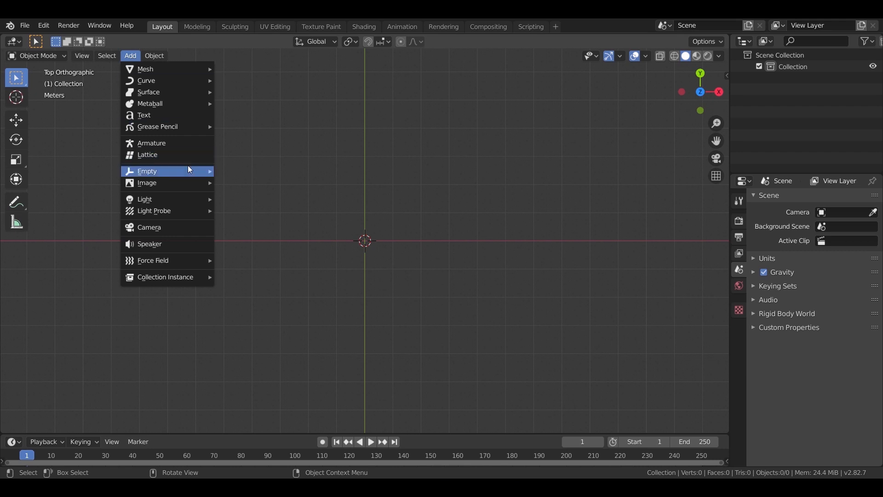
# - Add an image empty at the origin and load the floor plan Plan 00.jpg into it
pyautogui.click(247, 257)
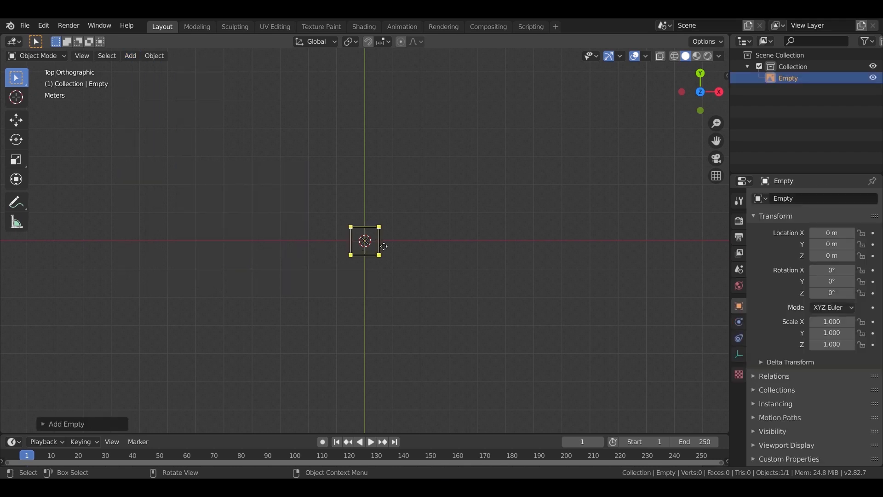
pyautogui.click(739, 354)
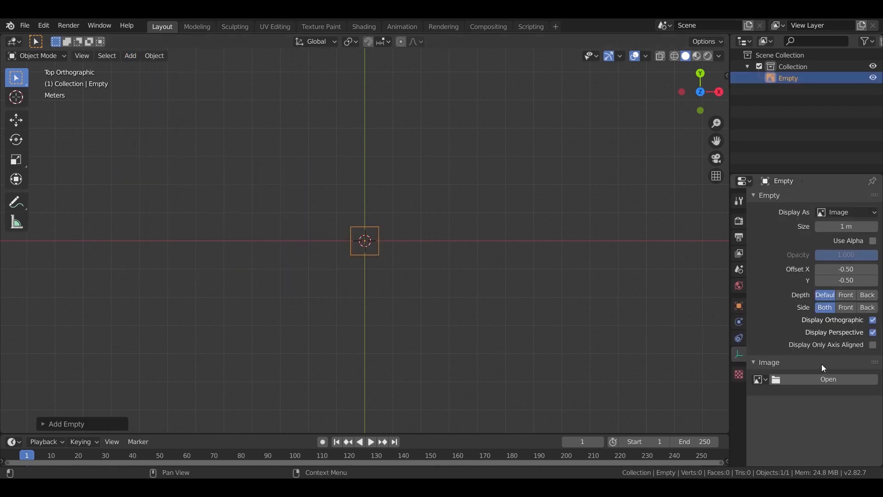
pyautogui.click(825, 380)
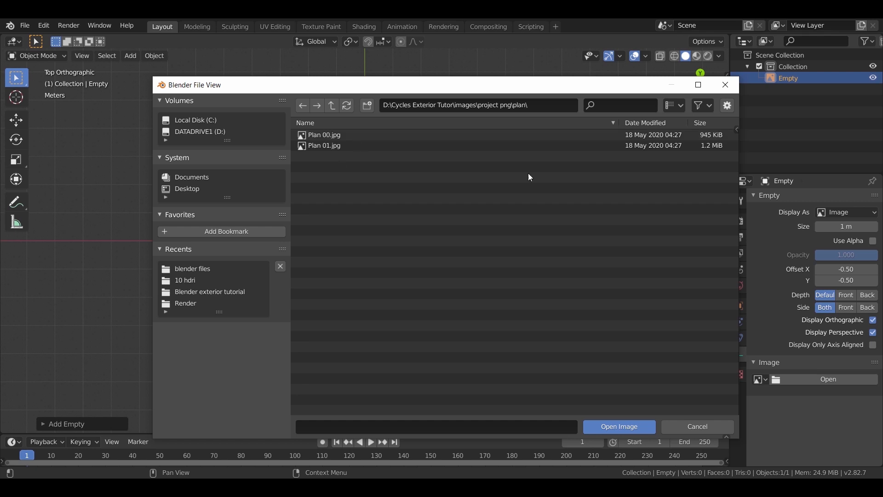
pyautogui.click(674, 112)
pyautogui.click(650, 163)
pyautogui.click(355, 189)
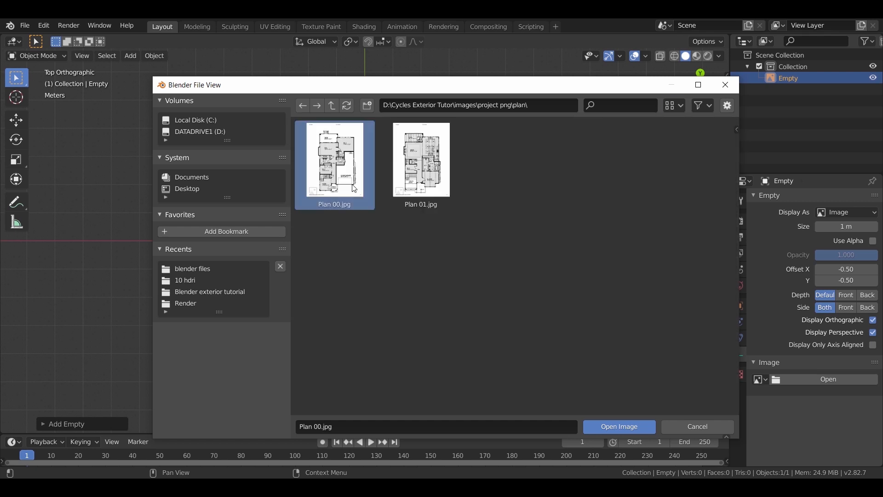
pyautogui.click(594, 427)
pyautogui.scroll(12, 426, 251)
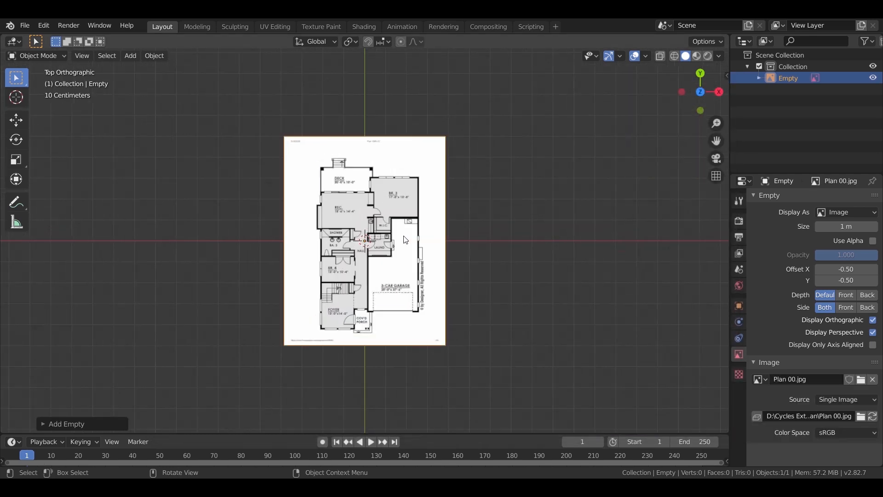
# - Examine the floor plan in perspective, then return to the top orthographic view
pyautogui.scroll(-4, 348, 251)
pyautogui.moveTo(499, 329); pyautogui.dragTo(395, 276, button='middle')
pyautogui.scroll(8, 395, 276)
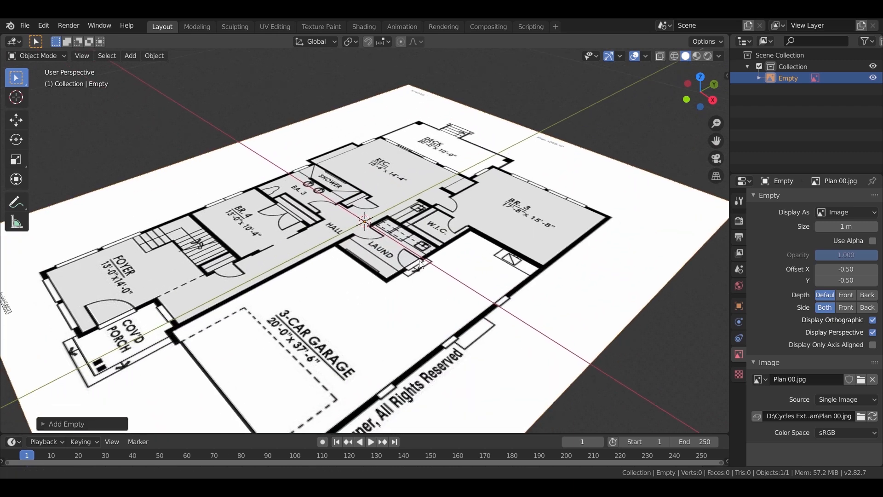
pyautogui.moveTo(278, 312); pyautogui.dragTo(335, 314, button='middle')
pyautogui.scroll(6, 336, 330)
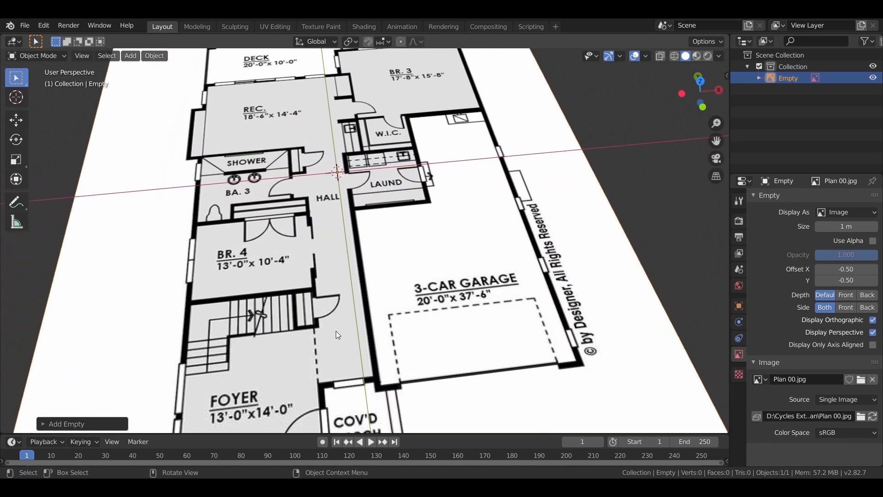
pyautogui.scroll(-4, 299, 306)
pyautogui.press('KP_7')
pyautogui.scroll(2, 713, 270)
# - Set the scene's length unit to Centimeters
pyautogui.click(739, 306)
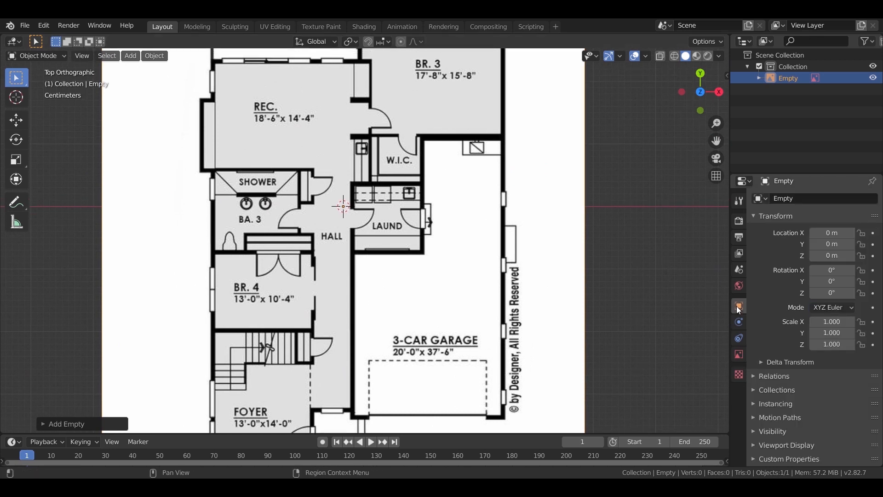
pyautogui.click(740, 270)
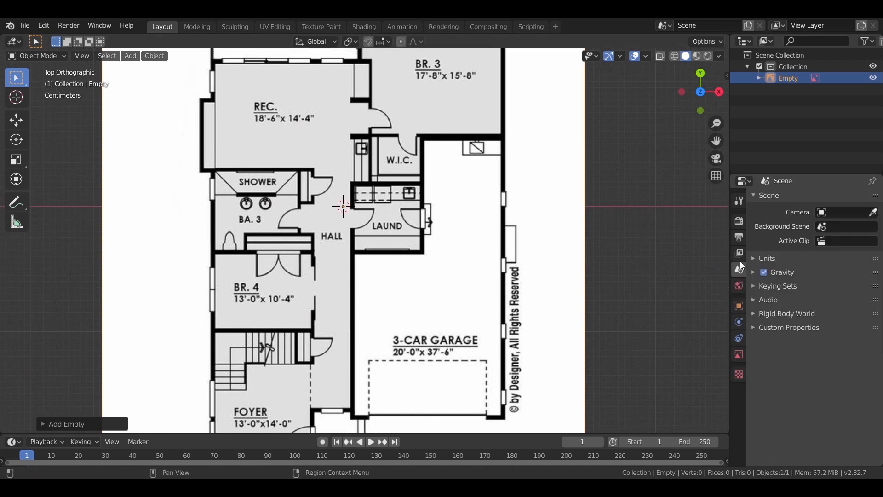
pyautogui.click(755, 258)
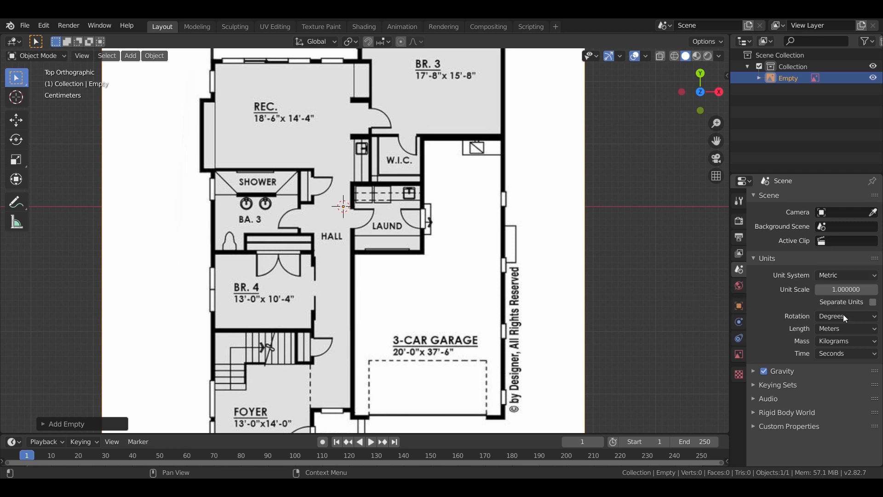
pyautogui.click(844, 328)
pyautogui.click(846, 380)
pyautogui.scroll(-2, 314, 256)
pyautogui.scroll(2, 416, 230)
# - Place the 3D cursor at the laundry doorway beside the hall and add a cube there
pyautogui.click(16, 97)
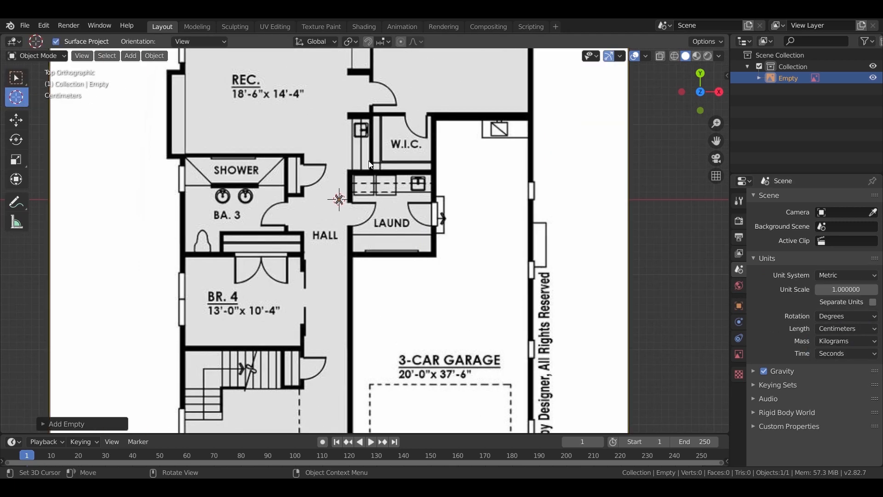
pyautogui.hotkey('shift', 'a')
pyautogui.moveTo(376, 84)
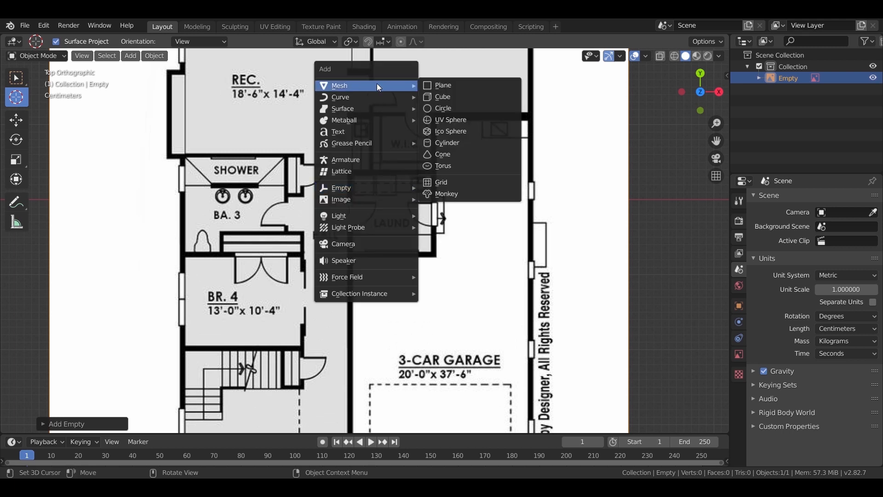
pyautogui.click(454, 98)
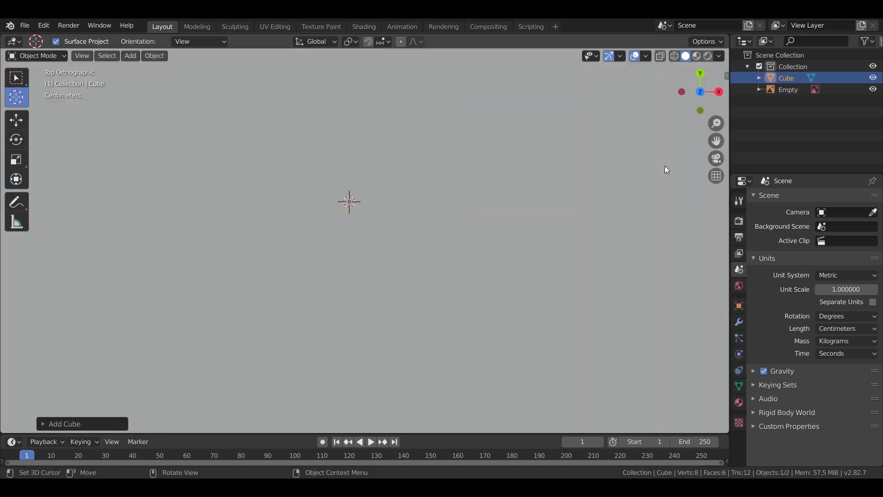
# - Set the cube's Z dimension to 1 cm
pyautogui.press('n')
pyautogui.click(659, 251)
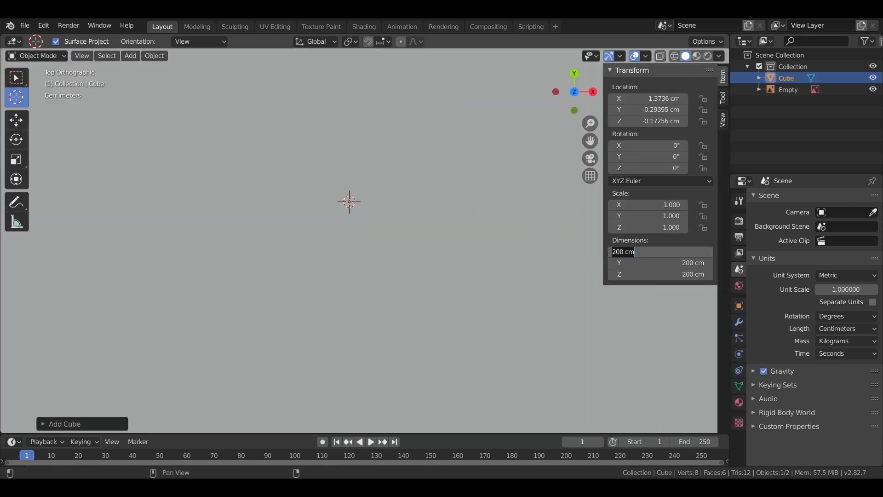
pyautogui.press('Return')
pyautogui.click(662, 275)
pyautogui.write('0')
pyautogui.press('Return')
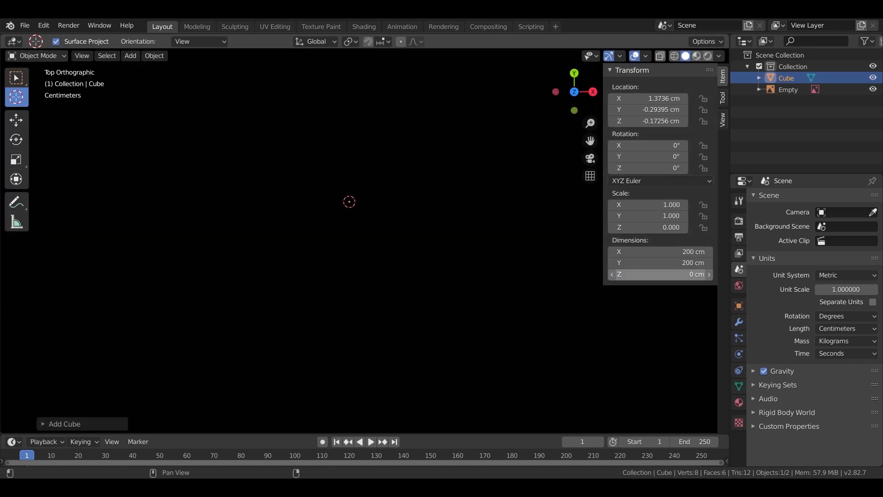
pyautogui.write('1')
pyautogui.press('Return')
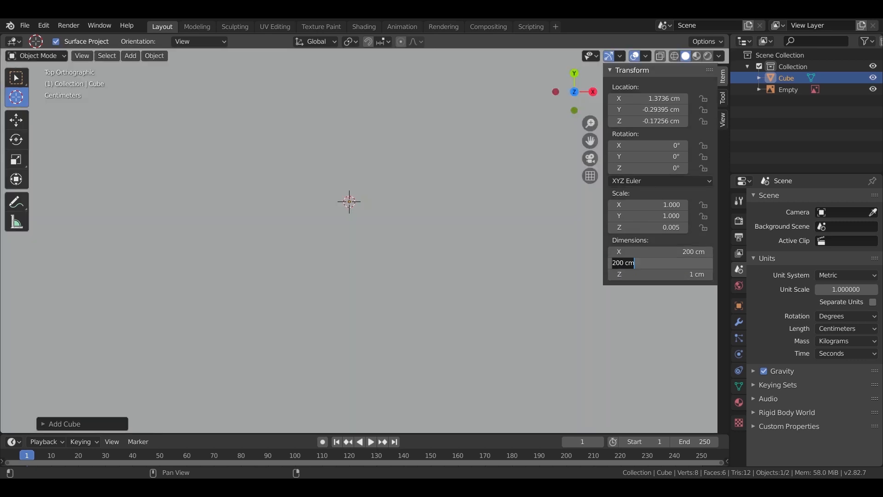
# - Set the cube's X and Y dimensions to 90 cm each
pyautogui.click(682, 253)
pyautogui.write('90')
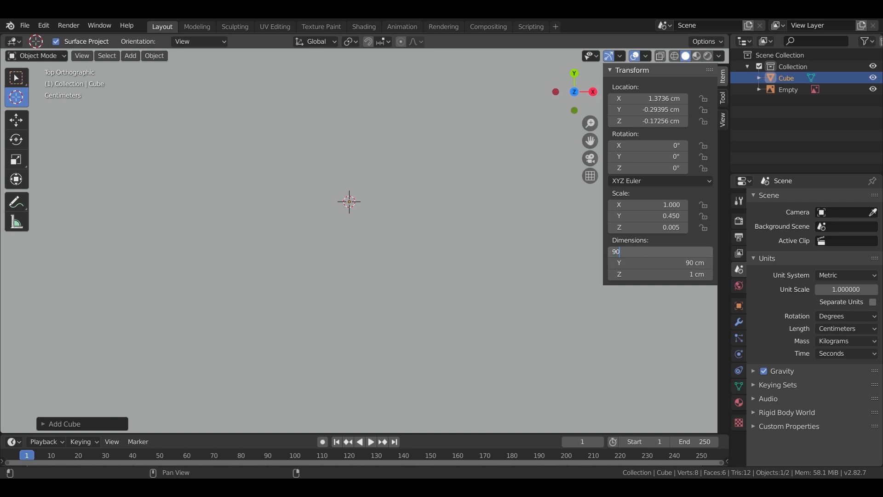
pyautogui.press('Return')
pyautogui.press('Home')
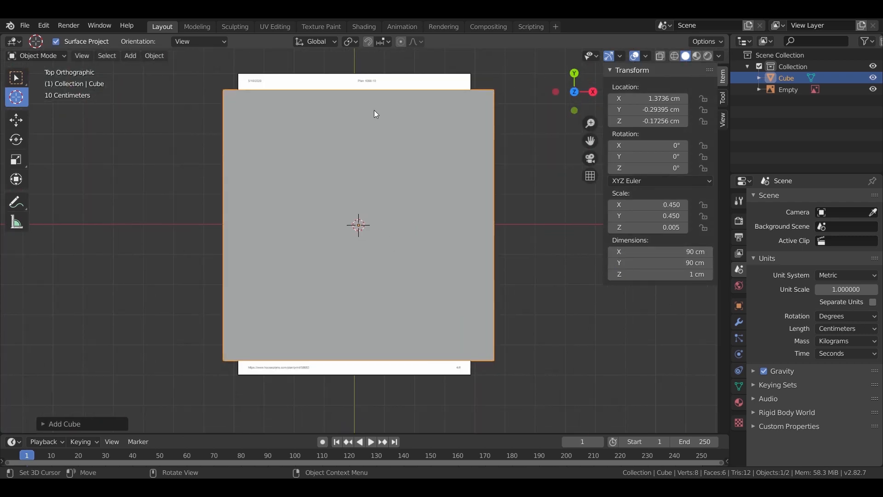
# - Resize the flat cube into a door-width strip measuring 5 cm in X and 90 cm in Y
pyautogui.moveTo(683, 263); pyautogui.dragTo(654, 252)
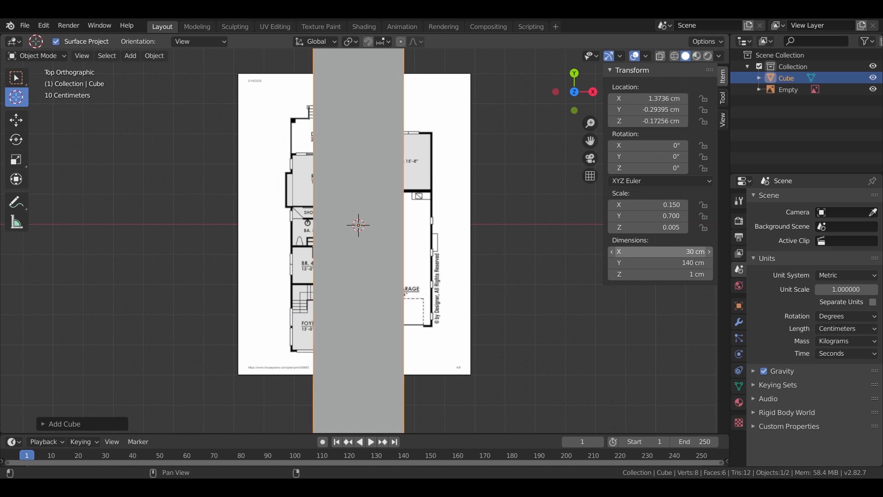
pyautogui.click(692, 263)
pyautogui.write('90')
pyautogui.press('Return')
pyautogui.click(692, 252)
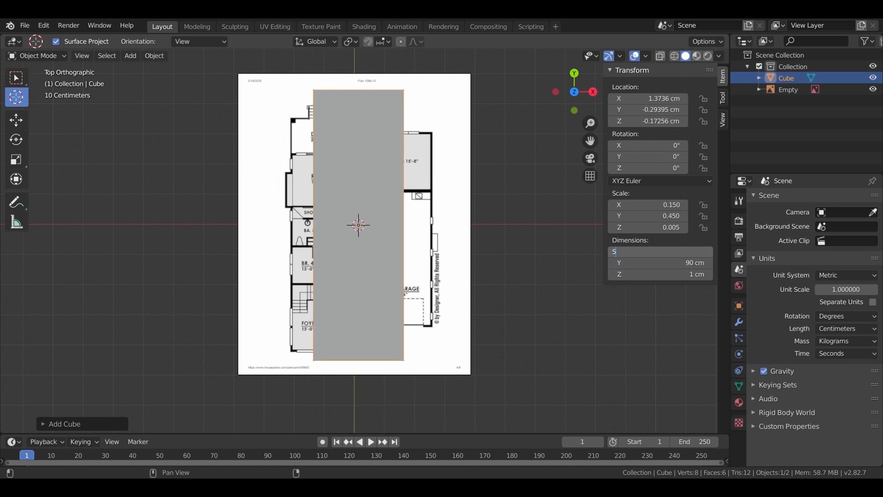
pyautogui.press('Return')
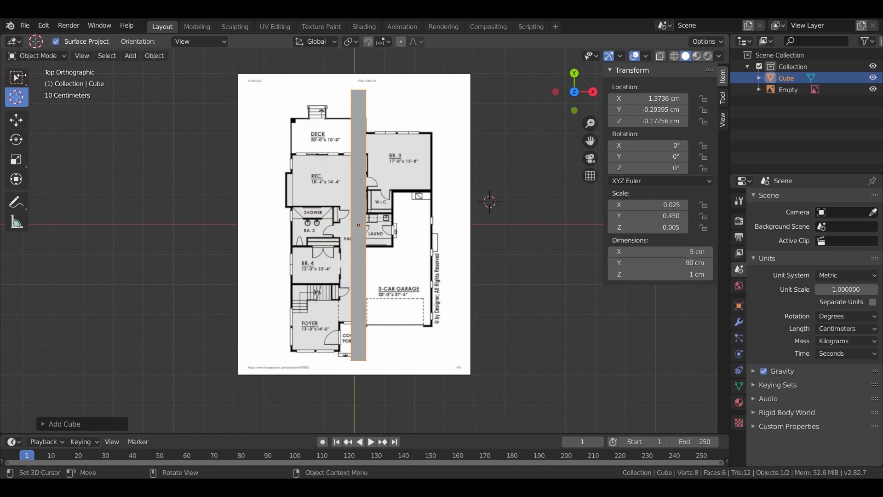
# - Enlarge the floor plan image uniformly to a scale of about 18.12 to approach the reference strip's size
pyautogui.click(17, 78)
pyautogui.click(442, 220)
pyautogui.press('s')
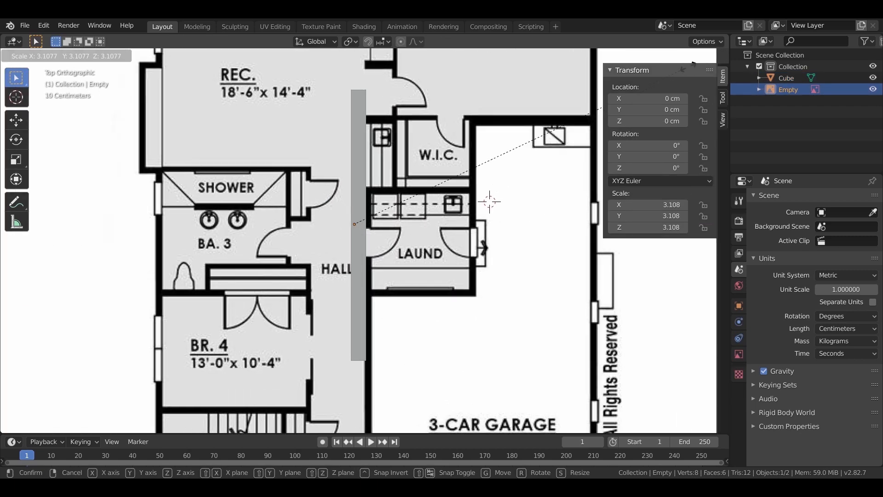
pyautogui.click(361, 223)
pyautogui.scroll(-5, 361, 223)
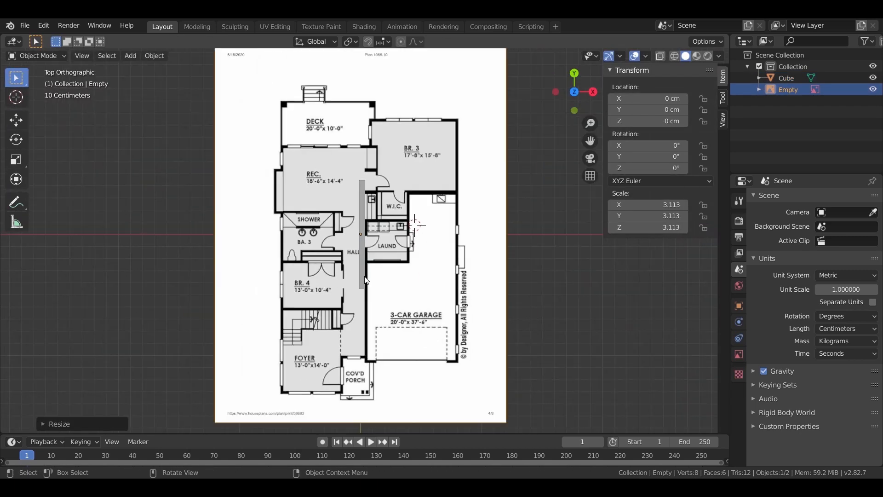
pyautogui.press('s')
pyautogui.click(446, 250)
pyautogui.press('s')
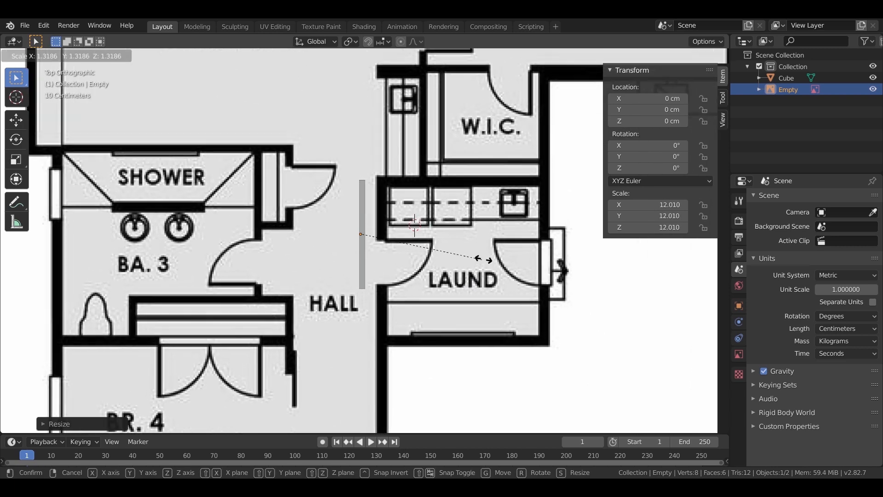
pyautogui.click(549, 228)
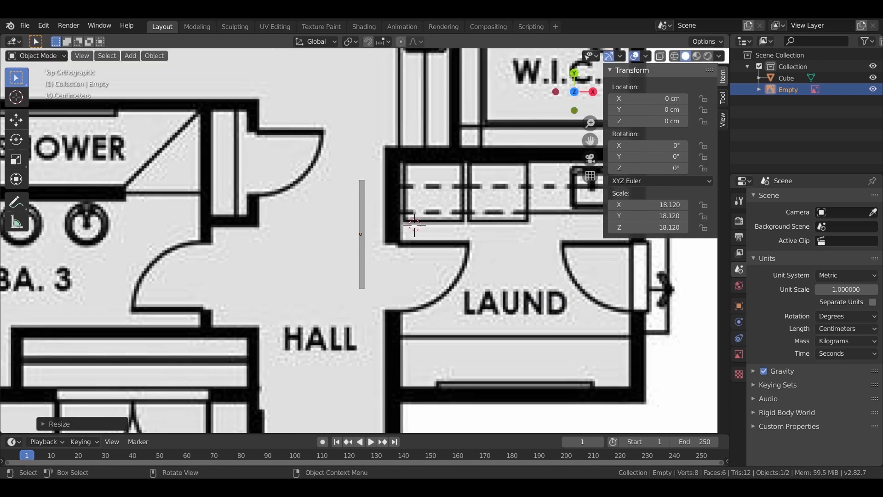
# - Move the reference strip horizontally onto the laundry doorway, keeping its height locked
pyautogui.click(362, 209)
pyautogui.press('g')
pyautogui.hotkey('shift', 'z')
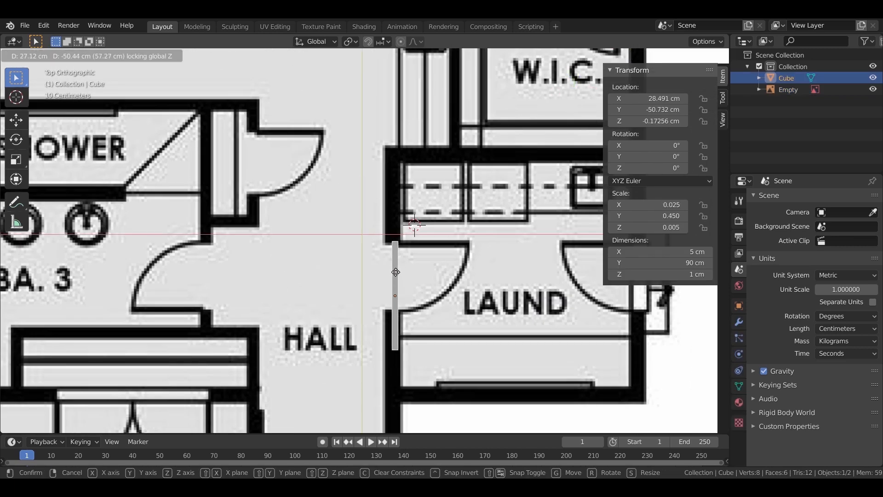
pyautogui.click(393, 273)
pyautogui.scroll(-3, 457, 299)
# - Scale the floor plan image up uniformly to about 29.21 so the laundry doorway matches the strip's length
pyautogui.click(476, 259)
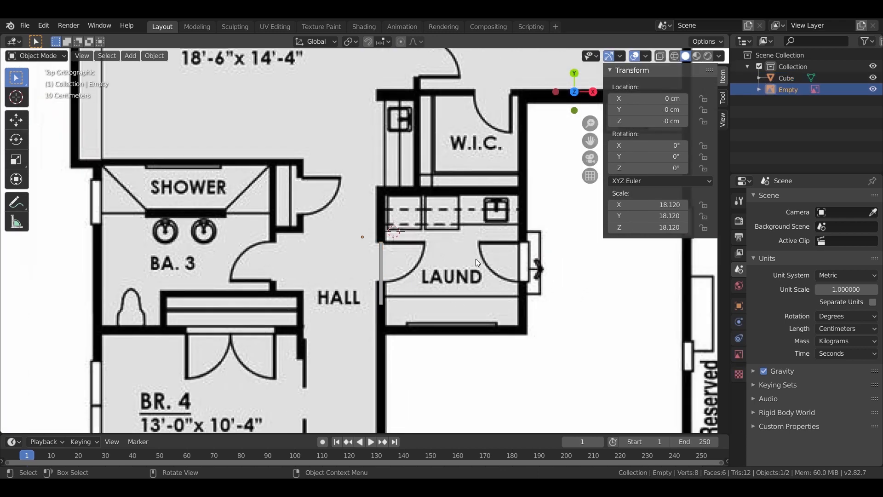
pyautogui.press('s')
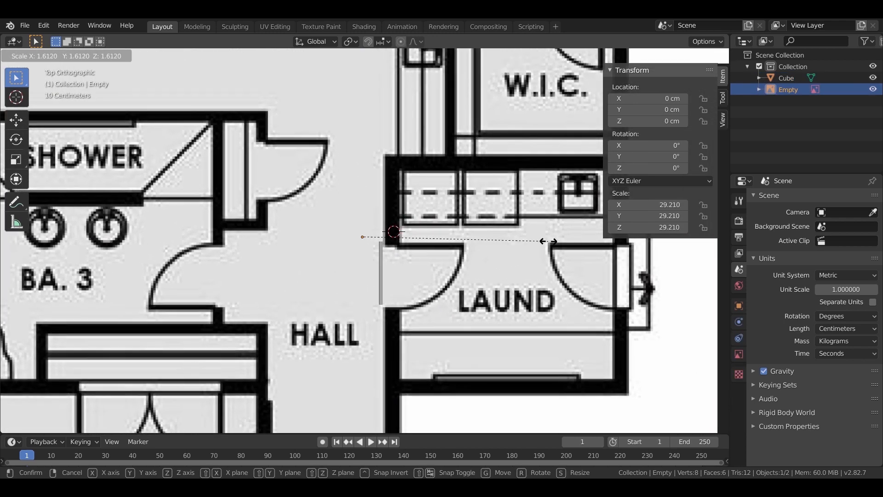
pyautogui.click(549, 242)
# - Reposition the reference strip within the laundry door opening to check the fit, with its height locked
pyautogui.click(382, 266)
pyautogui.press('g')
pyautogui.hotkey('shift', 'z')
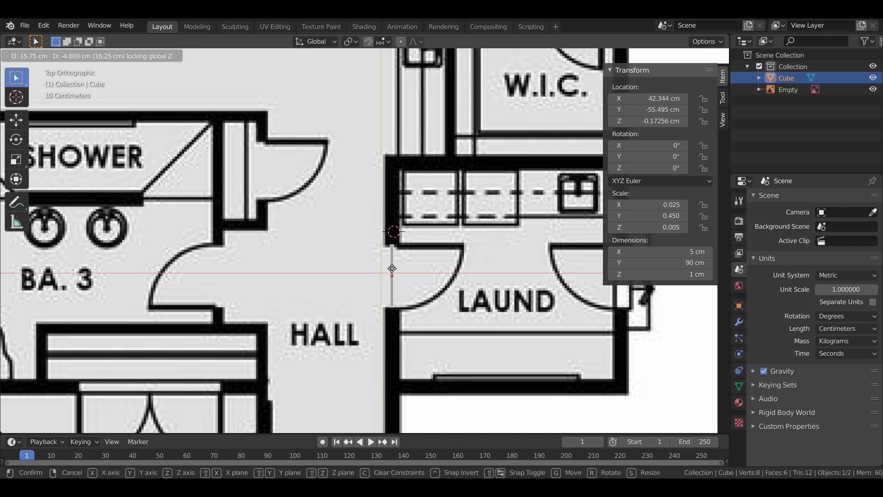
pyautogui.click(392, 269)
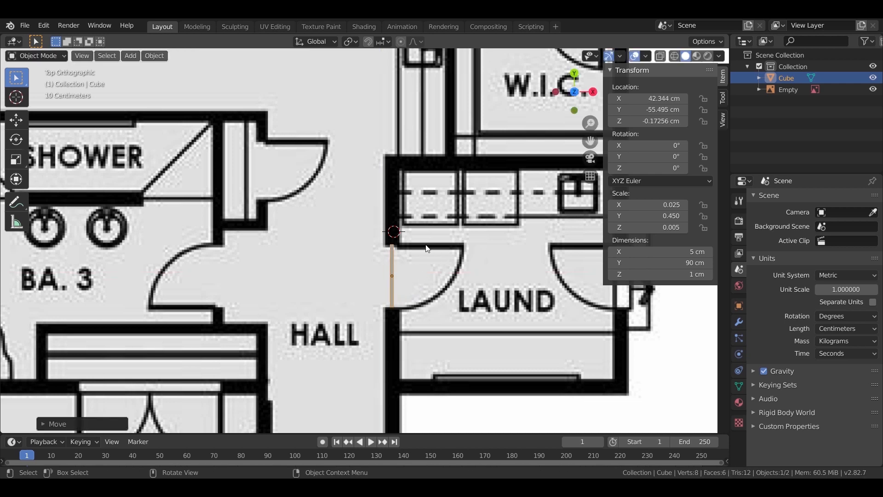
pyautogui.scroll(-2, 423, 275)
# - Set the floor plan image's X and Y scale to 30
pyautogui.click(517, 194)
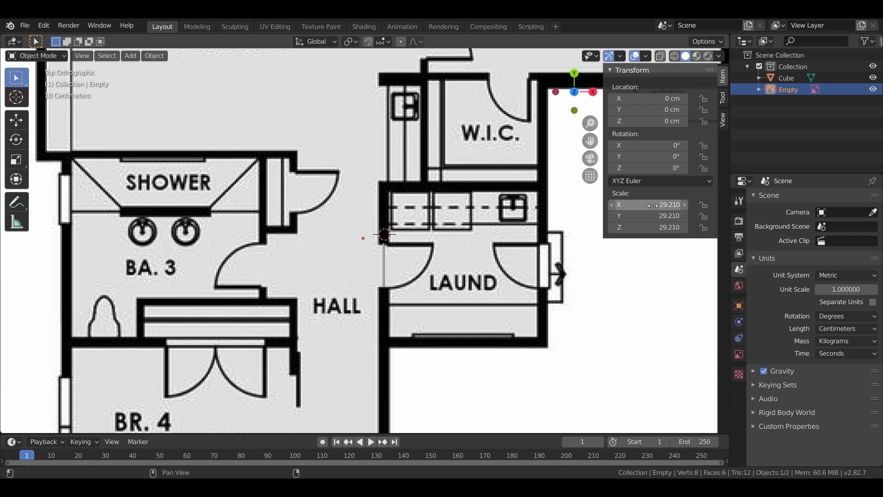
pyautogui.press('Tab')
pyautogui.write('30')
pyautogui.press('Tab')
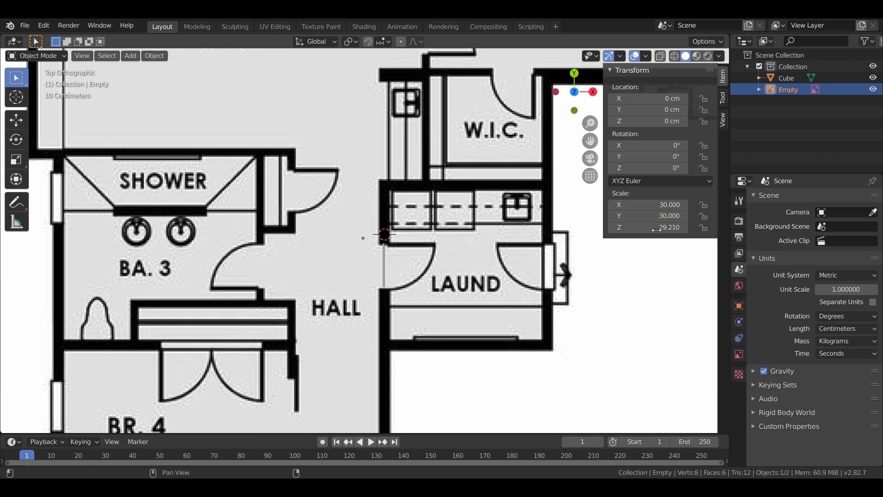
# - Delete the reference strip from the laundry doorway
pyautogui.click(384, 260)
pyautogui.press('Delete')
pyautogui.scroll(-10, 296, 242)
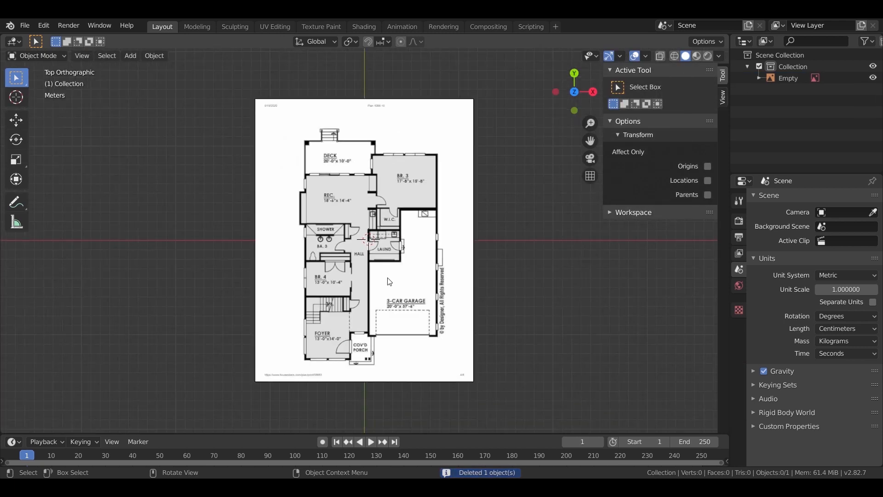
pyautogui.scroll(5, 291, 133)
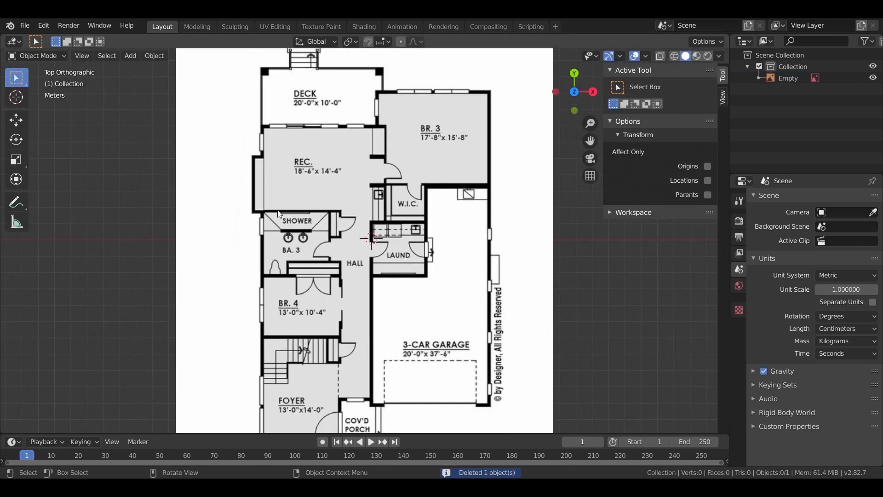
pyautogui.scroll(-2, 479, 296)
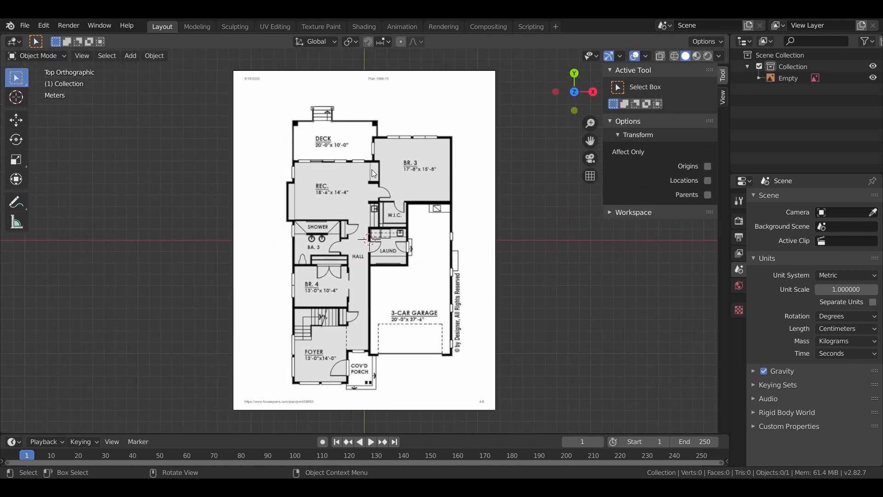
# - Create a new collection in the scene and name it "basic modeling"
pyautogui.press('n')
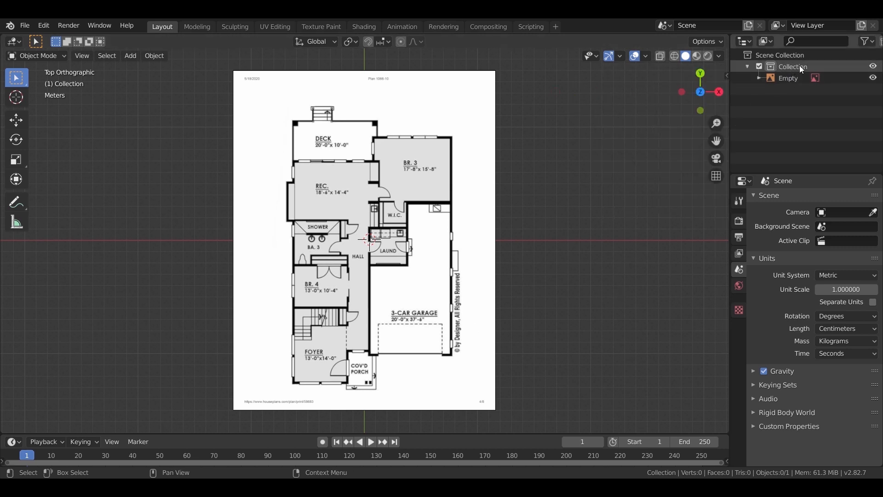
pyautogui.rightClick(782, 98)
pyautogui.click(780, 101)
pyautogui.doubleClick(800, 91)
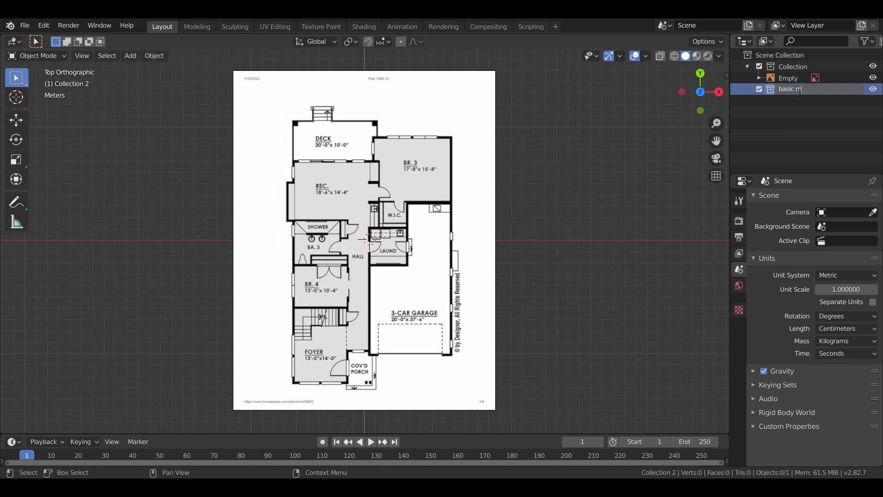
pyautogui.press('Return')
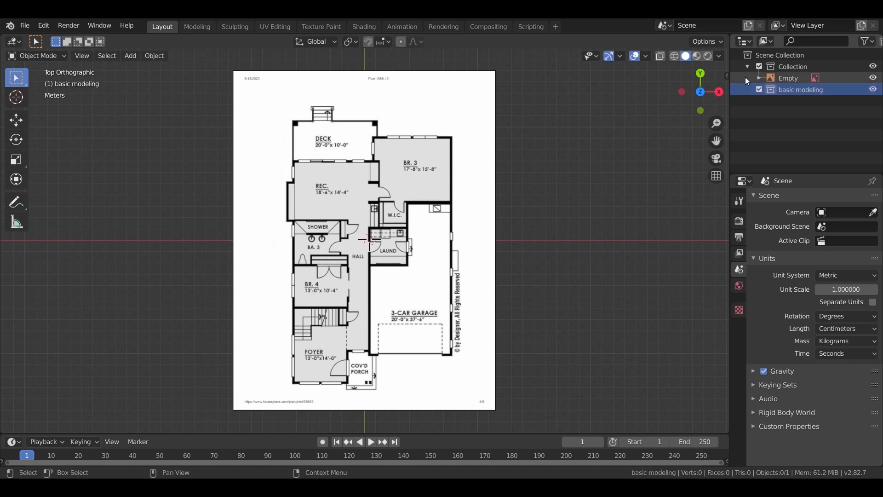
# - Place the 3D cursor on the garage's outer front corner, beside the copyright text, and add a cube there
pyautogui.scroll(2, 390, 340)
pyautogui.click(23, 98)
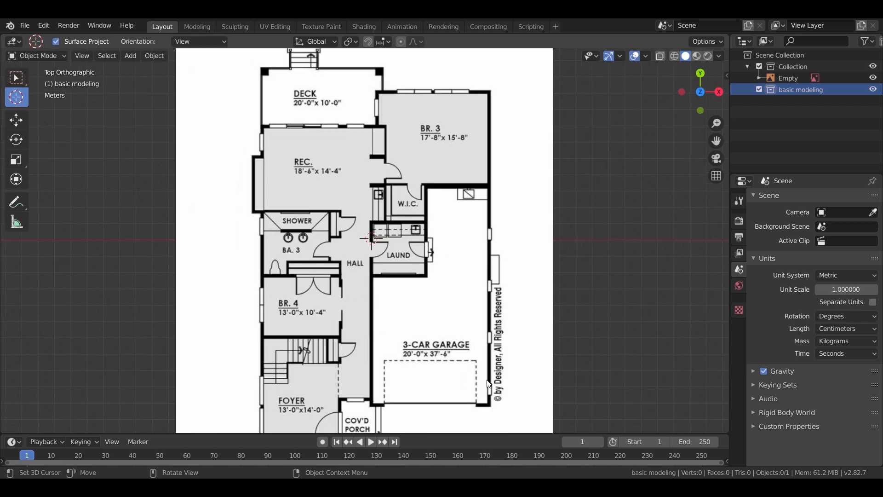
pyautogui.scroll(-2, 467, 353)
pyautogui.scroll(4, 467, 353)
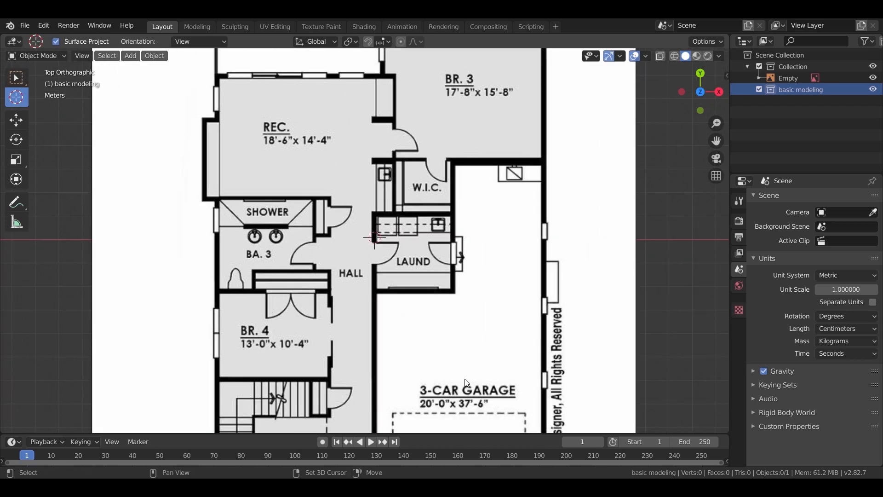
pyautogui.scroll(3, 407, 213)
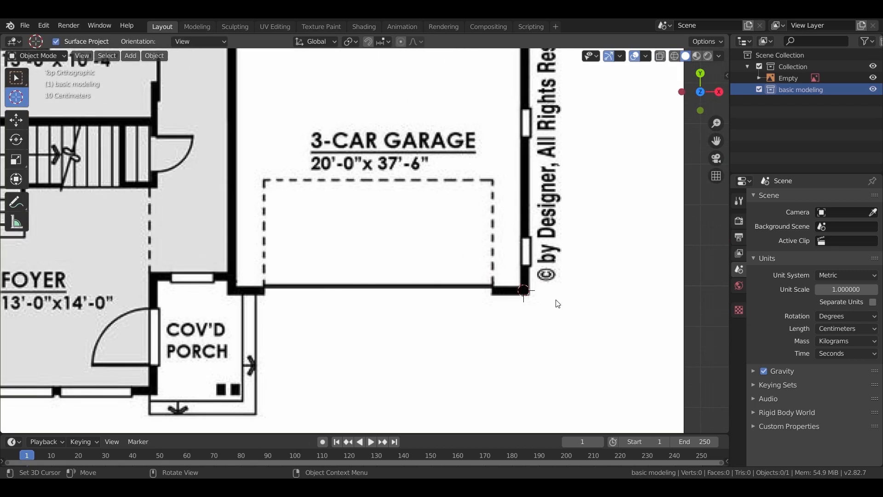
pyautogui.scroll(3, 555, 306)
pyautogui.hotkey('shift', 'a')
pyautogui.moveTo(497, 254)
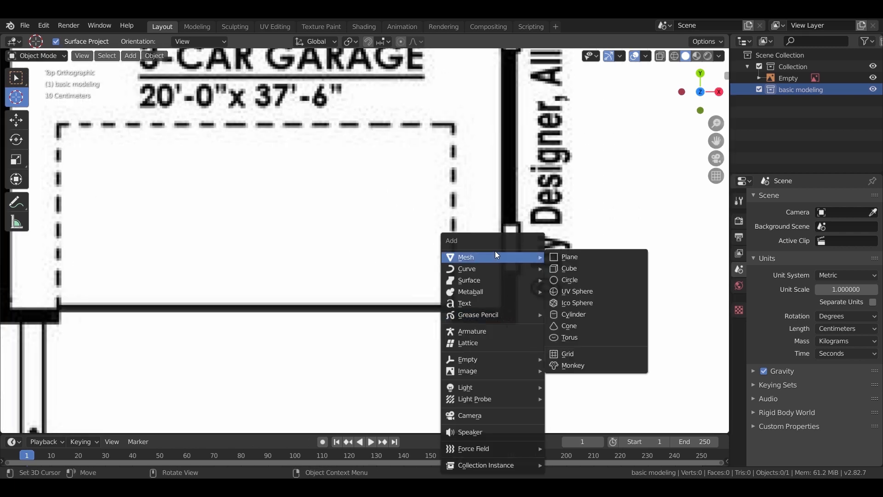
pyautogui.click(577, 270)
# - Set the cube's dimensions to 30 cm in X and Y and 400 cm in Z
pyautogui.press('n')
pyautogui.click(681, 253)
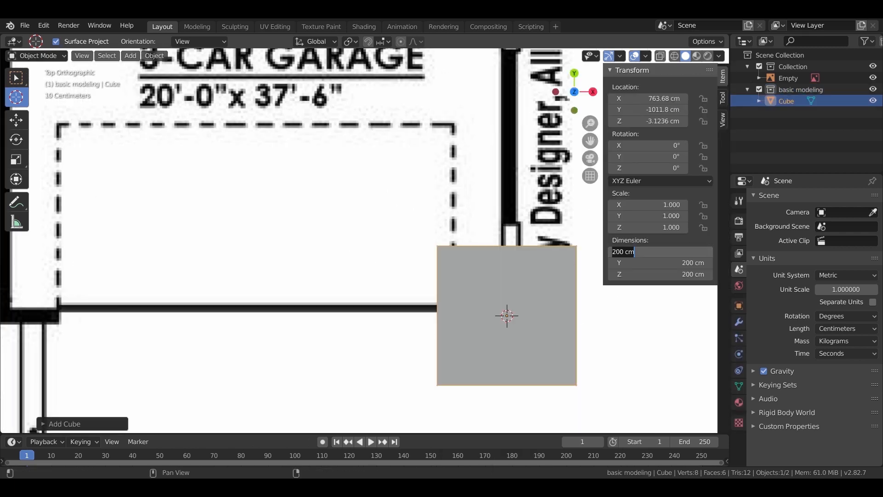
pyautogui.press('Return')
pyautogui.write('30')
pyautogui.press('Return')
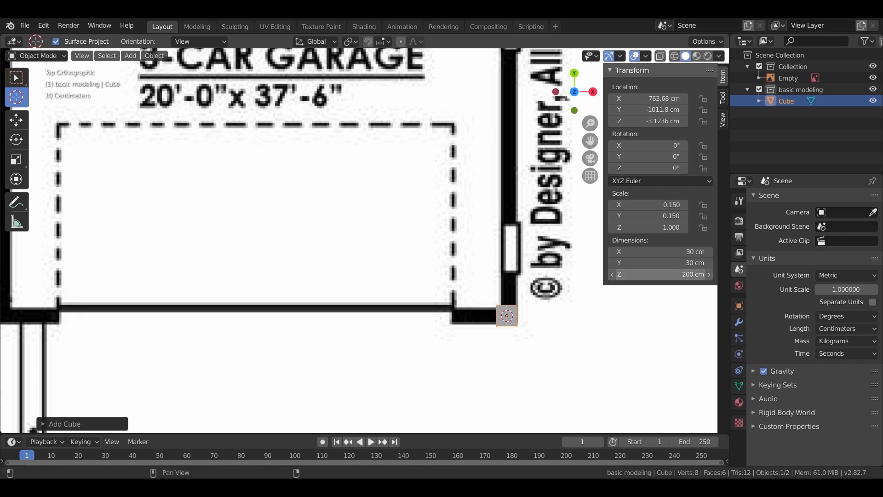
pyautogui.write('400')
pyautogui.press('Return')
# - Raise the column along the Z axis so that its base rests on the floor plan
pyautogui.moveTo(360, 322); pyautogui.dragTo(401, 251, button='middle')
pyautogui.press('g')
pyautogui.press('z')
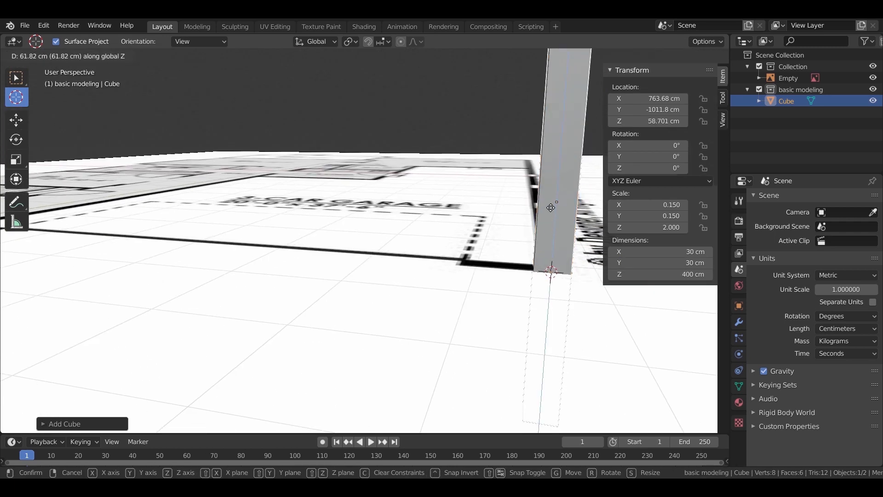
pyautogui.press('Return')
# - Reduce the column's X and Y dimensions equally to match the plan's wall thickness
pyautogui.moveTo(551, 207); pyautogui.dragTo(408, 325, button='middle')
pyautogui.scroll(4, 291, 368)
pyautogui.moveTo(291, 369); pyautogui.dragTo(335, 324, button='middle')
pyautogui.scroll(3, 259, 315)
pyautogui.scroll(-3, 269, 333)
pyautogui.moveTo(269, 332); pyautogui.dragTo(408, 329, button='middle')
pyautogui.moveTo(339, 359); pyautogui.dragTo(259, 358, button='middle')
pyautogui.click(660, 251)
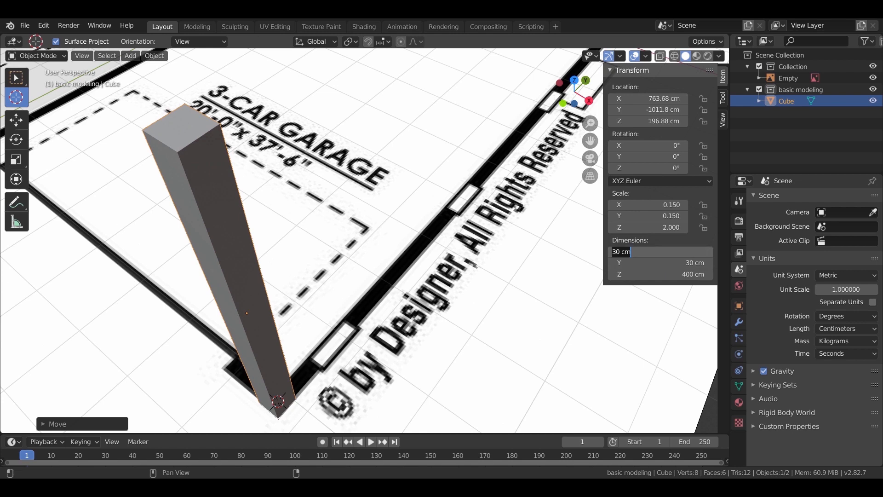
pyautogui.press('Return')
pyautogui.press('Return')
# - In Edit Mode, extrude the column's face along the garage's outer wall as far as the outer corner of BR. 3
pyautogui.moveTo(309, 348); pyautogui.dragTo(198, 330, button='middle')
pyautogui.moveTo(314, 214); pyautogui.dragTo(288, 207, button='middle')
pyautogui.press('Tab')
pyautogui.click(98, 55)
pyautogui.click(259, 120)
pyautogui.scroll(-5, 169, 131)
pyautogui.keyDown('shift'); pyautogui.moveTo(169, 132); pyautogui.dragTo(50, 30, button='middle'); pyautogui.keyUp('shift')
pyautogui.scroll(-3, 417, 390)
pyautogui.press('e')
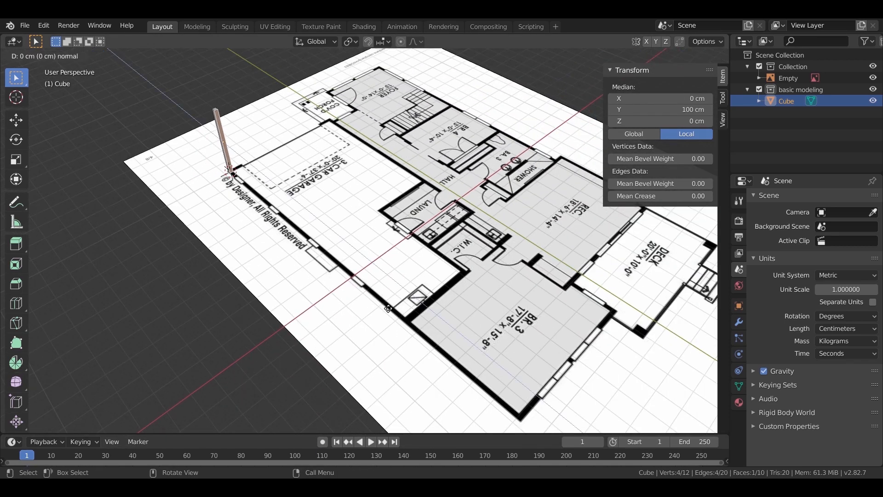
pyautogui.click(717, 141)
# - Align the wall's end with the inner edge of BR. 3's window wall along Y and extrude a 20 cm corner section
pyautogui.press('KP_7')
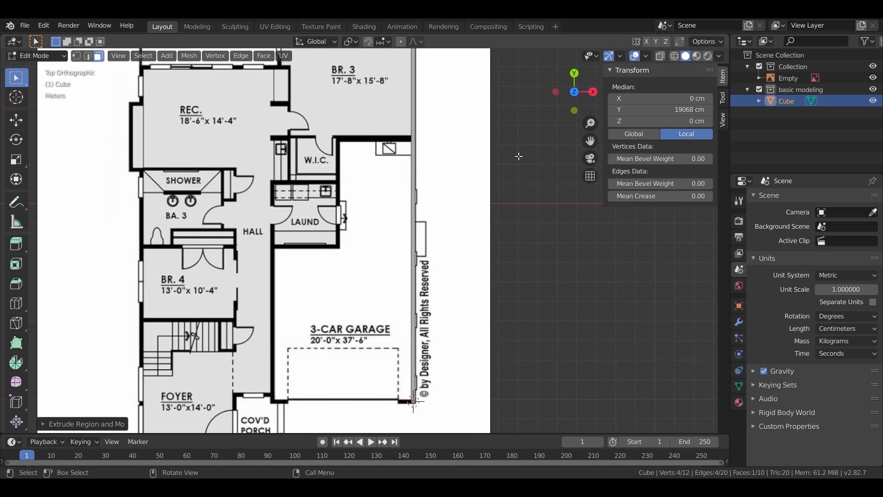
pyautogui.scroll(8, 376, 222)
pyautogui.scroll(3, 376, 222)
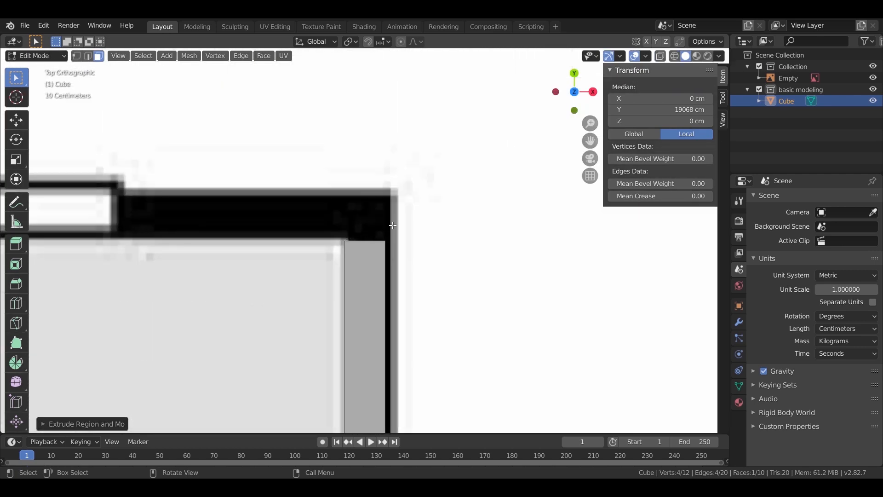
pyautogui.press('g')
pyautogui.press('y')
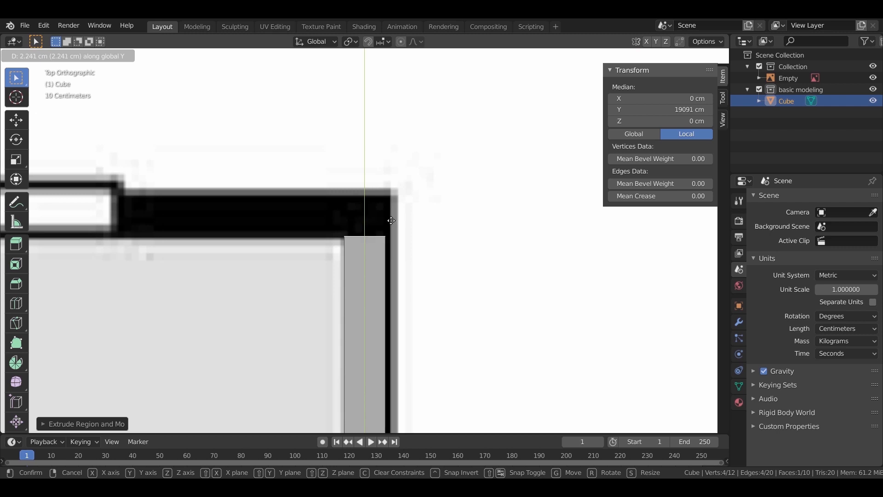
pyautogui.click(391, 221)
pyautogui.write('e')
pyautogui.write('20')
pyautogui.press('Return')
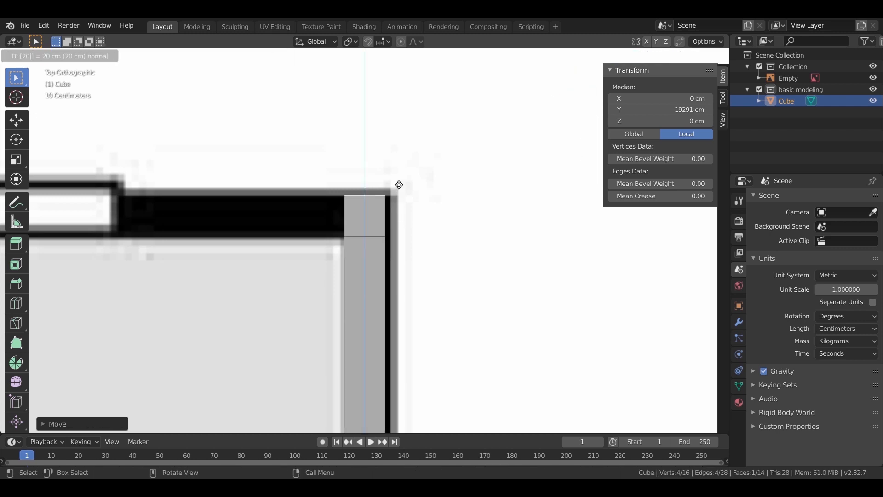
# - Extrude the corner section's inner side face along BR. 3's window wall towards the deck
pyautogui.scroll(-5, 399, 185)
pyautogui.moveTo(399, 184); pyautogui.dragTo(345, 235, button='middle')
pyautogui.click(360, 225)
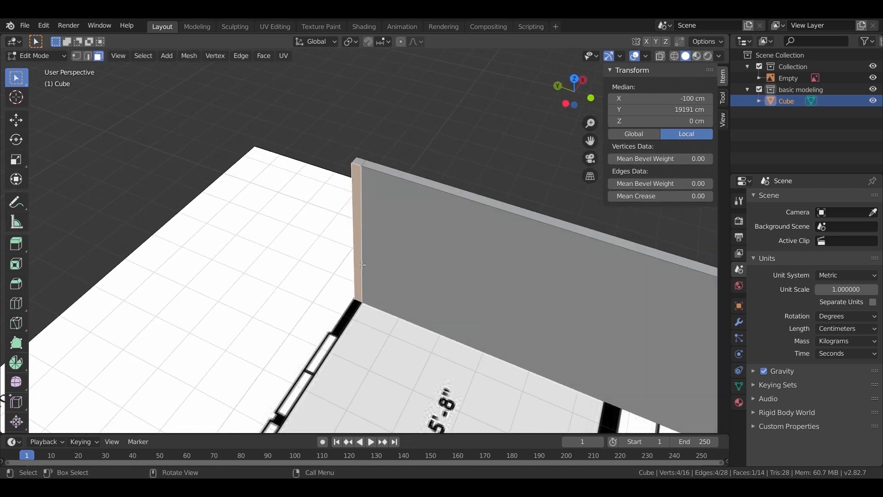
pyautogui.keyDown('shift'); pyautogui.moveTo(363, 265); pyautogui.dragTo(421, 154, button='middle'); pyautogui.keyUp('shift')
pyautogui.scroll(-1, 421, 153)
pyautogui.press('e')
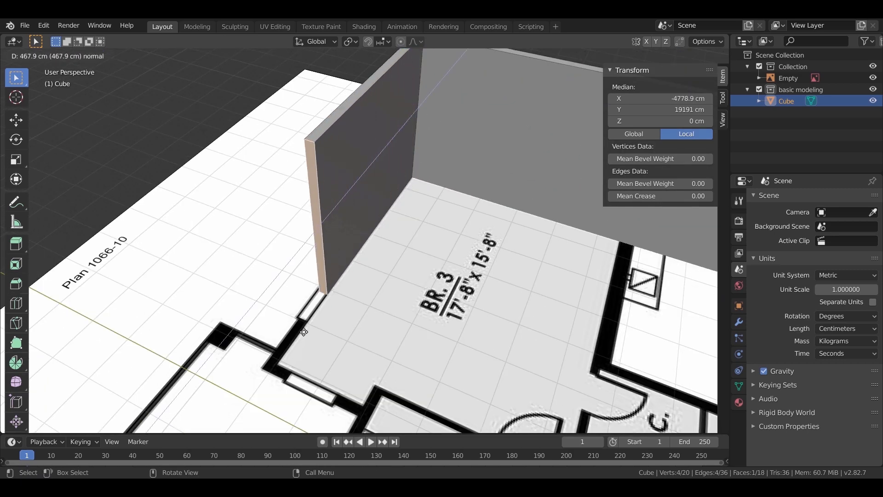
pyautogui.click(237, 372)
# - Extrude the end of BR. 3's window wall by 20 cm to form the corner beside the deck
pyautogui.press('KP_7')
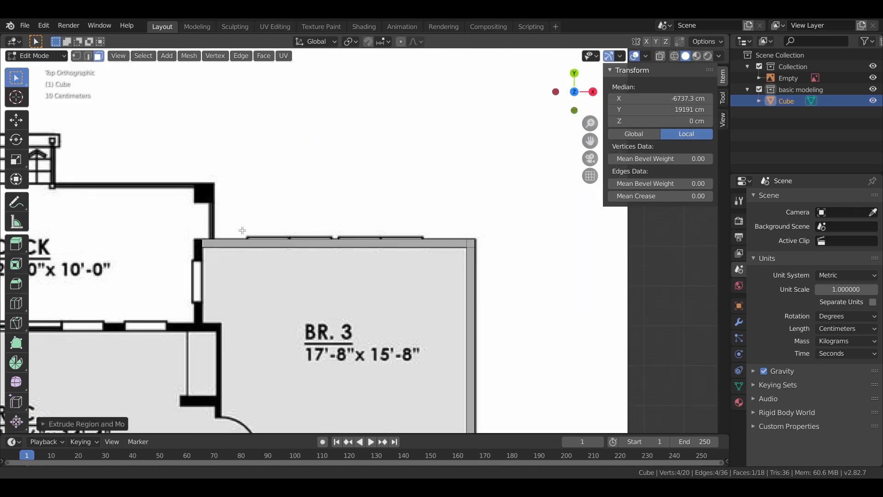
pyautogui.scroll(5, 243, 230)
pyautogui.write('e2')
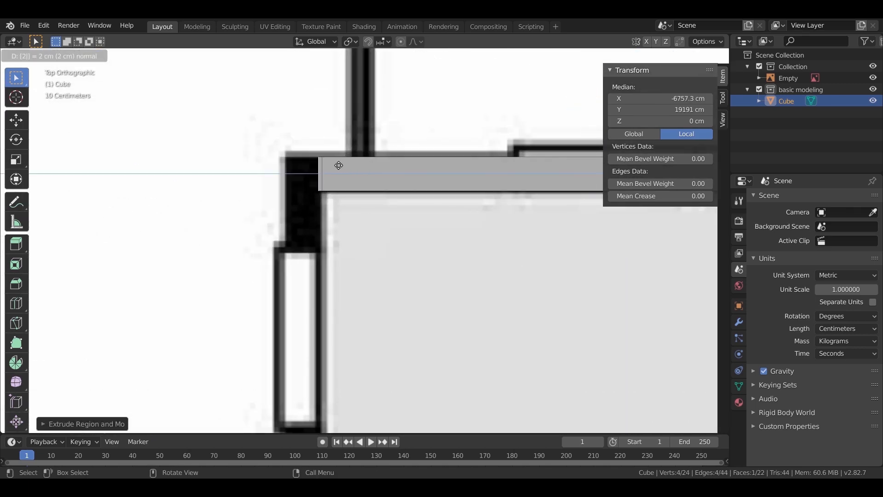
pyautogui.press('Return')
# - Extrude the corner's side face along the wall between BR. 3 and the deck, and add a corner section at its end
pyautogui.moveTo(338, 165); pyautogui.dragTo(331, 233, button='middle')
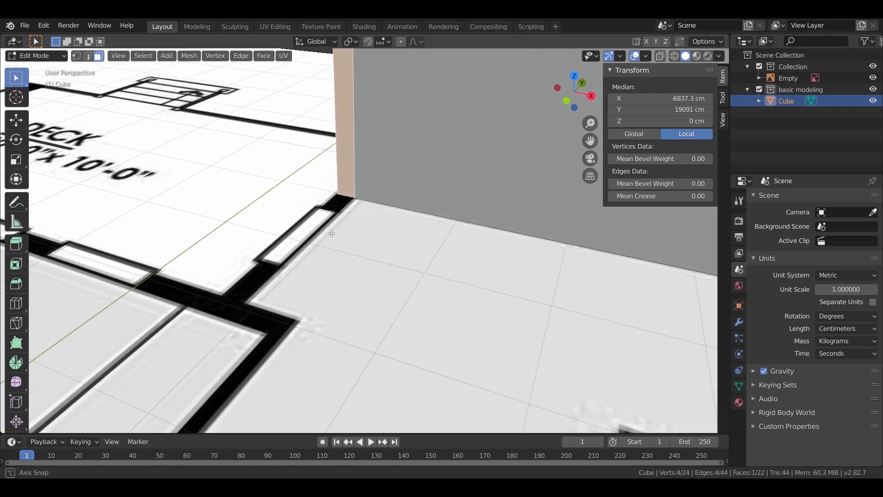
pyautogui.press('e')
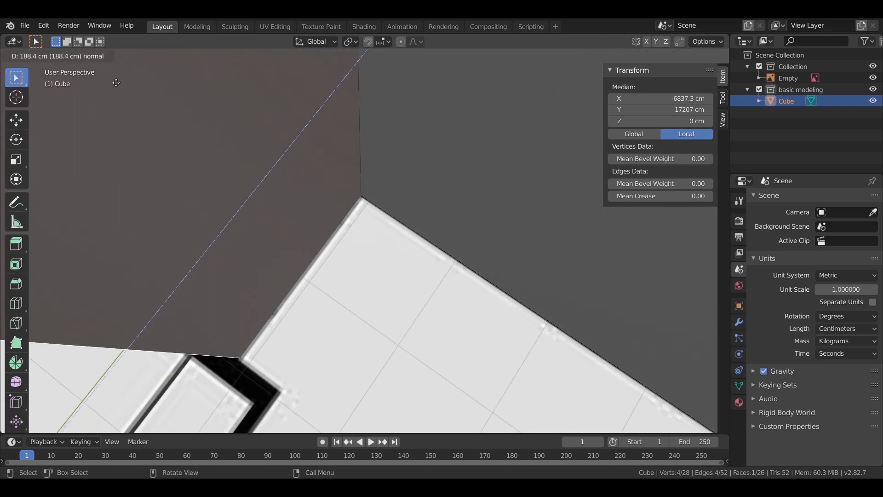
pyautogui.click(115, 84)
pyautogui.moveTo(385, 164); pyautogui.dragTo(454, 153, button='middle')
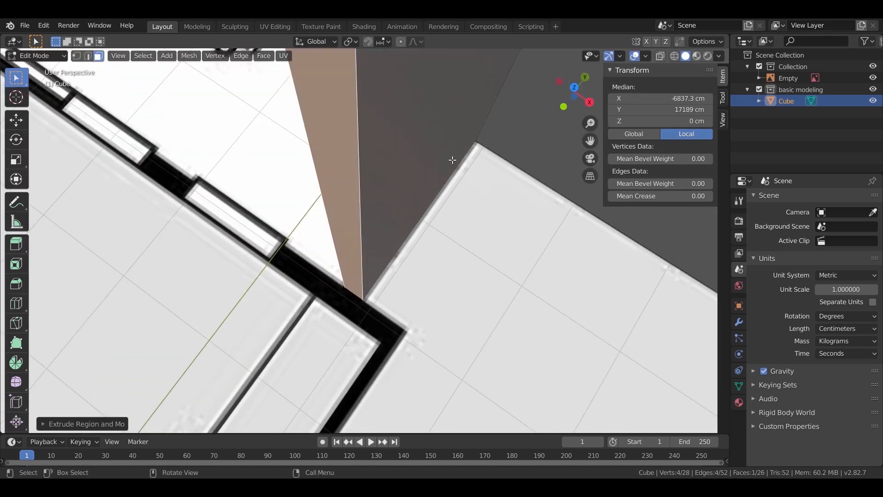
pyautogui.press('e')
pyautogui.click(354, 288)
# - Extrude the new corner's deck-side face along the wall between the deck and REC. to the outer wall
pyautogui.moveTo(366, 289); pyautogui.dragTo(519, 258, button='middle')
pyautogui.click(445, 179)
pyautogui.scroll(-7, 472, 294)
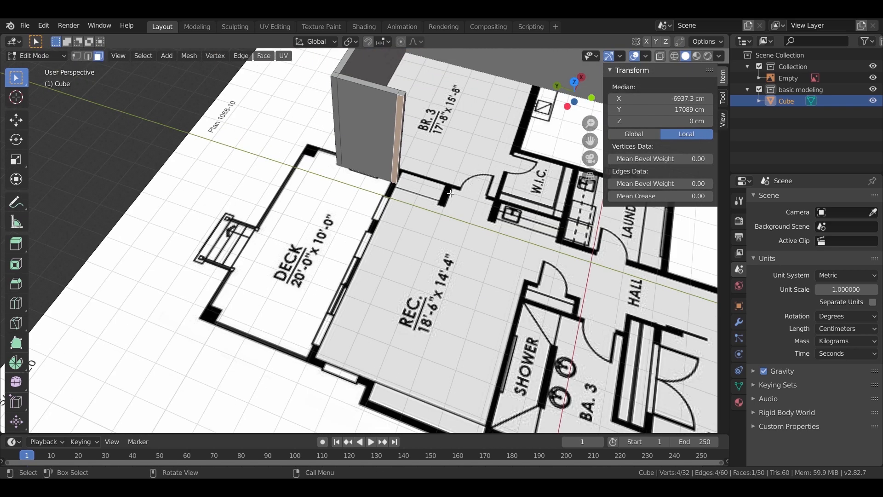
pyautogui.keyDown('shift'); pyautogui.moveTo(387, 282); pyautogui.dragTo(421, 182, button='middle'); pyautogui.keyUp('shift')
pyautogui.scroll(1, 422, 182)
pyautogui.scroll(1, 421, 182)
pyautogui.press('e')
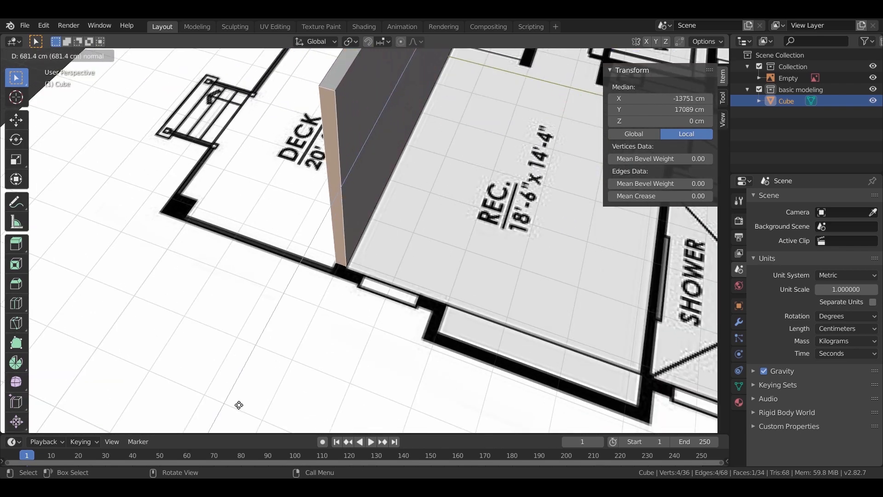
pyautogui.click(239, 406)
# - Adjust the deck wall's end along X to the inner edge of REC.'s outer wall and extrude a corner section
pyautogui.scroll(4, 334, 289)
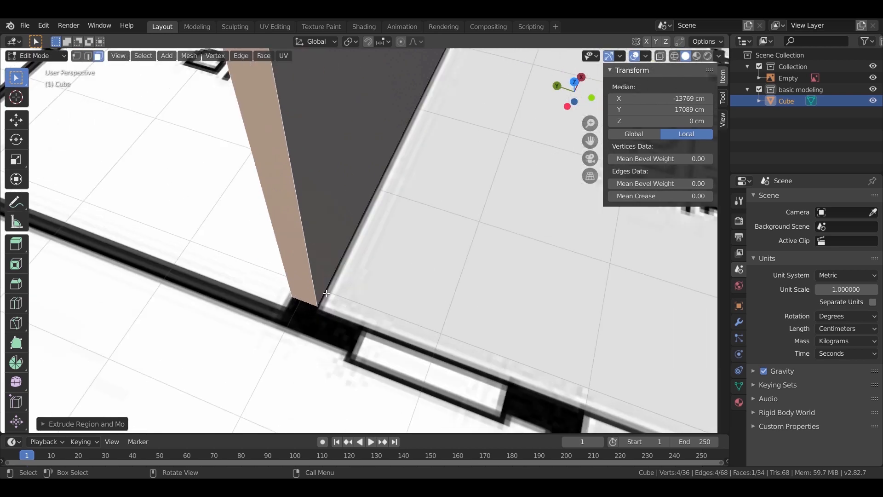
pyautogui.press('g')
pyautogui.press('x')
pyautogui.click(321, 300)
pyautogui.press('e')
pyautogui.click(304, 293)
# - Extrude the corner's side face along REC.'s outer window wall to the bay, and add a corner section there
pyautogui.scroll(-4, 322, 299)
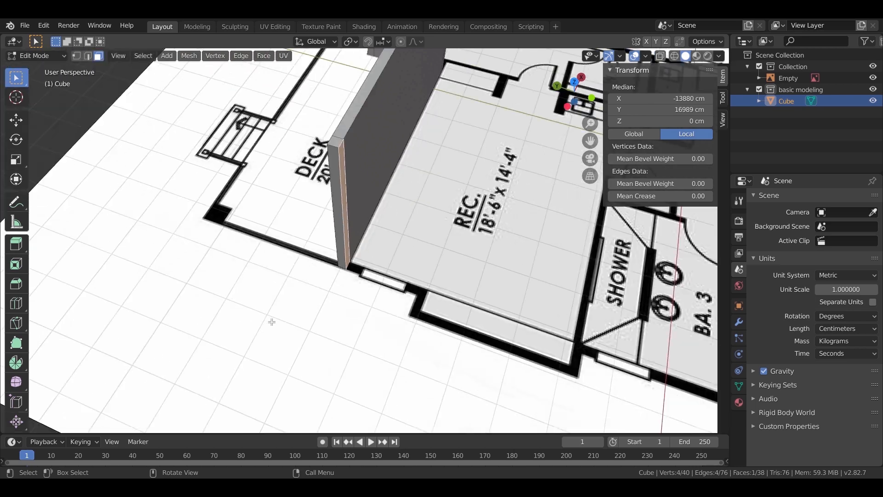
pyautogui.scroll(5, 411, 299)
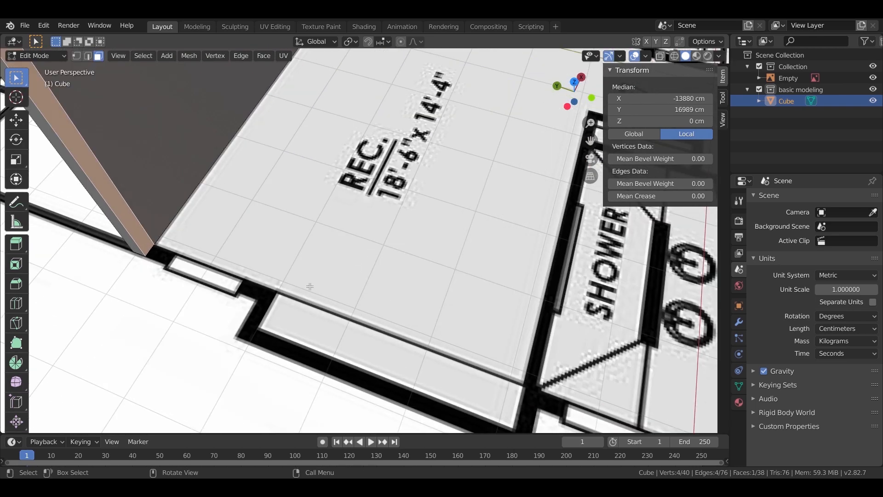
pyautogui.press('e')
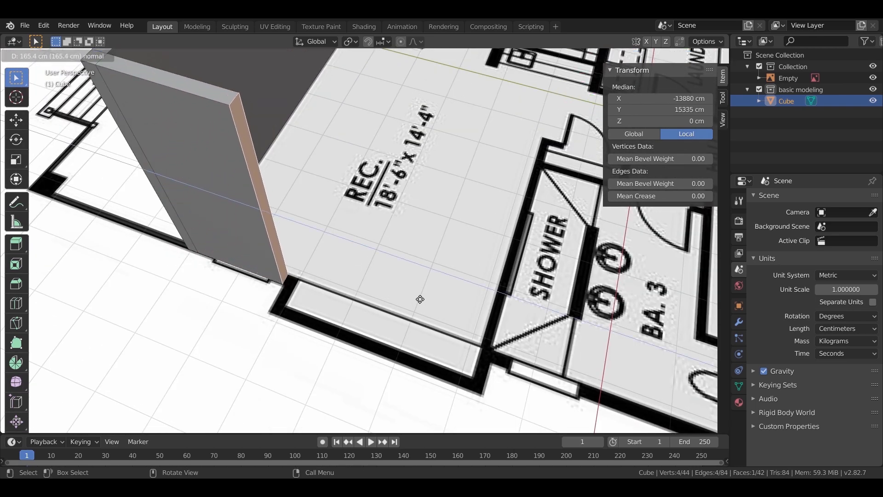
pyautogui.click(421, 299)
pyautogui.scroll(2, 391, 297)
pyautogui.press('e')
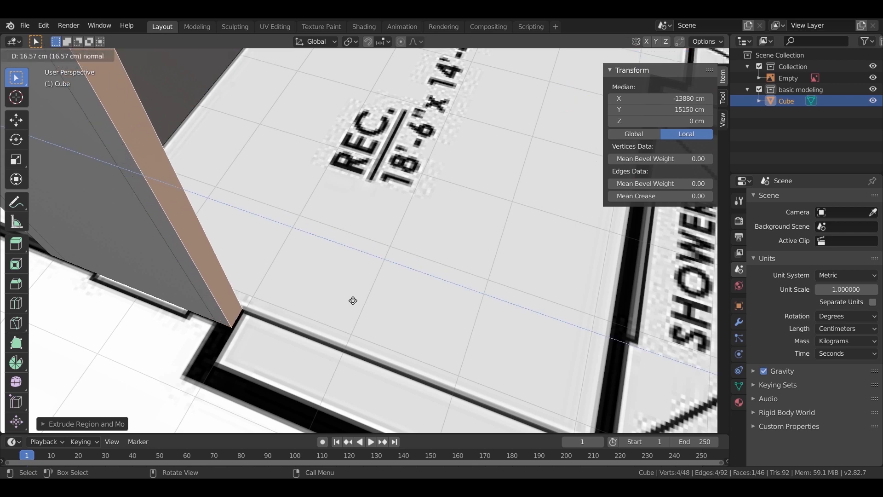
pyautogui.click(349, 302)
# - Extrude the bay corner's outer face outward along the bay's short wall, and add a section forming its outer corner
pyautogui.moveTo(272, 331); pyautogui.dragTo(289, 320, button='middle')
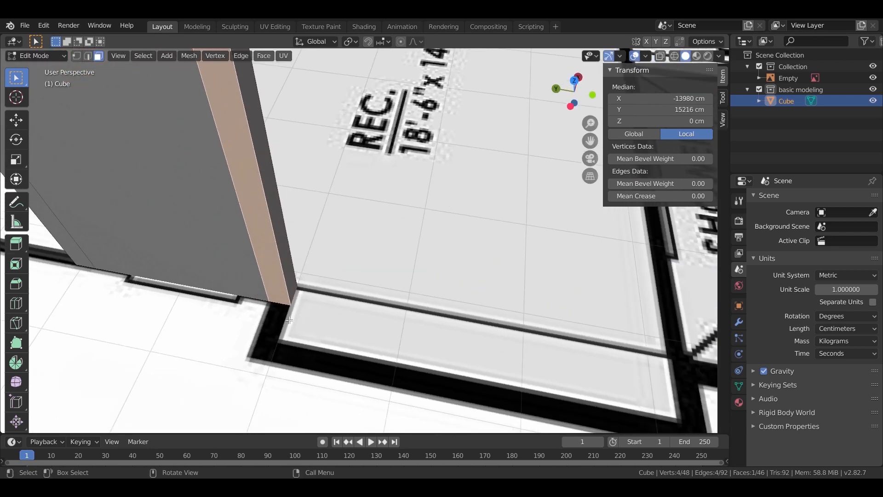
pyautogui.press('e')
pyautogui.click(308, 340)
pyautogui.press('e')
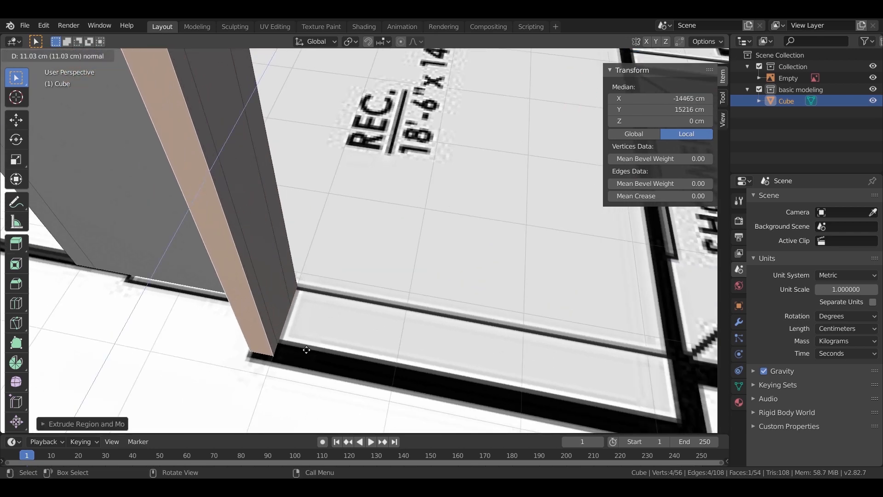
pyautogui.click(307, 350)
# - Extrude the outer corner's side face along the bay's long outer wall, and add a corner section near the shower
pyautogui.scroll(-4, 370, 317)
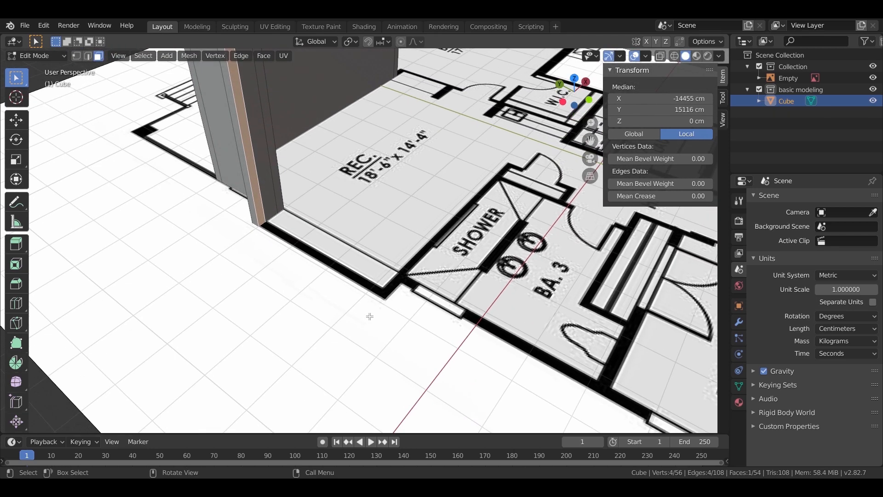
pyautogui.scroll(3, 370, 317)
pyautogui.press('e')
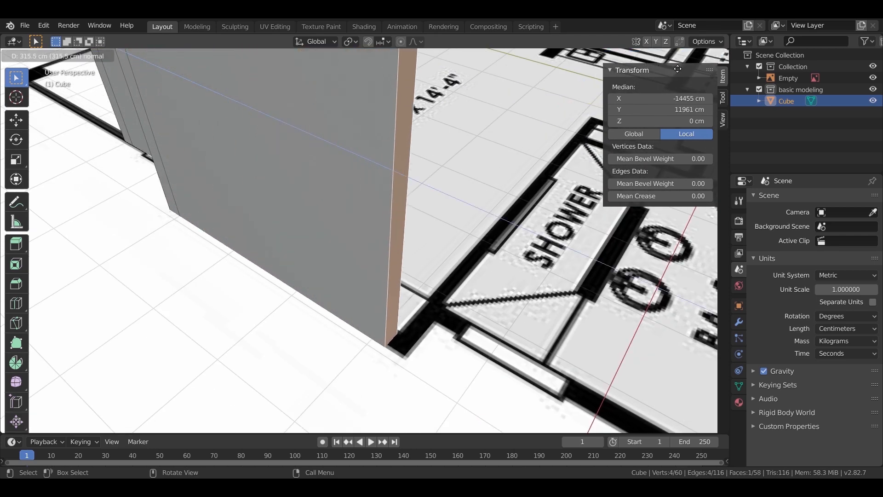
pyautogui.click(483, 239)
pyautogui.write('e2')
pyautogui.press('Return')
# - Extrude the inner face of the bay's shower-side corner back inward to the corner between REC. and the shower
pyautogui.moveTo(475, 317); pyautogui.dragTo(395, 352, button='middle')
pyautogui.scroll(2, 401, 266)
pyautogui.click(391, 234)
pyautogui.press('e')
pyautogui.click(407, 364)
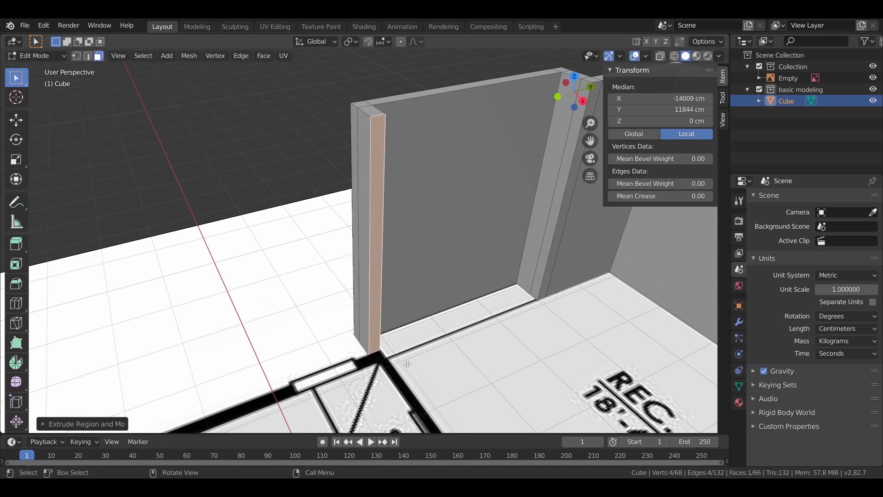
# - Move the bay's return wall end along X to meet the corner between REC. and the shower, and add a corner section
pyautogui.press('KP_7')
pyautogui.scroll(4, 472, 229)
pyautogui.press('g')
pyautogui.press('x')
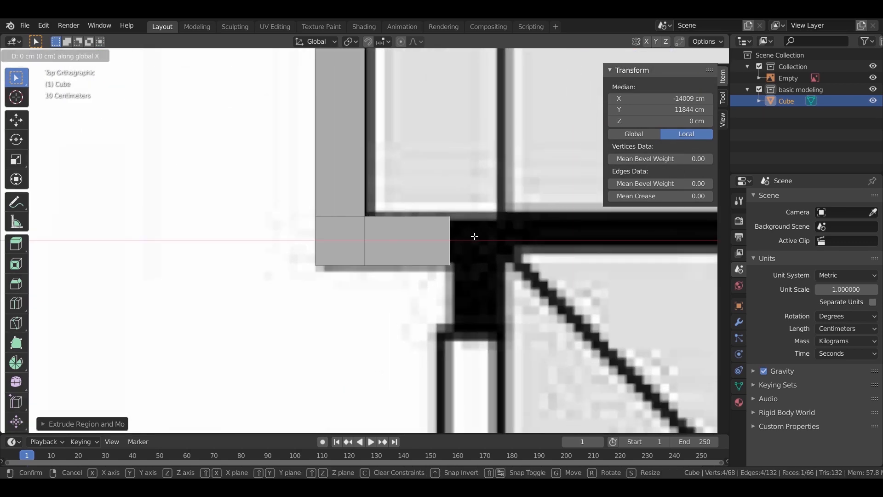
pyautogui.click(562, 233)
# - Extrude the shower corner's side face along the outer wall past BR. 4 to the foyer's front corner, and add a 20 cm section
pyautogui.moveTo(562, 233); pyautogui.dragTo(475, 239, button='middle')
pyautogui.click(475, 239)
pyautogui.scroll(-6, 475, 239)
pyautogui.keyDown('shift'); pyautogui.moveTo(350, 352); pyautogui.dragTo(365, 190, button='middle'); pyautogui.keyUp('shift')
pyautogui.scroll(-5, 412, 209)
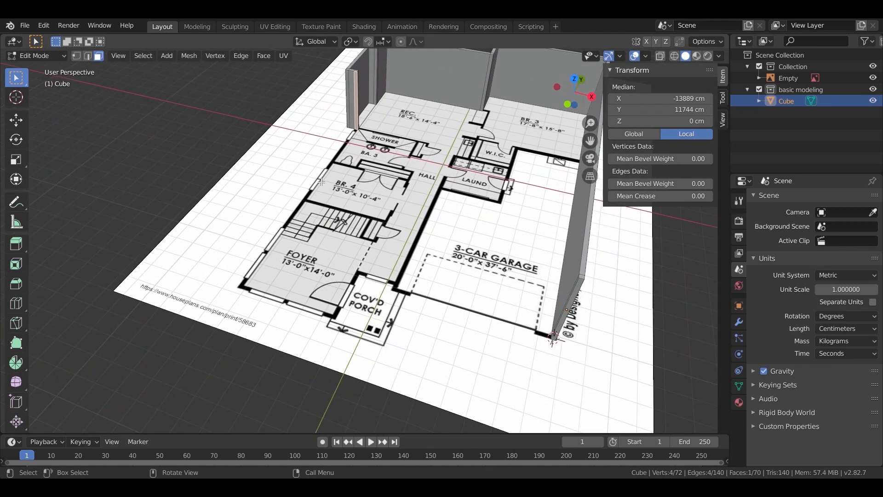
pyautogui.press('KP_7')
pyautogui.press('e')
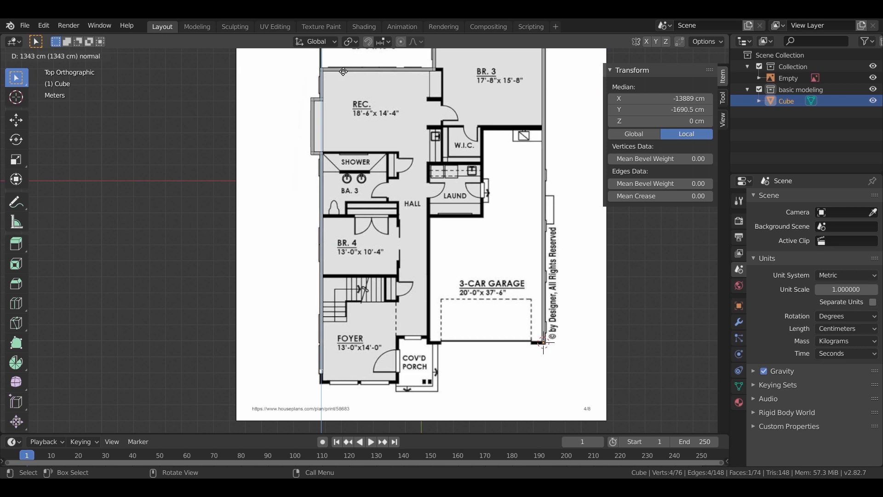
pyautogui.click(343, 71)
pyautogui.scroll(8, 437, 221)
pyautogui.press('g')
pyautogui.press('y')
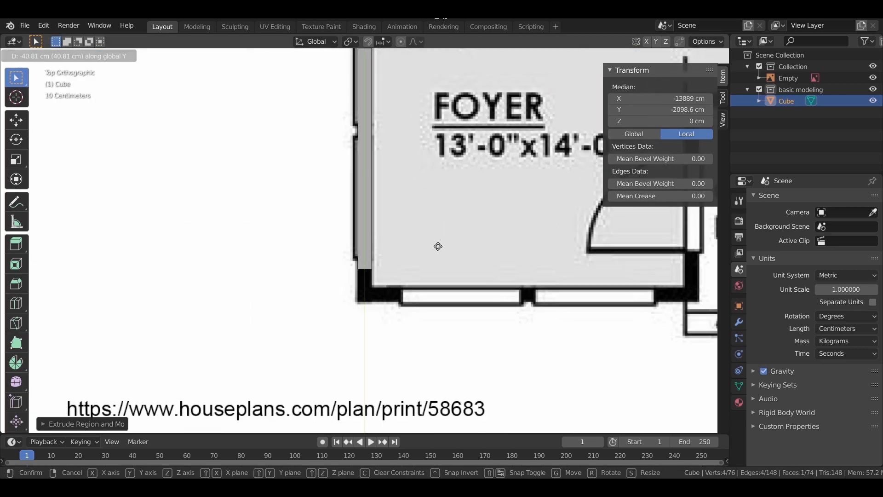
pyautogui.click(433, 256)
pyautogui.write('e20')
pyautogui.press('Return')
# - Extrude the foyer corner's side face along the foyer's front wall to the covered porch, and add a corner section there
pyautogui.moveTo(393, 311); pyautogui.dragTo(239, 197, button='middle')
pyautogui.click(334, 264)
pyautogui.scroll(-5, 239, 196)
pyautogui.press('e')
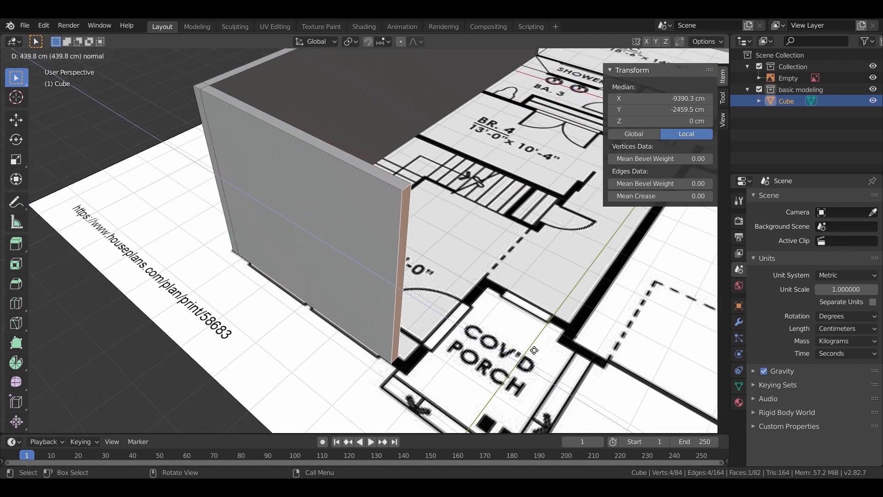
pyautogui.rightClick(542, 350)
pyautogui.press('e')
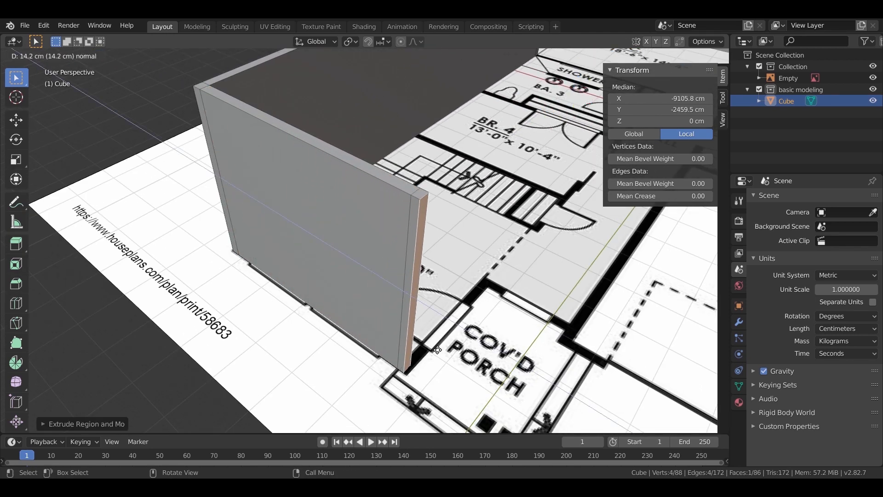
pyautogui.press('Return')
# - Extrude the porch-side corner's inner face back along the foyer's entry door wall, and add a 20 cm corner section
pyautogui.moveTo(439, 351); pyautogui.dragTo(296, 307, button='middle')
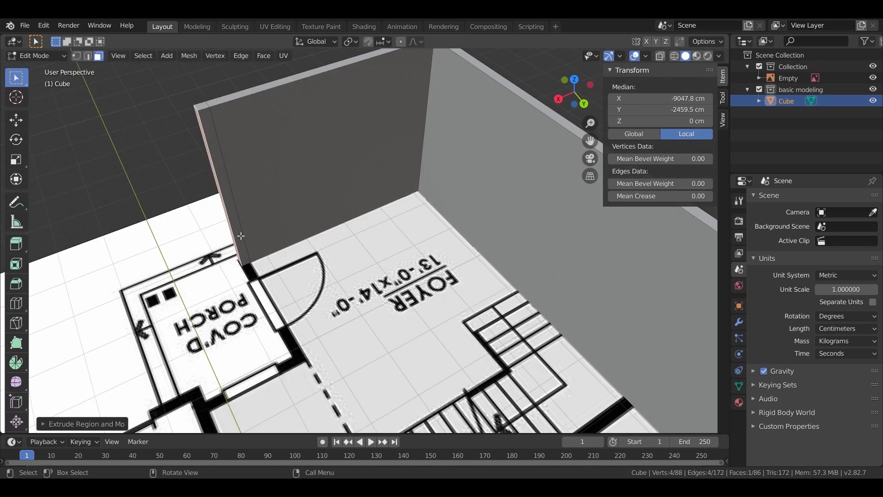
pyautogui.press('e')
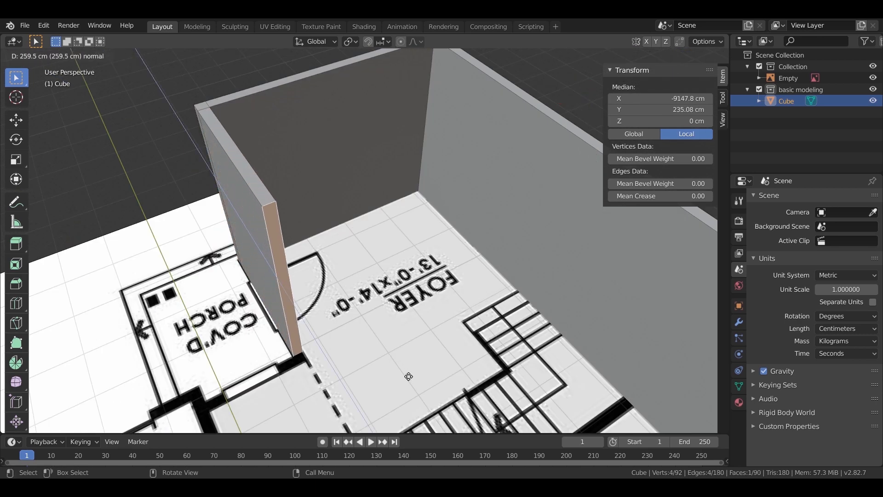
pyautogui.click(404, 374)
pyautogui.moveTo(368, 339); pyautogui.dragTo(409, 236, button='middle')
pyautogui.scroll(1, 377, 364)
pyautogui.write('e20')
pyautogui.press('Return')
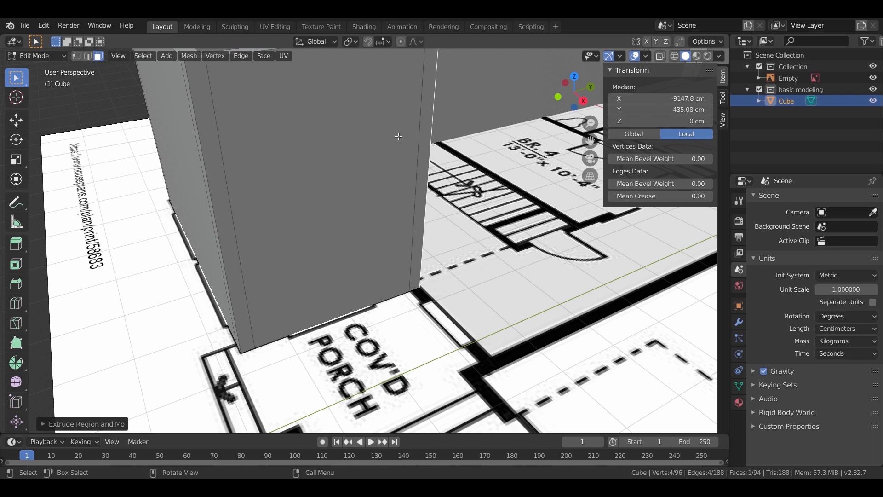
# - Extrude the corner's side face along the covered porch's rear wall to the garage wall, and add a 20 cm corner section
pyautogui.click(425, 135)
pyautogui.press('e')
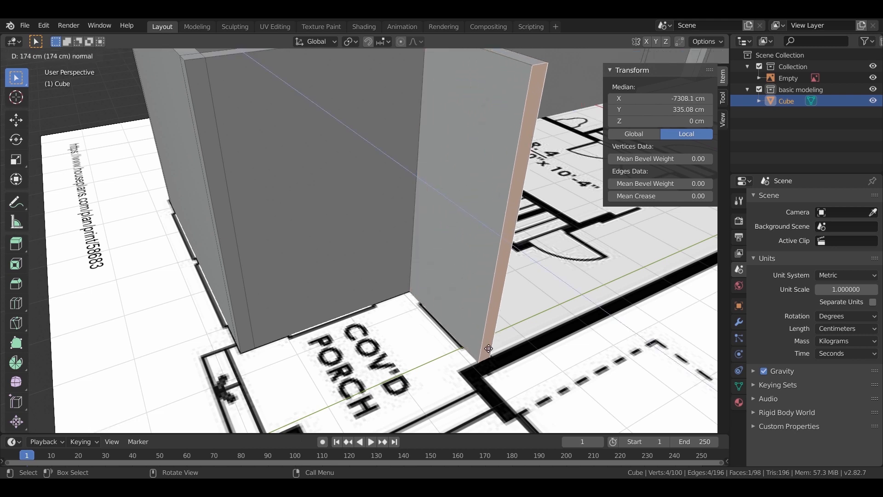
pyautogui.write('20')
pyautogui.press('Return')
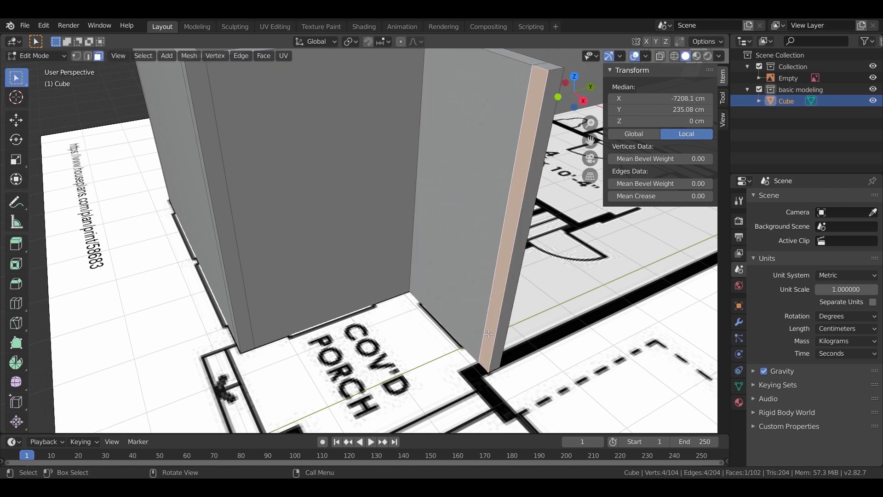
# - Extrude the garage-side corner's front face forward to the garage front, and add a 20 cm section forming the front corner
pyautogui.scroll(-2, 491, 378)
pyautogui.keyDown('shift'); pyautogui.moveTo(492, 378); pyautogui.dragTo(387, 313, button='middle'); pyautogui.keyUp('shift')
pyautogui.scroll(1, 386, 301)
pyautogui.press('e')
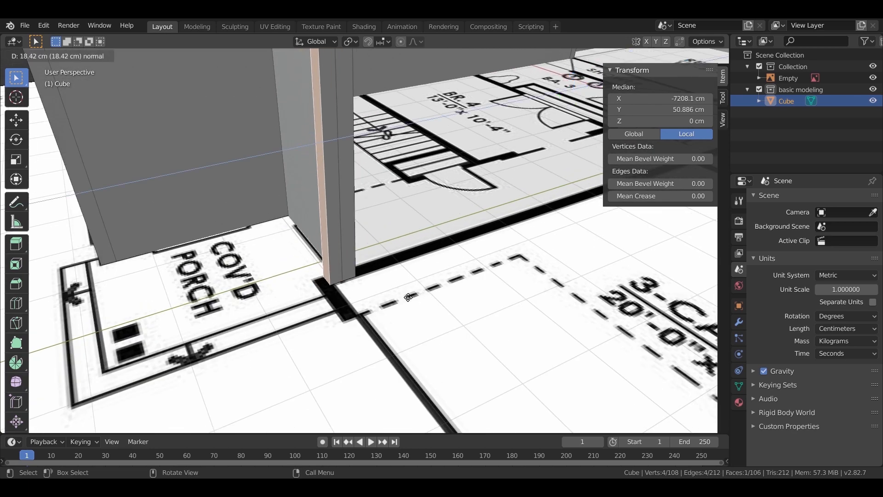
pyautogui.click(407, 298)
pyautogui.write('e')
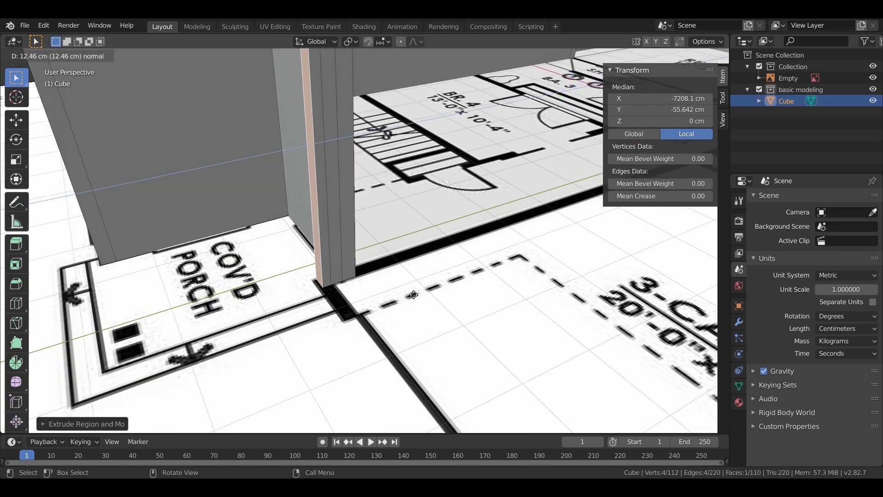
pyautogui.write('20')
pyautogui.press('Return')
pyautogui.press('e')
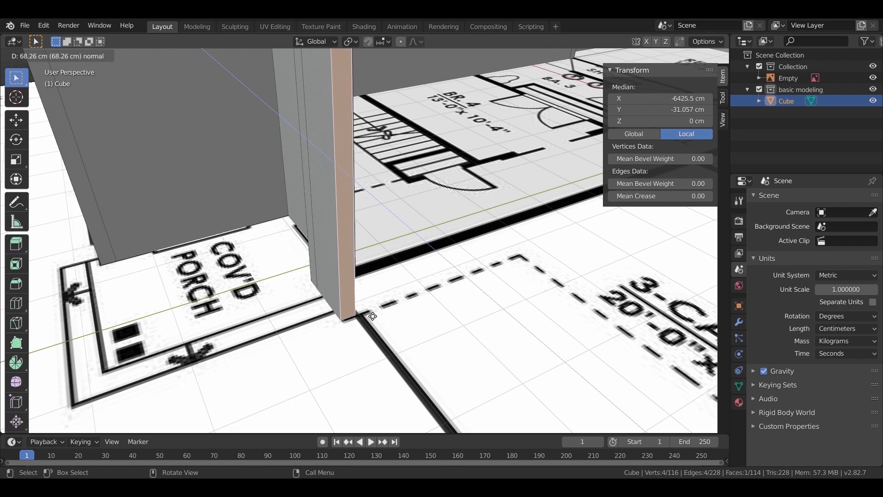
pyautogui.click(374, 316)
pyautogui.scroll(-4, 401, 256)
pyautogui.moveTo(452, 303); pyautogui.dragTo(408, 302, button='middle')
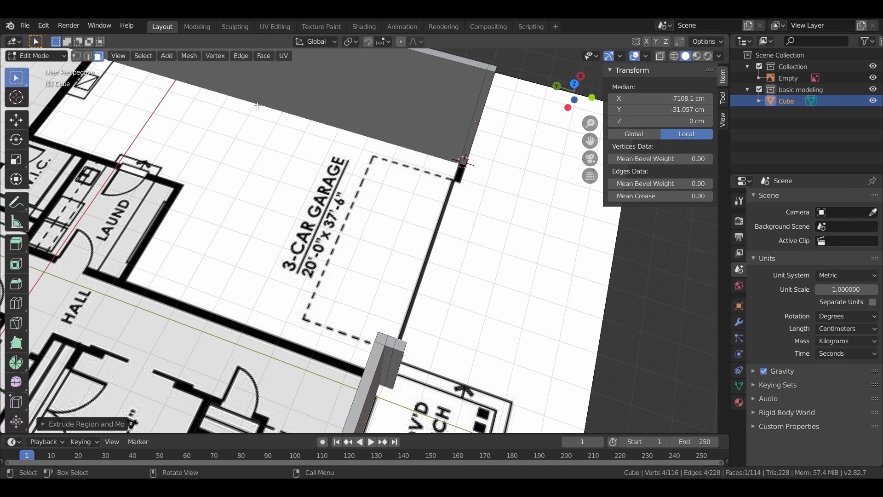
# - Enable snapping to vertices, and switch to wireframe shading with vertex selection in the top view
pyautogui.click(384, 41)
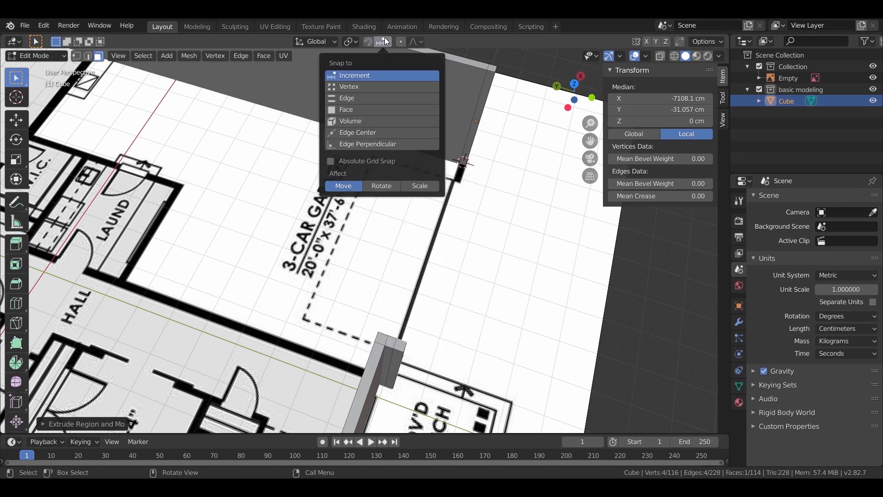
pyautogui.click(368, 86)
pyautogui.click(368, 42)
pyautogui.press('KP_7')
pyautogui.press('z')
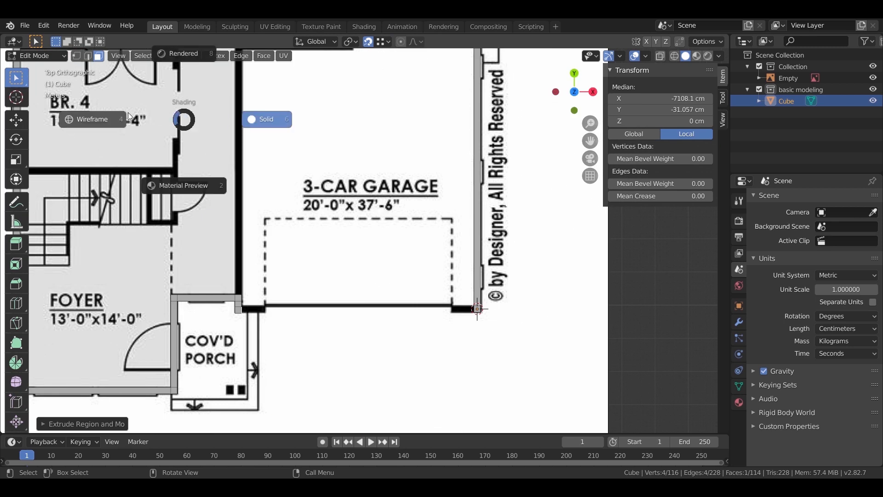
pyautogui.click(139, 123)
pyautogui.click(76, 56)
pyautogui.press('z')
pyautogui.click(279, 308)
pyautogui.scroll(6, 418, 347)
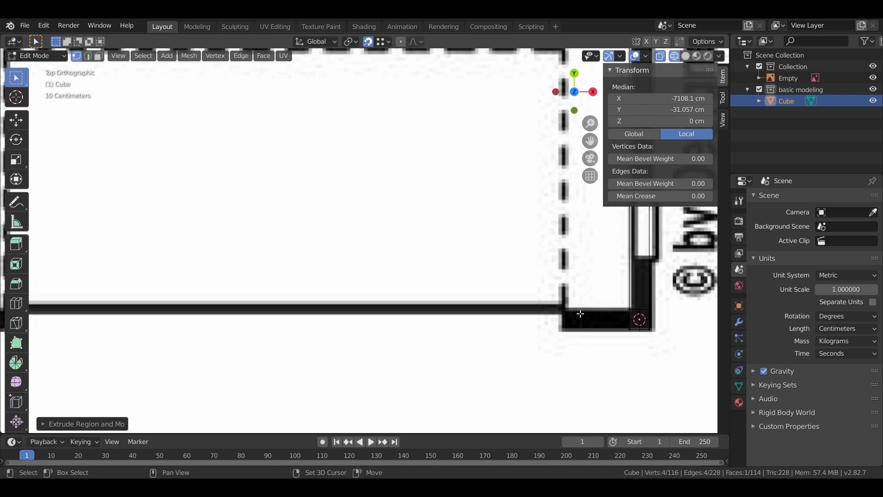
# - Move the front vertices of the garage's outer front corner along Y to align with the porch-side corner's front vertices
pyautogui.moveTo(482, 301); pyautogui.dragTo(553, 336)
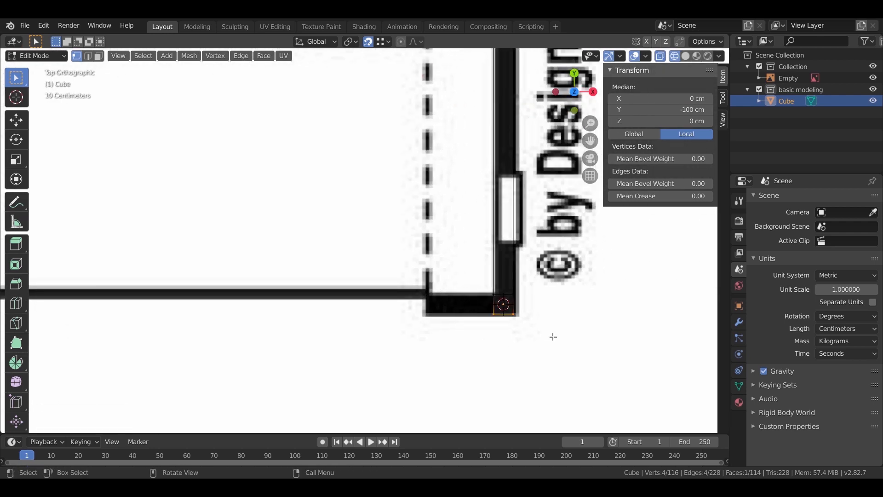
pyautogui.keyDown('shift'); pyautogui.moveTo(346, 323); pyautogui.dragTo(581, 295, button='middle'); pyautogui.keyUp('shift')
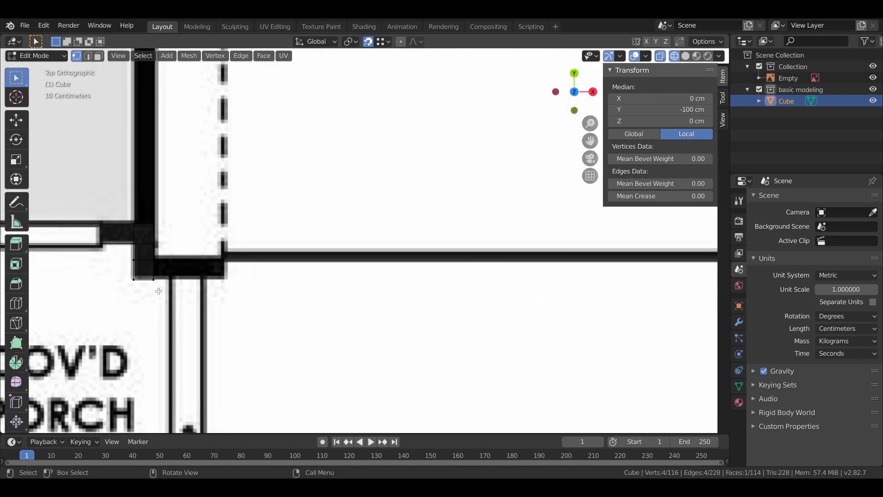
pyautogui.scroll(-3, 158, 291)
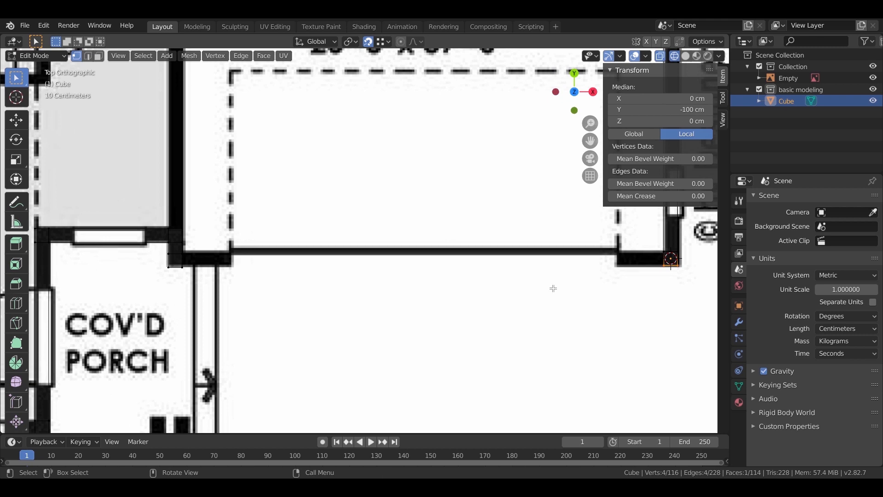
pyautogui.press('g')
pyautogui.press('y')
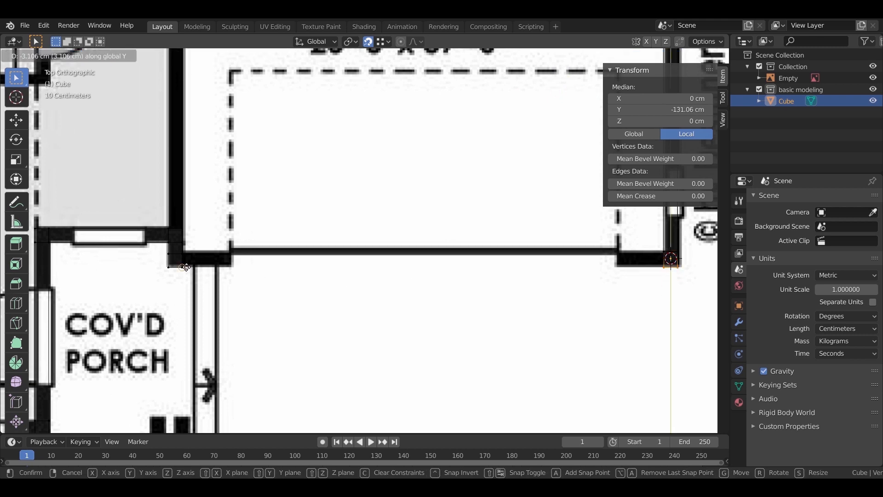
pyautogui.click(547, 244)
# - Move the rear vertices of the garage's outer front corner along Y to align with the porch-side corner's rear vertices
pyautogui.moveTo(644, 235); pyautogui.dragTo(694, 257)
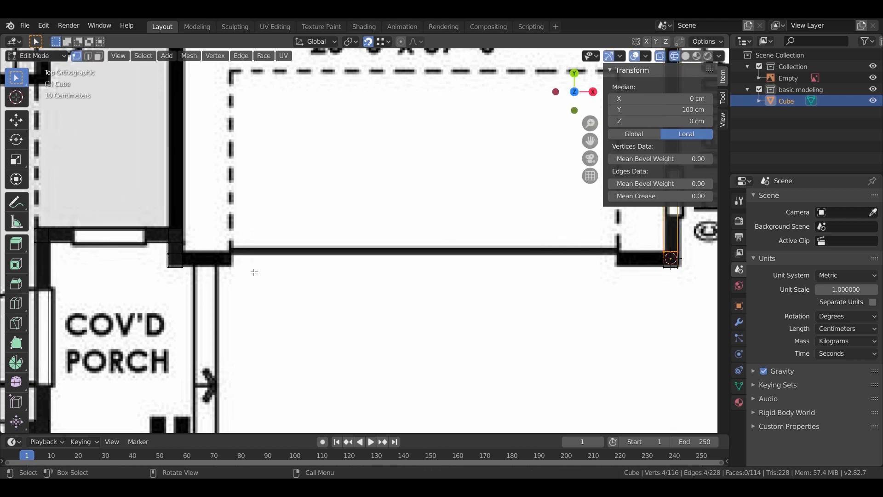
pyautogui.press('g')
pyautogui.press('y')
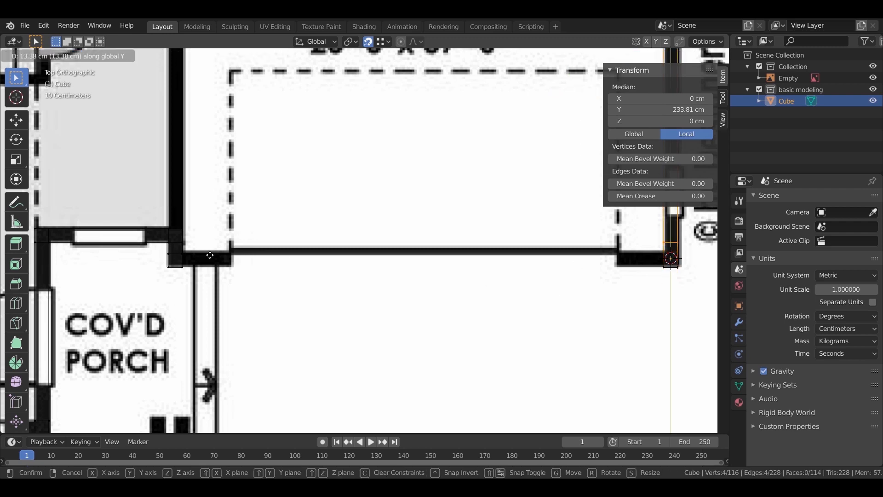
pyautogui.click(184, 256)
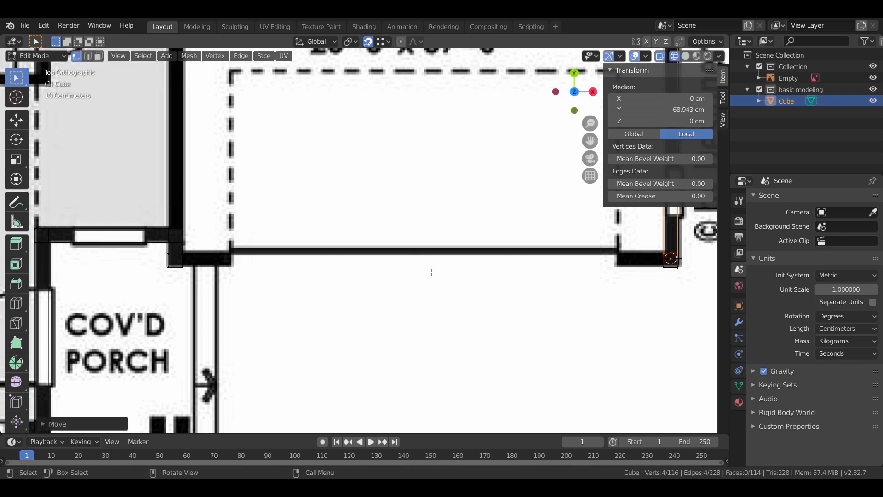
pyautogui.press('n')
# - Bridge the facing sides of the two garage front corners into the front wall in solid shading, and leave Edit Mode
pyautogui.moveTo(526, 301)
pyautogui.mouseDown(button='middle')
pyautogui.moveTo(499, 299)
pyautogui.moveTo(528, 227)
pyautogui.moveTo(499, 224)
pyautogui.moveTo(489, 189)
pyautogui.mouseUp(button='middle')
pyautogui.press('z')
pyautogui.click(560, 206)
pyautogui.keyDown('shift'); pyautogui.moveTo(557, 209); pyautogui.dragTo(460, 362, button='middle'); pyautogui.keyUp('shift')
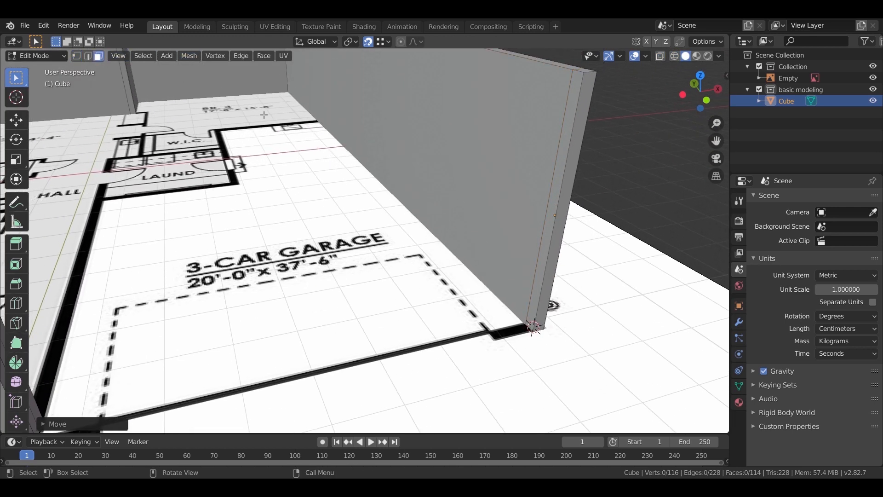
pyautogui.click(561, 172)
pyautogui.moveTo(413, 217); pyautogui.dragTo(185, 182, button='middle')
pyautogui.keyDown('shift'); pyautogui.click(150, 172); pyautogui.keyUp('shift')
pyautogui.rightClick(253, 201)
pyautogui.click(236, 280)
pyautogui.moveTo(237, 280); pyautogui.dragTo(385, 228, button='middle')
pyautogui.press('Tab')
pyautogui.scroll(-3, 386, 227)
pyautogui.moveTo(362, 263); pyautogui.dragTo(444, 271, button='middle')
pyautogui.scroll(-3, 395, 277)
pyautogui.scroll(3, 454, 236)
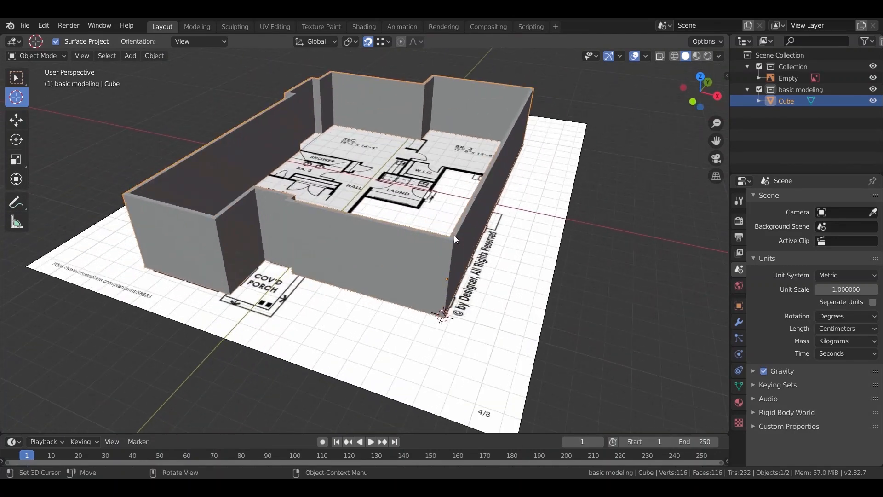
# - Add an image empty to the collection that holds the floor plan, working in the top view
pyautogui.press('KP_7')
pyautogui.scroll(-5, 504, 153)
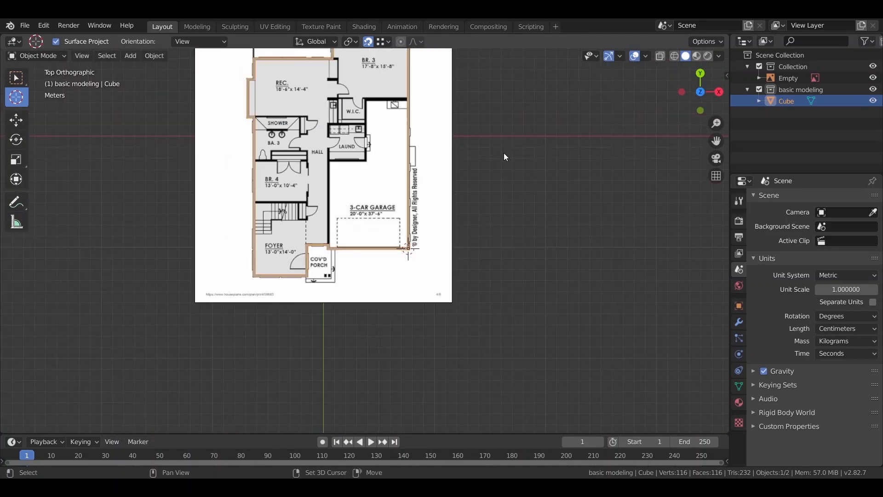
pyautogui.click(793, 67)
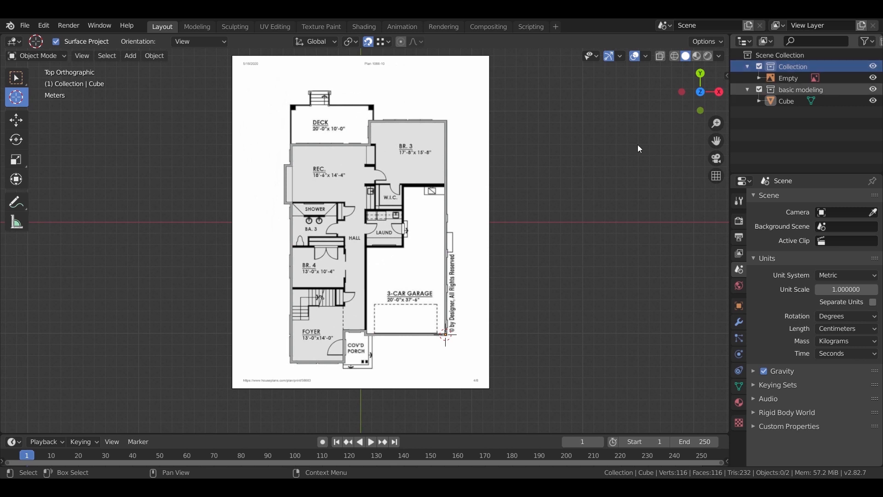
pyautogui.hotkey('shift', 'a')
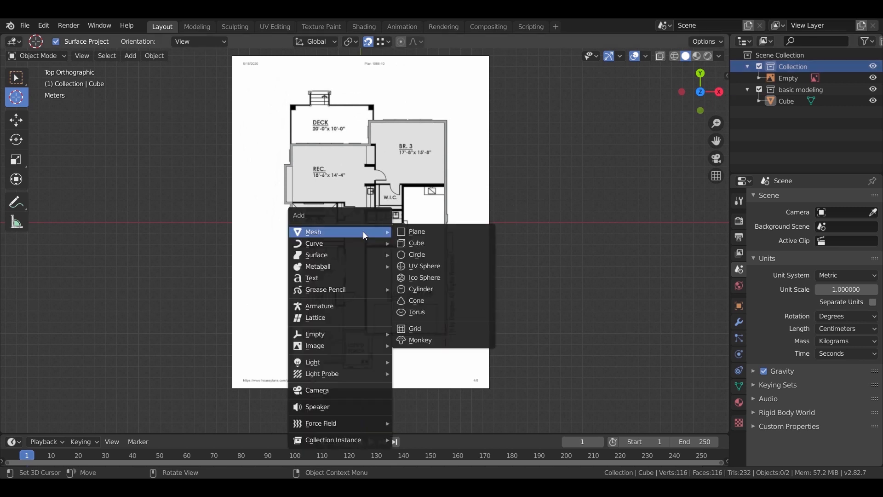
pyautogui.moveTo(377, 333)
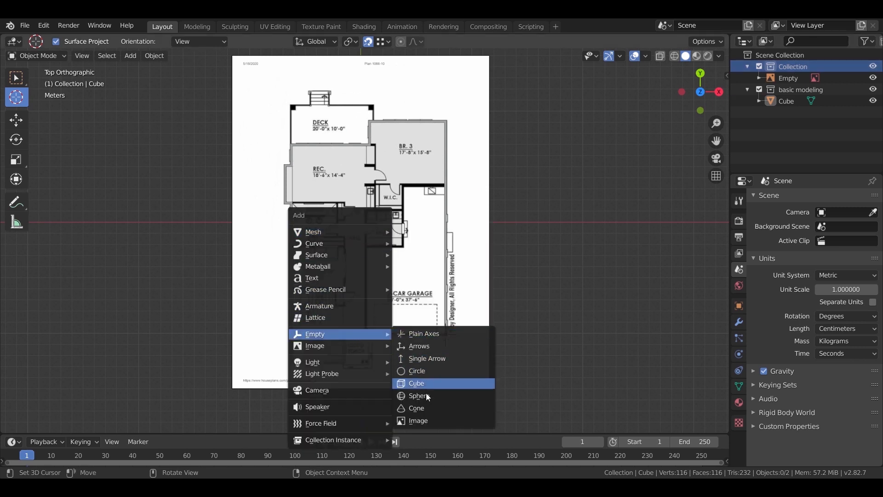
pyautogui.click(427, 421)
# - Load Plan 01.jpg from the plan folder into the new image empty
pyautogui.click(740, 355)
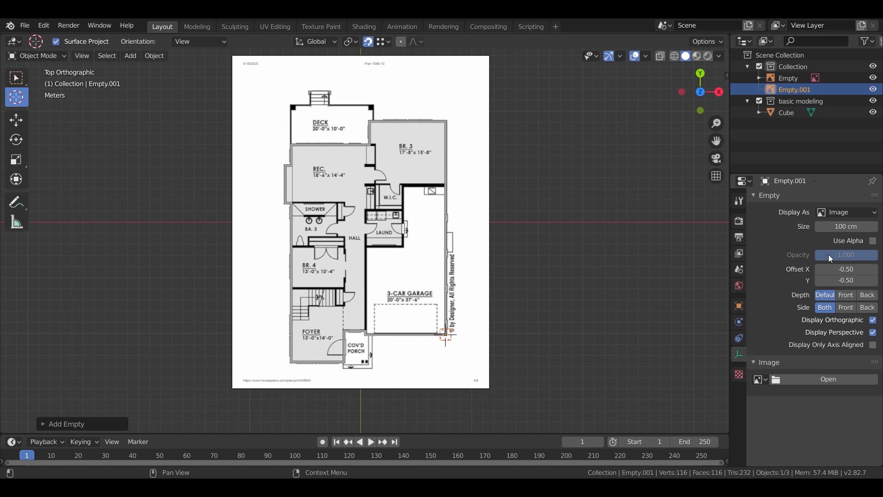
pyautogui.click(796, 376)
pyautogui.click(196, 269)
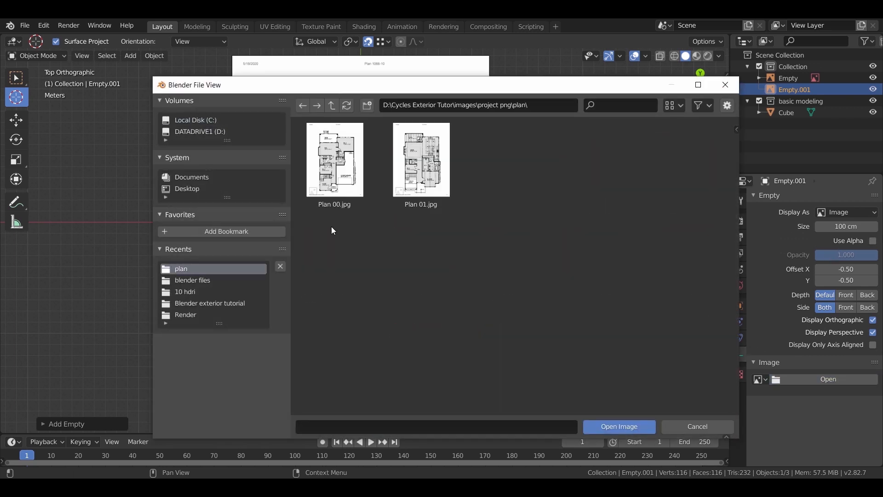
pyautogui.doubleClick(398, 182)
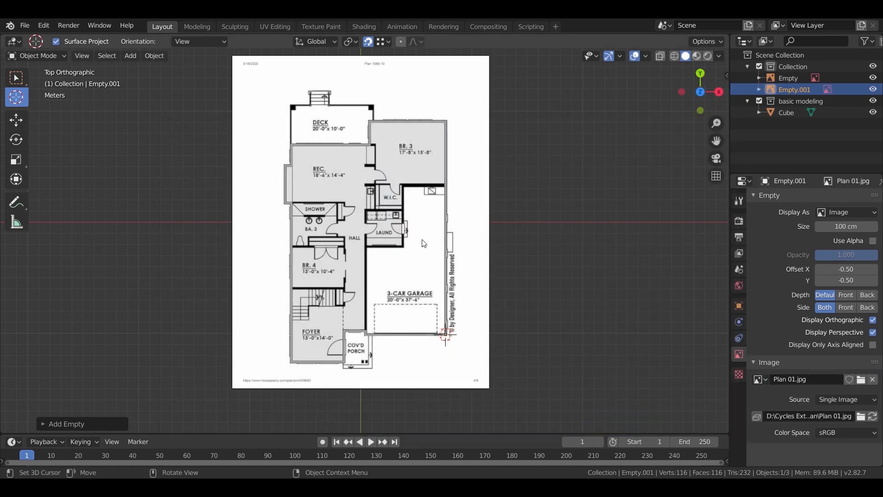
pyautogui.moveTo(488, 256); pyautogui.dragTo(498, 200, button='middle')
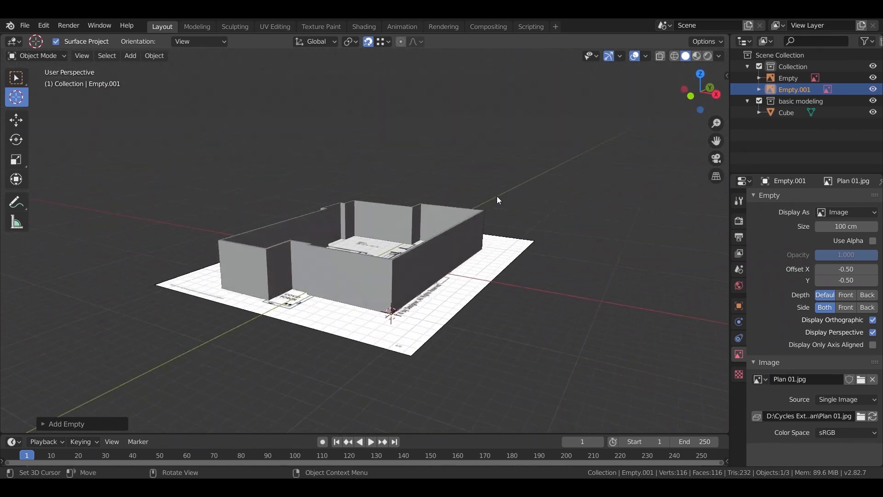
# - Raise the upper floor plan image along Z to 396.88 cm, near the top of the walls
pyautogui.press('g')
pyautogui.press('z')
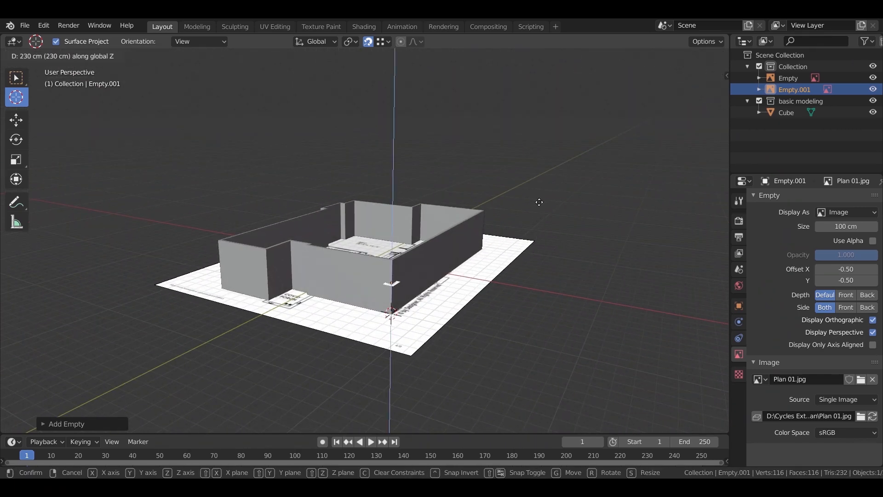
pyautogui.press('Return')
pyautogui.moveTo(437, 239); pyautogui.dragTo(482, 319, button='middle')
# - Set the upper floor plan image's scale to 30 on X, Y and Z
pyautogui.press('n')
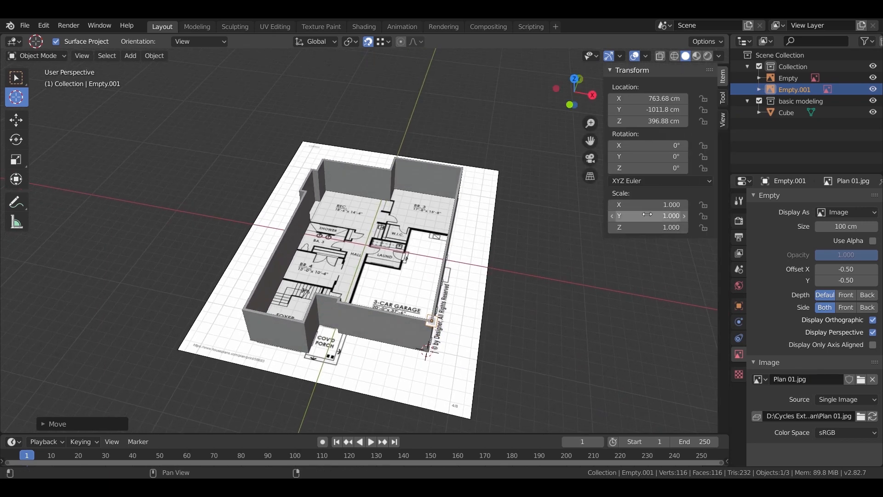
pyautogui.click(659, 208)
pyautogui.write('30')
pyautogui.press('Return')
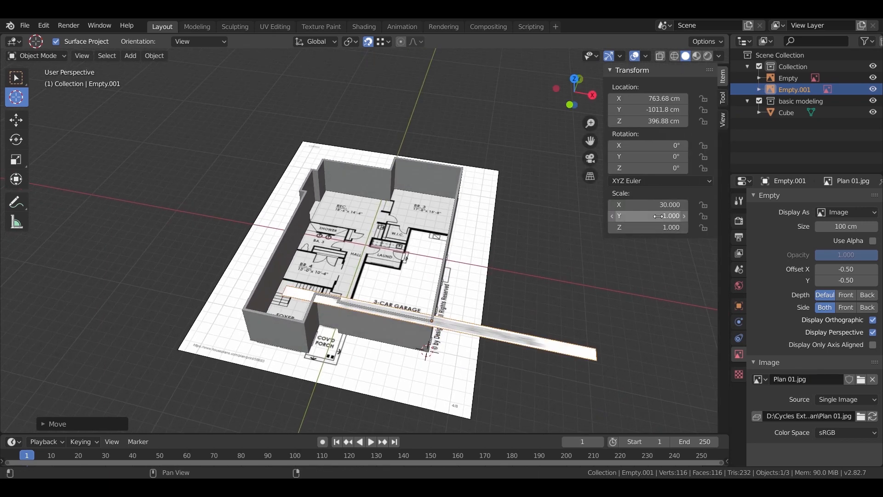
pyautogui.write('30')
pyautogui.press('Return')
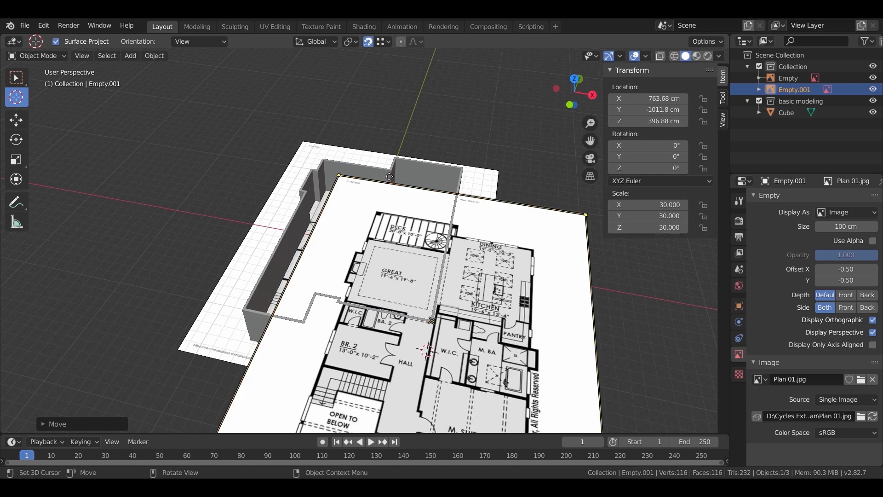
# - Move the upper floor plan over the ground floor plan in top view, to X 69.308 cm and Y -31.105 cm
pyautogui.scroll(-3, 412, 180)
pyautogui.moveTo(412, 180); pyautogui.dragTo(496, 249, button='middle')
pyautogui.press('KP_7')
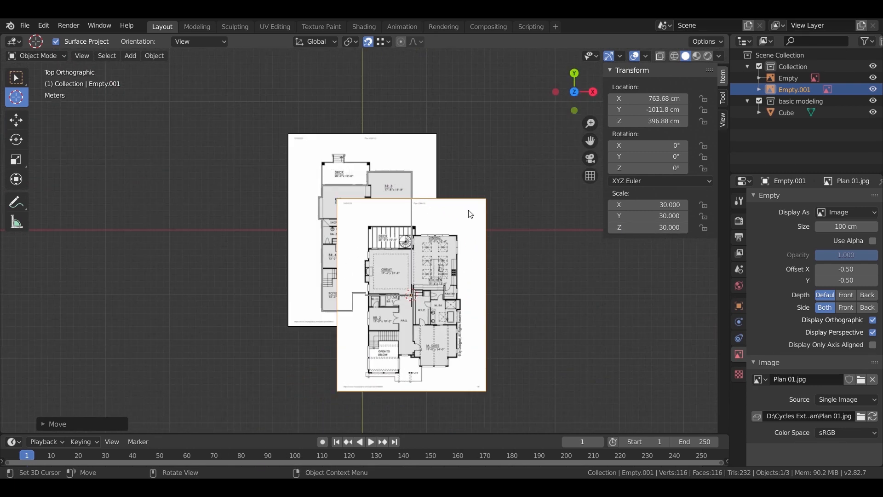
pyautogui.press('g')
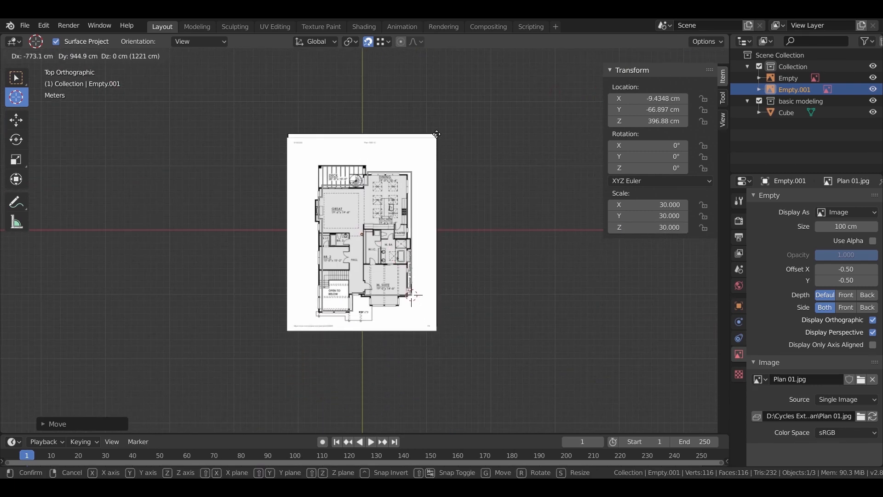
pyautogui.rightClick(471, 190)
pyautogui.press('g')
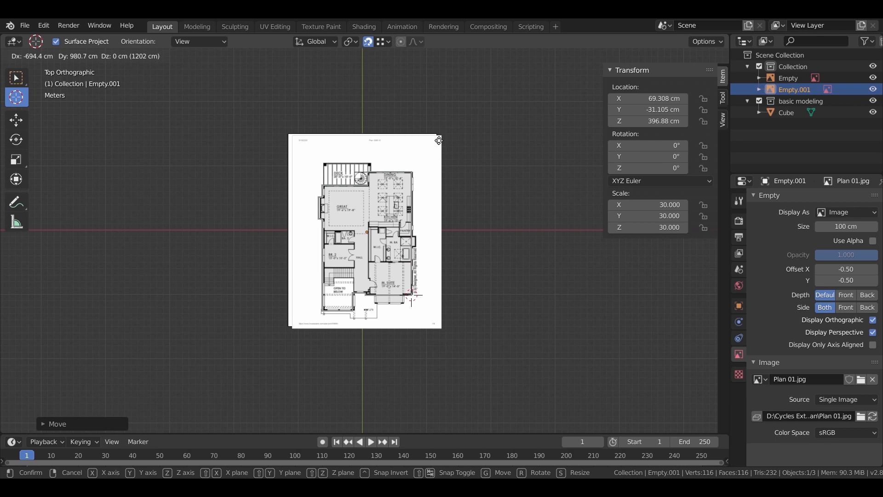
pyautogui.click(448, 140)
# - Enable alpha on the upper floor plan image and lower its opacity to 0.338
pyautogui.scroll(3, 460, 152)
pyautogui.moveTo(460, 152); pyautogui.dragTo(437, 212, button='middle')
pyautogui.press('KP_7')
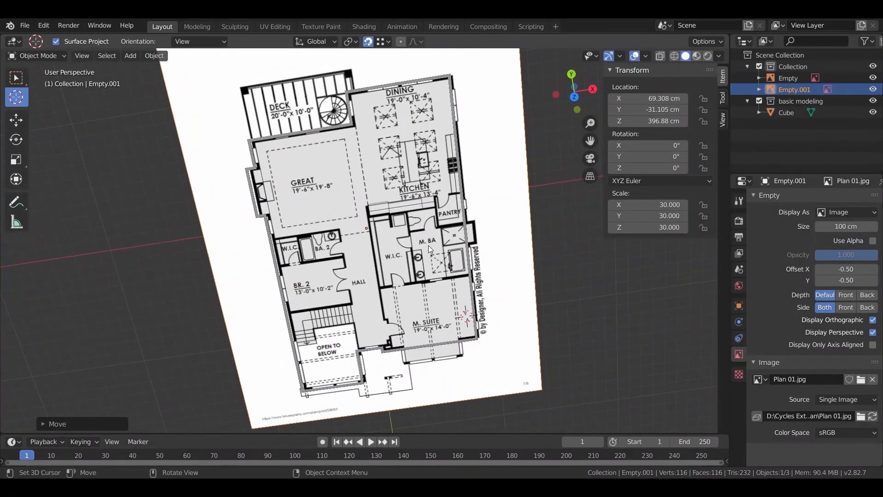
pyautogui.scroll(2, 456, 331)
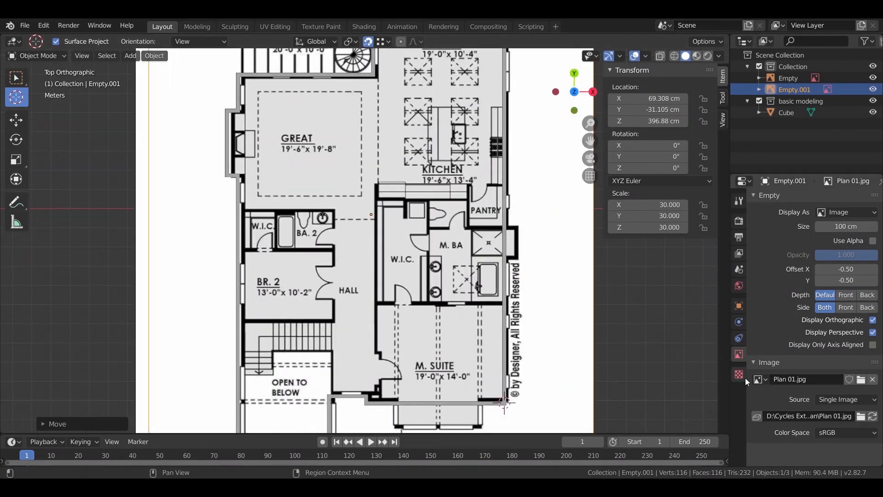
pyautogui.moveTo(865, 256)
pyautogui.mouseDown()
pyautogui.moveTo(844, 257)
pyautogui.moveTo(858, 260)
pyautogui.mouseUp()
pyautogui.scroll(-2, 432, 262)
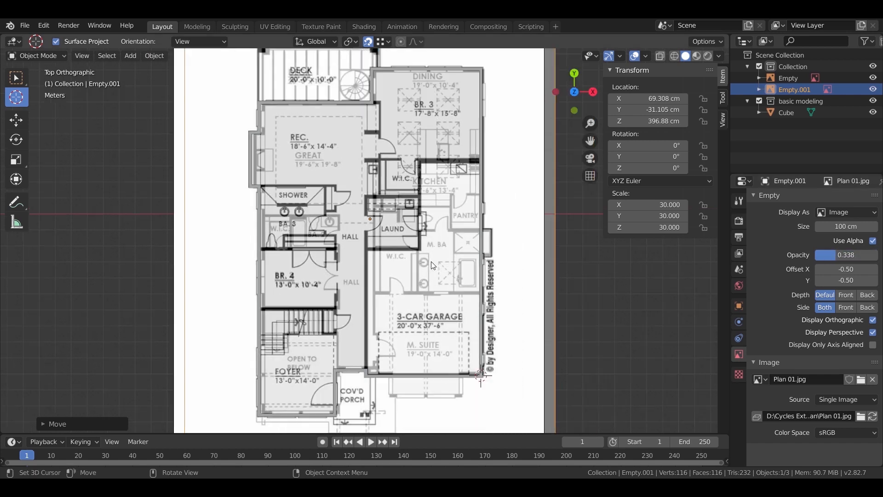
# - Align the upper plan's M. Suite corner with the garage wall corner by moving the image to X 60.477 cm and Y -44.754 cm
pyautogui.scroll(5, 491, 237)
pyautogui.scroll(-1, 434, 427)
pyautogui.keyDown('shift'); pyautogui.moveTo(487, 425); pyautogui.dragTo(466, 351, button='middle'); pyautogui.keyUp('shift')
pyautogui.keyDown('shift'); pyautogui.moveTo(448, 418); pyautogui.dragTo(439, 280, button='middle'); pyautogui.keyUp('shift')
pyautogui.scroll(5, 439, 275)
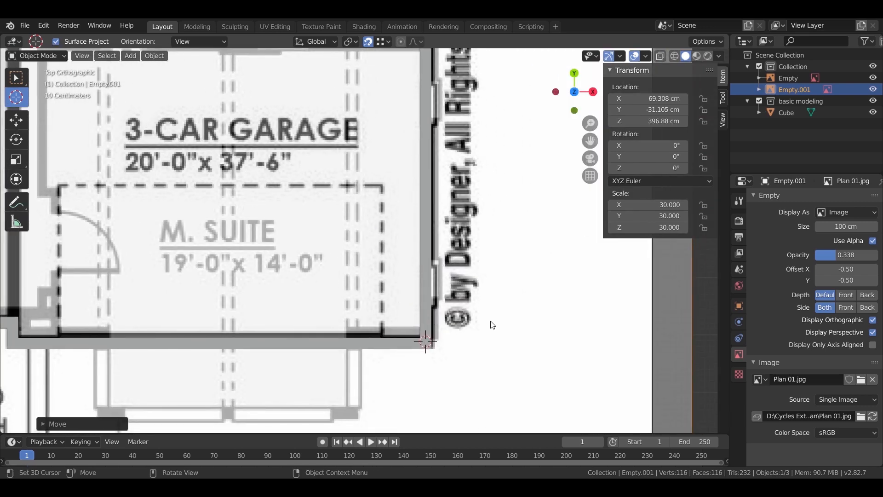
pyautogui.press('g')
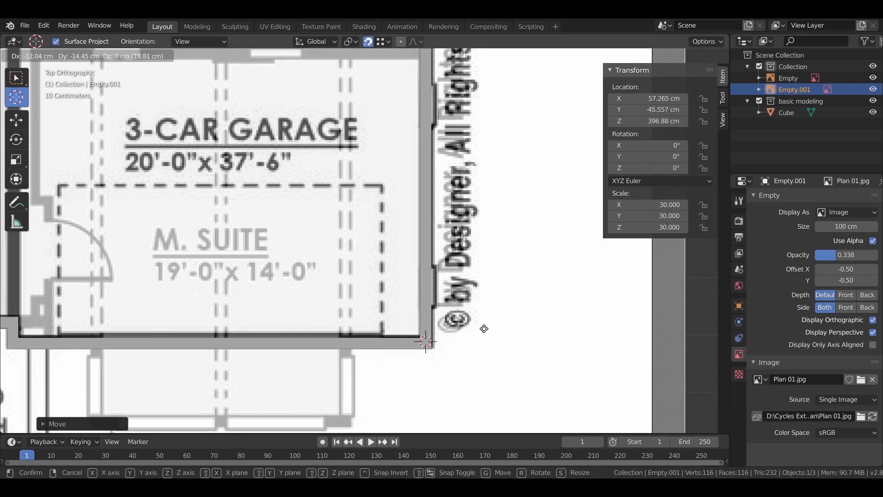
pyautogui.click(468, 188)
pyautogui.scroll(-5, 468, 189)
pyautogui.moveTo(468, 189); pyautogui.dragTo(436, 226, button='middle')
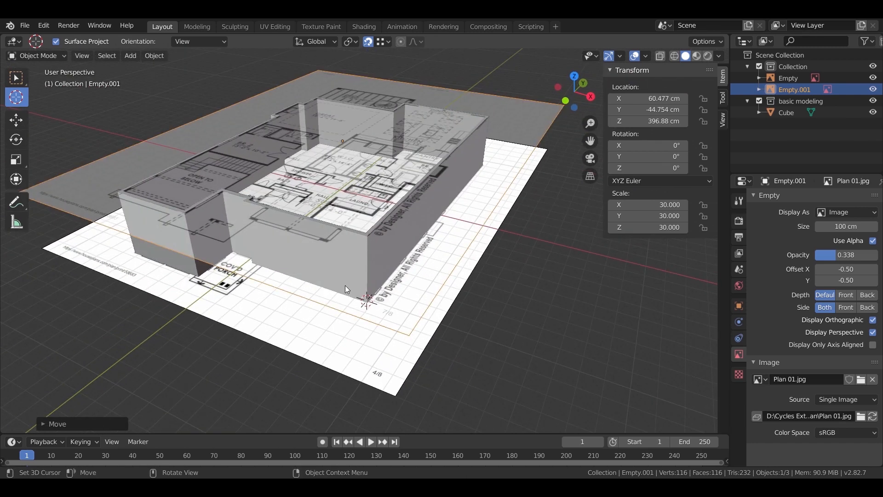
# - Turn off alpha on the upper floor plan image so it displays opaque
pyautogui.click(873, 241)
pyautogui.scroll(3, 406, 269)
pyautogui.scroll(-4, 406, 269)
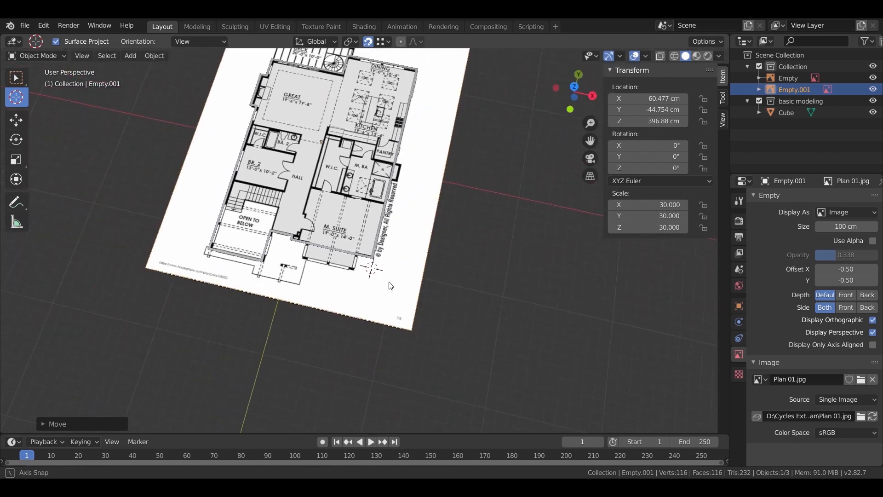
pyautogui.moveTo(406, 269); pyautogui.dragTo(377, 203, button='middle')
pyautogui.scroll(5, 384, 230)
pyautogui.moveTo(384, 245); pyautogui.dragTo(384, 307, button='middle')
pyautogui.scroll(-3, 382, 191)
pyautogui.moveTo(382, 192); pyautogui.dragTo(463, 352, button='middle')
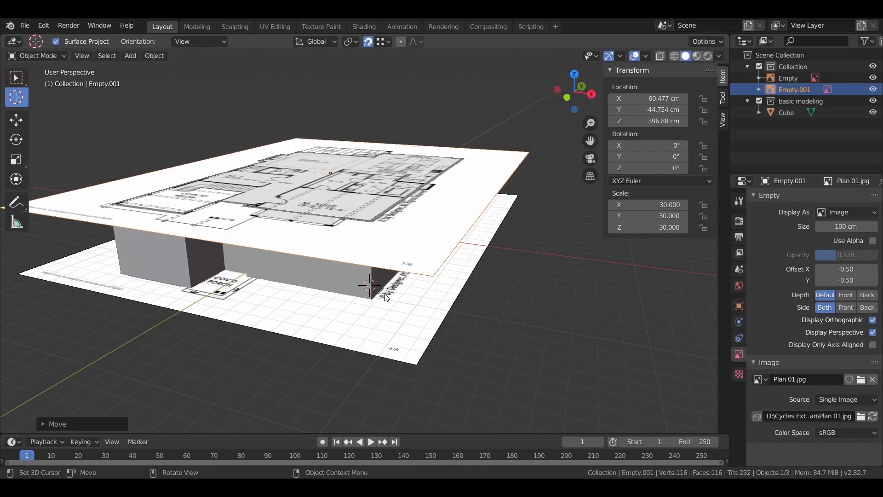
# - Hide the ground floor walls and the ground floor plan image
pyautogui.click(16, 77)
pyautogui.click(304, 282)
pyautogui.press('h')
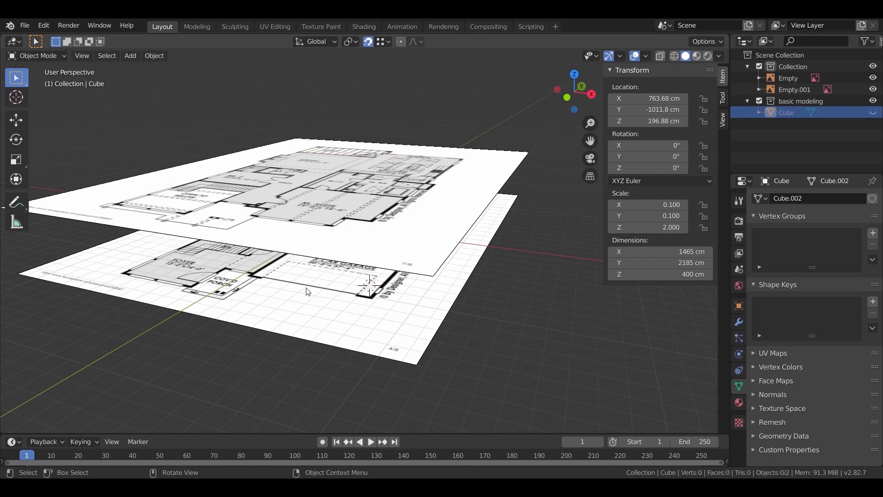
pyautogui.click(333, 321)
pyautogui.press('h')
# - Place the 3D cursor on the outer front corner of the M. Suite wall in top view
pyautogui.moveTo(382, 245); pyautogui.dragTo(392, 264, button='middle')
pyautogui.press('KP_7')
pyautogui.scroll(5, 392, 264)
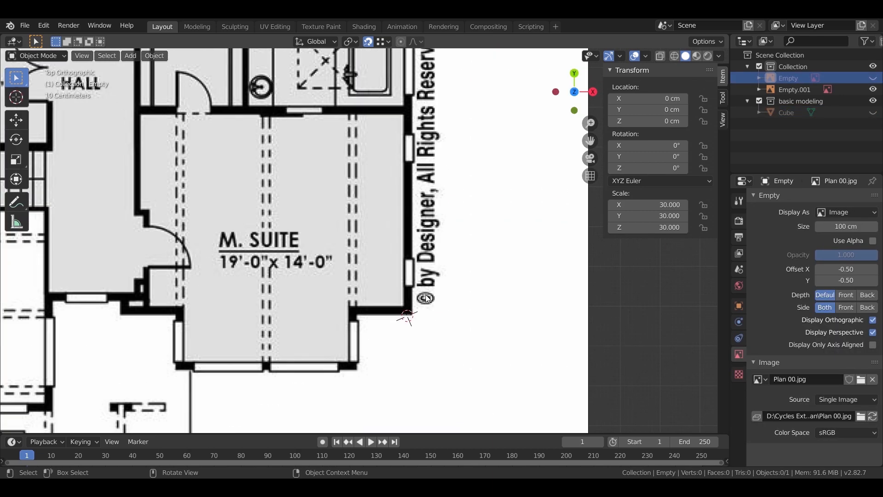
pyautogui.click(16, 95)
pyautogui.scroll(5, 414, 300)
pyautogui.click(417, 340)
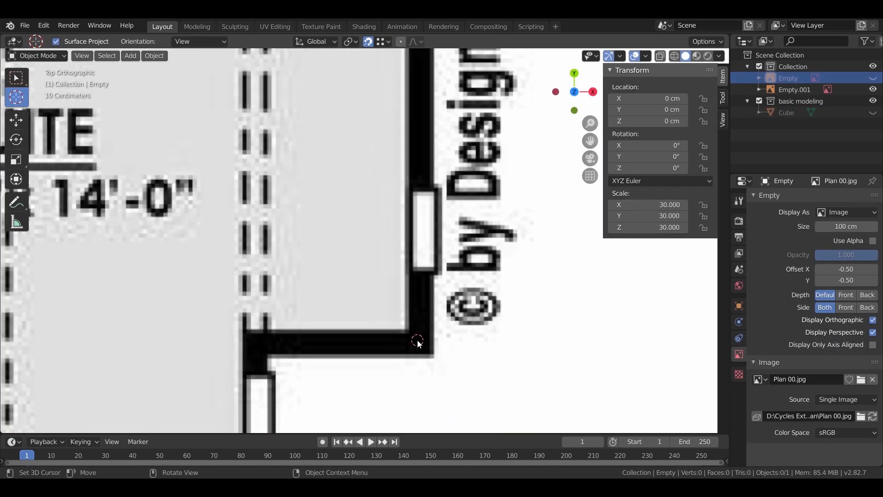
# - Add a cube at the 3D cursor in the basic modeling collection
pyautogui.click(814, 90)
pyautogui.click(790, 102)
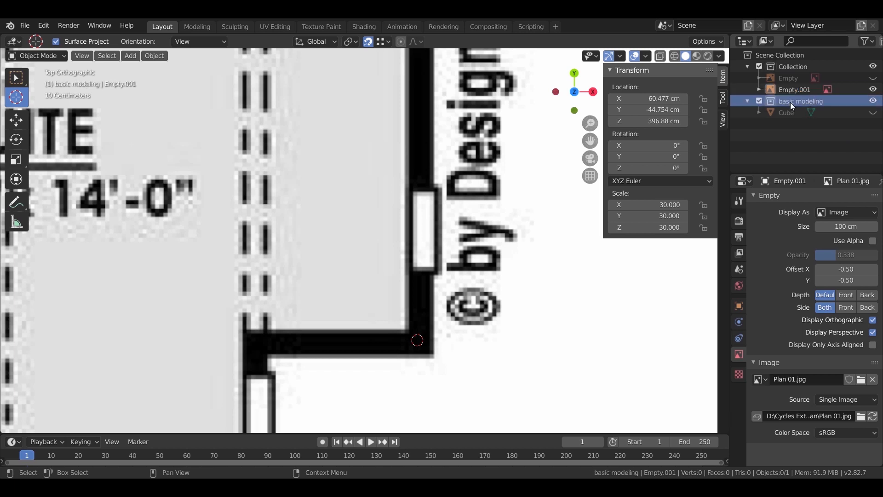
pyautogui.hotkey('shift', 'a')
pyautogui.moveTo(391, 158)
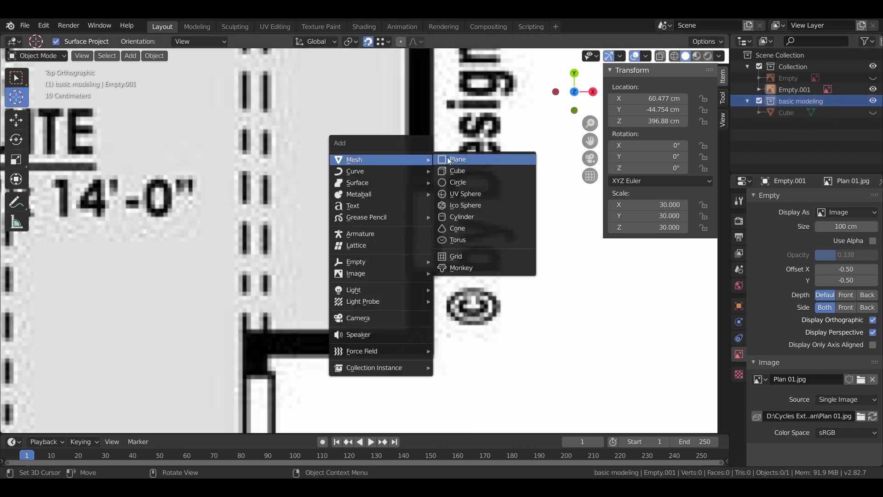
pyautogui.click(468, 172)
# - Set the new cube's dimensions to 20 cm in X and Y and 500 cm in Z
pyautogui.click(693, 252)
pyautogui.write('2')
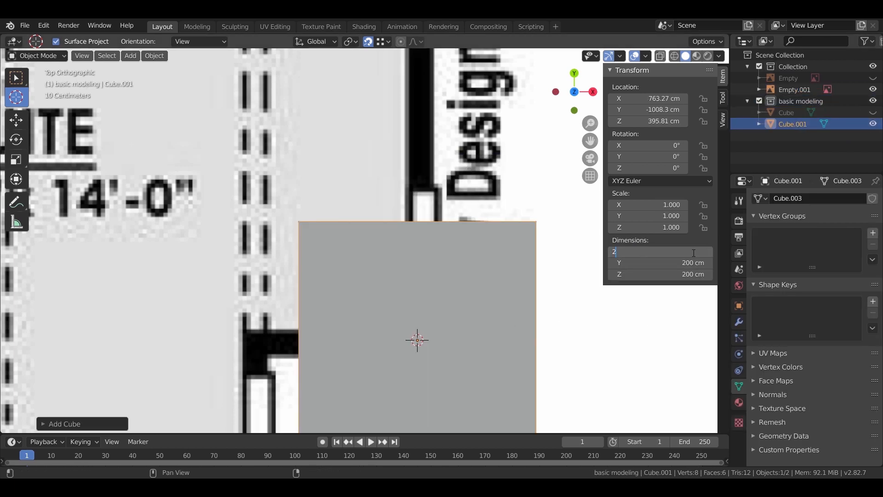
pyautogui.write('0')
pyautogui.press('Tab')
pyautogui.write('20')
pyautogui.press('Return')
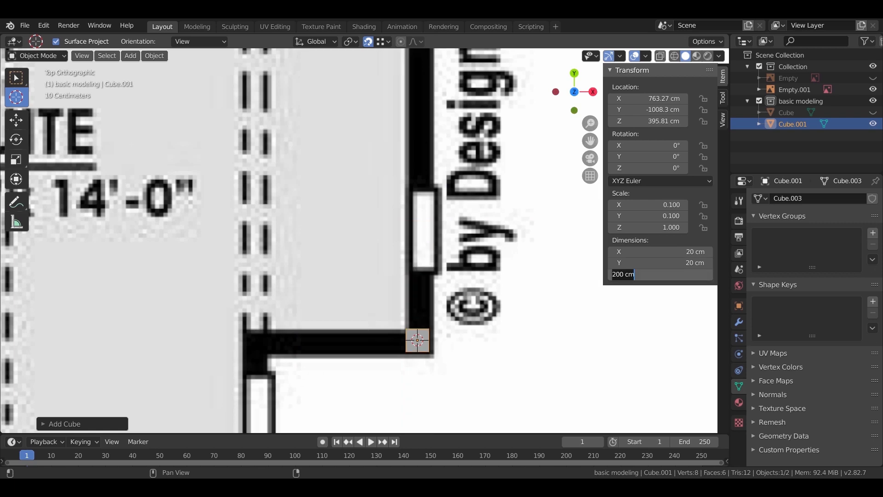
# - Raise the cube along Z so that its base rests on the upper floor plan
pyautogui.scroll(-2, 295, 247)
pyautogui.moveTo(385, 263); pyautogui.dragTo(431, 239, button='middle')
pyautogui.press('g')
pyautogui.press('z')
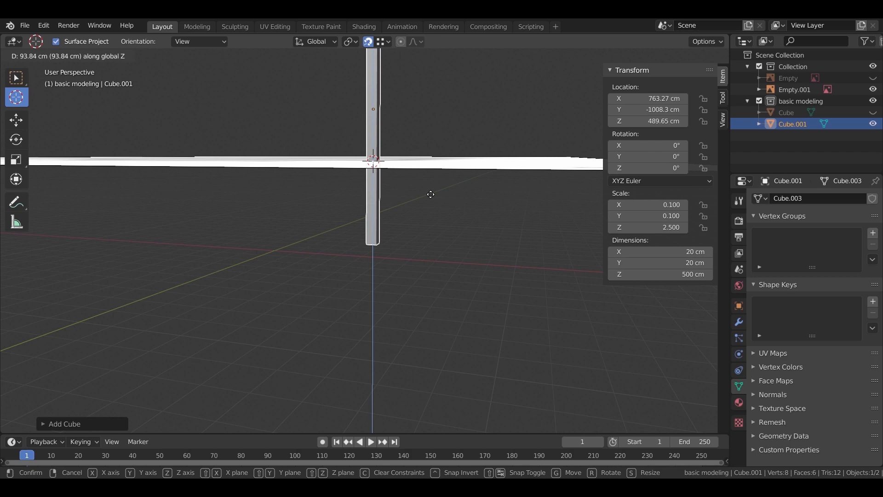
pyautogui.click(431, 194)
pyautogui.moveTo(430, 195); pyautogui.dragTo(339, 155, button='middle')
pyautogui.scroll(5, 340, 155)
# - Extrude the column's rear face in Edit Mode along the M. Suite side wall up to the shower bump-out
pyautogui.press('Tab')
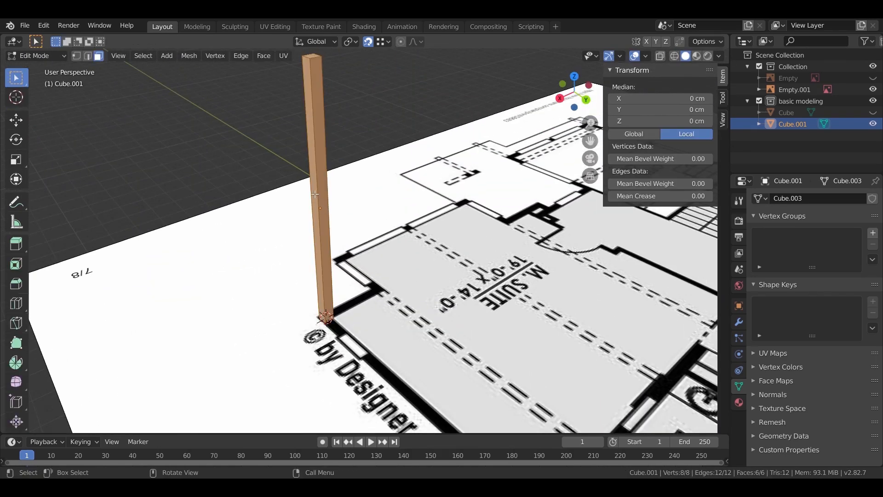
pyautogui.click(318, 150)
pyautogui.scroll(-3, 318, 150)
pyautogui.keyDown('shift'); pyautogui.moveTo(451, 359); pyautogui.dragTo(350, 258, button='middle'); pyautogui.keyUp('shift')
pyautogui.press('e')
pyautogui.click(478, 348)
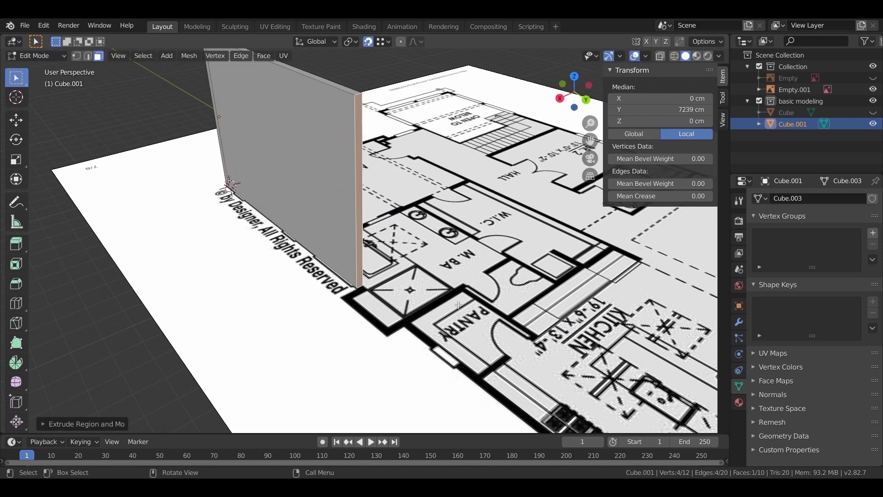
# - Extrude the wall's end face another 20 cm to form the corner at the shower bump-out
pyautogui.press('KP_7')
pyautogui.scroll(2, 399, 289)
pyautogui.scroll(2, 399, 289)
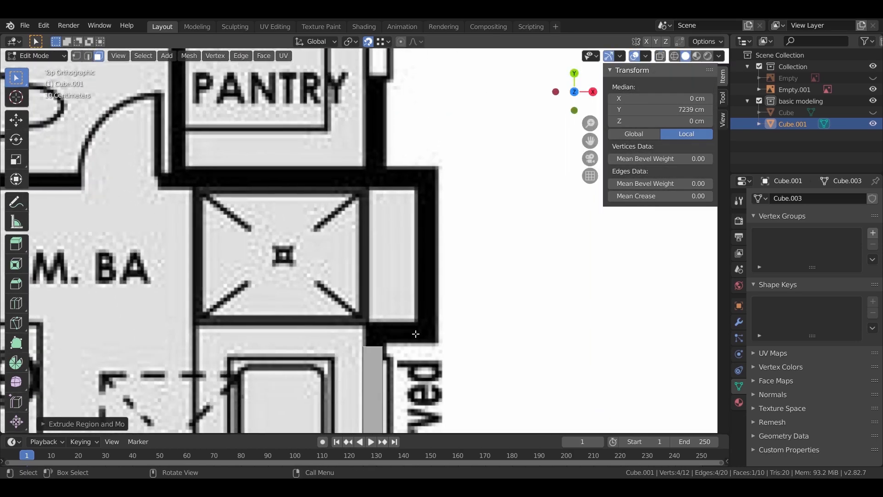
pyautogui.write('e20')
pyautogui.press('Return')
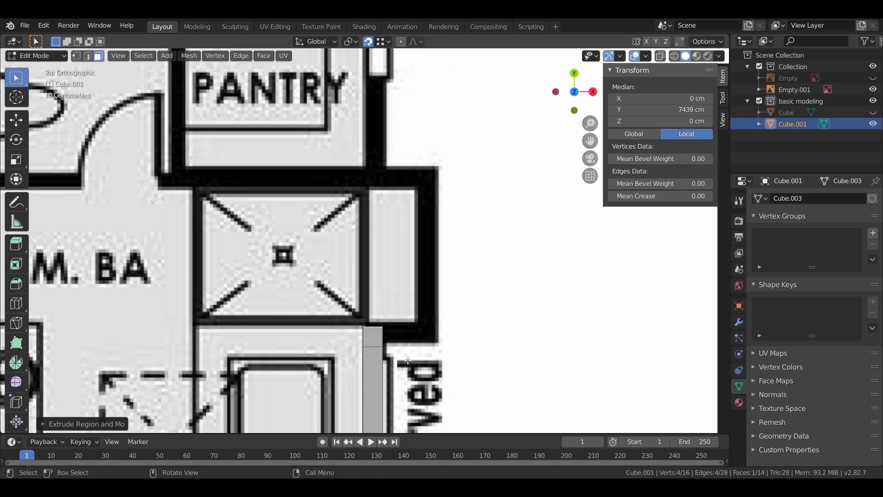
# - Extrude the corner segment's outer face in two sections to the bump-out's outer corner
pyautogui.moveTo(402, 339); pyautogui.dragTo(248, 324, button='middle')
pyautogui.click(248, 325)
pyautogui.press('e')
pyautogui.click(392, 408)
pyautogui.press('e')
pyautogui.keyDown('shift'); pyautogui.moveTo(392, 408); pyautogui.dragTo(331, 322, button='middle'); pyautogui.keyUp('shift')
pyautogui.click(412, 343)
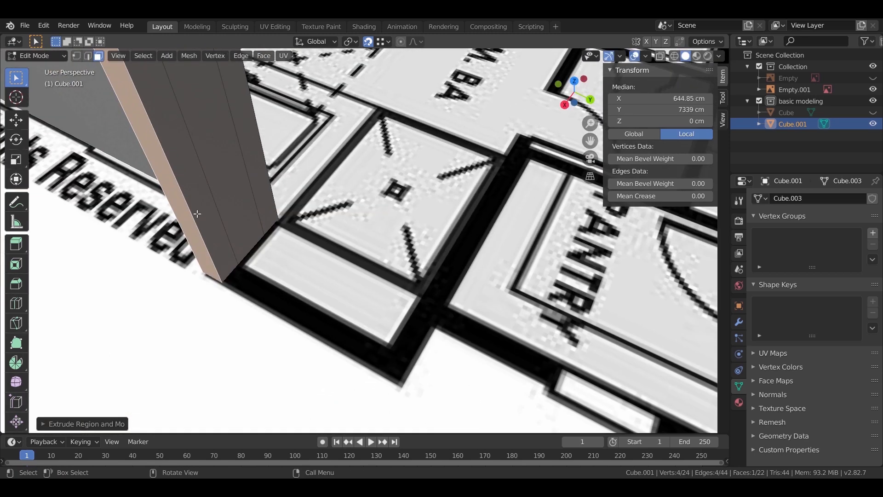
# - Extrude the bump-out corner's rear face in two sections along its outer wall toward the pantry
pyautogui.click(221, 230)
pyautogui.press('e')
pyautogui.click(392, 331)
pyautogui.press('e')
pyautogui.click(416, 322)
pyautogui.moveTo(416, 322); pyautogui.dragTo(279, 273, button='middle')
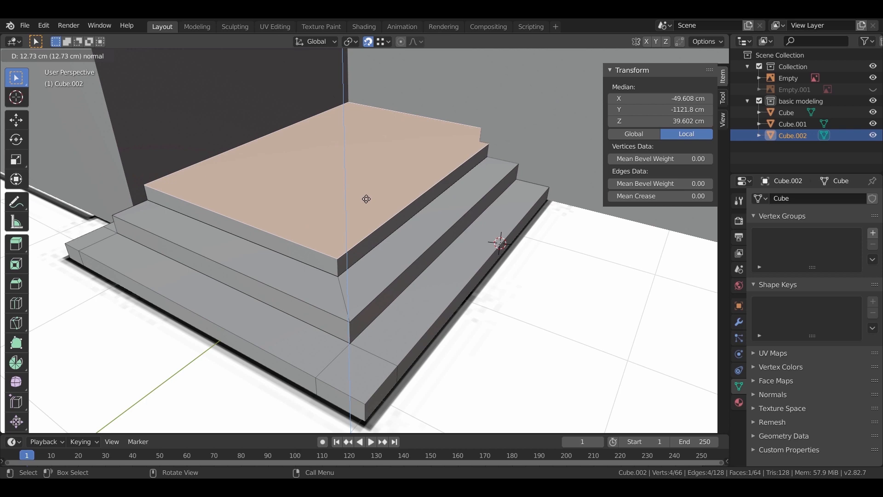
# - Extrude the top face of the porch steps up by 15 cm and leave Edit Mode
pyautogui.write('15')
pyautogui.press('Return')
pyautogui.moveTo(371, 196); pyautogui.dragTo(391, 247, button='middle')
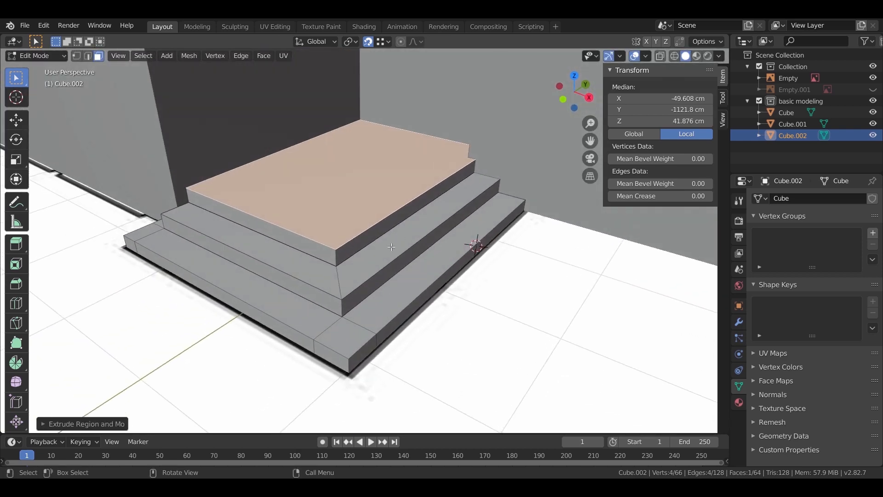
pyautogui.moveTo(387, 253); pyautogui.dragTo(419, 301, button='middle')
pyautogui.press('Tab')
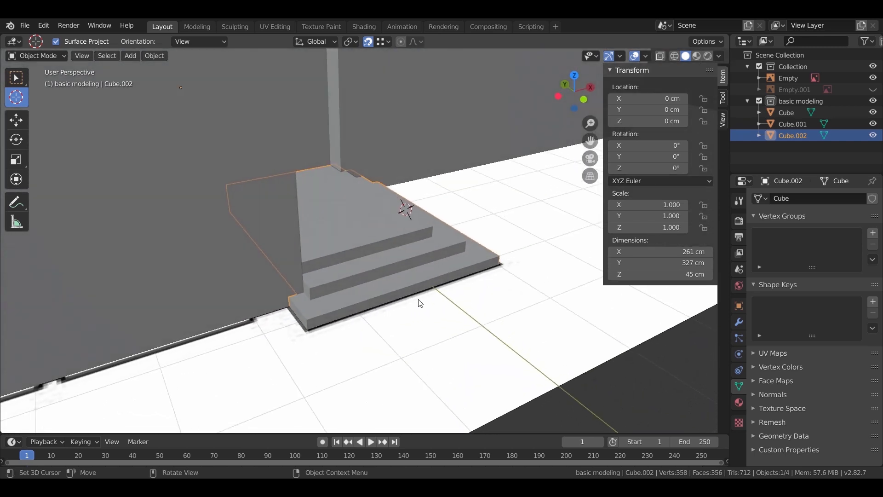
# - Examine the porch steps from a low angle in wireframe, and return to solid shading
pyautogui.scroll(2, 373, 317)
pyautogui.press('w')
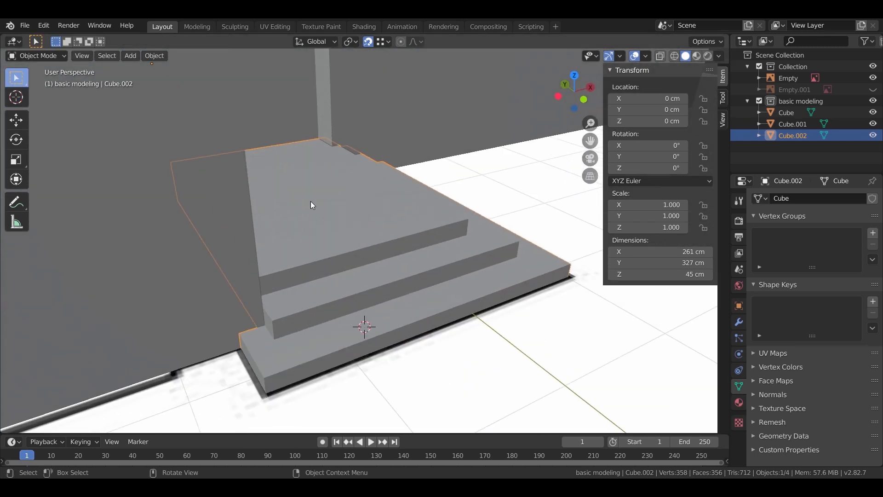
pyautogui.moveTo(369, 285); pyautogui.dragTo(387, 275, button='middle')
pyautogui.click(256, 272)
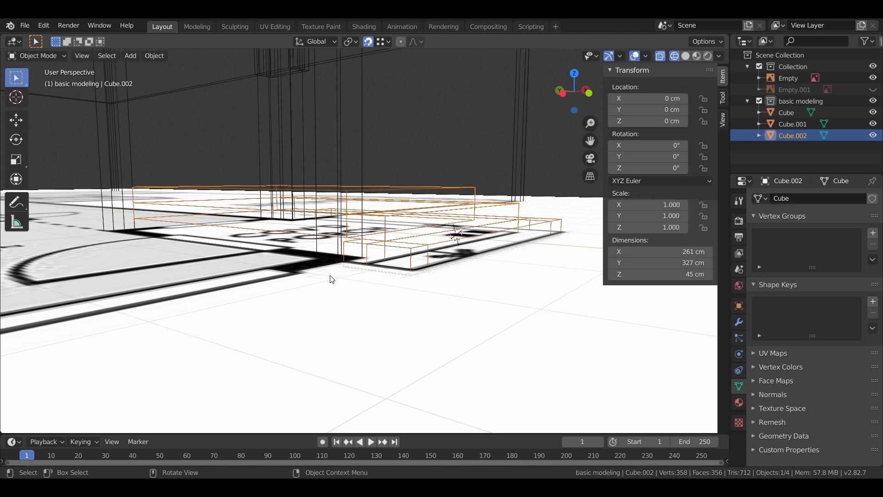
pyautogui.press('z')
pyautogui.click(444, 272)
pyautogui.moveTo(443, 272); pyautogui.dragTo(413, 219, button='middle')
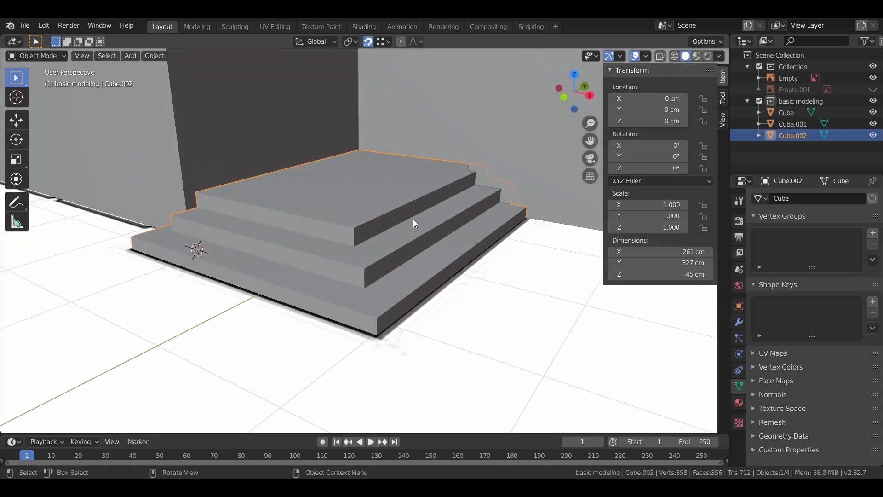
# - Cut a horizontal edge loop around the top porch step's riser and raise it by 5 cm
pyautogui.press('Tab')
pyautogui.hotkey('ctrl', 'r')
pyautogui.click(352, 236)
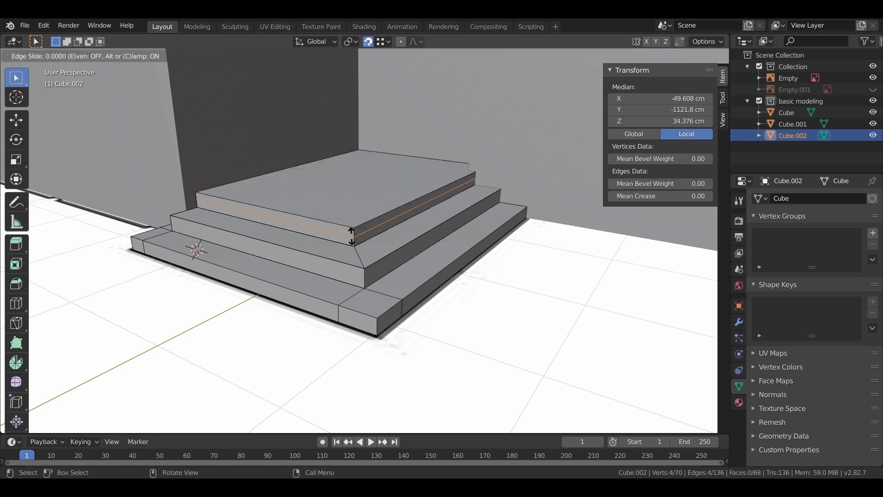
pyautogui.rightClick(352, 237)
pyautogui.scroll(5, 356, 232)
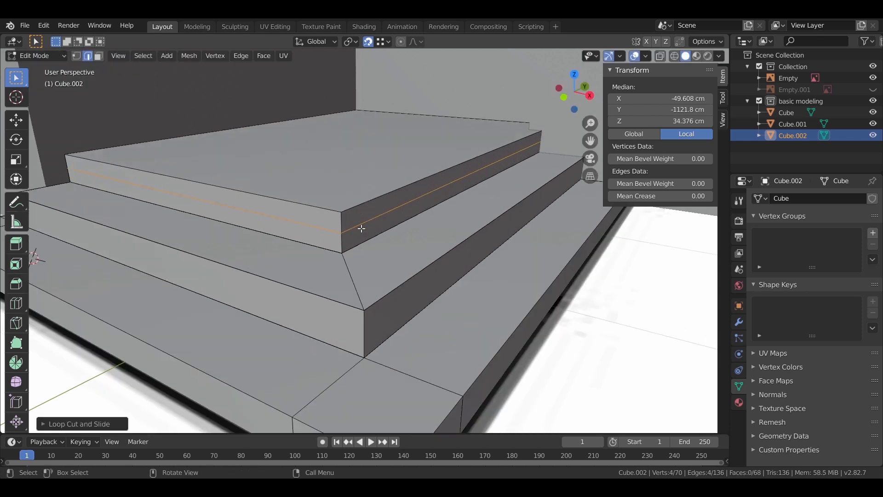
pyautogui.press('g')
pyautogui.press('z')
pyautogui.press('Return')
# - Cut a horizontal edge loop around the middle porch step's riser and raise it by 5 cm
pyautogui.hotkey('ctrl', 'r')
pyautogui.click(365, 331)
pyautogui.rightClick(365, 331)
pyautogui.press('g')
pyautogui.press('z')
pyautogui.press('Return')
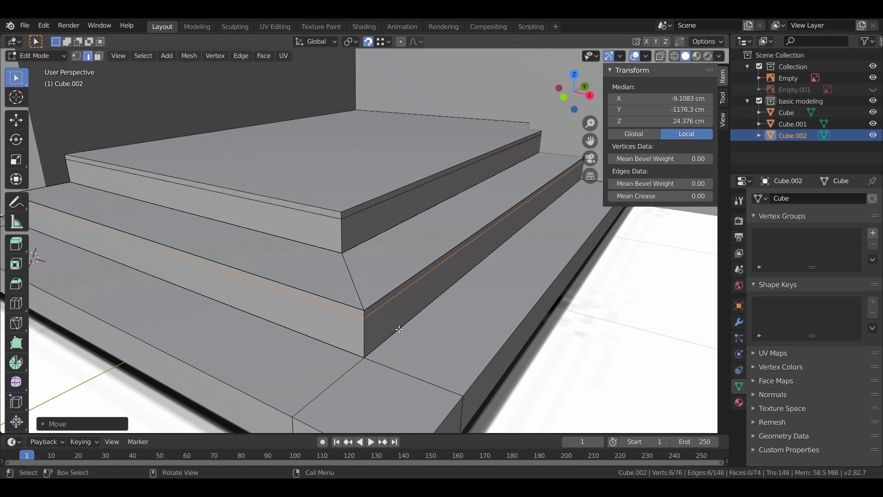
# - Cut a horizontal edge loop around the bottom porch step's riser and raise it by 5 cm
pyautogui.scroll(-2, 399, 311)
pyautogui.hotkey('ctrl', 'r')
pyautogui.click(413, 361)
pyautogui.rightClick(413, 361)
pyautogui.write('gz5')
pyautogui.press('Return')
pyautogui.moveTo(396, 310)
pyautogui.mouseDown(button='middle')
pyautogui.moveTo(381, 309)
pyautogui.moveTo(379, 299)
pyautogui.moveTo(392, 303)
pyautogui.moveTo(397, 294)
pyautogui.mouseUp(button='middle')
# - Extrude the narrow upper riser strips of all three porch steps outward along their normals by about 2 cm to form tread lips
pyautogui.click(99, 56)
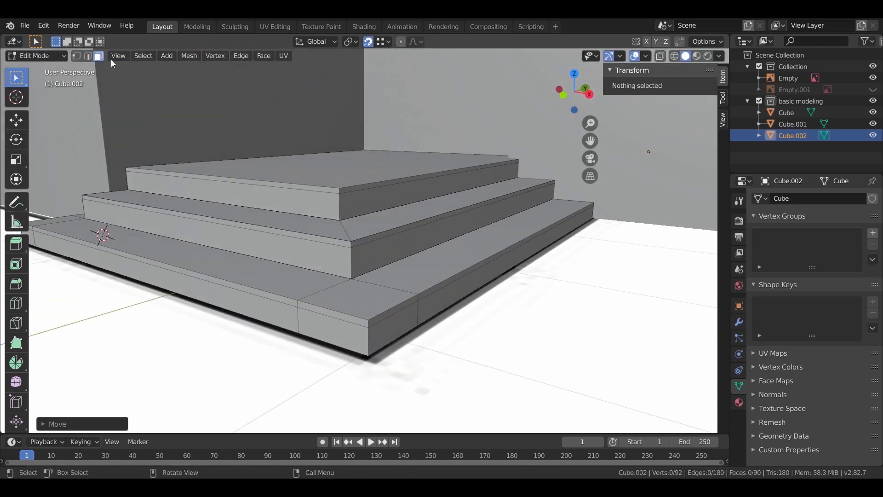
pyautogui.click(343, 189)
pyautogui.keyDown('shift'); pyautogui.click(326, 193); pyautogui.keyUp('shift')
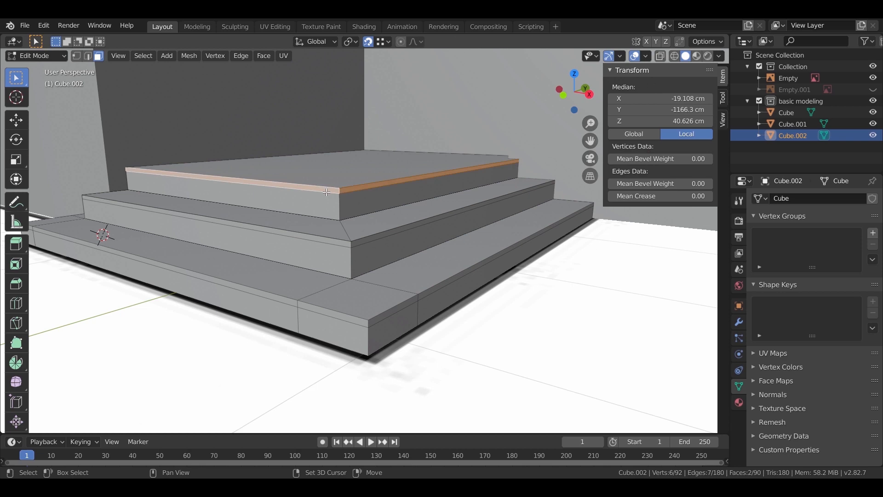
pyautogui.keyDown('shift'); pyautogui.click(368, 243); pyautogui.keyUp('shift')
pyautogui.keyDown('shift'); pyautogui.click(344, 240); pyautogui.keyUp('shift')
pyautogui.keyDown('shift'); pyautogui.click(395, 310); pyautogui.keyUp('shift')
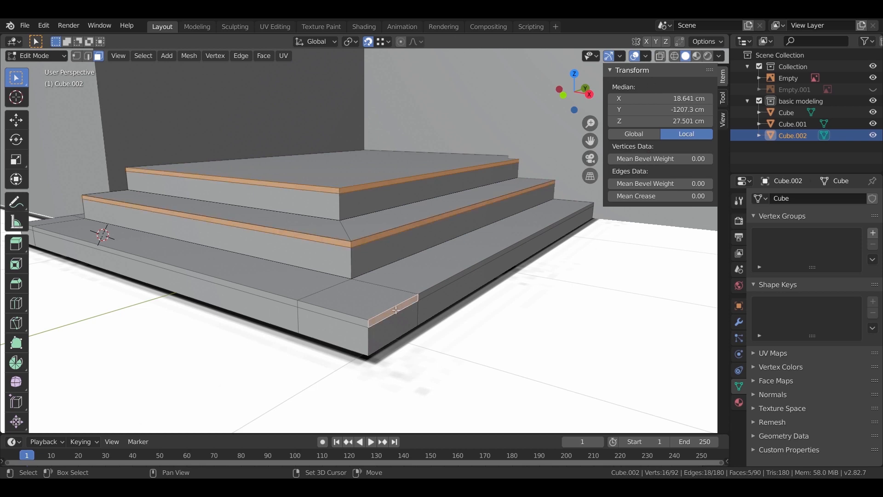
pyautogui.keyDown('shift'); pyautogui.click(342, 315); pyautogui.keyUp('shift')
pyautogui.keyDown('shift'); pyautogui.click(274, 298); pyautogui.keyUp('shift')
pyautogui.keyDown('shift'); pyautogui.click(423, 295); pyautogui.keyUp('shift')
pyautogui.moveTo(423, 295); pyautogui.dragTo(346, 205, button='middle')
pyautogui.rightClick(346, 205)
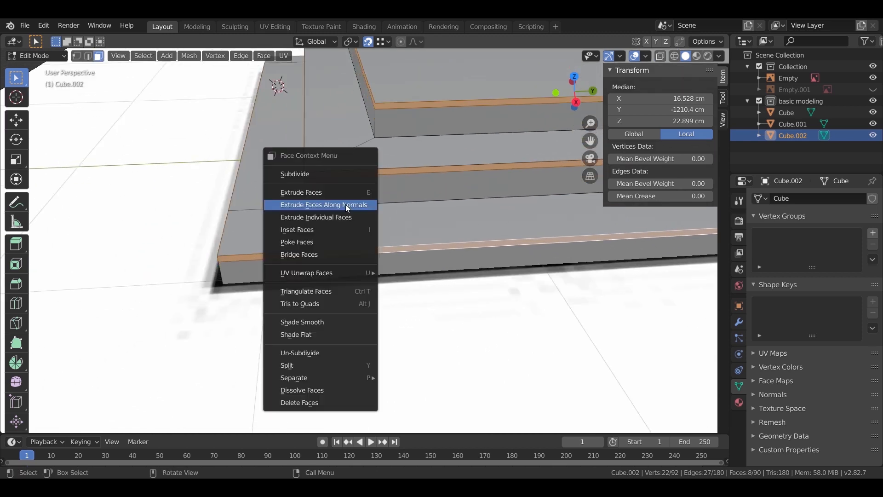
pyautogui.click(346, 205)
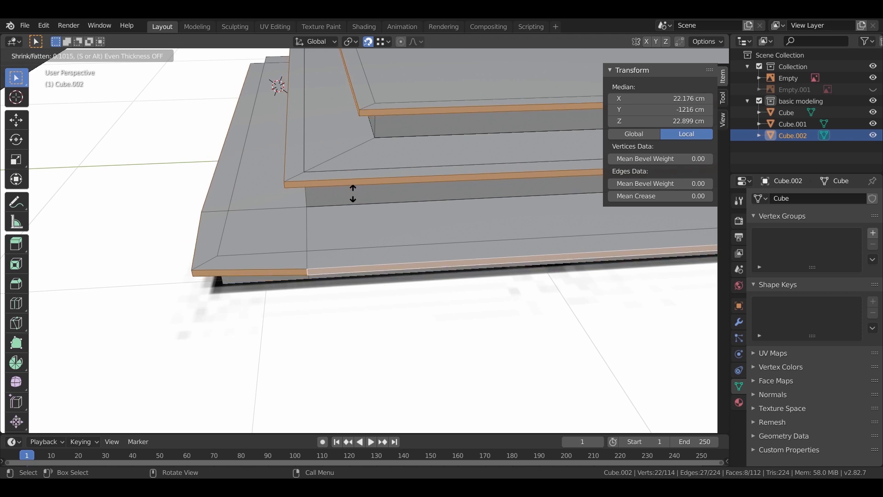
pyautogui.click(352, 193)
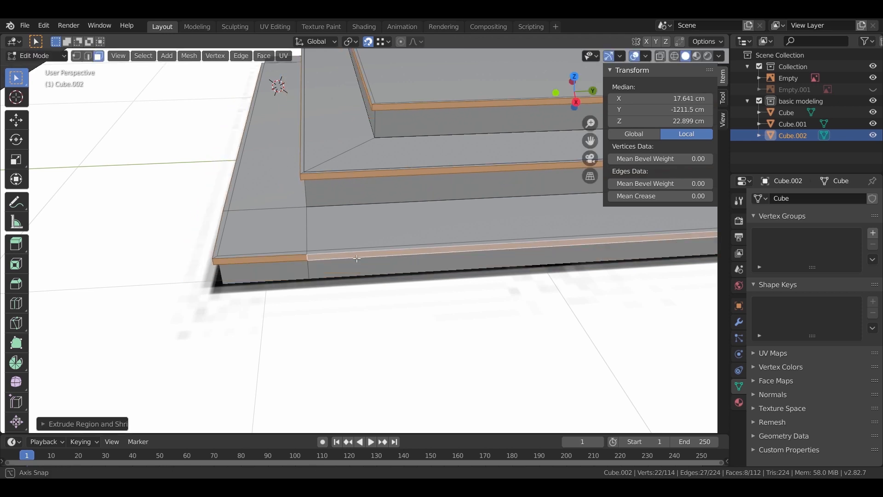
# - Align the bottom step's outer lip corner edge in X and Y with the neighbouring lip vertices
pyautogui.moveTo(355, 257); pyautogui.dragTo(363, 284, button='middle')
pyautogui.press('1')
pyautogui.press('z')
pyautogui.click(259, 291)
pyautogui.scroll(5, 259, 292)
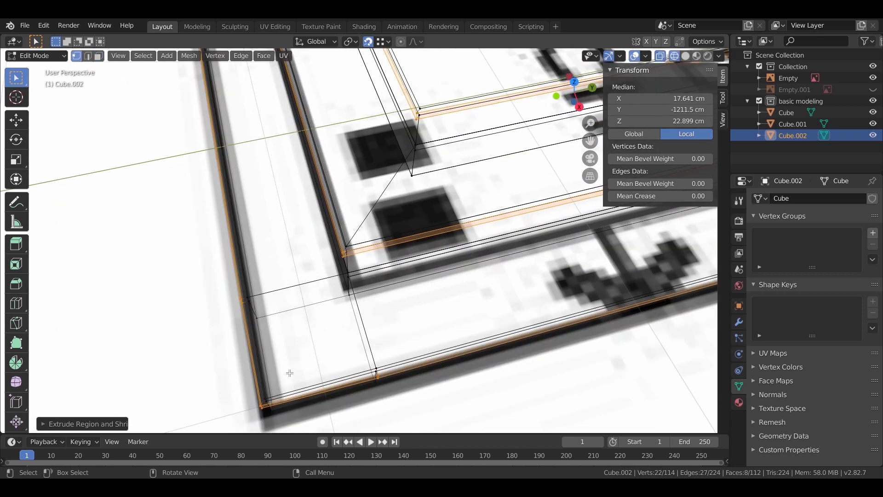
pyautogui.moveTo(268, 256); pyautogui.dragTo(270, 257)
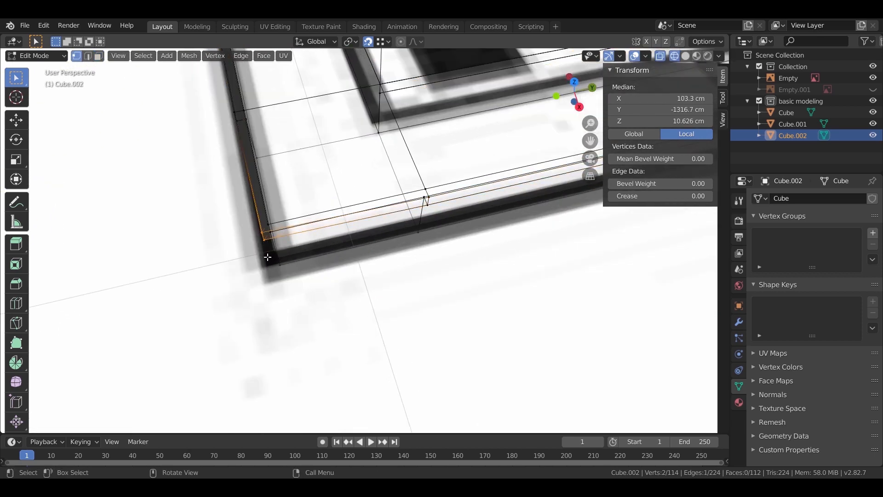
pyautogui.press('KP_7')
pyautogui.scroll(3, 518, 317)
pyautogui.keyDown('shift'); pyautogui.moveTo(519, 318); pyautogui.dragTo(352, 215, button='middle'); pyautogui.keyUp('shift')
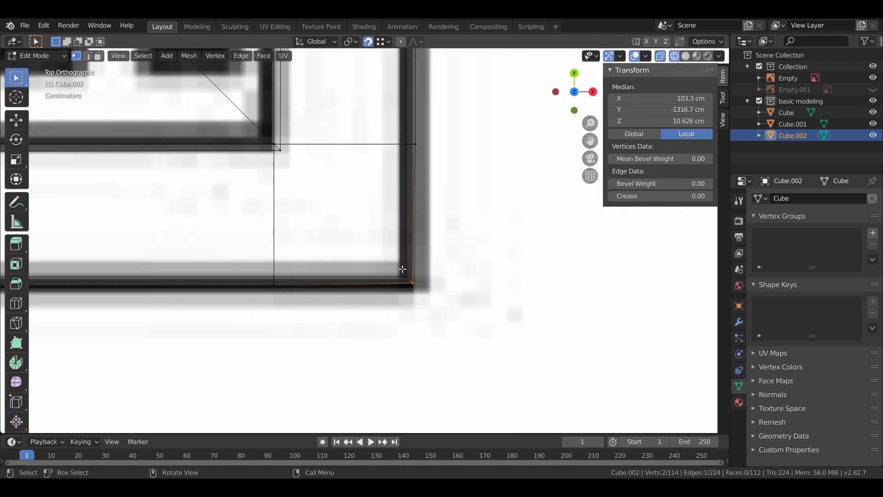
pyautogui.scroll(2, 403, 269)
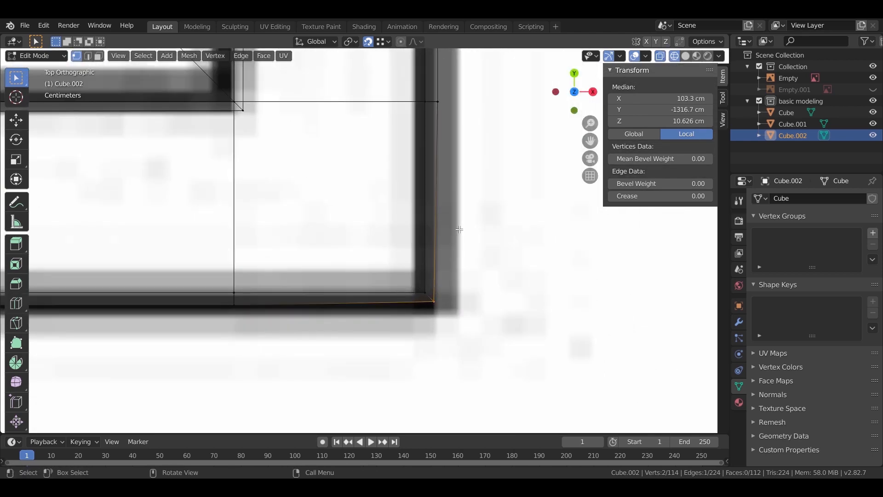
pyautogui.keyDown('shift'); pyautogui.moveTo(459, 230); pyautogui.dragTo(440, 263, button='middle'); pyautogui.keyUp('shift')
pyautogui.press('g')
pyautogui.press('x')
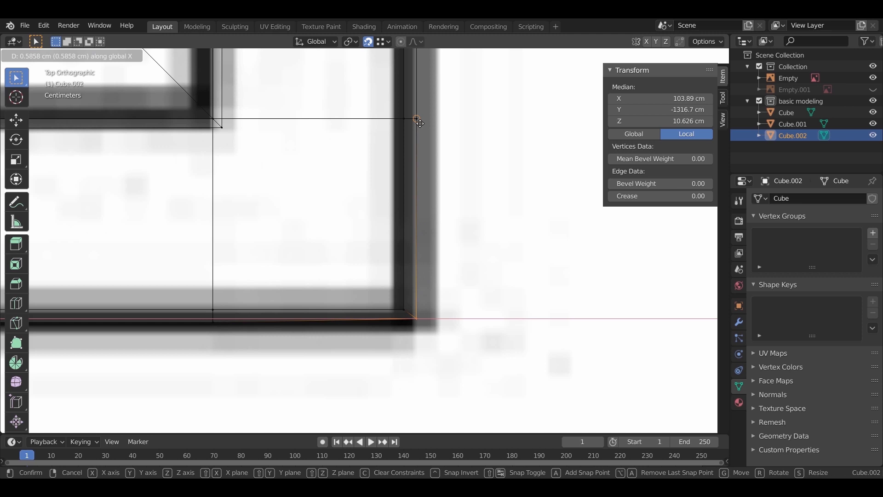
pyautogui.click(416, 121)
pyautogui.moveTo(384, 265); pyautogui.dragTo(421, 184, button='middle')
pyautogui.click(419, 166)
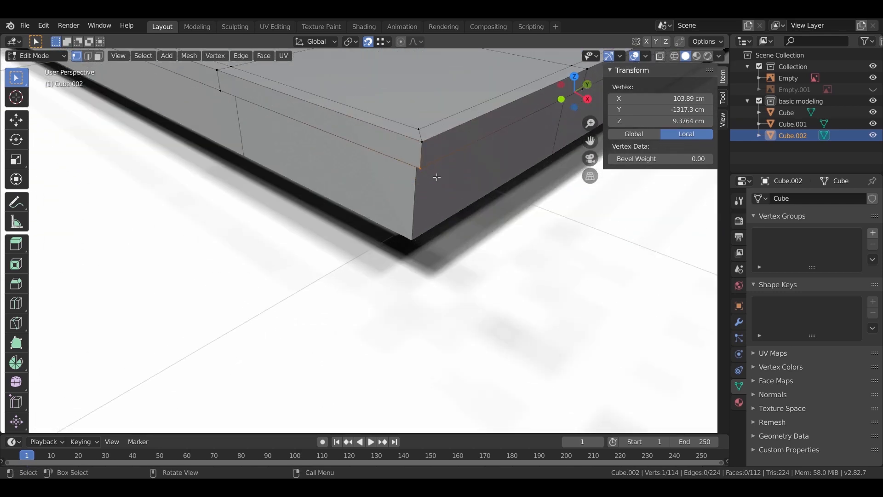
# - Leave Edit Mode and enable the wireframe overlay in the viewport
pyautogui.scroll(-8, 259, 300)
pyautogui.press('Tab')
pyautogui.moveTo(336, 244)
pyautogui.mouseDown(button='middle')
pyautogui.moveTo(374, 253)
pyautogui.moveTo(379, 213)
pyautogui.moveTo(469, 159)
pyautogui.mouseUp(button='middle')
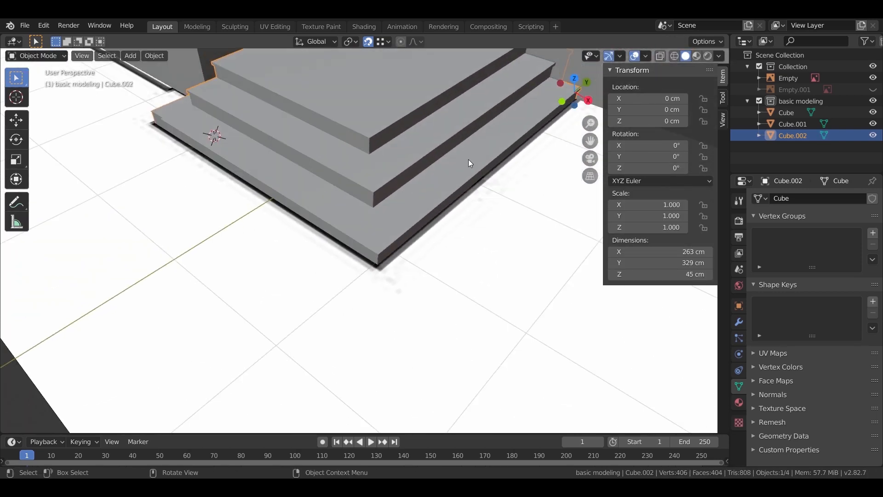
pyautogui.click(647, 55)
pyautogui.click(576, 247)
pyautogui.moveTo(405, 276)
pyautogui.mouseDown(button='middle')
pyautogui.moveTo(424, 228)
pyautogui.moveTo(406, 280)
pyautogui.mouseUp(button='middle')
pyautogui.scroll(3, 391, 270)
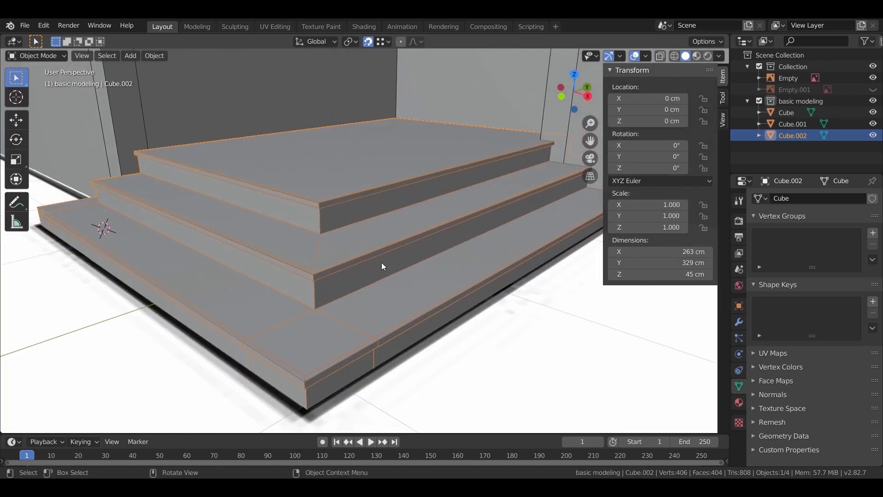
# - Apply a narrow bevel to the upper and lower outer lip edges of all three porch steps and leave Edit Mode
pyautogui.press('Tab')
pyautogui.scroll(3, 340, 218)
pyautogui.click(87, 57)
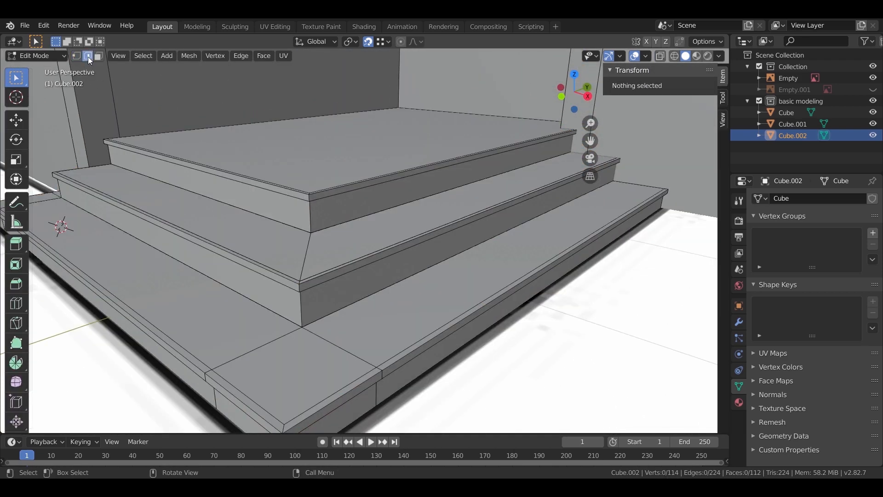
pyautogui.click(351, 189)
pyautogui.keyDown('shift'); pyautogui.click(285, 190); pyautogui.keyUp('shift')
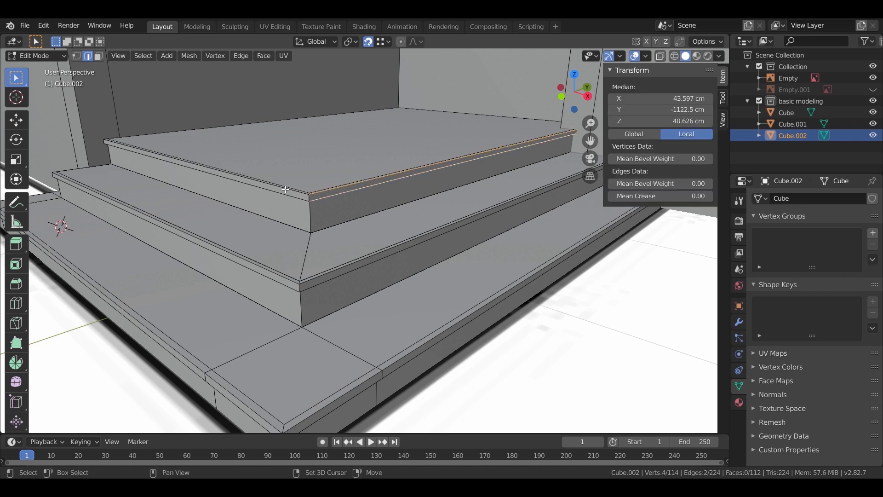
pyautogui.keyDown('shift'); pyautogui.click(258, 281); pyautogui.keyUp('shift')
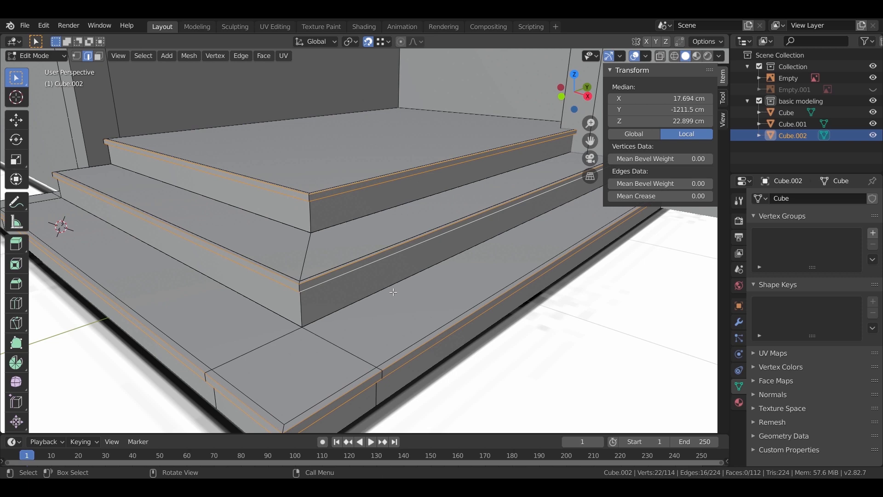
pyautogui.scroll(5, 395, 292)
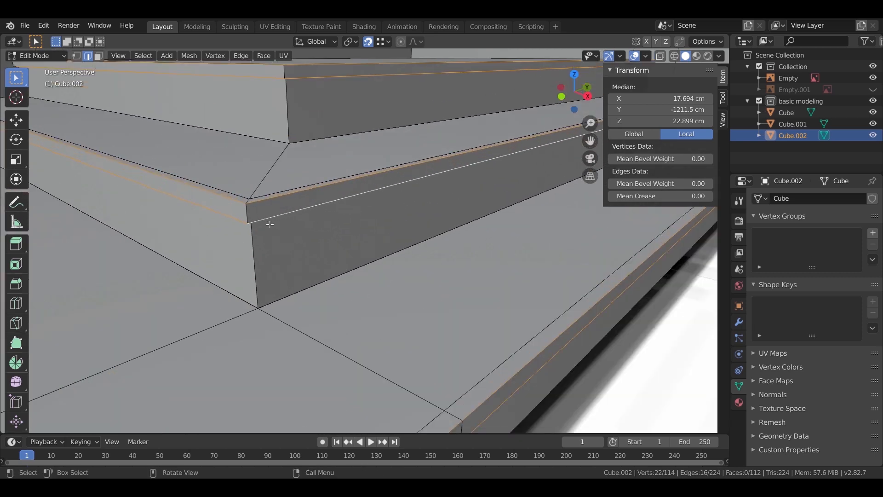
pyautogui.hotkey('ctrl', 'b')
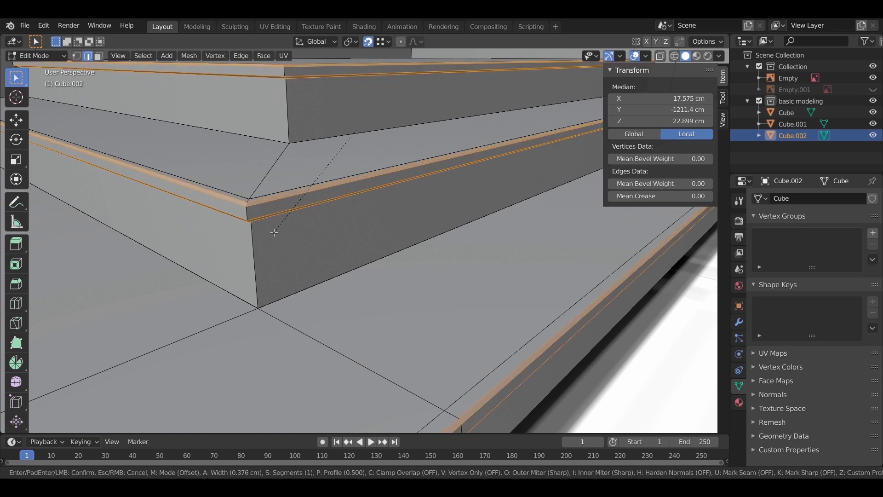
pyautogui.click(274, 232)
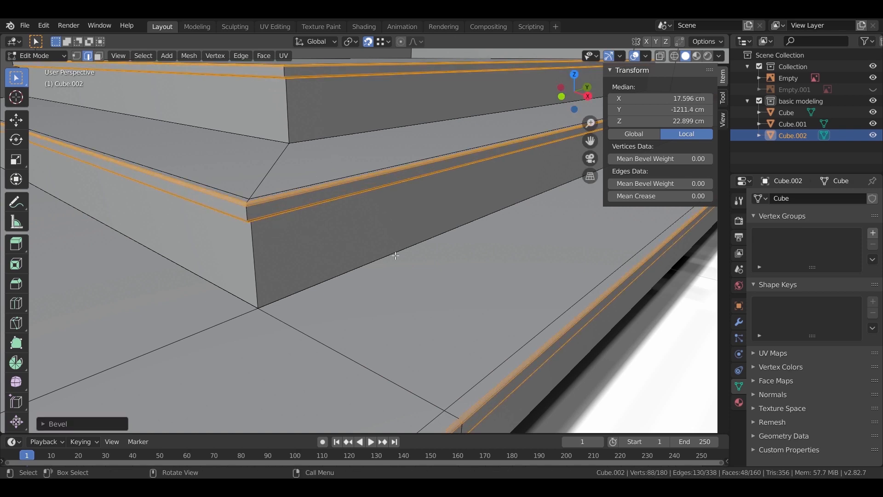
pyautogui.press('Tab')
# - Select the upper floor walls and examine the house from outside, above and inside, focusing on the floor opening over the garage front
pyautogui.scroll(-8, 307, 225)
pyautogui.moveTo(310, 263); pyautogui.dragTo(353, 349, button='middle')
pyautogui.scroll(-5, 379, 346)
pyautogui.moveTo(406, 344); pyautogui.dragTo(362, 338, button='middle')
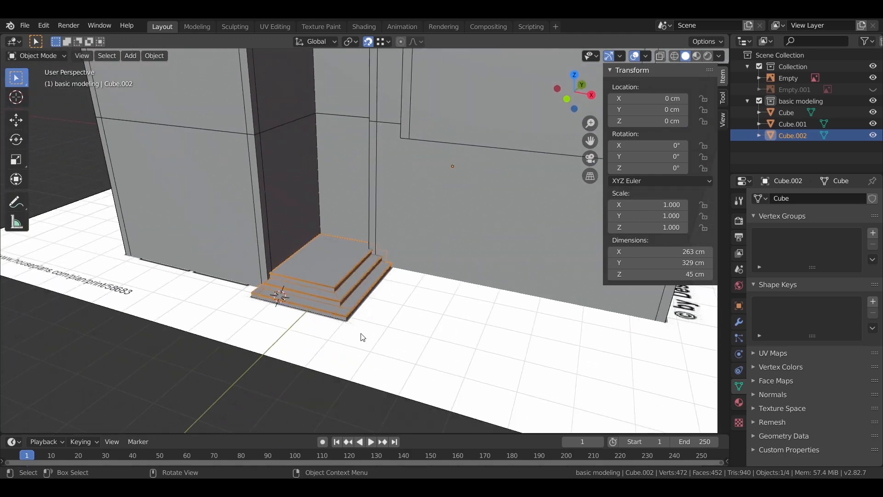
pyautogui.scroll(-4, 362, 337)
pyautogui.moveTo(405, 239); pyautogui.dragTo(430, 273, button='middle')
pyautogui.click(463, 237)
pyautogui.scroll(3, 277, 300)
pyautogui.moveTo(464, 236); pyautogui.dragTo(331, 271, button='middle')
pyautogui.scroll(-2, 333, 271)
pyautogui.press('KP_7')
pyautogui.keyDown('shift'); pyautogui.moveTo(369, 331); pyautogui.dragTo(408, 145, button='middle'); pyautogui.keyUp('shift')
pyautogui.scroll(3, 431, 187)
pyautogui.scroll(1, 432, 186)
pyautogui.scroll(-4, 427, 188)
pyautogui.moveTo(427, 187); pyautogui.dragTo(392, 255, button='middle')
pyautogui.scroll(2, 391, 256)
pyautogui.scroll(-2, 361, 240)
pyautogui.moveTo(301, 270); pyautogui.dragTo(310, 280, button='middle')
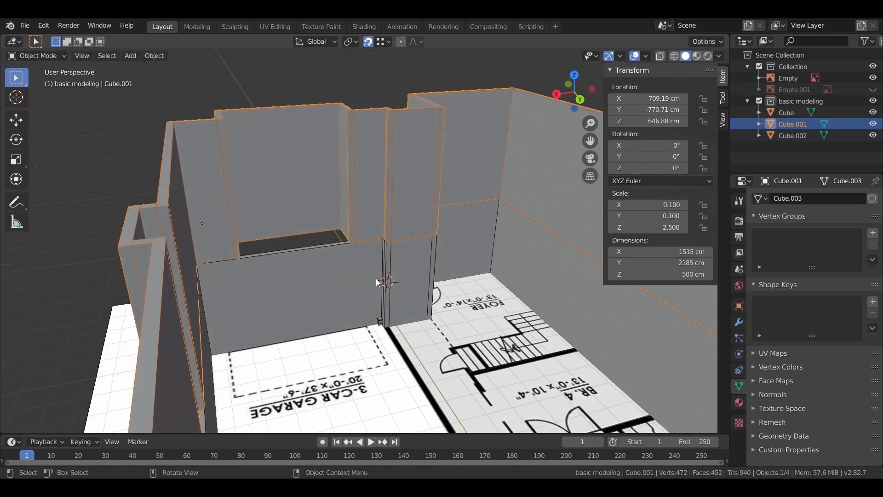
pyautogui.moveTo(405, 322); pyautogui.dragTo(329, 301, button='middle')
pyautogui.scroll(3, 282, 289)
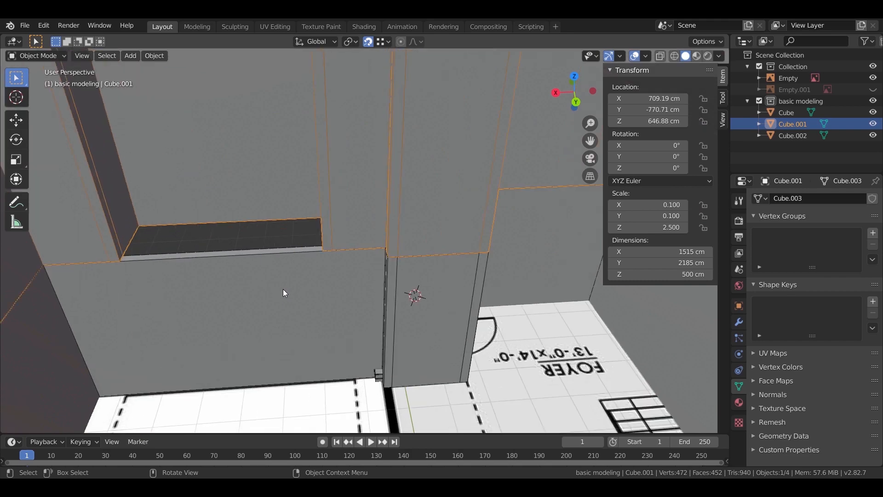
# - Cut a horizontal edge loop around the upper floor walls and slide it down to their base
pyautogui.scroll(-5, 286, 288)
pyautogui.moveTo(299, 242); pyautogui.dragTo(307, 267, button='middle')
pyautogui.scroll(3, 276, 267)
pyautogui.press('Tab')
pyautogui.moveTo(244, 266); pyautogui.dragTo(442, 211, button='middle')
pyautogui.scroll(3, 442, 212)
pyautogui.hotkey('ctrl', 'r')
pyautogui.click(445, 215)
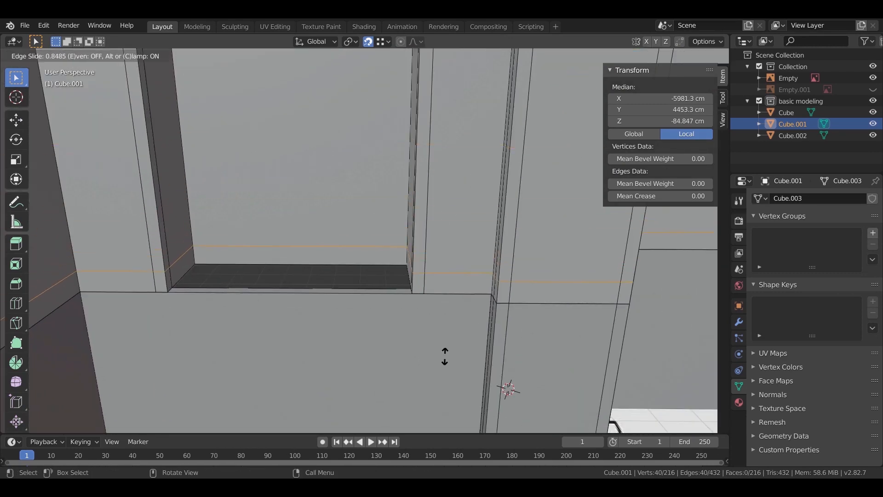
pyautogui.click(441, 380)
pyautogui.press('g')
pyautogui.press('z')
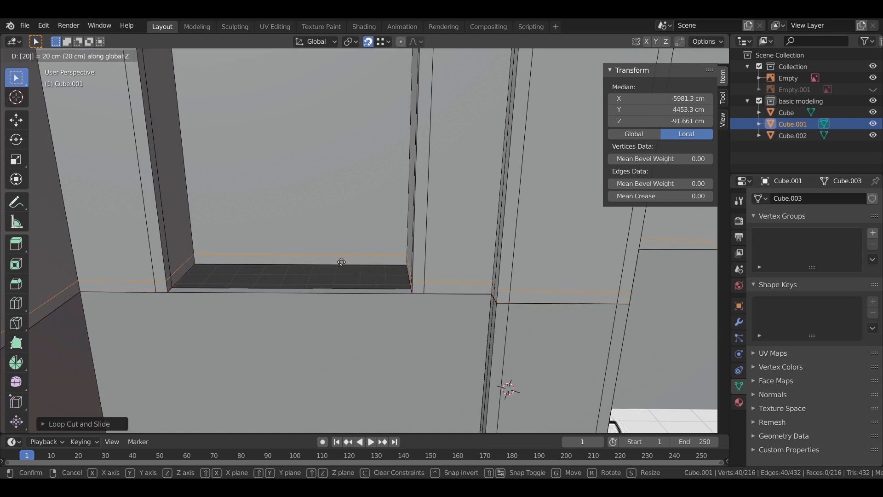
pyautogui.press('Return')
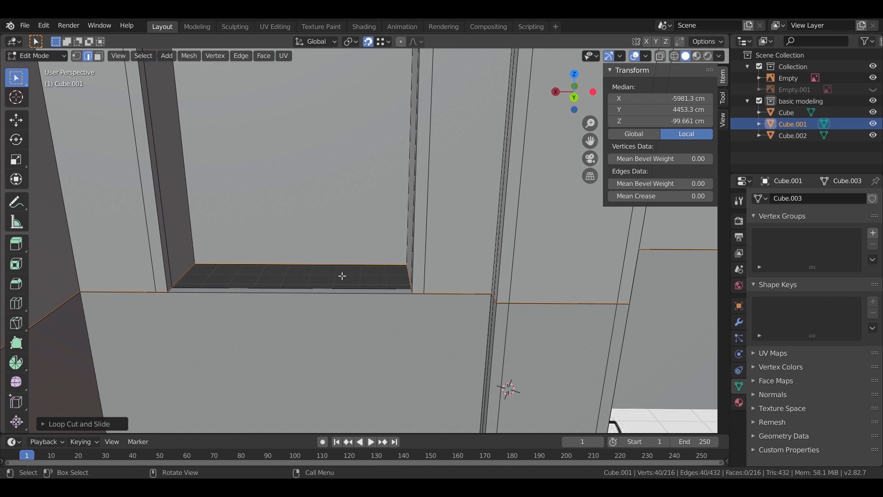
# - Raise the loop slightly above the upper walls' base and extrude the front bump-out's base strip inward across the opening over the garage
pyautogui.write('gz12')
pyautogui.press('Return')
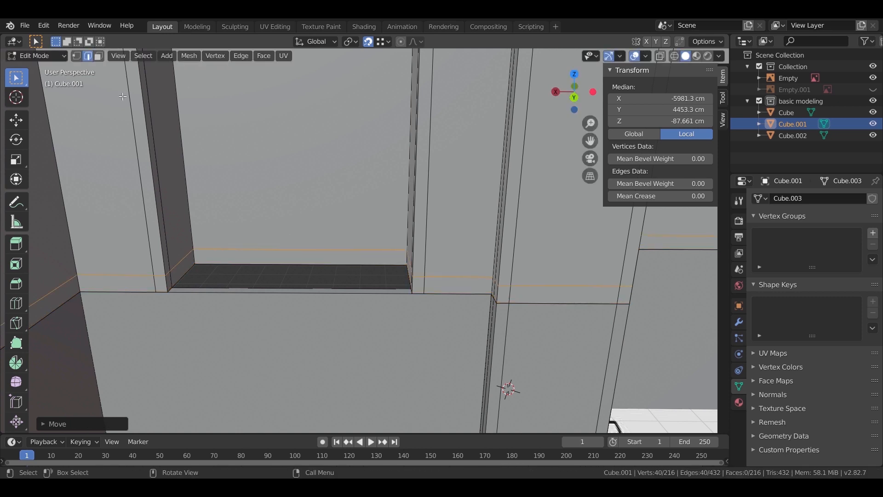
pyautogui.click(98, 56)
pyautogui.click(234, 261)
pyautogui.moveTo(234, 260); pyautogui.dragTo(231, 301, button='middle')
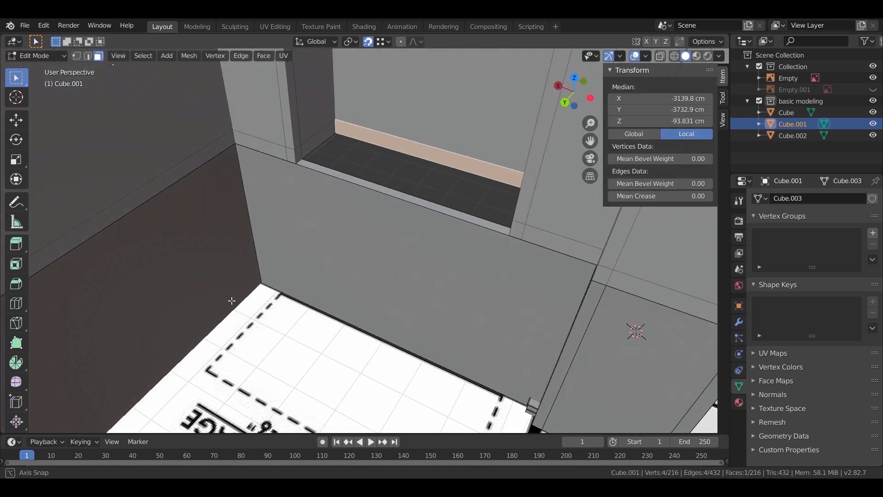
pyautogui.press('e')
pyautogui.click(358, 189)
# - Extrude the base strip of the garage side wall's bump-out inward to the wall line and leave Edit Mode
pyautogui.moveTo(297, 163); pyautogui.dragTo(256, 162, button='middle')
pyautogui.click(218, 186)
pyautogui.press('e')
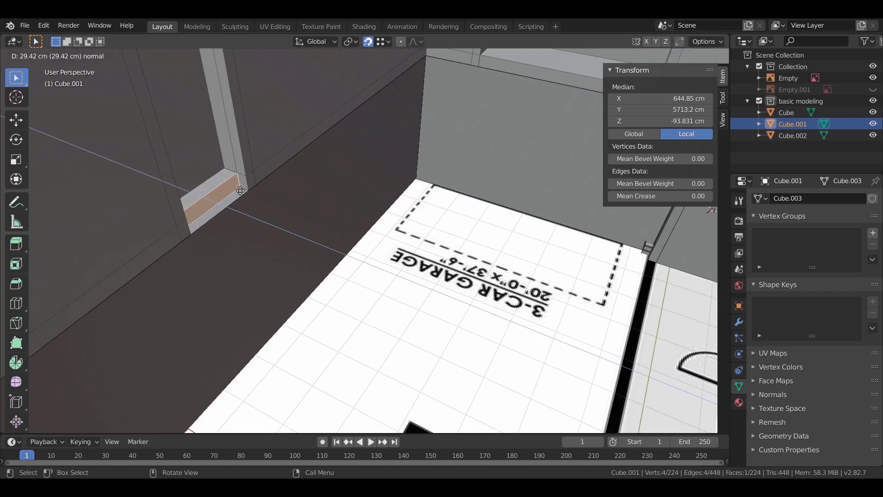
pyautogui.click(244, 192)
pyautogui.moveTo(244, 192); pyautogui.dragTo(437, 258, button='middle')
pyautogui.press('Tab')
# - Examine the upper floor walls from outside and above, with Edit Mode active, focusing on the wall ends near the corner
pyautogui.scroll(4, 444, 207)
pyautogui.scroll(-3, 407, 217)
pyautogui.scroll(-3, 408, 217)
pyautogui.scroll(3, 353, 283)
pyautogui.keyDown('shift'); pyautogui.moveTo(353, 282); pyautogui.dragTo(416, 257, button='middle'); pyautogui.keyUp('shift')
pyautogui.press('Tab')
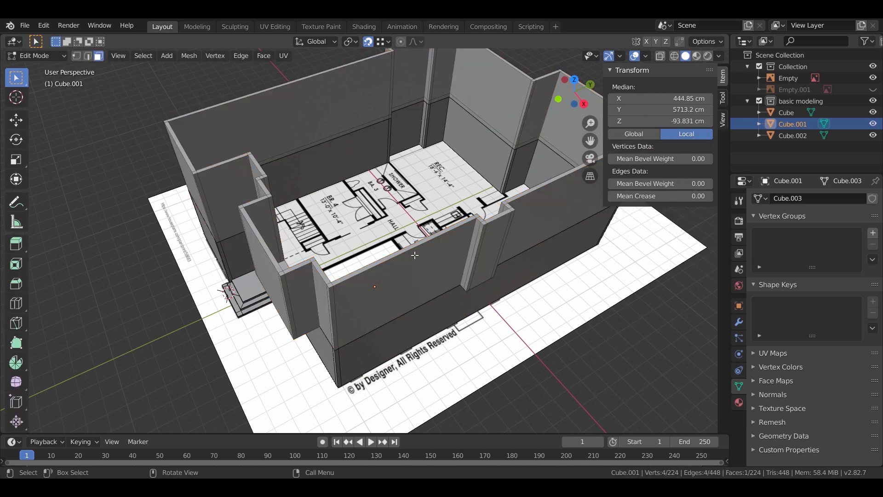
pyautogui.press('KP_7')
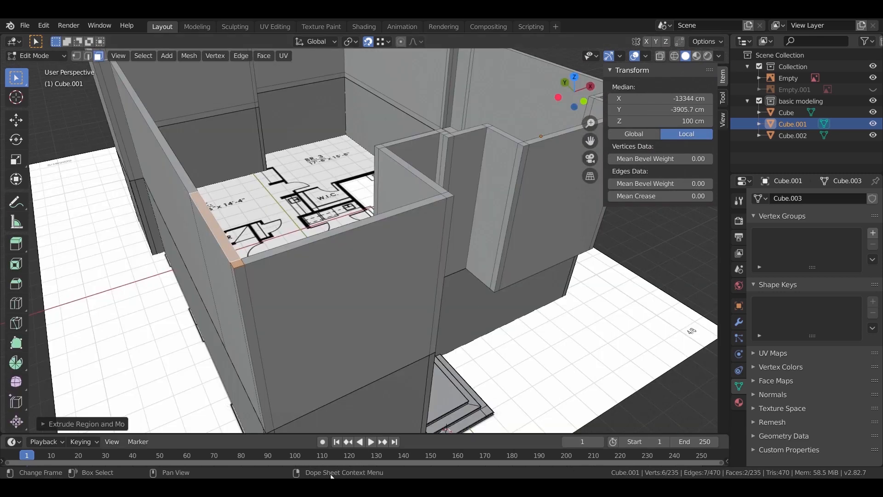
pyautogui.moveTo(363, 221); pyautogui.dragTo(380, 201, button='middle')
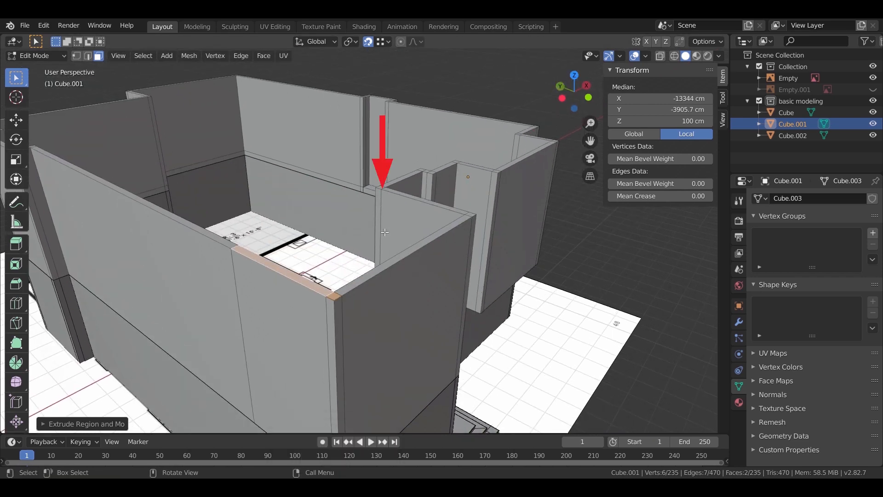
# - Raise the extruded top of the front-left block's outer wall 120 cm and extrude the opposite wall's top faces up 40 cm
pyautogui.write('gz48')
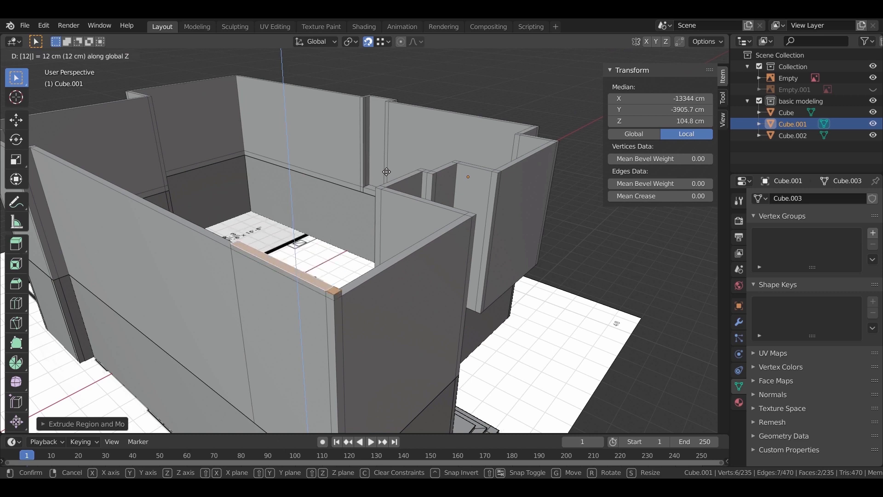
pyautogui.press('Return')
pyautogui.moveTo(383, 278); pyautogui.dragTo(366, 292, button='middle')
pyautogui.scroll(2, 378, 313)
pyautogui.click(382, 318)
pyautogui.keyDown('shift'); pyautogui.click(375, 309); pyautogui.keyUp('shift')
pyautogui.moveTo(406, 331); pyautogui.dragTo(408, 299, button='middle')
pyautogui.write('e16')
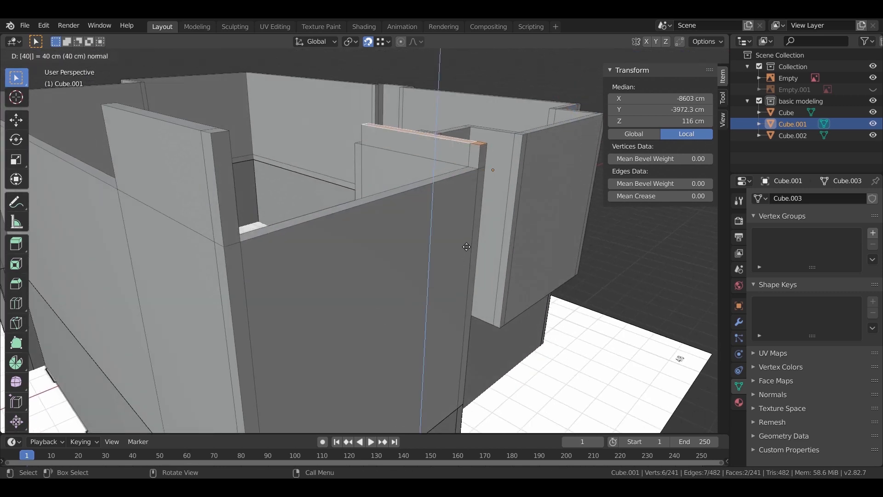
pyautogui.press('Return')
# - Extrude the tops of both raised walls of the front-left block up by another 20 cm
pyautogui.keyDown('shift'); pyautogui.click(208, 129); pyautogui.keyUp('shift')
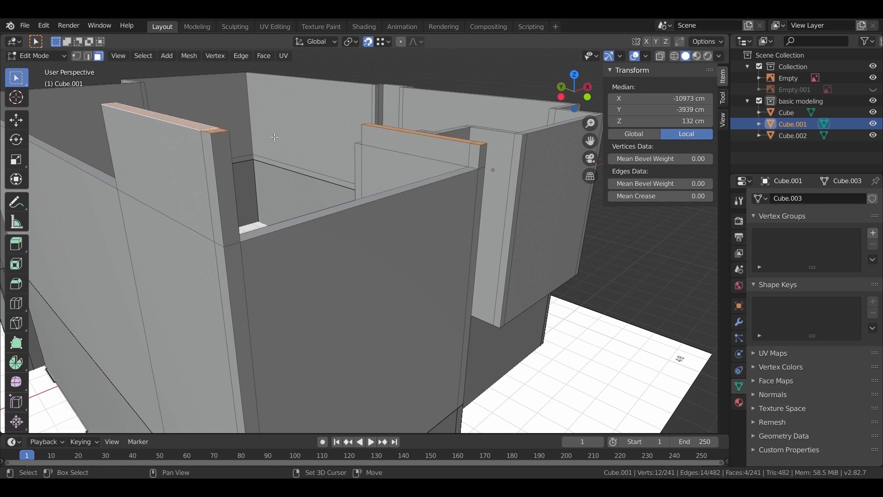
pyautogui.write('e')
pyautogui.write('20')
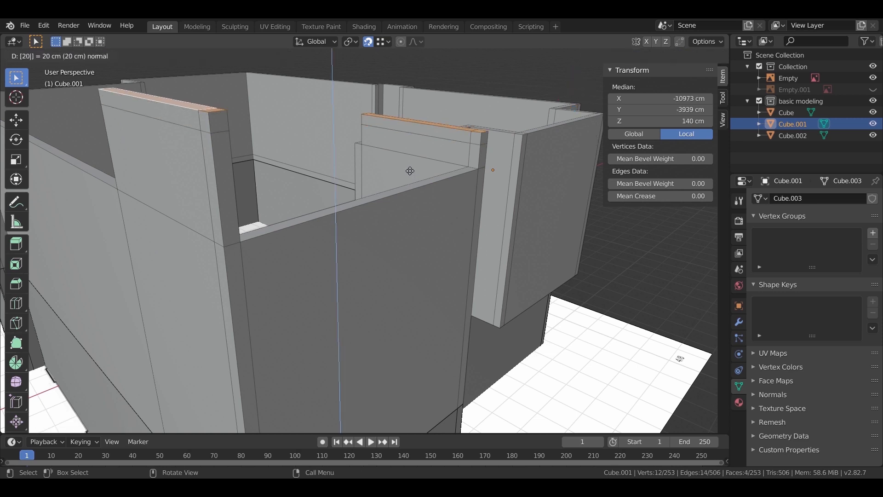
pyautogui.press('Return')
# - Bridge the facing inner sides of the two 20 cm top strips to form a sloped slab across the block
pyautogui.moveTo(468, 191); pyautogui.dragTo(345, 153, button='middle')
pyautogui.keyDown('shift'); pyautogui.click(444, 190); pyautogui.keyUp('shift')
pyautogui.keyDown('shift'); pyautogui.click(118, 98); pyautogui.keyUp('shift')
pyautogui.rightClick(345, 153)
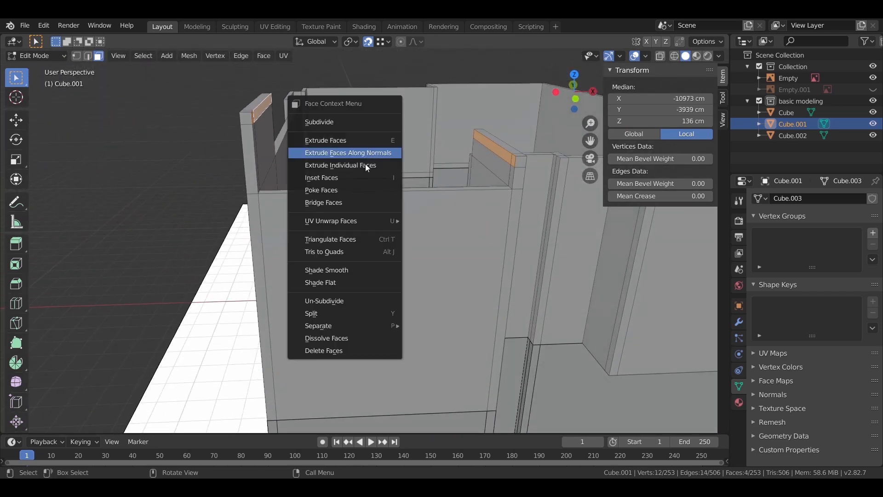
pyautogui.click(345, 213)
# - Bridge the facing inner corner faces below the sloped slab to close the front wall between the raised walls
pyautogui.moveTo(345, 212); pyautogui.dragTo(410, 79, button='middle')
pyautogui.scroll(-3, 365, 173)
pyautogui.scroll(4, 336, 198)
pyautogui.click(411, 79)
pyautogui.moveTo(401, 175); pyautogui.dragTo(377, 249, button='middle')
pyautogui.keyDown('shift'); pyautogui.moveTo(364, 288); pyautogui.dragTo(358, 255, button='middle'); pyautogui.keyUp('shift')
pyautogui.keyDown('shift'); pyautogui.click(389, 253); pyautogui.keyUp('shift')
pyautogui.rightClick(388, 255)
pyautogui.click(388, 252)
# - In front wireframe view, lower the outer vertices at the slab's low end about 5 cm to follow the slope
pyautogui.press('KP_1')
pyautogui.keyDown('shift'); pyautogui.moveTo(299, 119); pyautogui.dragTo(372, 172, button='middle'); pyautogui.keyUp('shift')
pyautogui.scroll(4, 380, 167)
pyautogui.keyDown('shift'); pyautogui.moveTo(446, 121); pyautogui.dragTo(453, 161, button='middle'); pyautogui.keyUp('shift')
pyautogui.press('z')
pyautogui.click(405, 142)
pyautogui.click(76, 56)
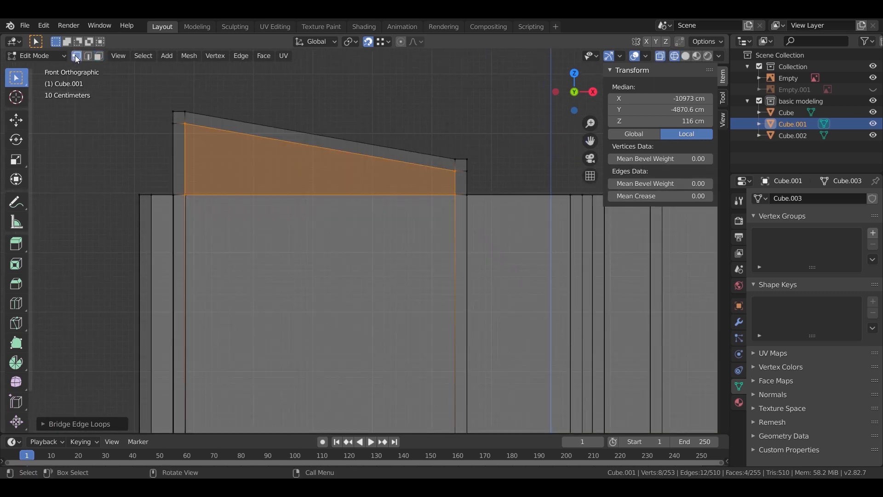
pyautogui.scroll(2, 490, 159)
pyautogui.moveTo(514, 130); pyautogui.dragTo(515, 130)
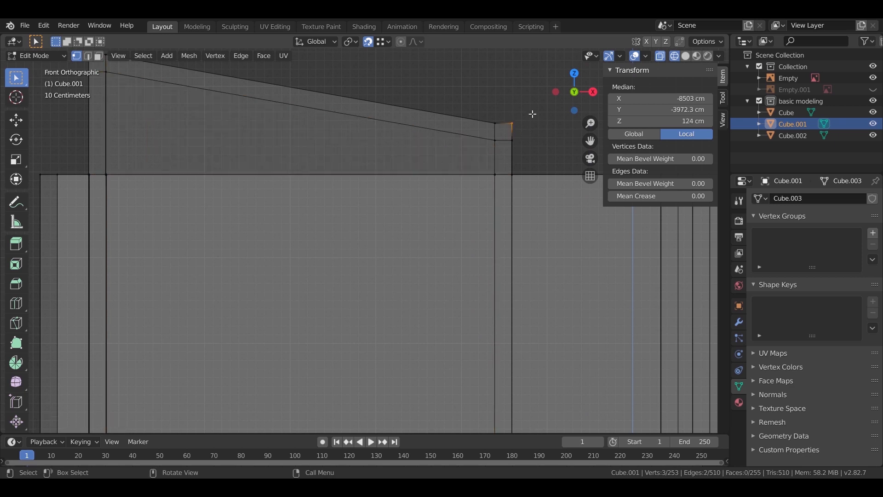
pyautogui.keyDown('shift'); pyautogui.moveTo(538, 124); pyautogui.dragTo(545, 156, button='middle'); pyautogui.keyUp('shift')
pyautogui.press('g')
pyautogui.press('z')
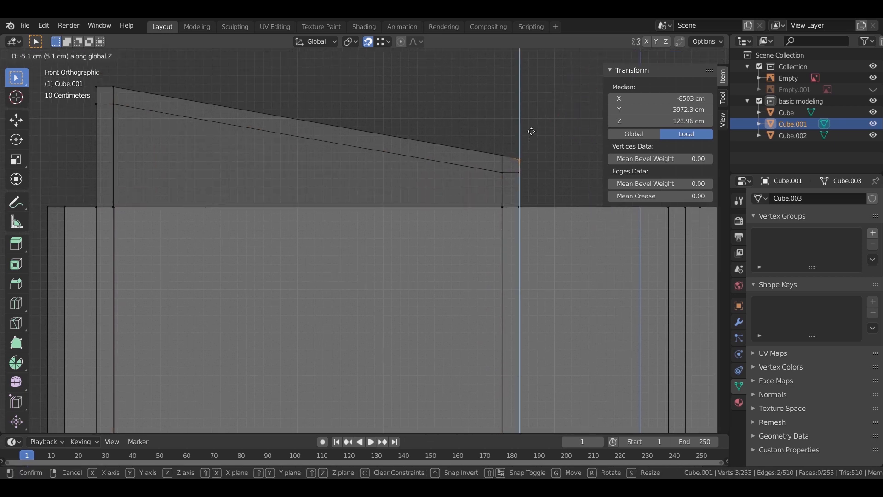
pyautogui.click(531, 131)
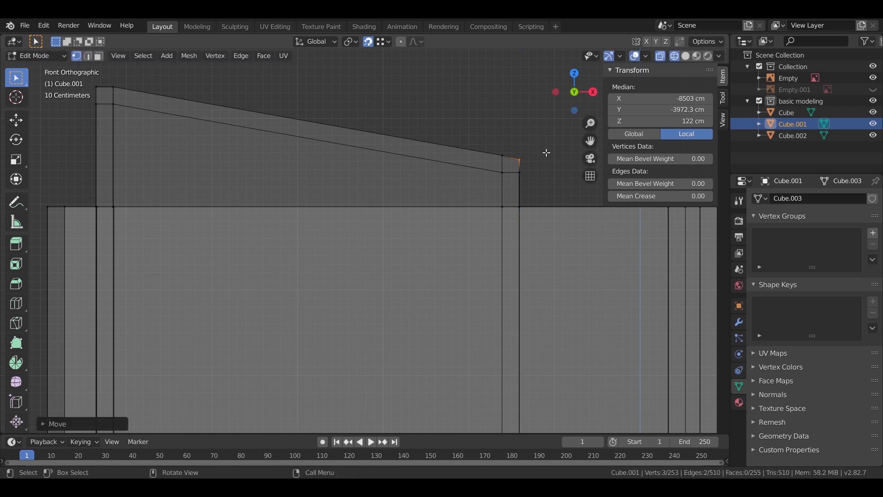
# - Raise the outer vertices at the slab's high end about 2.5 cm along Z to continue the slope
pyautogui.keyDown('shift'); pyautogui.moveTo(186, 85); pyautogui.dragTo(245, 106, button='middle'); pyautogui.keyUp('shift')
pyautogui.moveTo(147, 98); pyautogui.dragTo(168, 119)
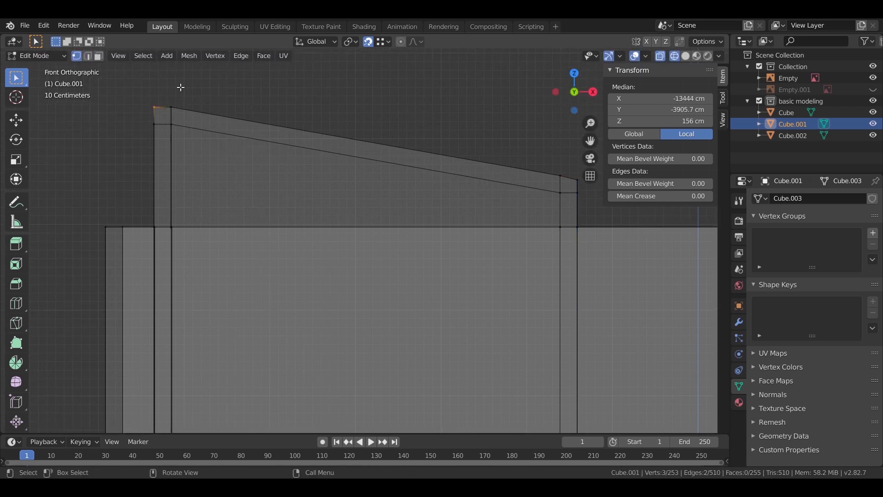
pyautogui.press('g')
pyautogui.press('z')
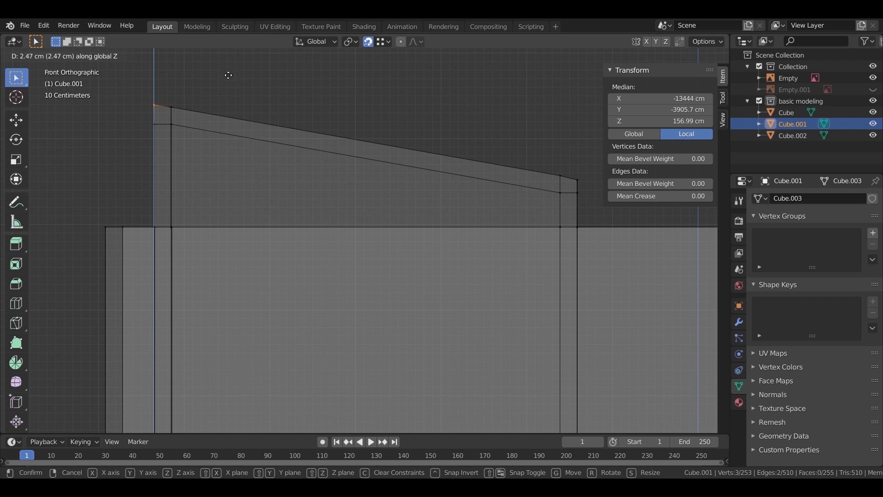
pyautogui.click(228, 75)
# - Switch to solid shading and examine the sloped slab and the neighbouring upper walls from several angles
pyautogui.moveTo(301, 149); pyautogui.dragTo(309, 162, button='middle')
pyautogui.press('Tab')
pyautogui.press('Tab')
pyautogui.press('z')
pyautogui.click(418, 192)
pyautogui.scroll(-1, 432, 209)
pyautogui.moveTo(432, 209)
pyautogui.mouseDown(button='middle')
pyautogui.moveTo(394, 207)
pyautogui.moveTo(407, 215)
pyautogui.mouseUp(button='middle')
pyautogui.moveTo(527, 262); pyautogui.dragTo(560, 256, button='middle')
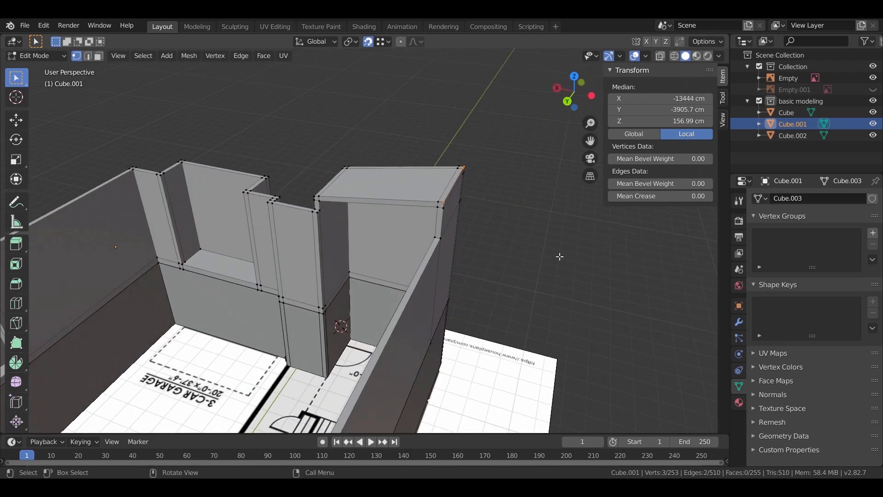
pyautogui.moveTo(465, 233); pyautogui.dragTo(331, 212, button='middle')
pyautogui.scroll(1, 494, 295)
pyautogui.moveTo(432, 270)
pyautogui.mouseDown(button='middle')
pyautogui.moveTo(434, 253)
pyautogui.moveTo(422, 272)
pyautogui.mouseUp(button='middle')
pyautogui.moveTo(365, 227); pyautogui.dragTo(357, 92, button='middle')
pyautogui.scroll(2, 375, 156)
pyautogui.press('Tab')
pyautogui.press('Tab')
# - Extrude the narrow inner side face beside the front bump-out rearward into a long interior wall along the garage
pyautogui.click(368, 132)
pyautogui.click(98, 56)
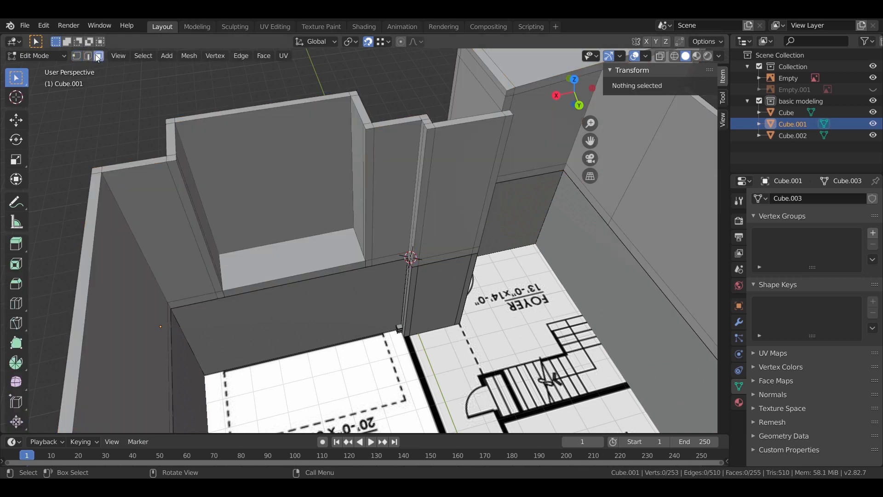
pyautogui.click(371, 170)
pyautogui.keyDown('shift'); pyautogui.moveTo(371, 170); pyautogui.dragTo(418, 131, button='middle'); pyautogui.keyUp('shift')
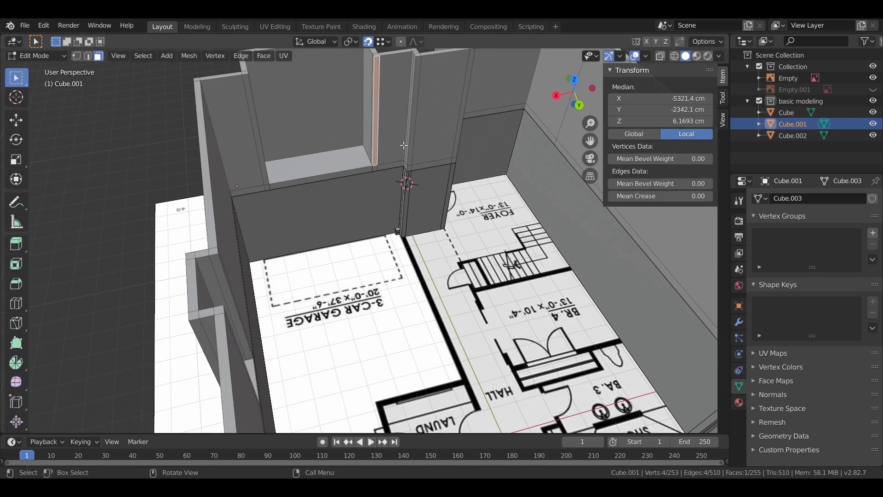
pyautogui.press('e')
pyautogui.click(227, 314)
pyautogui.moveTo(227, 314); pyautogui.dragTo(499, 285, button='middle')
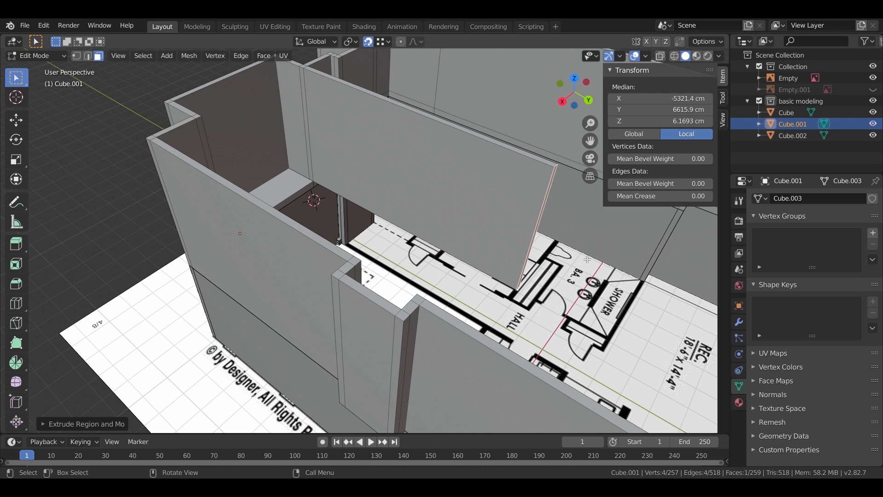
# - Move the interior wall's end face back 20 cm along Y and extrude a 20 cm end segment from it
pyautogui.press('g')
pyautogui.press('y')
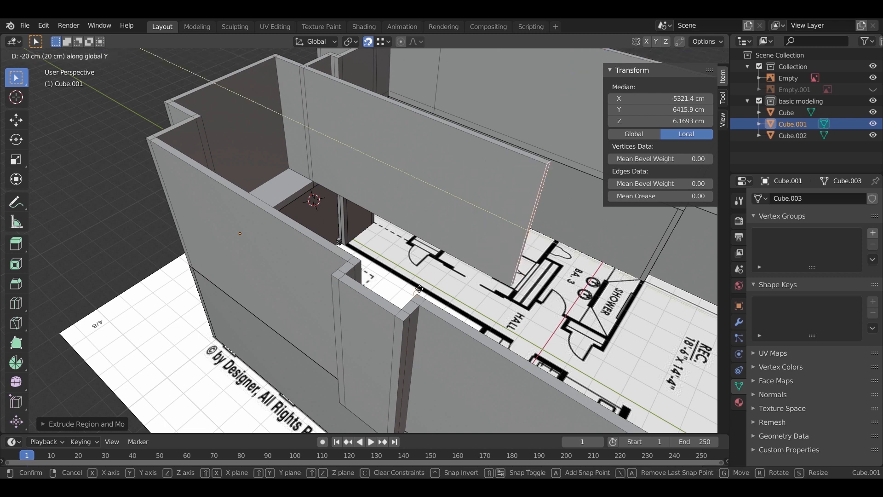
pyautogui.click(537, 279)
pyautogui.press('e')
pyautogui.press('Return')
# - Select the top faces of the interior wall and the front part of the garage side wall and extrude them up 40 cm
pyautogui.moveTo(320, 304); pyautogui.dragTo(380, 241, button='middle')
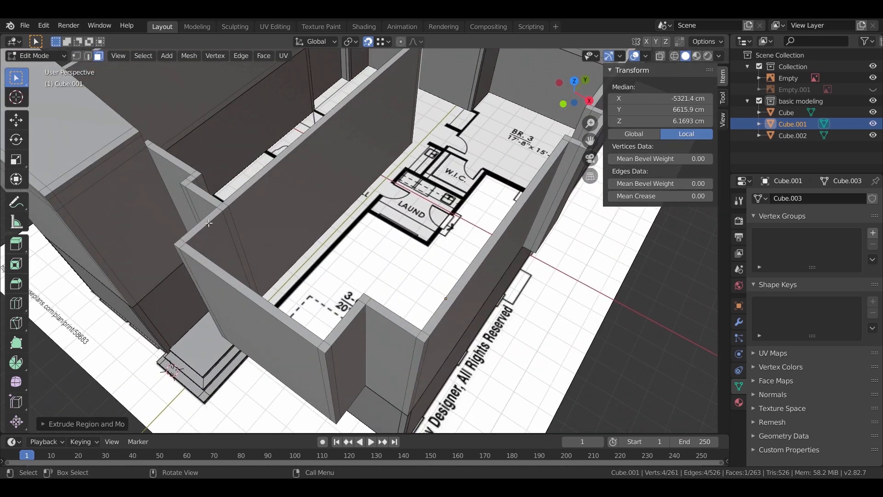
pyautogui.keyDown('shift'); pyautogui.moveTo(393, 79); pyautogui.dragTo(378, 140, button='middle'); pyautogui.keyUp('shift')
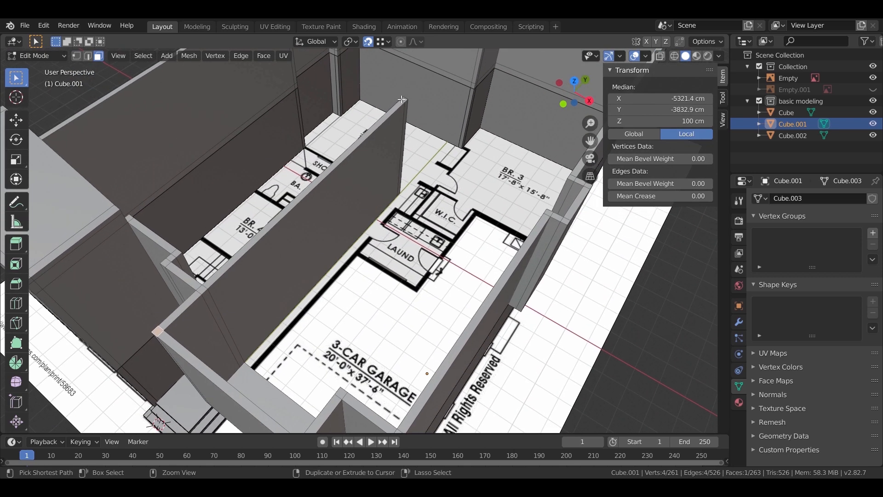
pyautogui.keyDown('shift'); pyautogui.moveTo(400, 259); pyautogui.dragTo(311, 290, button='middle'); pyautogui.keyUp('shift')
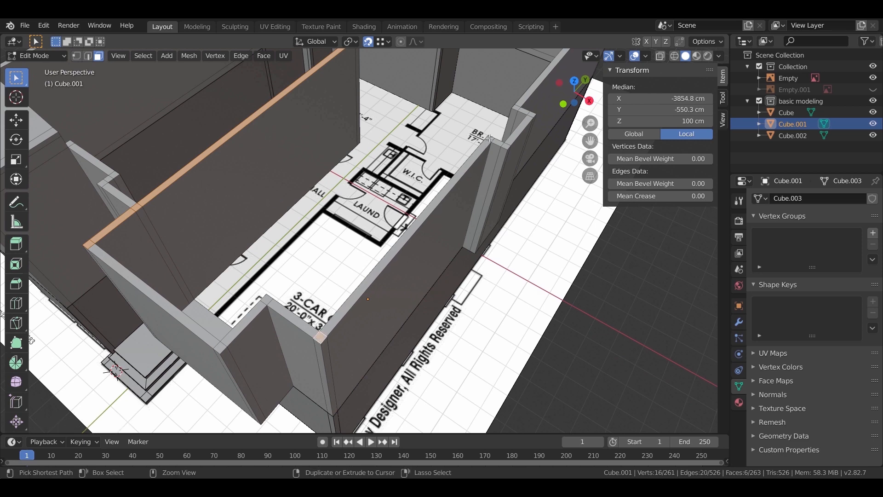
pyautogui.moveTo(506, 176); pyautogui.dragTo(417, 228, button='middle')
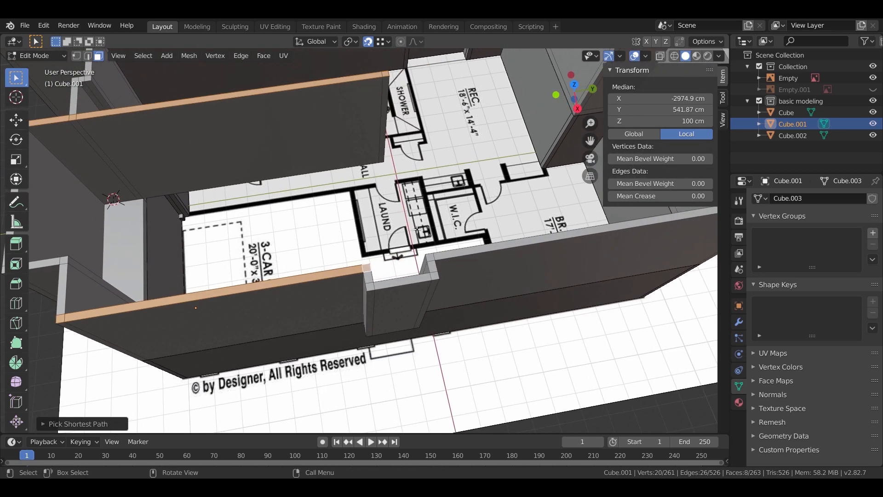
pyautogui.moveTo(388, 258); pyautogui.dragTo(451, 235, button='middle')
pyautogui.press('e')
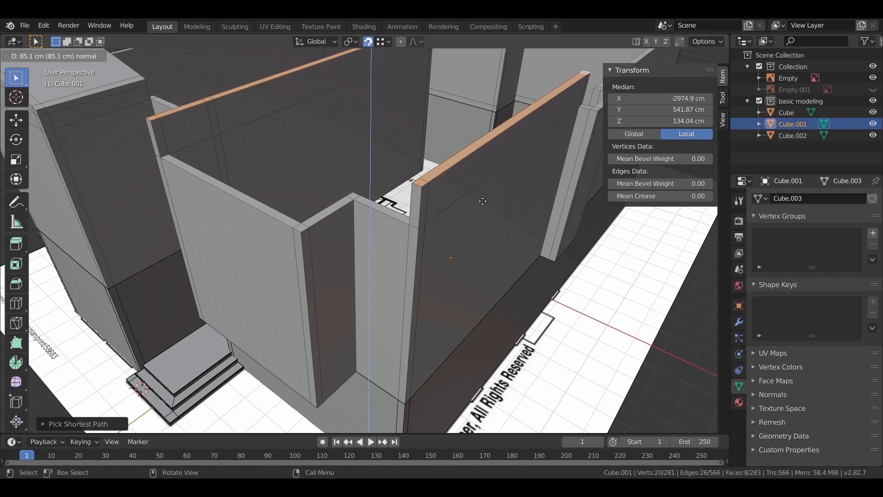
pyautogui.click(476, 204)
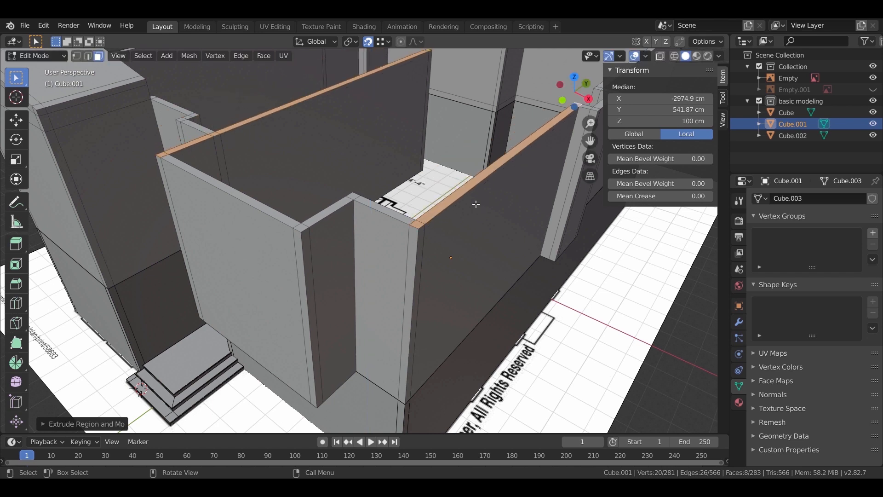
pyautogui.press('g')
pyautogui.press('z')
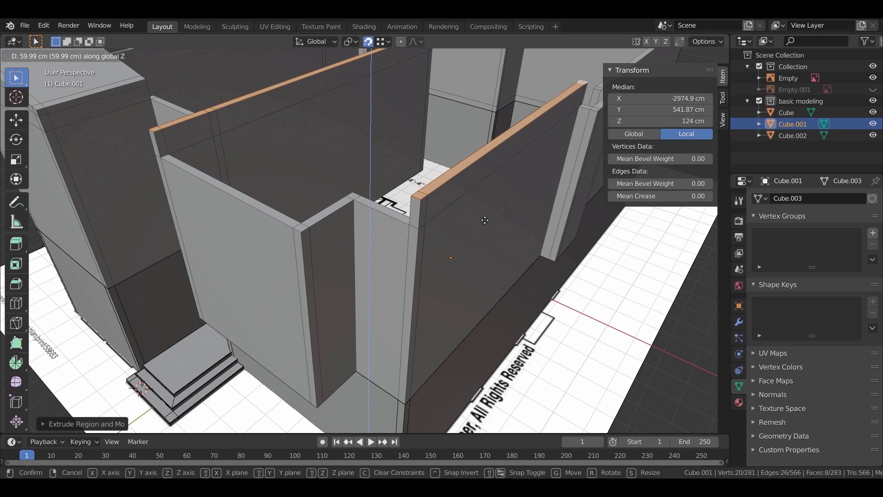
pyautogui.click(445, 194)
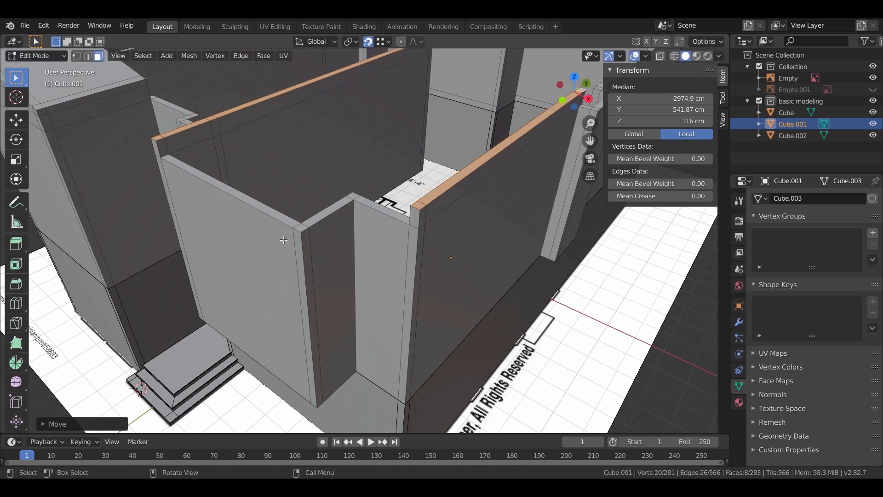
# - Raise only the garage side wall's top faces along Z to a local height of 148 cm
pyautogui.moveTo(266, 239); pyautogui.dragTo(337, 233, button='middle')
pyautogui.scroll(-4, 337, 232)
pyautogui.moveTo(398, 188); pyautogui.dragTo(428, 202, button='middle')
pyautogui.scroll(5, 455, 209)
pyautogui.press('g')
pyautogui.press('z')
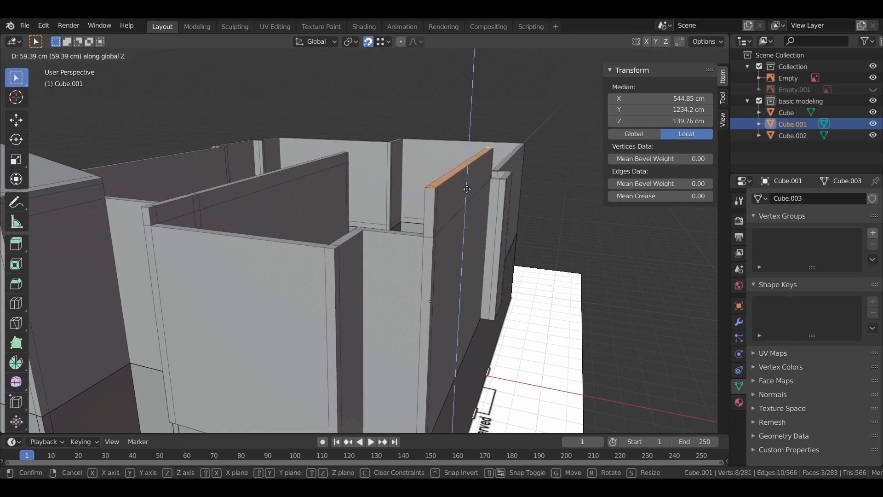
pyautogui.click(467, 186)
# - Extrude the small top face at the inner corner of the side bump-out upward to the raised garage side wall's height
pyautogui.moveTo(467, 186); pyautogui.dragTo(301, 264, button='middle')
pyautogui.scroll(3, 301, 263)
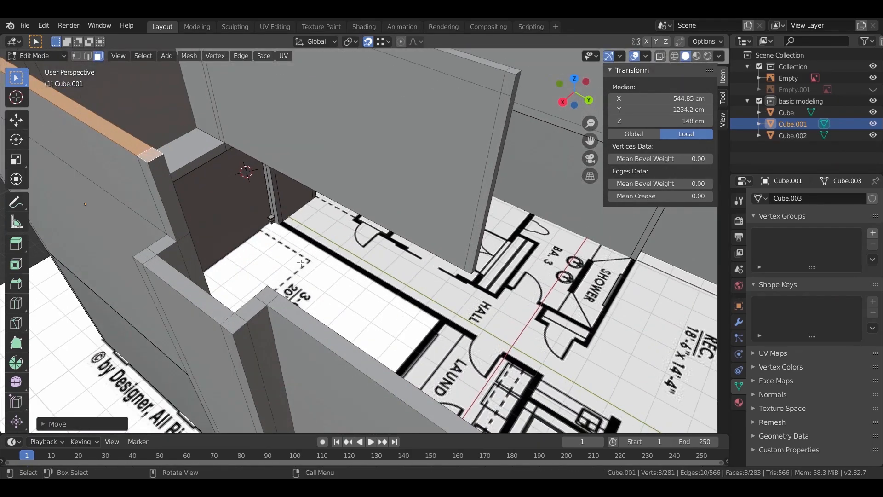
pyautogui.click(262, 295)
pyautogui.scroll(3, 265, 296)
pyautogui.moveTo(264, 296); pyautogui.dragTo(380, 249, button='middle')
pyautogui.press('e')
pyautogui.click(273, 152)
pyautogui.moveTo(273, 152); pyautogui.dragTo(404, 286, button='middle')
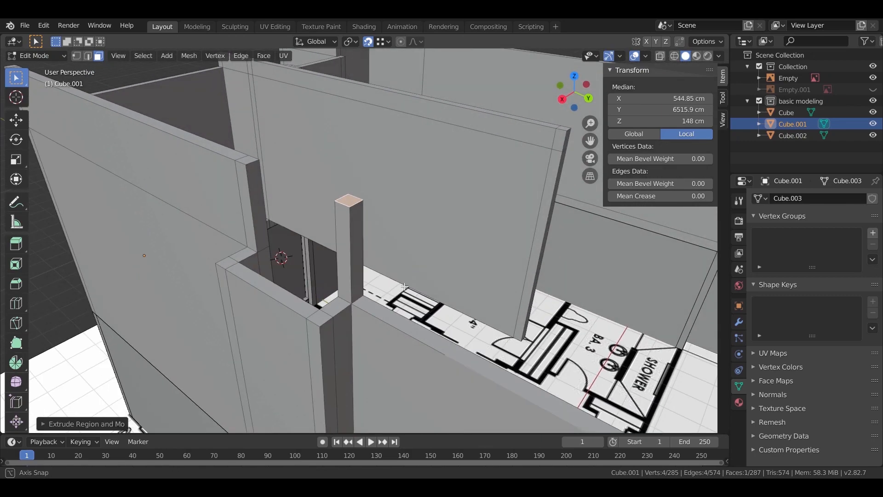
# - Extrude the end face of the raised garage side wall across the bump-out opening to the corner post
pyautogui.click(257, 213)
pyautogui.press('e')
pyautogui.click(313, 276)
pyautogui.moveTo(313, 276); pyautogui.dragTo(415, 277, button='middle')
pyautogui.moveTo(328, 224); pyautogui.dragTo(105, 63, button='middle')
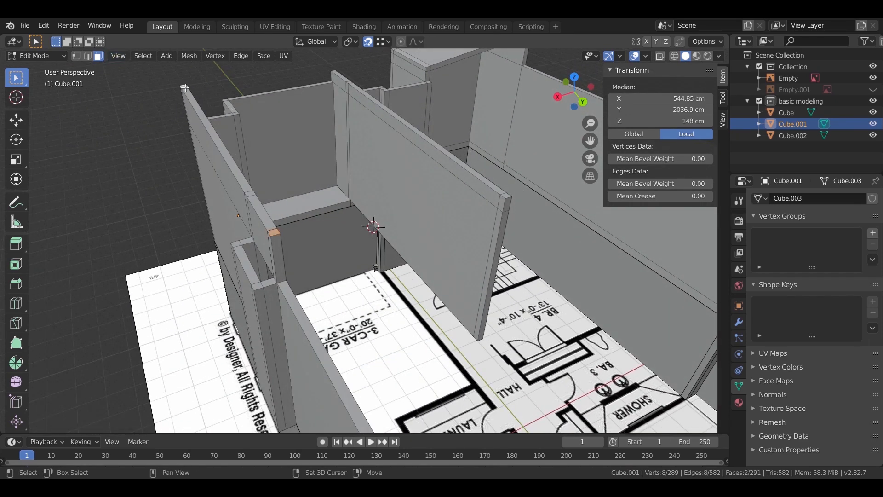
pyautogui.moveTo(290, 143); pyautogui.dragTo(354, 373, button='middle')
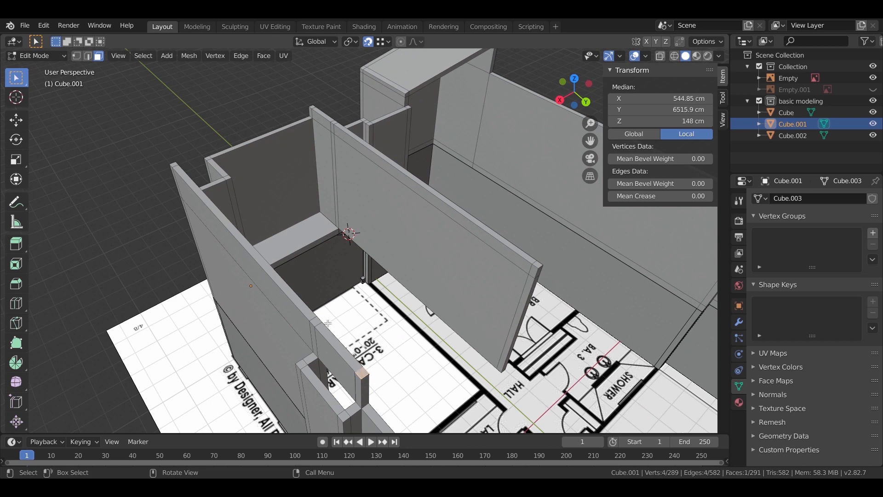
pyautogui.keyDown('ctrl'); pyautogui.click(173, 165); pyautogui.keyUp('ctrl')
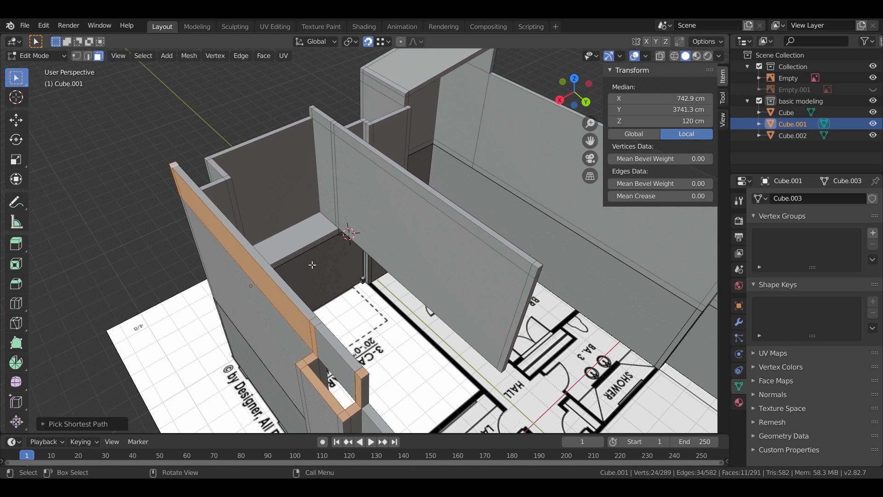
pyautogui.click(364, 372)
pyautogui.scroll(5, 483, 262)
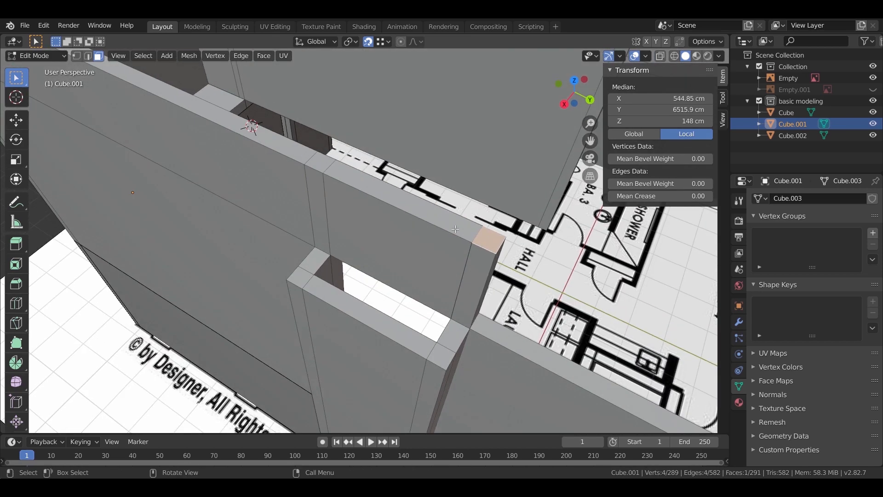
pyautogui.keyDown('ctrl'); pyautogui.click(299, 156); pyautogui.keyUp('ctrl')
# - Select all top faces of the raised garage side wall and the interior wall and extrude them up 20 cm
pyautogui.click(488, 239)
pyautogui.keyDown('shift'); pyautogui.click(358, 184); pyautogui.keyUp('shift')
pyautogui.keyDown('shift'); pyautogui.click(297, 154); pyautogui.keyUp('shift')
pyautogui.keyDown('shift'); pyautogui.click(320, 163); pyautogui.keyUp('shift')
pyautogui.scroll(-4, 345, 212)
pyautogui.keyDown('shift'); pyautogui.moveTo(345, 212); pyautogui.dragTo(454, 297, button='middle'); pyautogui.keyUp('shift')
pyautogui.scroll(1, 453, 297)
pyautogui.keyDown('shift'); pyautogui.click(225, 219); pyautogui.keyUp('shift')
pyautogui.keyDown('shift'); pyautogui.moveTo(316, 225); pyautogui.dragTo(241, 269, button='middle'); pyautogui.keyUp('shift')
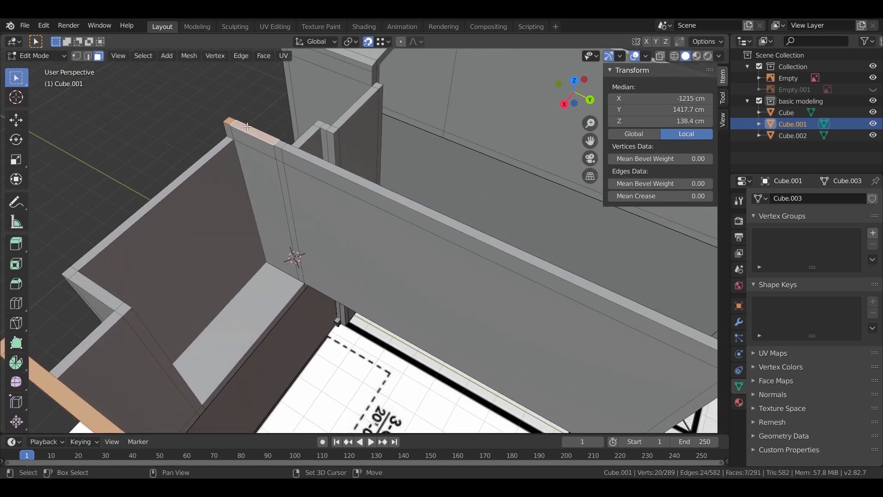
pyautogui.keyDown('shift'); pyautogui.click(284, 144); pyautogui.keyUp('shift')
pyautogui.scroll(2, 283, 144)
pyautogui.keyDown('shift'); pyautogui.moveTo(284, 144); pyautogui.dragTo(343, 251, button='middle'); pyautogui.keyUp('shift')
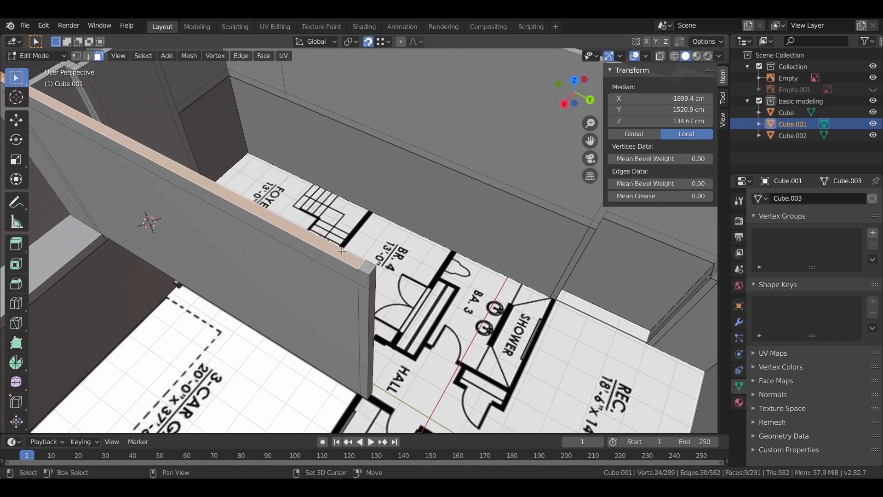
pyautogui.keyDown('shift'); pyautogui.click(365, 268); pyautogui.keyUp('shift')
pyautogui.moveTo(328, 330); pyautogui.dragTo(361, 278, button='middle')
pyautogui.press('e')
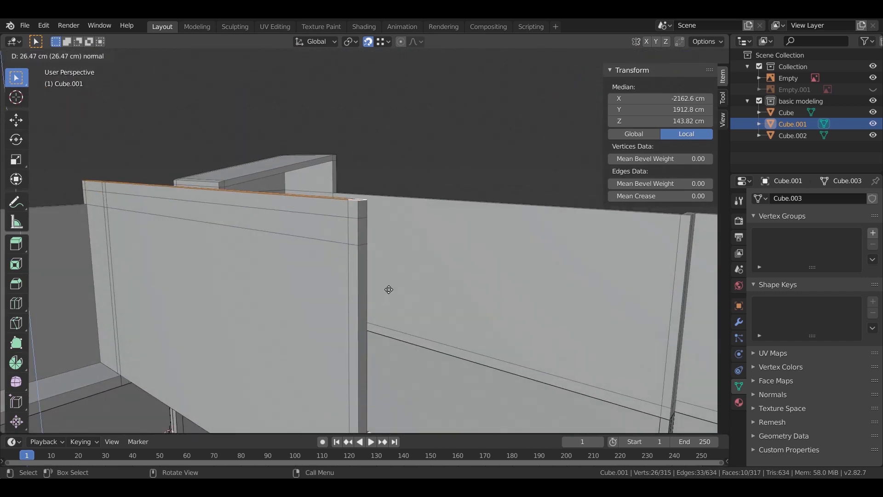
pyautogui.click(389, 288)
# - Try to bridge the inner top-band faces of the garage side wall with those of the interior wall
pyautogui.click(348, 214)
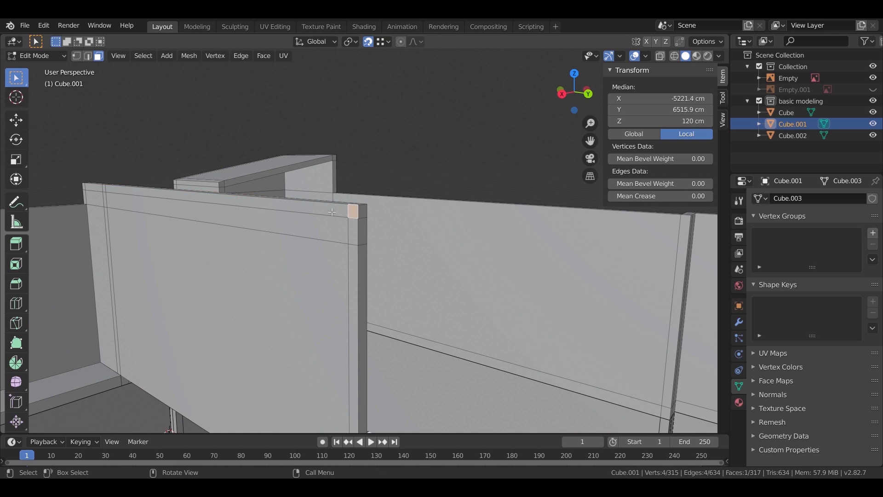
pyautogui.keyDown('shift'); pyautogui.click(287, 204); pyautogui.keyUp('shift')
pyautogui.click(355, 210)
pyautogui.moveTo(330, 215); pyautogui.dragTo(193, 273, button='middle')
pyautogui.keyDown('shift'); pyautogui.click(323, 230); pyautogui.keyUp('shift')
pyautogui.keyDown('ctrl'); pyautogui.click(274, 170); pyautogui.keyUp('ctrl')
pyautogui.keyDown('ctrl'); pyautogui.click(333, 200); pyautogui.keyUp('ctrl')
pyautogui.keyDown('shift'); pyautogui.click(194, 273); pyautogui.keyUp('shift')
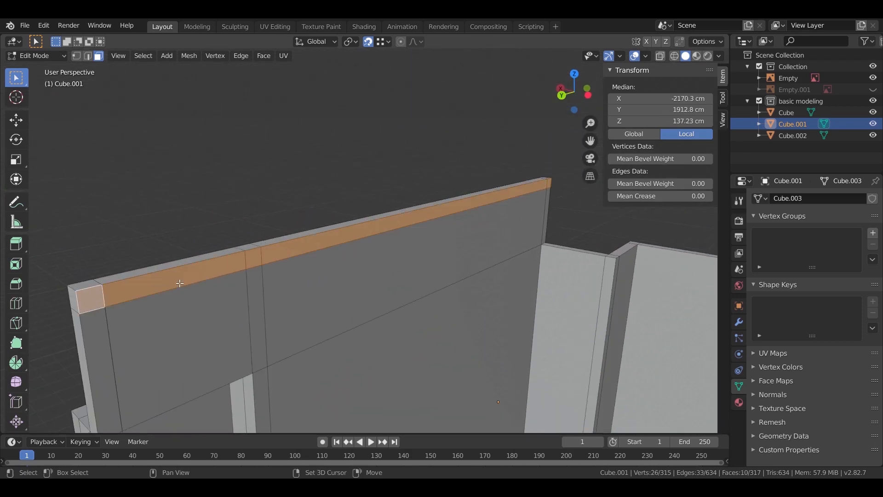
pyautogui.scroll(-4, 239, 275)
pyautogui.rightClick(302, 277)
pyautogui.click(302, 277)
pyautogui.moveTo(363, 309); pyautogui.dragTo(463, 264, button='middle')
pyautogui.hotkey('ctrl', 'z')
# - Bridge the facing end faces at the tops of the garage side wall and the interior wall into a sloped beam
pyautogui.click(499, 221)
pyautogui.moveTo(500, 222); pyautogui.dragTo(314, 276, button='middle')
pyautogui.rightClick(177, 175)
pyautogui.click(177, 175)
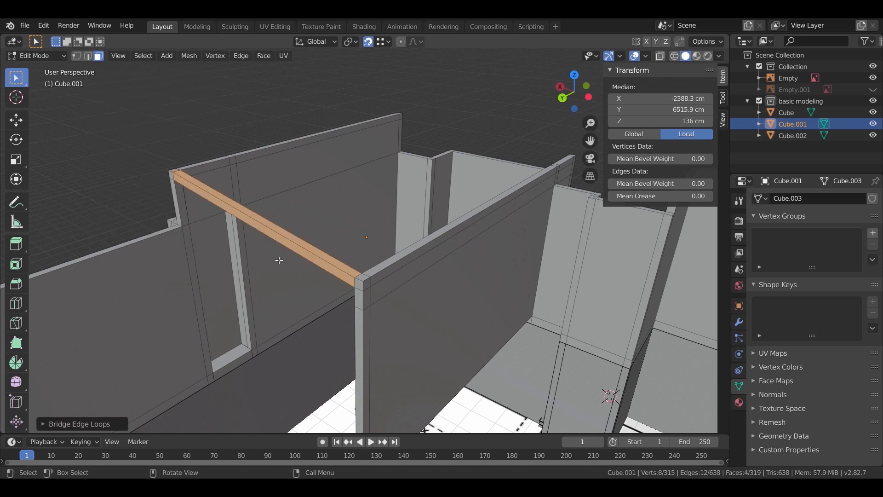
# - Add a loop cut across the interior wall and move it along Y in line with the garage side wall's vertical edge near the beam
pyautogui.moveTo(178, 175); pyautogui.dragTo(414, 203, button='middle')
pyautogui.click(412, 168)
pyautogui.moveTo(412, 168); pyautogui.dragTo(274, 235, button='middle')
pyautogui.scroll(1, 199, 163)
pyautogui.moveTo(220, 147); pyautogui.dragTo(406, 239, button='middle')
pyautogui.hotkey('ctrl', 'r')
pyautogui.click(435, 198)
pyautogui.click(487, 224)
pyautogui.moveTo(487, 224)
pyautogui.mouseDown(button='middle')
pyautogui.moveTo(465, 221)
pyautogui.moveTo(483, 230)
pyautogui.mouseUp(button='middle')
pyautogui.press('g')
pyautogui.press('x')
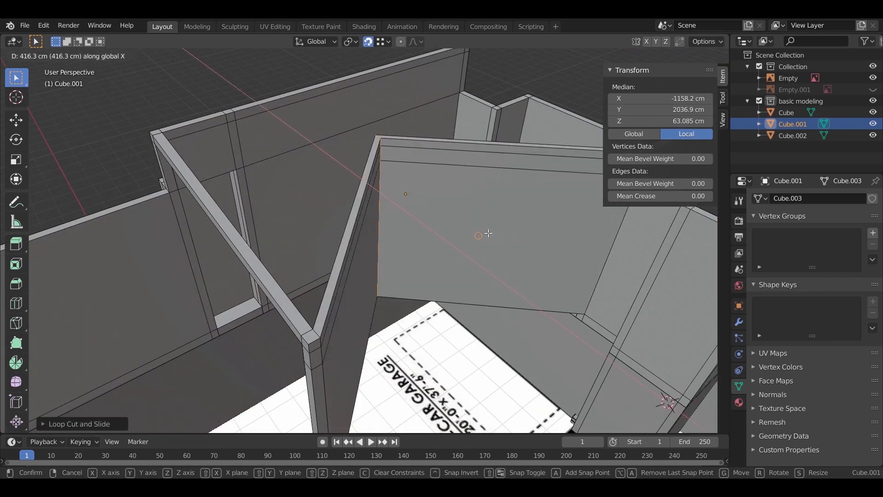
pyautogui.press('y')
pyautogui.click(224, 115)
# - Add a second interior wall loop cut and align it along Y with the garage side wall's neighbouring vertical edge
pyautogui.hotkey('ctrl', 'r')
pyautogui.click(469, 250)
pyautogui.click(482, 240)
pyautogui.press('g')
pyautogui.press('y')
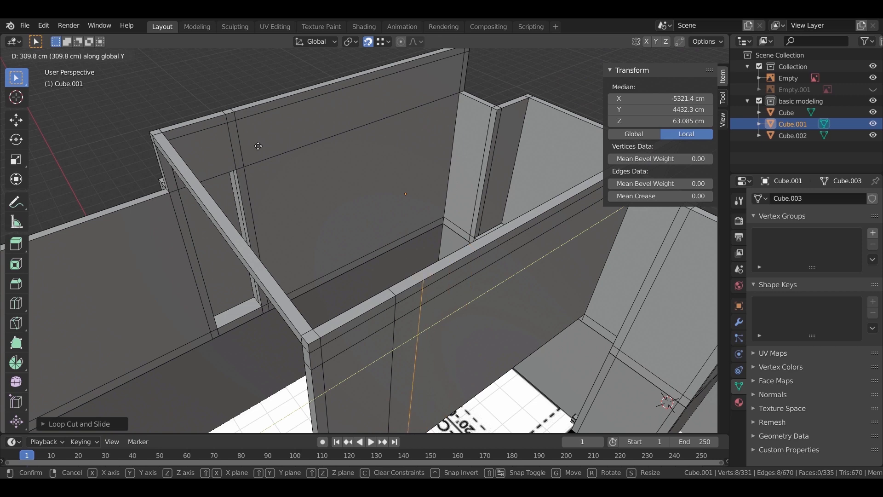
pyautogui.click(412, 202)
pyautogui.moveTo(413, 202); pyautogui.dragTo(479, 197, button='middle')
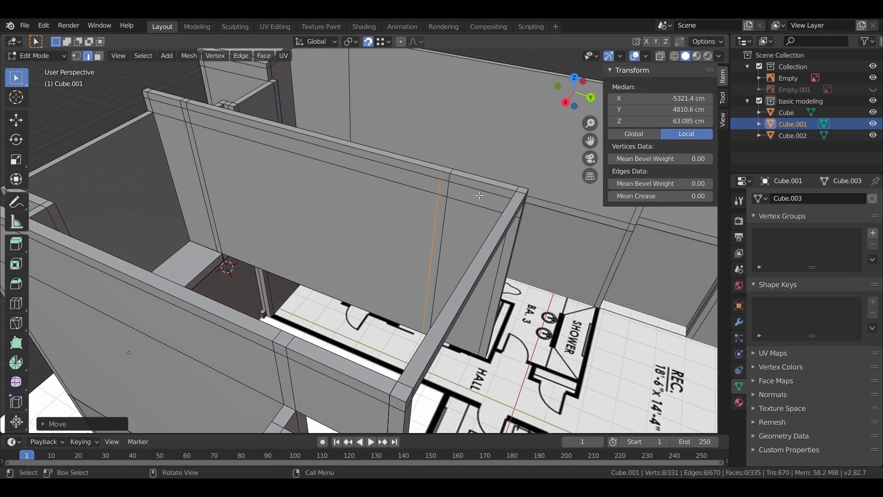
# - Select the matching inner top faces of the interior and garage side walls and bridge them into a sloped roof slab
pyautogui.click(489, 189)
pyautogui.click(99, 56)
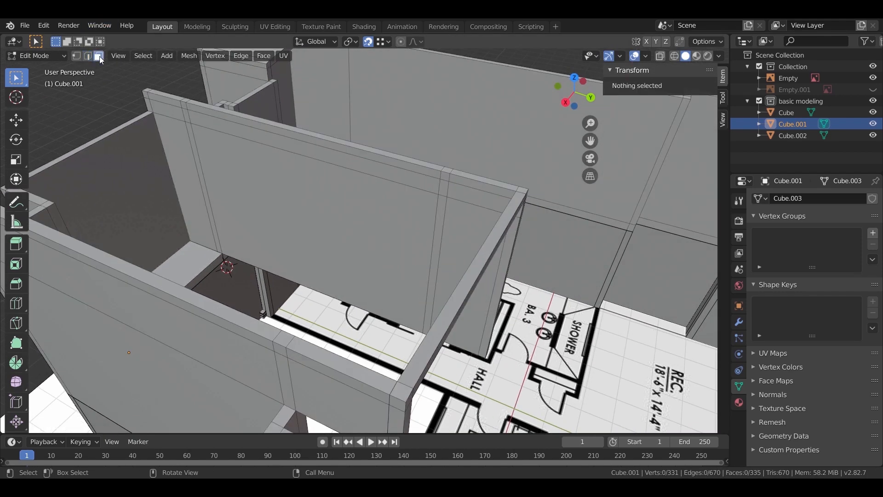
pyautogui.click(452, 182)
pyautogui.keyDown('ctrl'); pyautogui.click(166, 98); pyautogui.keyUp('ctrl')
pyautogui.moveTo(165, 98); pyautogui.dragTo(182, 176, button='middle')
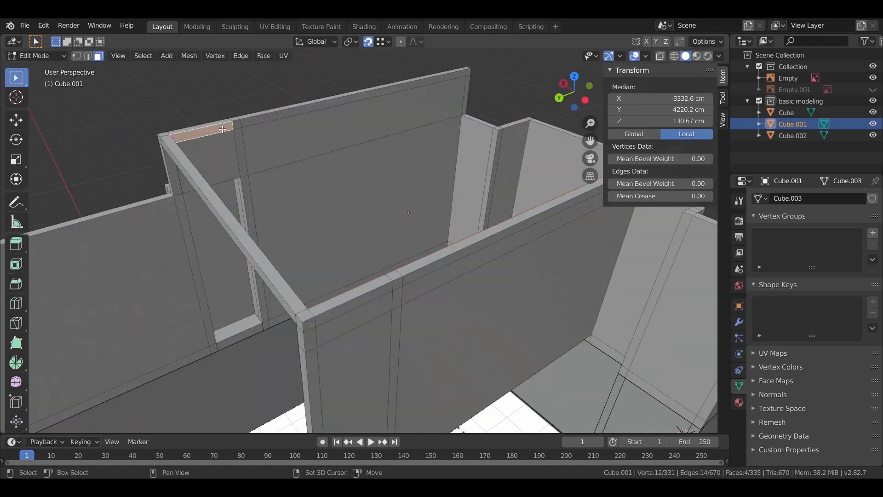
pyautogui.hotkey('ctrl', 'e')
pyautogui.click(243, 127)
# - Extrude the interior wall's three remaining inner top faces at the front bump-out across to the garage side wall
pyautogui.moveTo(244, 127); pyautogui.dragTo(285, 164, button='middle')
pyautogui.scroll(4, 234, 162)
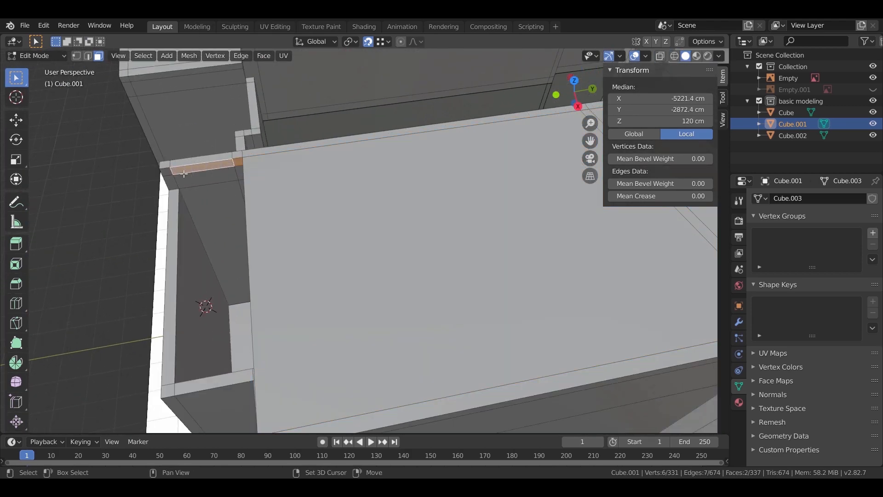
pyautogui.keyDown('shift'); pyautogui.click(166, 171); pyautogui.keyUp('shift')
pyautogui.moveTo(166, 171); pyautogui.dragTo(359, 220, button='middle')
pyautogui.keyDown('shift'); pyautogui.moveTo(359, 221); pyautogui.dragTo(433, 257, button='middle'); pyautogui.keyUp('shift')
pyautogui.keyDown('shift'); pyautogui.moveTo(432, 258); pyautogui.dragTo(408, 256, button='middle'); pyautogui.keyUp('shift')
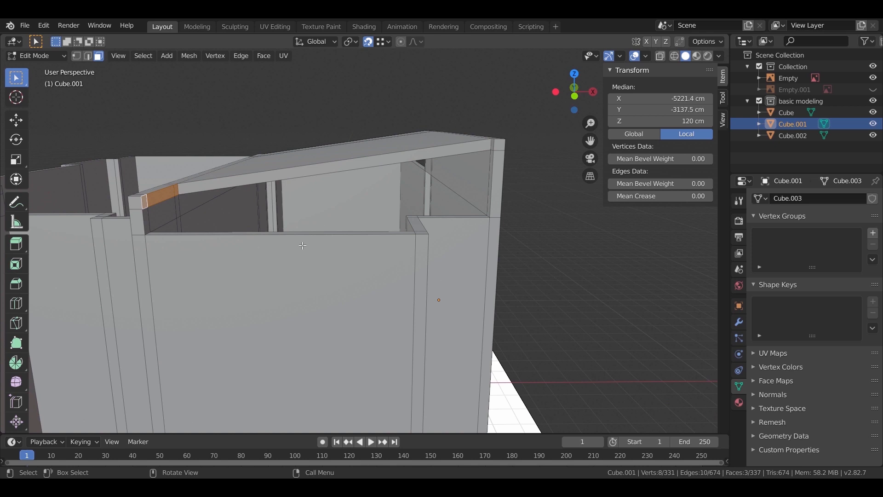
pyautogui.press('e')
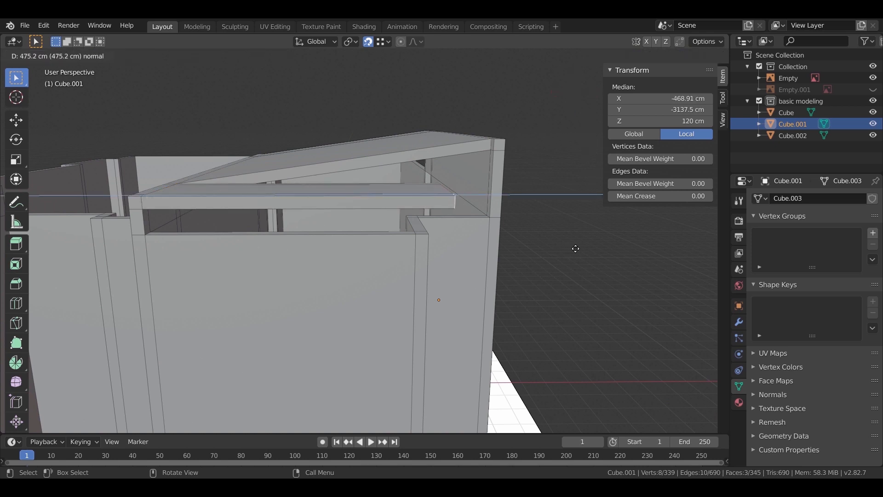
pyautogui.click(496, 138)
pyautogui.moveTo(531, 222); pyautogui.dragTo(504, 203, button='middle')
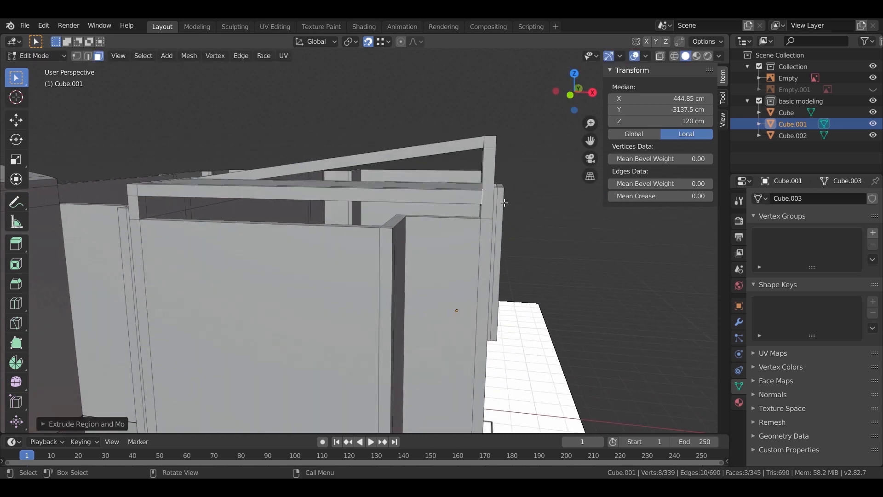
# - Raise the extruded end faces along Z to the garage side wall's top, at a local height of 152 cm
pyautogui.press('g')
pyautogui.press('z')
pyautogui.click(489, 142)
pyautogui.moveTo(489, 142); pyautogui.dragTo(399, 240, button='middle')
pyautogui.scroll(2, 405, 244)
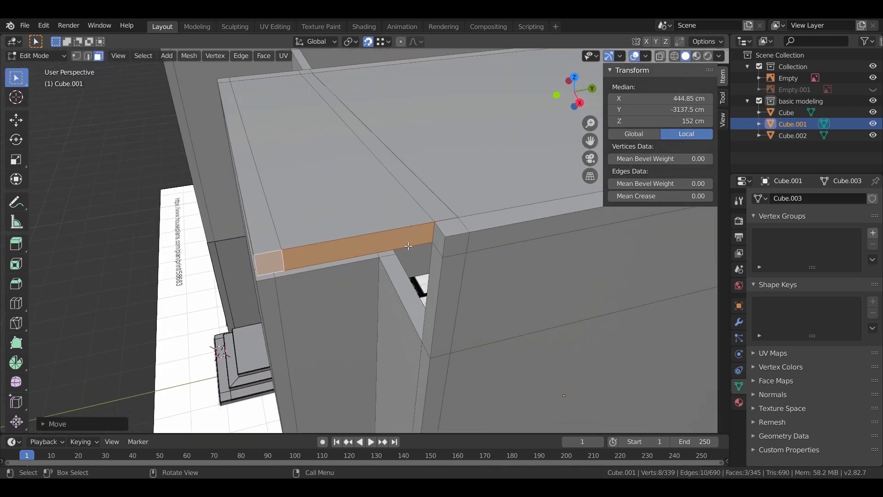
pyautogui.press('g')
pyautogui.press('Escape')
# - Extrude the raised roof end faces outward until they are flush with the garage side wall's outer face
pyautogui.moveTo(417, 265); pyautogui.dragTo(422, 174, button='middle')
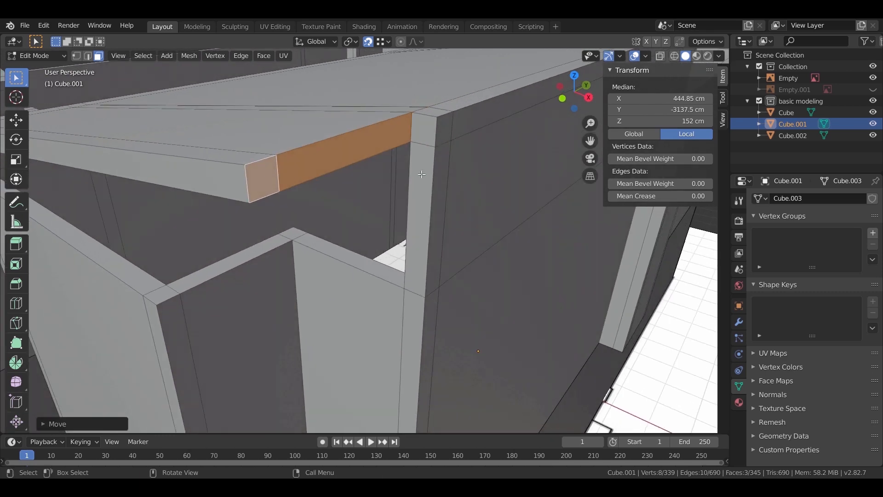
pyautogui.press('e')
pyautogui.click(395, 170)
# - In an x-ray front view, raise the roof's high-side outer top vertices about 2.6 cm along Z to continue the slope
pyautogui.moveTo(396, 170); pyautogui.dragTo(381, 206, button='middle')
pyautogui.hotkey('alt', 'z')
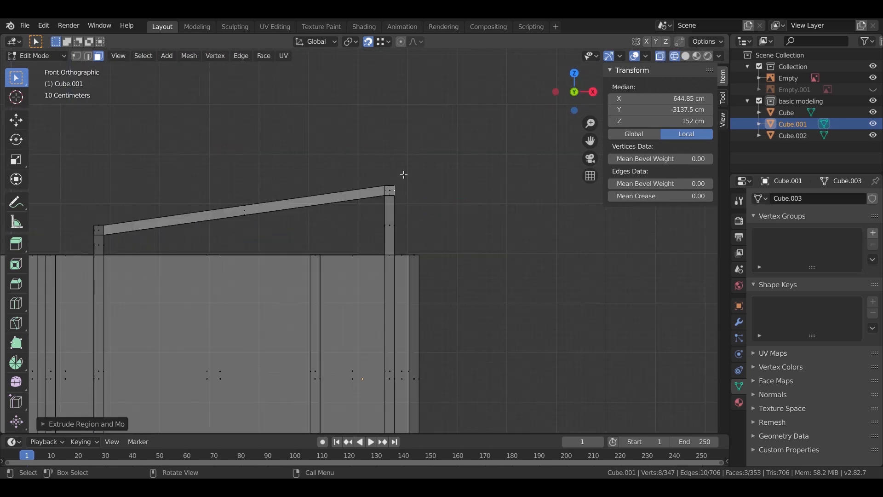
pyautogui.click(77, 55)
pyautogui.scroll(7, 433, 194)
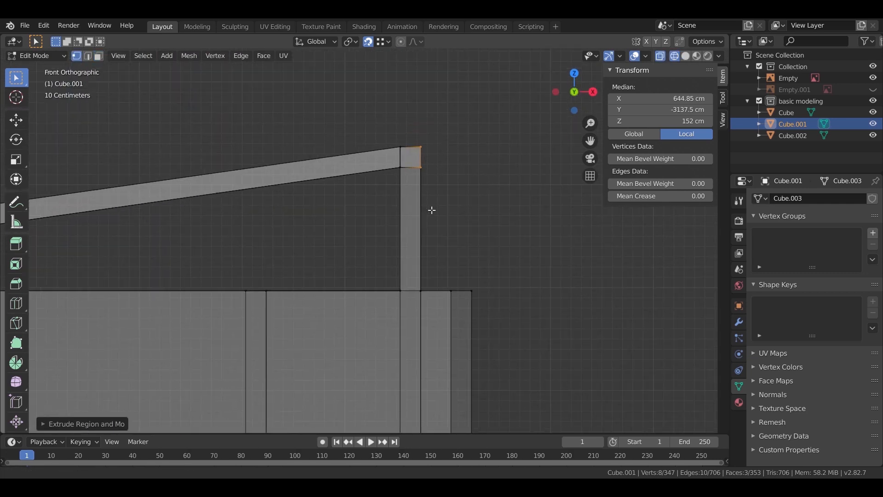
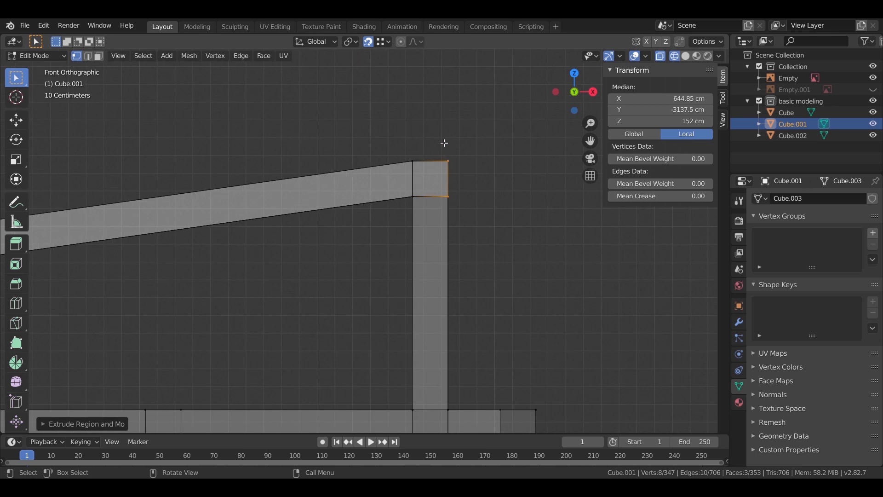
pyautogui.moveTo(469, 178); pyautogui.dragTo(469, 179)
pyautogui.press('g')
pyautogui.press('z')
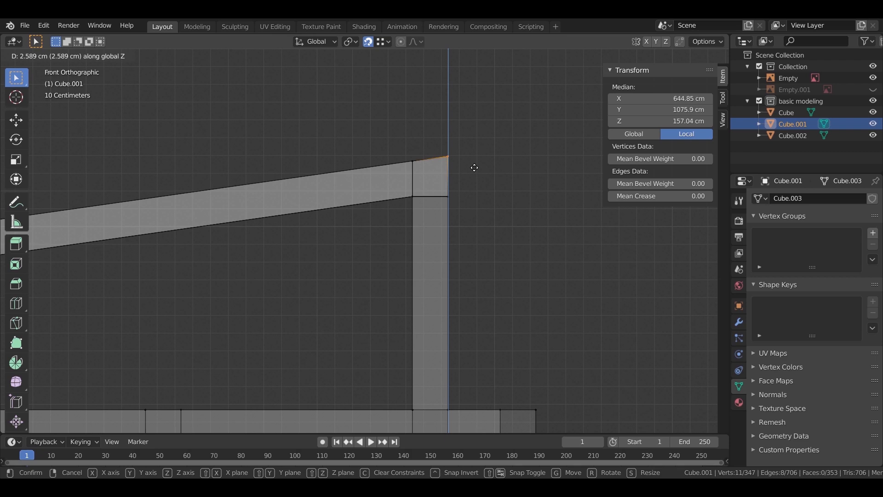
pyautogui.click(475, 168)
# - Lower the outer top vertices above the interior wall along Z so the roof's low side follows the slope
pyautogui.scroll(-3, 272, 264)
pyautogui.scroll(6, 339, 230)
pyautogui.scroll(-7, 339, 230)
pyautogui.keyDown('shift'); pyautogui.moveTo(9, 258); pyautogui.dragTo(339, 239, button='middle'); pyautogui.keyUp('shift')
pyautogui.scroll(5, 339, 238)
pyautogui.moveTo(268, 203); pyautogui.dragTo(298, 241)
pyautogui.press('g')
pyautogui.press('z')
pyautogui.click(298, 253)
pyautogui.scroll(-4, 438, 256)
# - Fine-tune the Z height of the roof's outer top vertices above the garage side wall in front view
pyautogui.moveTo(437, 256); pyautogui.dragTo(417, 338, button='middle')
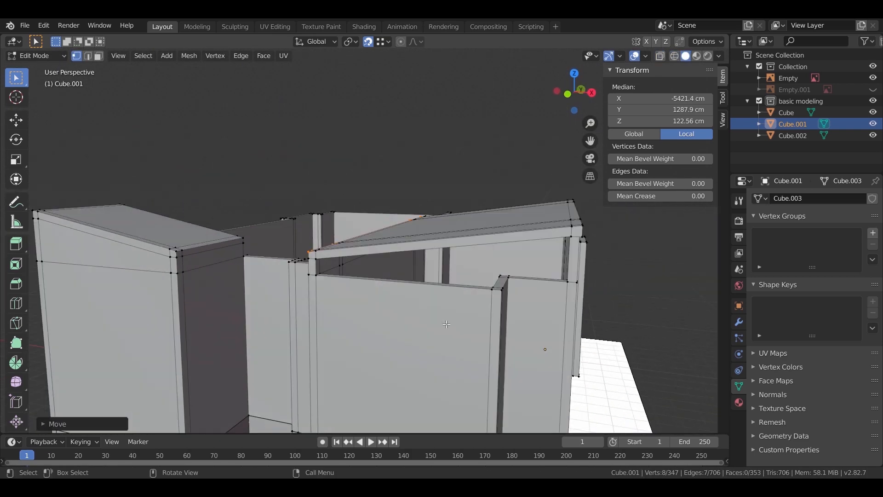
pyautogui.press('KP_1')
pyautogui.scroll(5, 460, 193)
pyautogui.moveTo(479, 131); pyautogui.dragTo(538, 170)
pyautogui.press('g')
pyautogui.press('z')
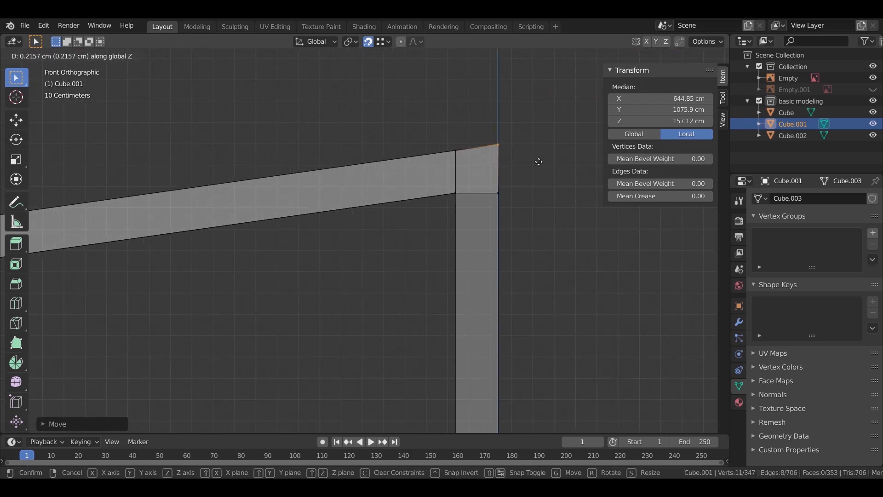
pyautogui.click(541, 180)
pyautogui.moveTo(542, 179); pyautogui.dragTo(483, 212, button='middle')
# - Examine the sloped roof from several angles in Object Mode and return to editing the mesh in solid shading
pyautogui.scroll(-3, 454, 152)
pyautogui.press('Tab')
pyautogui.hotkey('alt', 'z')
pyautogui.moveTo(349, 286)
pyautogui.mouseDown(button='middle')
pyautogui.moveTo(359, 268)
pyautogui.moveTo(430, 254)
pyautogui.moveTo(397, 231)
pyautogui.mouseUp(button='middle')
pyautogui.press('z')
pyautogui.click(332, 228)
pyautogui.scroll(6, 389, 150)
pyautogui.press('Tab')
pyautogui.moveTo(490, 192)
pyautogui.mouseDown(button='middle')
pyautogui.moveTo(502, 249)
pyautogui.moveTo(430, 256)
pyautogui.moveTo(450, 230)
pyautogui.moveTo(369, 226)
pyautogui.mouseUp(button='middle')
pyautogui.hotkey('shift', 'z')
# - Select all outer edge faces along the roof's high side above the garage side wall and extrude them outward 100 cm
pyautogui.click(98, 56)
pyautogui.click(305, 260)
pyautogui.moveTo(509, 191); pyautogui.dragTo(262, 225, button='middle')
pyautogui.scroll(2, 477, 217)
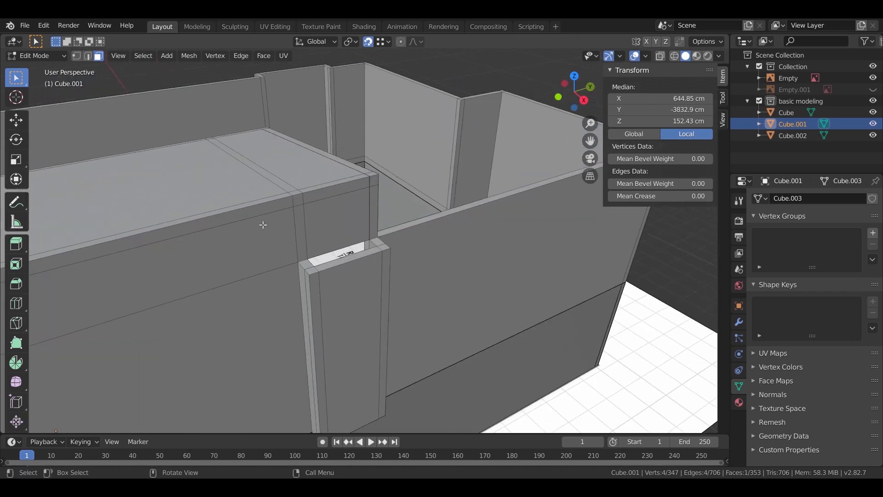
pyautogui.scroll(1, 368, 173)
pyautogui.moveTo(367, 260); pyautogui.dragTo(289, 245, button='middle')
pyautogui.scroll(-3, 288, 245)
pyautogui.keyDown('ctrl'); pyautogui.click(72, 300); pyautogui.keyUp('ctrl')
pyautogui.hotkey('ctrl', 'z')
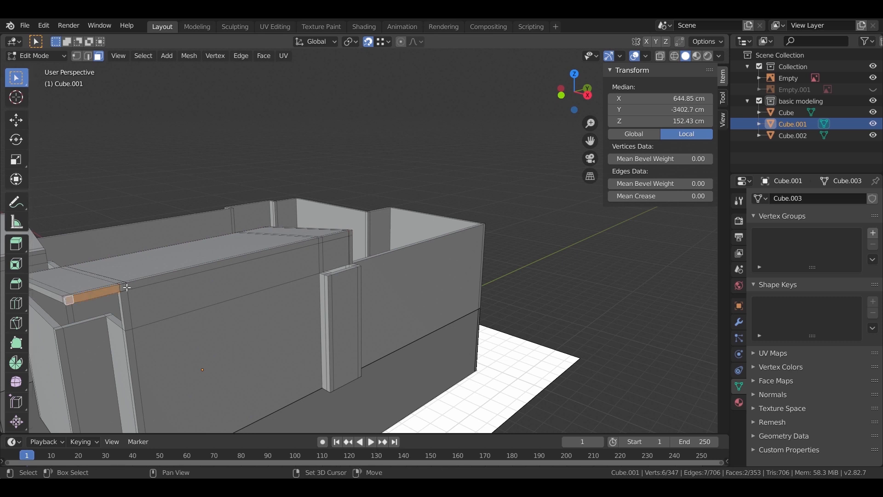
pyautogui.keyDown('shift'); pyautogui.click(147, 281); pyautogui.keyUp('shift')
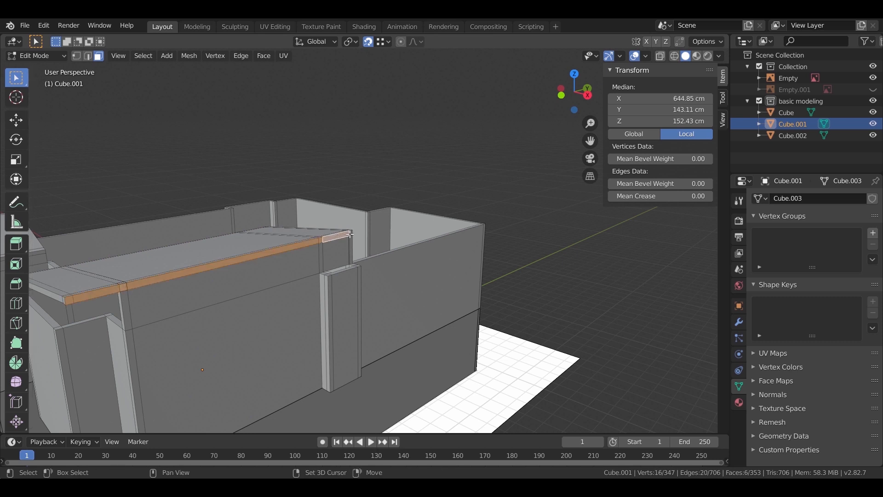
pyautogui.moveTo(279, 304); pyautogui.dragTo(268, 308, button='middle')
pyautogui.moveTo(244, 263); pyautogui.dragTo(321, 292, button='middle')
pyautogui.press('e')
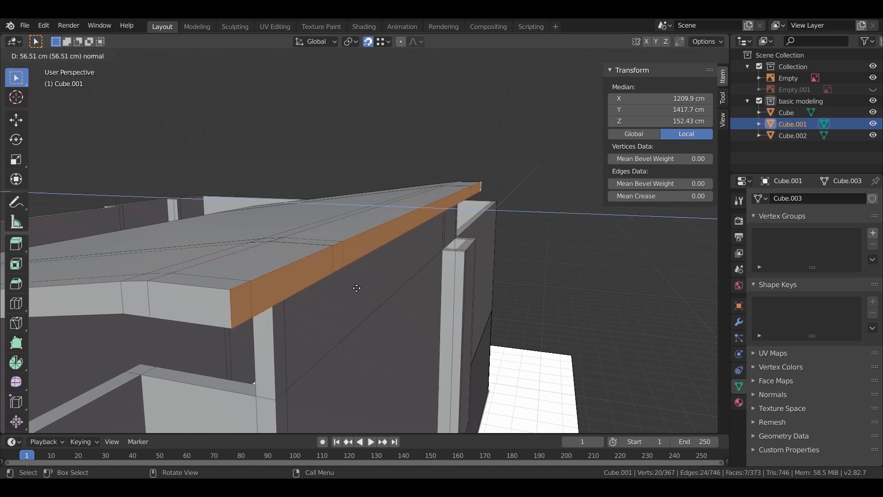
pyautogui.write('100')
pyautogui.press('Return')
pyautogui.moveTo(357, 288); pyautogui.dragTo(413, 319, button='middle')
pyautogui.scroll(-5, 413, 319)
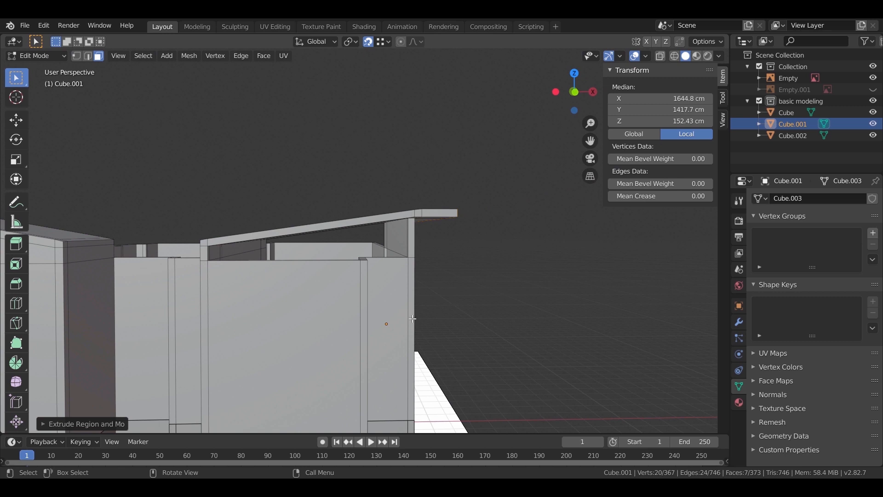
# - In an x-ray front view, raise the roof overhang's end face along Z to a local height of about 154.4 cm
pyautogui.press('KP_1')
pyautogui.scroll(7, 413, 239)
pyautogui.keyDown('shift'); pyautogui.moveTo(475, 252); pyautogui.dragTo(461, 263, button='middle'); pyautogui.keyUp('shift')
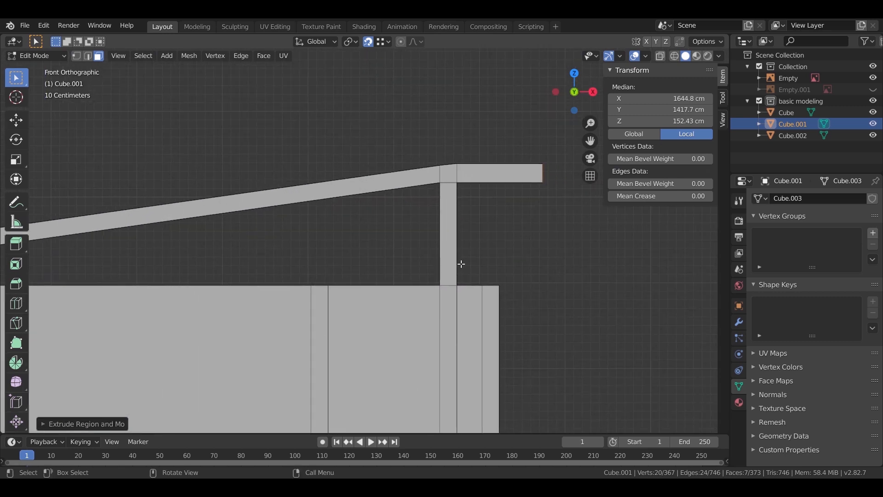
pyautogui.hotkey('alt', 'z')
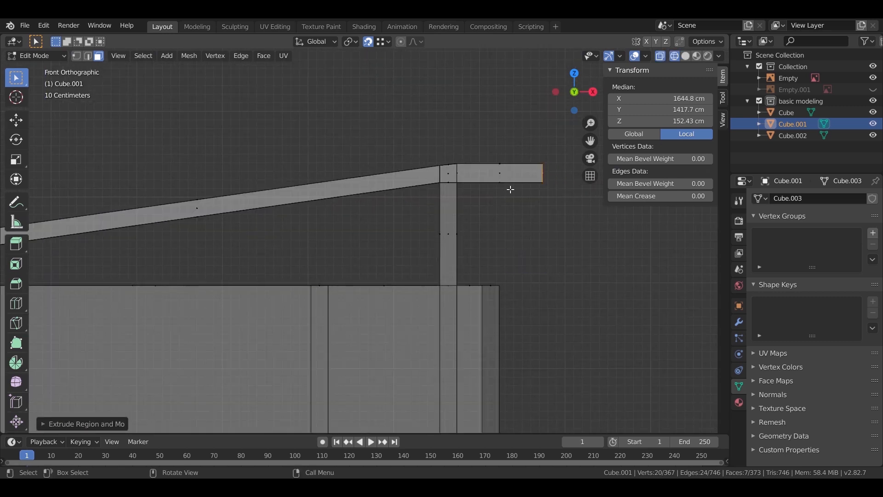
pyautogui.keyDown('shift'); pyautogui.moveTo(533, 179); pyautogui.dragTo(442, 174, button='middle'); pyautogui.keyUp('shift')
pyautogui.scroll(4, 493, 199)
pyautogui.press('g')
pyautogui.press('z')
pyautogui.click(497, 194)
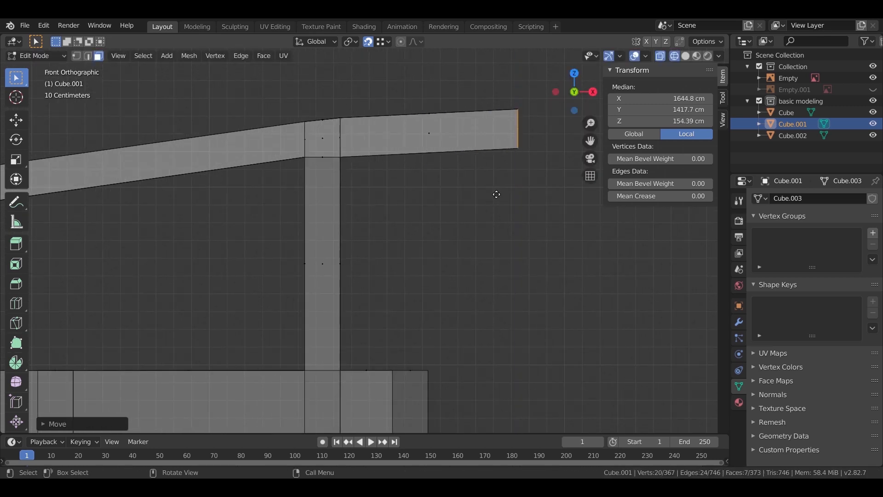
# - Raise the roof overhang's outer top vertices and the lower vertices above the wall along Z to follow the roof slope
pyautogui.press('1')
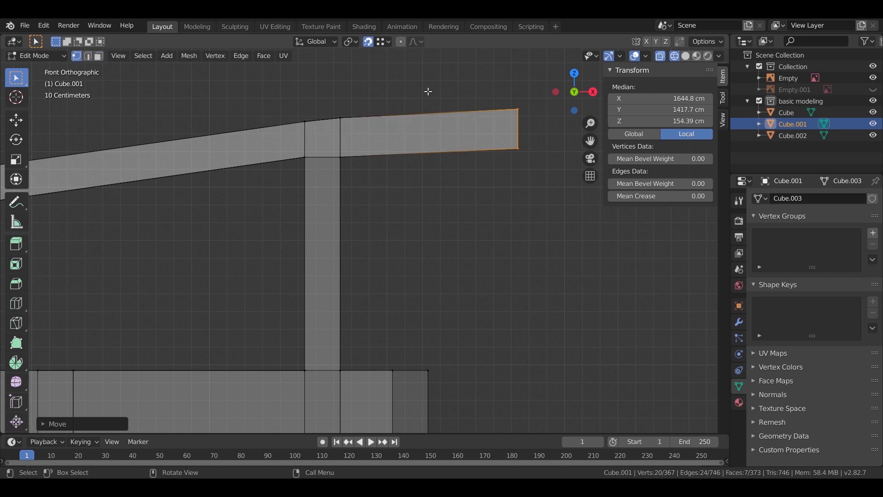
pyautogui.press('g')
pyautogui.press('z')
pyautogui.moveTo(535, 132); pyautogui.dragTo(540, 173)
pyautogui.click(503, 129)
pyautogui.press('g')
pyautogui.press('z')
pyautogui.click(360, 175)
# - Raise the overhang's outer bottom vertices along Z so its underside runs parallel to the top edge
pyautogui.press('g')
pyautogui.press('z')
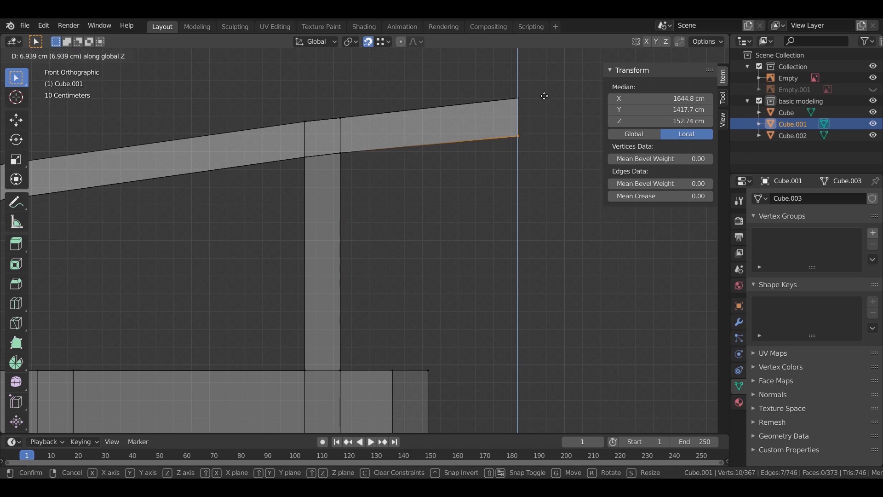
pyautogui.click(546, 87)
pyautogui.press('g')
pyautogui.press('z')
pyautogui.click(540, 154)
# - In a wireframe front view, fine-tune the Z height of the roof vertices near the overhang to straighten the slope
pyautogui.scroll(-4, 364, 240)
pyautogui.keyDown('shift'); pyautogui.moveTo(142, 258); pyautogui.dragTo(366, 240, button='middle'); pyautogui.keyUp('shift')
pyautogui.scroll(6, 367, 241)
pyautogui.scroll(-8, 367, 241)
pyautogui.moveTo(503, 180); pyautogui.dragTo(474, 189, button='middle')
pyautogui.keyDown('shift'); pyautogui.moveTo(479, 226); pyautogui.dragTo(369, 260, button='middle'); pyautogui.keyUp('shift')
pyautogui.press('KP_1')
pyautogui.scroll(6, 358, 210)
pyautogui.moveTo(428, 142)
pyautogui.mouseDown()
pyautogui.moveTo(454, 161)
pyautogui.moveTo(462, 127)
pyautogui.mouseUp()
pyautogui.press('g')
pyautogui.press('z')
pyautogui.rightClick(454, 136)
pyautogui.press('z')
pyautogui.press('4')
pyautogui.press('g')
pyautogui.press('z')
pyautogui.click(463, 127)
pyautogui.press('z')
pyautogui.click(514, 138)
# - Check the roof in Object Mode, and in face mode select all faces along the roof's front edge above the recessed walls
pyautogui.moveTo(430, 260)
pyautogui.mouseDown(button='middle')
pyautogui.moveTo(419, 296)
pyautogui.moveTo(472, 263)
pyautogui.moveTo(447, 285)
pyautogui.mouseUp(button='middle')
pyautogui.press('Tab')
pyautogui.scroll(-4, 446, 276)
pyautogui.keyDown('shift'); pyautogui.moveTo(446, 276); pyautogui.dragTo(390, 201, button='middle'); pyautogui.keyUp('shift')
pyautogui.scroll(3, 408, 161)
pyautogui.press('Tab')
pyautogui.click(408, 209)
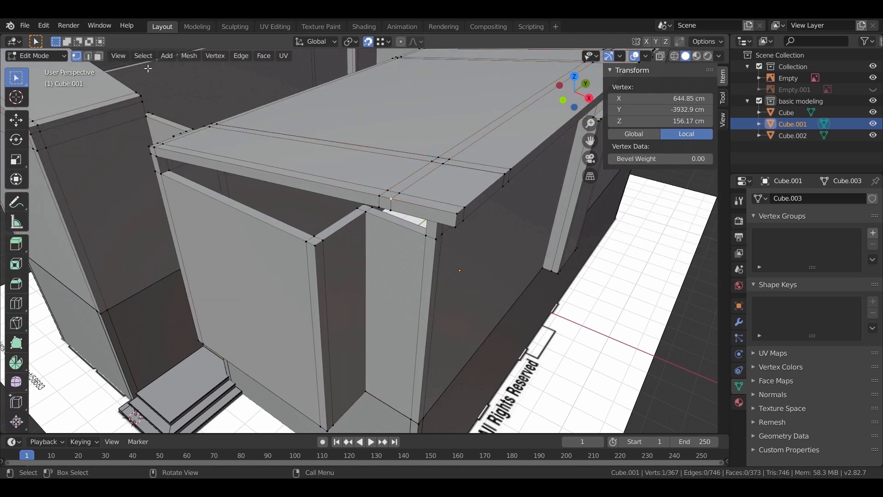
pyautogui.click(98, 56)
pyautogui.click(423, 213)
pyautogui.keyDown('shift'); pyautogui.click(360, 199); pyautogui.keyUp('shift')
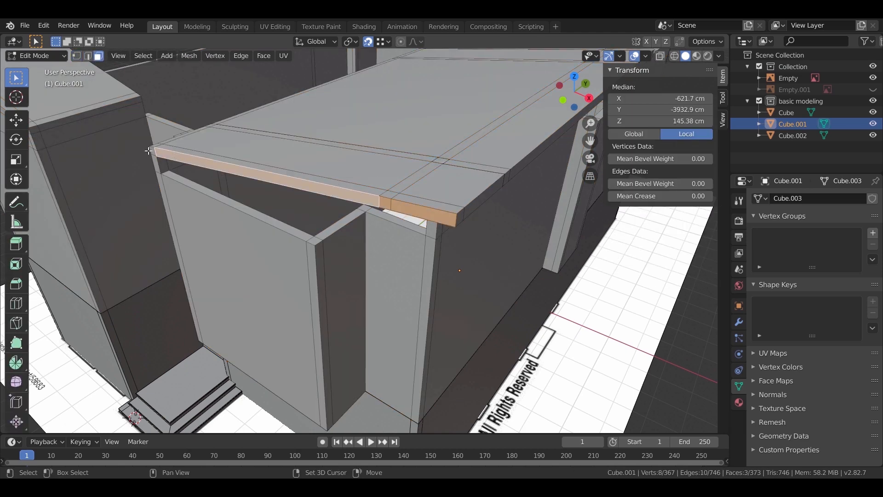
# - Extrude the roof's front edge faces outward 100 cm along negative Y
pyautogui.press('e')
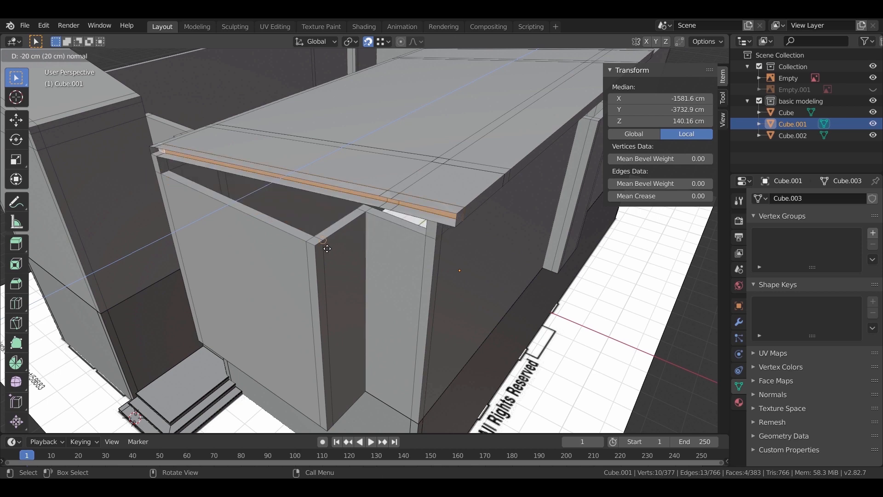
pyautogui.rightClick(518, 340)
pyautogui.press('g')
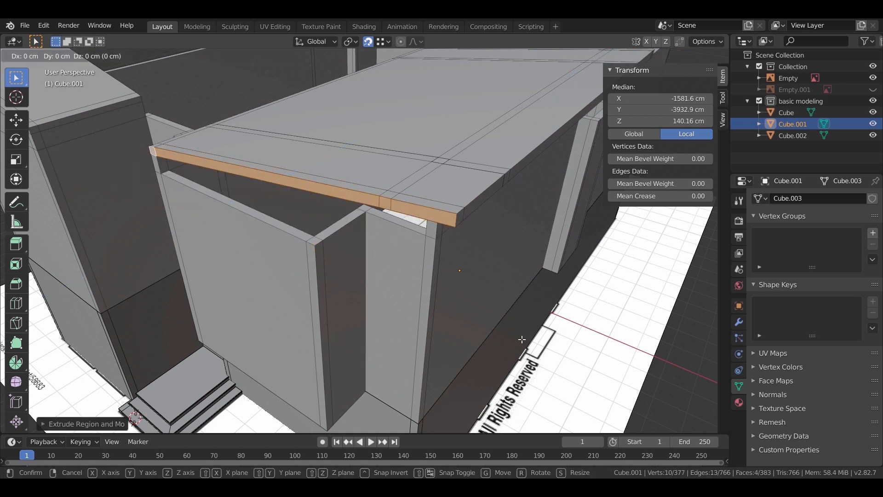
pyautogui.write('y1000-')
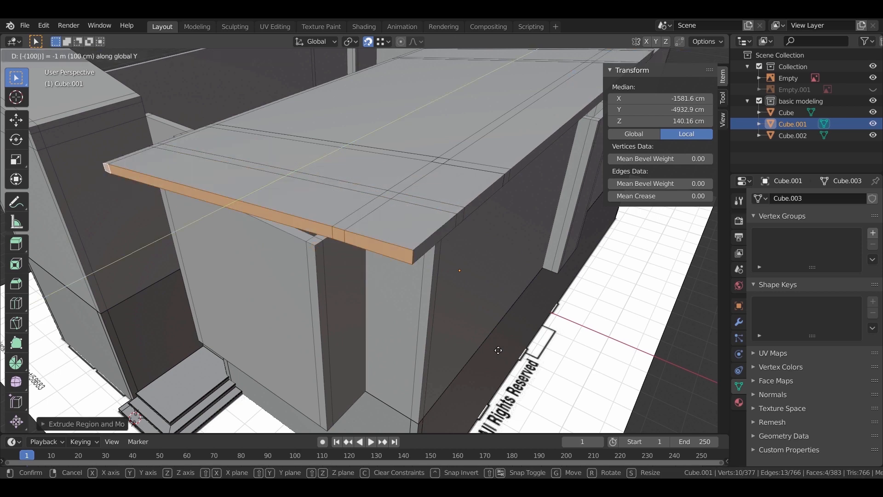
pyautogui.press('Return')
# - Select the top faces of the low recessed walls beneath the roof's front and extrude them upward to a local height of 148 cm
pyautogui.moveTo(498, 350); pyautogui.dragTo(393, 199, button='middle')
pyautogui.click(392, 198)
pyautogui.scroll(3, 390, 187)
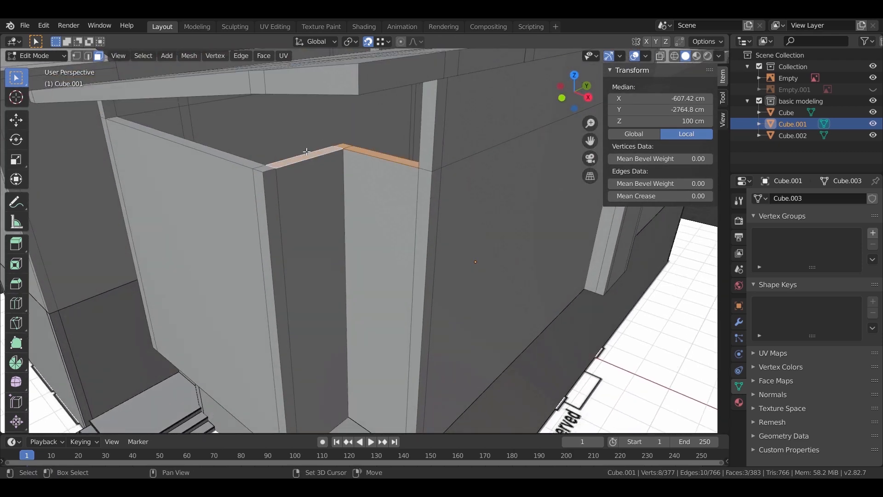
pyautogui.moveTo(249, 162); pyautogui.dragTo(287, 220, button='middle')
pyautogui.moveTo(253, 244); pyautogui.dragTo(234, 189, button='middle')
pyautogui.keyDown('shift'); pyautogui.moveTo(203, 92); pyautogui.dragTo(256, 223, button='middle'); pyautogui.keyUp('shift')
pyautogui.moveTo(360, 240); pyautogui.dragTo(306, 312, button='middle')
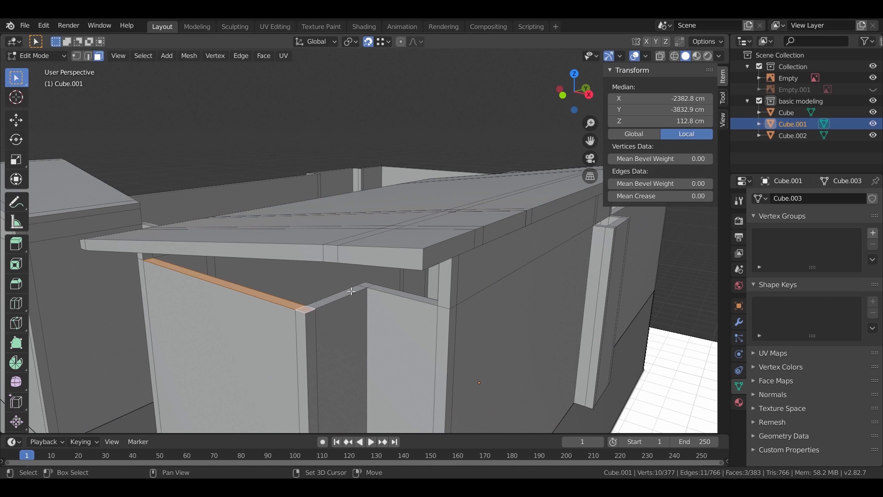
pyautogui.moveTo(386, 293); pyautogui.dragTo(423, 203, button='middle')
pyautogui.press('e')
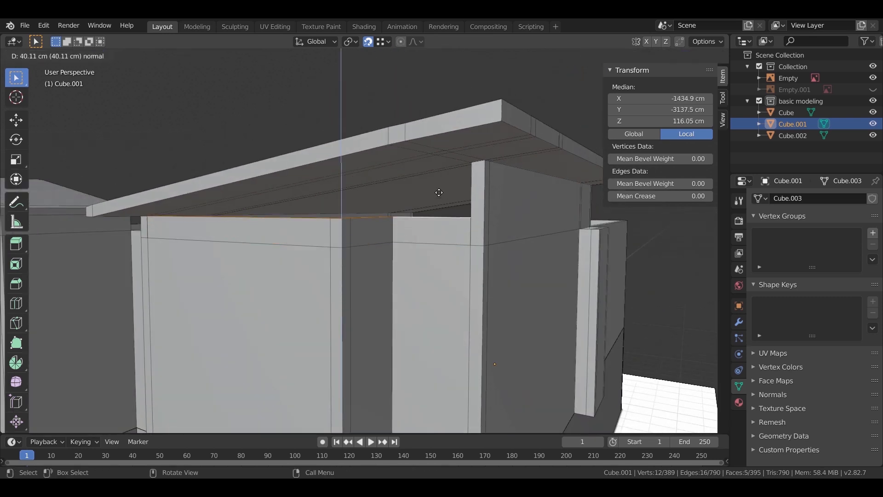
pyautogui.click(435, 156)
# - In an x-ray front view, lower the raised wall's top vertices at the roof's low end to a local height of 117.5 cm
pyautogui.moveTo(435, 156); pyautogui.dragTo(333, 222, button='middle')
pyautogui.hotkey('alt', 'z')
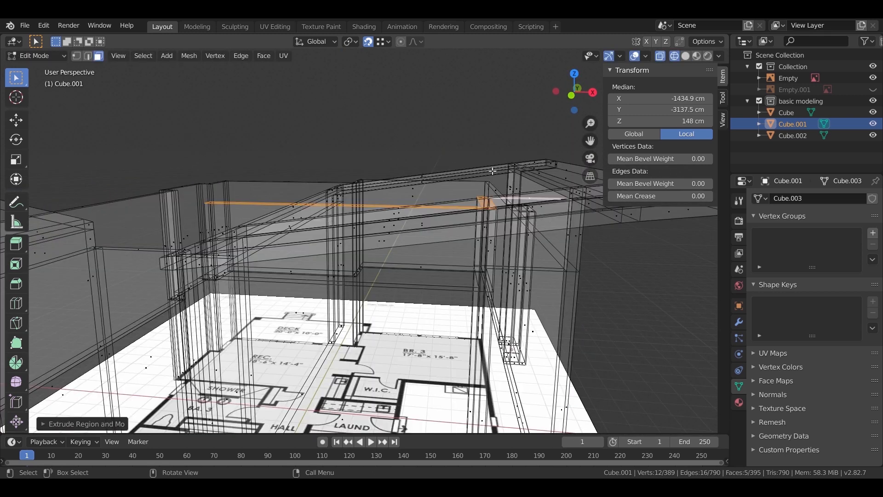
pyautogui.click(78, 56)
pyautogui.press('KP_1')
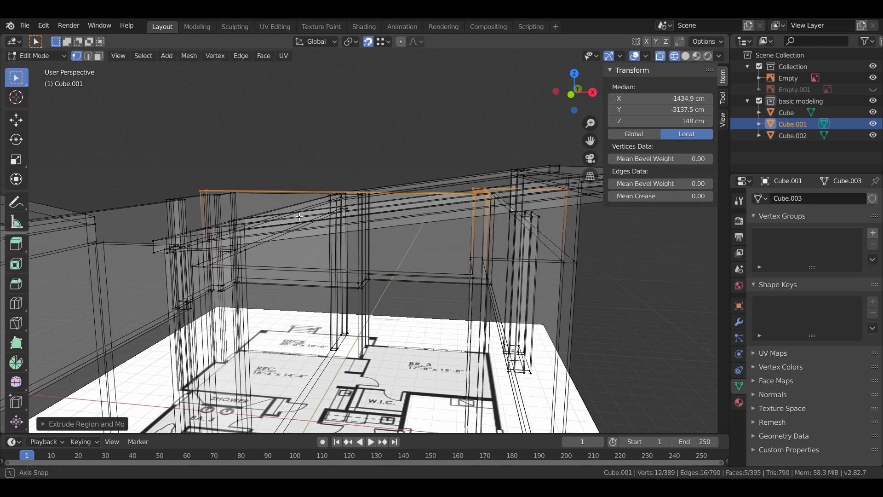
pyautogui.scroll(4, 381, 180)
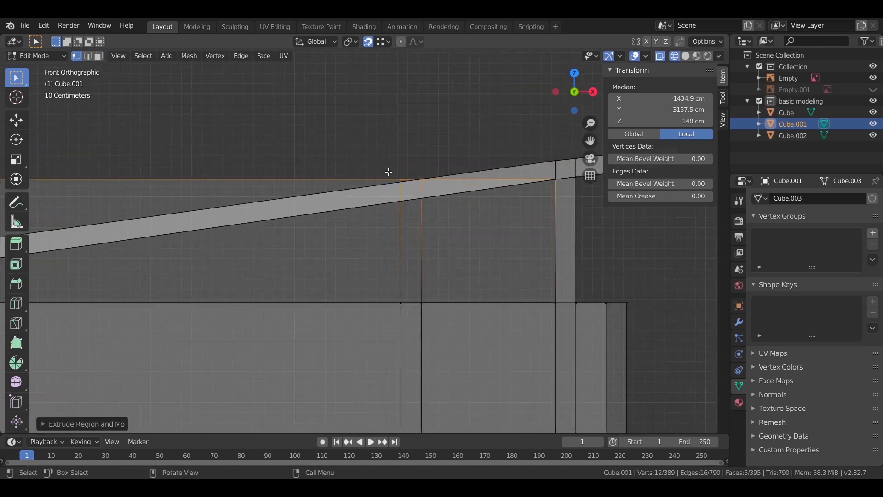
pyautogui.moveTo(166, 170); pyautogui.dragTo(214, 191)
pyautogui.press('g')
pyautogui.press('z')
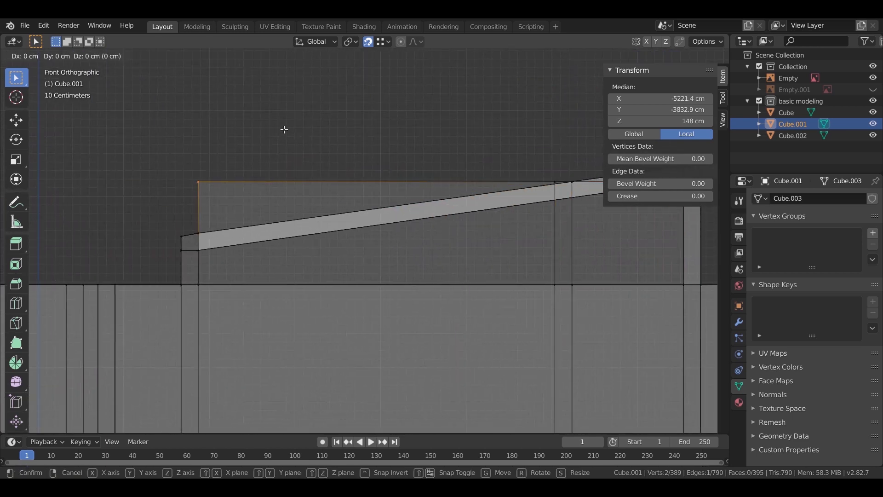
pyautogui.click(273, 194)
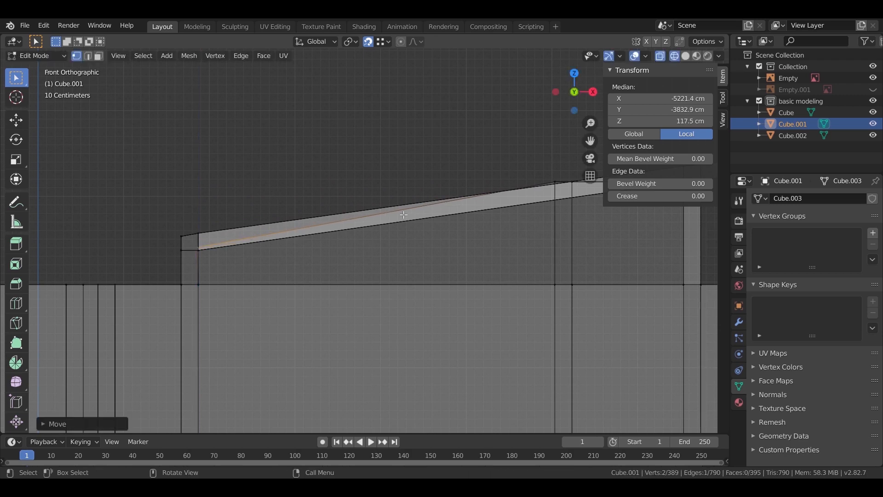
# - Select the top vertices at the middle corner of the raised walls and lower them along Z to a local height of about 142 cm
pyautogui.keyDown('shift'); pyautogui.moveTo(509, 157); pyautogui.dragTo(353, 191, button='middle'); pyautogui.keyUp('shift')
pyautogui.moveTo(442, 234); pyautogui.dragTo(442, 233)
pyautogui.moveTo(442, 233); pyautogui.dragTo(405, 246, button='middle')
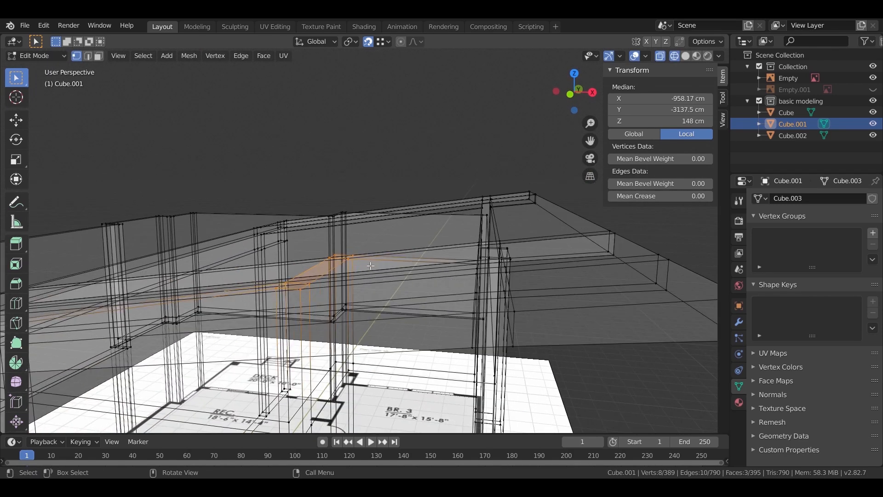
pyautogui.click(445, 268)
pyautogui.moveTo(366, 260); pyautogui.dragTo(382, 263, button='middle')
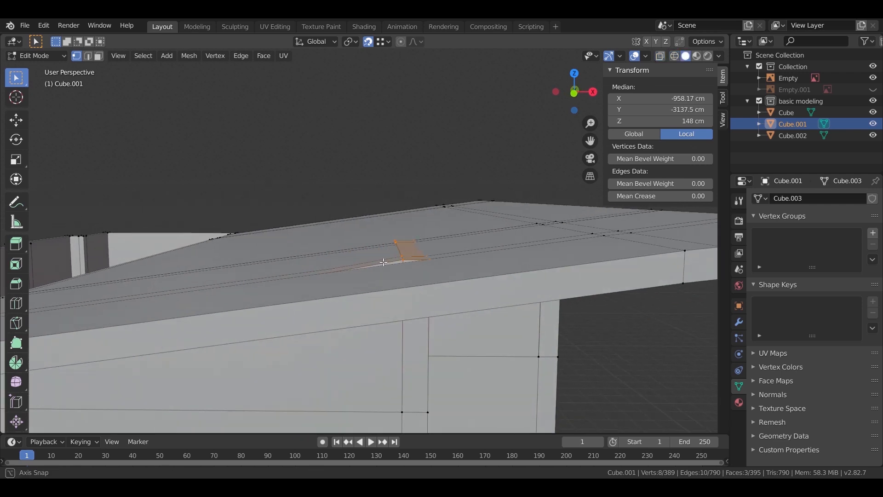
pyautogui.press('KP_1')
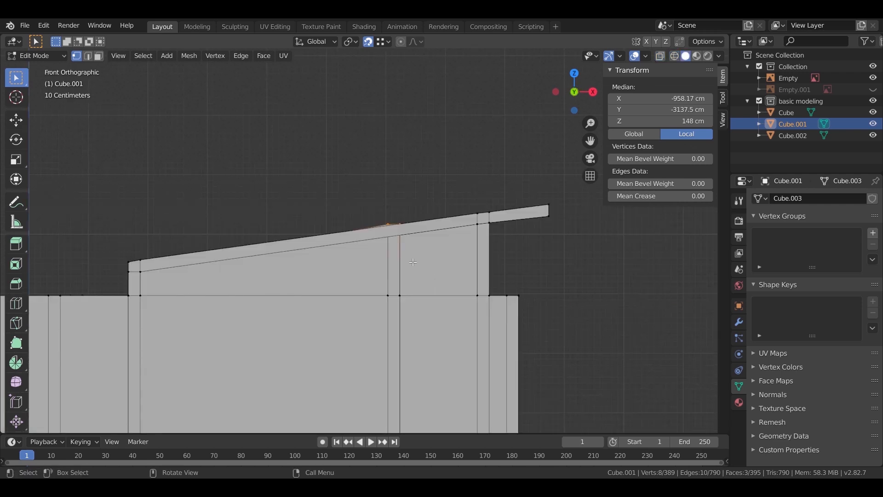
pyautogui.scroll(3, 437, 241)
pyautogui.press('g')
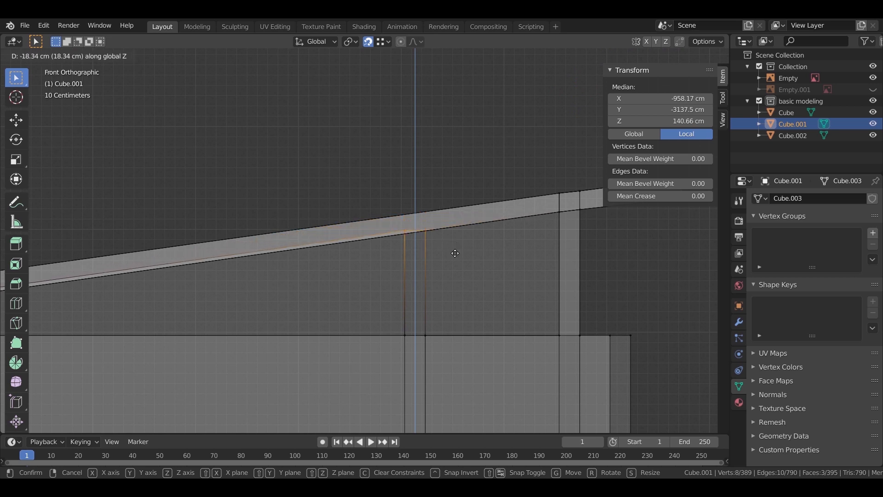
pyautogui.click(447, 242)
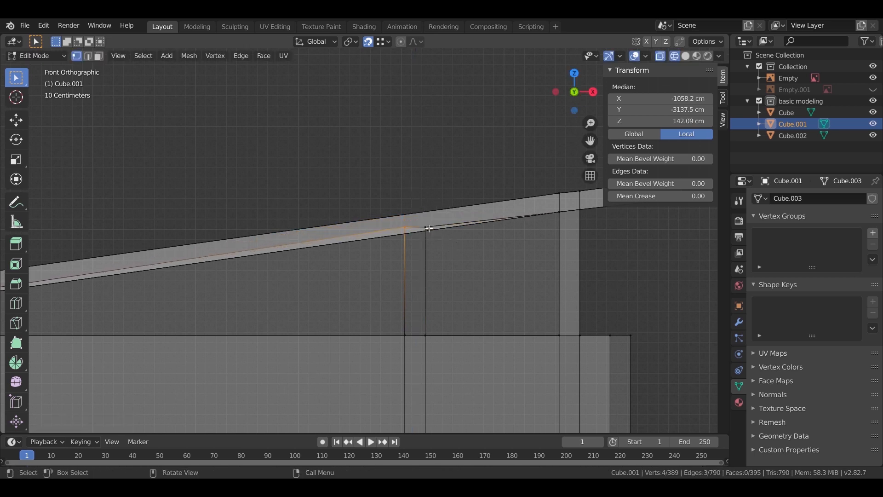
# - Lower the middle corner's vertices nearer the low end to a local height of 141 cm and the low-end vertices to about 117.2 cm
pyautogui.press('g')
pyautogui.press('z')
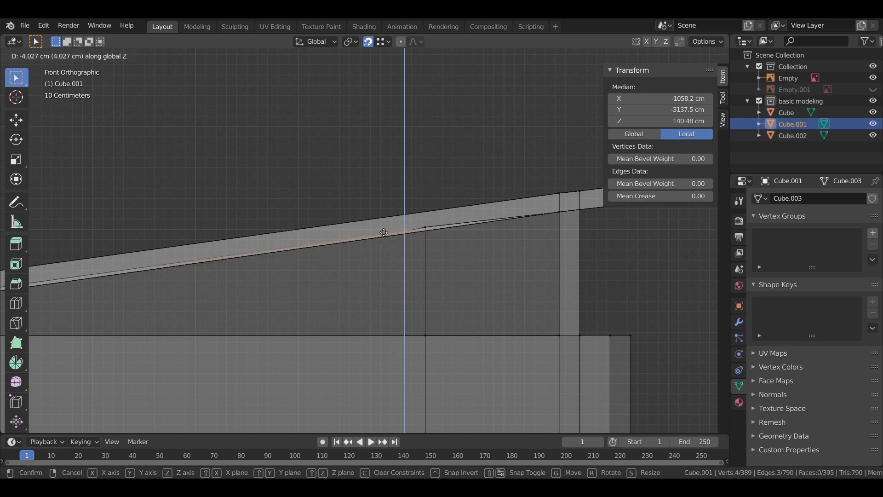
pyautogui.click(378, 222)
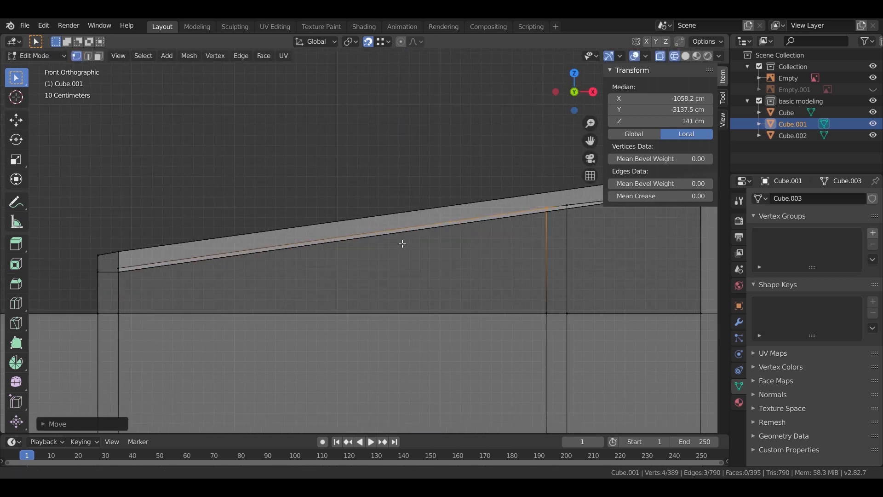
pyautogui.keyDown('ctrl'); pyautogui.hscroll(-5, 403, 242); pyautogui.keyUp('ctrl')
pyautogui.press('g')
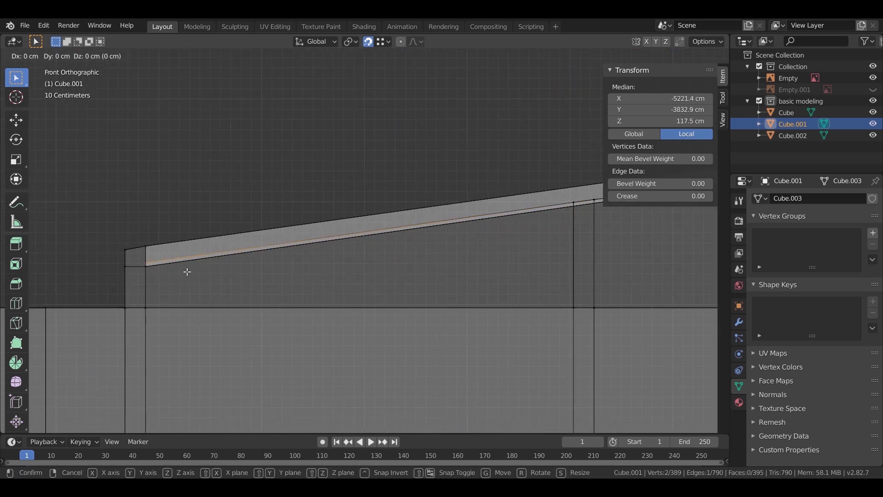
pyautogui.click(187, 274)
# - Examine the fit between the raised front walls and the roof's underside in solid shading
pyautogui.moveTo(243, 286); pyautogui.dragTo(267, 282, button='middle')
pyautogui.press('z')
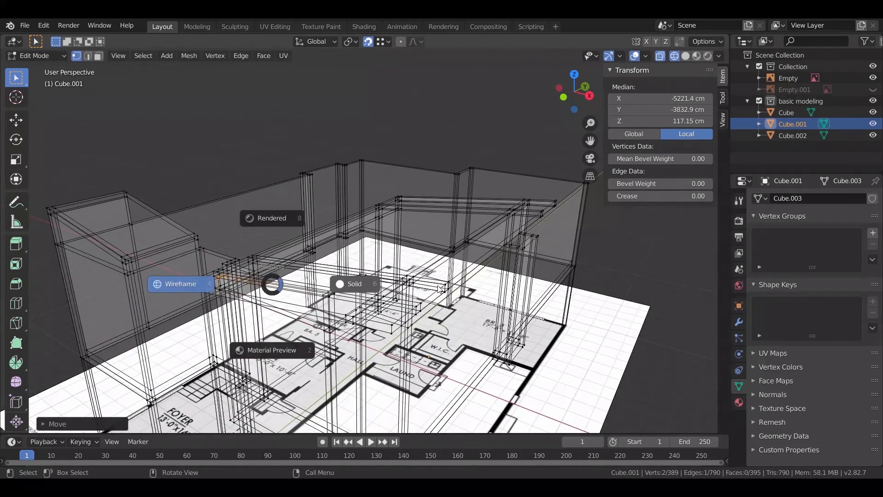
pyautogui.click(338, 319)
pyautogui.moveTo(338, 320); pyautogui.dragTo(377, 304, button='middle')
pyautogui.scroll(6, 414, 285)
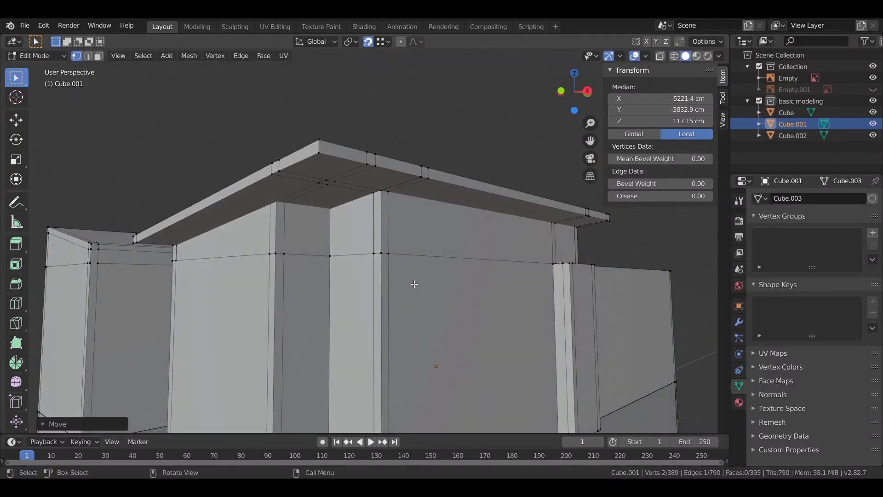
pyautogui.moveTo(419, 290); pyautogui.dragTo(392, 210, button='middle')
pyautogui.scroll(3, 335, 297)
pyautogui.scroll(2, 341, 205)
pyautogui.press('Tab')
pyautogui.press('Tab')
# - Add a horizontal loop cut around the upper floor walls, slide it to their top edge and move it down 20 cm
pyautogui.moveTo(206, 195); pyautogui.dragTo(341, 251, button='middle')
pyautogui.click(330, 247)
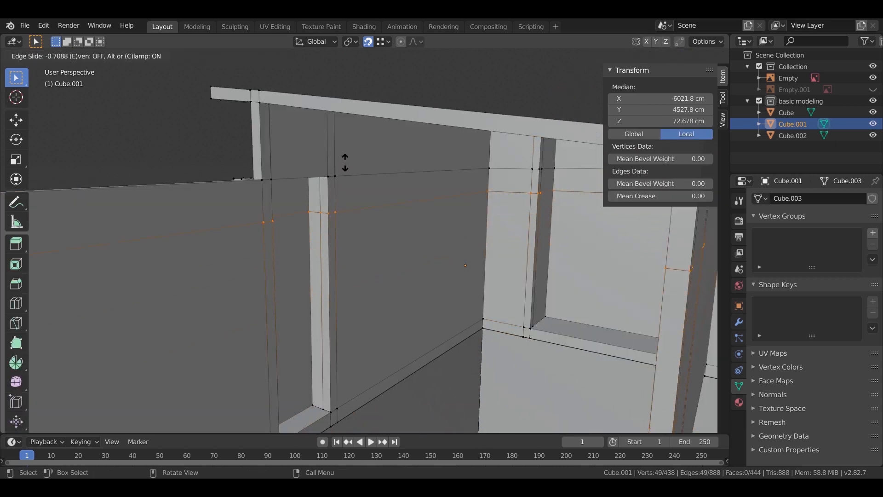
pyautogui.click(348, 129)
pyautogui.write('gz20-')
pyautogui.press('Return')
pyautogui.scroll(4, 290, 184)
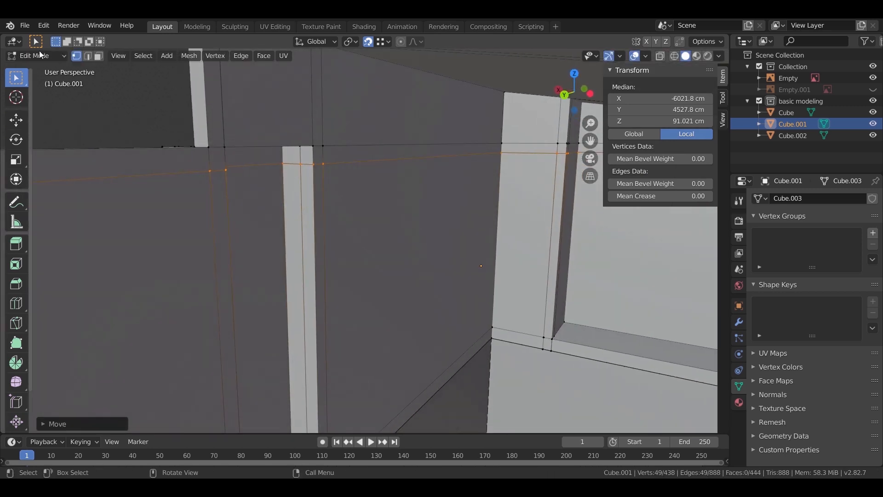
# - Select the narrow wall-end faces above the new loop on both sides of the wall opening and bridge them
pyautogui.click(99, 55)
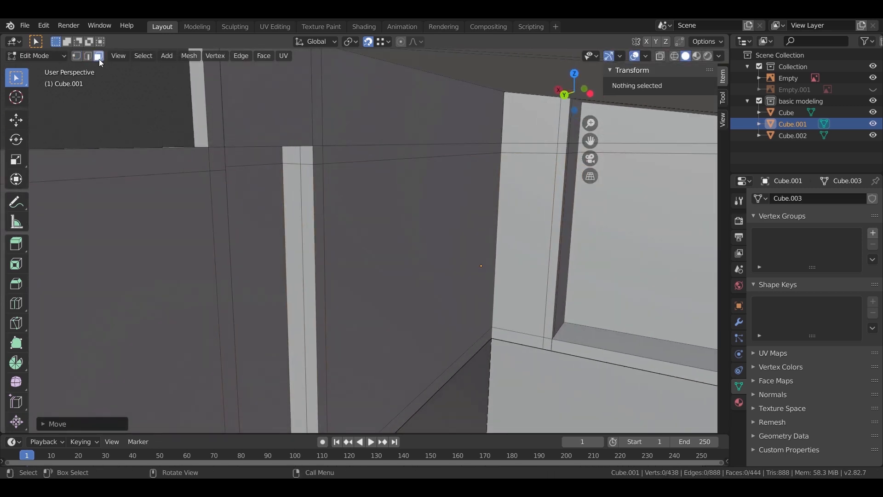
pyautogui.click(289, 153)
pyautogui.keyDown('shift'); pyautogui.click(307, 156); pyautogui.keyUp('shift')
pyautogui.scroll(5, 307, 157)
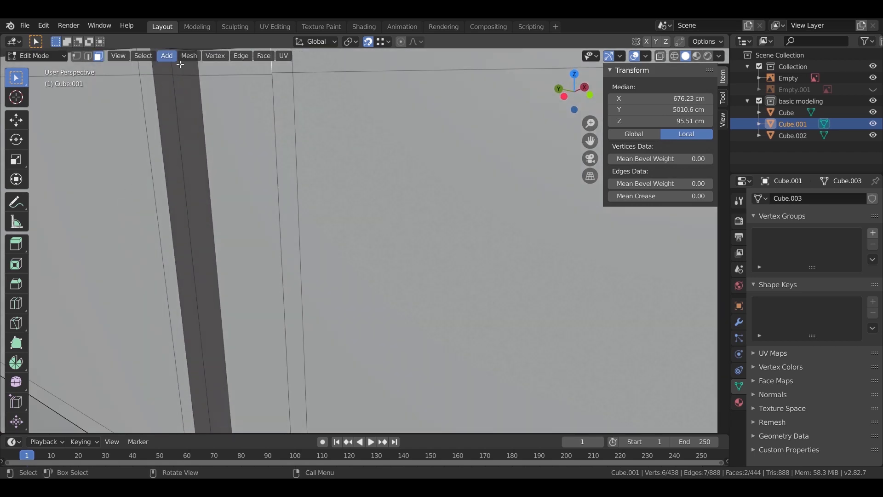
pyautogui.rightClick(155, 74)
pyautogui.click(152, 130)
pyautogui.press('Tab')
# - Select the exposed end faces of the smaller front block's roof and side wall and extrude them towards the house's rear
pyautogui.moveTo(208, 157); pyautogui.dragTo(352, 242, button='middle')
pyautogui.scroll(-5, 351, 242)
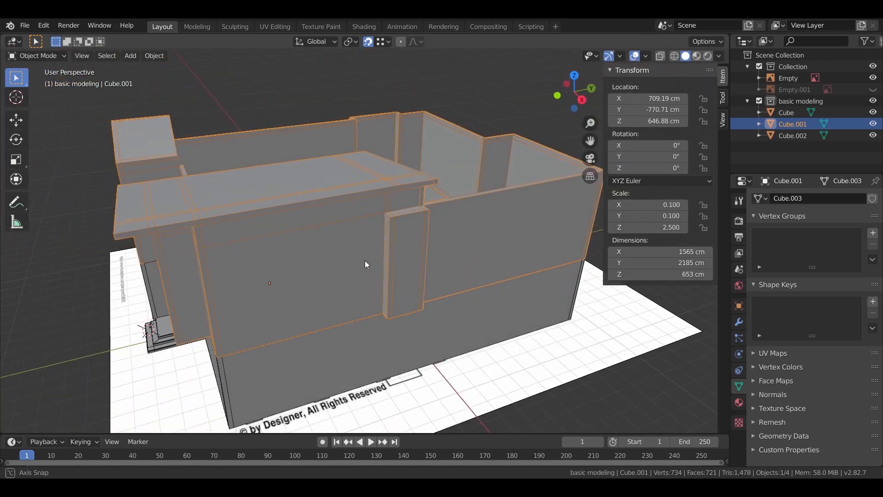
pyautogui.scroll(-5, 383, 266)
pyautogui.moveTo(382, 267); pyautogui.dragTo(324, 230, button='middle')
pyautogui.scroll(6, 324, 231)
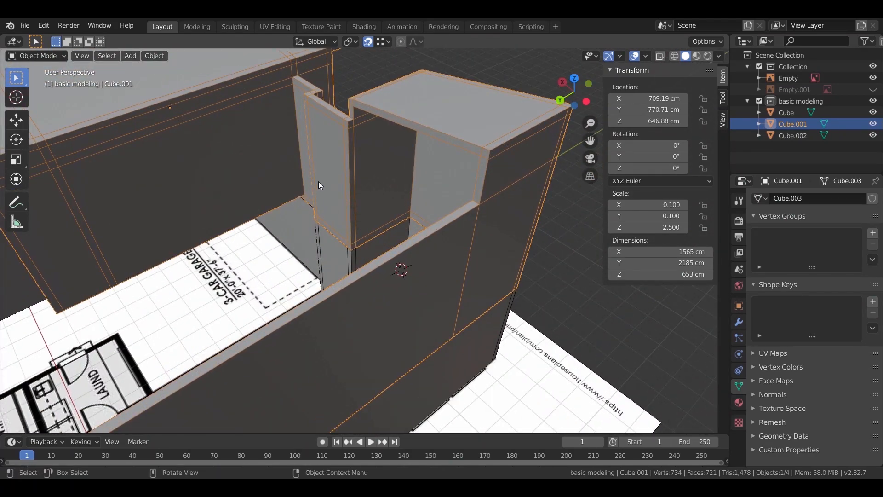
pyautogui.moveTo(320, 184); pyautogui.dragTo(382, 165, button='middle')
pyautogui.scroll(3, 361, 123)
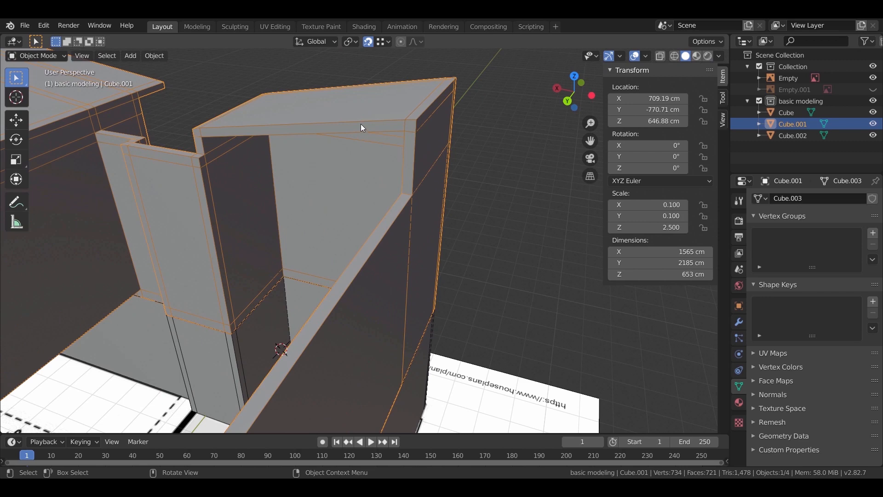
pyautogui.press('Tab')
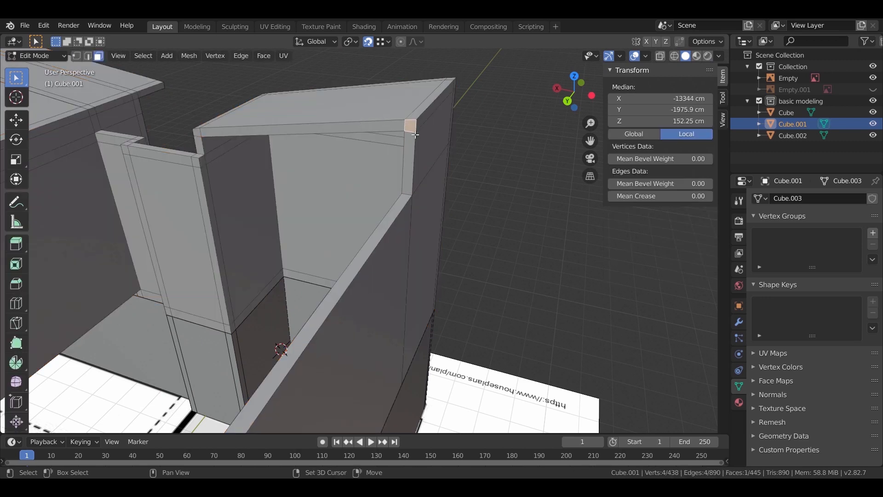
pyautogui.hotkey('alt', 'z')
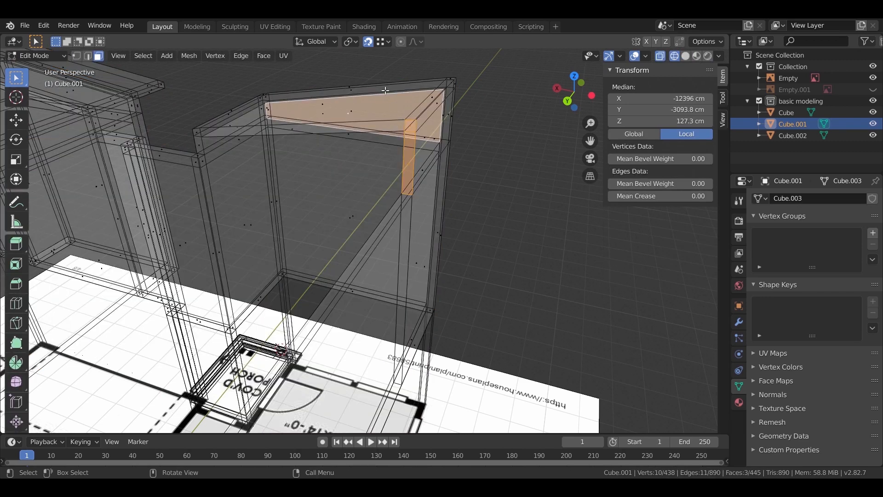
pyautogui.keyDown('shift'); pyautogui.click(385, 118); pyautogui.keyUp('shift')
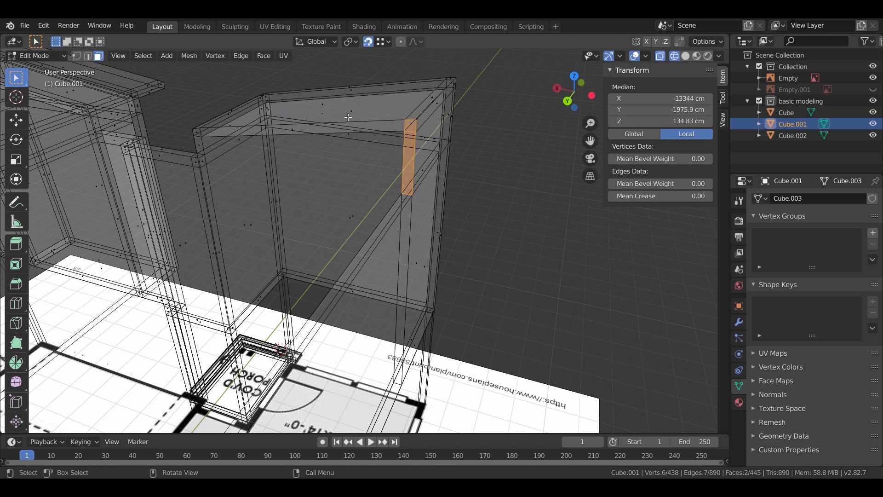
pyautogui.hotkey('alt', 'z')
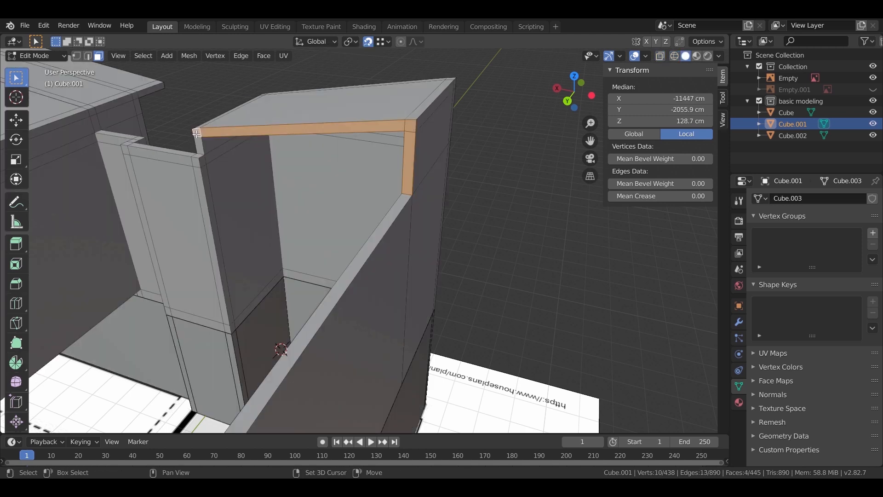
pyautogui.moveTo(302, 169); pyautogui.dragTo(475, 184, button='middle')
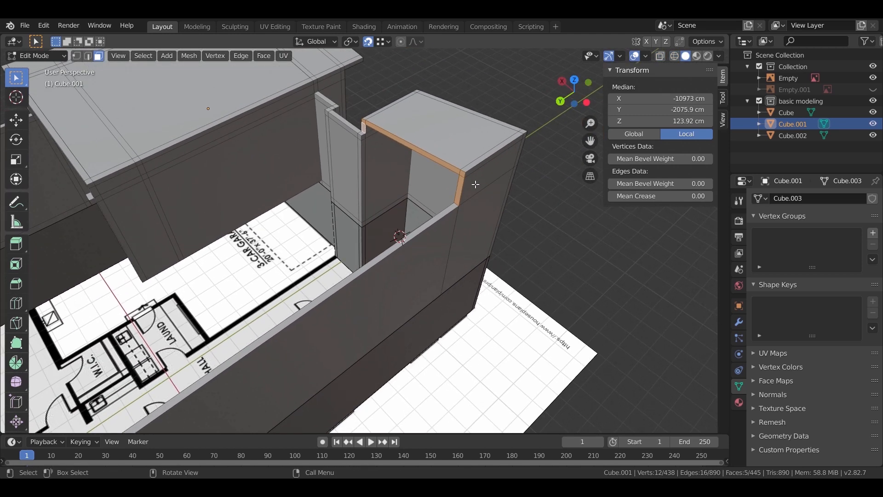
pyautogui.press('e')
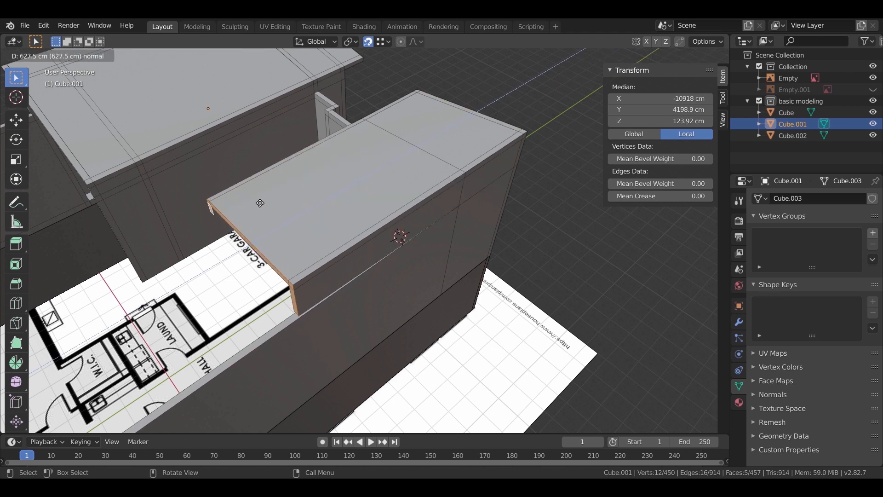
pyautogui.click(141, 160)
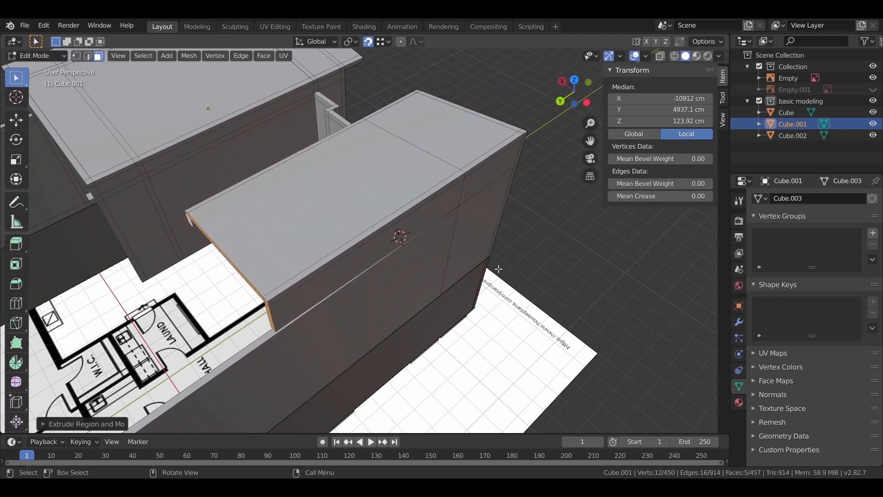
# - Move the extruded end faces back along Y to a local median of about 2614.6 cm, shortening the front block
pyautogui.press('g')
pyautogui.press('y')
pyautogui.click(574, 262)
pyautogui.scroll(-2, 517, 292)
pyautogui.moveTo(519, 309); pyautogui.dragTo(528, 282, button='middle')
pyautogui.press('g')
pyautogui.press('y')
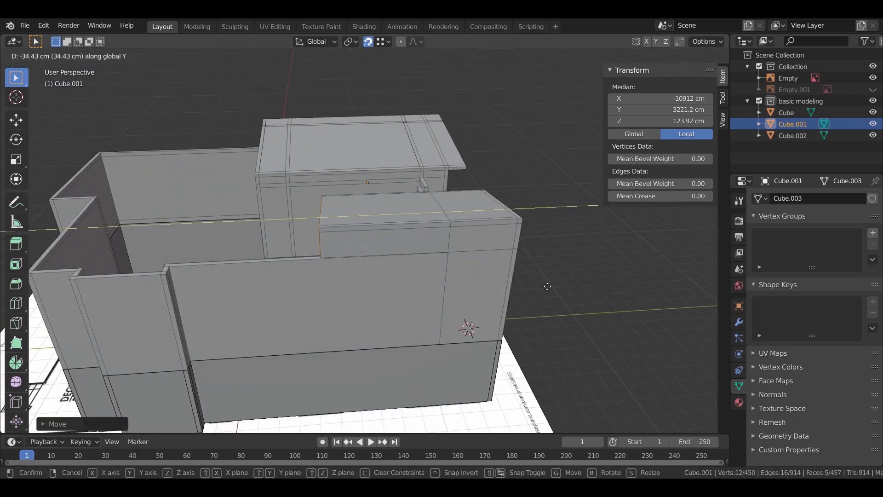
pyautogui.click(601, 268)
# - Extrude the shortened front block's end faces another 20 cm to form the thickness of its end wall
pyautogui.moveTo(566, 273); pyautogui.dragTo(318, 315, button='middle')
pyautogui.scroll(3, 449, 289)
pyautogui.scroll(3, 450, 289)
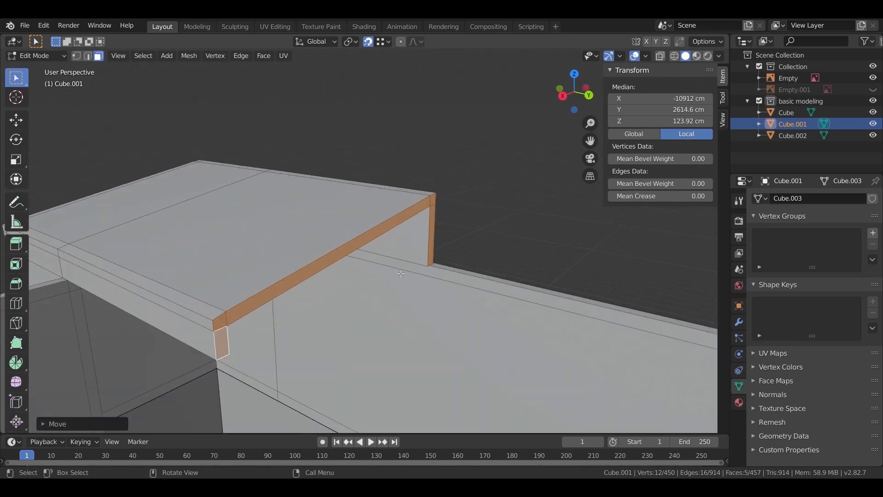
pyautogui.press('e')
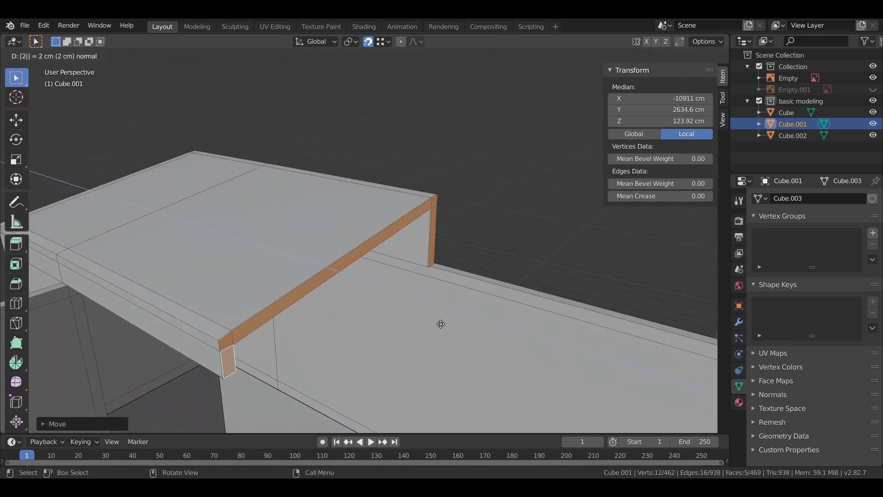
pyautogui.click(441, 325)
# - Select the facing inner side faces beneath the front block's extruded roof end and bridge them into a closed end wall
pyautogui.moveTo(442, 325); pyautogui.dragTo(418, 272, button='middle')
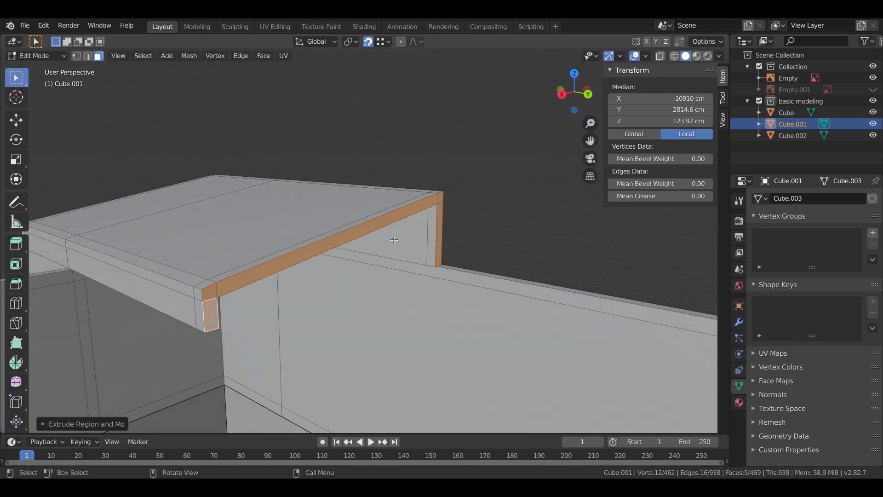
pyautogui.click(429, 236)
pyautogui.moveTo(429, 236); pyautogui.dragTo(448, 145, button='middle')
pyautogui.rightClick(249, 192)
pyautogui.click(250, 199)
# - Select the facing wall-end faces beneath the garage roof's rear edge and bridge them to close that end
pyautogui.scroll(-3, 399, 279)
pyautogui.moveTo(400, 193); pyautogui.dragTo(327, 157, button='middle')
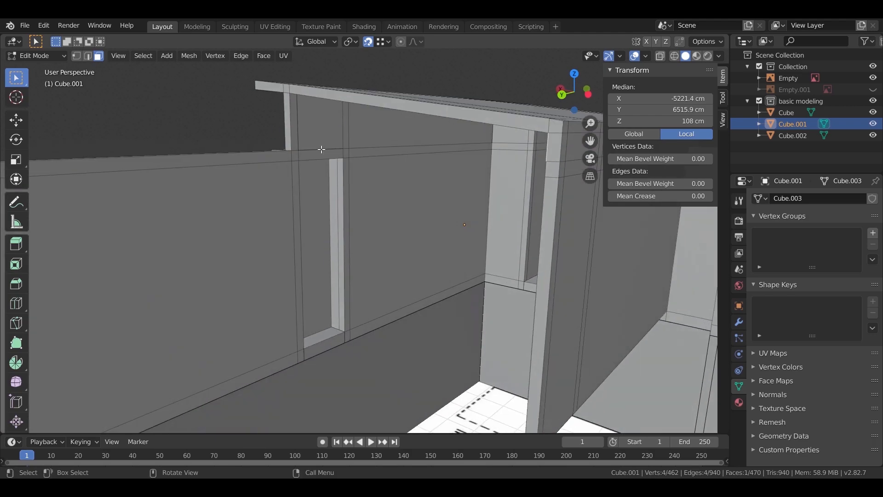
pyautogui.rightClick(296, 135)
pyautogui.click(296, 134)
# - Try to extrude a rear wall's inner top band face inward as a flat roof over the rear rooms
pyautogui.moveTo(295, 133); pyautogui.dragTo(260, 294, button='middle')
pyautogui.click(296, 164)
pyautogui.scroll(-4, 276, 193)
pyautogui.scroll(3, 260, 322)
pyautogui.press('e')
pyautogui.click(215, 364)
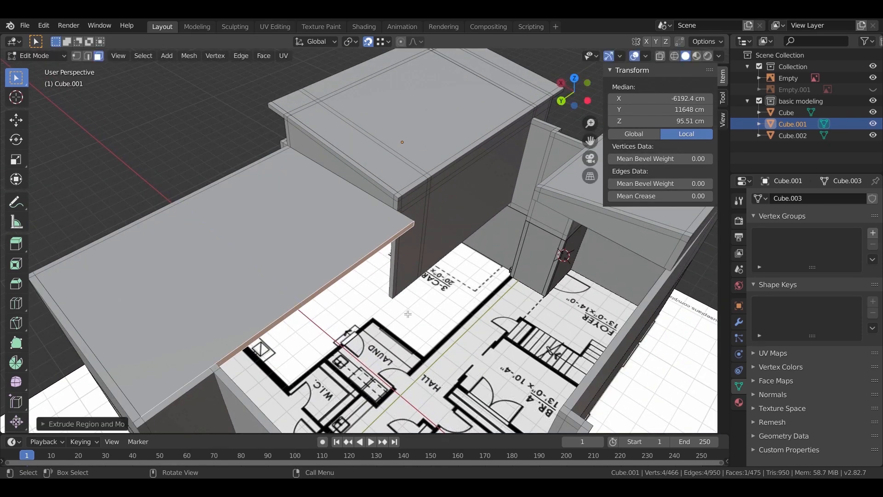
pyautogui.moveTo(262, 354); pyautogui.dragTo(225, 319, button='middle')
pyautogui.hotkey('ctrl', 'z')
# - Extrude the inner top band face of the recessed rear bedroom wall inward to the neighbouring wall corner as a flat roof
pyautogui.moveTo(238, 276); pyautogui.dragTo(397, 219, button='middle')
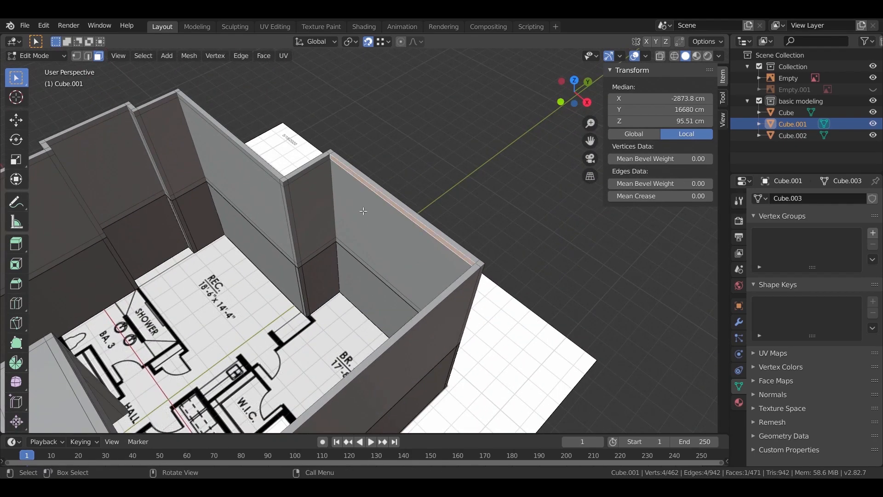
pyautogui.press('e')
pyautogui.click(284, 189)
# - Extrude further inner top band faces to extend the flat roof across the rear rooms between the side walls
pyautogui.moveTo(284, 190); pyautogui.dragTo(539, 292, button='middle')
pyautogui.press('e')
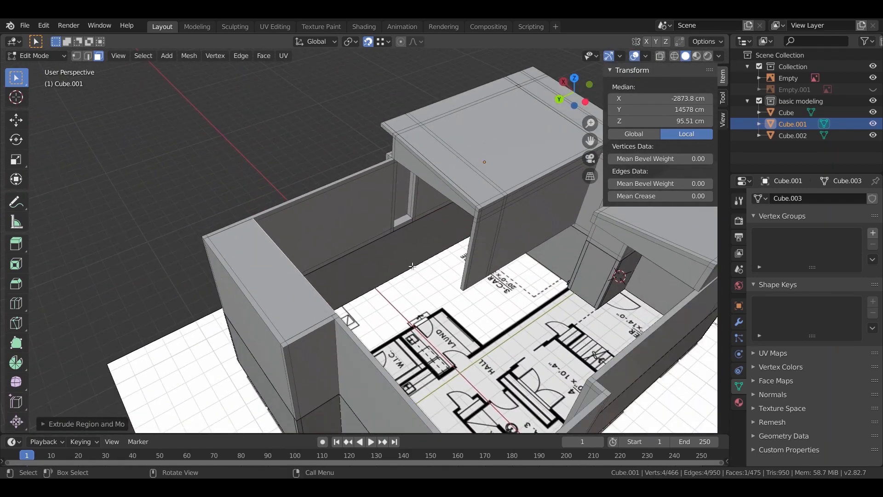
pyautogui.moveTo(456, 276); pyautogui.dragTo(424, 266, button='middle')
pyautogui.press('e')
pyautogui.click(294, 247)
pyautogui.moveTo(294, 247); pyautogui.dragTo(333, 212, button='middle')
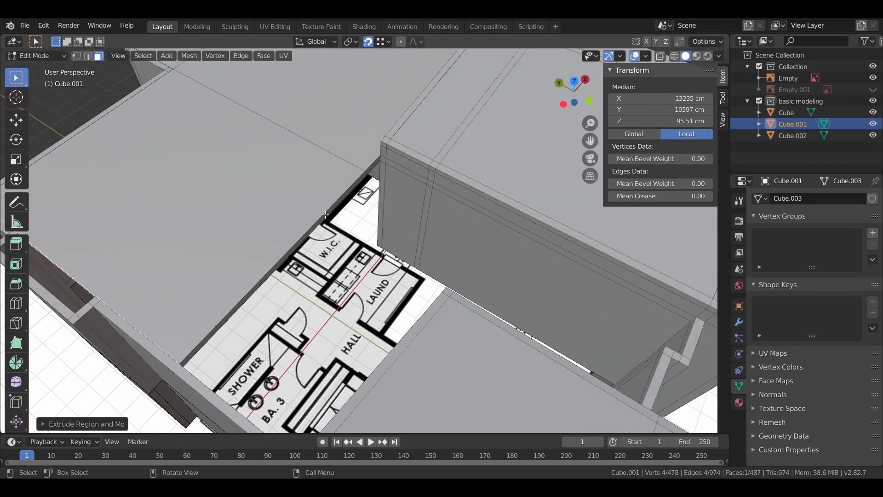
# - Extrude the flat roof's edge 390.1 cm to the front block and the entry wall's top band 469.1 cm to meet it
pyautogui.moveTo(348, 257); pyautogui.dragTo(483, 221, button='middle')
pyautogui.press('e')
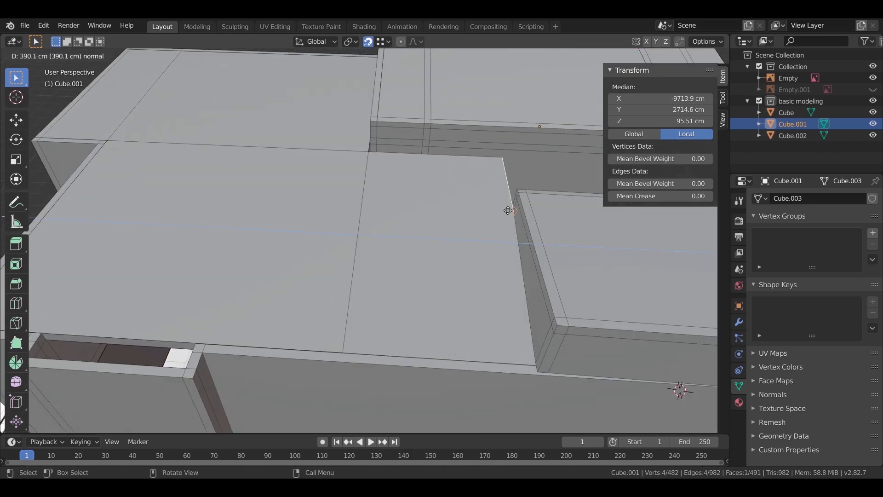
pyautogui.moveTo(471, 270); pyautogui.dragTo(284, 285, button='middle')
pyautogui.moveTo(362, 265); pyautogui.dragTo(351, 177, button='middle')
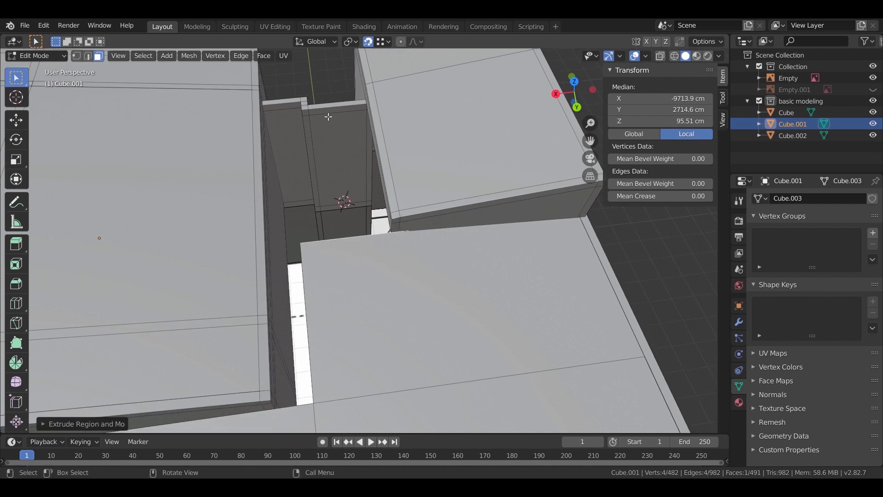
pyautogui.press('e')
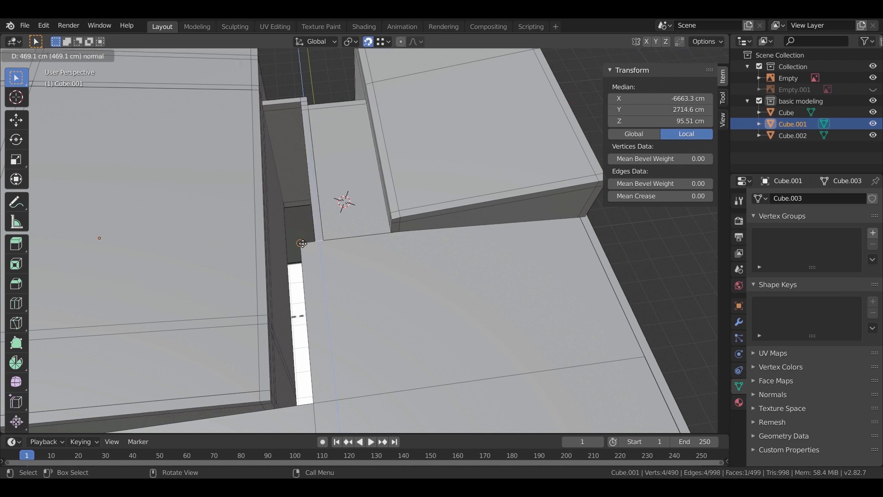
# - Extrude the top band faces along the garage block to close the remaining roof gap, and fill the side wall's recess
pyautogui.moveTo(331, 303); pyautogui.dragTo(433, 239, button='middle')
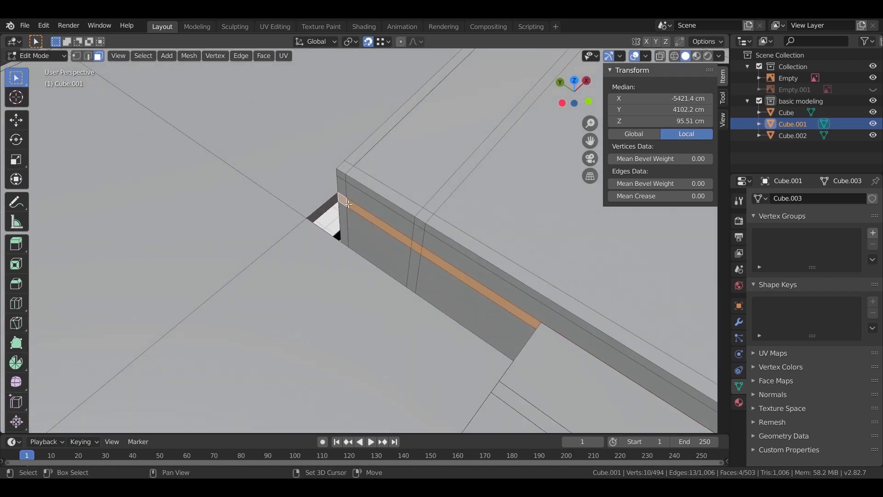
pyautogui.click(312, 214)
pyautogui.moveTo(312, 214); pyautogui.dragTo(465, 152, button='middle')
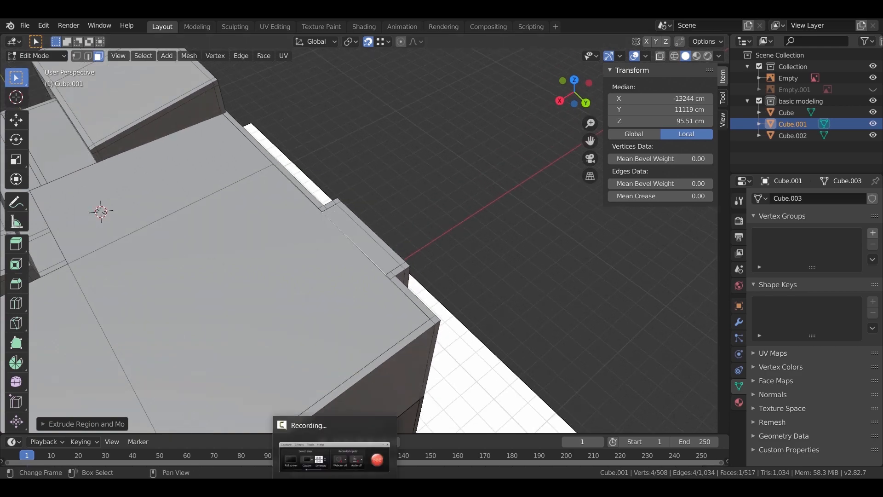
# - Leave mesh editing of the upper floor walls and save the file
pyautogui.scroll(-6, 416, 227)
pyautogui.moveTo(416, 227); pyautogui.dragTo(377, 179, button='middle')
pyautogui.moveTo(479, 249); pyautogui.dragTo(434, 266, button='middle')
pyautogui.rightClick(522, 279)
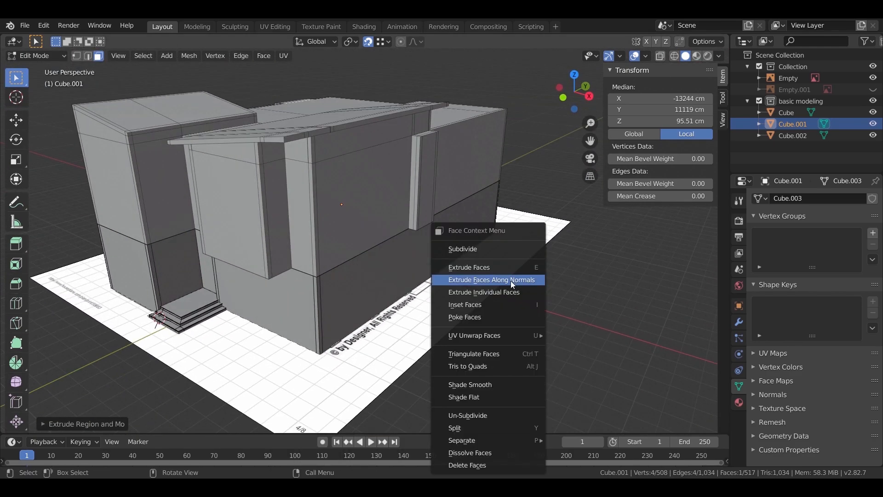
pyautogui.press('Tab')
pyautogui.hotkey('ctrl', 's')
# - Place the 3D cursor above the garage roof in front view and add a plane there as a slope guide
pyautogui.hotkey('alt', 'a')
pyautogui.press('KP_1')
pyautogui.keyDown('shift'); pyautogui.moveTo(449, 109); pyautogui.dragTo(410, 242, button='middle'); pyautogui.keyUp('shift')
pyautogui.scroll(5, 409, 242)
pyautogui.click(16, 97)
pyautogui.hotkey('shift', 'a')
pyautogui.moveTo(271, 112)
pyautogui.click(346, 115)
# - Rotate the plane to about -8.58° around Y, scale it to about 1401 cm and lower it onto the garage roof's slope
pyautogui.scroll(1, 349, 112)
pyautogui.press('r')
pyautogui.press('z')
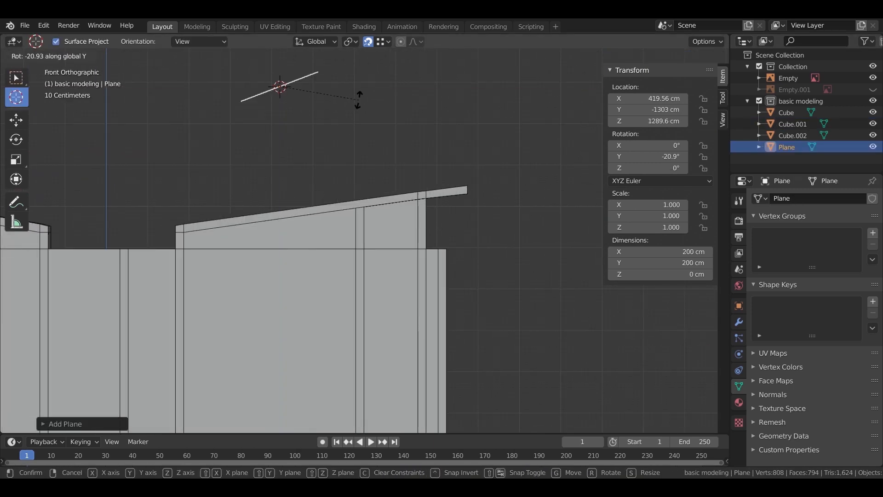
pyautogui.click(363, 121)
pyautogui.press('s')
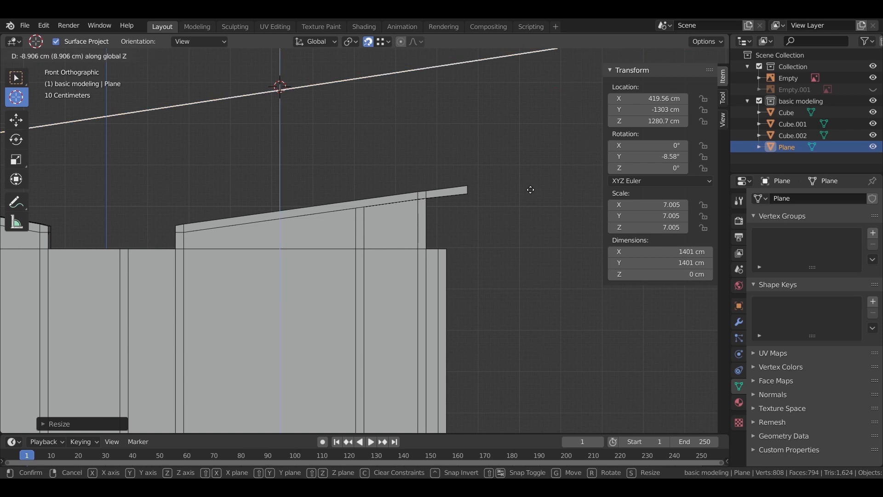
pyautogui.click(540, 264)
# - Edit the upper floor mesh and move the garage roof's top vertices near the low end vertically onto the guide plane's line
pyautogui.click(232, 230)
pyautogui.press('Tab')
pyautogui.scroll(2, 232, 231)
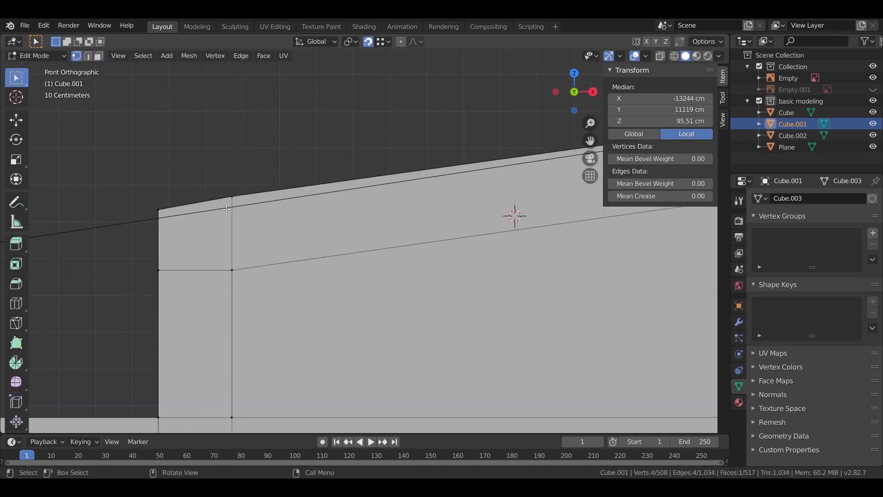
pyautogui.click(232, 185)
pyautogui.moveTo(228, 184); pyautogui.dragTo(253, 217)
pyautogui.press('g')
pyautogui.press('z')
pyautogui.click(179, 242)
# - Move the roof's top vertices above the high-end wall vertically onto the guide plane's line
pyautogui.scroll(-3, 179, 242)
pyautogui.scroll(3, 276, 285)
pyautogui.moveTo(241, 253); pyautogui.dragTo(358, 322)
pyautogui.press('g')
pyautogui.press('z')
pyautogui.click(352, 312)
# - Raise the vertices at the tip of the high-end roof overhang to meet the guide plane's line
pyautogui.moveTo(554, 258); pyautogui.dragTo(604, 291)
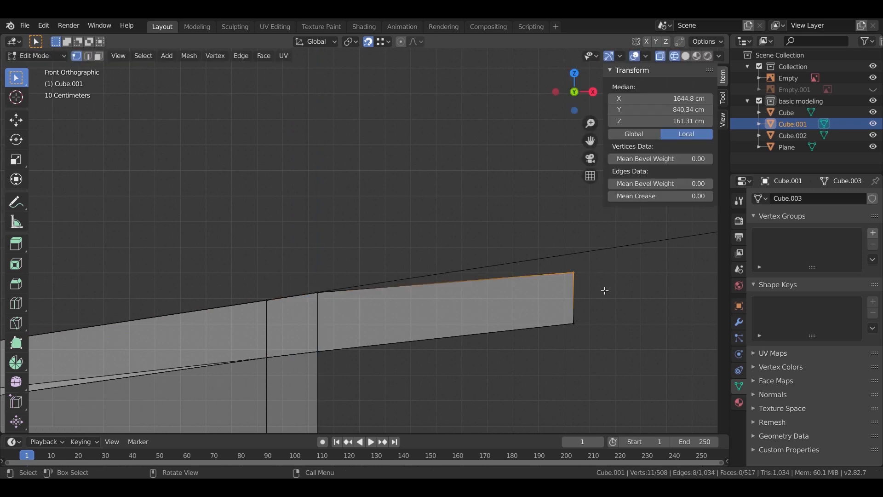
pyautogui.press('g')
pyautogui.press('z')
pyautogui.click(531, 324)
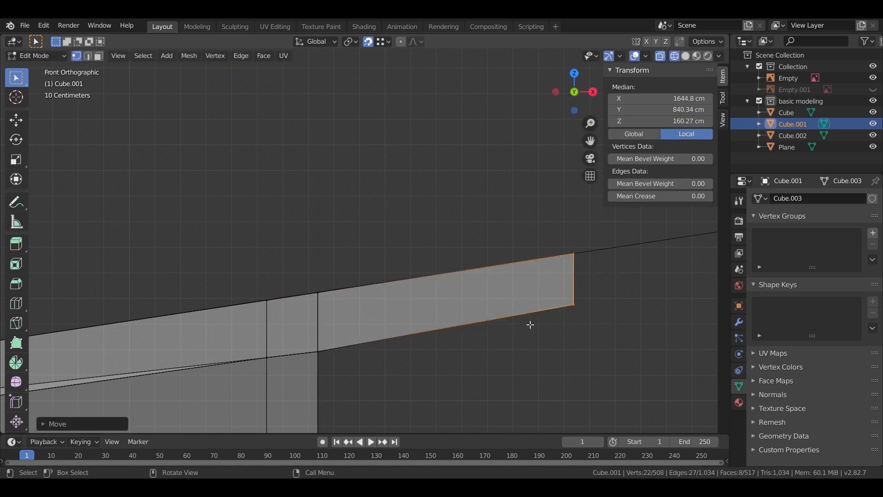
# - Finish adjusting the roof vertices' height along the slope and delete the guide plane
pyautogui.press('g')
pyautogui.press('z')
pyautogui.click(414, 370)
pyautogui.scroll(2, 291, 282)
pyautogui.press('g')
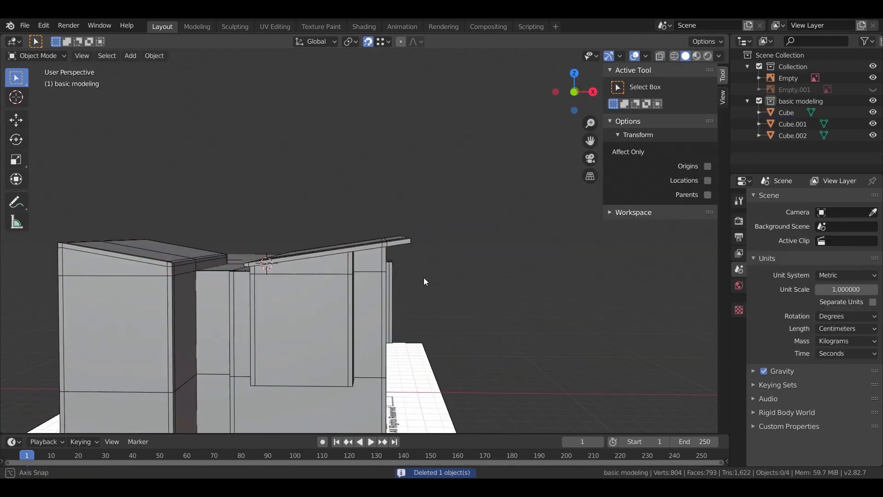
# - Extrude the garage roof's low-end faces outward as an overhang and lower them to continue the roof slope
pyautogui.scroll(3, 424, 277)
pyautogui.scroll(-2, 456, 300)
pyautogui.moveTo(417, 246); pyautogui.dragTo(443, 286, button='middle')
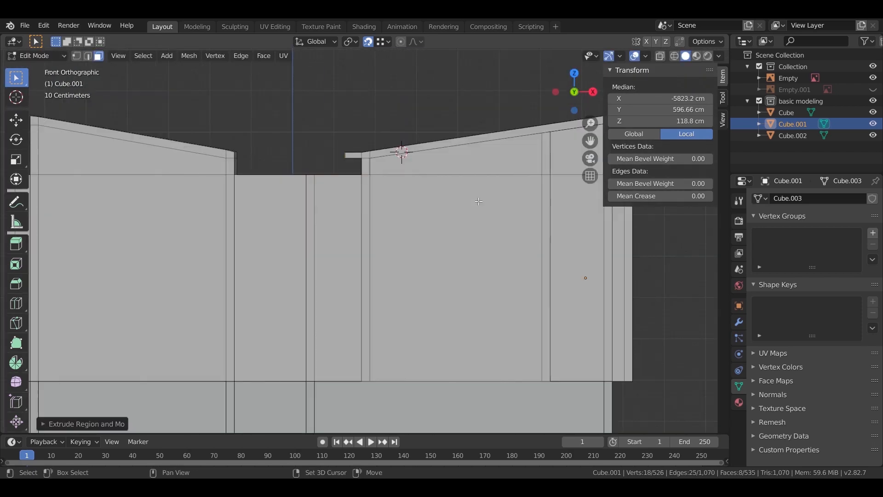
pyautogui.scroll(7, 391, 150)
pyautogui.press('g')
pyautogui.press('z')
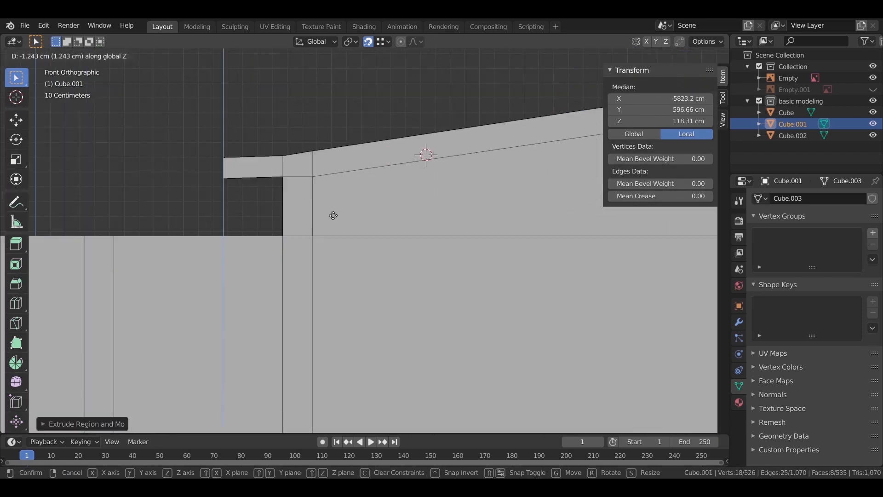
pyautogui.click(330, 203)
# - Move the underside vertices at the low-end wall's outer edge vertically into line with the new overhang's underside
pyautogui.scroll(3, 321, 208)
pyautogui.hotkey('alt', 'z')
pyautogui.click(166, 105)
pyautogui.press('1')
pyautogui.moveTo(137, 149); pyautogui.dragTo(186, 179)
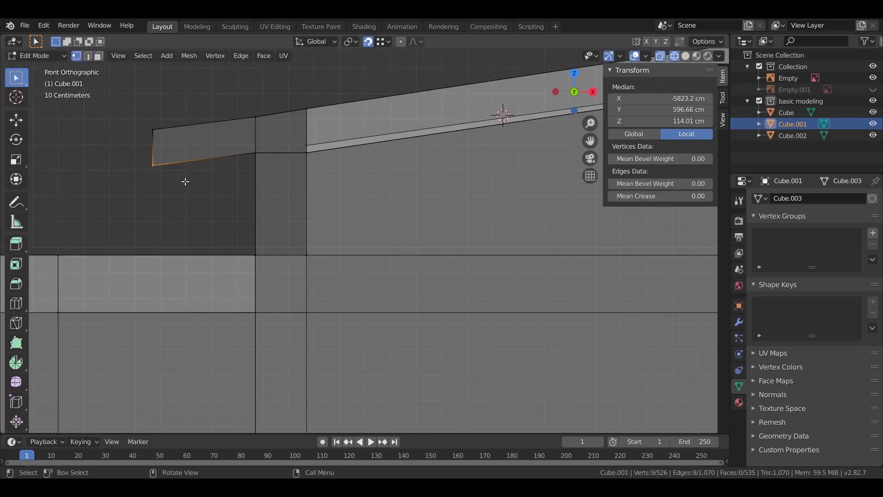
pyautogui.moveTo(237, 140); pyautogui.dragTo(275, 174)
pyautogui.press('g')
pyautogui.press('z')
pyautogui.click(180, 148)
# - Select the underside vertices near the garage roof's high end and move them down 20 cm
pyautogui.scroll(-3, 207, 199)
pyautogui.hotkey('alt', 'z')
pyautogui.keyDown('shift'); pyautogui.moveTo(278, 269); pyautogui.dragTo(348, 264, button='middle'); pyautogui.keyUp('shift')
pyautogui.moveTo(429, 180); pyautogui.dragTo(483, 202)
pyautogui.press('g')
pyautogui.press('z')
pyautogui.rightClick(481, 225)
pyautogui.write('gz20-')
pyautogui.press('Return')
# - Try to snap the underside vertices at the garage roof's high-end wall vertically up to the roof surface
pyautogui.keyDown('shift'); pyautogui.moveTo(175, 212); pyautogui.dragTo(291, 211, button='middle'); pyautogui.keyUp('shift')
pyautogui.scroll(1, 291, 211)
pyautogui.press('g')
pyautogui.press('z')
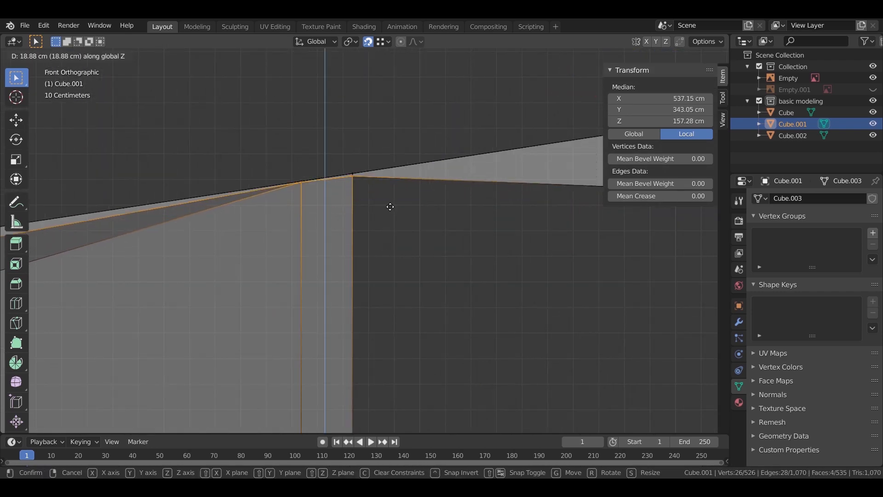
pyautogui.click(392, 206)
pyautogui.scroll(3, 418, 233)
pyautogui.hotkey('ctrl', 'z')
# - Snap the underside vertices at the garage roof's high end vertically to the roof surface and move them down 20 cm
pyautogui.moveTo(267, 212); pyautogui.dragTo(239, 253)
pyautogui.press('g')
pyautogui.press('z')
pyautogui.click(297, 169)
pyautogui.write('gz20-')
pyautogui.press('Return')
# - Select the underside vertices at the garage roof's low-end wall and move them vertically below the roof surface
pyautogui.keyDown('shift'); pyautogui.moveTo(380, 318); pyautogui.dragTo(708, 272, button='middle'); pyautogui.keyUp('shift')
pyautogui.scroll(-7, 355, 264)
pyautogui.scroll(7, 215, 255)
pyautogui.moveTo(299, 217); pyautogui.dragTo(422, 287)
pyautogui.write('gz')
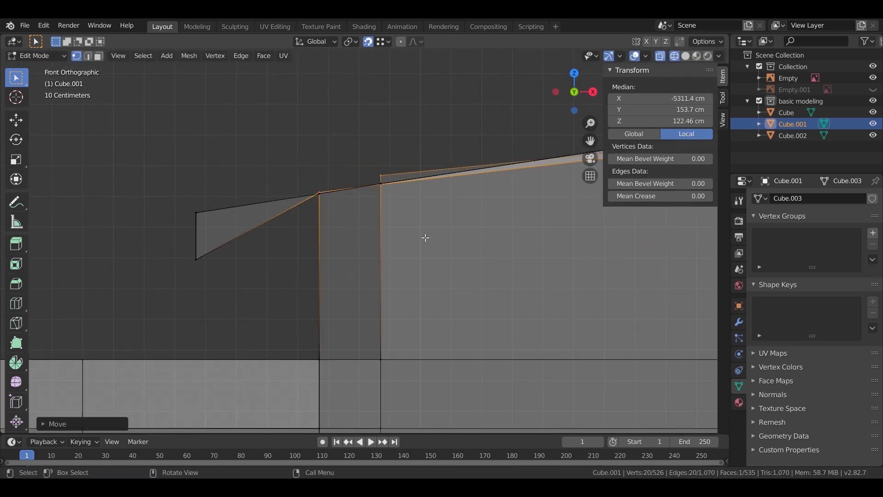
pyautogui.write('3-')
pyautogui.press('Return')
# - Fine-tune the height of the garage roof's remaining underside vertices to follow the slope, and leave Edit Mode
pyautogui.scroll(4, 364, 241)
pyautogui.moveTo(249, 246); pyautogui.dragTo(304, 280)
pyautogui.press('g')
pyautogui.press('z')
pyautogui.click(321, 311)
pyautogui.keyDown('shift'); pyautogui.moveTo(321, 311); pyautogui.dragTo(524, 268, button='middle'); pyautogui.keyUp('shift')
pyautogui.moveTo(249, 198); pyautogui.dragTo(315, 269)
pyautogui.press('g')
pyautogui.press('z')
pyautogui.click(345, 340)
pyautogui.moveTo(345, 340); pyautogui.dragTo(414, 294, button='middle')
pyautogui.hotkey('shift', 'z')
pyautogui.scroll(-5, 471, 269)
pyautogui.press('Tab')
pyautogui.press('KP_1')
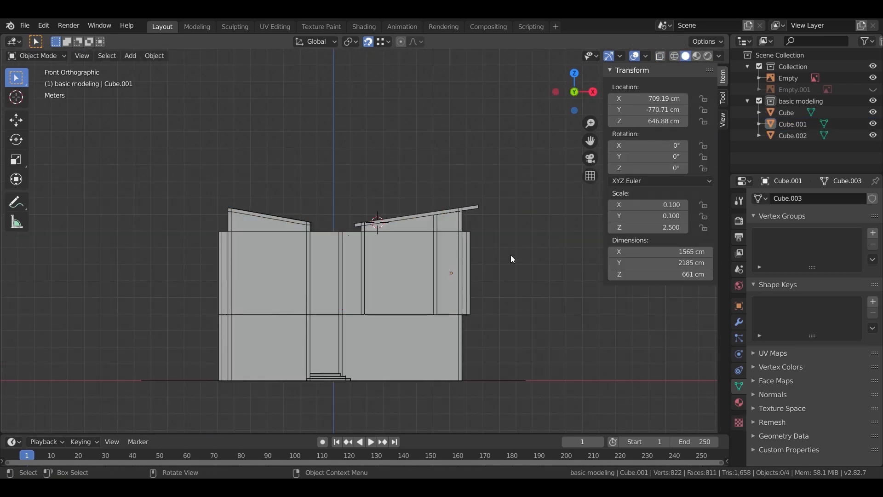
# - Extrude the opposite sloped roof's low-end and high-end side faces outward as overhangs
pyautogui.moveTo(264, 225)
pyautogui.mouseDown(button='middle')
pyautogui.moveTo(239, 233)
pyautogui.moveTo(258, 231)
pyautogui.mouseUp(button='middle')
pyautogui.scroll(5, 239, 233)
pyautogui.press('Tab')
pyautogui.press('3')
pyautogui.click(186, 231)
pyautogui.moveTo(281, 291); pyautogui.dragTo(437, 253, button='middle')
pyautogui.press('e')
pyautogui.click(327, 276)
pyautogui.click(438, 225)
pyautogui.keyDown('ctrl'); pyautogui.click(152, 178); pyautogui.keyUp('ctrl')
pyautogui.press('e')
pyautogui.click(243, 230)
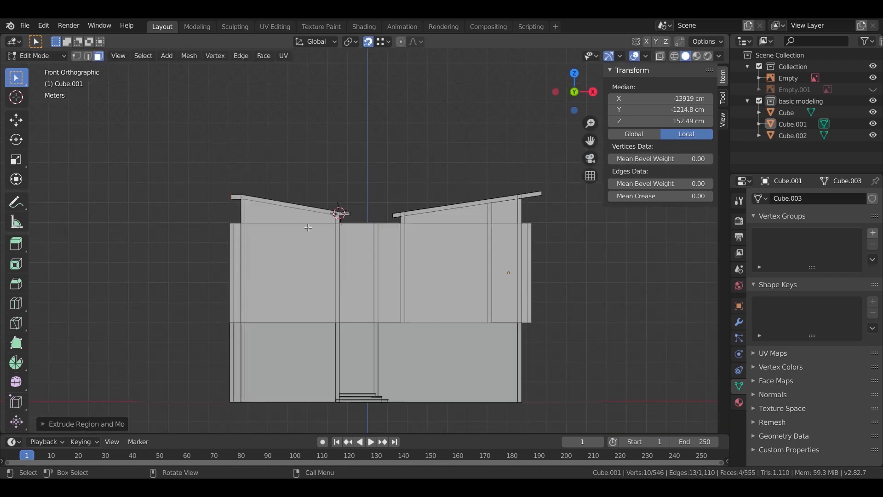
# - Select the outer vertices of the opposite roof's low-end overhang and lower them to continue the slope
pyautogui.keyDown('shift'); pyautogui.moveTo(345, 264); pyautogui.dragTo(366, 291, button='middle'); pyautogui.keyUp('shift')
pyautogui.scroll(12, 367, 291)
pyautogui.hotkey('shift', 'z')
pyautogui.press('1')
pyautogui.keyDown('shift'); pyautogui.moveTo(464, 208); pyautogui.dragTo(414, 187, button='middle'); pyautogui.keyUp('shift')
pyautogui.moveTo(414, 188); pyautogui.dragTo(455, 233)
pyautogui.scroll(-7, 396, 236)
pyautogui.hotkey('shift', 'z')
pyautogui.moveTo(396, 236)
pyautogui.mouseDown(button='middle')
pyautogui.moveTo(469, 256)
pyautogui.moveTo(437, 239)
pyautogui.mouseUp(button='middle')
pyautogui.press('1')
pyautogui.scroll(-3, 417, 220)
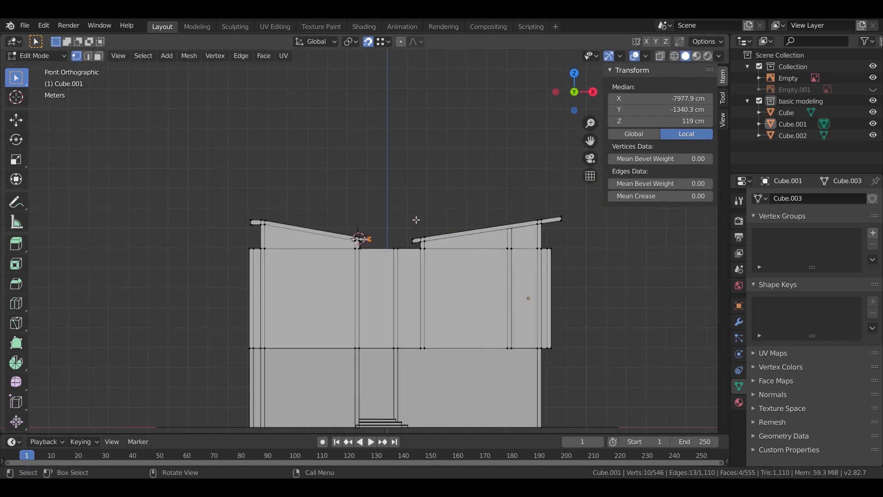
pyautogui.scroll(15, 416, 220)
pyautogui.press('g')
pyautogui.press('z')
pyautogui.click(483, 252)
# - Select the outer vertices of the opposite roof's high-end overhang and raise them to continue the slope
pyautogui.scroll(-7, 483, 252)
pyautogui.keyDown('shift'); pyautogui.moveTo(115, 120); pyautogui.dragTo(446, 113, button='middle'); pyautogui.keyUp('shift')
pyautogui.moveTo(134, 113); pyautogui.dragTo(179, 209)
pyautogui.hotkey('shift', 'z')
pyautogui.moveTo(281, 129); pyautogui.dragTo(334, 239)
pyautogui.press('g')
pyautogui.press('z')
pyautogui.click(336, 232)
pyautogui.hotkey('shift', 'z')
pyautogui.scroll(-5, 374, 181)
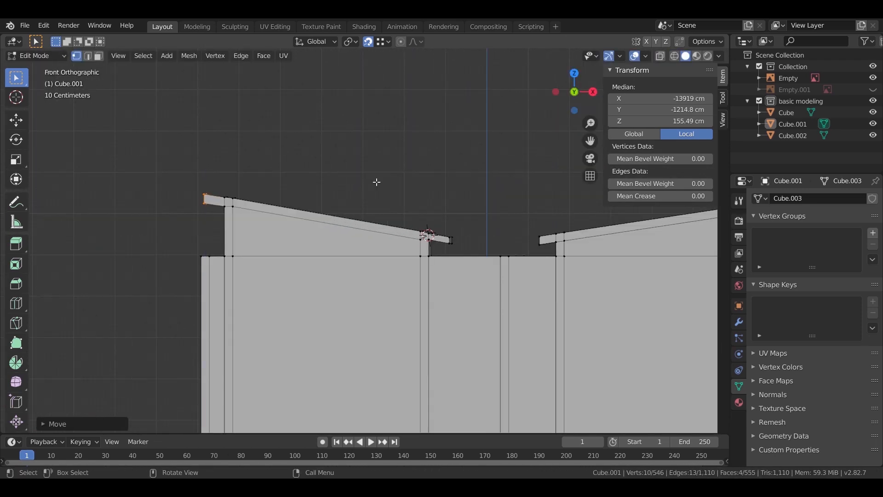
pyautogui.scroll(5, 376, 183)
pyautogui.press('Tab')
pyautogui.press('Tab')
pyautogui.hotkey('shift', 'z')
pyautogui.press('Tab')
pyautogui.hotkey('shift', 'z')
# - Undo the overhang edits on the opposite sloped roof, back to the selected high-end side faces
pyautogui.scroll(-2, 360, 140)
pyautogui.keyDown('shift'); pyautogui.moveTo(348, 251); pyautogui.dragTo(273, 185, button='middle'); pyautogui.keyUp('shift')
pyautogui.moveTo(404, 287)
pyautogui.mouseDown(button='middle')
pyautogui.moveTo(417, 294)
pyautogui.moveTo(391, 290)
pyautogui.moveTo(411, 276)
pyautogui.mouseUp(button='middle')
pyautogui.scroll(5, 410, 213)
pyautogui.hotkey('ctrl', 'z')
pyautogui.hotkey('ctrl', 'z')
pyautogui.hotkey('ctrl', 'z')
pyautogui.moveTo(410, 213); pyautogui.dragTo(348, 282, button='middle')
pyautogui.hotkey('ctrl', 'shift', 'z')
pyautogui.hotkey('ctrl', 'shift', 'z')
pyautogui.hotkey('ctrl', 'shift', 'z')
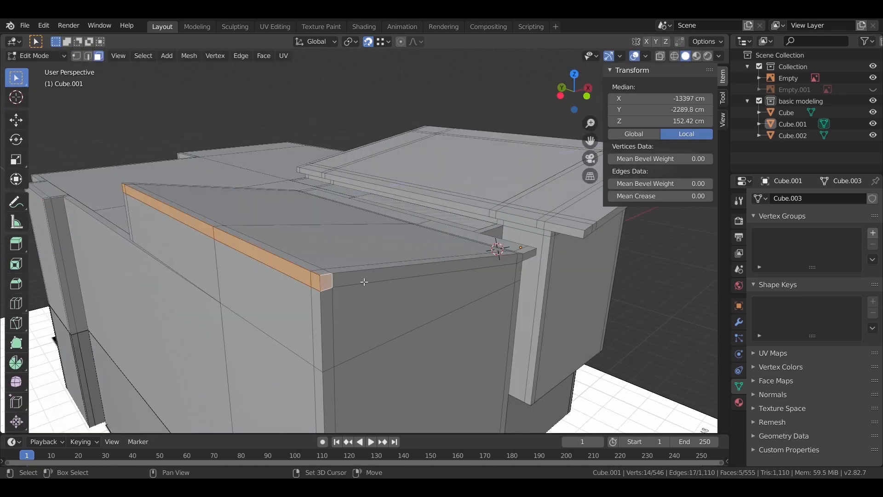
# - Extrude the opposite roof's high-end, front and low-end side faces outward along their normals to form an overhang
pyautogui.moveTo(427, 304); pyautogui.dragTo(418, 299, button='middle')
pyautogui.rightClick(377, 258)
pyautogui.click(377, 212)
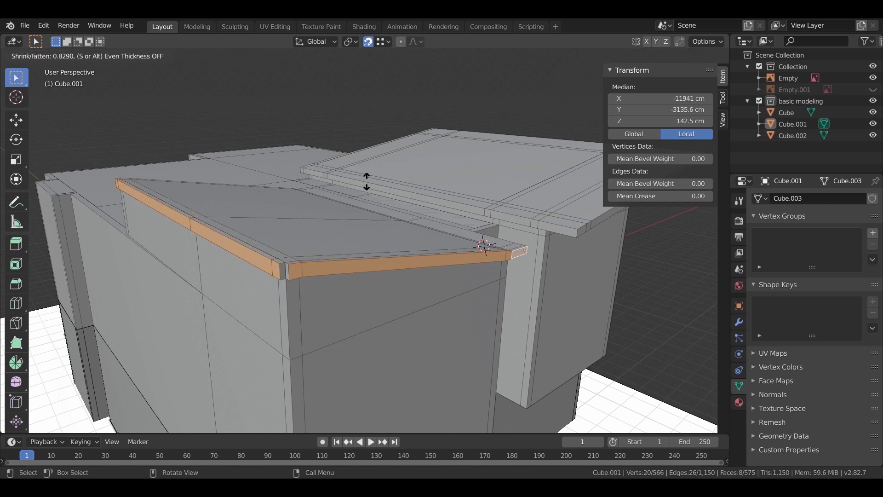
pyautogui.click(317, 269)
pyautogui.rightClick(316, 271)
pyautogui.click(320, 269)
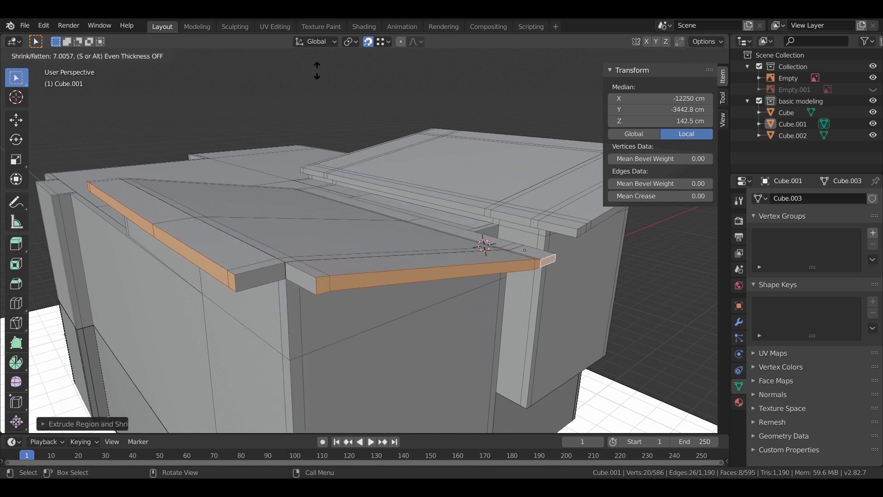
pyautogui.click(333, 289)
# - Extrude the overhang's end face at the open high-end corner about 125 cm to fill the gap
pyautogui.moveTo(333, 289); pyautogui.dragTo(388, 227, button='middle')
pyautogui.click(375, 226)
pyautogui.press('e')
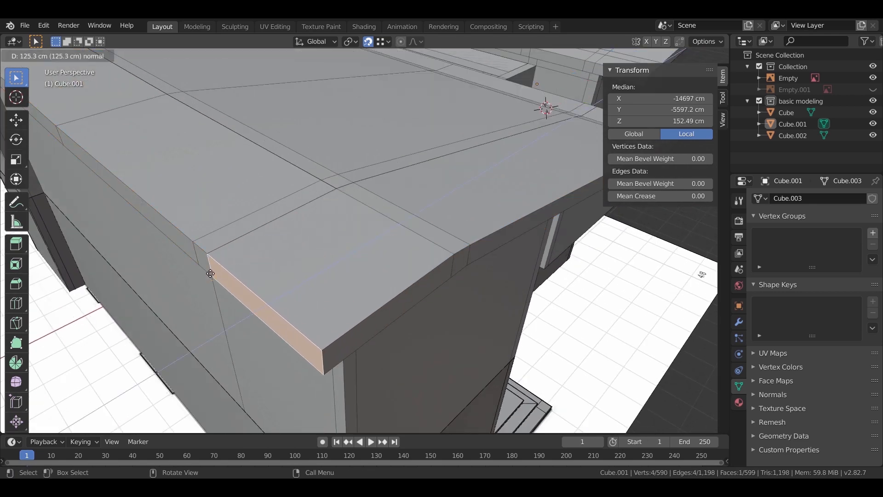
pyautogui.click(259, 255)
# - Raise the outer vertices of the opposite roof's high-end overhang vertically to continue the roof slope
pyautogui.scroll(-5, 260, 254)
pyautogui.moveTo(260, 254); pyautogui.dragTo(367, 275, button='middle')
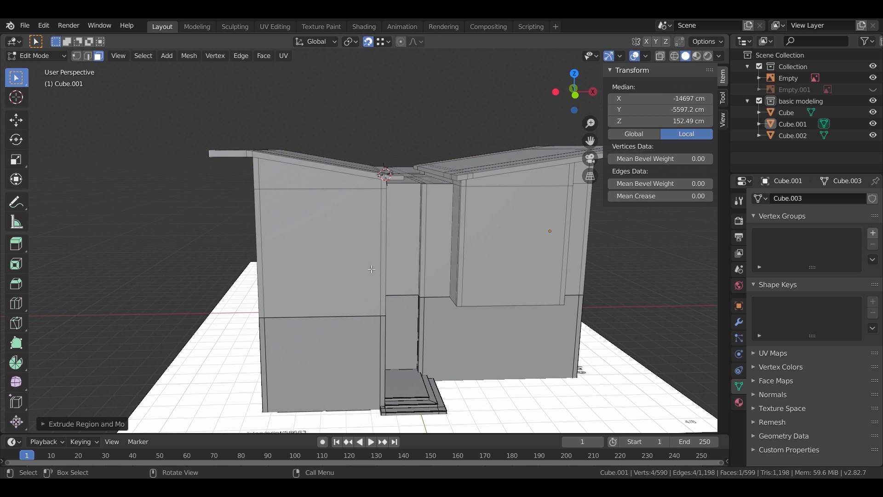
pyautogui.press('KP_1')
pyautogui.scroll(6, 378, 227)
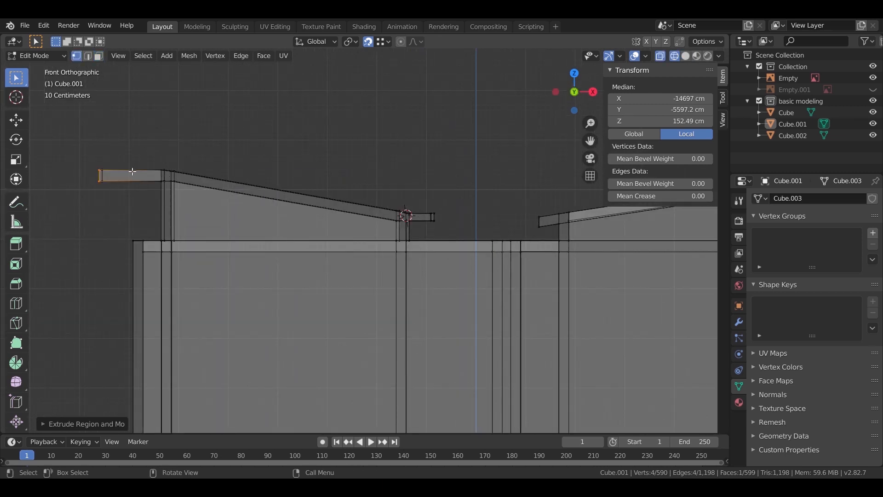
pyautogui.moveTo(113, 190); pyautogui.dragTo(113, 190)
pyautogui.keyDown('shift'); pyautogui.moveTo(113, 190); pyautogui.dragTo(270, 220, button='middle'); pyautogui.keyUp('shift')
pyautogui.scroll(6, 299, 184)
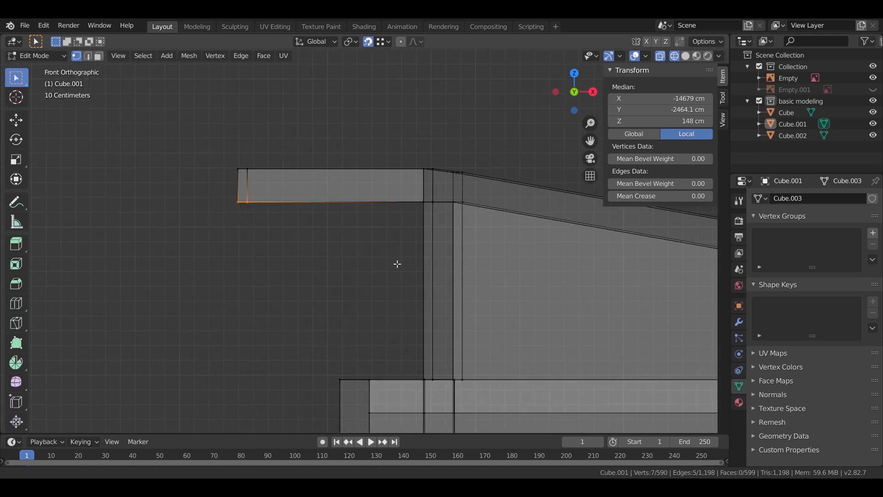
pyautogui.press('g')
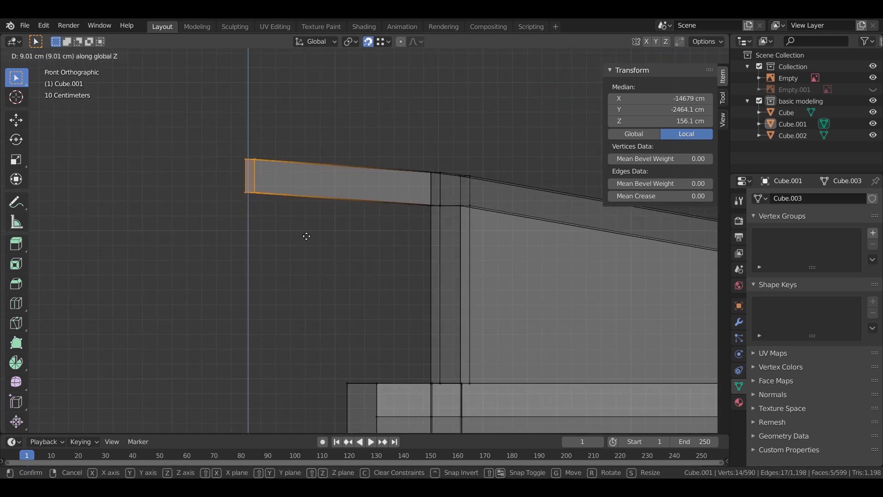
pyautogui.click(307, 234)
pyautogui.scroll(-4, 267, 220)
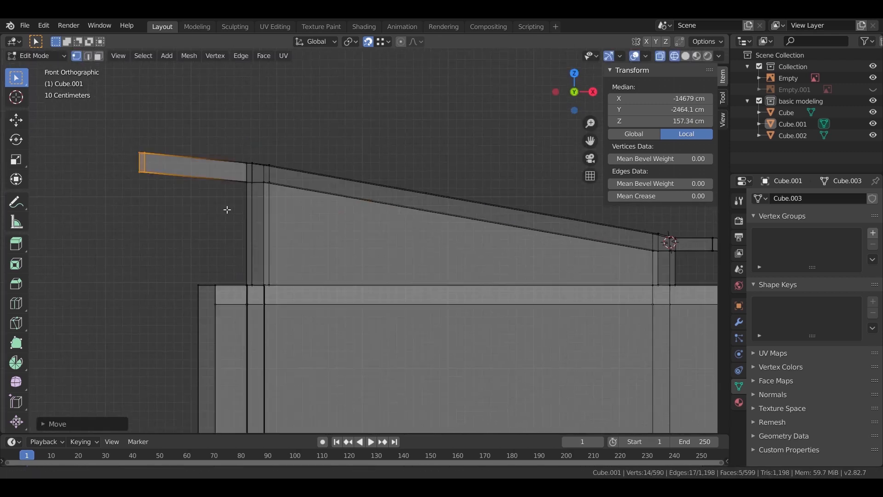
pyautogui.press('g')
pyautogui.click(297, 206)
# - Select the underside vertices at the high-end wall's outer edge and move them into line with the sloped overhang
pyautogui.moveTo(187, 171); pyautogui.dragTo(241, 229)
pyautogui.press('g')
pyautogui.click(236, 207)
pyautogui.scroll(7, 230, 189)
pyautogui.moveTo(345, 237); pyautogui.dragTo(388, 281)
pyautogui.press('g')
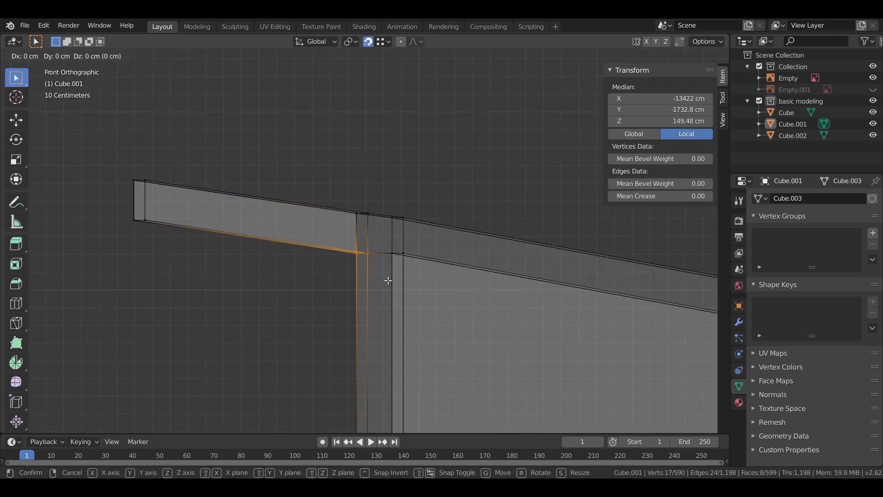
# - Adjust the height of the two selected vertices at the high-end overhang's outer top edge to match the slope
pyautogui.scroll(7, 395, 223)
pyautogui.keyDown('shift'); pyautogui.moveTo(288, 235); pyautogui.dragTo(265, 271, button='middle'); pyautogui.keyUp('shift')
pyautogui.moveTo(221, 130); pyautogui.dragTo(265, 171)
pyautogui.scroll(-9, 294, 209)
pyautogui.press('g')
pyautogui.press('z')
pyautogui.click(294, 209)
# - Lower the underside vertices at the low-end wall's outer edge into line with the sloped overhang
pyautogui.hotkey('shift', 'z')
pyautogui.moveTo(294, 208)
pyautogui.mouseDown(button='middle')
pyautogui.moveTo(366, 247)
pyautogui.moveTo(407, 213)
pyautogui.mouseUp(button='middle')
pyautogui.press('KP_1')
pyautogui.scroll(-2, 407, 212)
pyautogui.moveTo(391, 264); pyautogui.dragTo(361, 263, button='middle')
pyautogui.scroll(-8, 360, 262)
pyautogui.moveTo(416, 294); pyautogui.dragTo(473, 294, button='middle')
pyautogui.moveTo(410, 273); pyautogui.dragTo(423, 274, button='middle')
pyautogui.scroll(4, 437, 264)
pyautogui.moveTo(517, 296); pyautogui.dragTo(340, 276, button='middle')
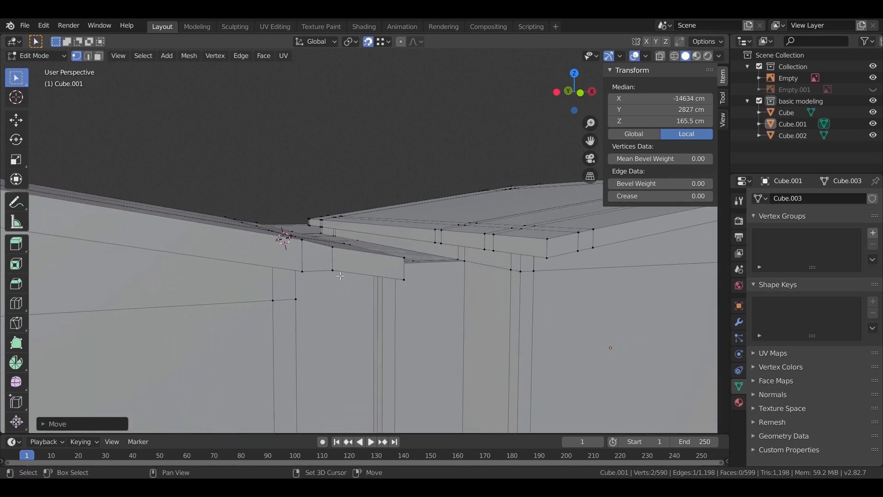
pyautogui.press('KP_1')
pyautogui.scroll(5, 344, 235)
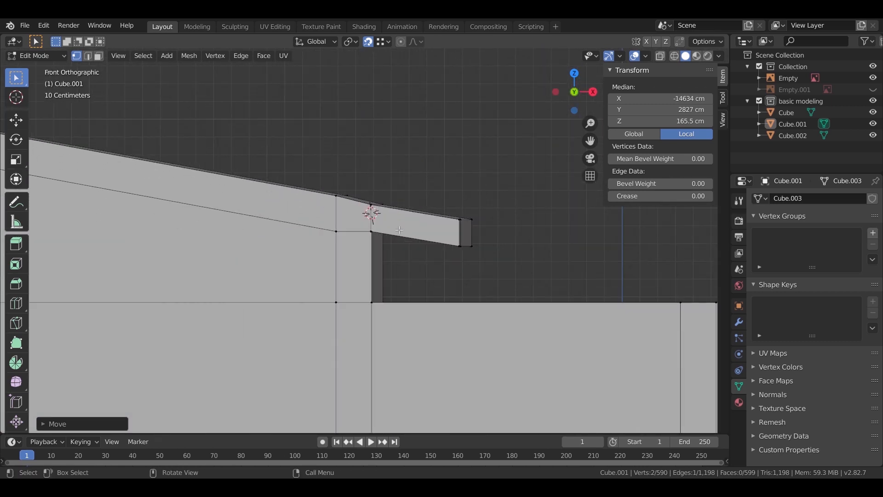
pyautogui.press('g')
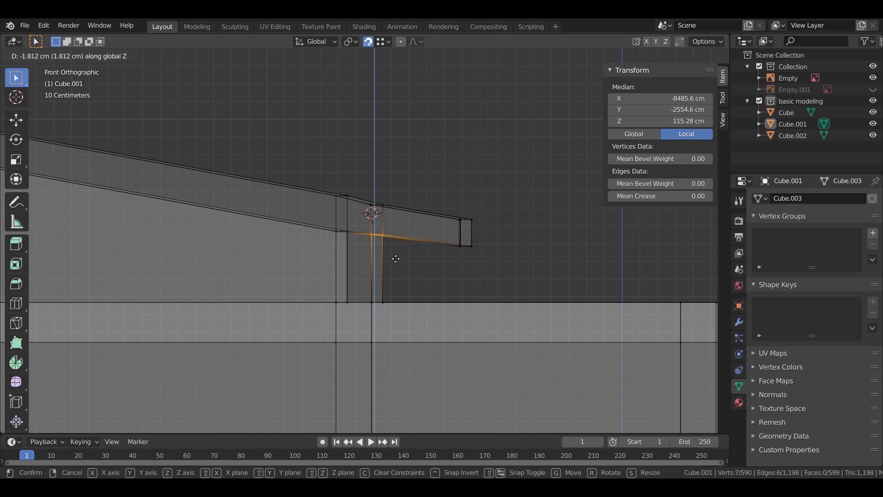
pyautogui.click(395, 258)
# - Fine-tune the height of the same low-end underside vertices in perspective and save the file
pyautogui.moveTo(404, 256); pyautogui.dragTo(444, 291, button='middle')
pyautogui.scroll(5, 412, 280)
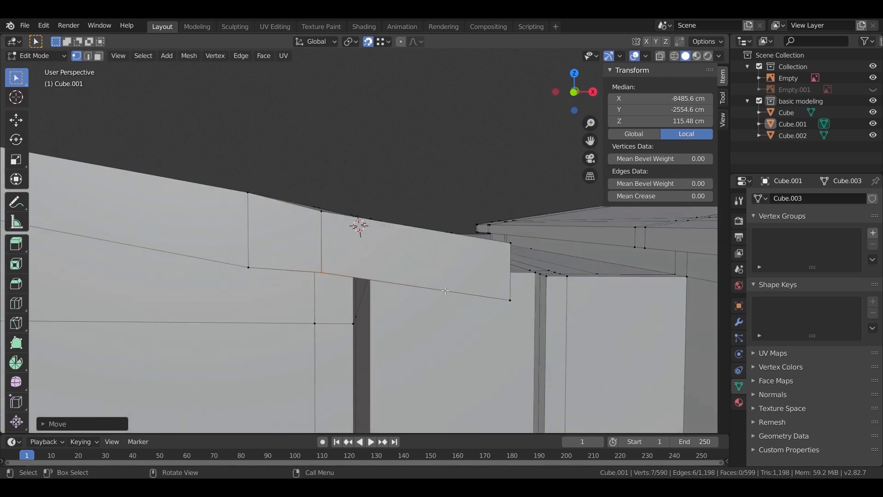
pyautogui.press('g')
pyautogui.press('z')
pyautogui.click(444, 291)
pyautogui.scroll(-10, 517, 302)
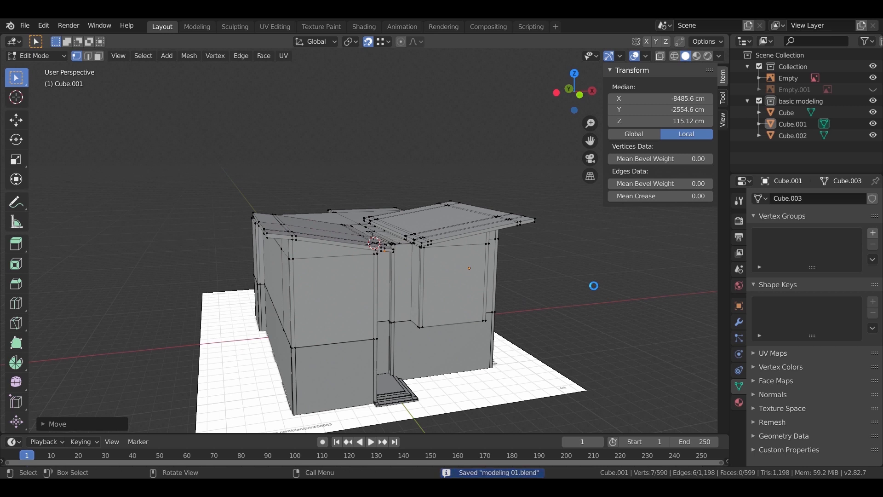
# - Return to Object Mode and place the 3D cursor in the empty space beside the house's upper floor in front orthographic view
pyautogui.press('KP_1')
pyautogui.press('Tab')
pyautogui.click(574, 281)
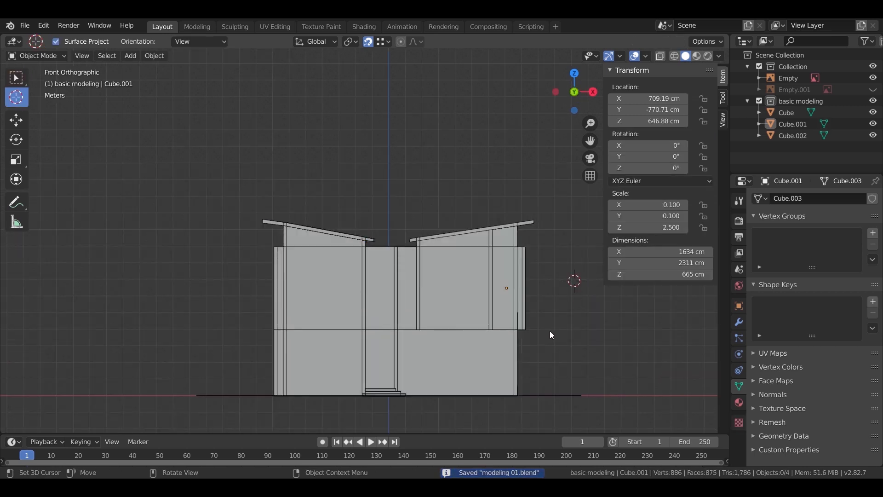
# - Save the file and select the upper-floor walls object, Cube.001
pyautogui.hotkey('ctrl', 's')
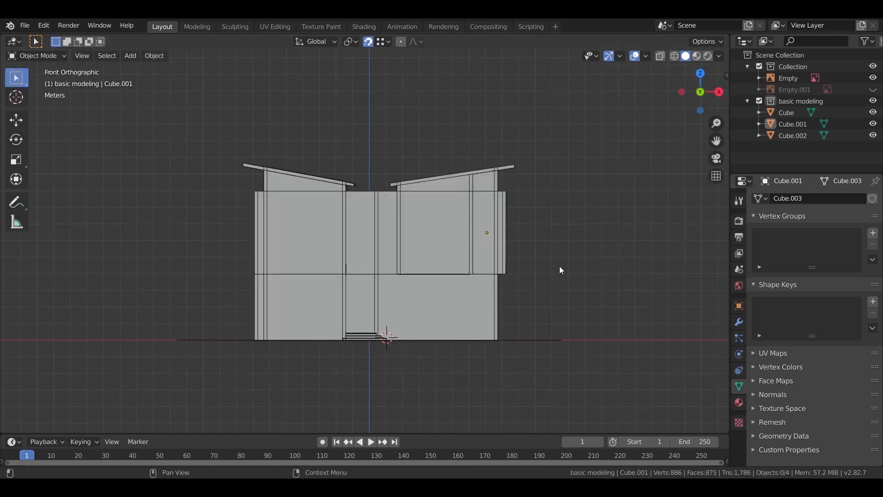
pyautogui.moveTo(559, 265); pyautogui.dragTo(515, 300, button='middle')
pyautogui.scroll(3, 515, 300)
pyautogui.scroll(-4, 337, 270)
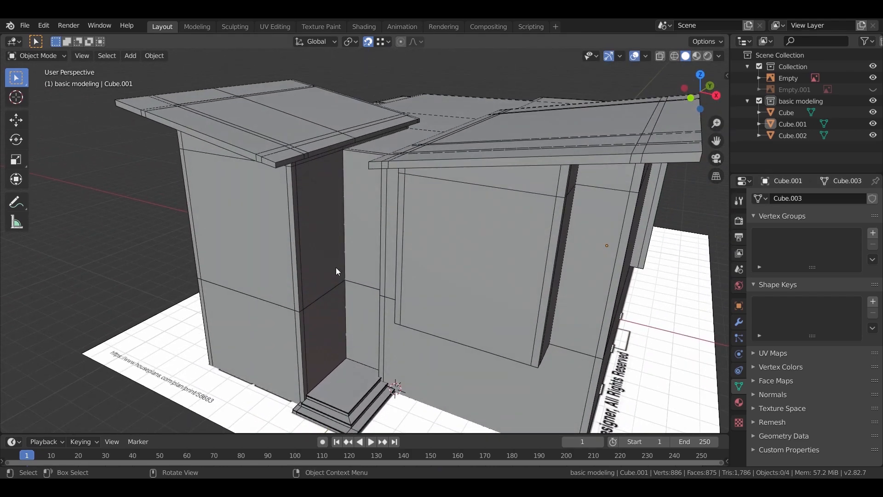
pyautogui.click(351, 258)
# - Add a horizontal loop cut around the upper-floor walls and slide it down close to their bottom edge
pyautogui.scroll(6, 391, 261)
pyautogui.scroll(-3, 385, 282)
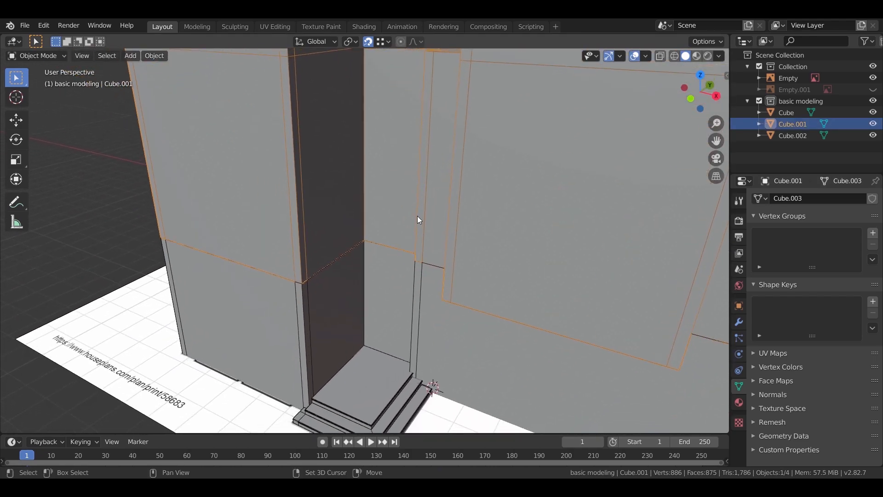
pyautogui.hotkey('alt', 'z')
pyautogui.moveTo(412, 225); pyautogui.dragTo(298, 230, button='middle')
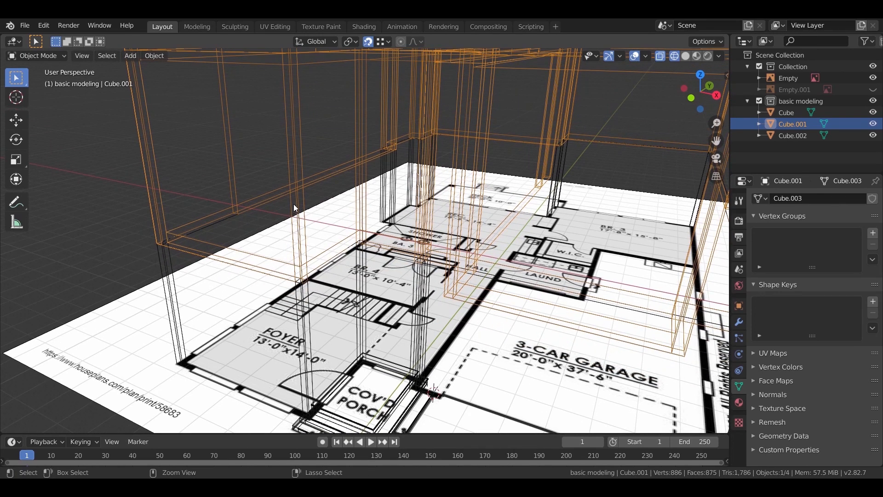
pyautogui.press('Tab')
pyautogui.hotkey('ctrl', 'r')
pyautogui.click(296, 164)
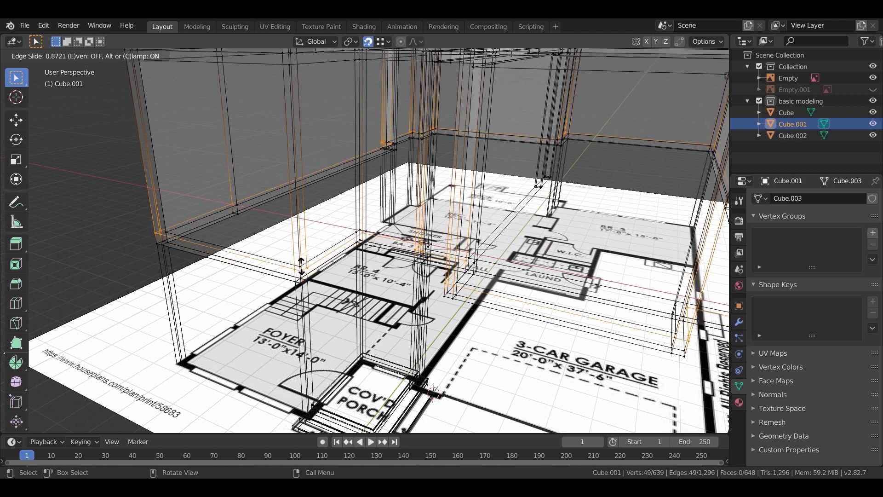
pyautogui.click(334, 187)
pyautogui.press('g')
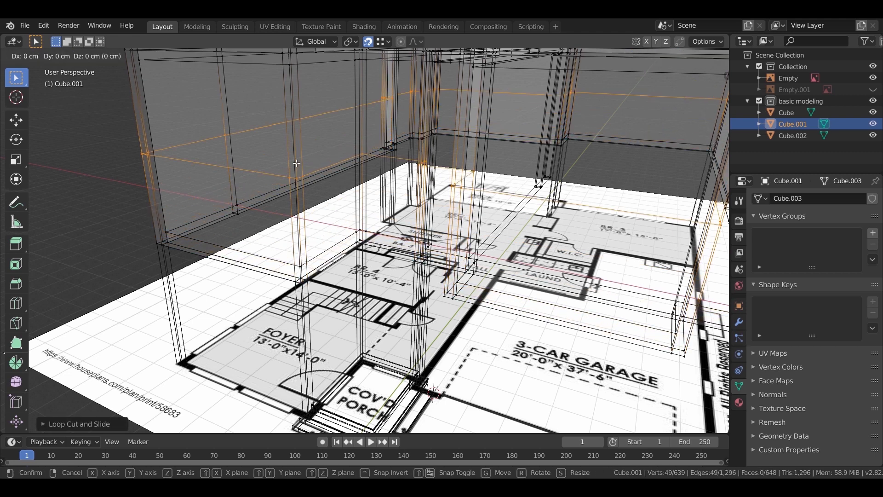
pyautogui.click(298, 266)
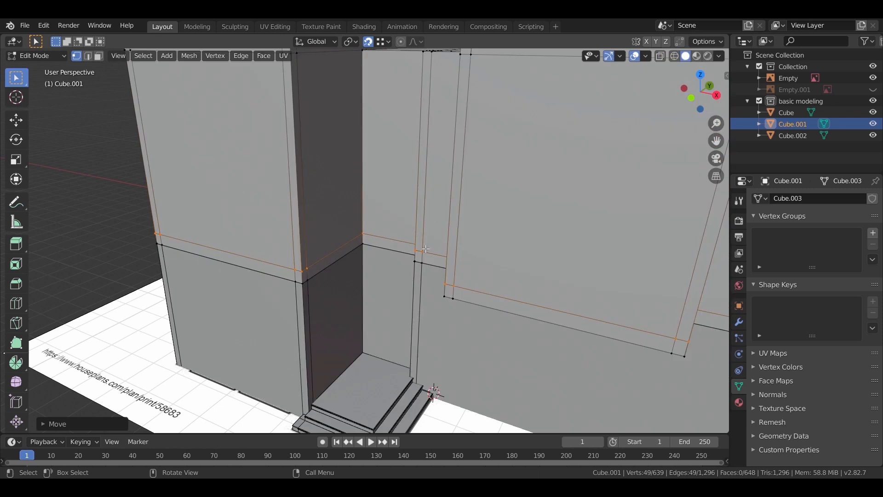
# - Extrude the narrow bottom strip of the recessed wall above the porch outward, level with the adjacent wall section
pyautogui.scroll(3, 401, 273)
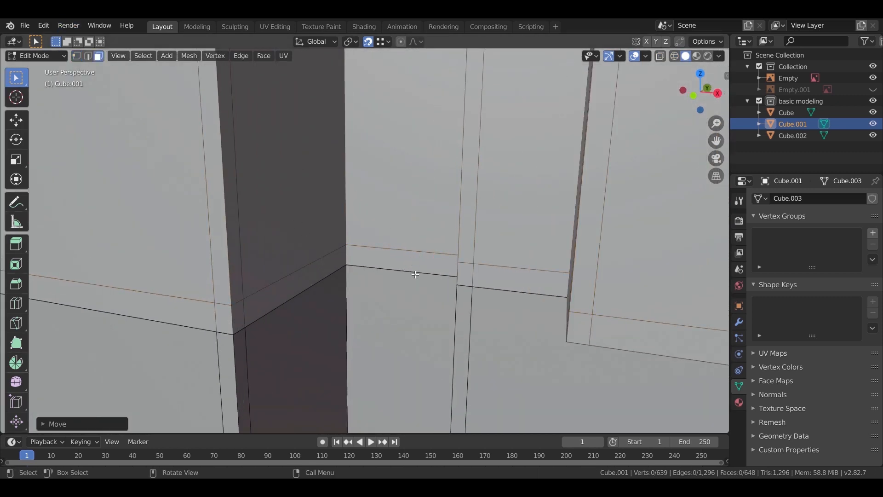
pyautogui.moveTo(402, 261); pyautogui.dragTo(424, 258, button='middle')
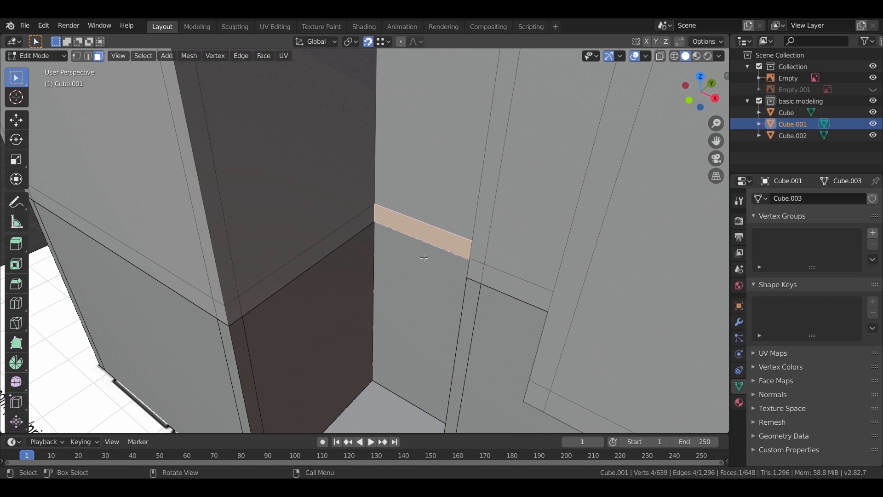
pyautogui.press('e')
pyautogui.click(470, 281)
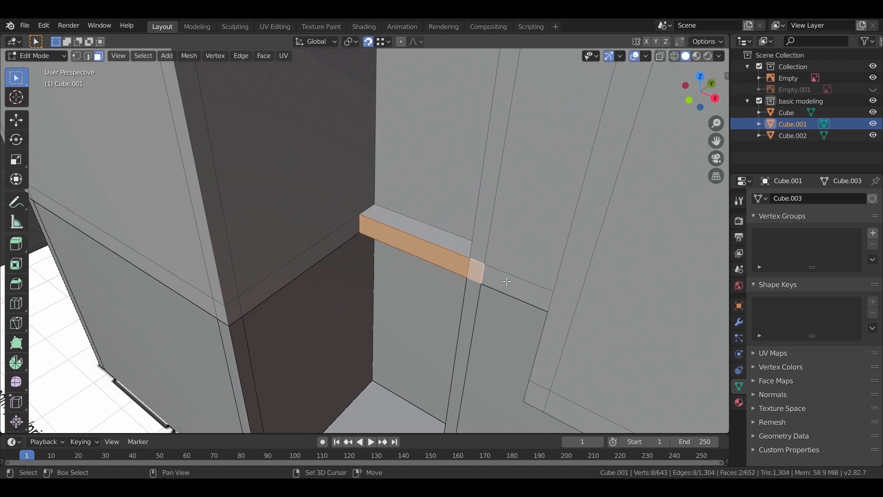
# - Extrude the strip faces above the porch outward to the front wall's corner, forming a canopy slab
pyautogui.press('e')
pyautogui.click(229, 325)
pyautogui.scroll(-2, 398, 334)
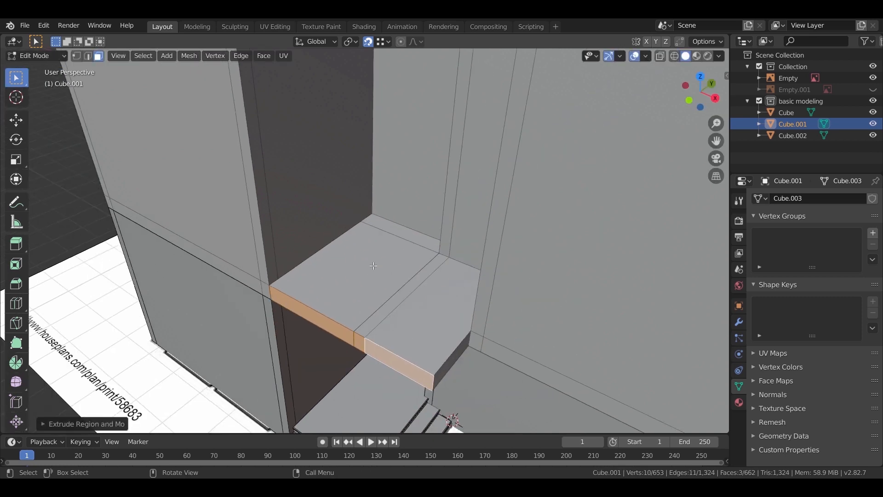
pyautogui.keyDown('shift'); pyautogui.moveTo(399, 334); pyautogui.dragTo(419, 241, button='middle'); pyautogui.keyUp('shift')
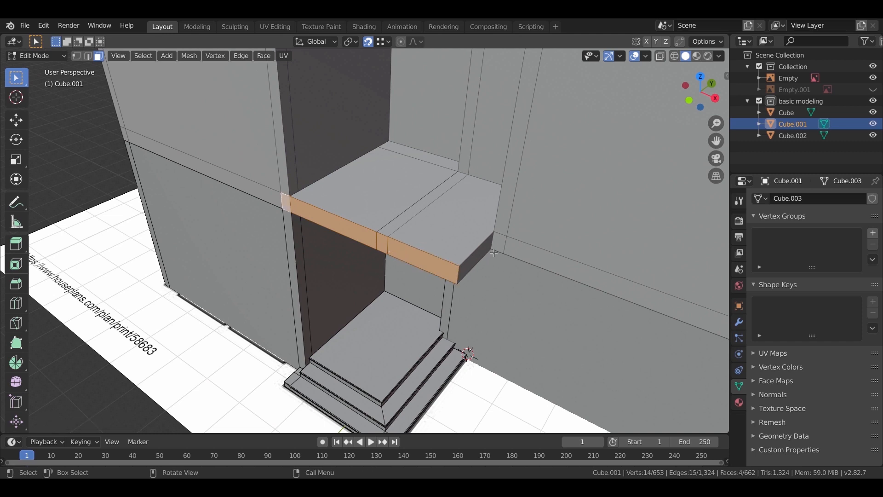
pyautogui.press('e')
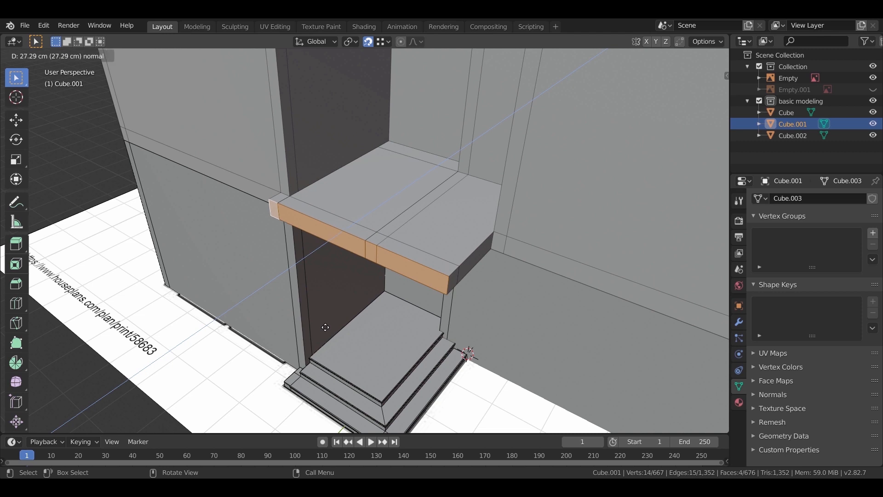
pyautogui.click(326, 294)
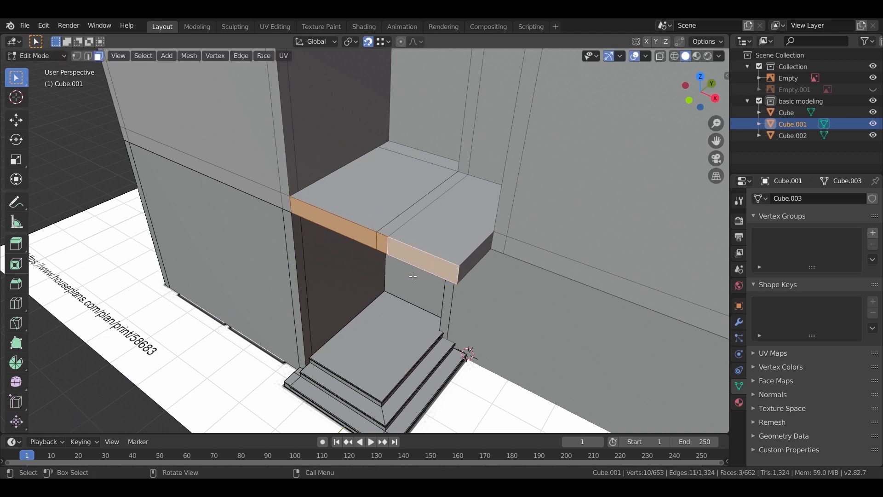
pyautogui.press('g')
pyautogui.press('y')
pyautogui.rightClick(344, 255)
# - Move the canopy's front faces along Y by 20 cm, and further outward by about 27.55 cm to the lowest porch step's edge
pyautogui.press('g')
pyautogui.press('y')
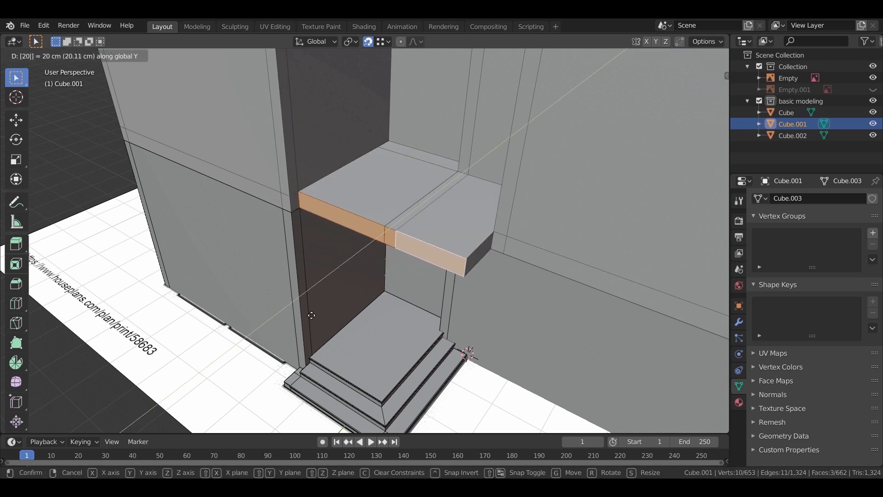
pyautogui.press('Return')
pyautogui.moveTo(312, 315); pyautogui.dragTo(410, 229, button='middle')
pyautogui.press('g')
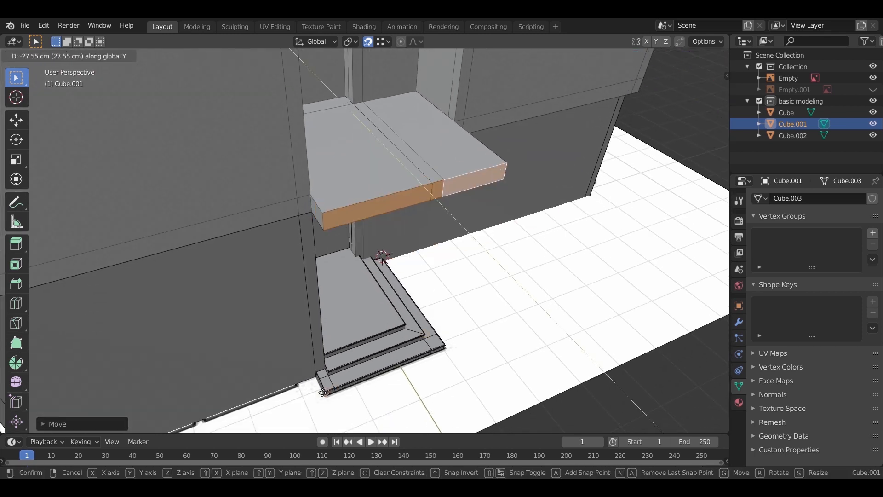
pyautogui.click(361, 371)
# - Extrude the wall-end strip face beside the canopy about 47.55 cm, level with the canopy's front edge
pyautogui.press('e')
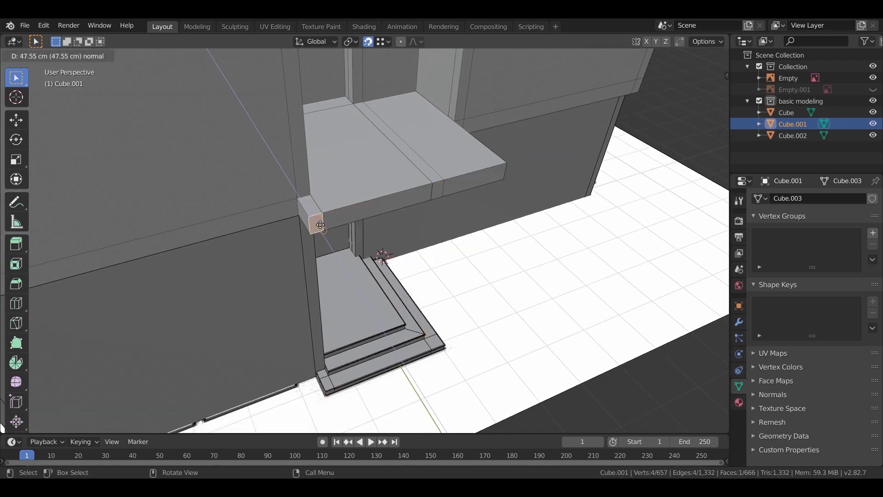
pyautogui.click(307, 209)
pyautogui.moveTo(307, 209); pyautogui.dragTo(234, 274, button='middle')
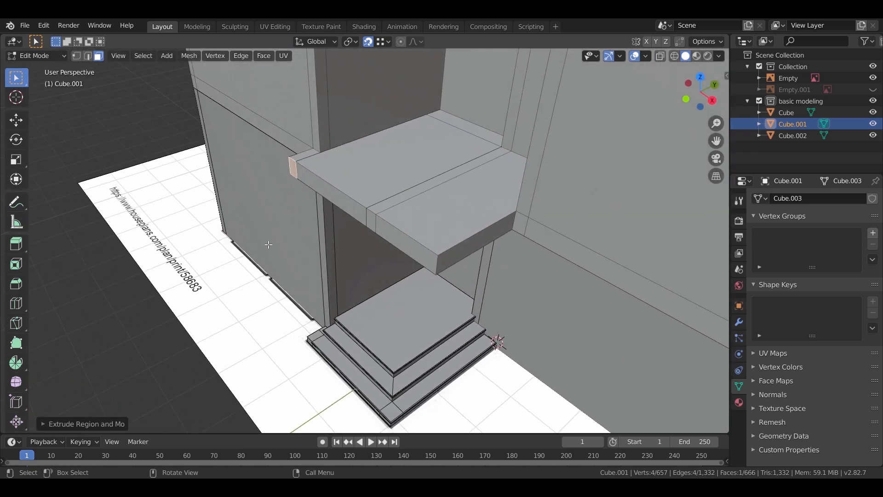
# - Examine the finished canopy, the back of the house and the deck outline on the floor plan
pyautogui.moveTo(374, 234); pyautogui.dragTo(386, 215, button='middle')
pyautogui.scroll(2, 481, 173)
pyautogui.scroll(-5, 481, 173)
pyautogui.moveTo(418, 142); pyautogui.dragTo(394, 213, button='middle')
pyautogui.scroll(-4, 421, 317)
pyautogui.scroll(-6, 414, 290)
pyautogui.moveTo(414, 290); pyautogui.dragTo(348, 278, button='middle')
pyautogui.scroll(7, 343, 284)
pyautogui.keyDown('shift'); pyautogui.moveTo(345, 328); pyautogui.dragTo(400, 278, button='middle'); pyautogui.keyUp('shift')
pyautogui.scroll(2, 404, 275)
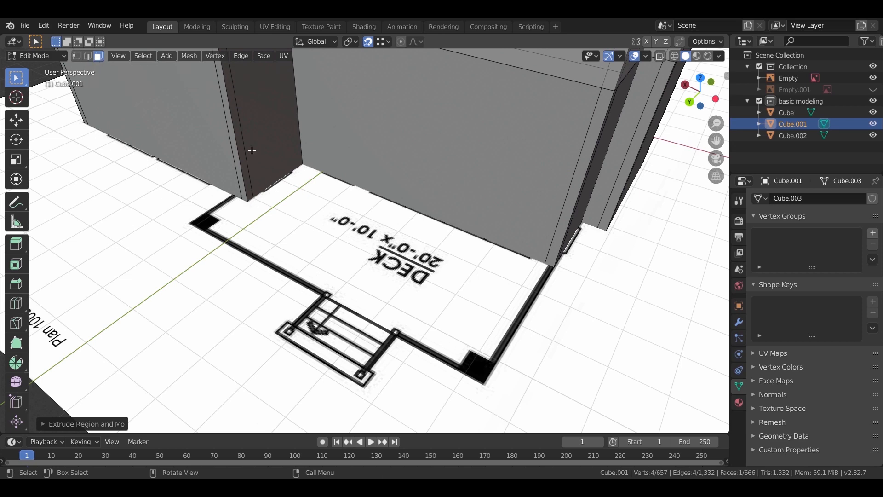
pyautogui.scroll(-2, 335, 175)
pyautogui.moveTo(382, 217); pyautogui.dragTo(385, 240, button='middle')
pyautogui.keyDown('shift'); pyautogui.moveTo(380, 297); pyautogui.dragTo(385, 244, button='middle'); pyautogui.keyUp('shift')
pyautogui.scroll(2, 385, 248)
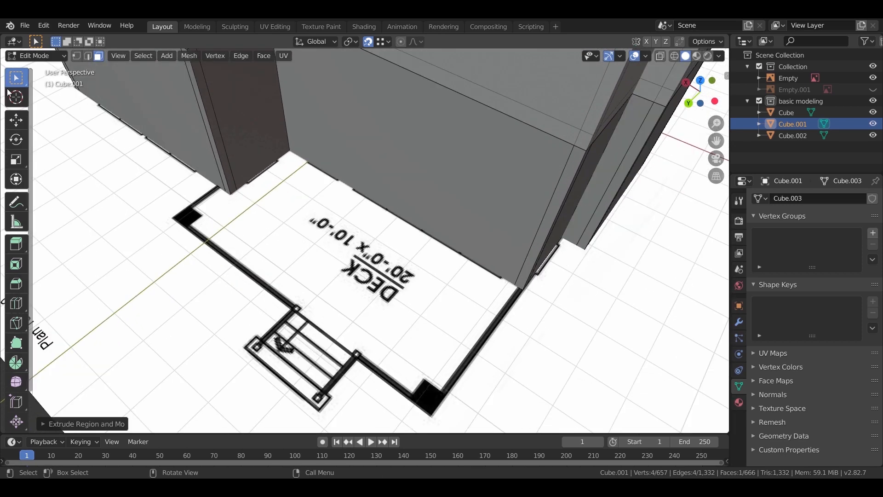
# - Place the 3D cursor at the deck's outer corner post on the plan and add a cube there in Object Mode
pyautogui.press('Tab')
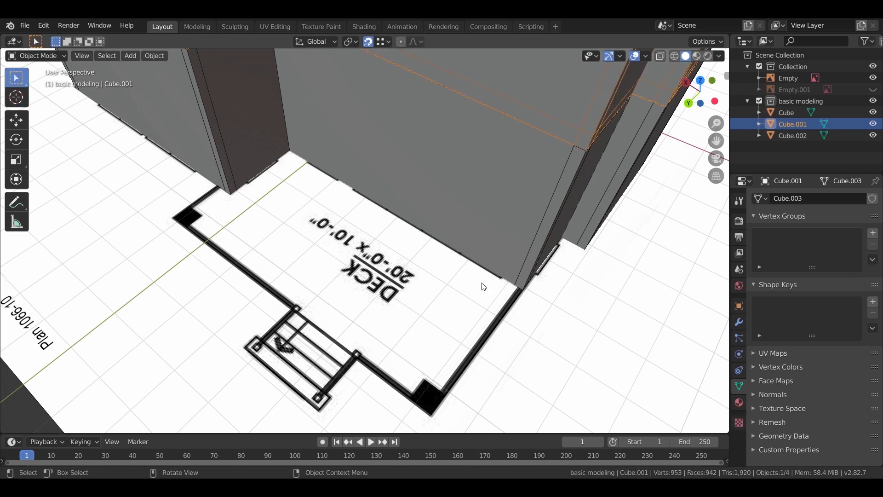
pyautogui.click(17, 98)
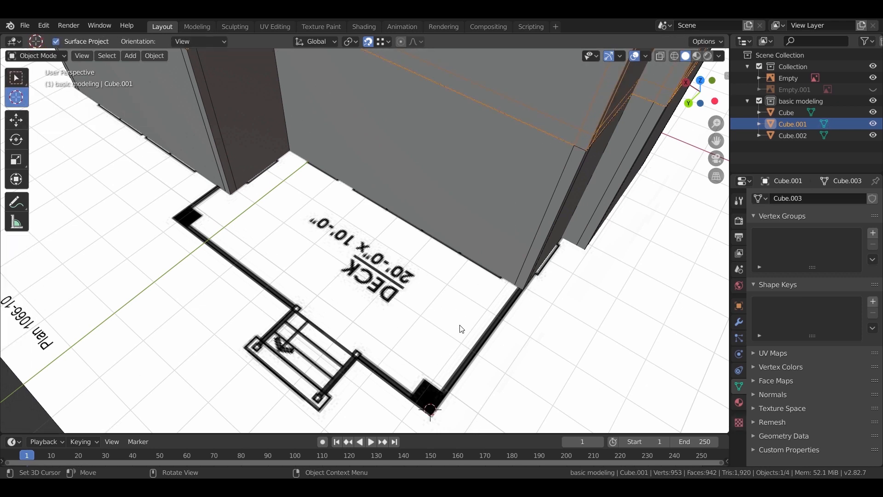
pyautogui.hotkey('shift', 'a')
pyautogui.moveTo(460, 257)
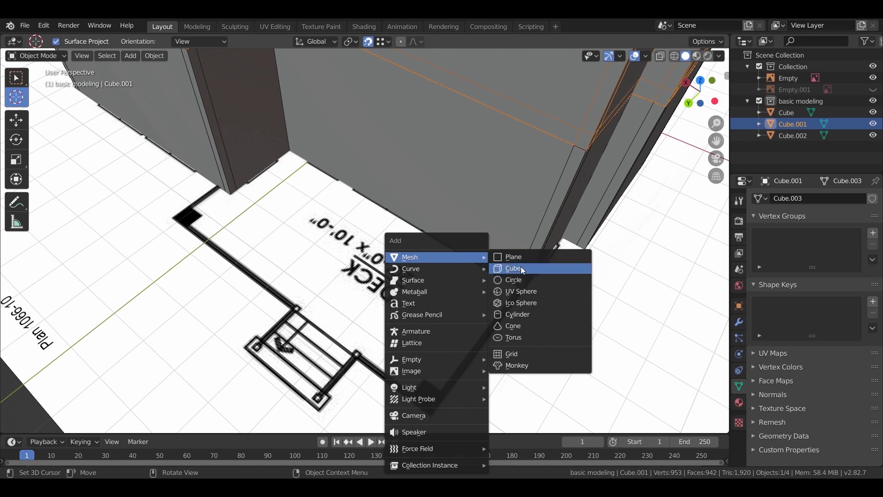
pyautogui.click(512, 269)
pyautogui.press('KP_Decimal')
pyautogui.press('n')
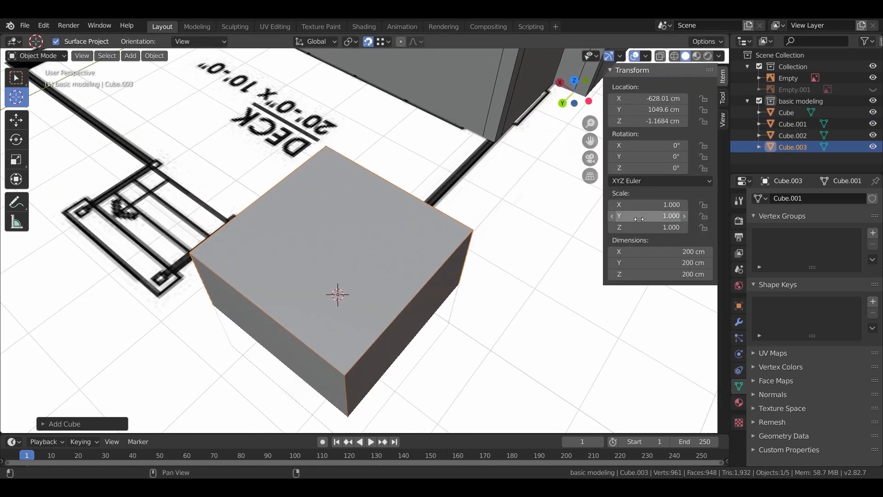
# - Set the new cube's Z dimension to 40 cm
pyautogui.click(661, 274)
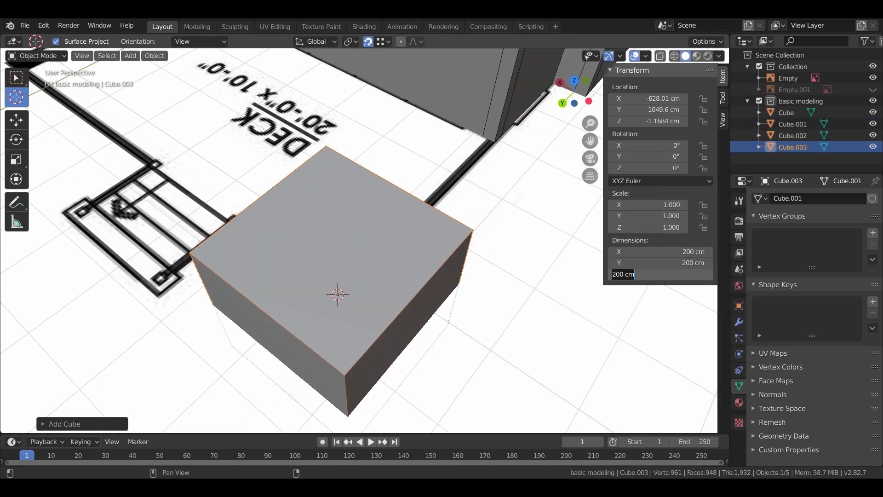
pyautogui.write('40')
pyautogui.press('Return')
# - Raise the deck slab along Z to a Z location of 78.832 cm
pyautogui.moveTo(351, 181); pyautogui.dragTo(442, 261, button='middle')
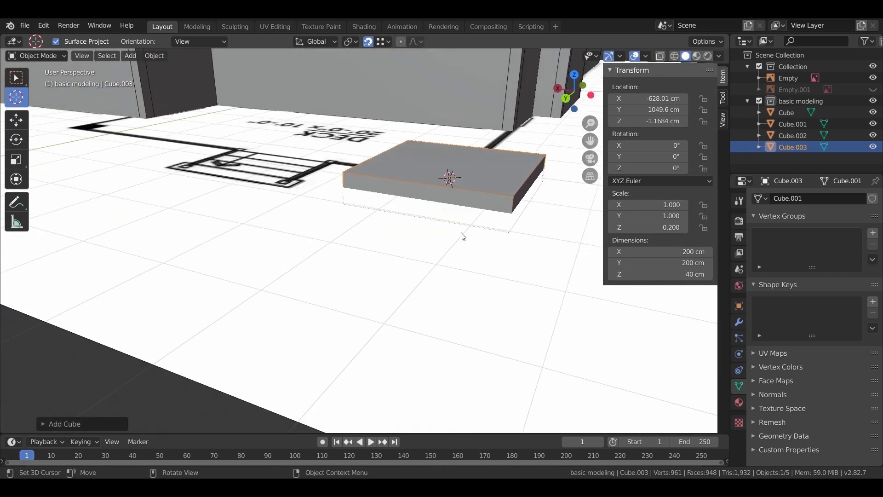
pyautogui.press('g')
pyautogui.press('z')
pyautogui.click(476, 195)
pyautogui.press('g')
pyautogui.press('z')
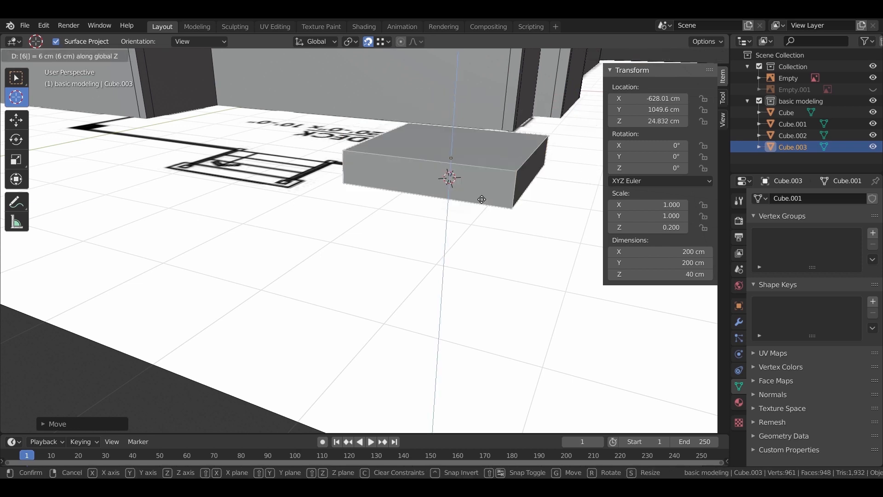
pyautogui.click(481, 198)
# - Move the deck slab horizontally toward the house, to about X -714 cm and Y 807 cm
pyautogui.moveTo(499, 198); pyautogui.dragTo(472, 216, button='middle')
pyautogui.keyDown('shift'); pyautogui.moveTo(330, 279); pyautogui.dragTo(456, 283, button='middle'); pyautogui.keyUp('shift')
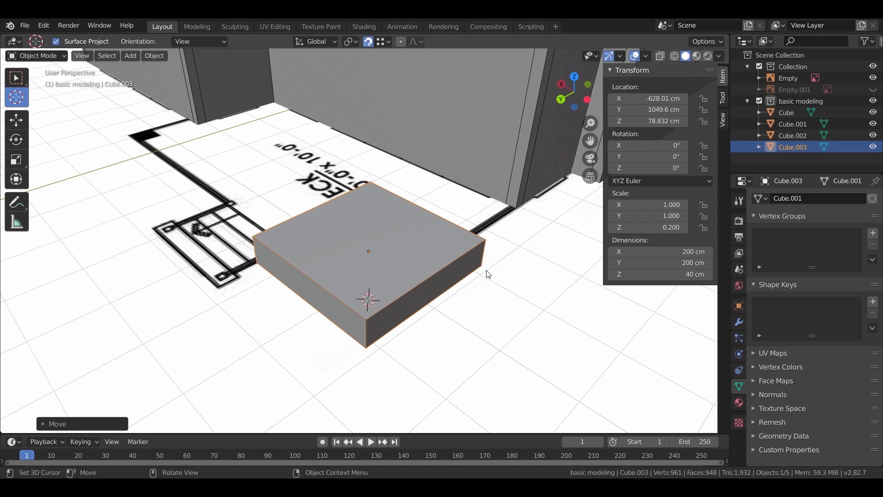
pyautogui.press('g')
pyautogui.hotkey('shift', 'z')
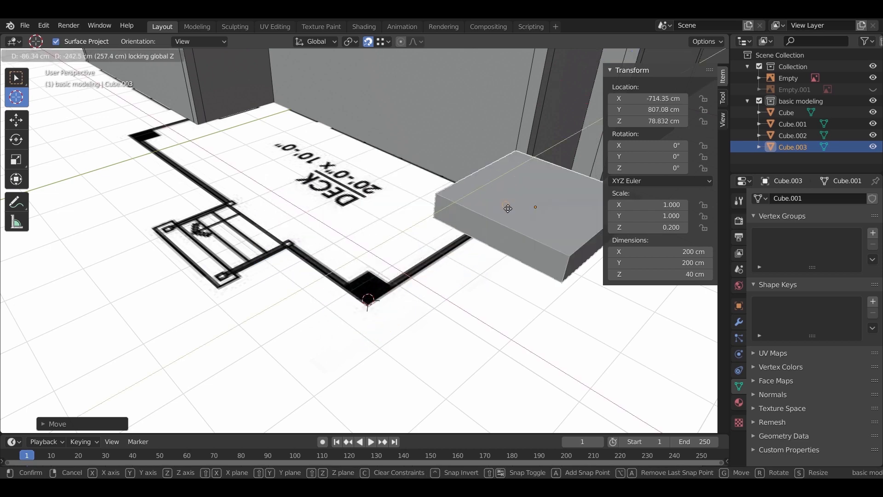
pyautogui.click(510, 206)
# - Shift the deck slab against the rear wall so that its back corner lines up with the wall's outer corner
pyautogui.moveTo(487, 292); pyautogui.dragTo(458, 350, button='middle')
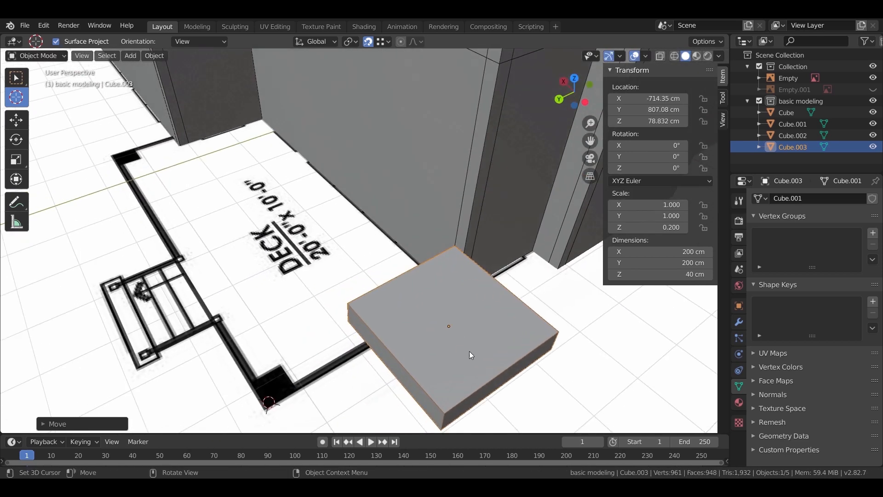
pyautogui.press('g')
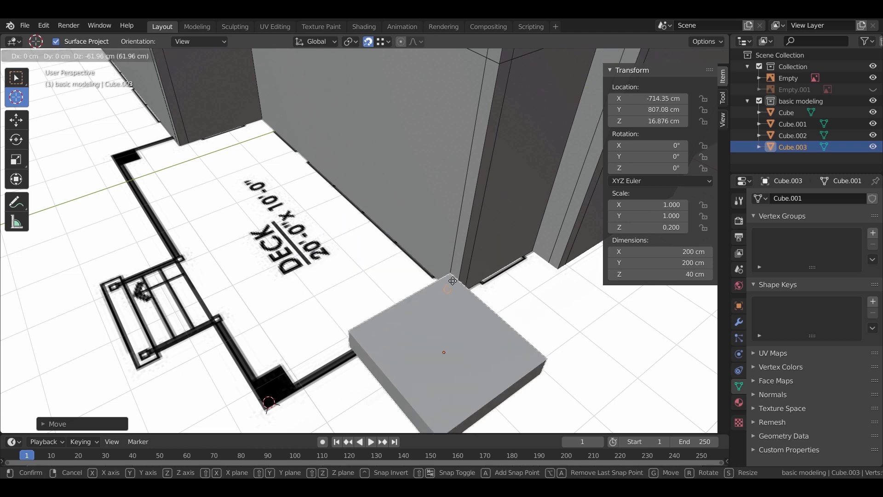
pyautogui.rightClick(540, 331)
pyautogui.moveTo(506, 331); pyautogui.dragTo(420, 236)
pyautogui.press('g')
pyautogui.press('x')
pyautogui.click(453, 266)
# - Move the slab's side face along X until it meets the projecting wall at the other end of the deck
pyautogui.moveTo(453, 266); pyautogui.dragTo(268, 290, button='middle')
pyautogui.press('KP_Decimal')
pyautogui.press('Tab')
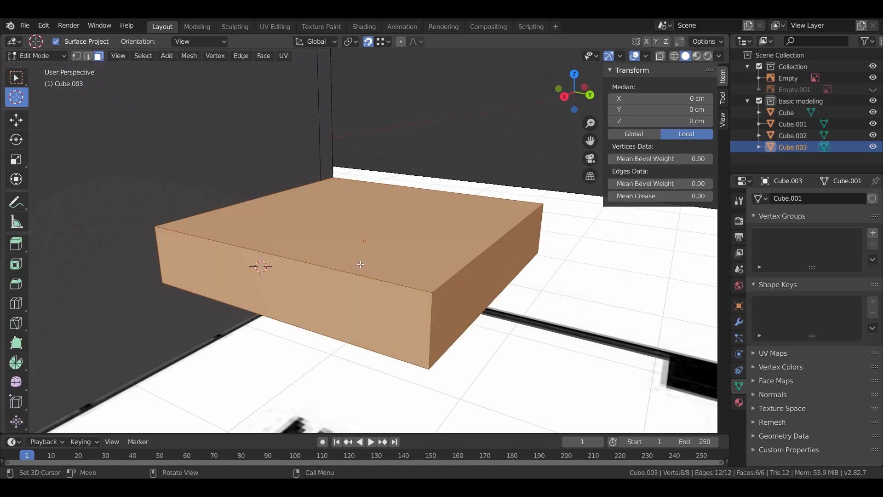
pyautogui.press('w')
pyautogui.click(258, 264)
pyautogui.scroll(-6, 258, 264)
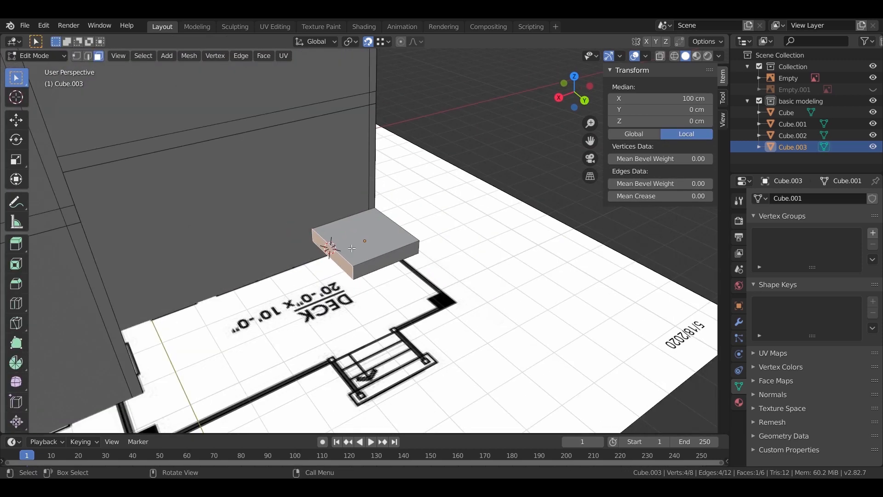
pyautogui.moveTo(352, 248); pyautogui.dragTo(368, 280, button='middle')
pyautogui.press('g')
pyautogui.press('x')
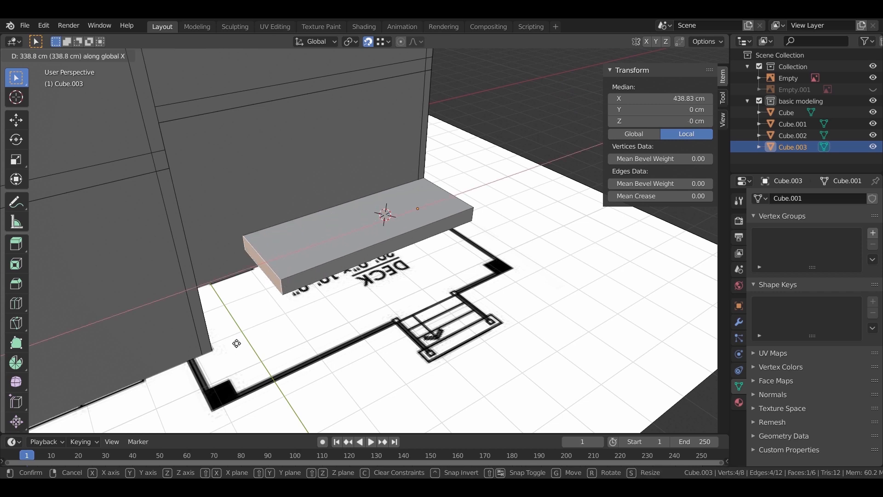
pyautogui.click(309, 313)
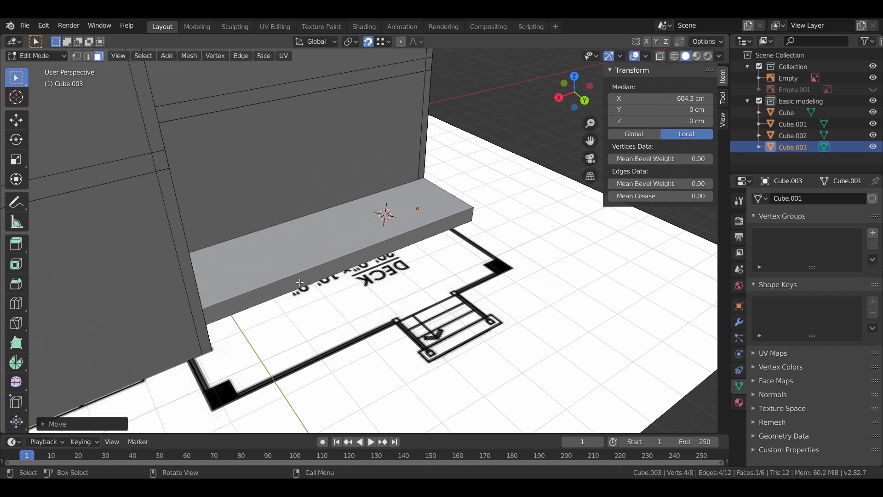
# - Move the deck slab's outer long face along Y to the deck edge on the plan, for a slab depth of 354 cm
pyautogui.moveTo(299, 289); pyautogui.dragTo(314, 224, button='middle')
pyautogui.click(314, 224)
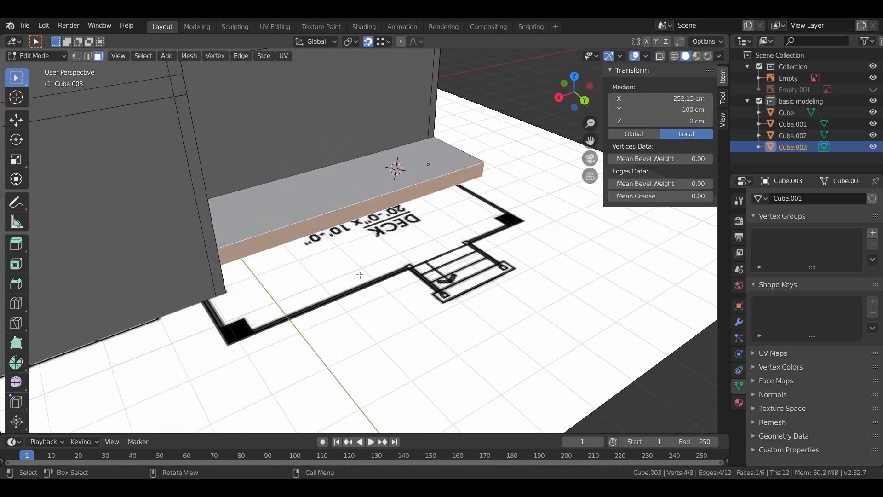
pyautogui.press('g')
pyautogui.press('y')
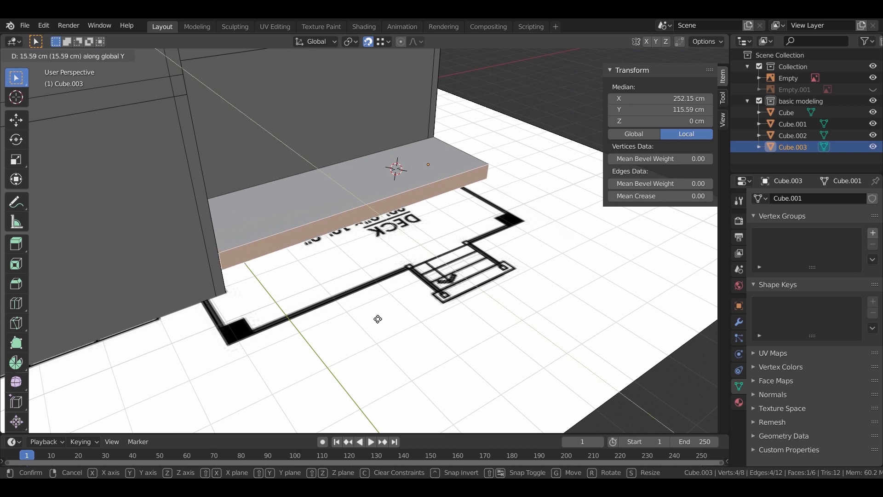
pyautogui.click(399, 330)
pyautogui.press('KP_7')
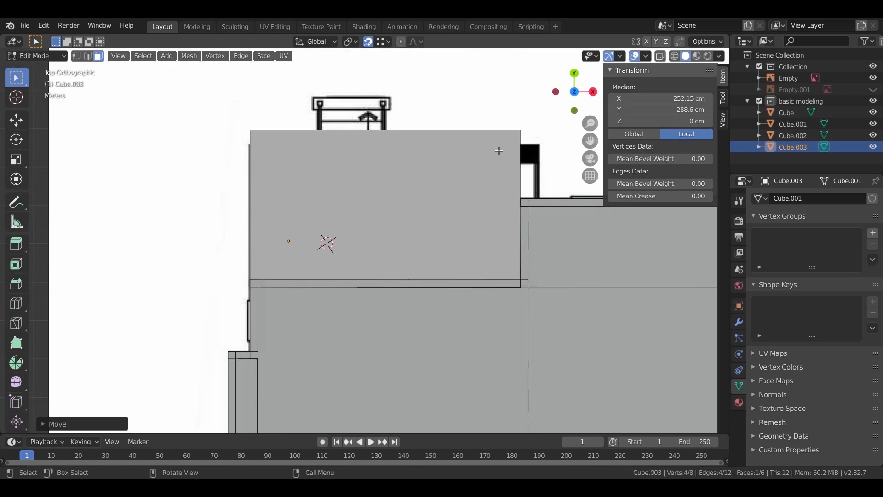
pyautogui.press('g')
pyautogui.press('y')
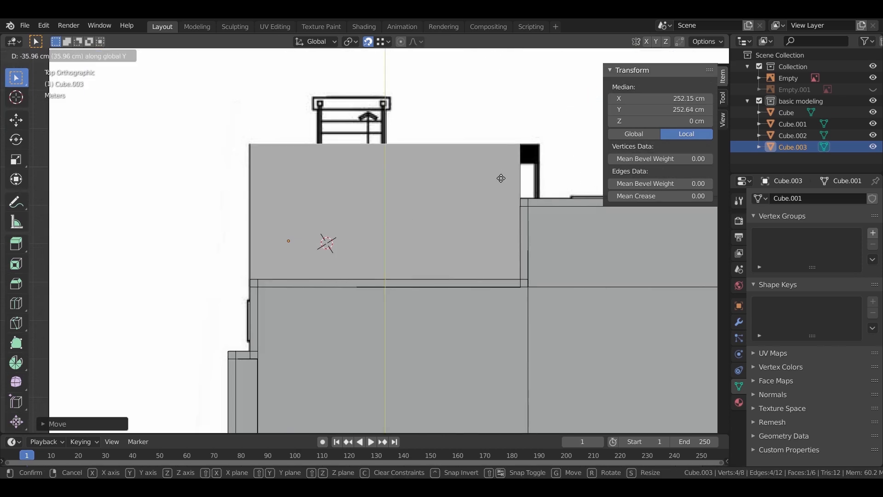
pyautogui.click(501, 177)
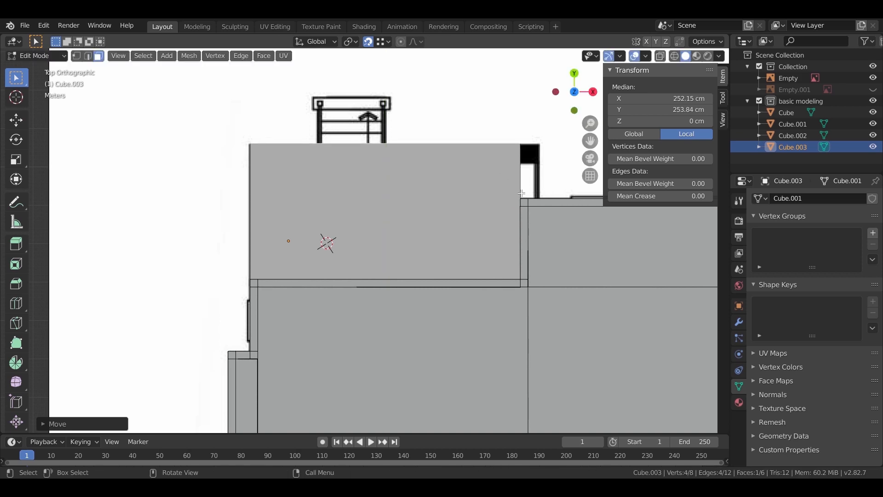
# - Add a lengthwise loop cut to the deck slab and slide it in line with the outer corner of the projecting wall
pyautogui.press('Tab')
pyautogui.moveTo(495, 214); pyautogui.dragTo(259, 131, button='middle')
pyautogui.scroll(1, 270, 131)
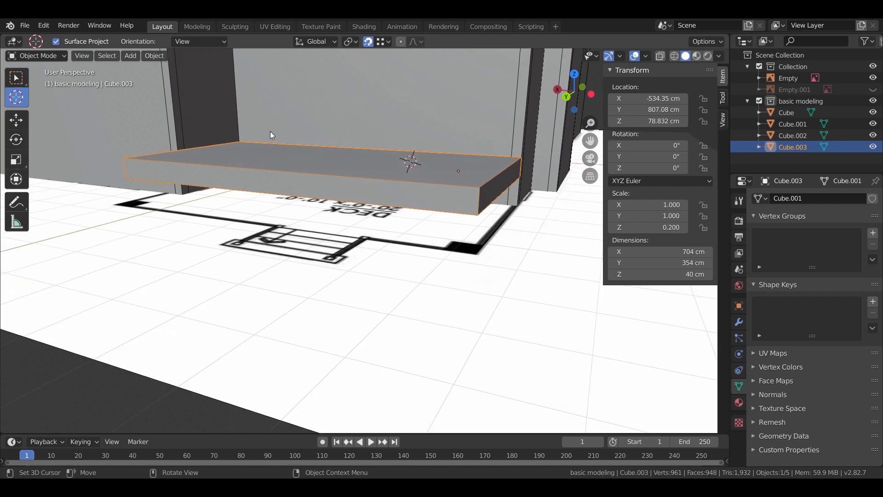
pyautogui.moveTo(349, 186); pyautogui.dragTo(278, 181, button='middle')
pyautogui.press('Tab')
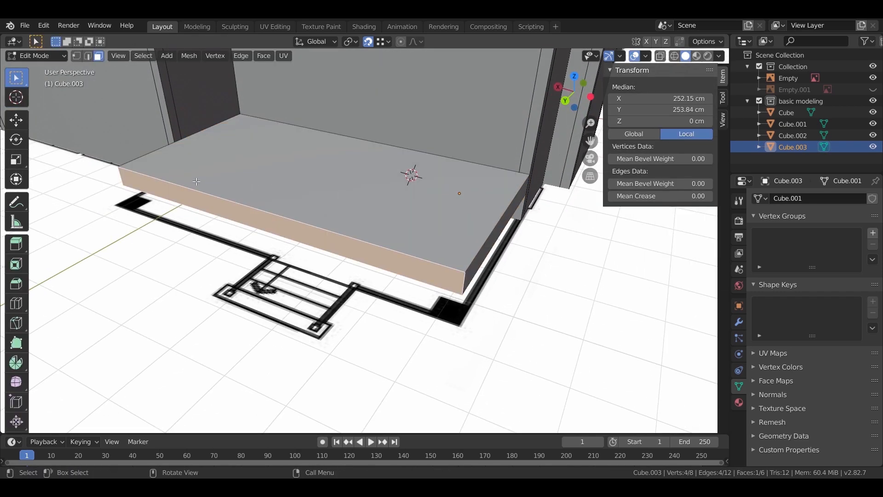
pyautogui.press('KP_7')
pyautogui.hotkey('ctrl', 'r')
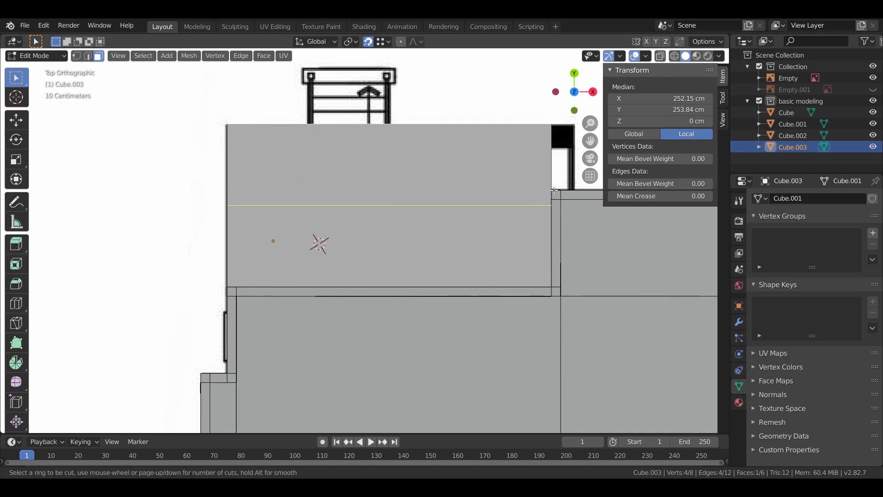
pyautogui.click(554, 192)
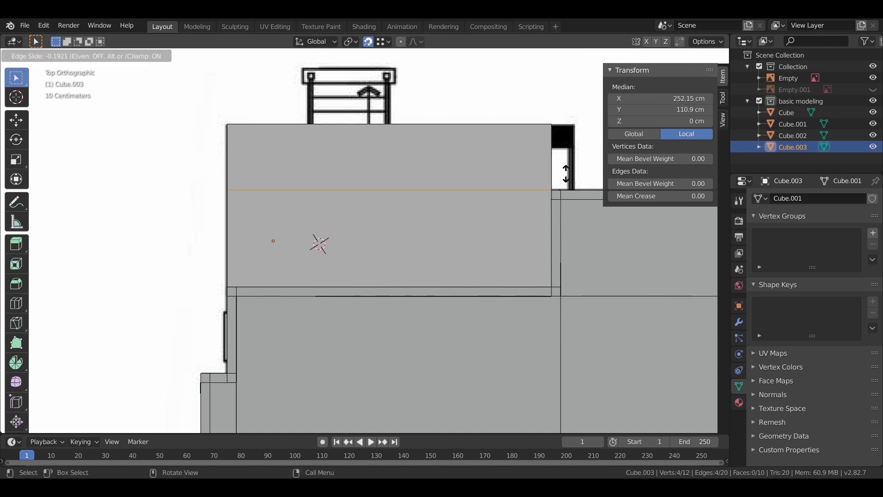
pyautogui.click(566, 173)
pyautogui.moveTo(295, 216)
pyautogui.mouseDown(button='middle')
pyautogui.moveTo(303, 202)
pyautogui.moveTo(300, 221)
pyautogui.mouseUp(button='middle')
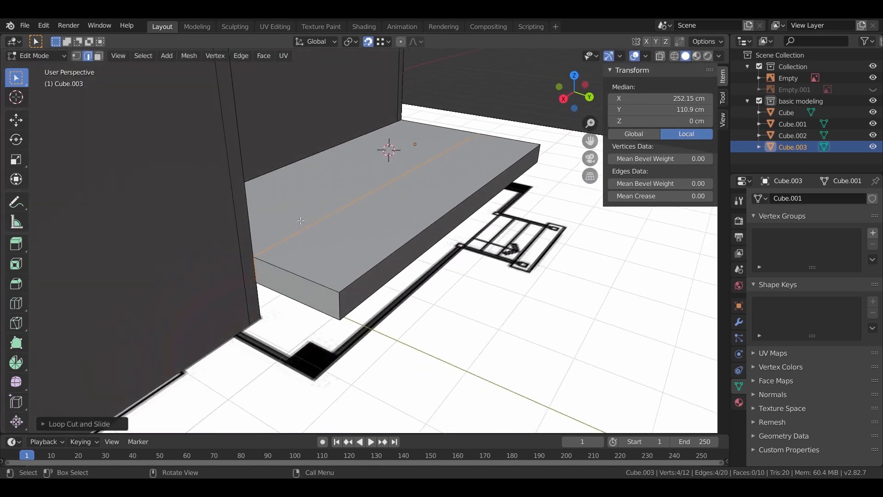
pyautogui.press('g')
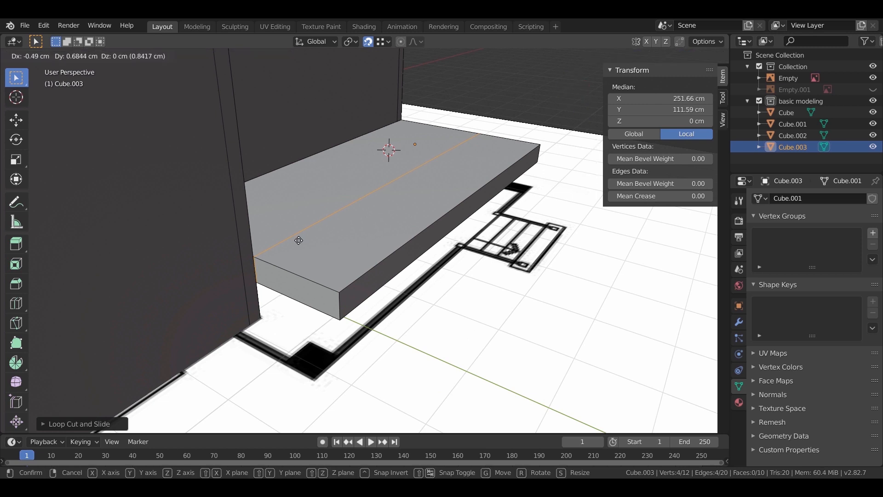
pyautogui.click(316, 307)
# - Extrude the outer part of the slab's side face along X past the projecting wall, giving an overall deck width of 755 cm
pyautogui.click(98, 56)
pyautogui.click(293, 279)
pyautogui.press('e')
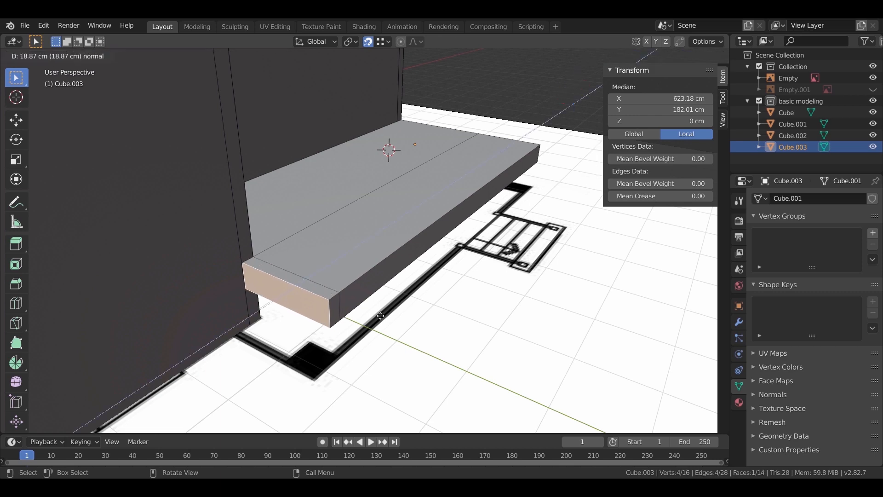
pyautogui.click(373, 322)
pyautogui.press('KP_7')
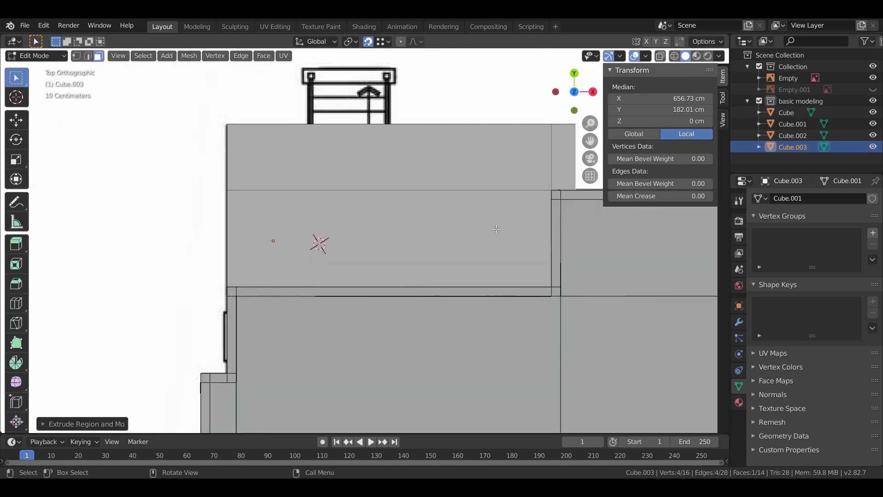
pyautogui.keyDown('shift'); pyautogui.moveTo(496, 229); pyautogui.dragTo(312, 299, button='middle'); pyautogui.keyUp('shift')
pyautogui.press('g')
pyautogui.press('x')
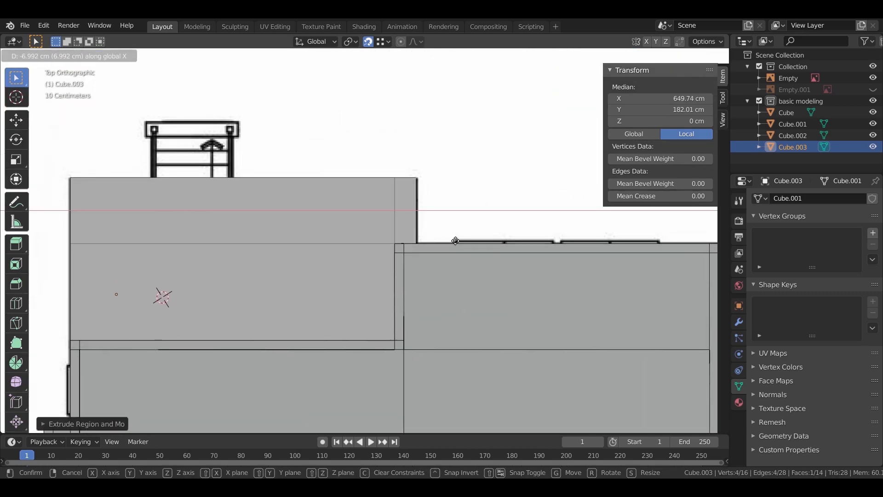
pyautogui.click(455, 241)
pyautogui.scroll(-3, 455, 240)
pyautogui.moveTo(455, 241); pyautogui.dragTo(408, 271, button='middle')
pyautogui.scroll(3, 269, 173)
pyautogui.press('Tab')
pyautogui.moveTo(275, 296); pyautogui.dragTo(278, 313, button='middle')
pyautogui.scroll(-3, 278, 313)
pyautogui.moveTo(331, 276); pyautogui.dragTo(331, 269, button='middle')
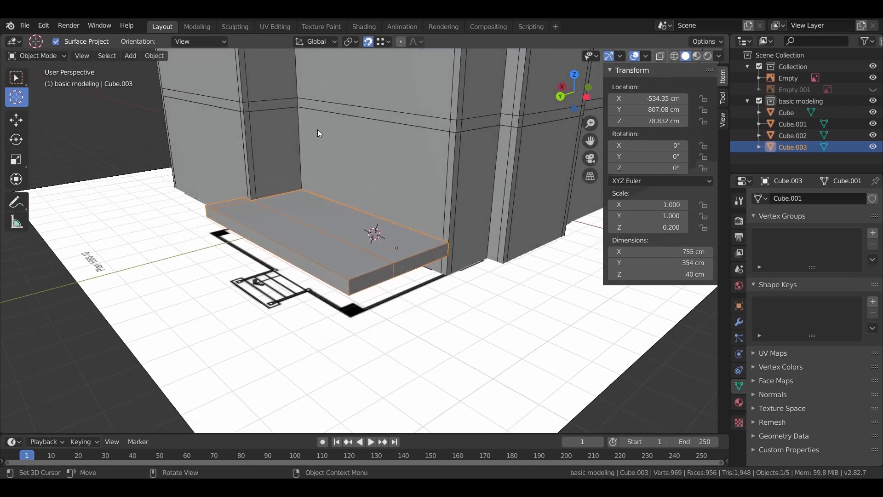
# - Extrude the floor-level band of the upper storey, including its corner face, outward from the rear wall above the deck
pyautogui.click(371, 112)
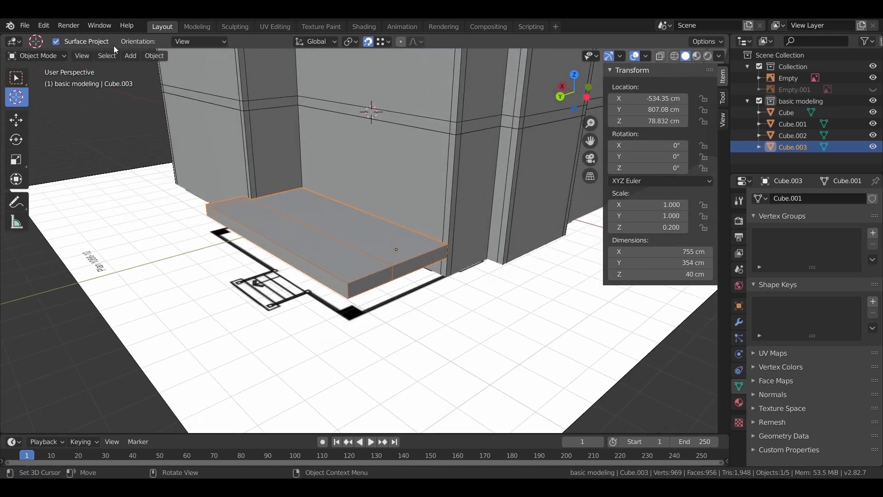
pyautogui.click(27, 77)
pyautogui.click(399, 109)
pyautogui.press('Tab')
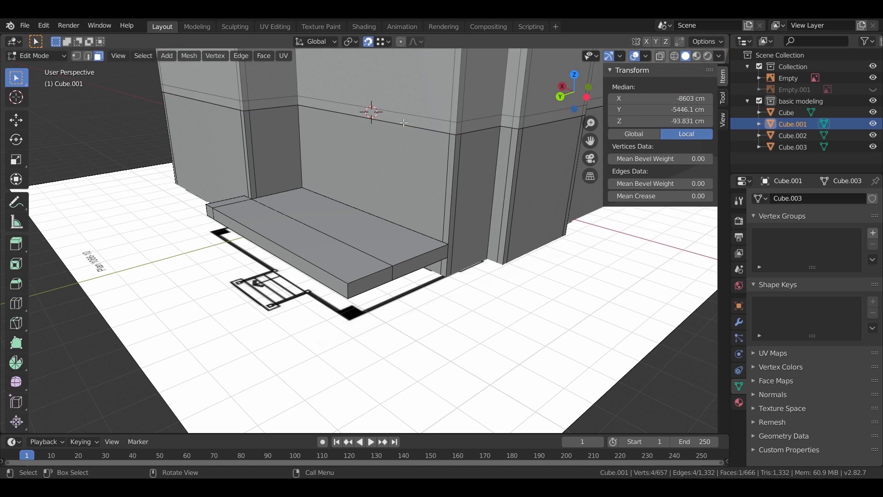
pyautogui.click(403, 123)
pyautogui.moveTo(392, 141); pyautogui.dragTo(293, 152, button='middle')
pyautogui.keyDown('shift'); pyautogui.click(459, 152); pyautogui.keyUp('shift')
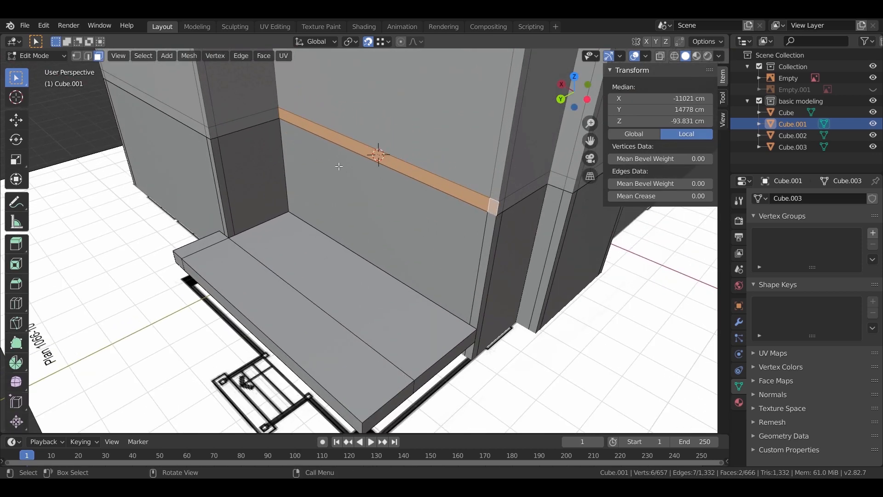
pyautogui.press('e')
pyautogui.click(309, 234)
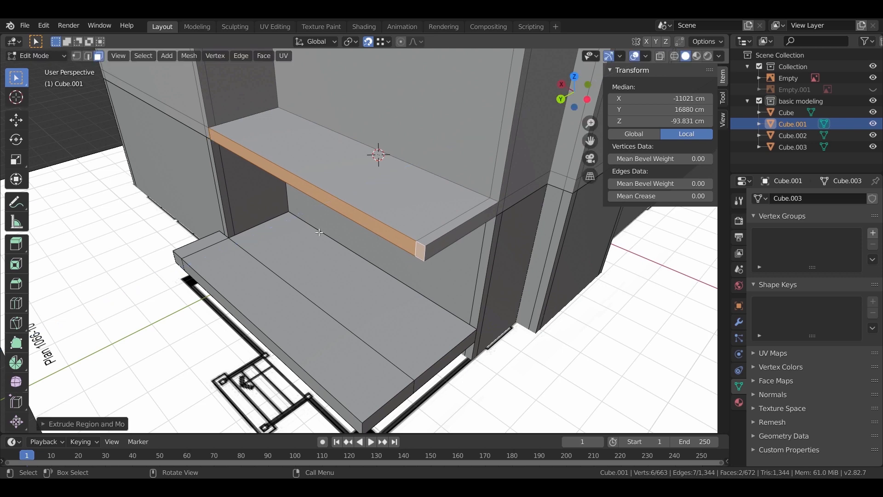
# - Move the extruded band's front face about 143.7 cm farther out along Y, over the deck
pyautogui.press('g')
pyautogui.press('y')
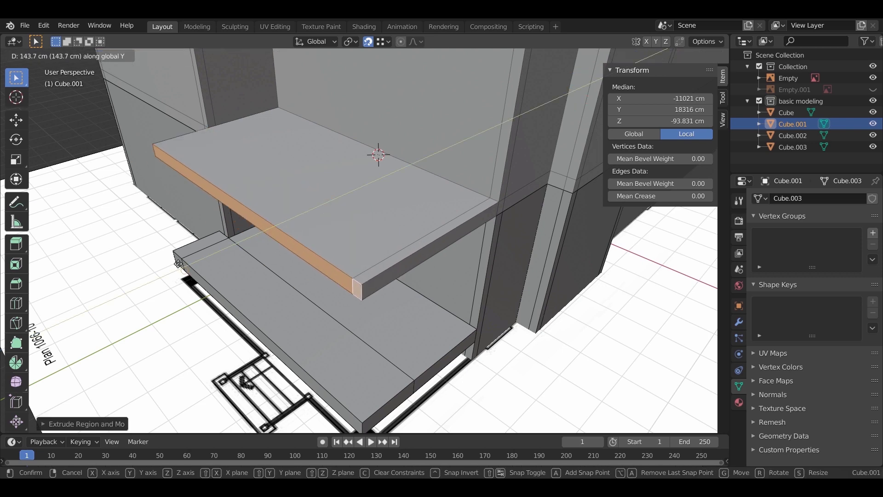
pyautogui.click(175, 253)
pyautogui.moveTo(212, 297); pyautogui.dragTo(296, 193, button='middle')
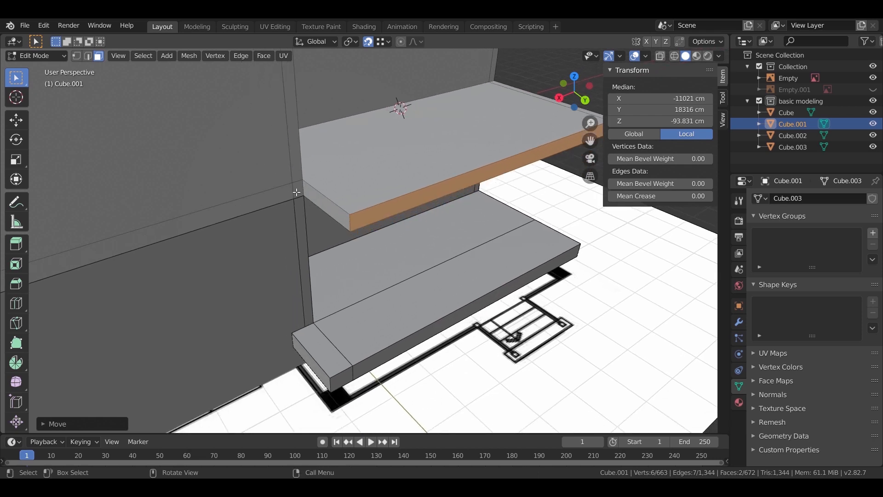
pyautogui.moveTo(296, 193); pyautogui.dragTo(400, 283, button='middle')
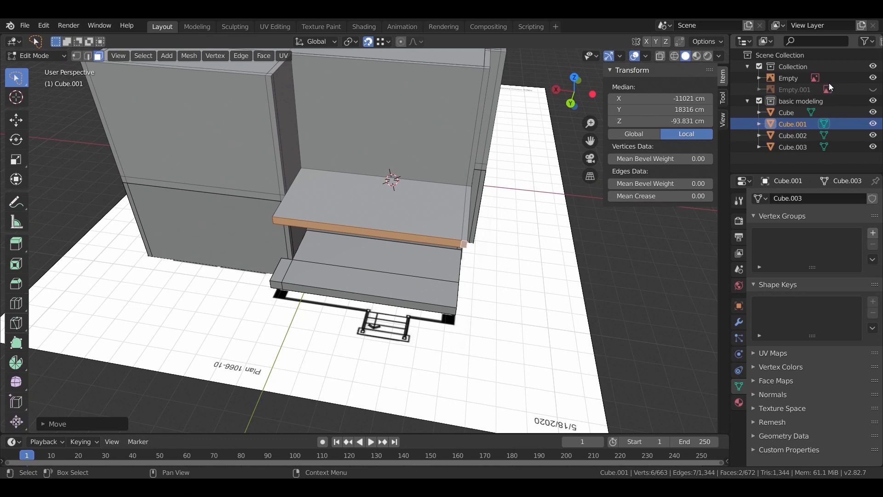
# - Show the upper-floor plan image (Empty.001) and align the overhang's front face along Y with the outer edge on the plan
pyautogui.click(874, 89)
pyautogui.moveTo(341, 299); pyautogui.dragTo(412, 157, button='middle')
pyautogui.press('g')
pyautogui.press('y')
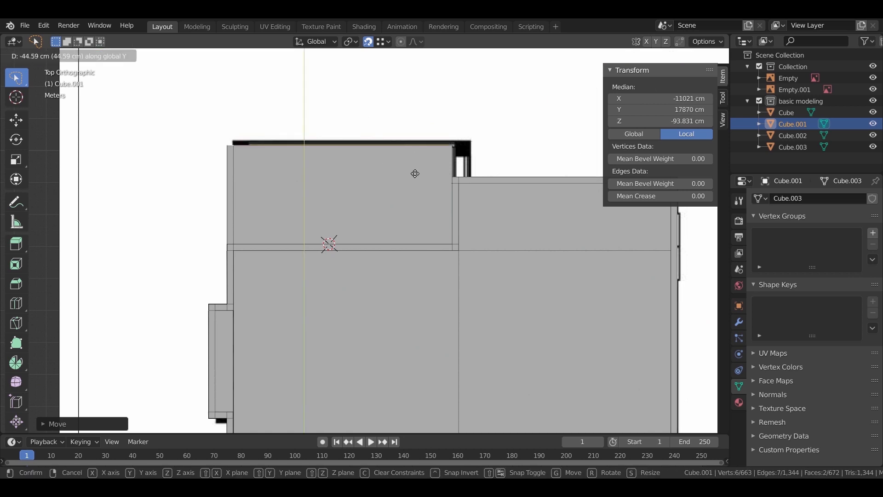
pyautogui.click(418, 169)
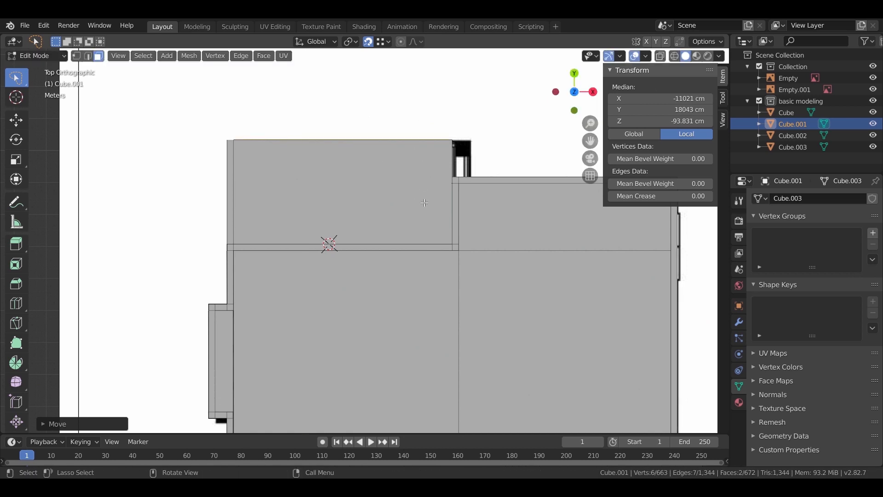
pyautogui.press('g')
pyautogui.press('y')
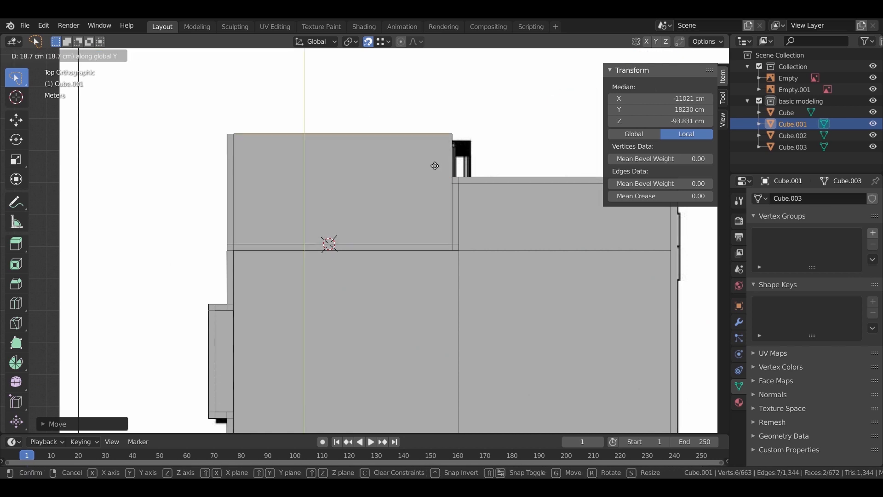
pyautogui.click(435, 169)
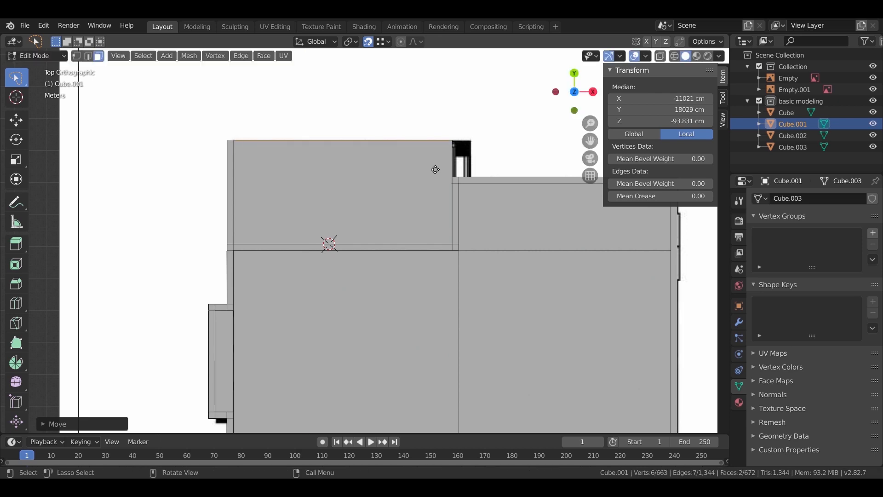
# - Extrude the overhang's side face past the projecting wall until it covers the dark corner block on the plan
pyautogui.moveTo(387, 212); pyautogui.dragTo(495, 171, button='middle')
pyautogui.scroll(2, 328, 210)
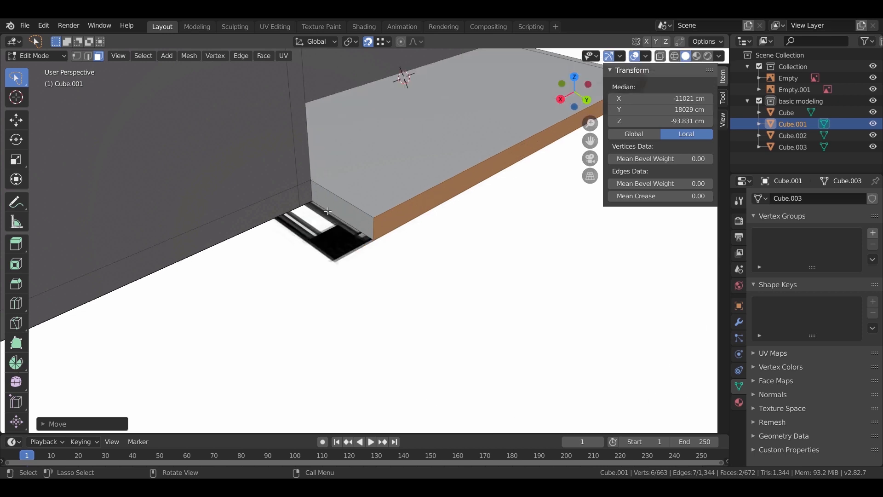
pyautogui.click(308, 192)
pyautogui.press('e')
pyautogui.click(372, 232)
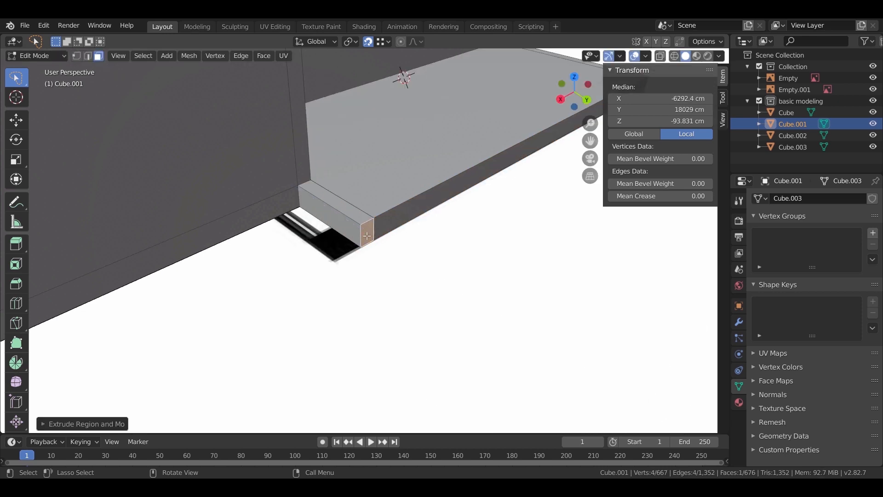
pyautogui.click(333, 225)
pyautogui.press('e')
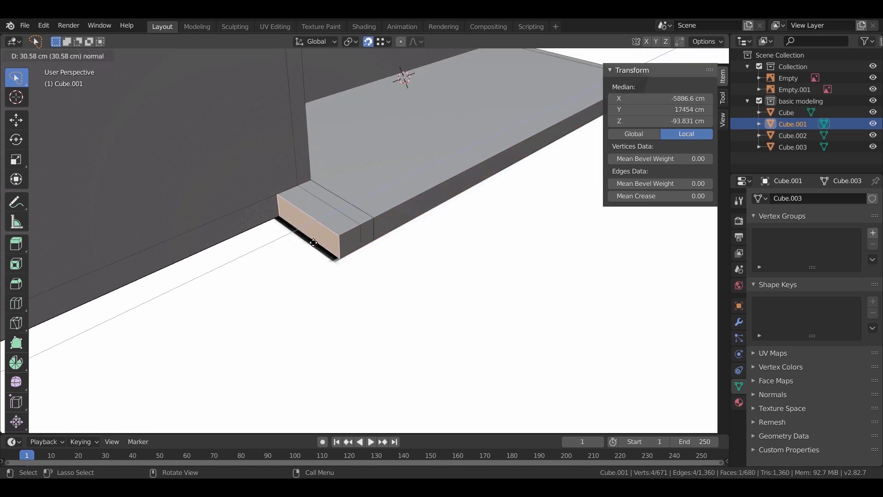
pyautogui.click(309, 246)
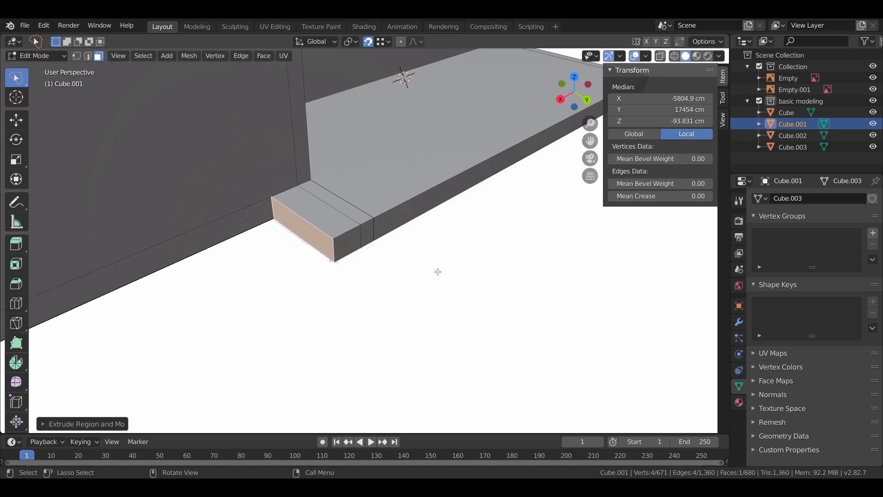
# - Leave mesh editing and hide the upper-floor plan image (Empty.001), keeping the ground-floor plan visible
pyautogui.press('Tab')
pyautogui.scroll(-4, 374, 264)
pyautogui.moveTo(375, 264); pyautogui.dragTo(483, 241, button='middle')
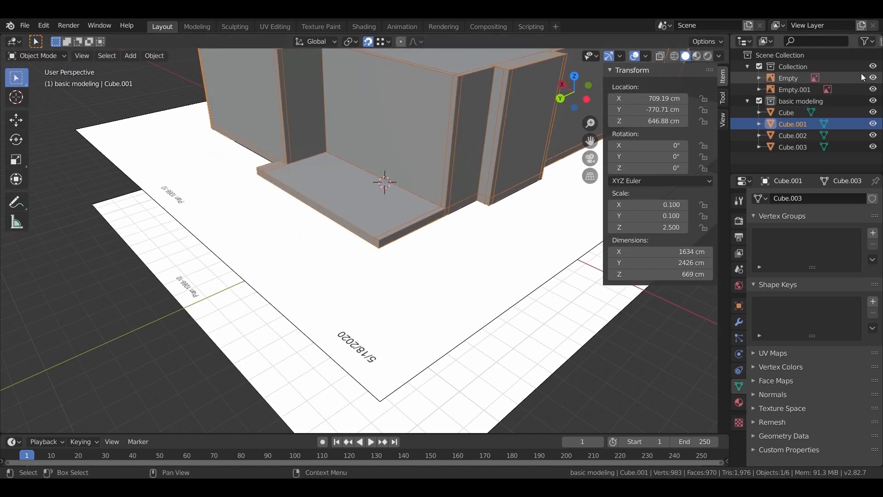
pyautogui.click(873, 66)
pyautogui.click(872, 67)
pyautogui.click(874, 77)
pyautogui.click(873, 79)
pyautogui.click(873, 89)
# - Examine the upper storey's roof surface and wall offsets from several sides, including the overhang above the deck
pyautogui.scroll(-2, 327, 261)
pyautogui.moveTo(328, 260); pyautogui.dragTo(364, 300, button='middle')
pyautogui.scroll(5, 441, 207)
pyautogui.moveTo(397, 214); pyautogui.dragTo(413, 256, button='middle')
pyautogui.scroll(3, 421, 256)
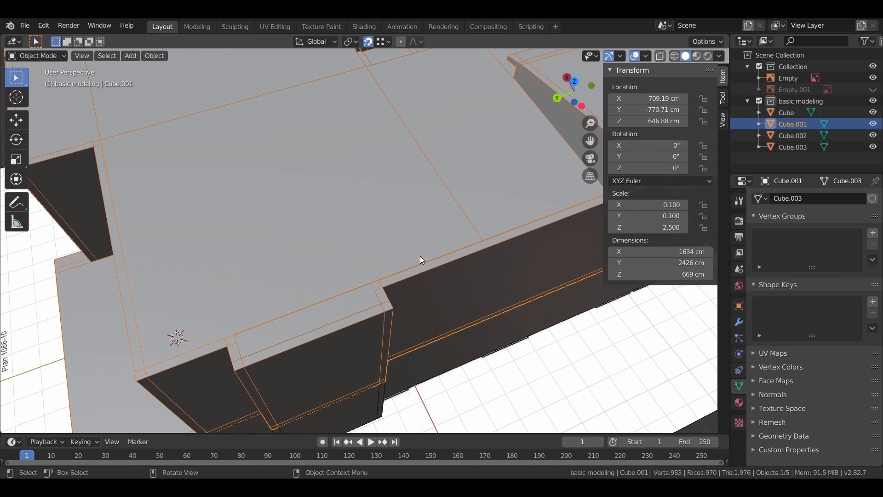
pyautogui.scroll(-3, 420, 256)
pyautogui.moveTo(421, 256); pyautogui.dragTo(402, 248, button='middle')
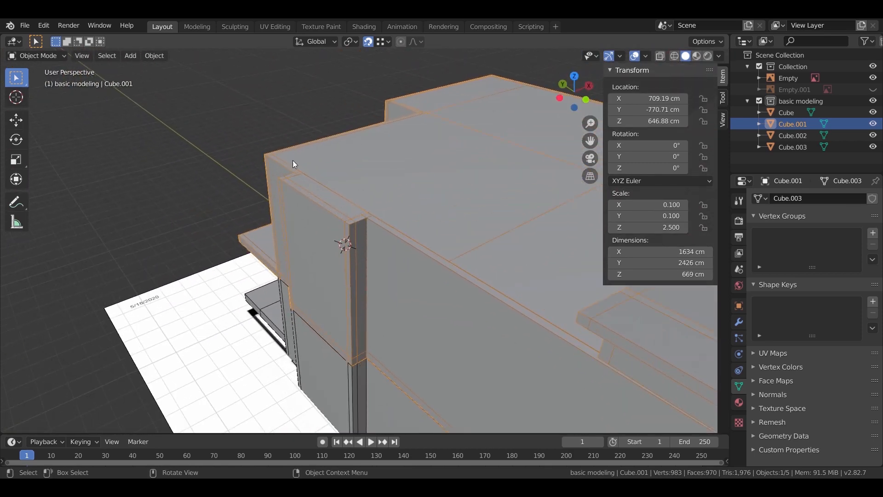
pyautogui.moveTo(316, 158); pyautogui.dragTo(424, 258, button='middle')
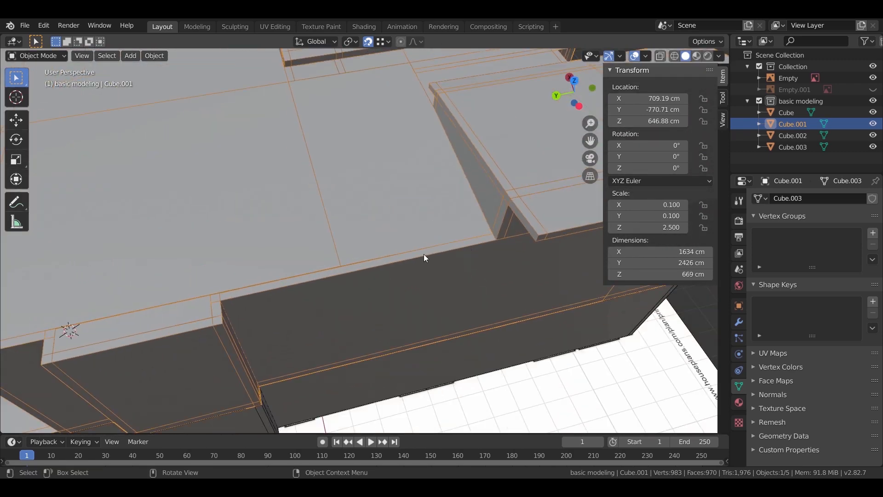
pyautogui.scroll(-6, 230, 290)
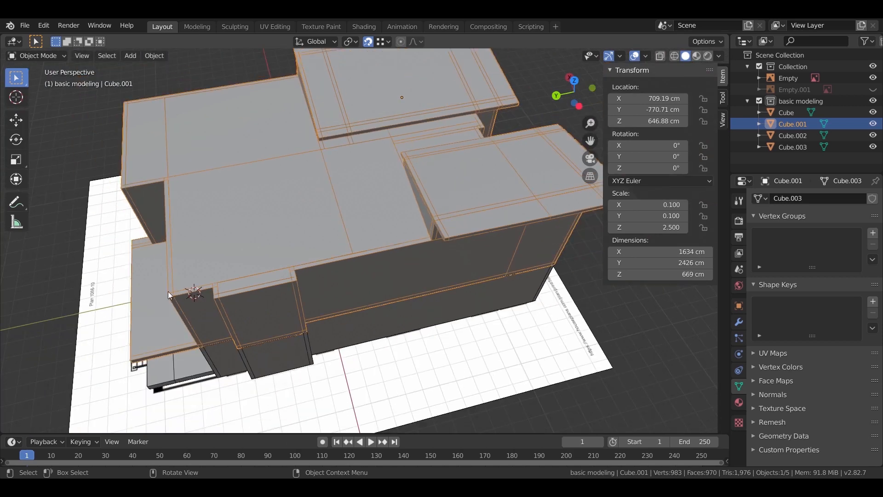
# - Add a vertical loop cut to the upper storey's long side wall, between the roof seam and the raised roof section
pyautogui.scroll(5, 414, 266)
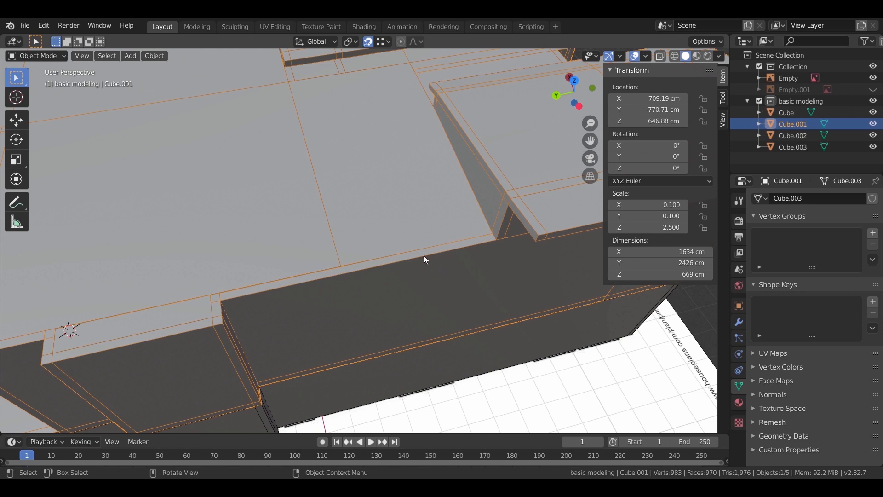
pyautogui.press('Tab')
pyautogui.hotkey('ctrl', 'r')
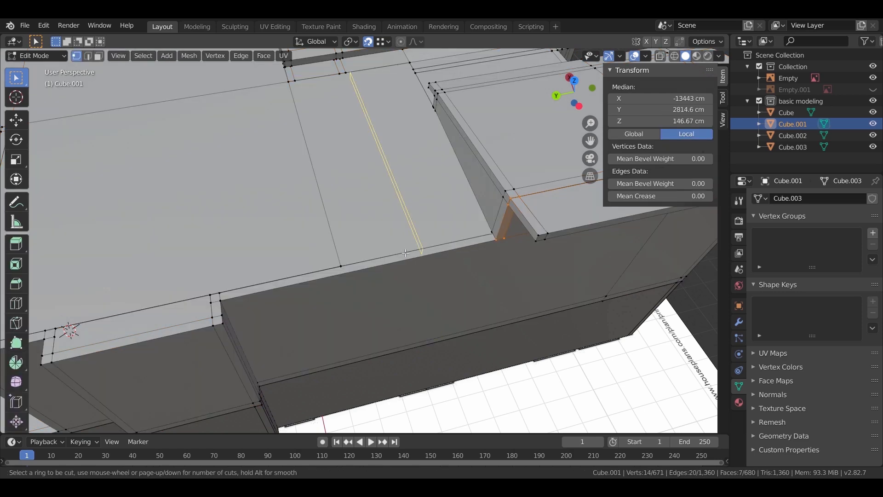
pyautogui.click(418, 261)
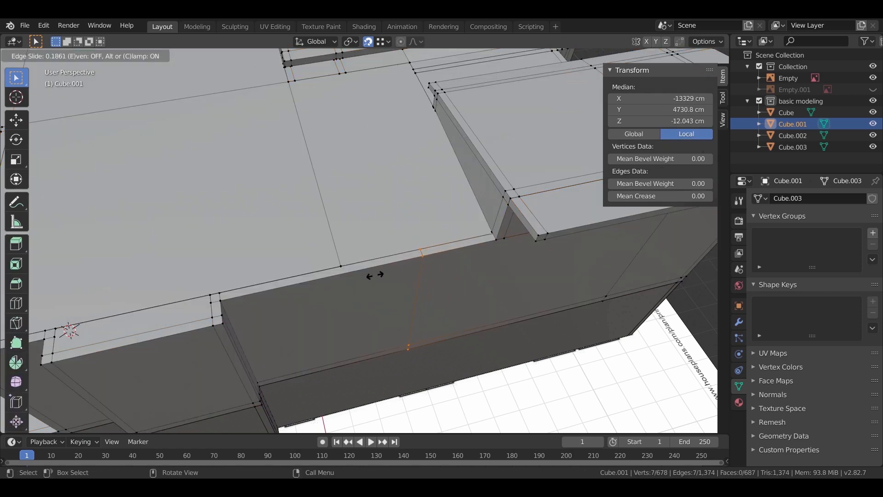
pyautogui.click(330, 66)
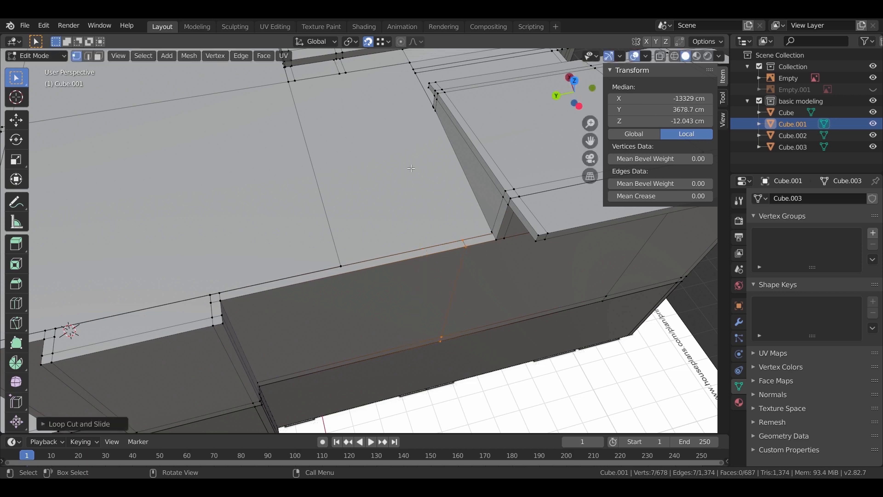
pyautogui.press('g')
pyautogui.press('g')
pyautogui.click(408, 227)
pyautogui.moveTo(409, 227); pyautogui.dragTo(399, 204, button='middle')
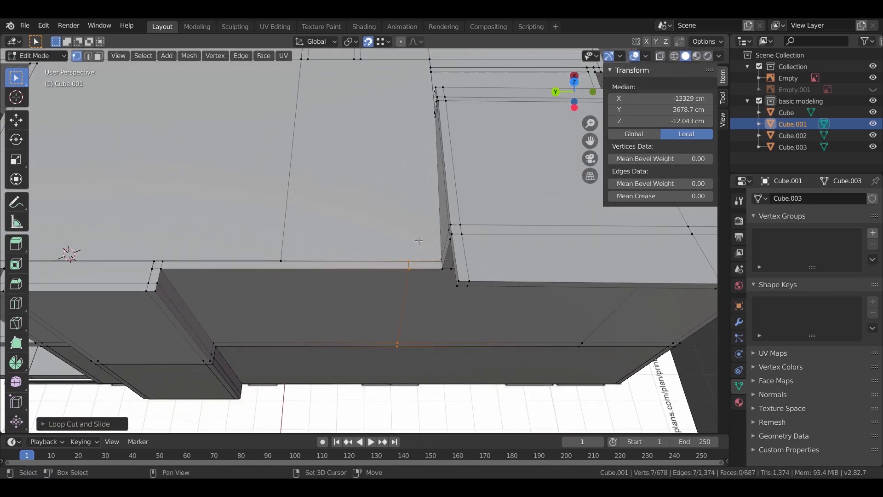
# - Move the new loop cut along Y so it sits farther away from the raised roof section
pyautogui.press('g')
pyautogui.press('y')
pyautogui.click(463, 329)
pyautogui.press('g')
pyautogui.press('y')
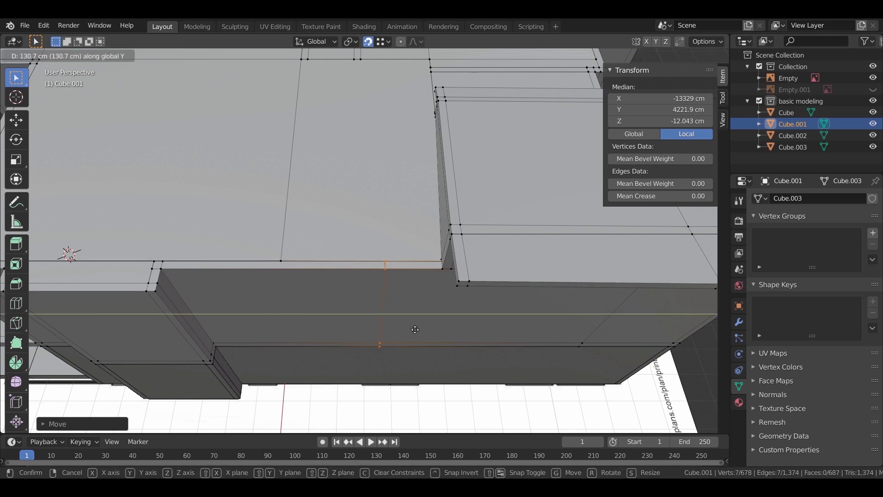
pyautogui.click(415, 329)
pyautogui.moveTo(414, 329); pyautogui.dragTo(378, 219, button='middle')
# - Extrude the wall-top strip next to the loop cut upward to form a parapet
pyautogui.press('3')
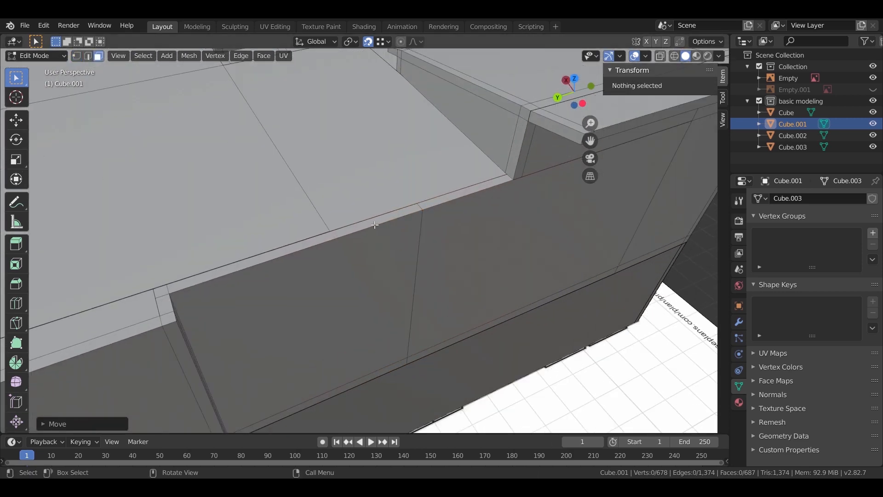
pyautogui.click(376, 223)
pyautogui.moveTo(292, 267); pyautogui.dragTo(327, 247, button='middle')
pyautogui.press('e')
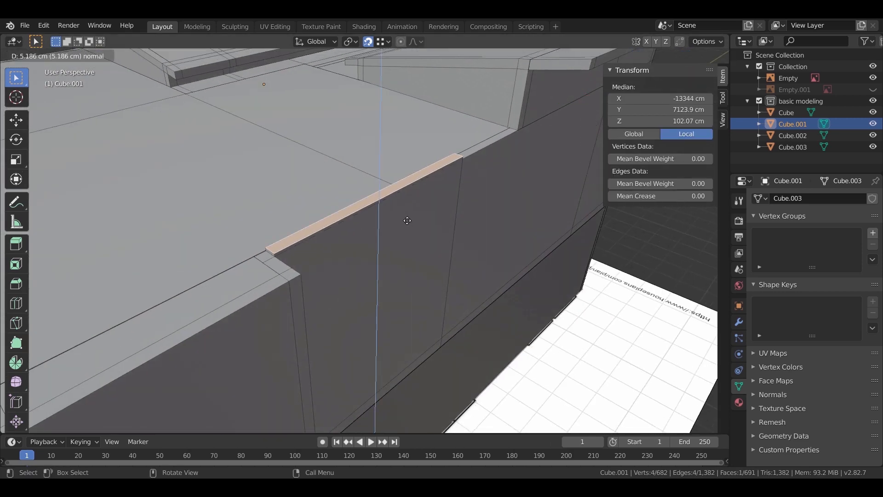
pyautogui.click(522, 73)
# - Extrude the parapet's narrow end face along the side wall to the far corner of the house
pyautogui.moveTo(420, 146); pyautogui.dragTo(386, 189, button='middle')
pyautogui.click(386, 188)
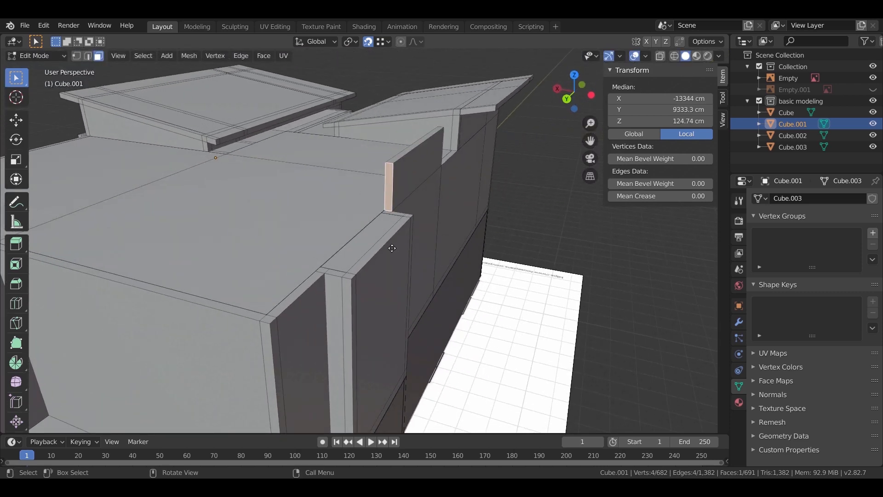
pyautogui.press('e')
pyautogui.click(275, 318)
pyautogui.press('e')
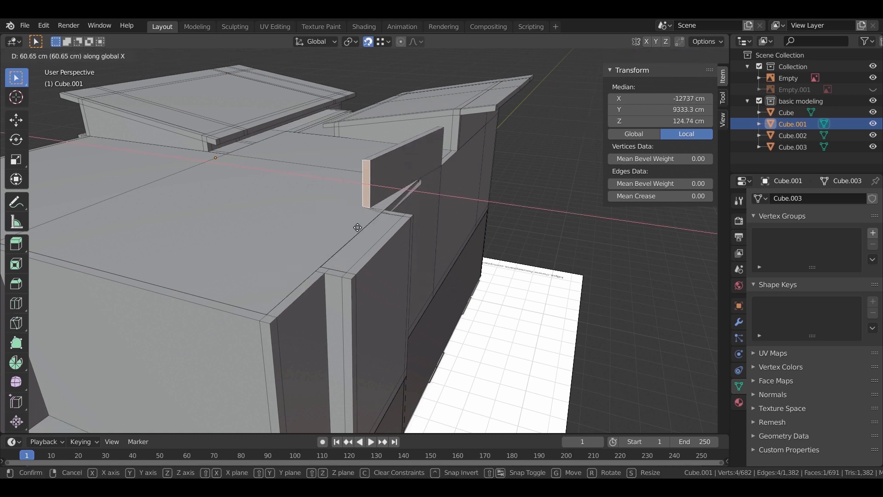
pyautogui.click(208, 345)
# - Add another vertical loop cut in the gap beside the parapet and align it along Y with the raised roof wall's corner
pyautogui.moveTo(208, 345); pyautogui.dragTo(375, 290, button='middle')
pyautogui.scroll(-3, 375, 290)
pyautogui.moveTo(478, 281); pyautogui.dragTo(286, 276, button='middle')
pyautogui.scroll(1, 329, 270)
pyautogui.scroll(3, 329, 270)
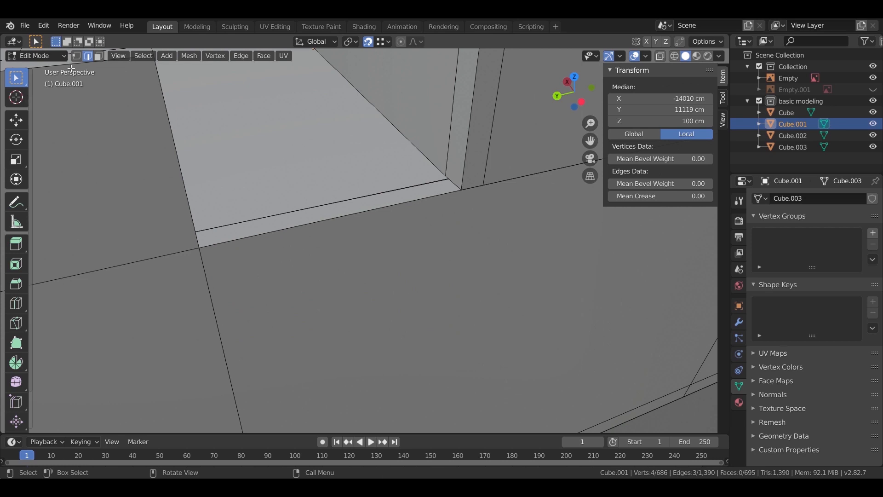
pyautogui.click(99, 56)
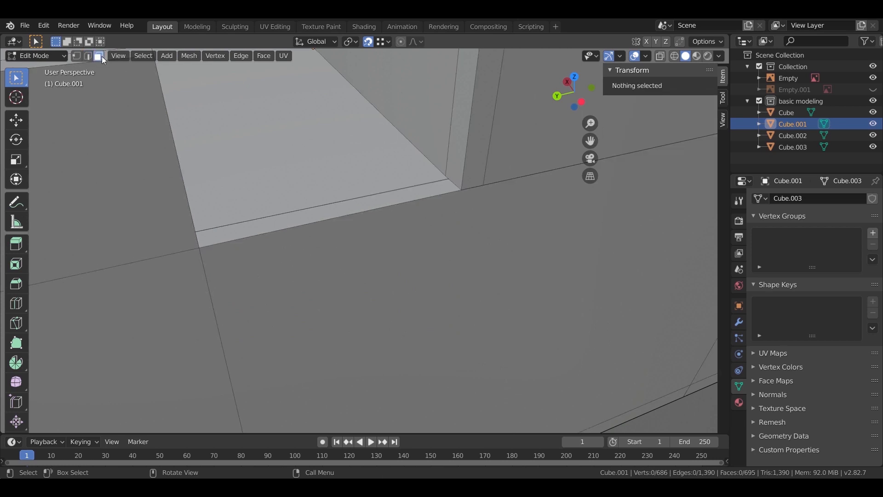
pyautogui.click(339, 206)
pyautogui.hotkey('ctrl', 'r')
pyautogui.click(417, 201)
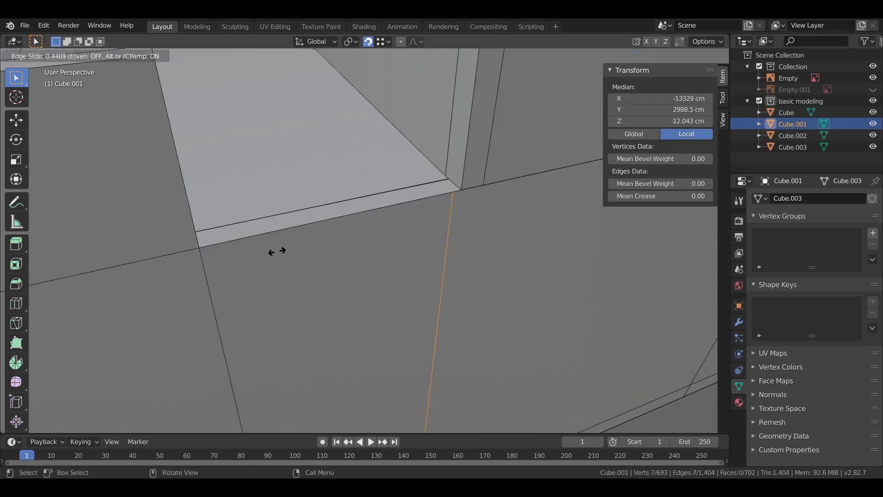
pyautogui.click(374, 222)
pyautogui.press('g')
pyautogui.press('y')
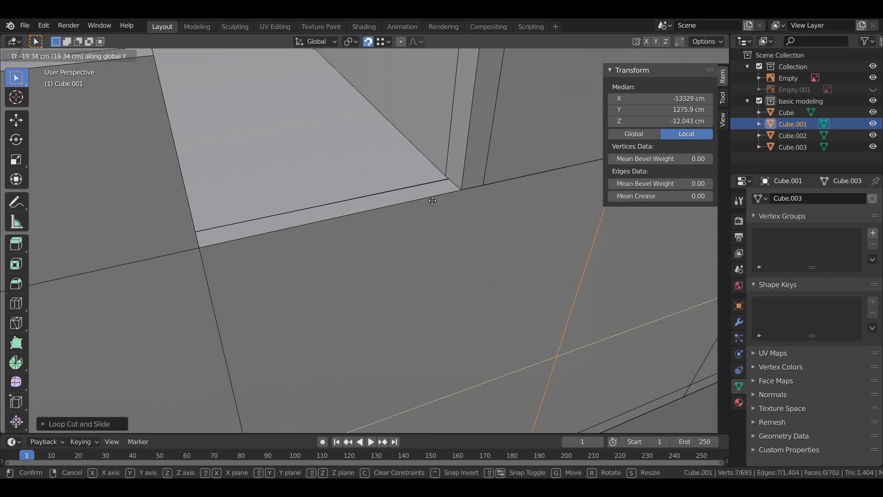
pyautogui.click(456, 188)
pyautogui.moveTo(397, 241); pyautogui.dragTo(391, 253, button='middle')
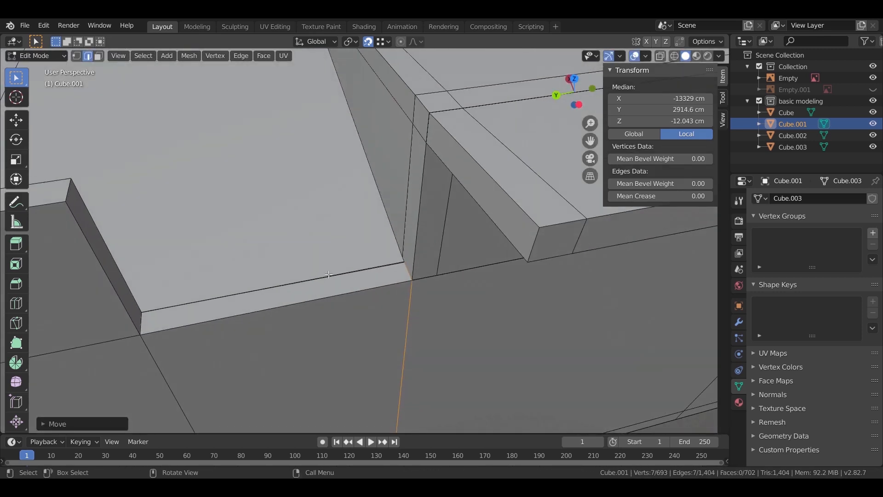
# - Extrude the wall-top strip in the gap between the parapet and the raised roof section upward by 20 cm
pyautogui.click(98, 57)
pyautogui.click(299, 289)
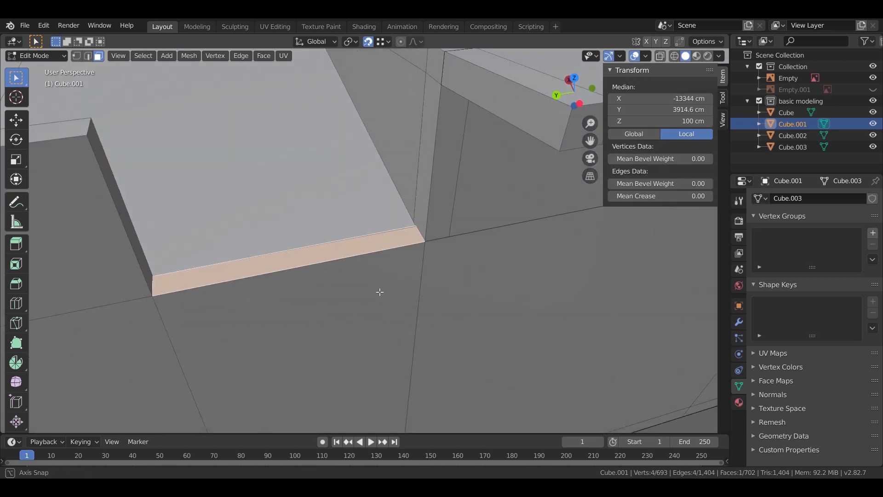
pyautogui.moveTo(379, 292); pyautogui.dragTo(485, 272, button='middle')
pyautogui.write('e20')
pyautogui.press('Return')
# - Extrude the raised strip's outer side face 120 cm outward to form a small canopy slab
pyautogui.click(418, 206)
pyautogui.scroll(-3, 418, 205)
pyautogui.write('e120')
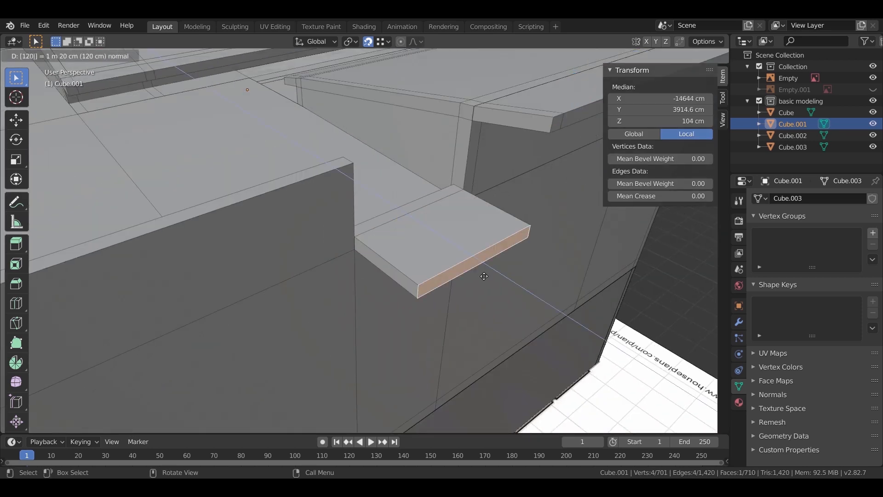
pyautogui.press('Return')
# - Pull the canopy's outer face back towards the wall along X and lower it about 32 cm to slope the slab
pyautogui.moveTo(414, 312); pyautogui.dragTo(379, 271, button='middle')
pyautogui.press('g')
pyautogui.press('x')
pyautogui.click(361, 270)
pyautogui.press('KP_1')
pyautogui.scroll(3, 410, 212)
pyautogui.scroll(2, 410, 212)
pyautogui.press('g')
pyautogui.press('z')
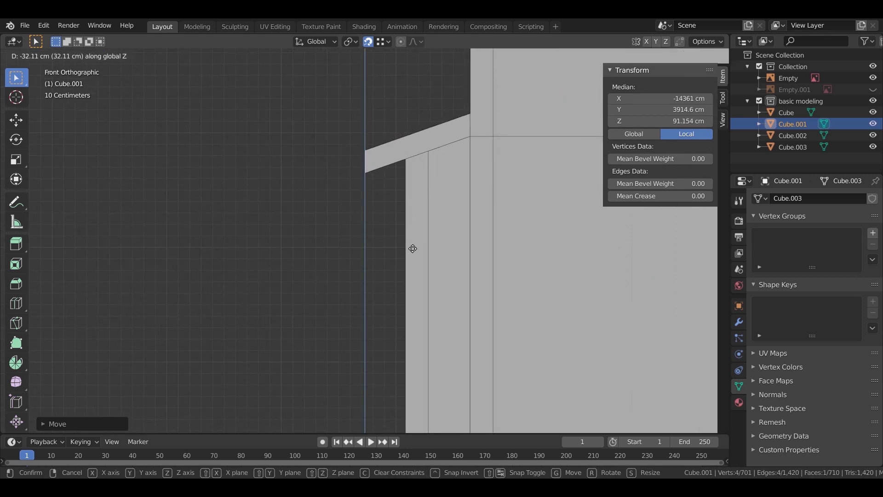
pyautogui.click(413, 248)
# - Raise the canopy's upper outer edge about 2.8 cm along Z to thicken its outer end
pyautogui.press('z')
pyautogui.click(80, 56)
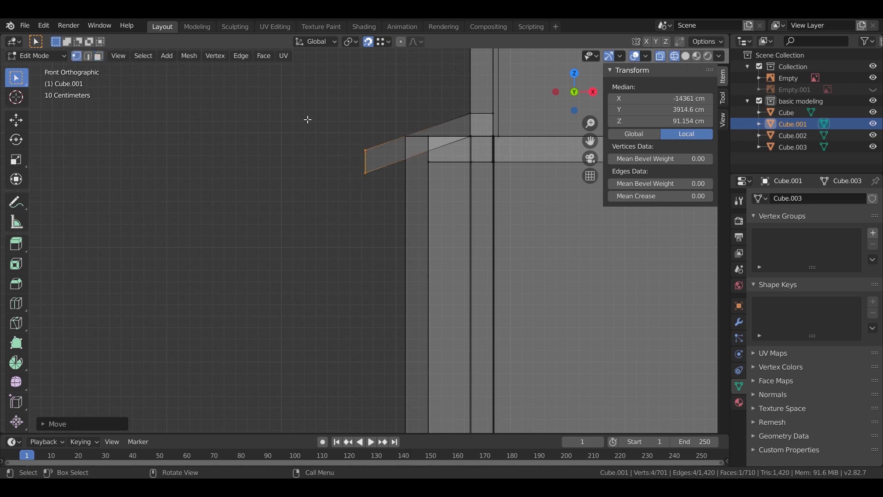
pyautogui.moveTo(354, 129); pyautogui.dragTo(369, 154)
pyautogui.press('g')
pyautogui.press('z')
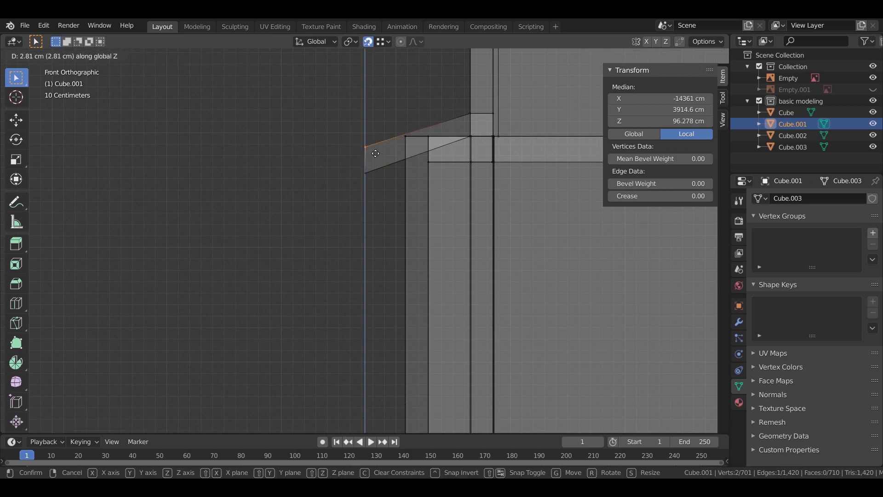
pyautogui.click(375, 154)
pyautogui.moveTo(359, 192)
pyautogui.mouseDown(button='middle')
pyautogui.moveTo(407, 251)
pyautogui.moveTo(380, 251)
pyautogui.moveTo(384, 238)
pyautogui.mouseUp(button='middle')
pyautogui.hotkey('shift', 'z')
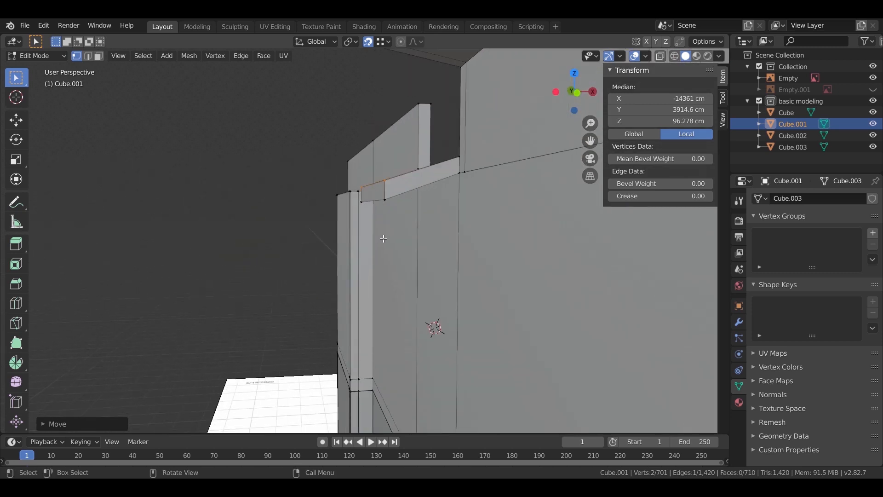
pyautogui.press('g')
pyautogui.press('z')
pyautogui.click(384, 240)
pyautogui.moveTo(385, 239); pyautogui.dragTo(421, 283, button='middle')
pyautogui.scroll(3, 421, 283)
# - Extrude the canopy's sloped top face upward by about 8 cm as a thin roof layer
pyautogui.click(98, 56)
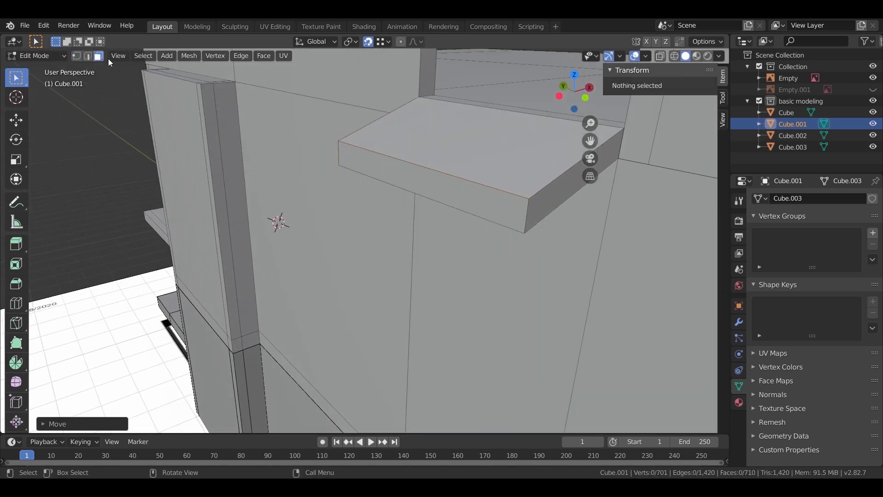
pyautogui.click(467, 150)
pyautogui.moveTo(467, 149); pyautogui.dragTo(479, 219, button='middle')
pyautogui.press('e')
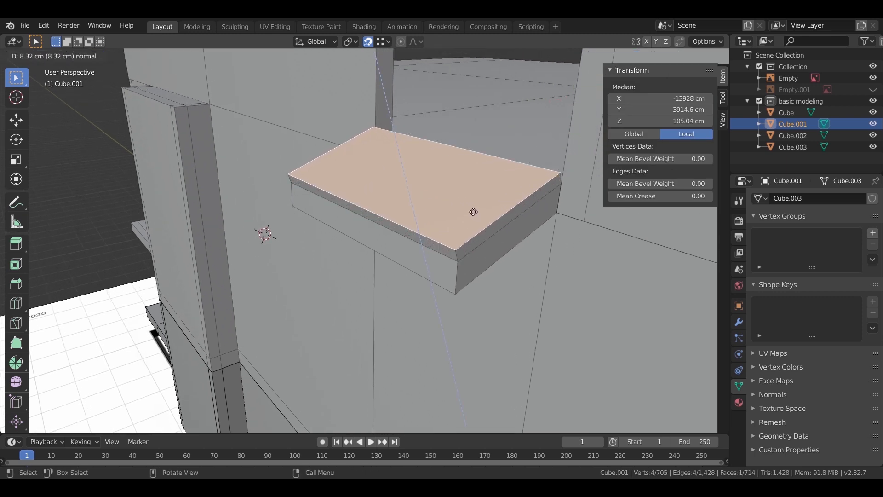
pyautogui.click(474, 213)
# - Select the three outer rim faces of the canopy's roof layer and try extruding them along their normals
pyautogui.click(477, 241)
pyautogui.keyDown('shift'); pyautogui.click(437, 249); pyautogui.keyUp('shift')
pyautogui.moveTo(407, 259); pyautogui.dragTo(460, 230, button='middle')
pyautogui.keyDown('shift'); pyautogui.click(394, 203); pyautogui.keyUp('shift')
pyautogui.rightClick(408, 212)
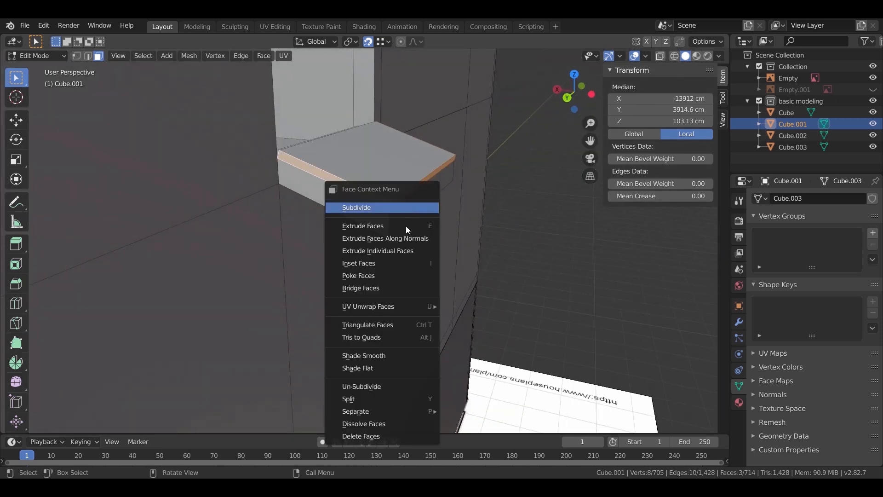
pyautogui.click(409, 237)
pyautogui.click(411, 231)
# - Apply all transforms to the upper-storey object (Cube.001) and return to mesh editing
pyautogui.moveTo(405, 231); pyautogui.dragTo(387, 249, button='middle')
pyautogui.press('Tab')
pyautogui.hotkey('ctrl', 'a')
pyautogui.click(382, 277)
pyautogui.press('Tab')
# - Extrude the three rim faces of the canopy's roof layer individually outward by about 10 cm
pyautogui.rightClick(435, 227)
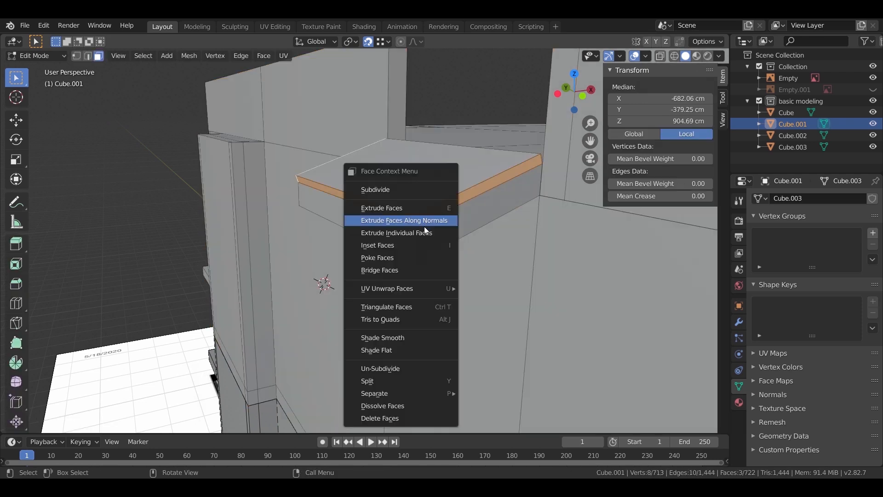
pyautogui.click(424, 230)
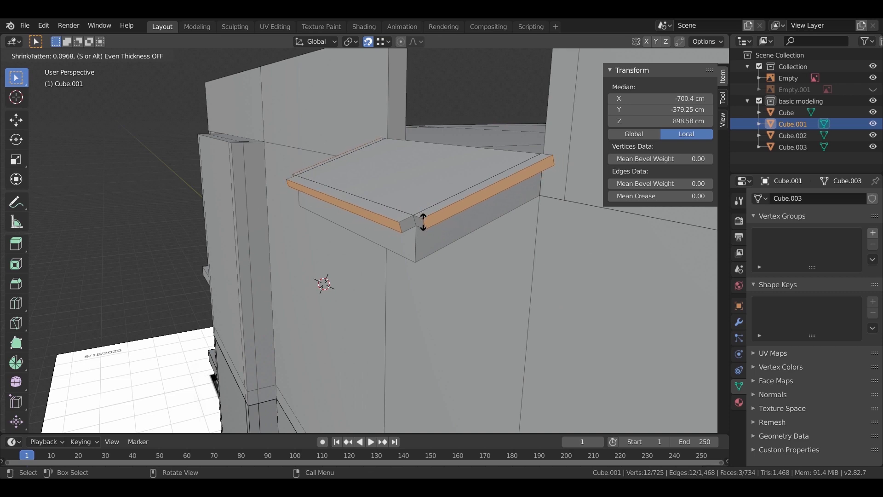
pyautogui.click(426, 220)
pyautogui.moveTo(426, 220); pyautogui.dragTo(458, 261, button='middle')
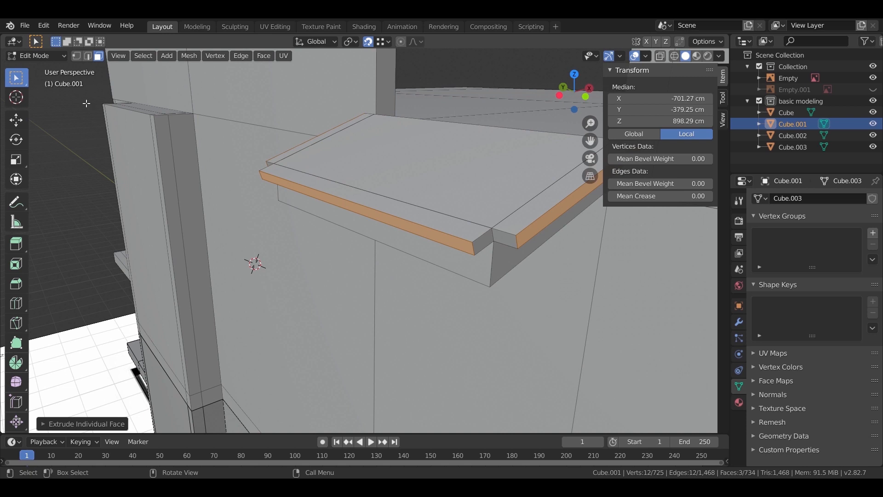
# - Try to bridge the two adjacent end faces at the roof layer's outer corner
pyautogui.click(502, 237)
pyautogui.rightClick(486, 241)
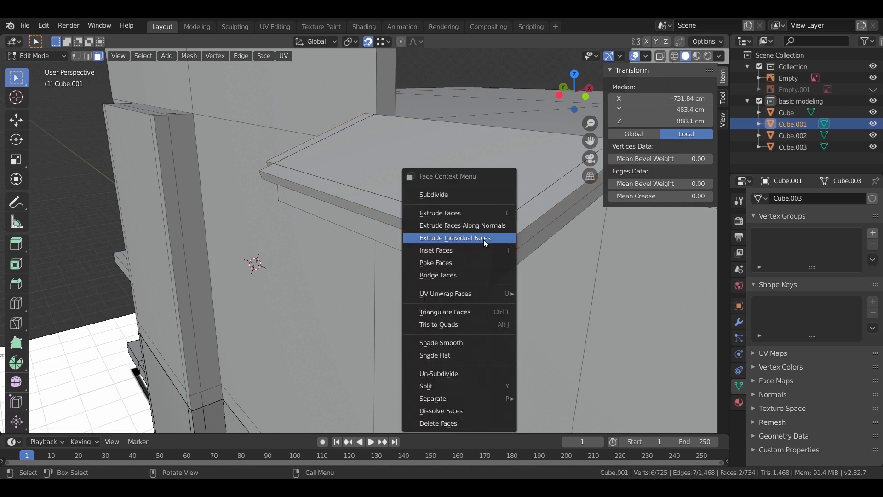
pyautogui.click(468, 275)
# - Fill both outer corner notches of the canopy's roof layer by extruding an end face at each corner
pyautogui.moveTo(474, 283); pyautogui.dragTo(375, 255, button='middle')
pyautogui.click(445, 269)
pyautogui.press('e')
pyautogui.click(421, 286)
pyautogui.press('e')
pyautogui.click(385, 216)
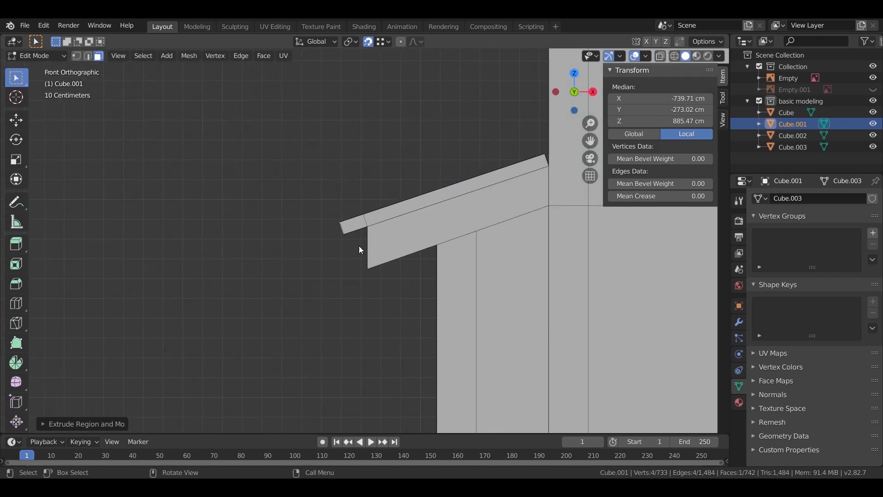
# - Move the canopy's lower outer edge about 7 cm along X and 2.8 cm up to square its end to the slope
pyautogui.click(373, 269)
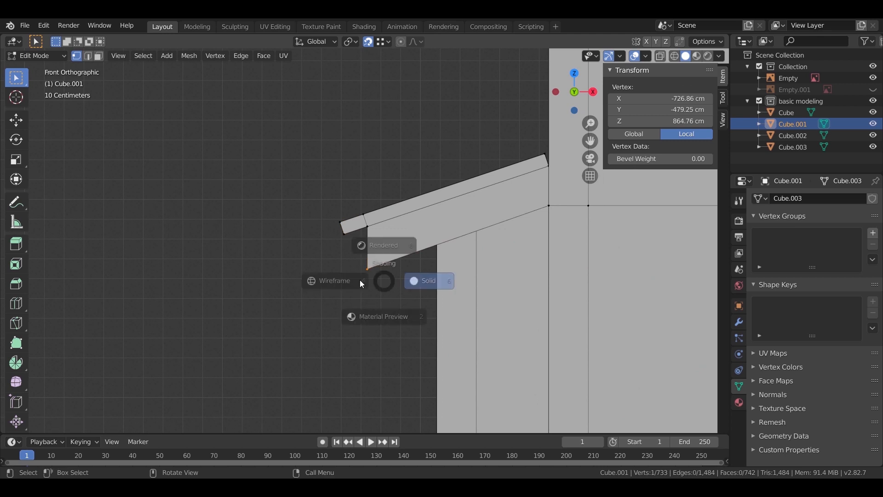
pyautogui.hotkey('alt', 'z')
pyautogui.press('g')
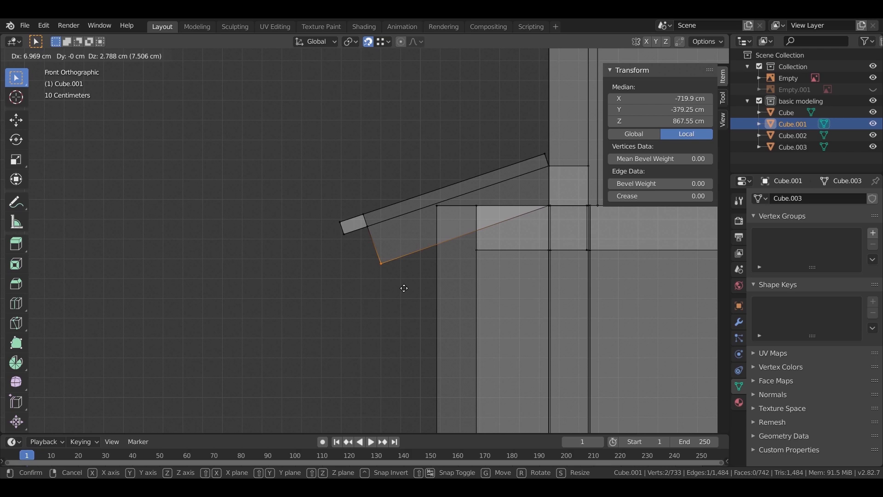
pyautogui.click(404, 288)
pyautogui.moveTo(302, 282); pyautogui.dragTo(499, 248, button='middle')
pyautogui.hotkey('alt', 'z')
pyautogui.press('Tab')
# - Join the ground floor (Cube), upper storey (Cube.001) and raised deck (Cube.003) into one object
pyautogui.scroll(-3, 410, 289)
pyautogui.scroll(-5, 383, 332)
pyautogui.scroll(4, 451, 285)
pyautogui.press('Tab')
pyautogui.press('Tab')
pyautogui.click(369, 247)
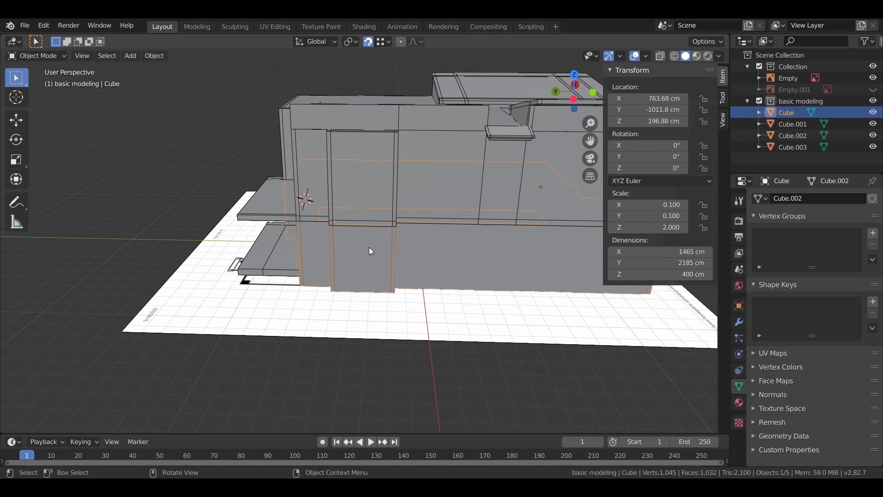
pyautogui.keyDown('shift'); pyautogui.click(392, 205); pyautogui.keyUp('shift')
pyautogui.moveTo(465, 245); pyautogui.dragTo(443, 250, button='middle')
pyautogui.moveTo(360, 258); pyautogui.dragTo(275, 291, button='middle')
pyautogui.keyDown('shift'); pyautogui.click(296, 299); pyautogui.keyUp('shift')
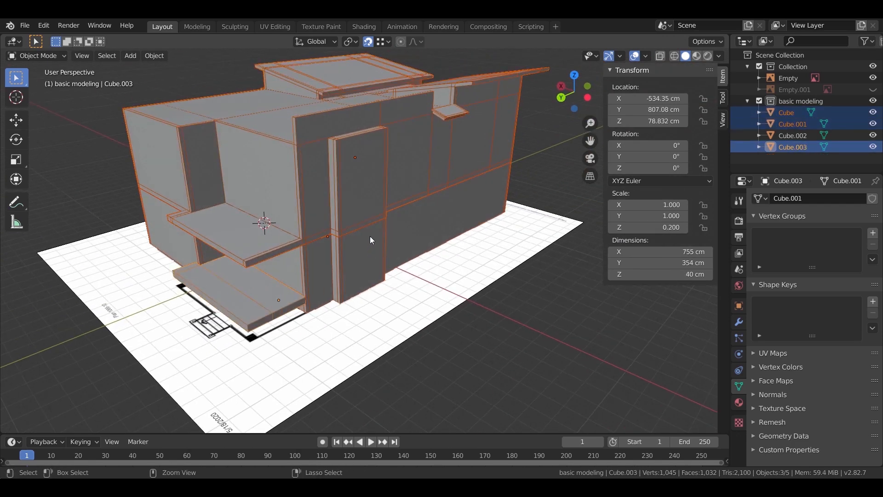
pyautogui.hotkey('ctrl', 'j')
# - Join the remaining separate part (Cube.002) with the house and clear the selection
pyautogui.press('Tab')
pyautogui.press('Tab')
pyautogui.moveTo(394, 184); pyautogui.dragTo(365, 234, button='middle')
pyautogui.keyDown('shift'); pyautogui.click(455, 365); pyautogui.keyUp('shift')
pyautogui.hotkey('ctrl', 'j')
pyautogui.hotkey('alt', 'a')
# - Add six evenly spaced vertical loop cuts to the upper-storey section of the projecting wall panel, without sliding them
pyautogui.scroll(5, 382, 236)
pyautogui.press('Tab')
pyautogui.press('Tab')
pyautogui.press('Tab')
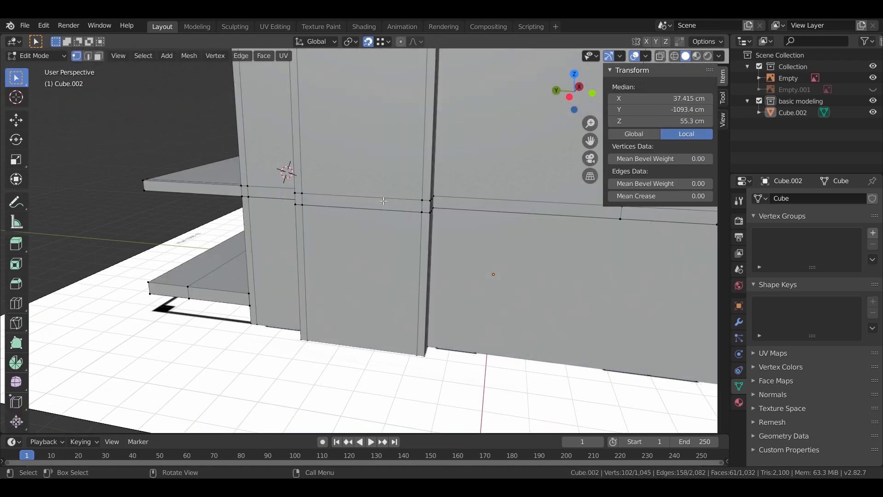
pyautogui.moveTo(374, 180); pyautogui.dragTo(377, 196, button='middle')
pyautogui.hotkey('ctrl', 'r')
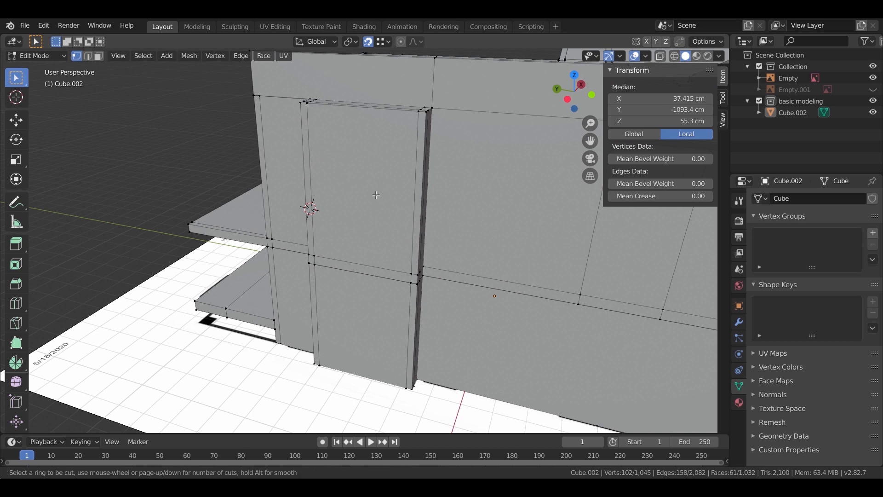
pyautogui.scroll(4, 372, 121)
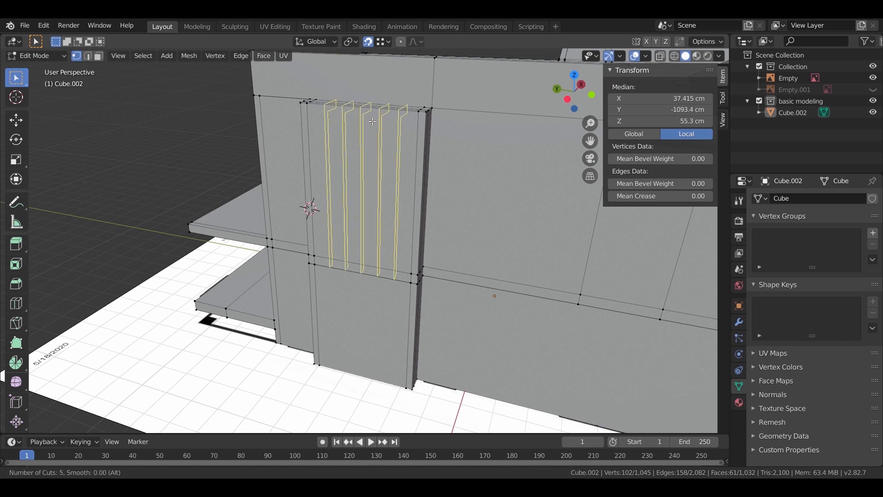
pyautogui.scroll(1, 373, 121)
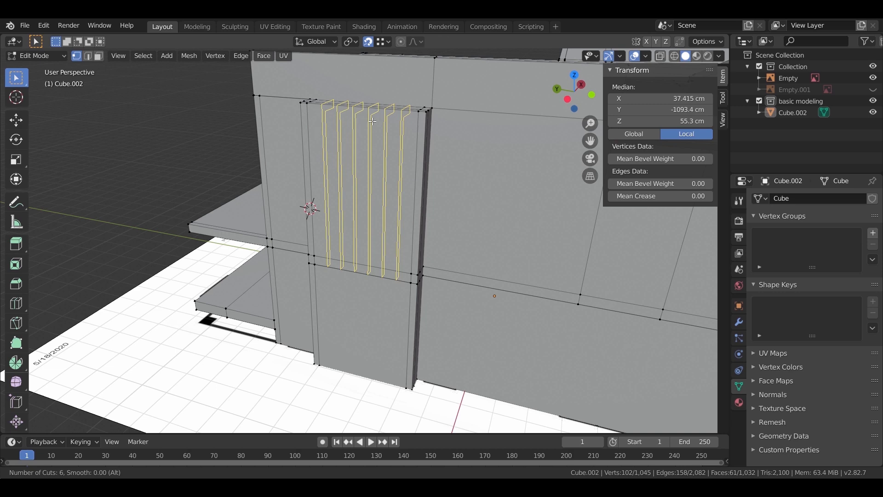
pyautogui.click(373, 121)
pyautogui.rightClick(367, 201)
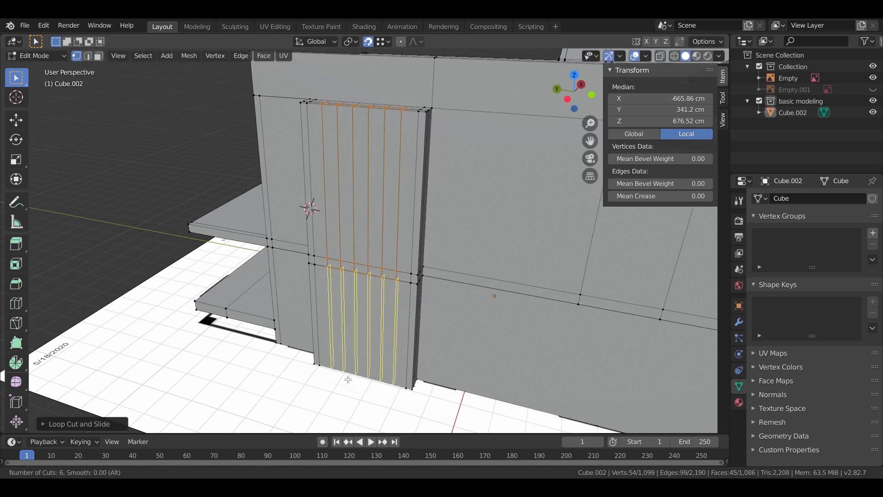
# - Add six matching vertical loop cuts to the ground-floor section of the projecting wall panel, without sliding them
pyautogui.scroll(1, 349, 380)
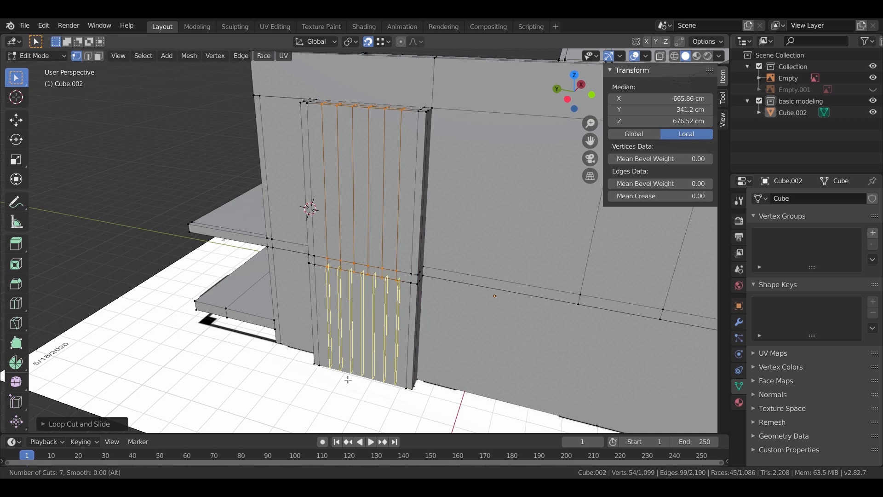
pyautogui.scroll(-1, 349, 380)
pyautogui.click(348, 379)
pyautogui.rightClick(349, 378)
pyautogui.moveTo(381, 329); pyautogui.dragTo(364, 318, button='middle')
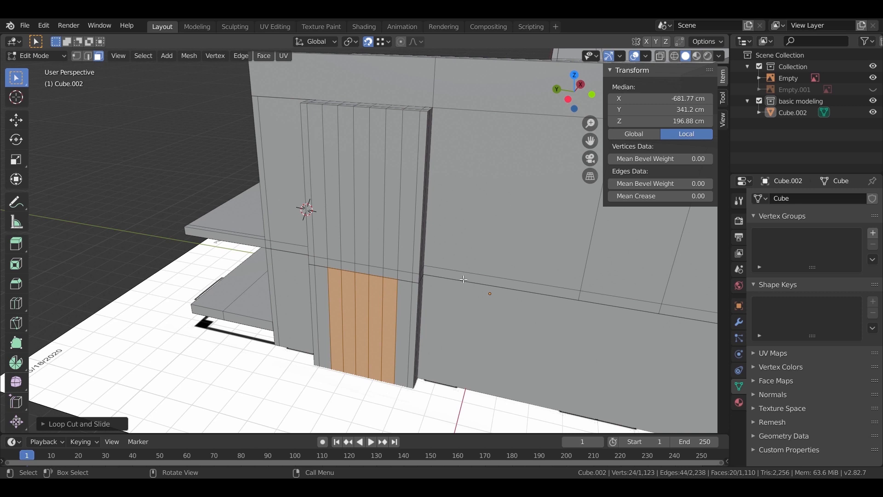
# - Select every other vertical strip on the projecting panel's front, four on each storey, and extrude them in place
pyautogui.scroll(2, 399, 266)
pyautogui.click(420, 238)
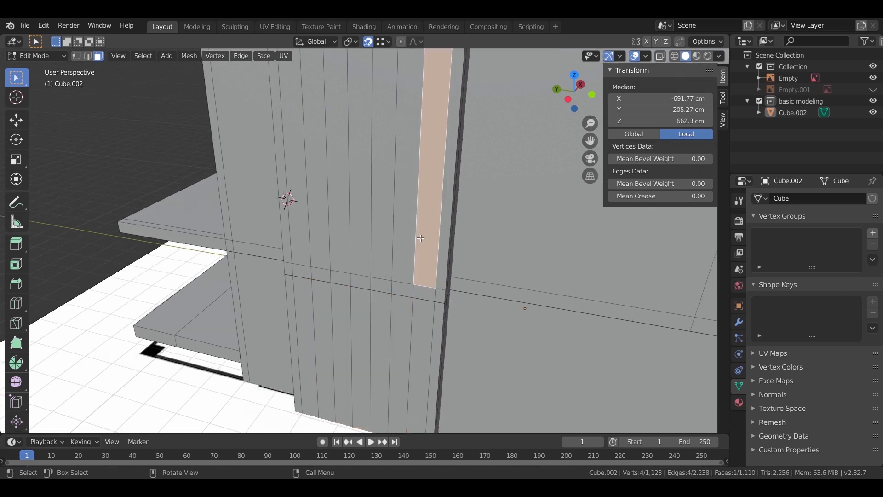
pyautogui.keyDown('shift'); pyautogui.click(390, 229); pyautogui.keyUp('shift')
pyautogui.keyDown('shift'); pyautogui.click(337, 217); pyautogui.keyUp('shift')
pyautogui.keyDown('shift'); pyautogui.click(294, 225); pyautogui.keyUp('shift')
pyautogui.keyDown('shift'); pyautogui.click(310, 318); pyautogui.keyUp('shift')
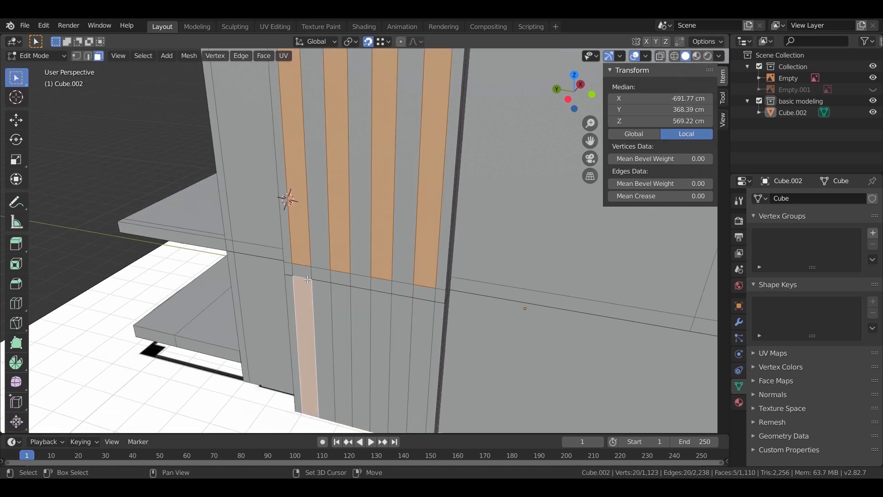
pyautogui.keyDown('shift'); pyautogui.click(345, 322); pyautogui.keyUp('shift')
pyautogui.keyDown('shift'); pyautogui.click(383, 329); pyautogui.keyUp('shift')
pyautogui.keyDown('shift'); pyautogui.click(420, 331); pyautogui.keyUp('shift')
pyautogui.moveTo(419, 332); pyautogui.dragTo(381, 289, button='middle')
pyautogui.scroll(-2, 381, 297)
pyautogui.press('e')
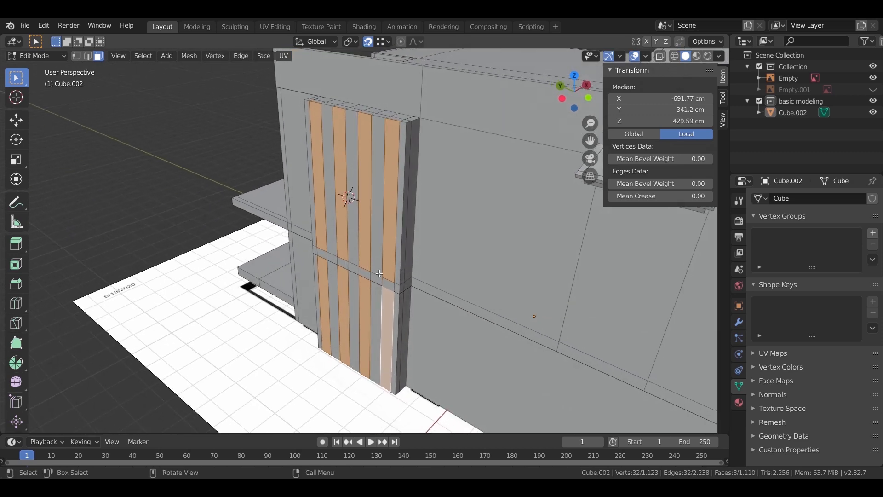
pyautogui.click(381, 252)
# - Inset the eight strip faces slightly and extrude them about 13 cm inward to form window recesses
pyautogui.press('i')
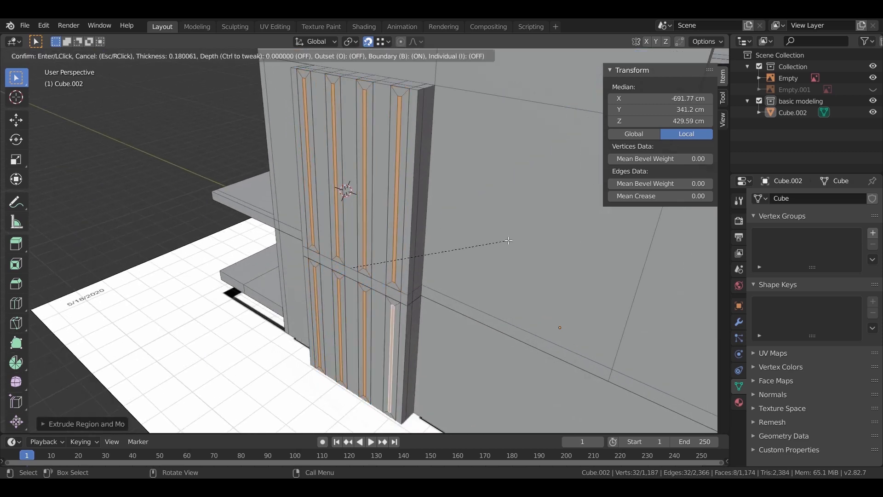
pyautogui.click(514, 239)
pyautogui.press('e')
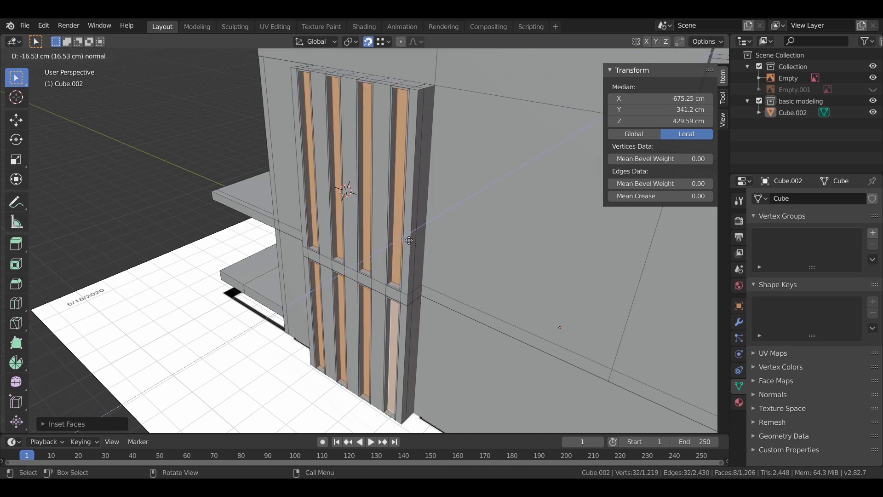
pyautogui.click(409, 240)
pyautogui.moveTo(409, 240); pyautogui.dragTo(396, 275, button='middle')
pyautogui.scroll(4, 379, 275)
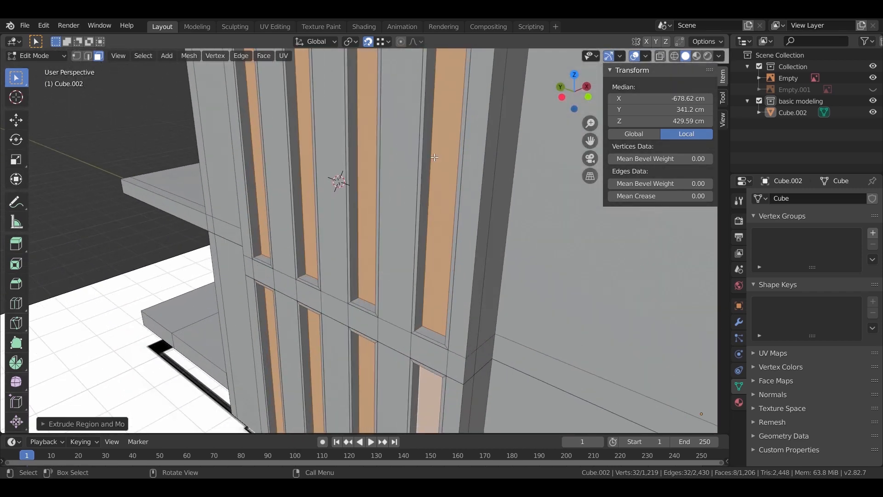
# - Create a base material and a second material named Glass, and assign Glass to the eight recessed strip faces
pyautogui.click(739, 403)
pyautogui.press('Tab')
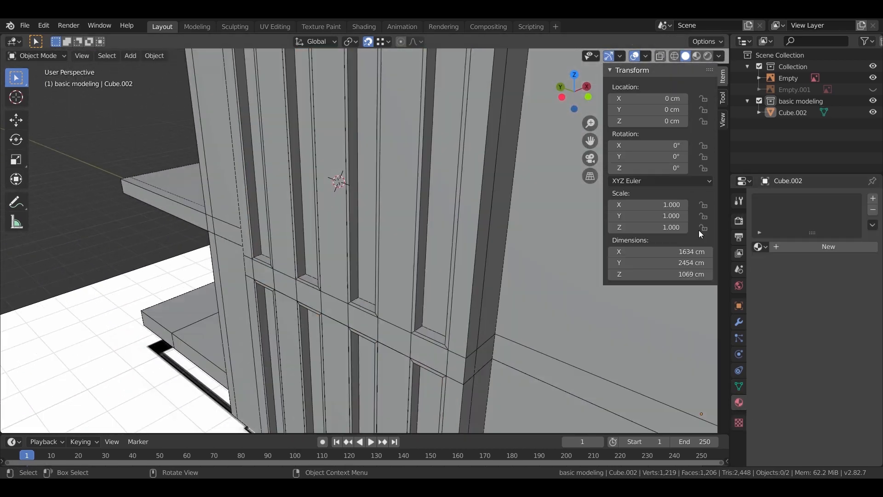
pyautogui.click(822, 247)
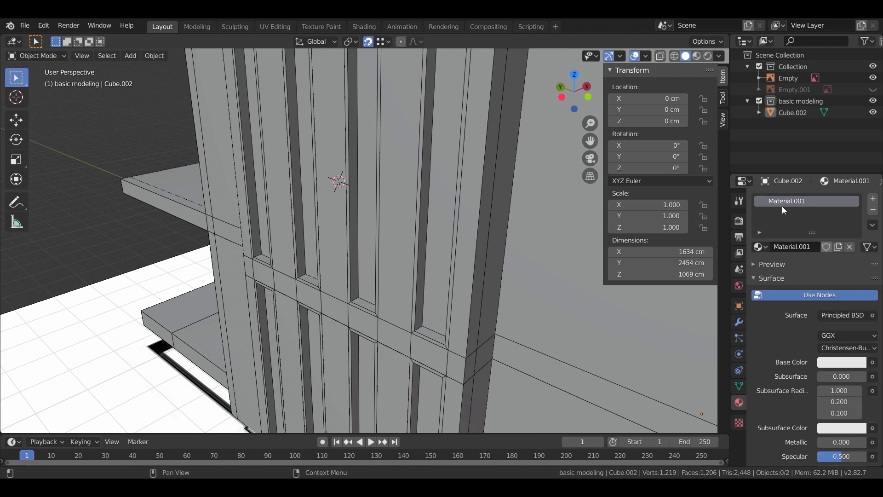
pyautogui.click(873, 199)
pyautogui.click(793, 268)
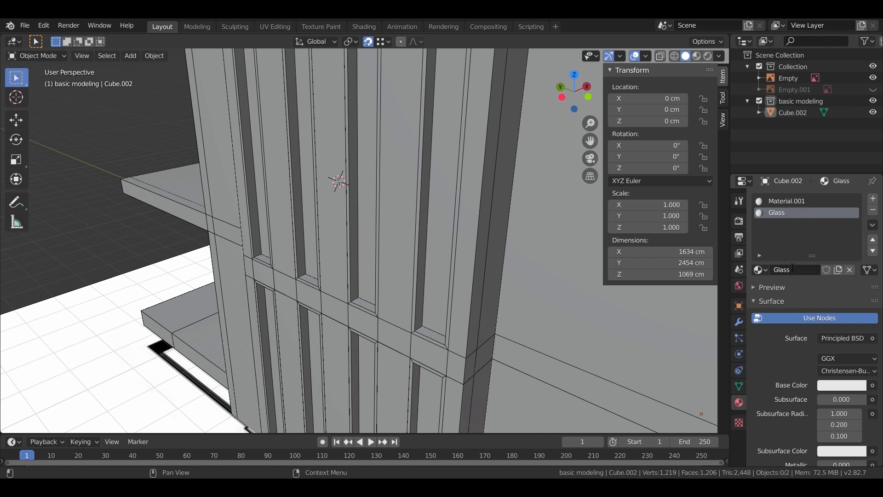
pyautogui.press('Tab')
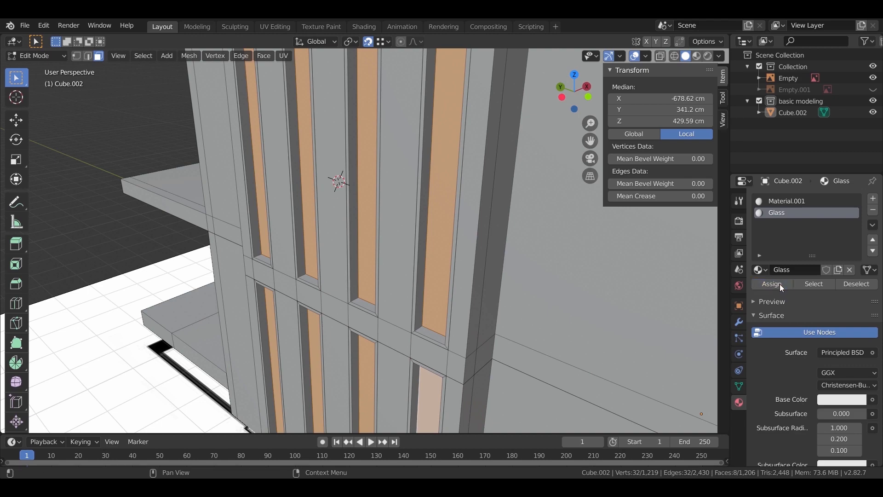
pyautogui.press('Tab')
# - Inspect the house's front, rear and side walls from several angles for further detailing
pyautogui.scroll(-3, 432, 239)
pyautogui.moveTo(368, 260); pyautogui.dragTo(455, 267, button='middle')
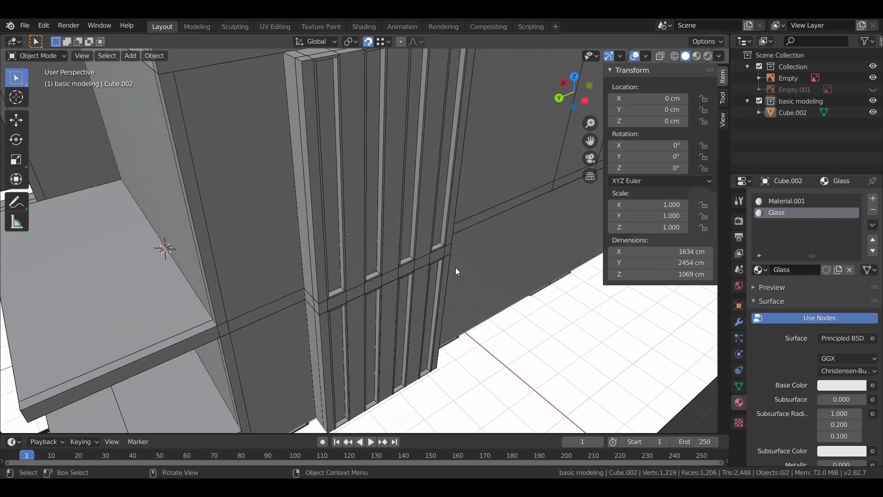
pyautogui.scroll(-2, 417, 302)
pyautogui.scroll(-5, 417, 302)
pyautogui.moveTo(366, 297); pyautogui.dragTo(423, 289, button='middle')
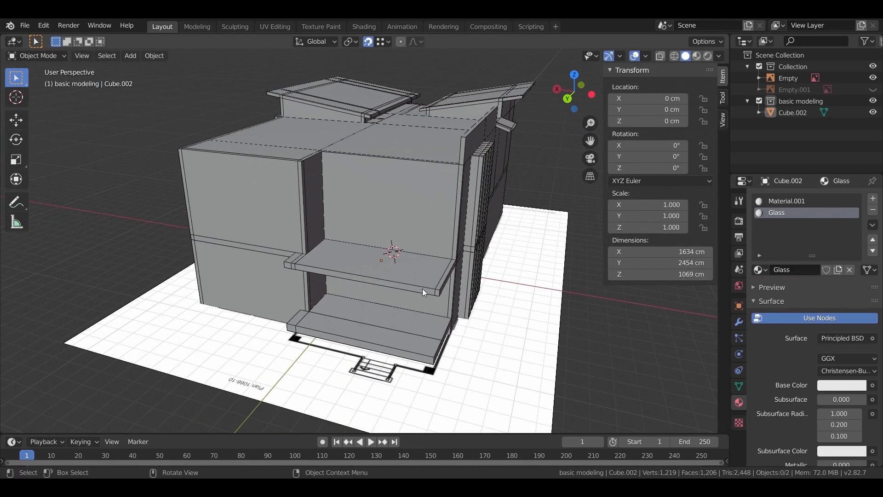
pyautogui.moveTo(375, 245); pyautogui.dragTo(171, 253, button='middle')
pyautogui.scroll(3, 309, 255)
pyautogui.scroll(-3, 311, 253)
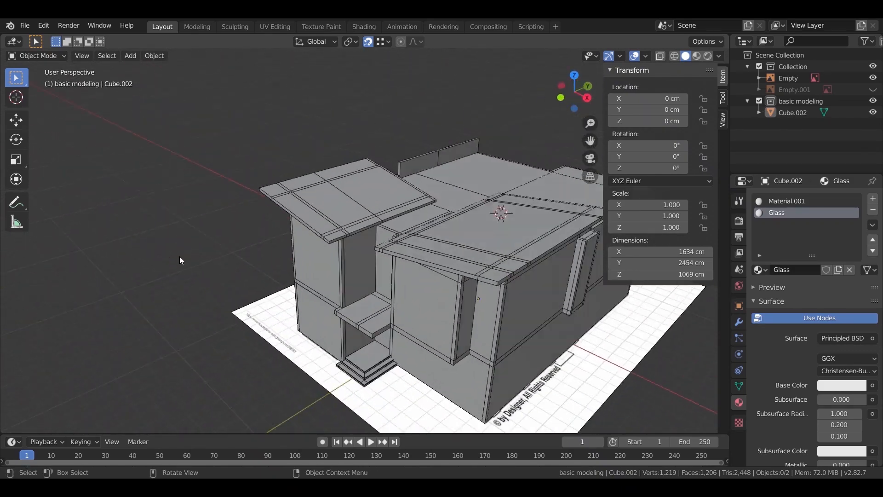
pyautogui.scroll(5, 402, 371)
pyautogui.scroll(-3, 401, 371)
pyautogui.moveTo(427, 295)
pyautogui.mouseDown(button='middle')
pyautogui.moveTo(467, 296)
pyautogui.moveTo(489, 277)
pyautogui.moveTo(429, 294)
pyautogui.mouseUp(button='middle')
pyautogui.scroll(4, 473, 304)
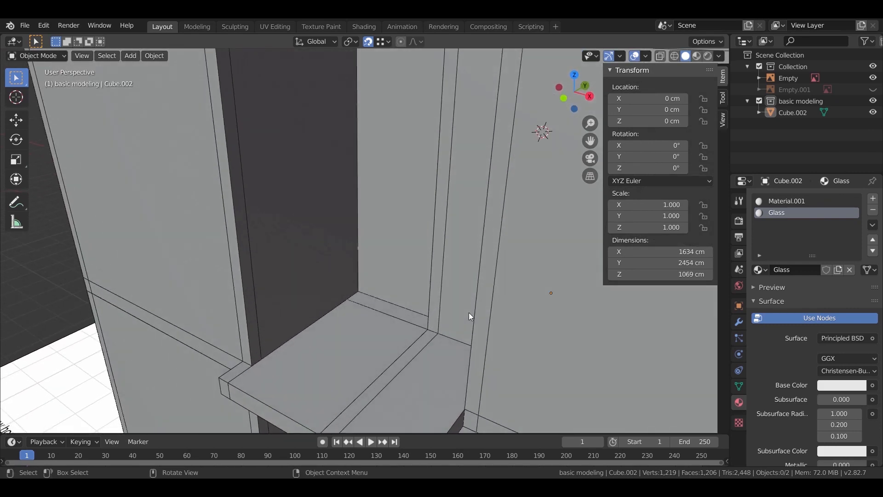
pyautogui.scroll(-2, 353, 279)
pyautogui.scroll(-4, 353, 280)
pyautogui.moveTo(375, 340); pyautogui.dragTo(430, 310, button='middle')
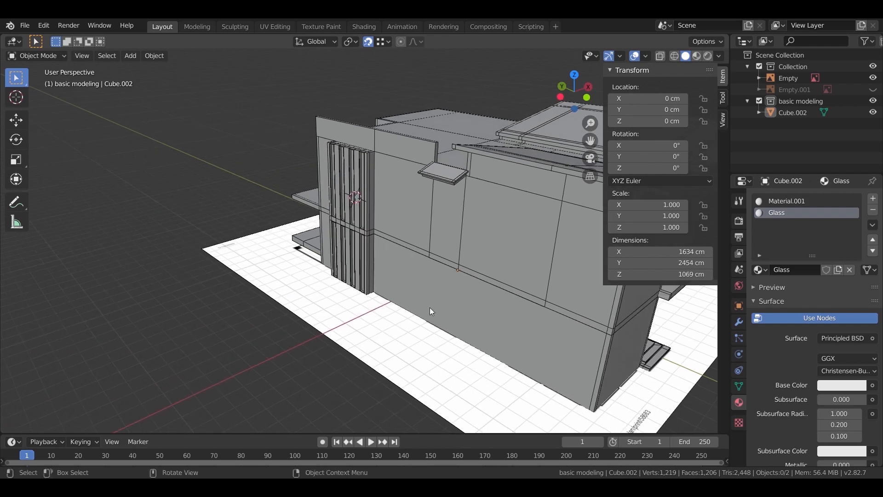
# - Raise the bottom faces of the four ground-floor window recesses by 20 cm along Z
pyautogui.scroll(5, 355, 306)
pyautogui.click(354, 303)
pyautogui.moveTo(354, 304); pyautogui.dragTo(389, 323, button='middle')
pyautogui.press('Tab')
pyautogui.scroll(2, 389, 323)
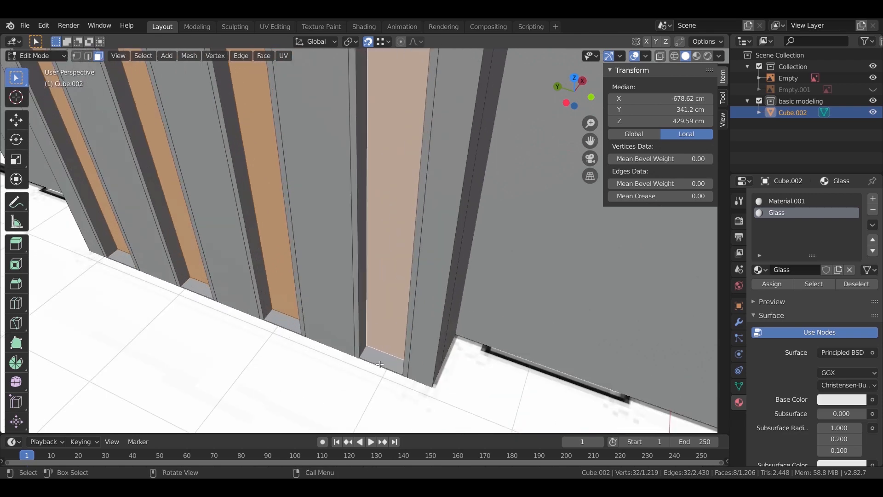
pyautogui.click(384, 359)
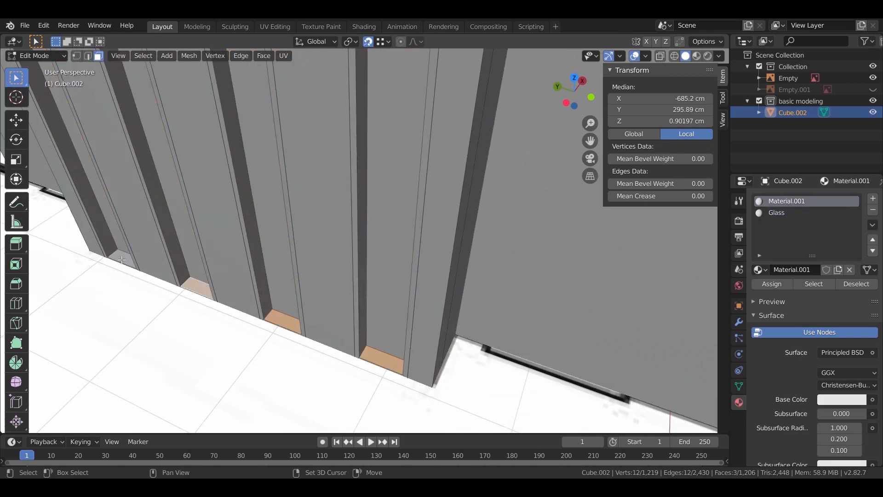
pyautogui.scroll(-3, 211, 291)
pyautogui.press('g')
pyautogui.press('z')
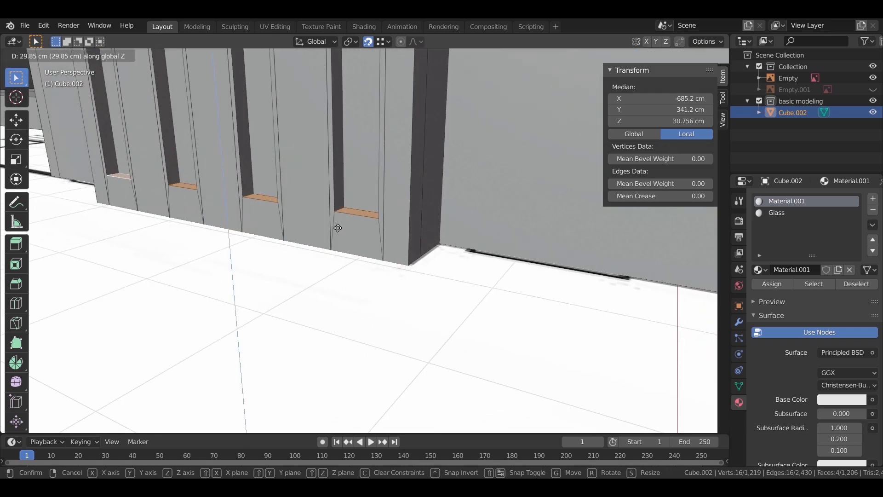
pyautogui.click(373, 266)
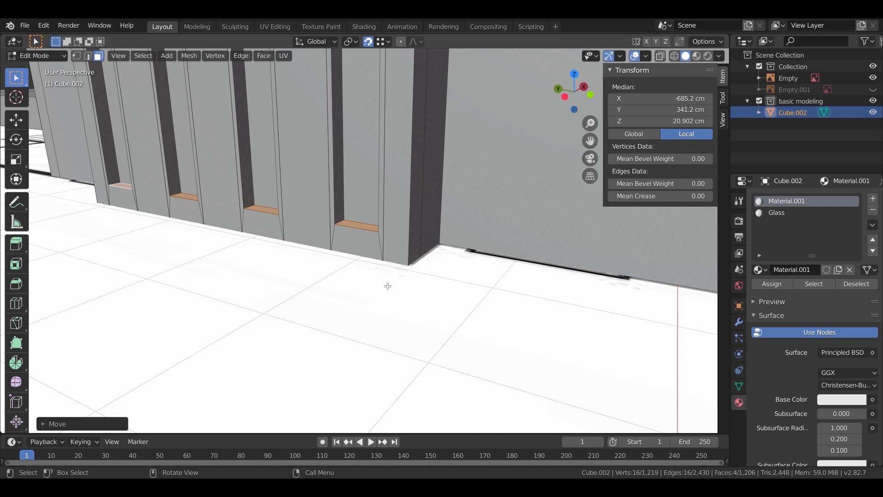
# - Lower the top faces of the four upper-storey window recesses by 20 cm along Z
pyautogui.press('Tab')
pyautogui.scroll(-3, 369, 319)
pyautogui.moveTo(399, 311); pyautogui.dragTo(381, 349, button='middle')
pyautogui.scroll(-3, 383, 301)
pyautogui.moveTo(366, 304)
pyautogui.mouseDown(button='middle')
pyautogui.moveTo(380, 314)
pyautogui.moveTo(366, 307)
pyautogui.mouseUp(button='middle')
pyautogui.scroll(4, 350, 118)
pyautogui.moveTo(351, 117); pyautogui.dragTo(336, 133, button='middle')
pyautogui.press('Tab')
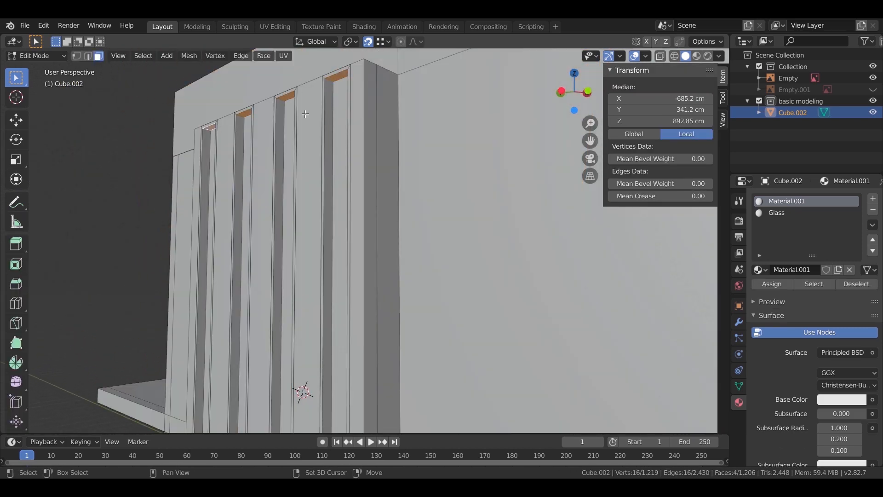
pyautogui.press('g')
pyautogui.press('z')
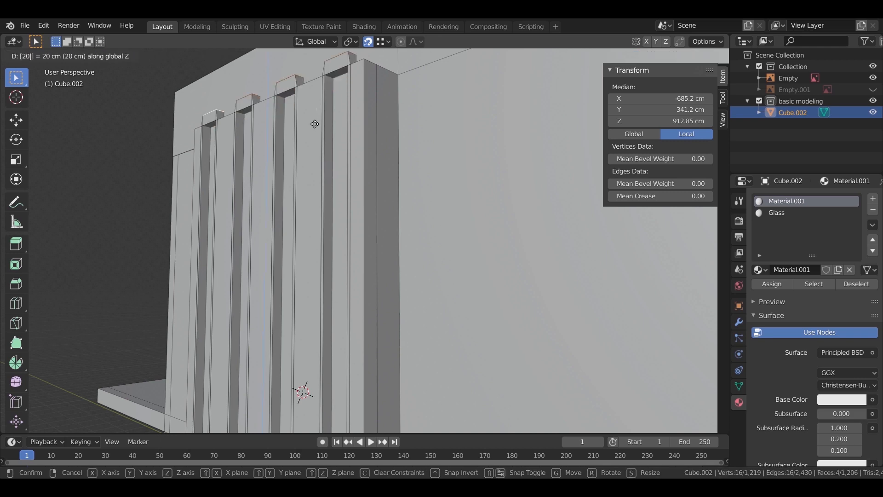
pyautogui.press('-')
pyautogui.press('Return')
pyautogui.press('Tab')
# - Place the 3D cursor at the flat roof's front corner beside the parapet end and add a cube there
pyautogui.scroll(-4, 399, 201)
pyautogui.moveTo(399, 200); pyautogui.dragTo(420, 236, button='middle')
pyautogui.scroll(-4, 360, 192)
pyautogui.scroll(2, 303, 178)
pyautogui.scroll(-3, 347, 229)
pyautogui.scroll(6, 475, 238)
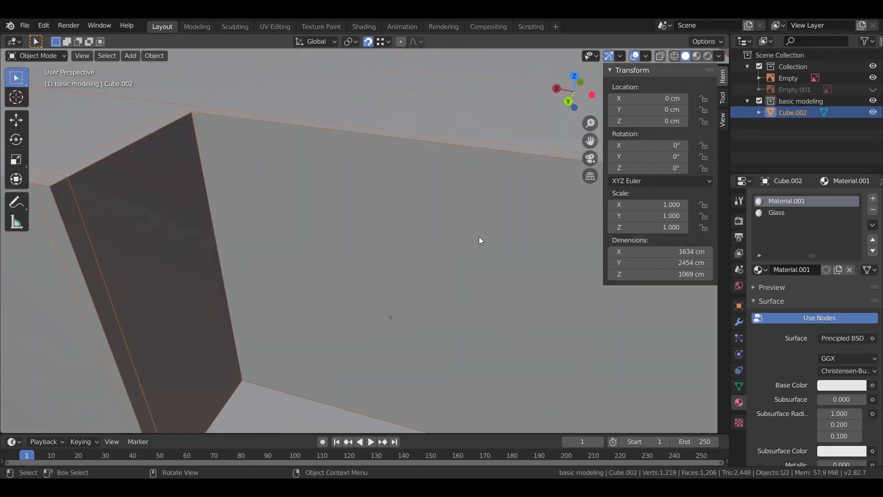
pyautogui.scroll(2, 475, 238)
pyautogui.click(17, 97)
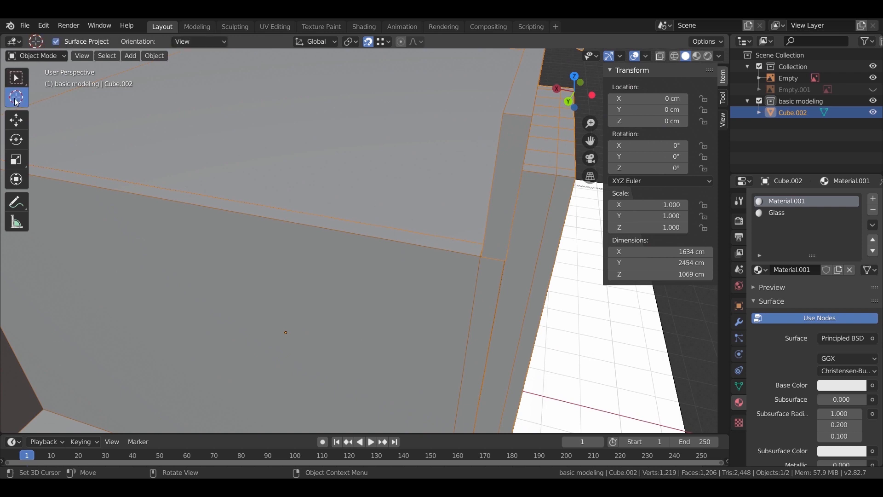
pyautogui.hotkey('shift', 'a')
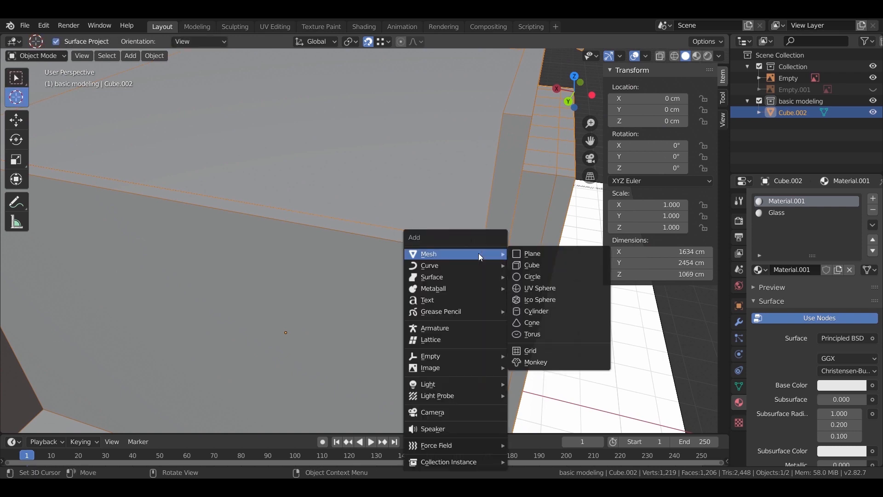
pyautogui.click(554, 266)
pyautogui.scroll(-5, 495, 273)
pyautogui.scroll(5, 490, 251)
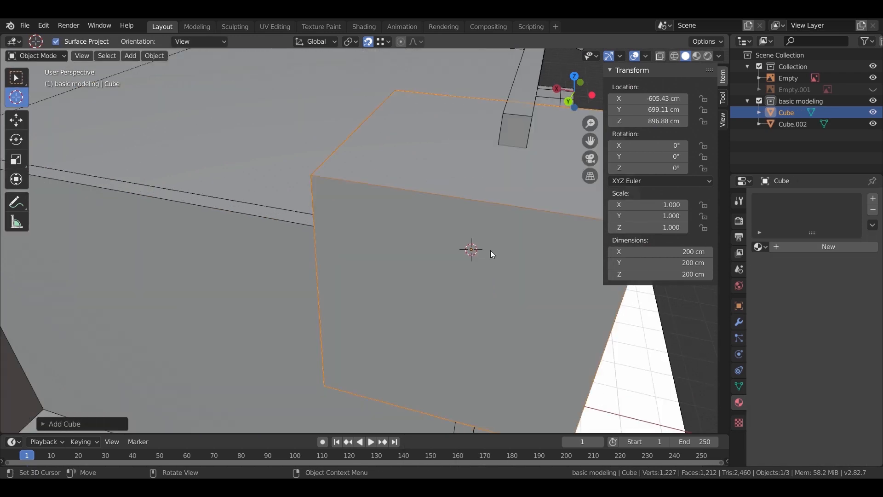
# - Scale the new cube uniformly to about 22.6 cm per side and frame it in top orthographic view
pyautogui.press('s')
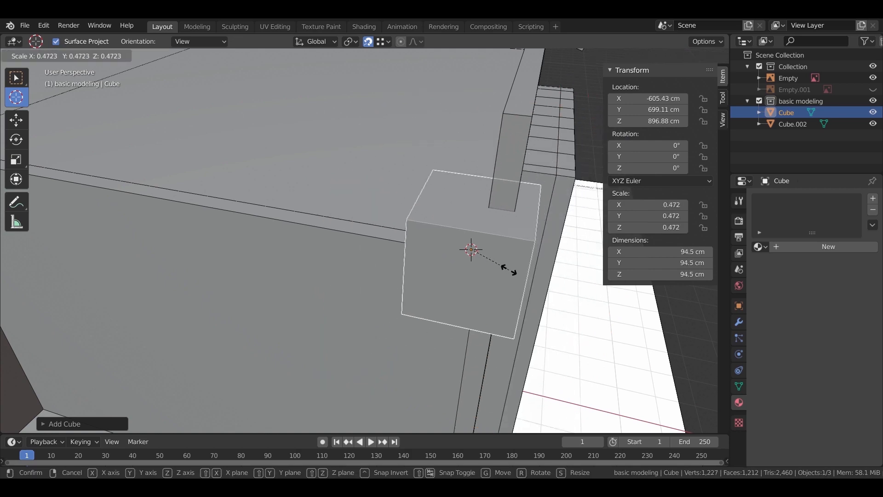
pyautogui.click(481, 246)
pyautogui.moveTo(481, 281); pyautogui.dragTo(433, 292, button='middle')
pyautogui.keyDown('shift'); pyautogui.moveTo(433, 293); pyautogui.dragTo(385, 284, button='middle'); pyautogui.keyUp('shift')
pyautogui.press('KP_7')
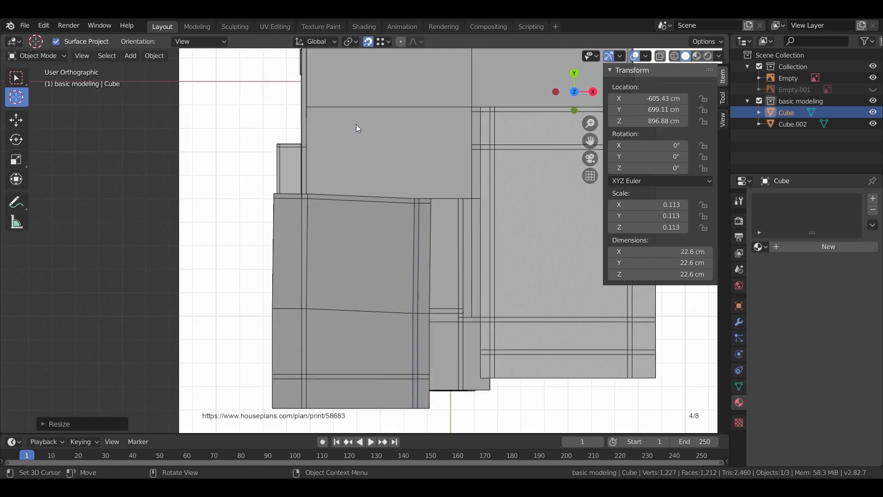
pyautogui.press('KP_Decimal')
pyautogui.scroll(-3, 390, 225)
pyautogui.keyDown('shift'); pyautogui.moveTo(437, 243); pyautogui.dragTo(391, 239, button='middle'); pyautogui.keyUp('shift')
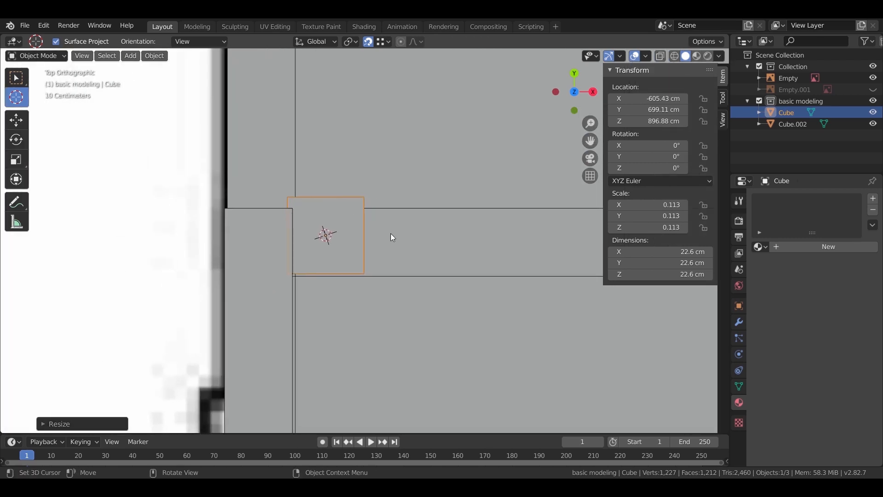
# - Scale the cube uniformly to about 9.19 cm per side and move it horizontally to about X -609.8, Y 697.9 cm
pyautogui.press('g')
pyautogui.hotkey('shift', 'z')
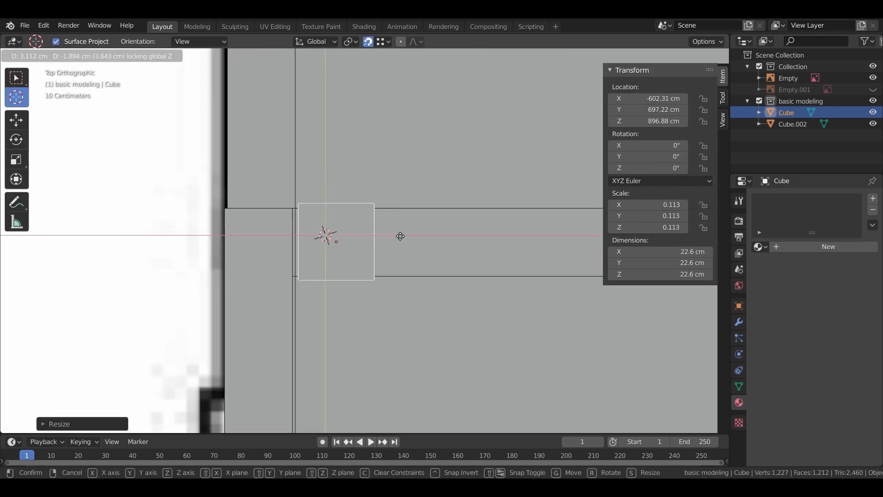
pyautogui.click(397, 236)
pyautogui.press('s')
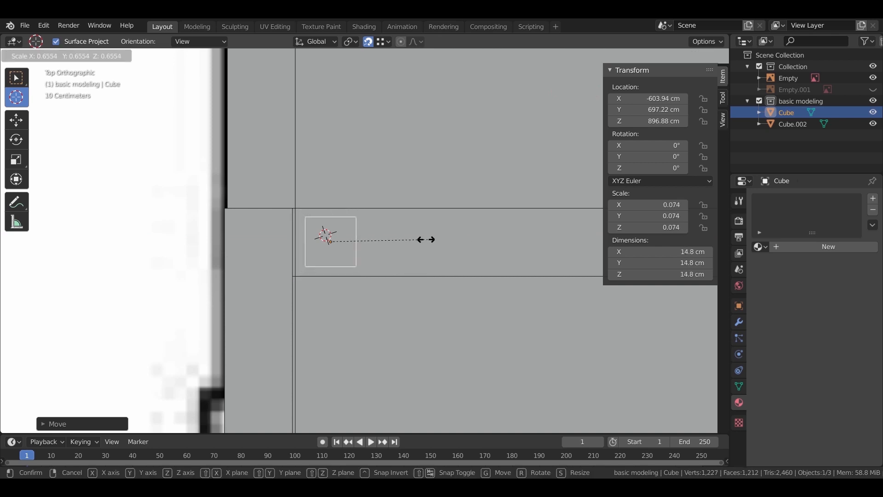
pyautogui.click(391, 239)
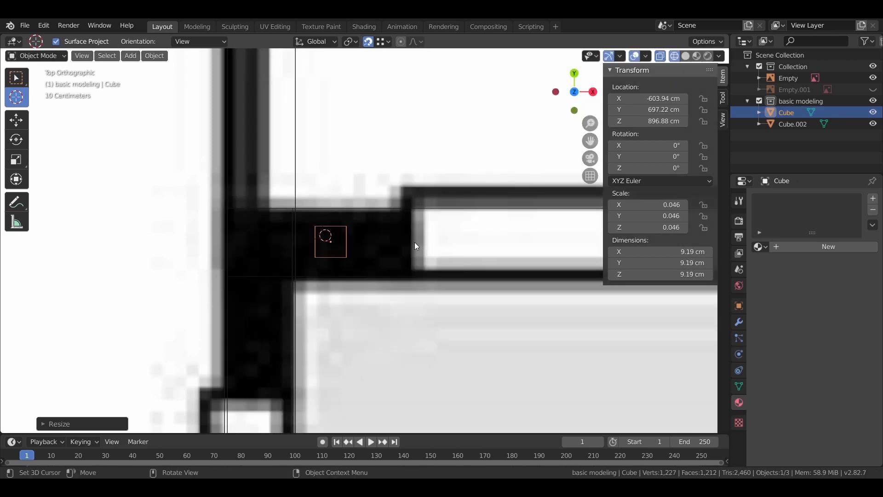
pyautogui.press('g')
pyautogui.hotkey('shift', 'z')
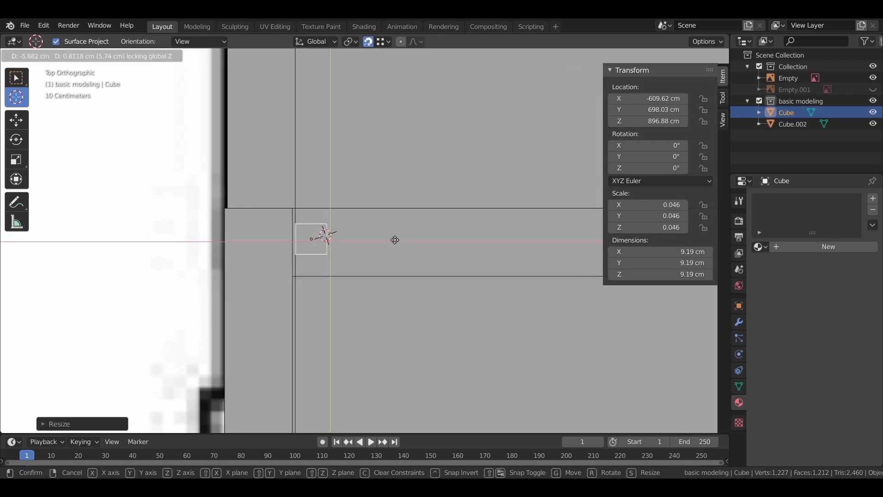
pyautogui.click(395, 240)
# - Raise the cube along Z to about 1002.9 cm, near the upper edge of the parapet end
pyautogui.moveTo(350, 230); pyautogui.dragTo(278, 219, button='middle')
pyautogui.press('g')
pyautogui.press('z')
pyautogui.click(326, 162)
pyautogui.moveTo(326, 166); pyautogui.dragTo(363, 253, button='middle')
pyautogui.press('g')
pyautogui.press('z')
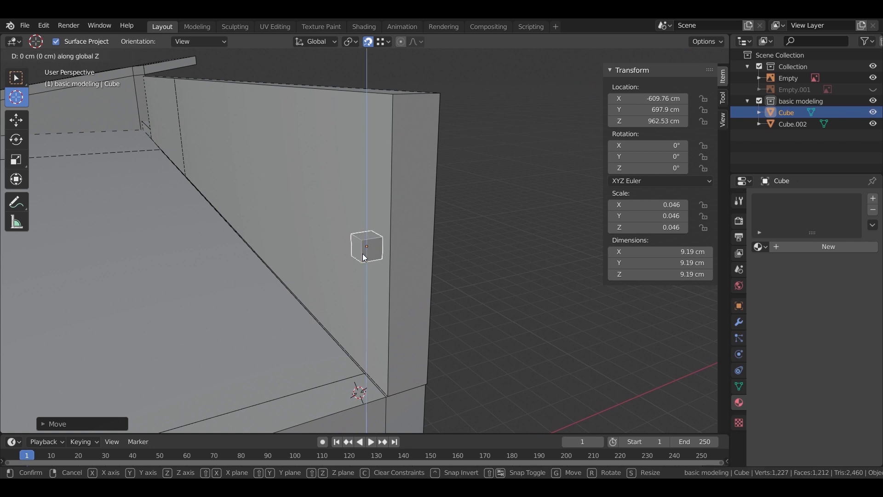
pyautogui.click(368, 160)
# - Scale the cube uniformly to about 7.02 cm per side and move it along X to about -611.96 cm, against the parapet
pyautogui.press('s')
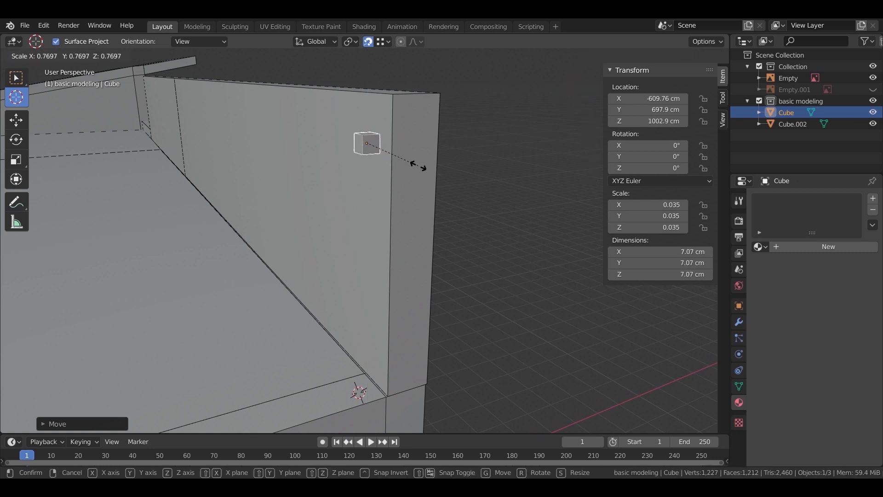
pyautogui.click(408, 211)
pyautogui.moveTo(408, 211); pyautogui.dragTo(380, 233, button='middle')
pyautogui.press('g')
pyautogui.press('x')
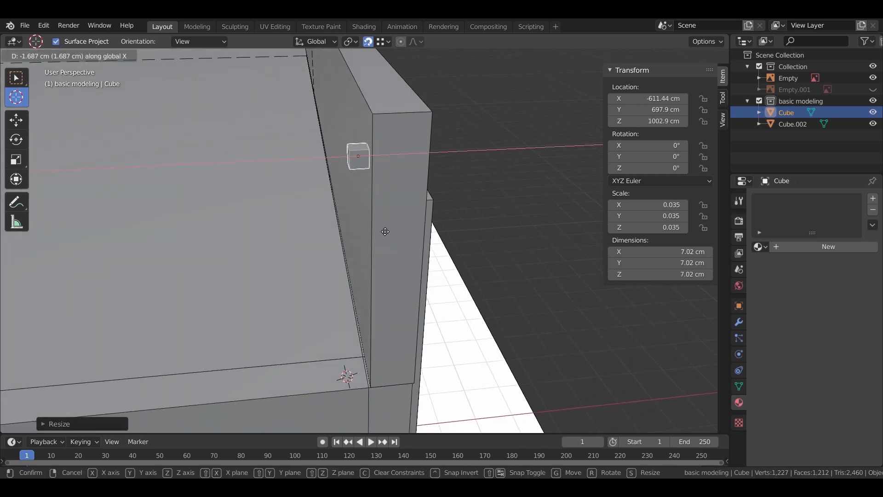
pyautogui.click(382, 234)
pyautogui.moveTo(382, 234); pyautogui.dragTo(423, 230, button='middle')
# - Stretch the cube into a rail about 685 cm long by moving its +X face along X towards the recess's inner corner
pyautogui.press('Tab')
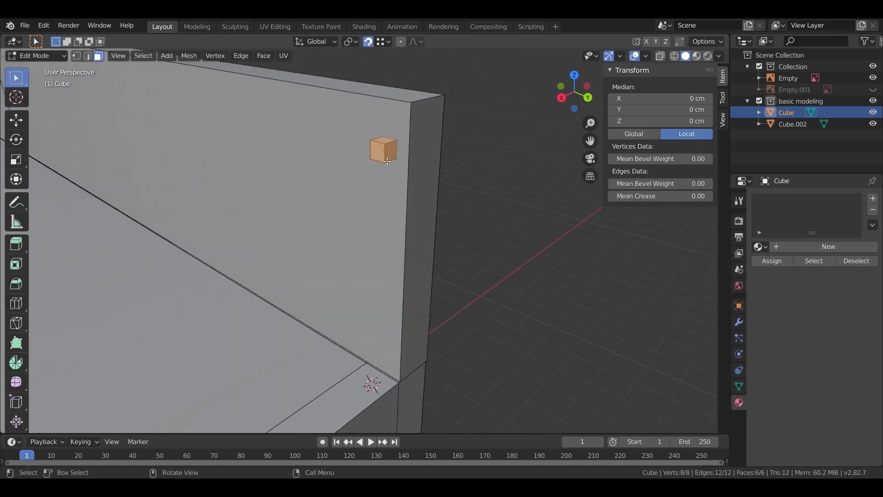
pyautogui.scroll(-4, 402, 188)
pyautogui.moveTo(395, 405); pyautogui.dragTo(489, 158, button='middle')
pyautogui.scroll(4, 323, 275)
pyautogui.keyDown('shift'); pyautogui.moveTo(332, 253); pyautogui.dragTo(322, 265, button='middle'); pyautogui.keyUp('shift')
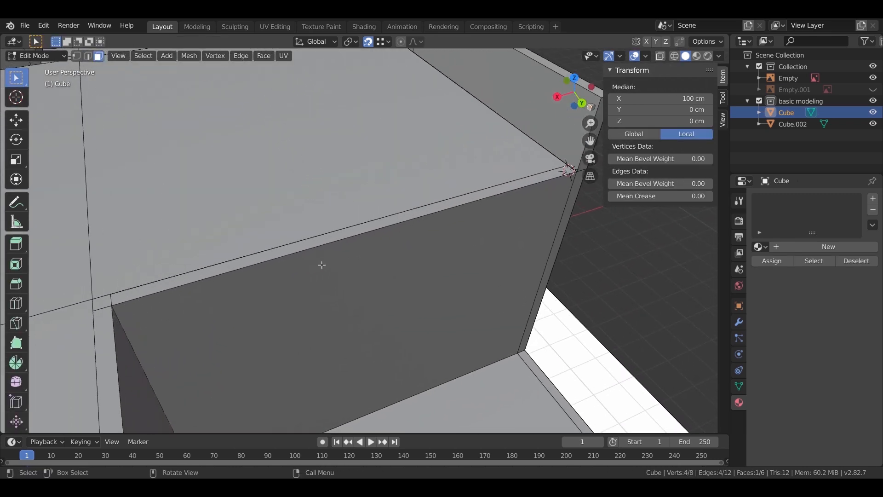
pyautogui.press('g')
pyautogui.press('x')
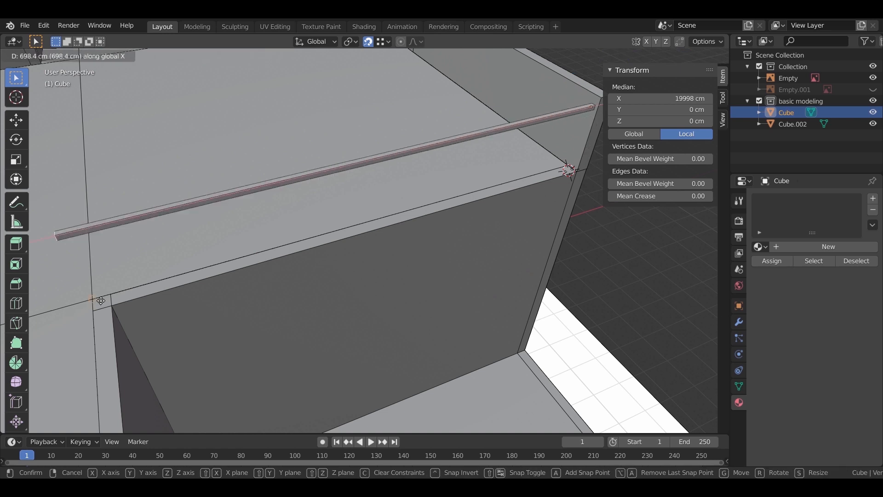
pyautogui.click(103, 299)
pyautogui.keyDown('shift'); pyautogui.moveTo(140, 289); pyautogui.dragTo(188, 270, button='middle'); pyautogui.keyUp('shift')
pyautogui.scroll(3, 189, 269)
pyautogui.keyDown('shift'); pyautogui.moveTo(243, 266); pyautogui.dragTo(307, 247, button='middle'); pyautogui.keyUp('shift')
pyautogui.scroll(2, 290, 278)
pyautogui.scroll(2, 308, 247)
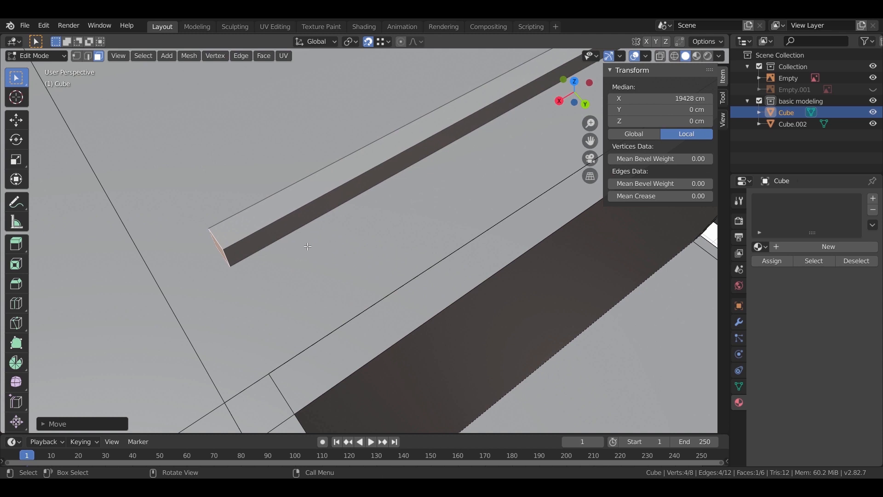
pyautogui.press('Tab')
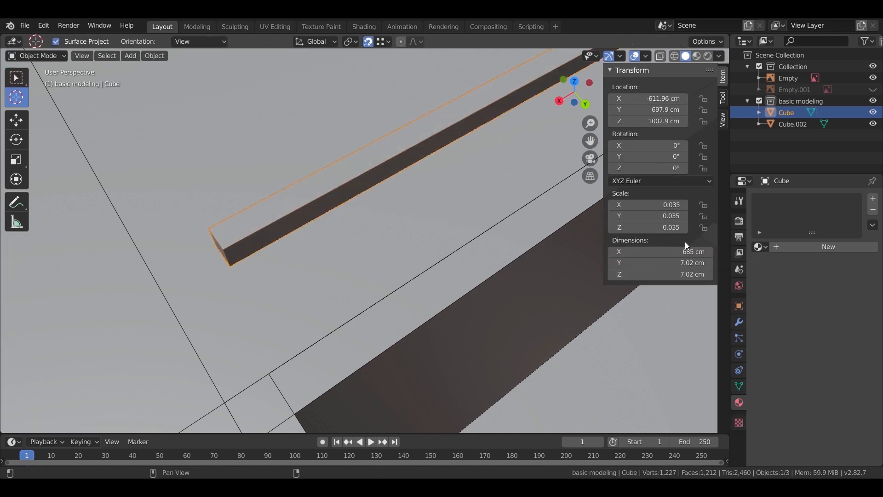
pyautogui.moveTo(685, 251)
pyautogui.mouseDown()
pyautogui.moveTo(697, 252)
pyautogui.moveTo(676, 251)
pyautogui.mouseUp()
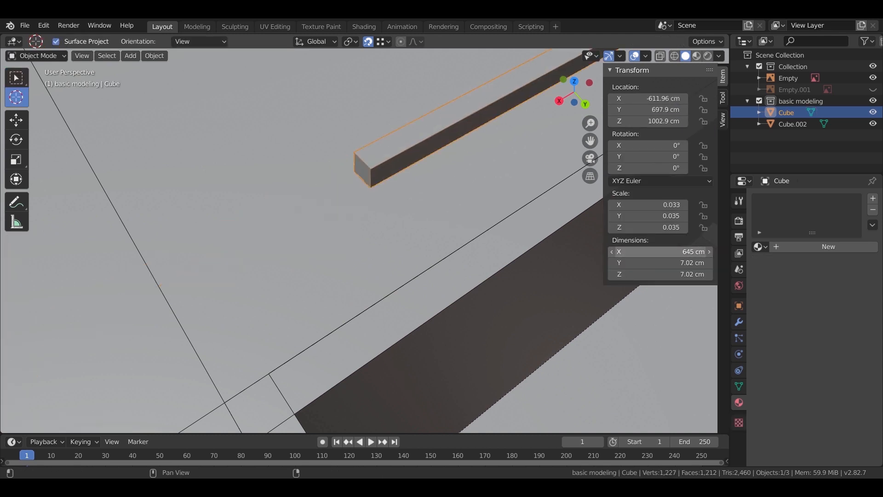
pyautogui.press('Escape')
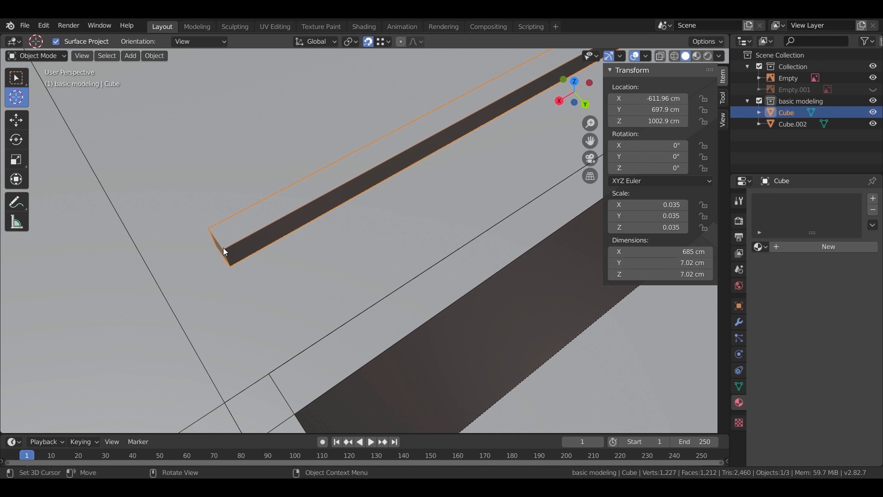
pyautogui.press('Tab')
# - Extrude the rail's end face by about 7 cm and slide this end segment along X over the wall at the recess's inner corner
pyautogui.press('e')
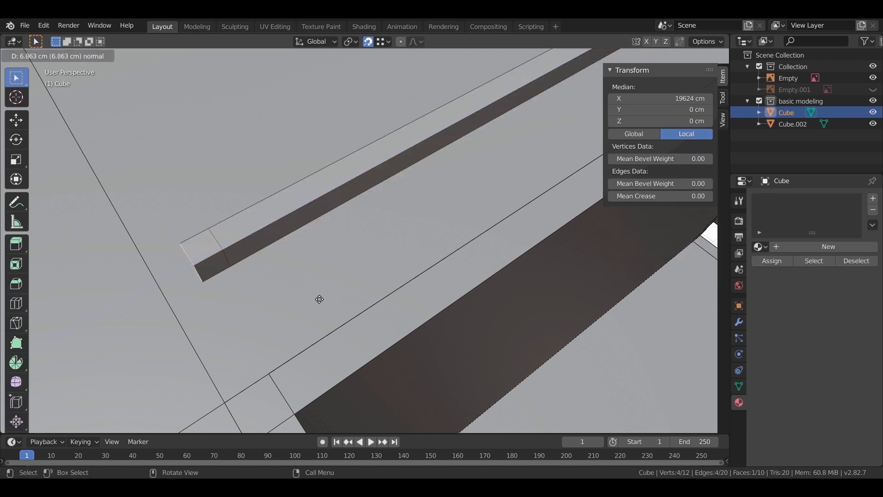
pyautogui.press('Return')
pyautogui.keyDown('shift'); pyautogui.moveTo(213, 242); pyautogui.dragTo(198, 140, button='middle'); pyautogui.keyUp('shift')
pyautogui.moveTo(173, 109); pyautogui.dragTo(225, 149)
pyautogui.press('g')
pyautogui.press('x')
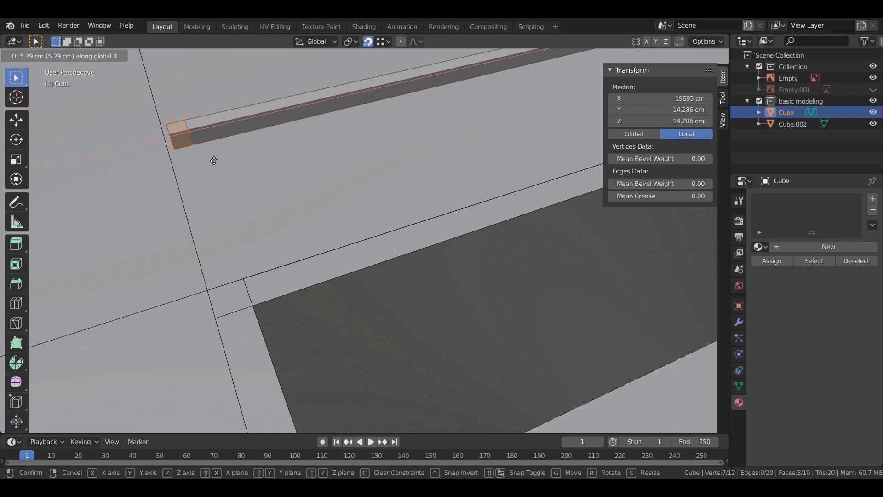
pyautogui.click(213, 161)
pyautogui.press('KP_7')
pyautogui.keyDown('shift'); pyautogui.moveTo(504, 190); pyautogui.dragTo(418, 244, button='middle'); pyautogui.keyUp('shift')
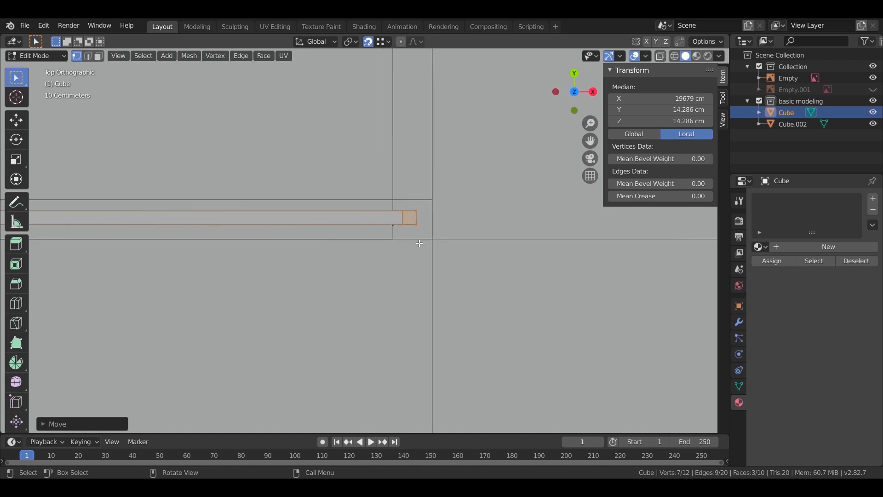
pyautogui.press('g')
pyautogui.press('x')
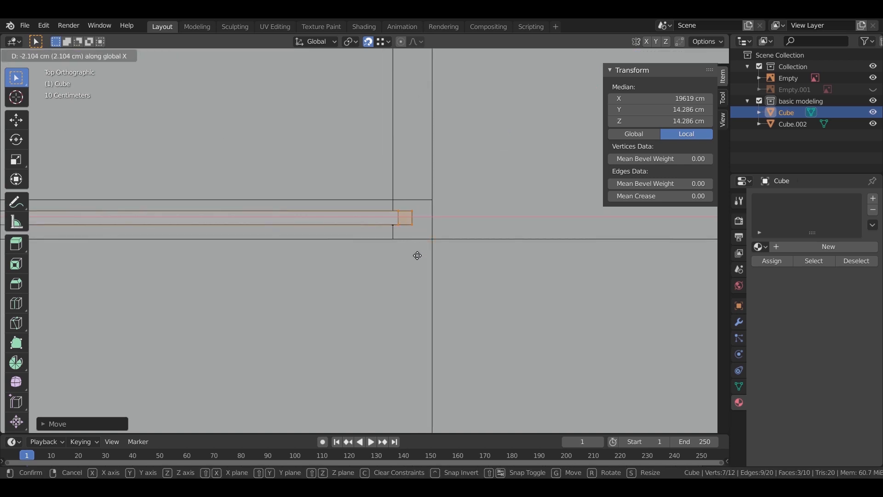
pyautogui.click(422, 310)
# - Extrude the end segment's +Y side face along the recess wall to the outer wall corner and add a square corner segment
pyautogui.moveTo(392, 304); pyautogui.dragTo(409, 255, button='middle')
pyautogui.scroll(3, 399, 286)
pyautogui.scroll(5, 410, 250)
pyautogui.scroll(-7, 410, 249)
pyautogui.moveTo(399, 308); pyautogui.dragTo(395, 292, button='middle')
pyautogui.press('Tab')
pyautogui.press('Tab')
pyautogui.hotkey('alt', 'a')
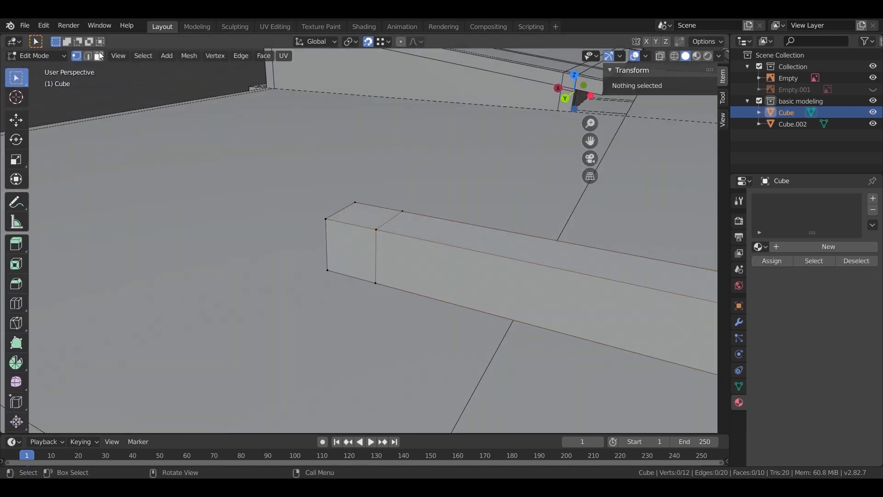
pyautogui.click(327, 237)
pyautogui.scroll(-5, 434, 280)
pyautogui.moveTo(434, 280); pyautogui.dragTo(447, 270, button='middle')
pyautogui.press('e')
pyautogui.click(238, 372)
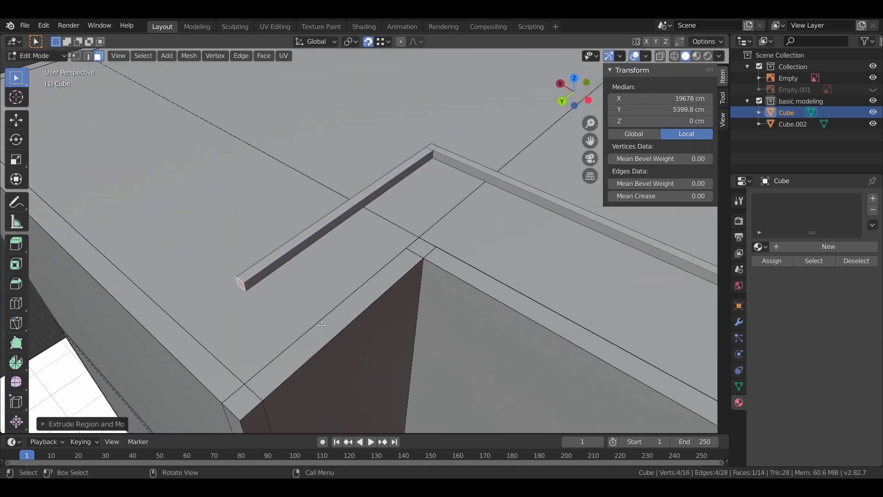
pyautogui.moveTo(322, 327); pyautogui.dragTo(389, 329, button='middle')
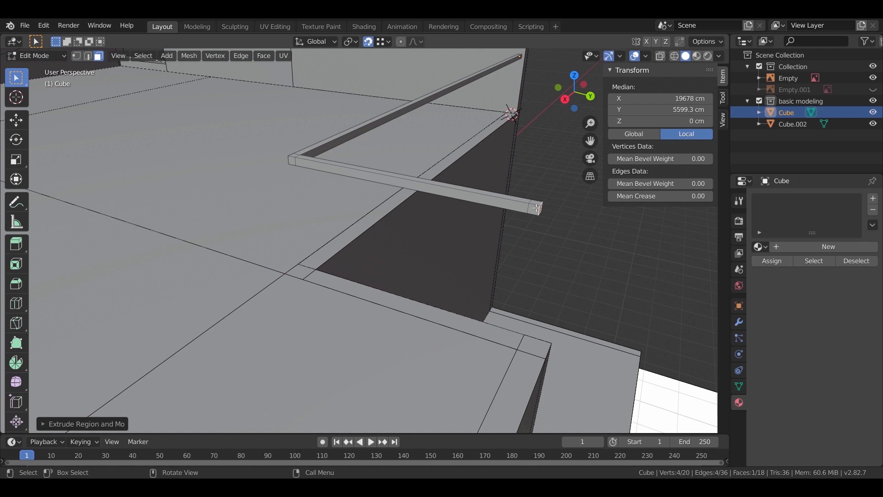
# - Extrude the corner segment's +X face along the outer wall to the roof's far corner and add another square corner segment
pyautogui.click(535, 209)
pyautogui.scroll(-4, 523, 233)
pyautogui.keyDown('shift'); pyautogui.moveTo(487, 248); pyautogui.dragTo(607, 120, button='middle'); pyautogui.keyUp('shift')
pyautogui.press('e')
pyautogui.click(467, 282)
pyautogui.moveTo(467, 282)
pyautogui.mouseDown(button='middle')
pyautogui.moveTo(465, 293)
pyautogui.moveTo(461, 271)
pyautogui.mouseUp(button='middle')
pyautogui.press('e')
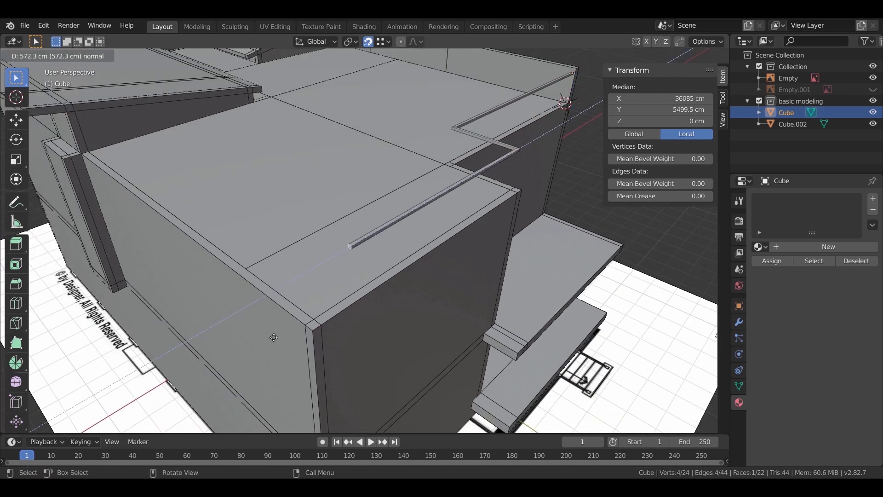
pyautogui.click(304, 323)
pyautogui.write('e20')
pyautogui.press('Return')
# - Extrude the far corner segment's -Y face along the side wall until the rail reaches the sloped roof
pyautogui.moveTo(347, 296); pyautogui.dragTo(469, 259, button='middle')
pyautogui.scroll(4, 637, 234)
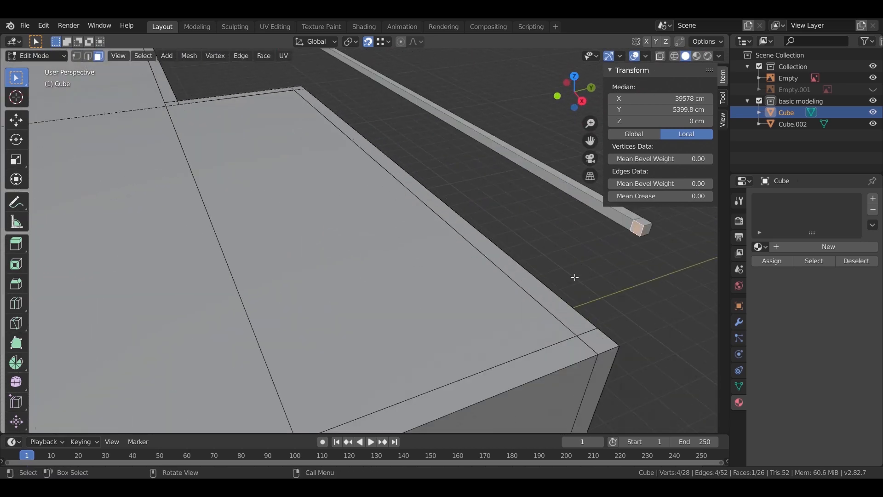
pyautogui.scroll(-5, 575, 278)
pyautogui.moveTo(575, 277); pyautogui.dragTo(464, 310, button='middle')
pyautogui.press('e')
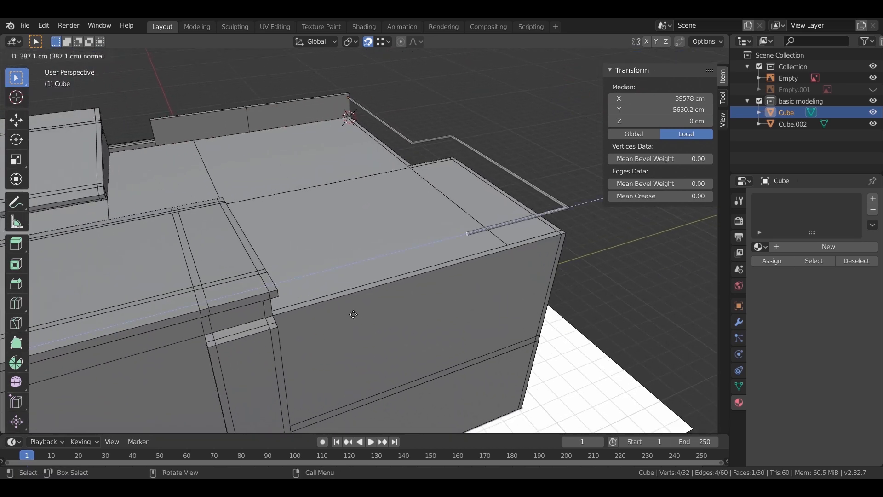
pyautogui.click(284, 295)
# - Select the whole side-wall rail run in wireframe top view and move it inward along X onto the wall's top
pyautogui.moveTo(381, 324); pyautogui.dragTo(258, 292, button='middle')
pyautogui.press('KP_7')
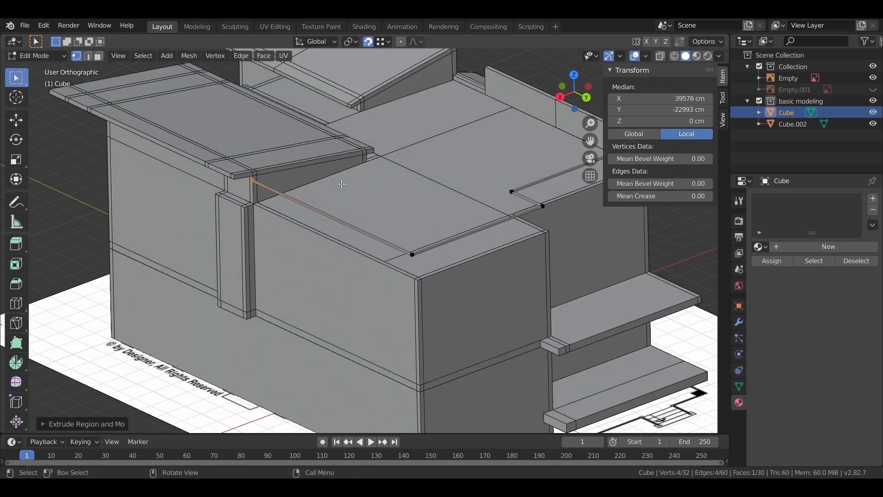
pyautogui.moveTo(426, 337); pyautogui.dragTo(426, 336)
pyautogui.press('z')
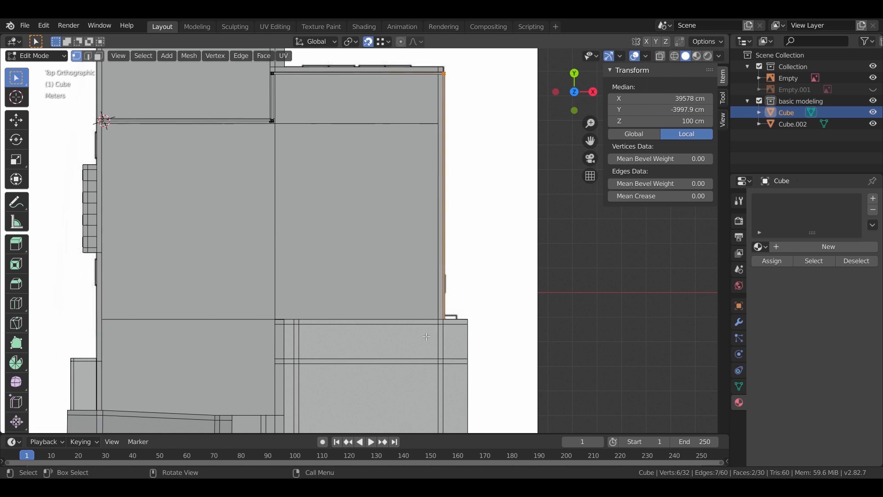
pyautogui.click(395, 261)
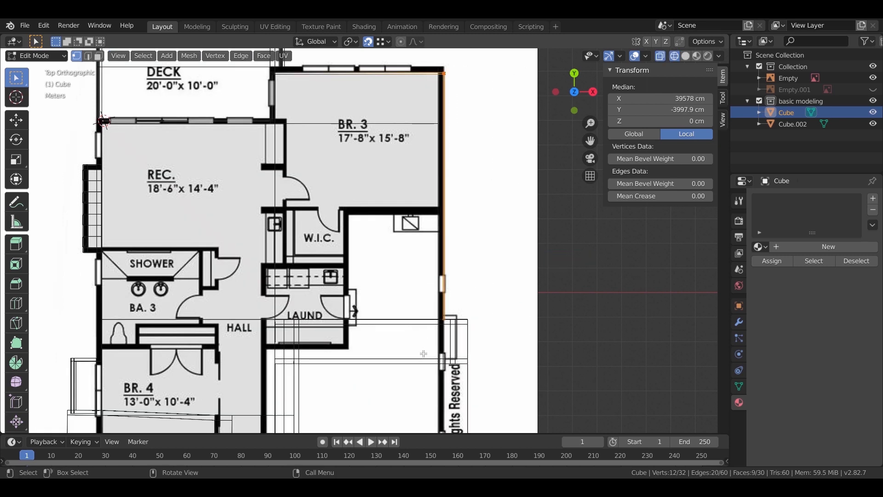
pyautogui.scroll(6, 423, 354)
pyautogui.press('z')
pyautogui.click(536, 320)
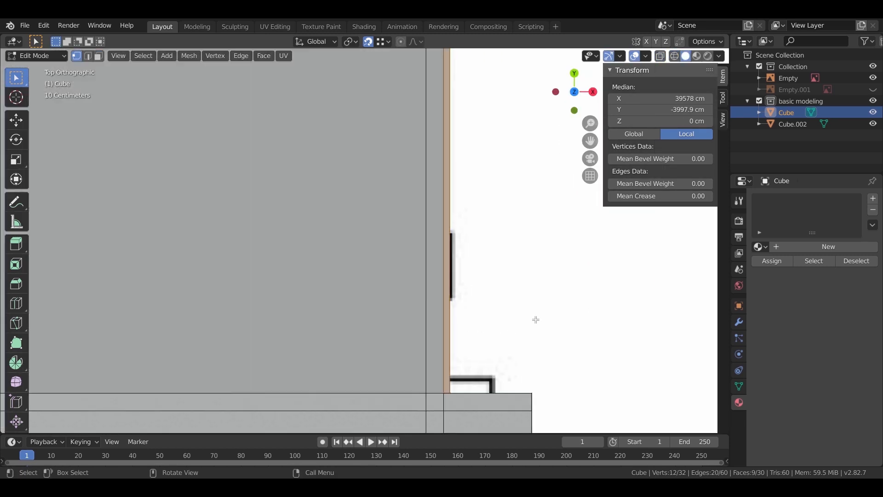
pyautogui.press('g')
pyautogui.press('x')
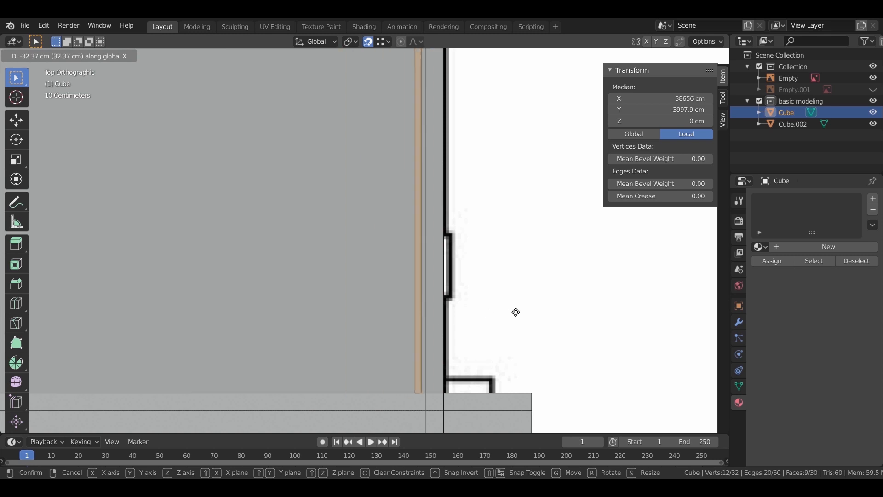
pyautogui.click(523, 314)
pyautogui.scroll(-3, 463, 319)
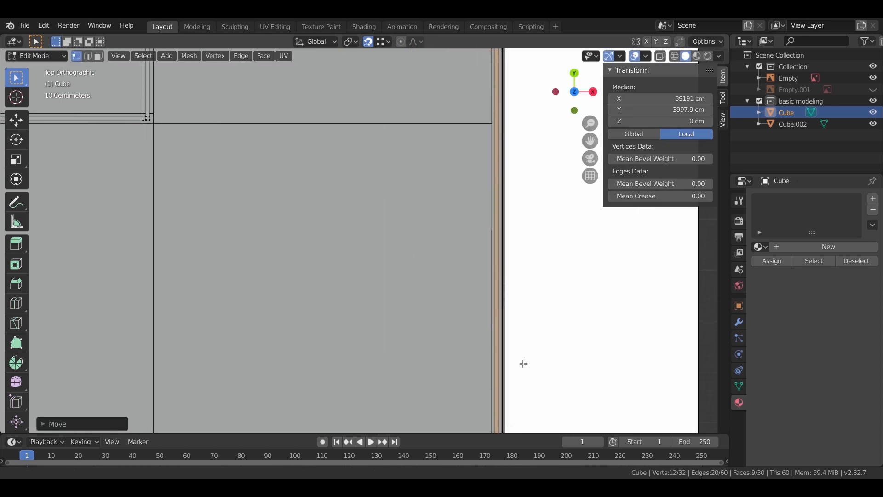
pyautogui.moveTo(523, 144); pyautogui.dragTo(522, 144)
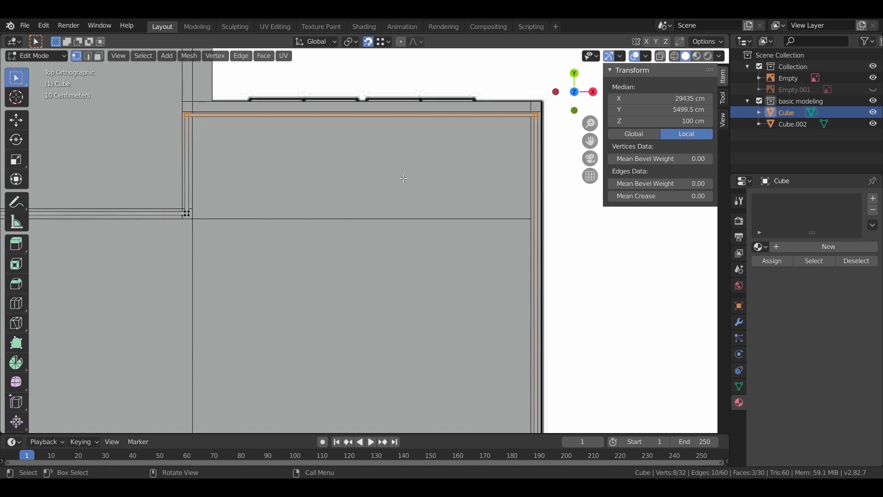
pyautogui.press('g')
pyautogui.press('Escape')
# - Select the whole outer-wall rail run between its two corners in wireframe and move it outward along Y onto the wall's top
pyautogui.press('z')
pyautogui.click(260, 184)
pyautogui.moveTo(173, 87); pyautogui.dragTo(545, 144)
pyautogui.press('z')
pyautogui.click(498, 170)
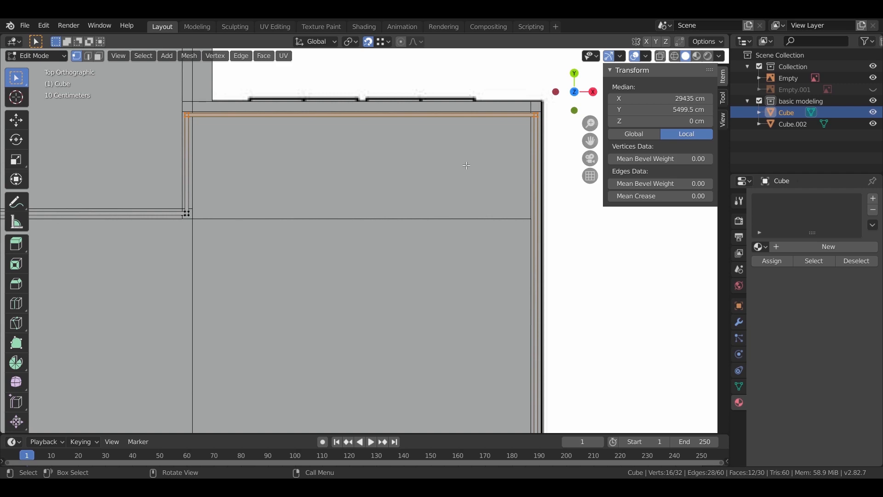
pyautogui.press('g')
pyautogui.press('y')
pyautogui.click(463, 155)
# - Return to Object Mode and inspect the roof rail from its corners to the end at the parapet
pyautogui.keyDown('shift'); pyautogui.moveTo(282, 198); pyautogui.dragTo(216, 138, button='middle'); pyautogui.keyUp('shift')
pyautogui.scroll(-4, 422, 234)
pyautogui.moveTo(391, 203)
pyautogui.mouseDown(button='middle')
pyautogui.moveTo(351, 207)
pyautogui.moveTo(394, 227)
pyautogui.moveTo(404, 210)
pyautogui.mouseUp(button='middle')
pyautogui.scroll(4, 465, 198)
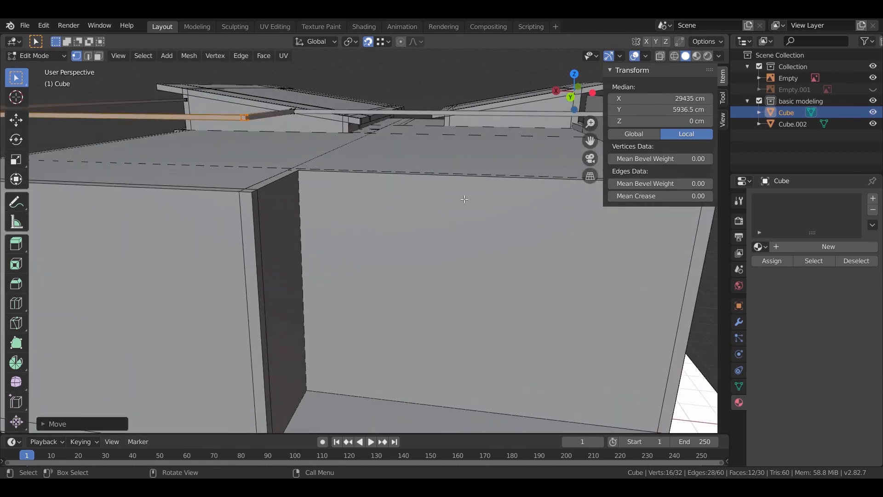
pyautogui.keyDown('ctrl'); pyautogui.moveTo(464, 198); pyautogui.dragTo(368, 253, button='middle'); pyautogui.keyUp('ctrl')
pyautogui.moveTo(466, 248); pyautogui.dragTo(441, 251, button='middle')
pyautogui.press('Tab')
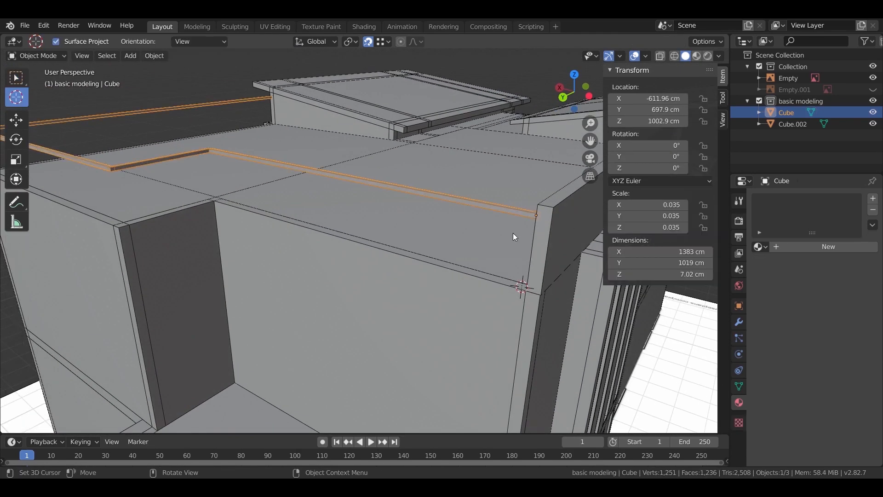
pyautogui.moveTo(447, 258); pyautogui.dragTo(383, 322, button='middle')
pyautogui.scroll(4, 468, 255)
pyautogui.scroll(3, 441, 194)
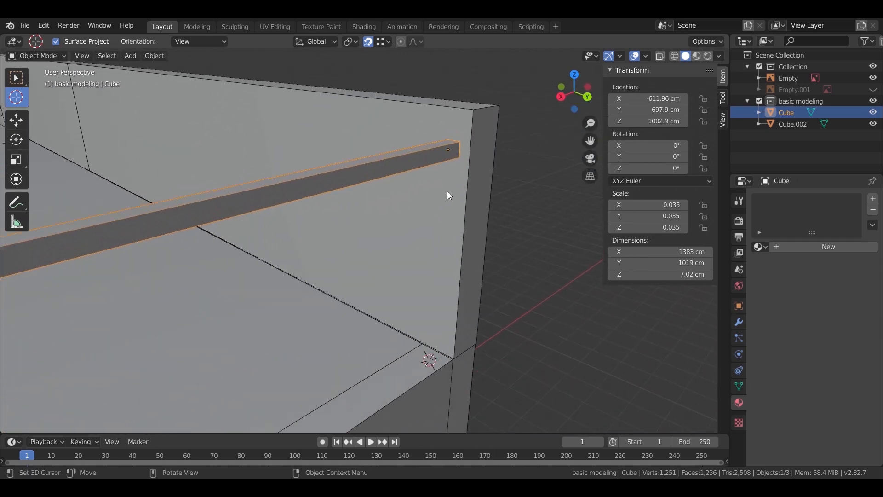
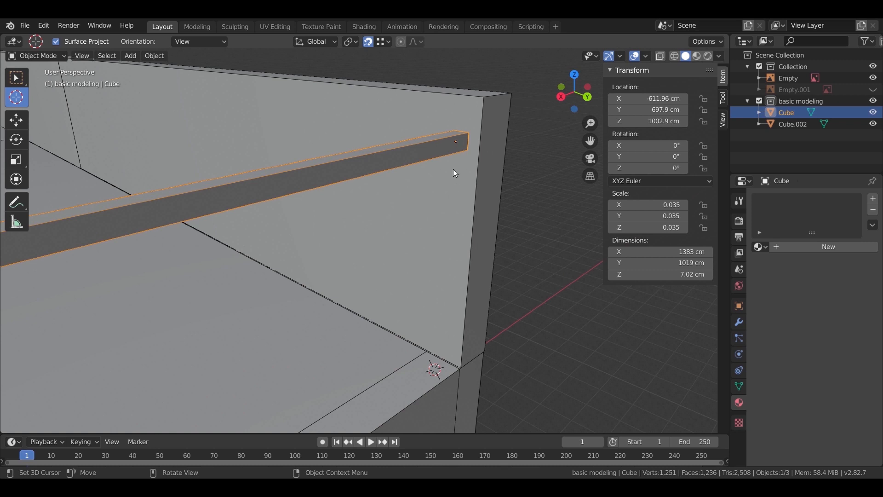
# - Add a cube at the 3D cursor on the wall corner beside the parapet and scale it to about 19 cm
pyautogui.hotkey('shift', 'a')
pyautogui.moveTo(478, 156)
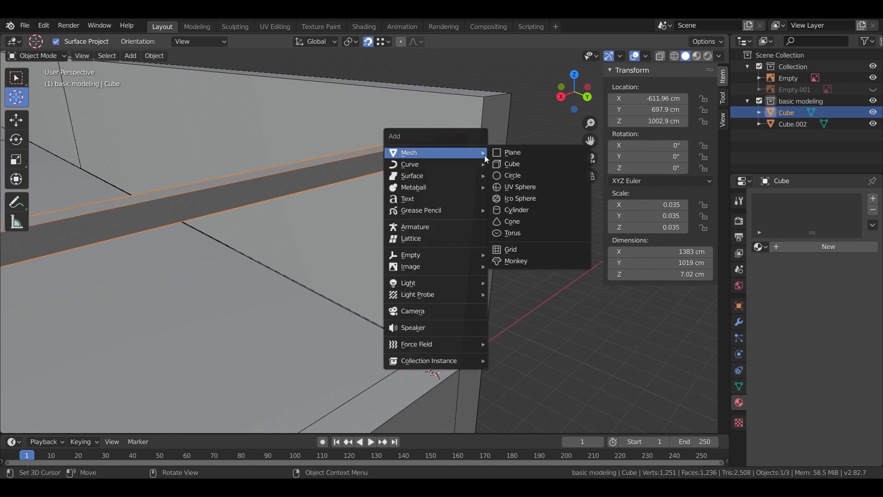
pyautogui.click(510, 165)
pyautogui.press('s')
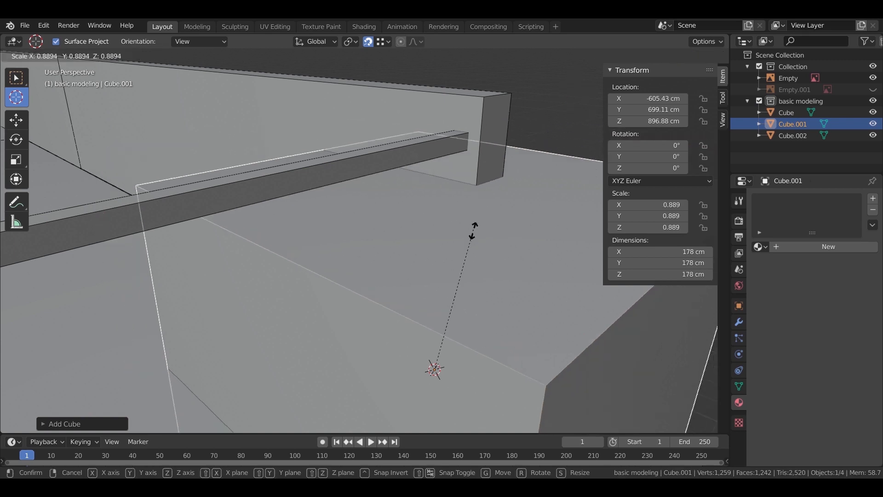
pyautogui.click(449, 368)
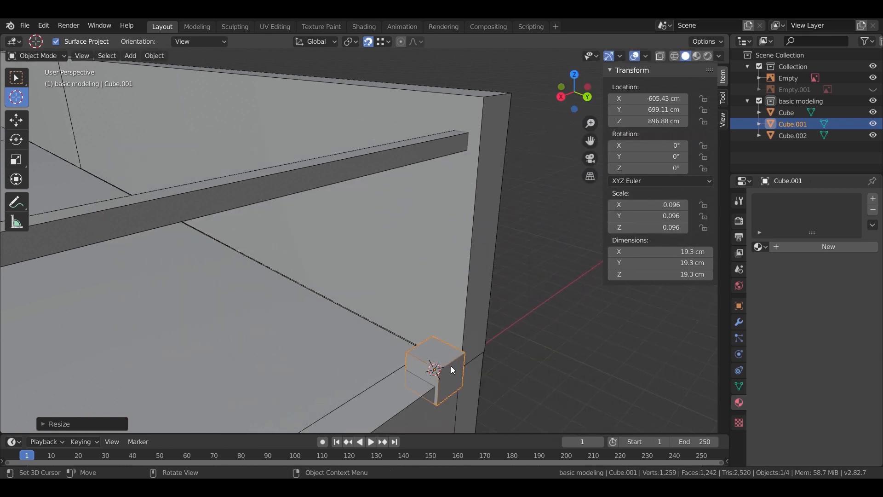
# - Shrink the cube to about 3.6 cm and raise it along Z to beneath the roof rail's end at the parapet
pyautogui.press('g')
pyautogui.press('z')
pyautogui.click(534, 165)
pyautogui.press('s')
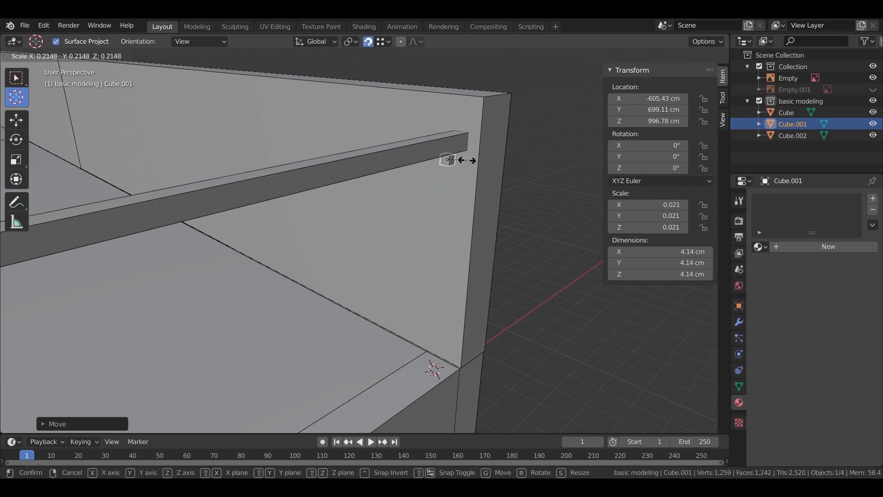
pyautogui.click(464, 157)
pyautogui.moveTo(463, 157); pyautogui.dragTo(431, 229, button='middle')
pyautogui.press('g')
pyautogui.press('z')
pyautogui.click(389, 198)
pyautogui.moveTo(389, 202)
pyautogui.mouseDown(button='middle')
pyautogui.moveTo(388, 248)
pyautogui.moveTo(379, 200)
pyautogui.mouseUp(button='middle')
pyautogui.press('KP_Decimal')
pyautogui.scroll(-8, 380, 193)
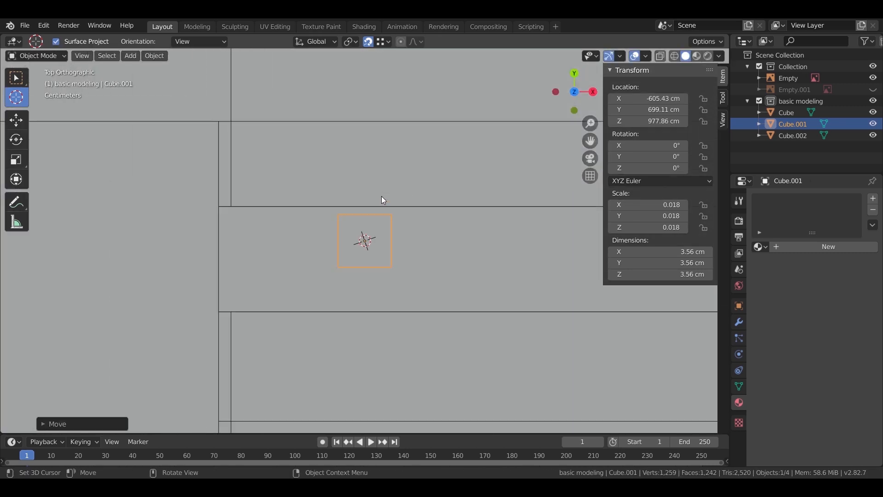
# - In top view, move the small cube horizontally under the rail's end, to about X -612.55 cm, Y 698.07 cm
pyautogui.press('KP_7')
pyautogui.press('g')
pyautogui.hotkey('shift', 'z')
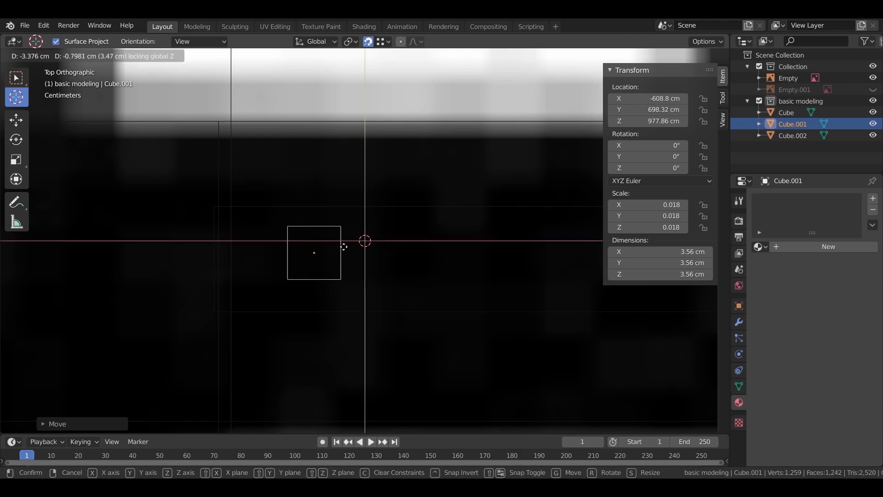
pyautogui.click(301, 247)
pyautogui.scroll(-15, 356, 203)
pyautogui.moveTo(355, 203)
pyautogui.mouseDown(button='middle')
pyautogui.moveTo(294, 256)
pyautogui.moveTo(220, 175)
pyautogui.mouseUp(button='middle')
# - Return to solid shading and raise the small cube along Z to just below the rail, about 989.5 cm
pyautogui.press('z')
pyautogui.click(400, 199)
pyautogui.scroll(4, 399, 199)
pyautogui.moveTo(399, 199)
pyautogui.mouseDown(button='middle')
pyautogui.moveTo(395, 248)
pyautogui.moveTo(404, 251)
pyautogui.mouseUp(button='middle')
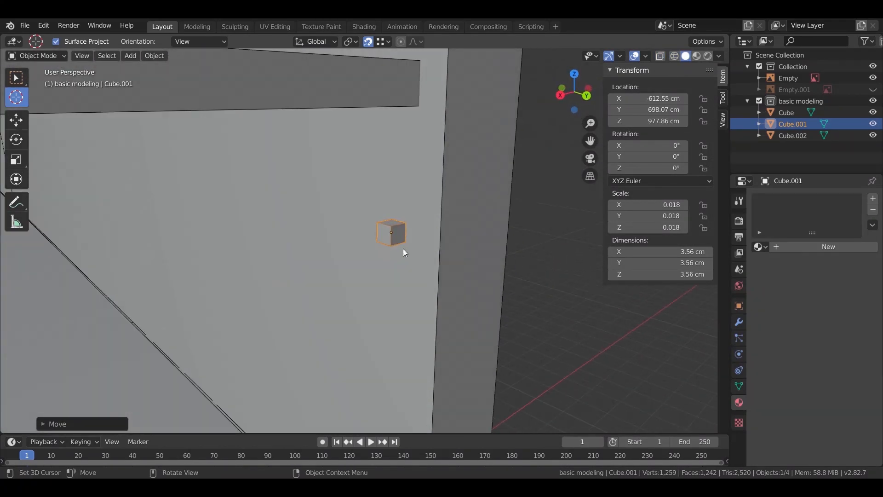
pyautogui.press('g')
pyautogui.press('z')
pyautogui.click(401, 181)
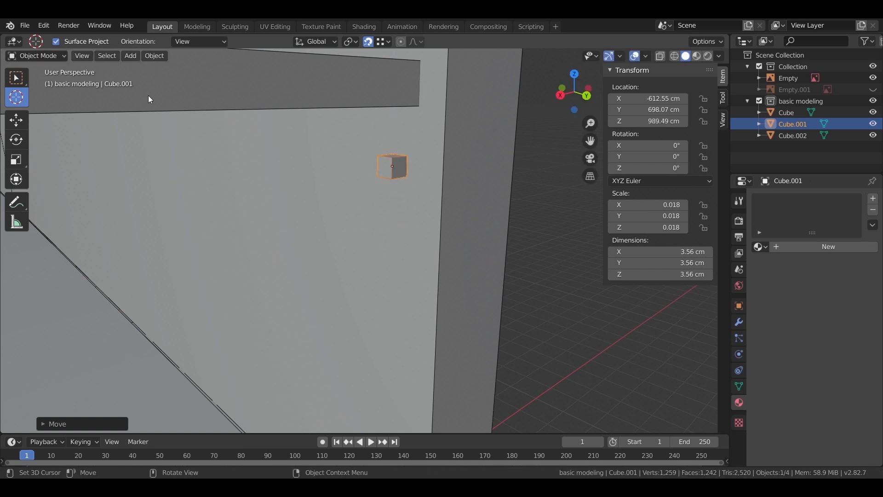
# - In Edit Mode with face selection, move the small cube's face along X under the rail to the inner corner
pyautogui.press('Tab')
pyautogui.click(386, 171)
pyautogui.click(98, 56)
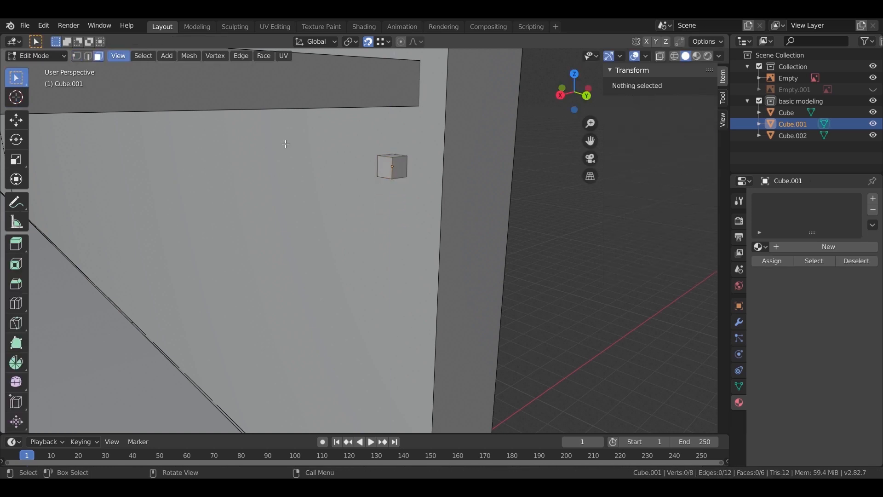
pyautogui.click(386, 169)
pyautogui.scroll(-4, 449, 259)
pyautogui.moveTo(449, 259); pyautogui.dragTo(294, 304, button='middle')
pyautogui.press('g')
pyautogui.press('x')
pyautogui.click(258, 320)
# - Extrude a short block at the inner corner, and extrude its outward side face along Y to the outer corner
pyautogui.press('e')
pyautogui.click(432, 327)
pyautogui.moveTo(432, 327); pyautogui.dragTo(368, 198, button='middle')
pyautogui.click(439, 169)
pyautogui.press('e')
pyautogui.click(372, 318)
# - Extrude a short block at the outer corner, and extrude its side face along X to the far corner
pyautogui.press('e')
pyautogui.rightClick(370, 322)
pyautogui.moveTo(371, 322); pyautogui.dragTo(383, 344, button='middle')
pyautogui.click(473, 296)
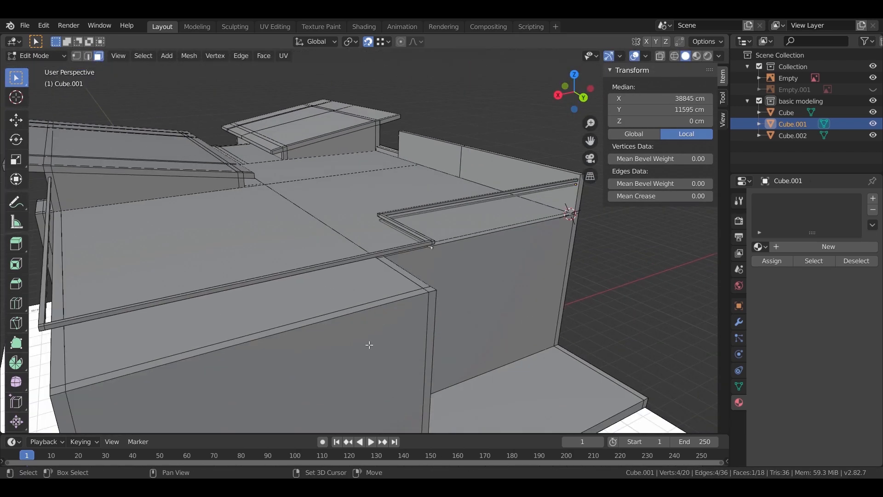
pyautogui.press('e')
pyautogui.click(391, 382)
# - Extrude a short block at the far corner, and extrude its side face along the side wall to the sloped roof
pyautogui.press('e')
pyautogui.click(398, 391)
pyautogui.moveTo(455, 405); pyautogui.dragTo(358, 258, button='middle')
pyautogui.scroll(10, 359, 248)
pyautogui.click(297, 237)
pyautogui.scroll(-10, 297, 237)
pyautogui.moveTo(297, 237); pyautogui.dragTo(487, 303, button='middle')
pyautogui.press('e')
pyautogui.click(276, 301)
# - Inspect the thin second rail along the walls and at the inner corner, and return to Object Mode
pyautogui.scroll(-5, 373, 305)
pyautogui.scroll(3, 316, 271)
pyautogui.scroll(-3, 316, 271)
pyautogui.scroll(3, 361, 309)
pyautogui.scroll(5, 488, 303)
pyautogui.scroll(-3, 506, 285)
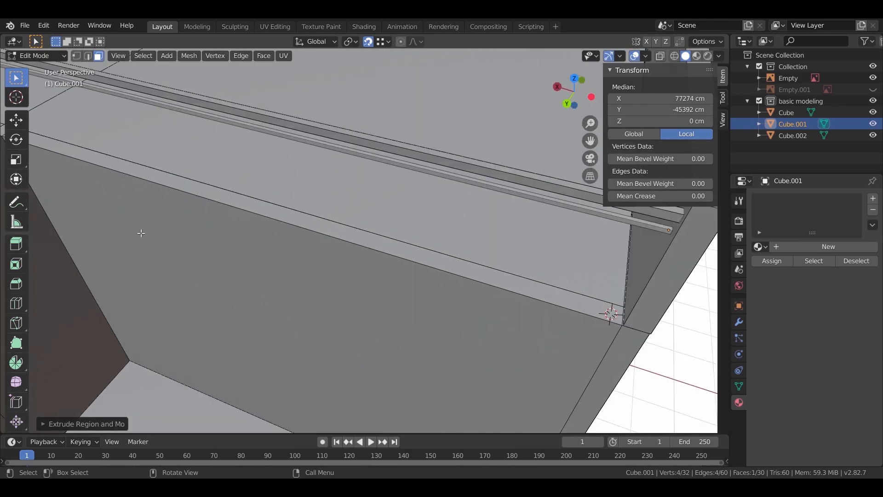
pyautogui.keyDown('shift'); pyautogui.moveTo(140, 233); pyautogui.dragTo(421, 322, button='middle'); pyautogui.keyUp('shift')
pyautogui.scroll(3, 420, 306)
pyautogui.scroll(2, 369, 281)
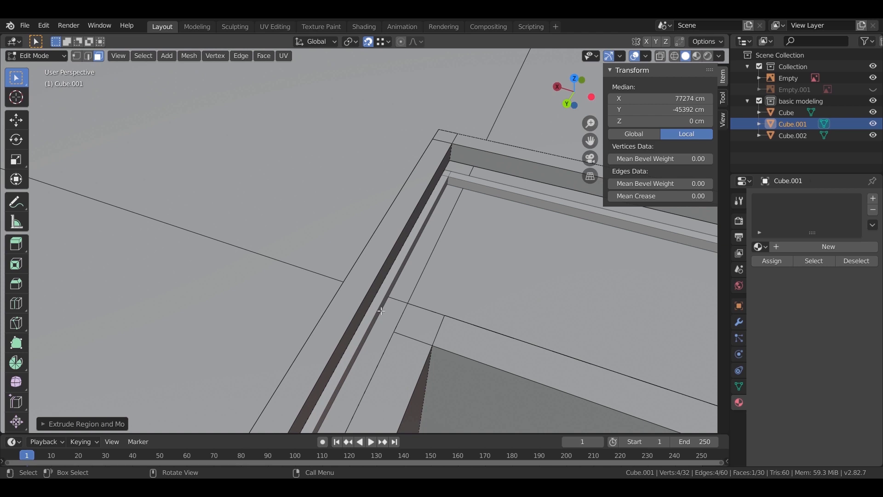
pyautogui.press('Tab')
# - Add a cube at the 3D cursor on the wall's inner corner and scale it to about 10 cm
pyautogui.scroll(-4, 421, 329)
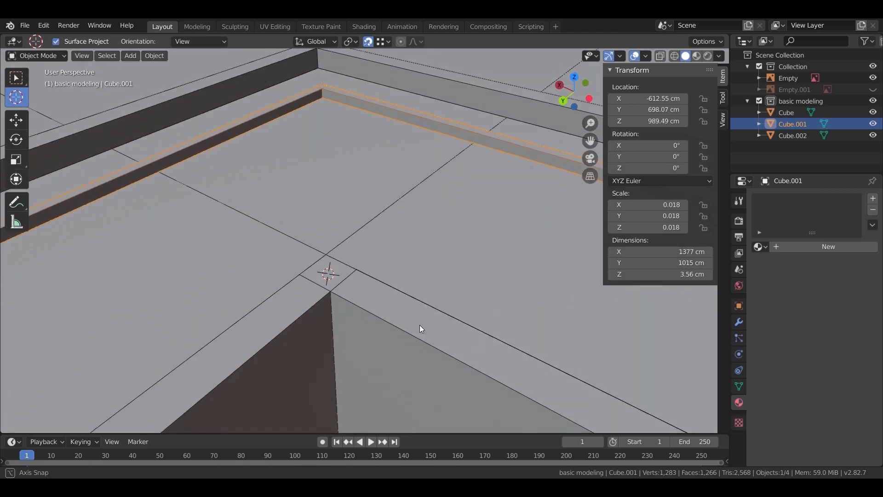
pyautogui.hotkey('shift', 'a')
pyautogui.click(361, 267)
pyautogui.press('s')
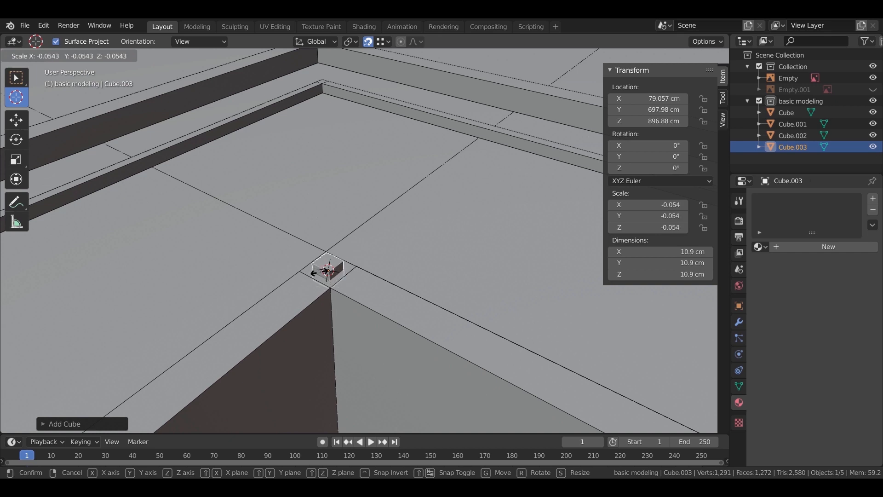
pyautogui.click(432, 290)
pyautogui.moveTo(434, 295); pyautogui.dragTo(379, 317, button='middle')
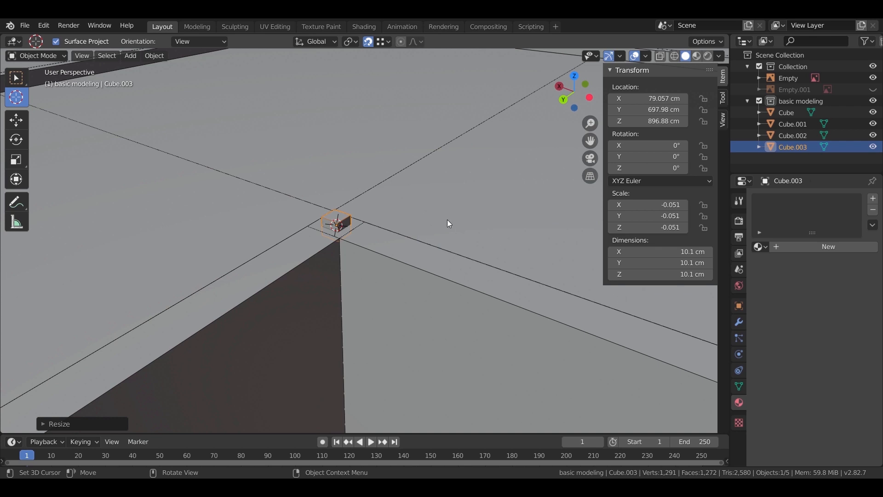
# - Raise the corner cube along Z and stretch it vertically into a post about 90 cm tall
pyautogui.press('g')
pyautogui.press('z')
pyautogui.click(410, 90)
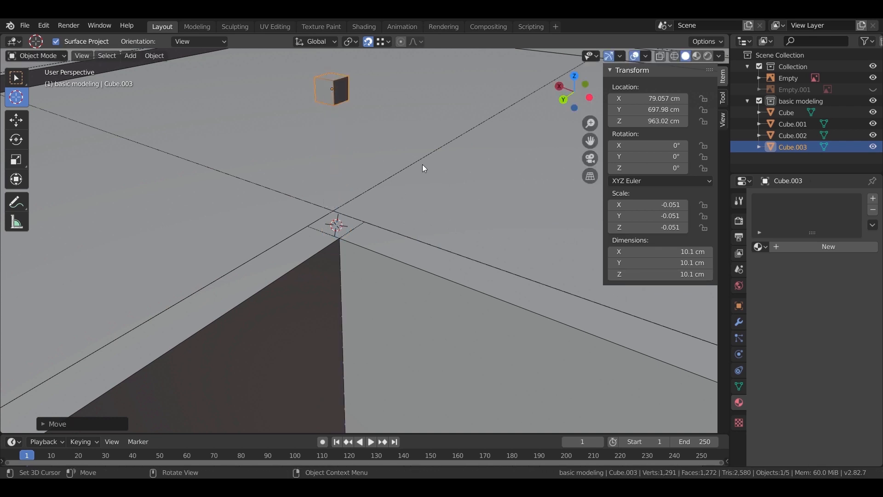
pyautogui.press('s')
pyautogui.press('z')
pyautogui.click(435, 383)
pyautogui.scroll(-4, 434, 359)
pyautogui.press('s')
pyautogui.press('z')
pyautogui.click(537, 324)
pyautogui.scroll(2, 451, 211)
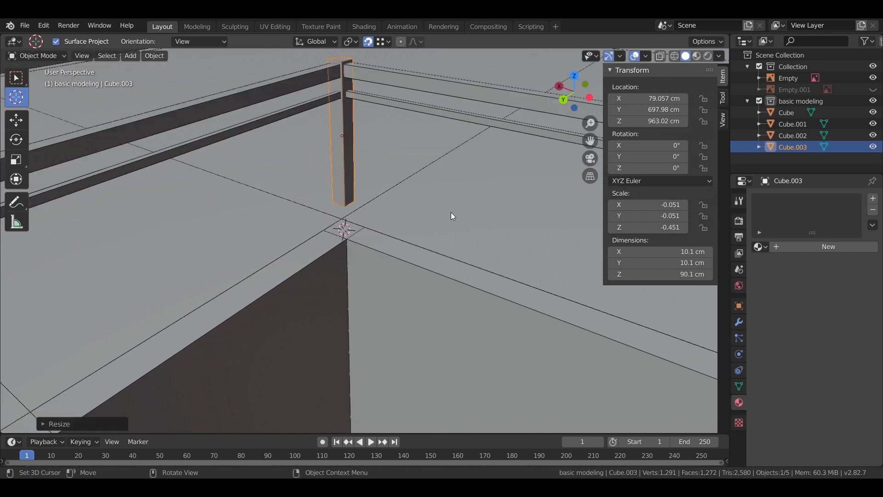
# - Lower the post along Z toward the wall corner and stretch it vertically to about 123 cm
pyautogui.press('g')
pyautogui.press('z')
pyautogui.click(445, 236)
pyautogui.press('s')
pyautogui.press('z')
pyautogui.click(468, 277)
# - Raise the post along Z to about 958.3 cm so its base sits on the wall's top
pyautogui.scroll(-2, 404, 232)
pyautogui.moveTo(405, 233)
pyautogui.mouseDown(button='middle')
pyautogui.moveTo(365, 258)
pyautogui.moveTo(426, 217)
pyautogui.moveTo(413, 239)
pyautogui.mouseUp(button='middle')
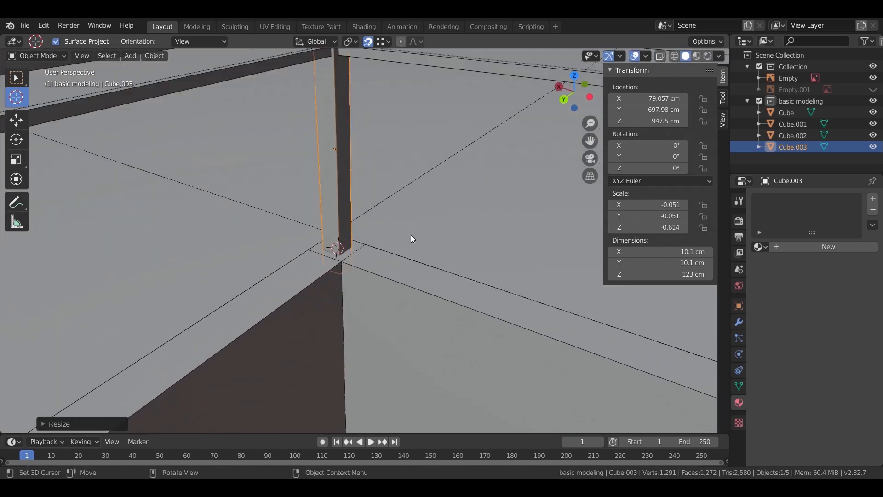
pyautogui.scroll(-1, 413, 236)
pyautogui.press('g')
pyautogui.press('z')
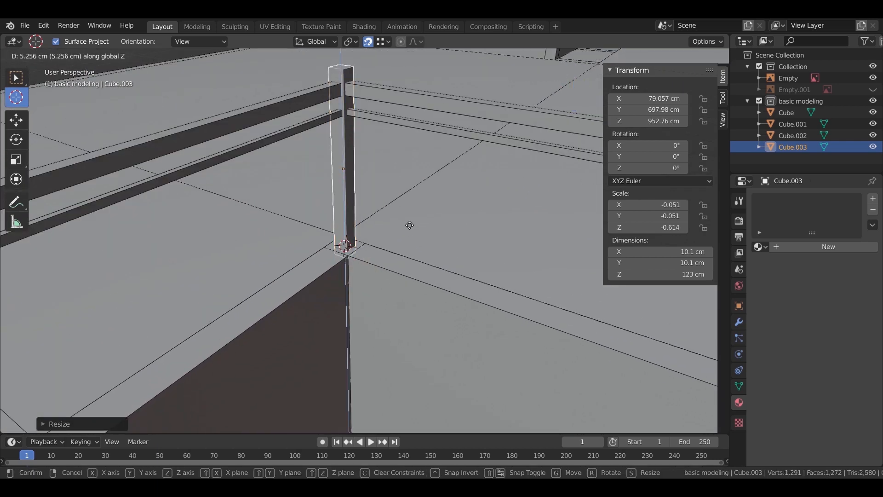
pyautogui.click(345, 248)
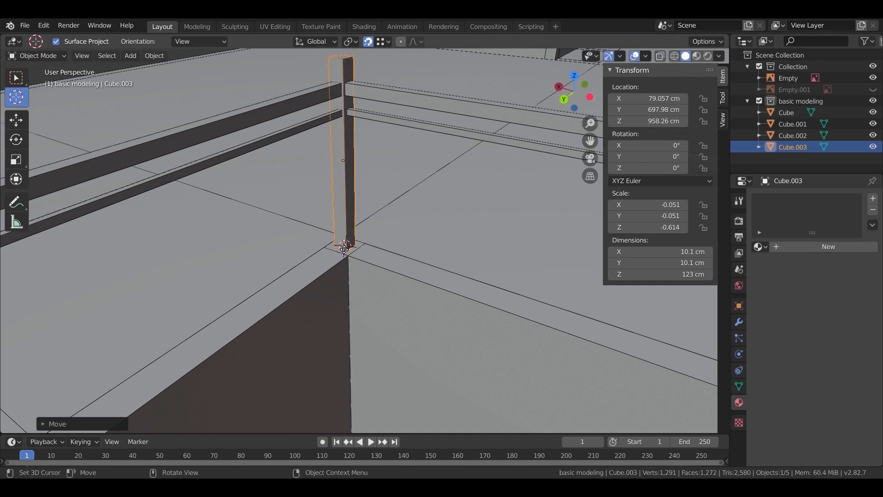
# - In Edit Mode, lower the post's top face along Z to shorten the post to about 115 cm, and return to Object Mode
pyautogui.keyDown('shift'); pyautogui.moveTo(376, 175); pyautogui.dragTo(377, 293, button='middle'); pyautogui.keyUp('shift')
pyautogui.press('Tab')
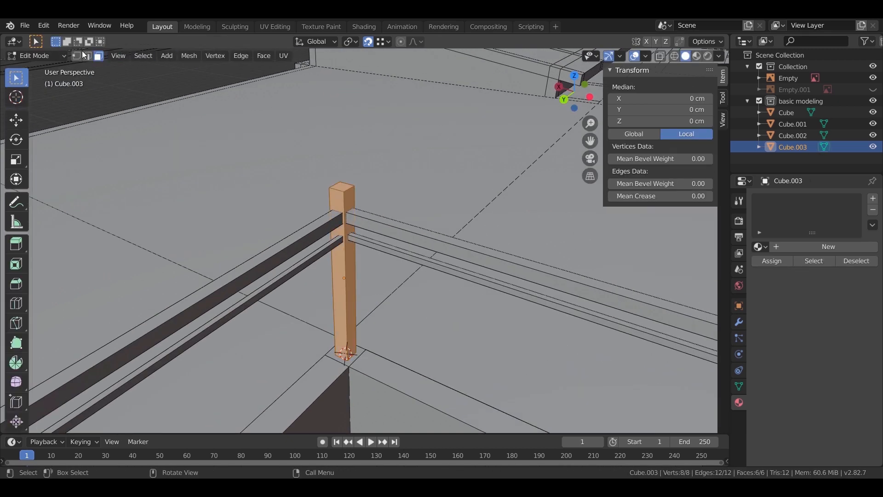
pyautogui.moveTo(372, 226)
pyautogui.mouseDown(button='middle')
pyautogui.moveTo(374, 203)
pyautogui.moveTo(384, 222)
pyautogui.mouseUp(button='middle')
pyautogui.press('g')
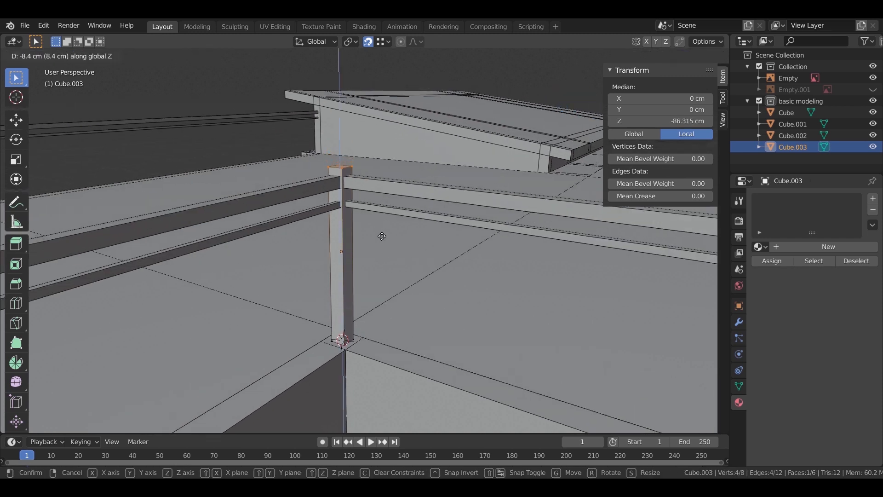
pyautogui.click(382, 236)
pyautogui.scroll(-2, 368, 142)
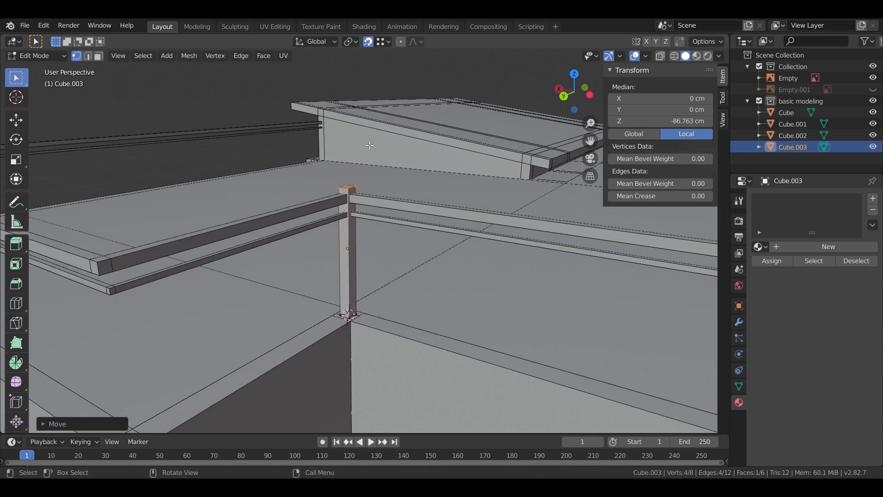
pyautogui.press('Tab')
pyautogui.scroll(-3, 374, 225)
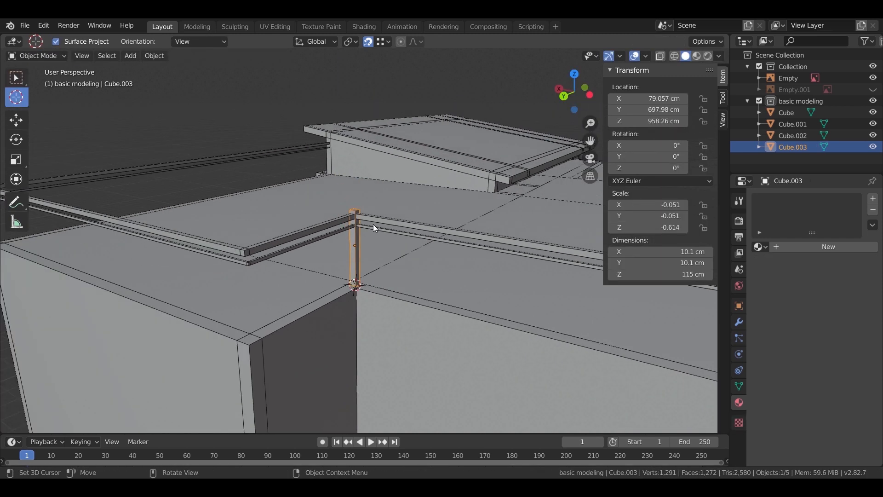
# - Duplicate the thin second rail and place the copy about 10.4 cm below it along Z
pyautogui.click(259, 262)
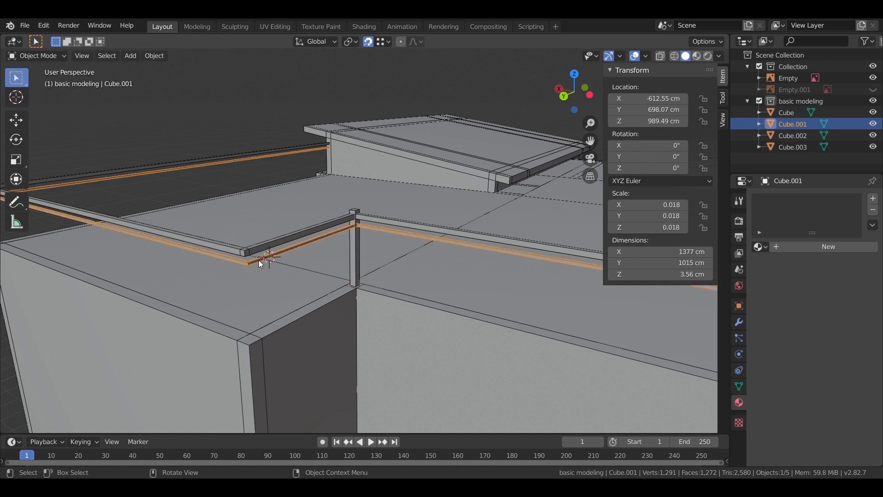
pyautogui.scroll(-3, 242, 220)
pyautogui.keyDown('shift'); pyautogui.moveTo(350, 244); pyautogui.dragTo(161, 193, button='middle'); pyautogui.keyUp('shift')
pyautogui.scroll(3, 398, 180)
pyautogui.keyDown('shift'); pyautogui.moveTo(398, 181); pyautogui.dragTo(390, 237, button='middle'); pyautogui.keyUp('shift')
pyautogui.hotkey('shift', 'd')
pyautogui.press('z')
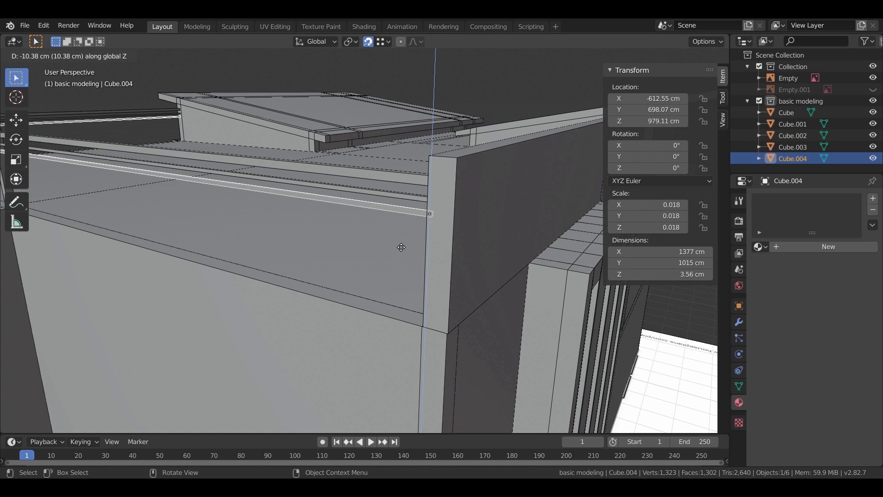
pyautogui.click(401, 247)
# - Repeat the rail duplication seven times down to the wall's top, and deselect everything
pyautogui.hotkey('shift', 'r')
pyautogui.hotkey('shift', 'r')
pyautogui.hotkey('shift', 'r')
pyautogui.hotkey('shift', 'r')
pyautogui.hotkey('shift', 'r')
pyautogui.hotkey('shift', 'r')
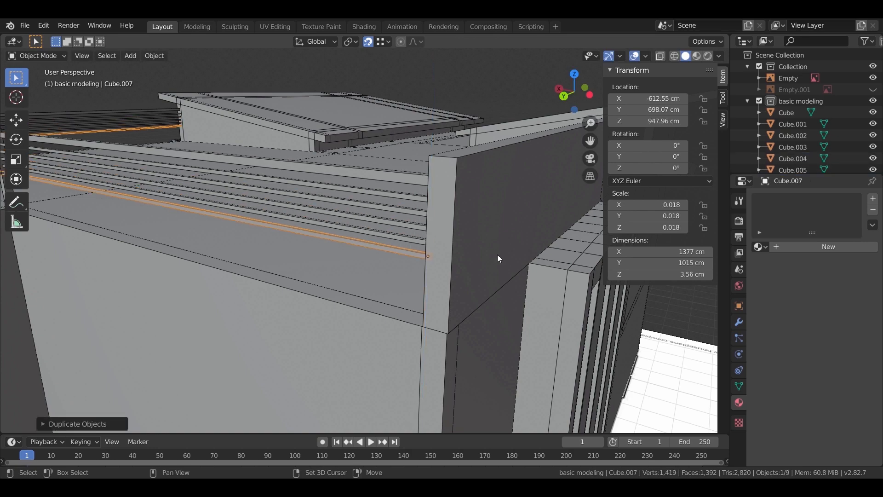
pyautogui.hotkey('shift', 'r')
pyautogui.moveTo(490, 256); pyautogui.dragTo(411, 254, button='middle')
pyautogui.scroll(-3, 480, 288)
pyautogui.click(187, 145)
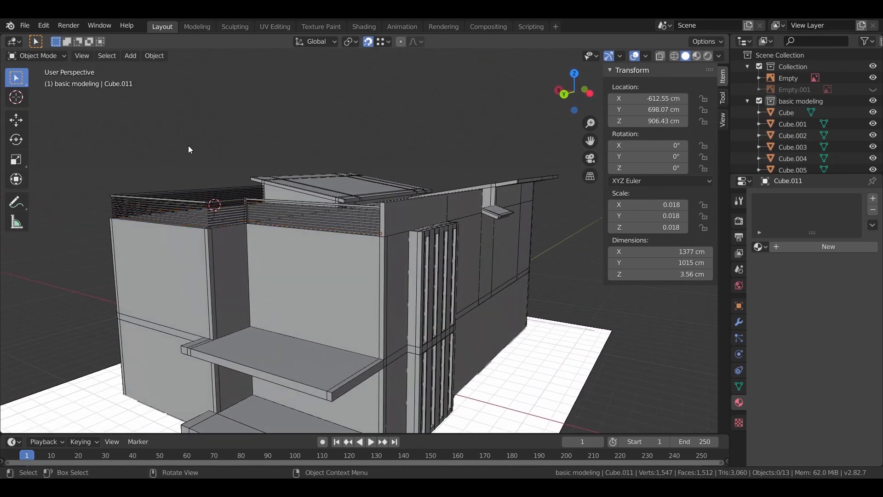
# - Select all nine thin rails below the top rail and join them into one object
pyautogui.scroll(4, 188, 145)
pyautogui.scroll(4, 527, 193)
pyautogui.keyDown('shift'); pyautogui.moveTo(527, 193); pyautogui.dragTo(396, 271, button='middle'); pyautogui.keyUp('shift')
pyautogui.click(388, 149)
pyautogui.keyDown('shift'); pyautogui.click(388, 165); pyautogui.keyUp('shift')
pyautogui.keyDown('shift'); pyautogui.click(388, 186); pyautogui.keyUp('shift')
pyautogui.keyDown('shift'); pyautogui.click(388, 204); pyautogui.keyUp('shift')
pyautogui.keyDown('shift'); pyautogui.click(388, 222); pyautogui.keyUp('shift')
pyautogui.keyDown('shift'); pyautogui.click(387, 241); pyautogui.keyUp('shift')
pyautogui.keyDown('shift'); pyautogui.click(386, 260); pyautogui.keyUp('shift')
pyautogui.keyDown('shift'); pyautogui.click(385, 276); pyautogui.keyUp('shift')
pyautogui.moveTo(392, 246); pyautogui.dragTo(504, 267, button='middle')
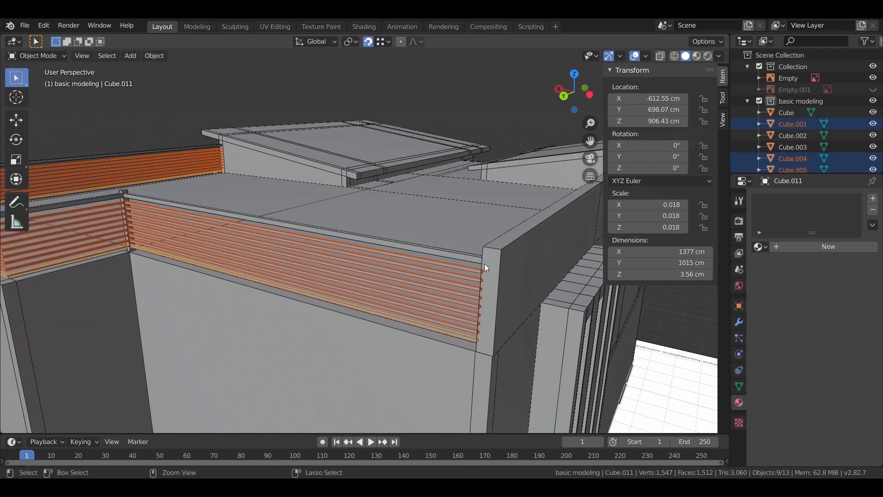
pyautogui.hotkey('ctrl', 'j')
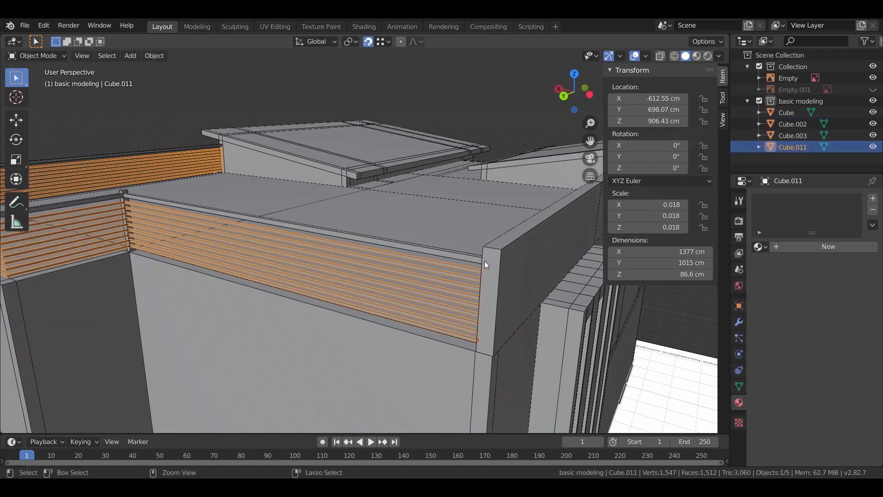
# - Duplicate the inner corner post along Y to near the outer corner, at about Y 897.7 cm
pyautogui.click(131, 185)
pyautogui.moveTo(131, 194); pyautogui.dragTo(386, 255, button='middle')
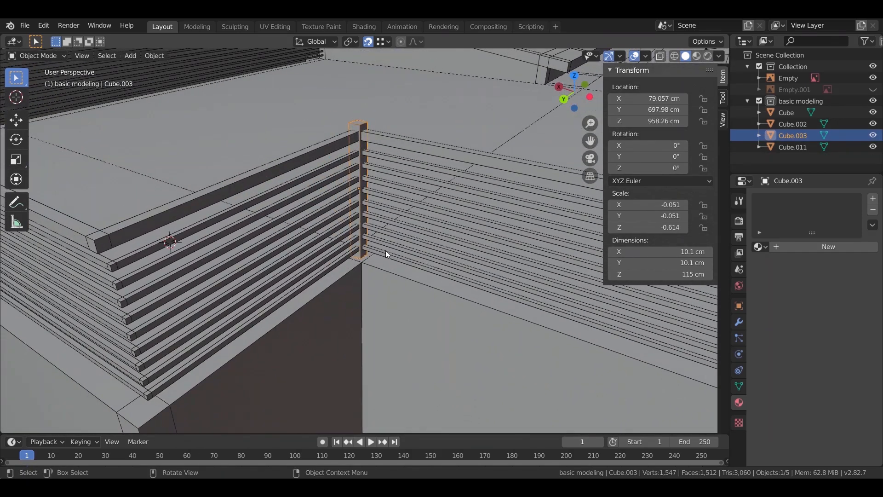
pyautogui.hotkey('shift', 'd')
pyautogui.press('y')
pyautogui.click(289, 341)
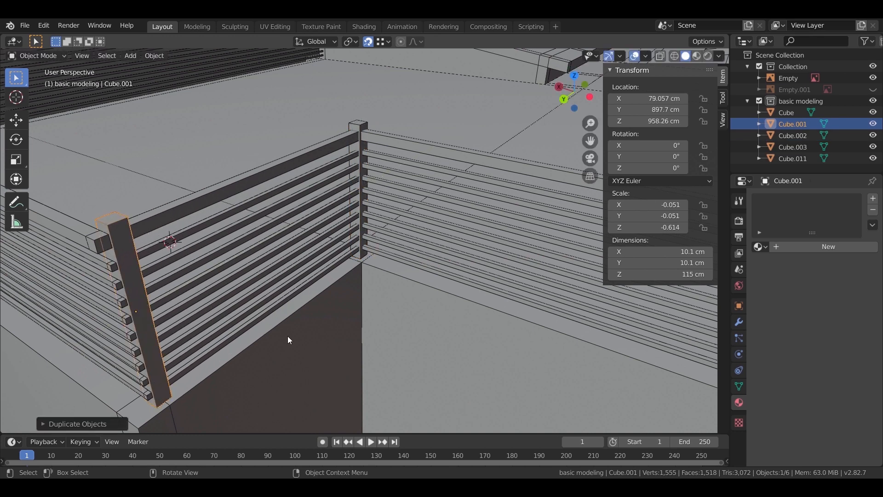
# - Move the duplicated post about 8.7 cm further along Y onto the rails' outer corner
pyautogui.press('g')
pyautogui.press('y')
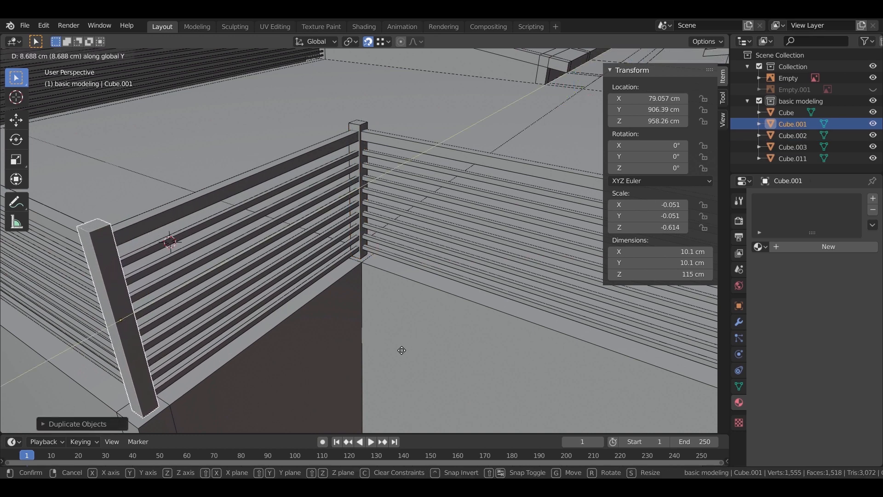
pyautogui.click(403, 351)
pyautogui.moveTo(415, 361); pyautogui.dragTo(360, 320, button='middle')
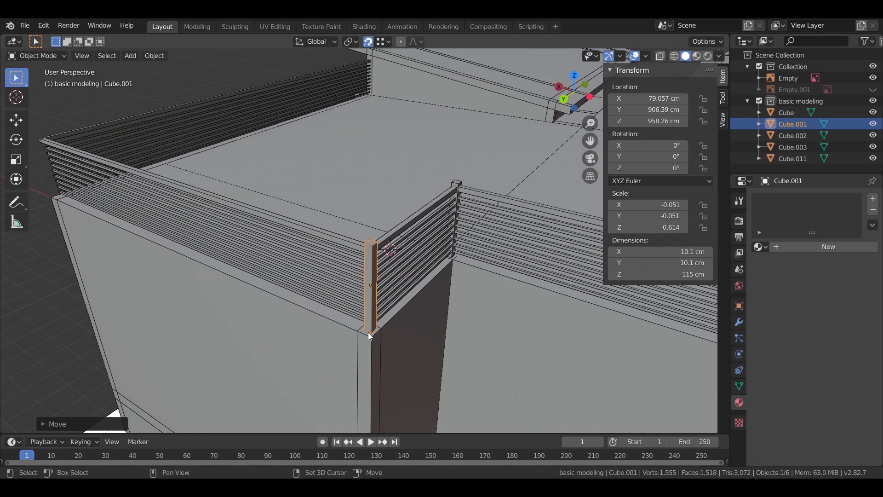
# - Duplicate the outer corner post along X to the railing's far corner, positioned at about X 762.8 cm
pyautogui.hotkey('shift', 'd')
pyautogui.press('x')
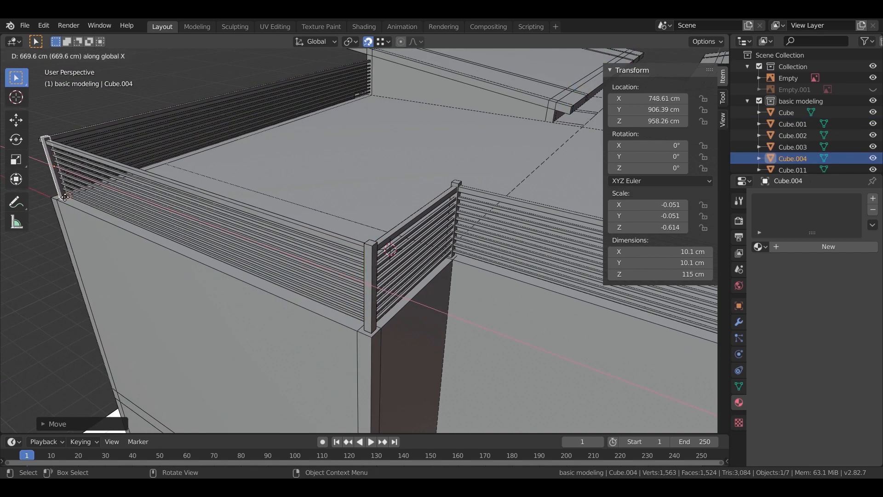
pyautogui.press('KP_Decimal')
pyautogui.moveTo(126, 226); pyautogui.dragTo(459, 291, button='middle')
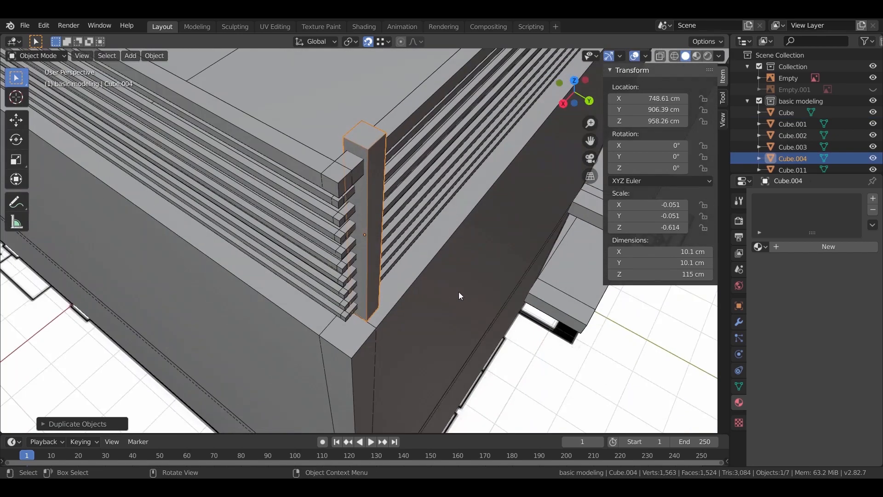
pyautogui.press('g')
pyautogui.press('x')
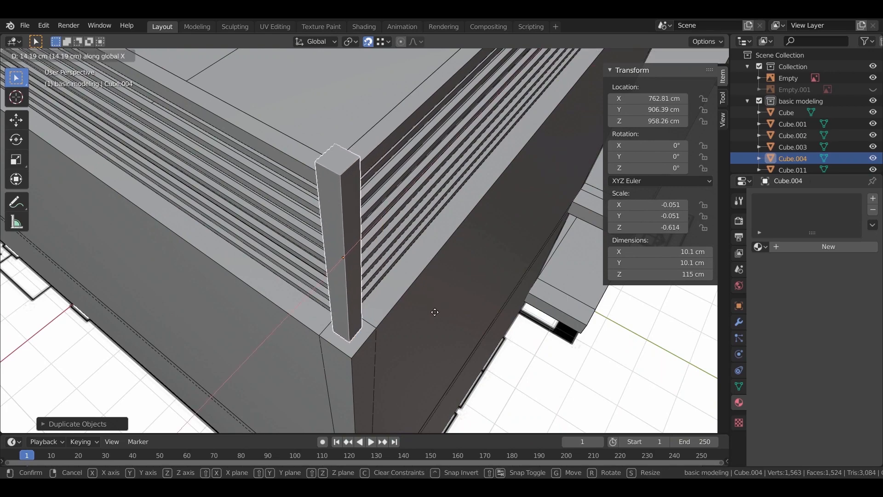
pyautogui.click(482, 286)
# - Select the three corner posts of the roof railing and join them into one object
pyautogui.scroll(-3, 482, 285)
pyautogui.moveTo(482, 285); pyautogui.dragTo(401, 297, button='middle')
pyautogui.scroll(2, 401, 298)
pyautogui.keyDown('shift'); pyautogui.moveTo(467, 214); pyautogui.dragTo(174, 300, button='middle'); pyautogui.keyUp('shift')
pyautogui.scroll(2, 193, 292)
pyautogui.keyDown('shift'); pyautogui.moveTo(227, 278); pyautogui.dragTo(382, 276, button='middle'); pyautogui.keyUp('shift')
pyautogui.scroll(2, 358, 234)
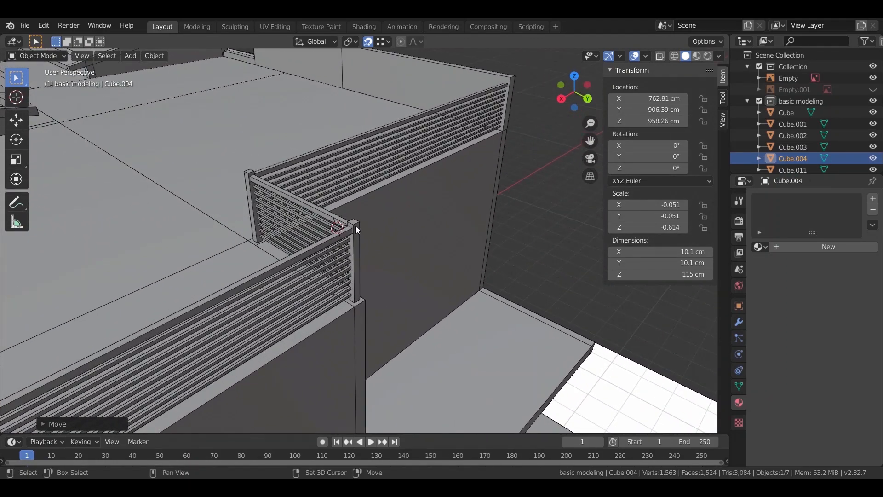
pyautogui.keyDown('shift'); pyautogui.click(357, 230); pyautogui.keyUp('shift')
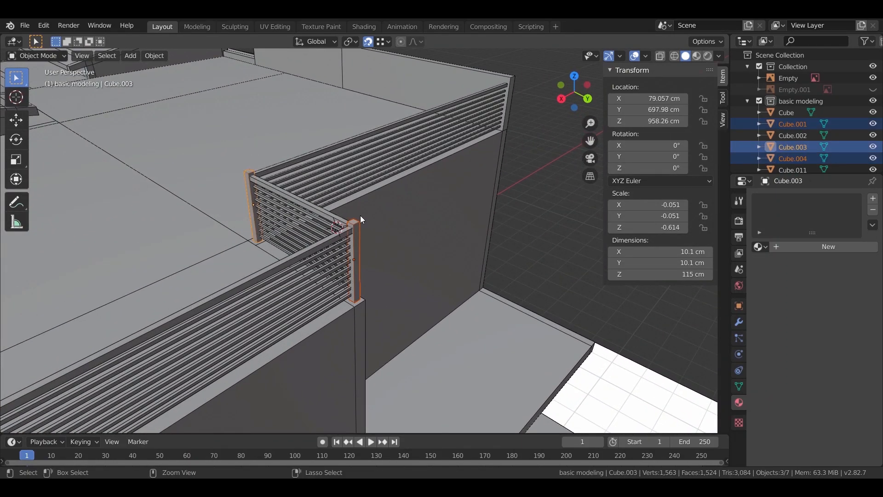
pyautogui.hotkey('ctrl', 'j')
# - Deselect the posts and examine the balcony slab above the front porch steps and its open side edge
pyautogui.scroll(-4, 366, 215)
pyautogui.moveTo(365, 214); pyautogui.dragTo(453, 273, button='middle')
pyautogui.click(557, 285)
pyautogui.keyDown('shift'); pyautogui.moveTo(478, 318); pyautogui.dragTo(382, 359, button='middle'); pyautogui.keyUp('shift')
pyautogui.scroll(4, 475, 271)
pyautogui.moveTo(474, 272); pyautogui.dragTo(302, 258, button='middle')
pyautogui.scroll(-5, 302, 258)
pyautogui.moveTo(540, 338); pyautogui.dragTo(260, 225, button='middle')
pyautogui.scroll(7, 322, 253)
pyautogui.keyDown('shift'); pyautogui.moveTo(343, 246); pyautogui.dragTo(377, 232, button='middle'); pyautogui.keyUp('shift')
pyautogui.moveTo(387, 264); pyautogui.dragTo(324, 244, button='middle')
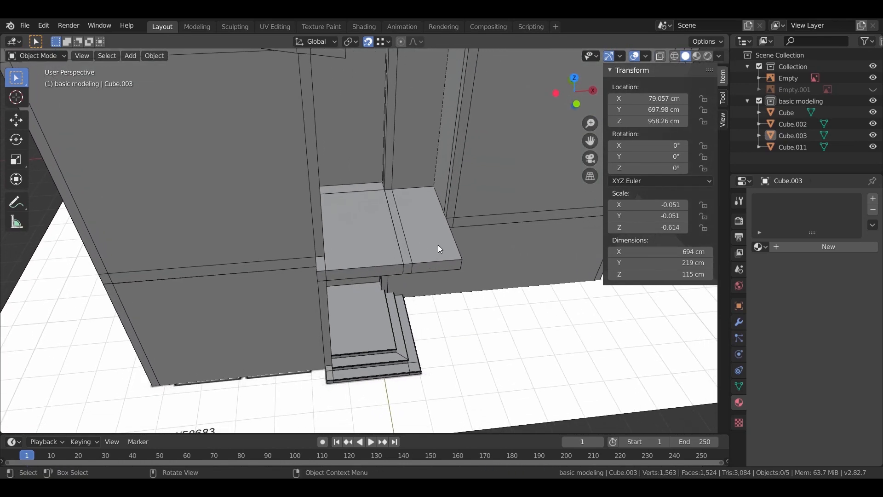
pyautogui.moveTo(440, 248); pyautogui.dragTo(426, 277, button='middle')
pyautogui.scroll(4, 368, 289)
pyautogui.moveTo(282, 302); pyautogui.dragTo(306, 294, button='middle')
pyautogui.moveTo(446, 322); pyautogui.dragTo(450, 319, button='middle')
# - Extrude the narrow wall face beside the balcony slab outward along Y to the slab's front edge
pyautogui.click(468, 311)
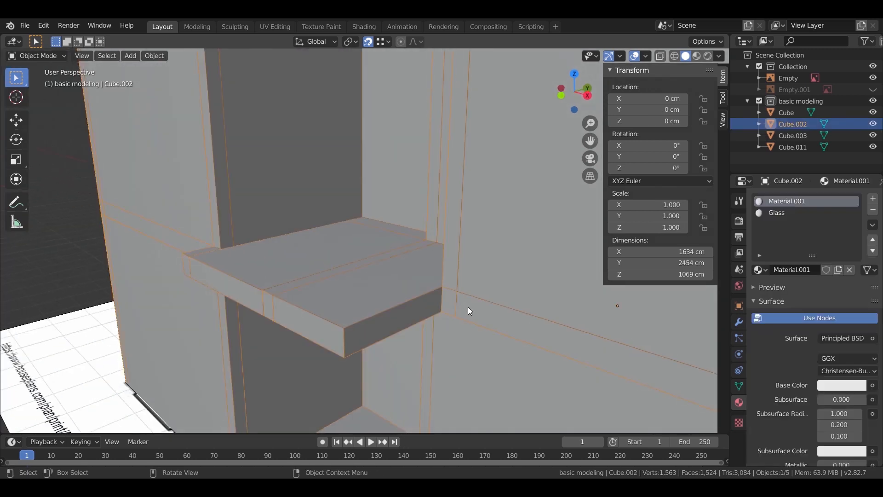
pyautogui.press('Tab')
pyautogui.click(440, 299)
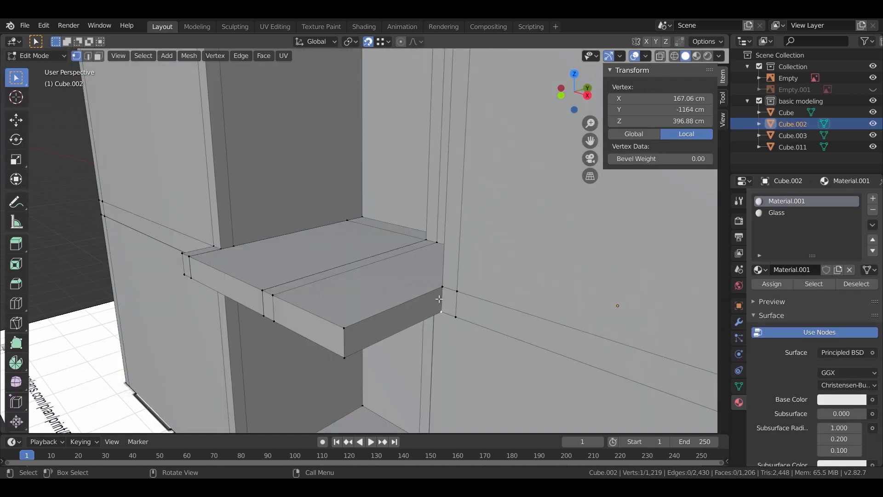
pyautogui.click(98, 56)
pyautogui.click(448, 300)
pyautogui.press('e')
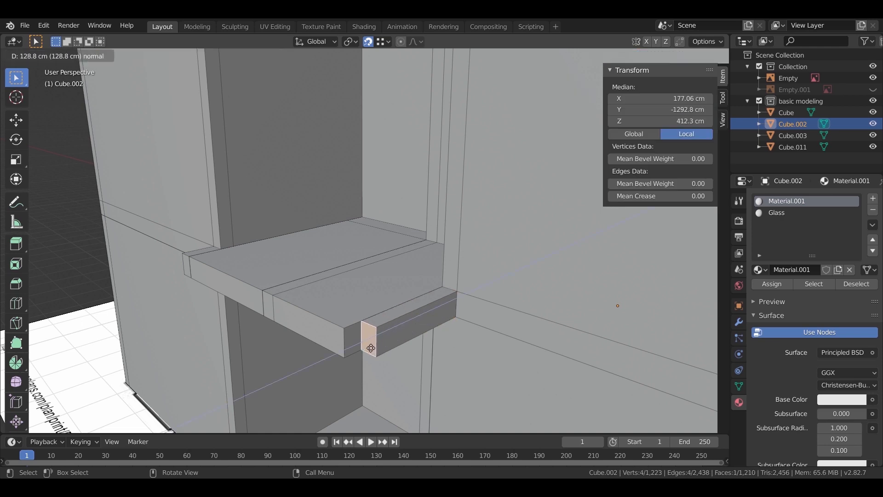
pyautogui.click(346, 355)
pyautogui.moveTo(347, 355); pyautogui.dragTo(396, 322, button='middle')
pyautogui.press('Tab')
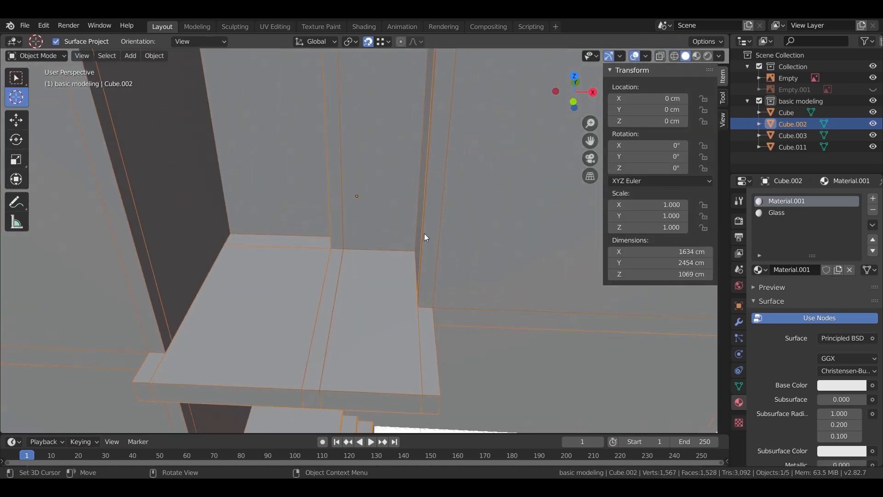
# - Place the 3D cursor on the wall edge above the balcony slab, add a cube there and set its dimensions to 7 cm
pyautogui.moveTo(471, 281); pyautogui.dragTo(447, 229, button='middle')
pyautogui.hotkey('shift', 'a')
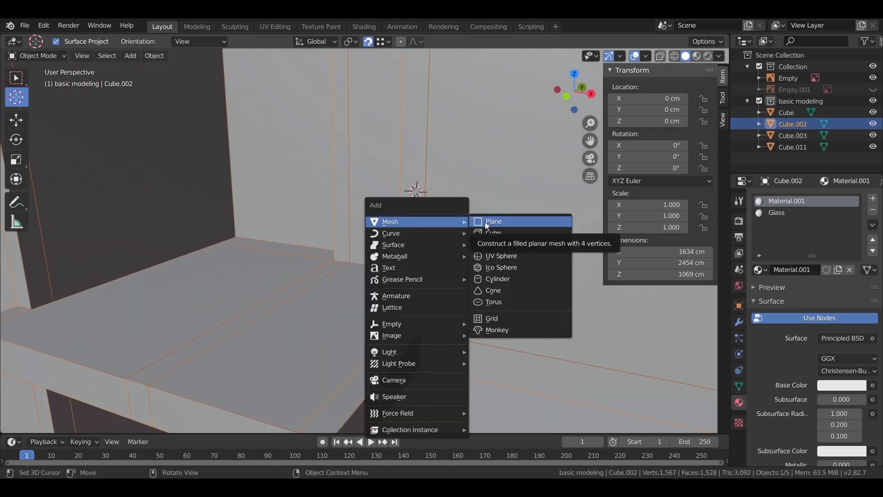
pyautogui.click(493, 232)
pyautogui.press('s')
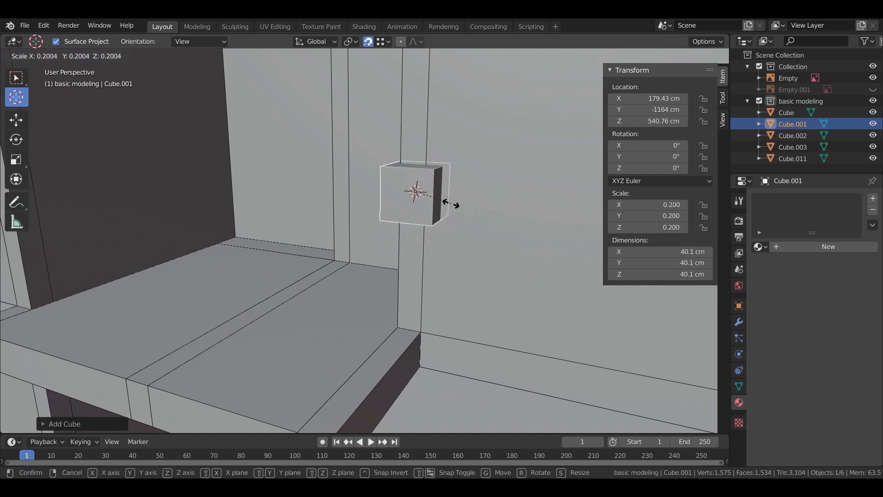
pyautogui.click(436, 192)
pyautogui.click(690, 263)
pyautogui.write('7')
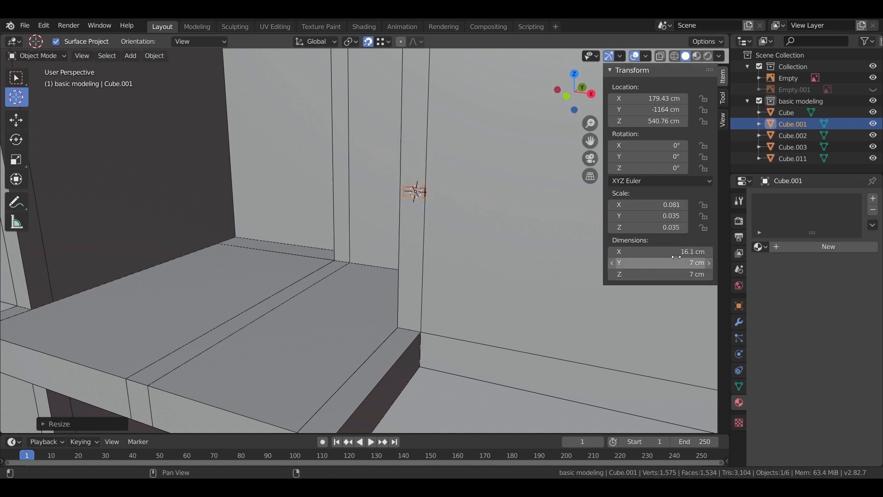
# - Scale the small cube up uniformly to about 8.6 cm and open its mesh for editing
pyautogui.moveTo(453, 226); pyautogui.dragTo(427, 233, button='middle')
pyautogui.scroll(6, 380, 249)
pyautogui.scroll(-2, 405, 247)
pyautogui.press('s')
pyautogui.click(478, 249)
pyautogui.scroll(-6, 437, 230)
pyautogui.press('Tab')
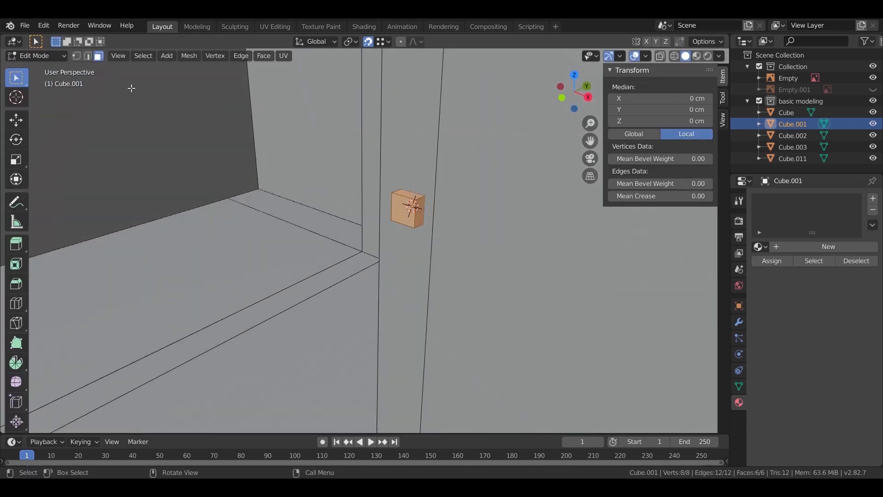
pyautogui.click(401, 213)
pyautogui.keyDown('shift'); pyautogui.moveTo(362, 304); pyautogui.dragTo(405, 267, button='middle'); pyautogui.keyUp('shift')
pyautogui.press('e')
pyautogui.click(421, 278)
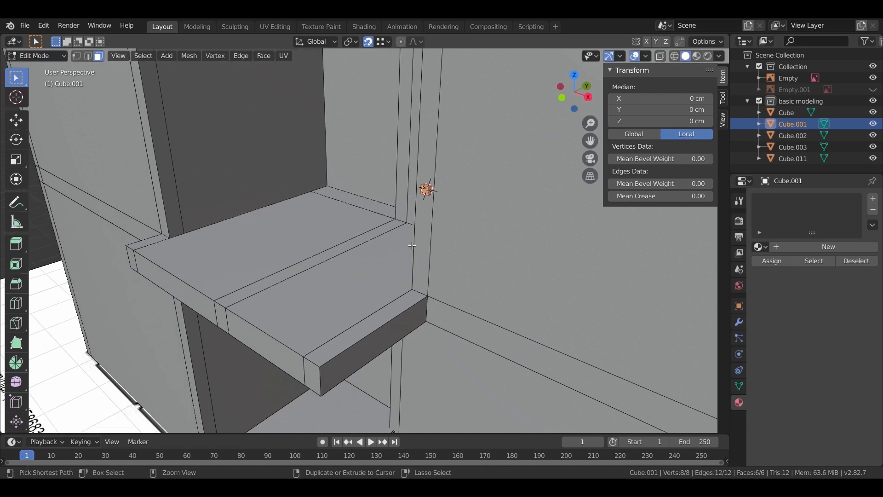
# - Move the cube's outer face along Y to the balcony's front edge and extrude a short corner section from it
pyautogui.scroll(1, 412, 246)
pyautogui.click(439, 177)
pyautogui.press('g')
pyautogui.press('y')
pyautogui.click(357, 324)
pyautogui.press('e')
pyautogui.click(347, 331)
# - Extrude the corner's side face along the balcony's front to the opposite side and add a short corner section
pyautogui.moveTo(368, 340); pyautogui.dragTo(488, 357, button='middle')
pyautogui.click(628, 232)
pyautogui.press('e')
pyautogui.click(239, 368)
pyautogui.press('e')
pyautogui.click(281, 370)
# - Extrude the second corner's inner face back toward the house wall to form the top rail's remaining arm
pyautogui.moveTo(281, 370); pyautogui.dragTo(343, 368, button='middle')
pyautogui.click(152, 259)
pyautogui.moveTo(152, 259); pyautogui.dragTo(138, 276, button='middle')
pyautogui.press('e')
pyautogui.click(198, 389)
# - Select the vertices of the top rail's far arm in wireframe and move them along X to fit the balcony edge
pyautogui.click(76, 56)
pyautogui.hotkey('shift', 'z')
pyautogui.moveTo(319, 154); pyautogui.dragTo(409, 278)
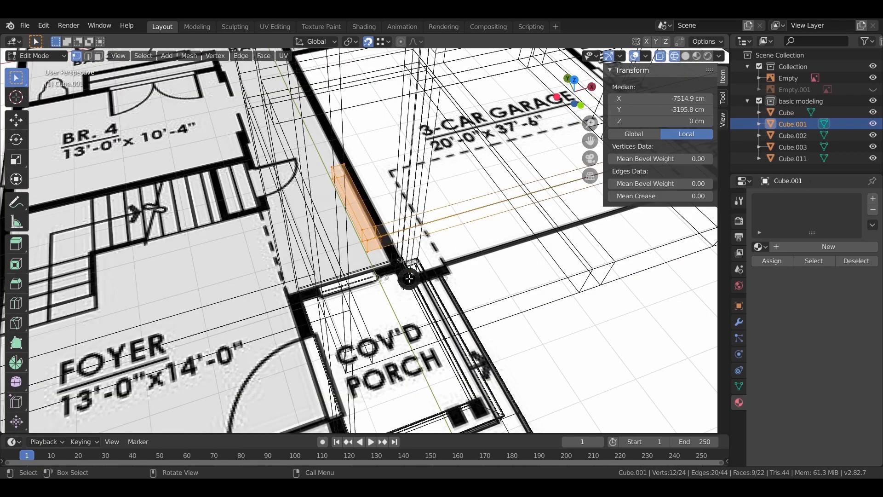
pyautogui.hotkey('shift', 'z')
pyautogui.press('g')
pyautogui.press('x')
pyautogui.click(491, 282)
# - Select the vertices of the top rail's front section and move them along Y to align with the balcony edge
pyautogui.moveTo(491, 282); pyautogui.dragTo(309, 246, button='middle')
pyautogui.press('z')
pyautogui.moveTo(232, 90); pyautogui.dragTo(272, 124)
pyautogui.keyDown('shift'); pyautogui.moveTo(299, 226); pyautogui.dragTo(347, 286); pyautogui.keyUp('shift')
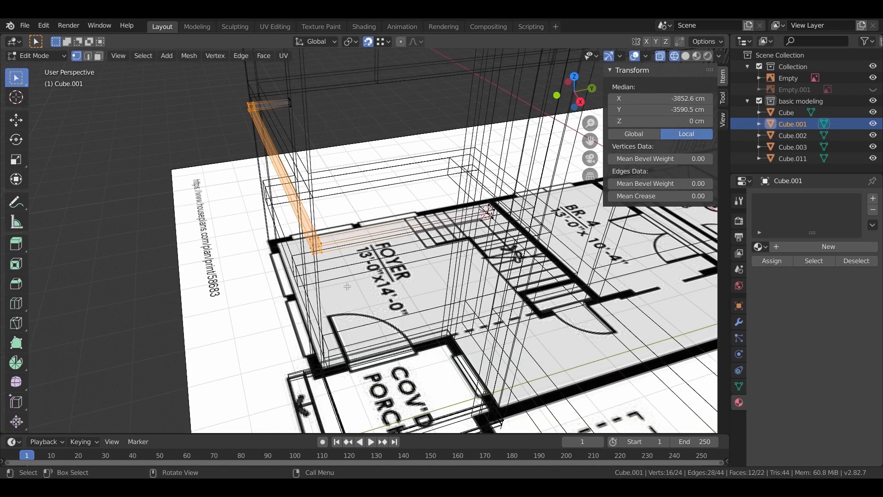
pyautogui.hotkey('shift', 'z')
pyautogui.press('g')
pyautogui.press('x')
pyautogui.rightClick(413, 275)
pyautogui.press('KP_7')
pyautogui.press('g')
pyautogui.press('y')
pyautogui.click(585, 343)
# - Adjust the vertices at one part of the top rail along Y from above, and finish editing its mesh
pyautogui.scroll(3, 570, 341)
pyautogui.keyDown('shift'); pyautogui.moveTo(562, 340); pyautogui.dragTo(515, 296, button='middle'); pyautogui.keyUp('shift')
pyautogui.hotkey('shift', 'z')
pyautogui.scroll(-2, 409, 289)
pyautogui.keyDown('shift'); pyautogui.moveTo(408, 289); pyautogui.dragTo(380, 346, button='middle'); pyautogui.keyUp('shift')
pyautogui.moveTo(359, 129); pyautogui.dragTo(405, 156)
pyautogui.press('g')
pyautogui.press('y')
pyautogui.click(427, 175)
pyautogui.keyDown('shift'); pyautogui.moveTo(354, 294); pyautogui.dragTo(404, 334); pyautogui.keyUp('shift')
pyautogui.press('g')
pyautogui.rightClick(476, 346)
pyautogui.press('Tab')
pyautogui.hotkey('shift', 'z')
# - Add a second cube at the 3D cursor, size it to 5 cm and lower it along Z to about 526.5 cm
pyautogui.moveTo(476, 346); pyautogui.dragTo(401, 245, button='middle')
pyautogui.scroll(3, 401, 245)
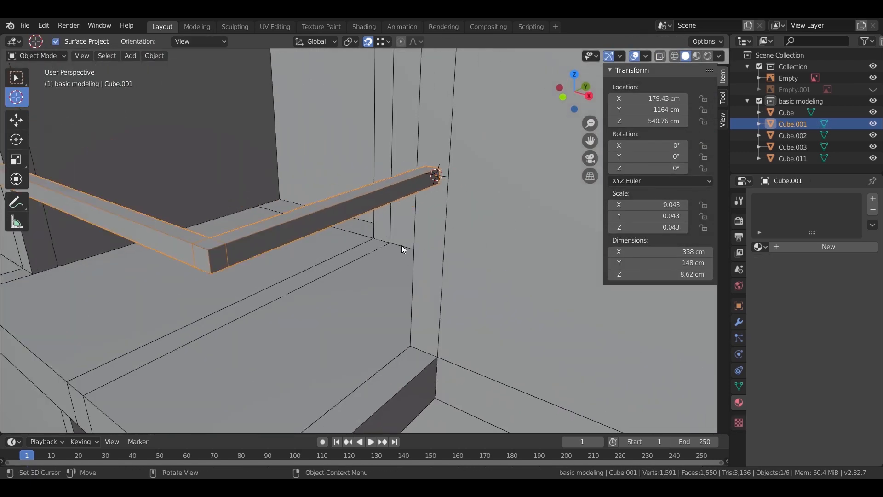
pyautogui.hotkey('shift', 'a')
pyautogui.click(499, 184)
pyautogui.press('s')
pyautogui.click(441, 178)
pyautogui.press('g')
pyautogui.press('z')
pyautogui.click(524, 227)
pyautogui.press('Return')
# - Extrude the small cube's outer face to the balcony's front corner and extrude a further 5 cm corner section
pyautogui.scroll(2, 465, 195)
pyautogui.press('Tab')
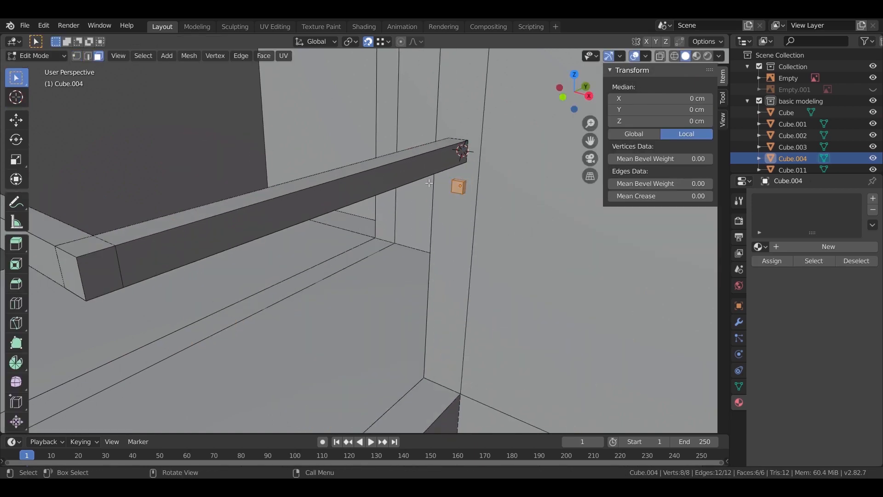
pyautogui.click(457, 187)
pyautogui.press('e')
pyautogui.click(184, 302)
pyautogui.press('e')
pyautogui.press('5')
pyautogui.press('Return')
# - Extrude the thin rail's corner side face by about 333 cm along the balcony's front to the opposite corner
pyautogui.moveTo(281, 329); pyautogui.dragTo(313, 317, button='middle')
pyautogui.scroll(-4, 313, 318)
pyautogui.press('e')
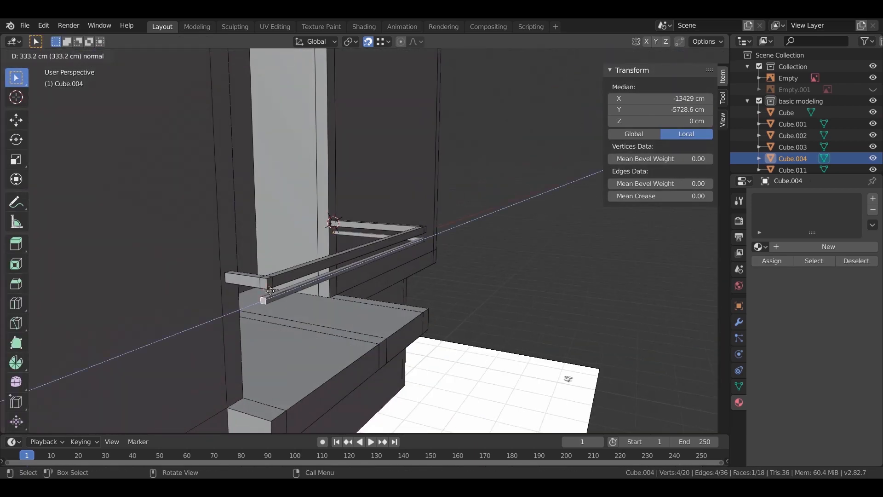
pyautogui.click(256, 320)
# - Extrude the thin rail from the second corner back toward the house wall
pyautogui.press('KP_Decimal')
pyautogui.moveTo(256, 320); pyautogui.dragTo(451, 337, button='middle')
pyautogui.press('e')
pyautogui.click(181, 220)
# - Select the vertices of the thin rail's first side arm from above and move them along X beneath the top rail
pyautogui.press('KP_7')
pyautogui.scroll(4, 450, 337)
pyautogui.moveTo(402, 57); pyautogui.dragTo(480, 358)
pyautogui.press('g')
pyautogui.press('x')
pyautogui.click(507, 351)
# - Select the vertices of the thin rail's front section and move them along Y beneath the top rail
pyautogui.hotkey('alt', 'a')
pyautogui.scroll(-5, 412, 323)
pyautogui.moveTo(119, 271); pyautogui.dragTo(405, 304)
pyautogui.scroll(6, 359, 304)
pyautogui.press('g')
pyautogui.press('y')
pyautogui.click(360, 306)
# - Move the vertices of the thin rail's opposite side arm along X beneath the top rail and finish editing its mesh
pyautogui.scroll(-7, 360, 306)
pyautogui.scroll(4, 218, 318)
pyautogui.moveTo(229, 223); pyautogui.dragTo(287, 353)
pyautogui.scroll(5, 263, 273)
pyautogui.press('g')
pyautogui.press('x')
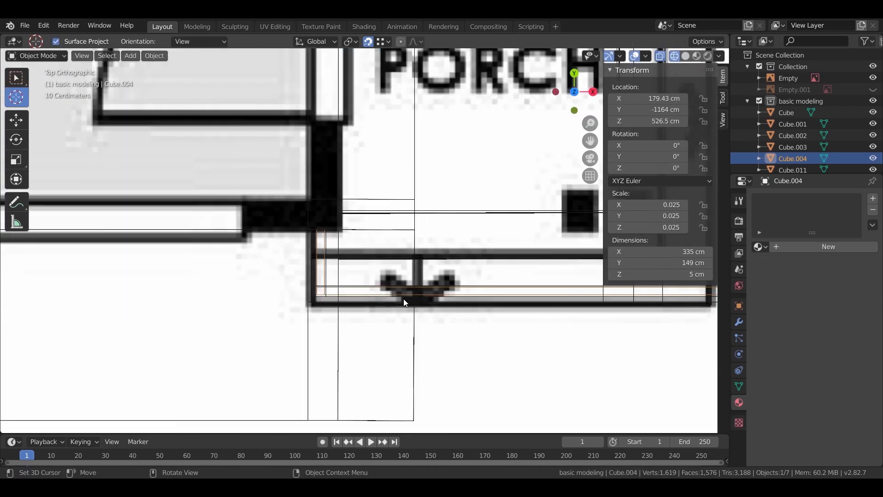
pyautogui.moveTo(460, 240); pyautogui.dragTo(410, 194, button='middle')
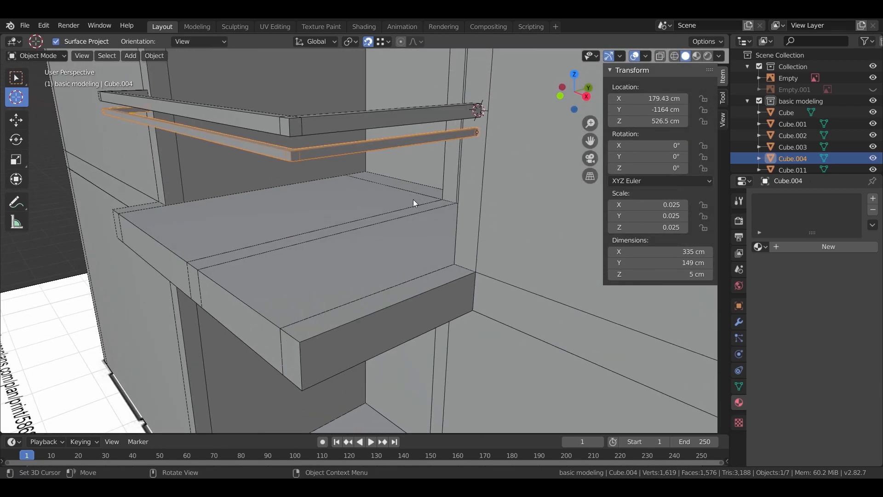
# - Duplicate the thin rail about 14 cm lower and repeat the duplication until six copies are stacked down to the balcony slab
pyautogui.hotkey('shift', 'd')
pyautogui.click(460, 266)
pyautogui.hotkey('shift', 'r')
pyautogui.hotkey('shift', 'r')
pyautogui.hotkey('shift', 'r')
pyautogui.hotkey('shift', 'r')
pyautogui.hotkey('shift', 'r')
# - Select all seven thin rails and join them into a single object
pyautogui.moveTo(397, 256)
pyautogui.mouseDown(button='middle')
pyautogui.moveTo(388, 274)
pyautogui.moveTo(385, 268)
pyautogui.mouseUp(button='middle')
pyautogui.click(353, 208)
pyautogui.click(17, 78)
pyautogui.click(368, 205)
pyautogui.keyDown('shift'); pyautogui.click(375, 220); pyautogui.keyUp('shift')
pyautogui.keyDown('shift'); pyautogui.click(378, 252); pyautogui.keyUp('shift')
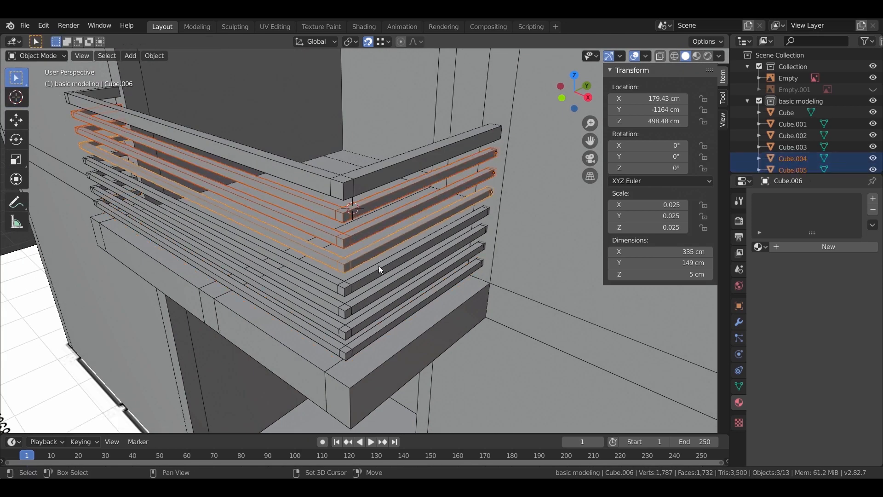
pyautogui.keyDown('shift'); pyautogui.click(375, 318); pyautogui.keyUp('shift')
pyautogui.keyDown('shift'); pyautogui.click(377, 333); pyautogui.keyUp('shift')
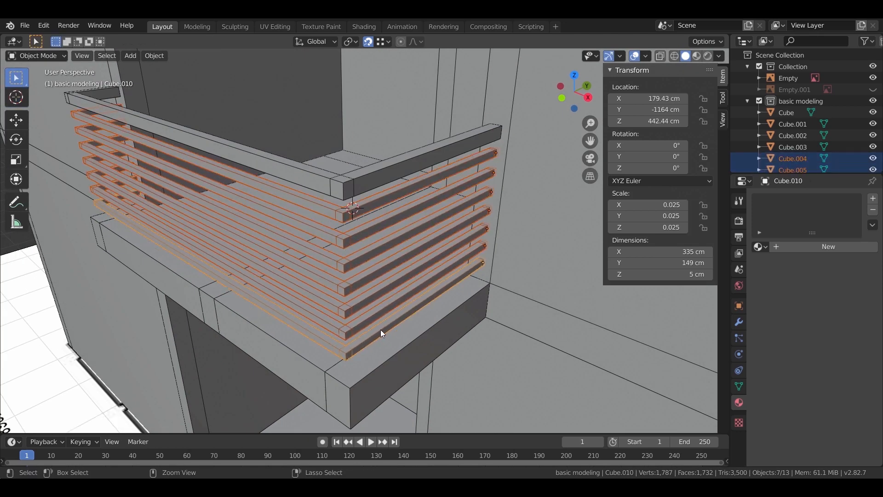
pyautogui.hotkey('ctrl', 'j')
# - Raise the upper faces of the top rail about 6 cm along Z and finish editing its mesh
pyautogui.click(381, 174)
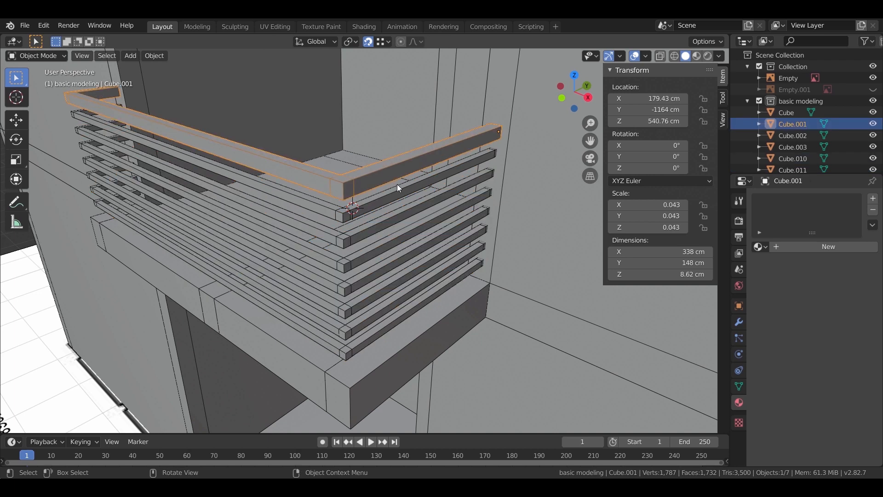
pyautogui.press('Tab')
pyautogui.click(358, 170)
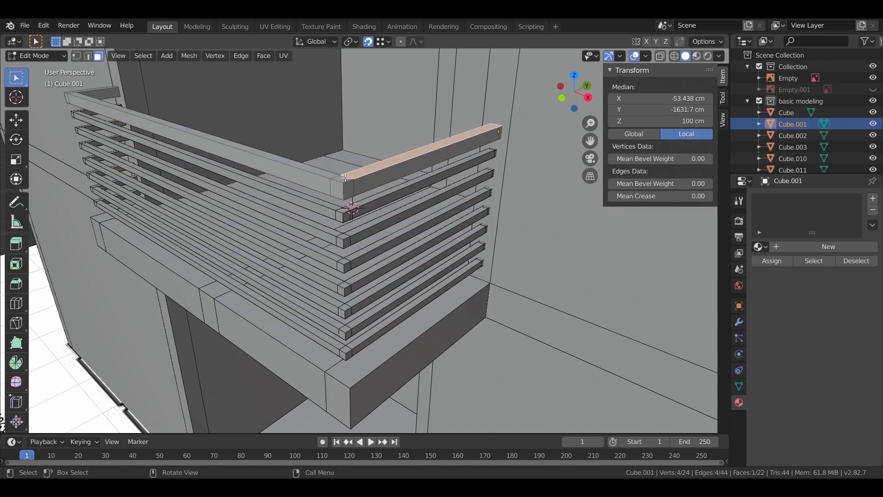
pyautogui.moveTo(329, 174); pyautogui.dragTo(341, 199, button='middle')
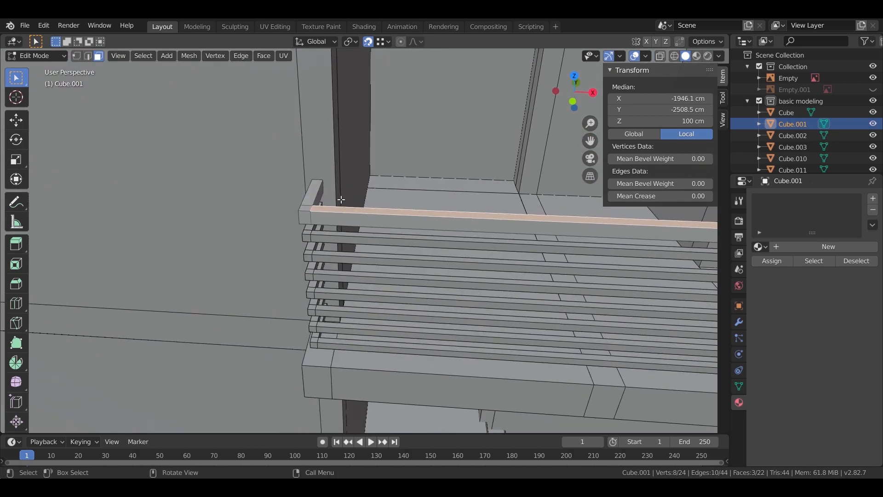
pyautogui.moveTo(307, 190); pyautogui.dragTo(413, 220, button='middle')
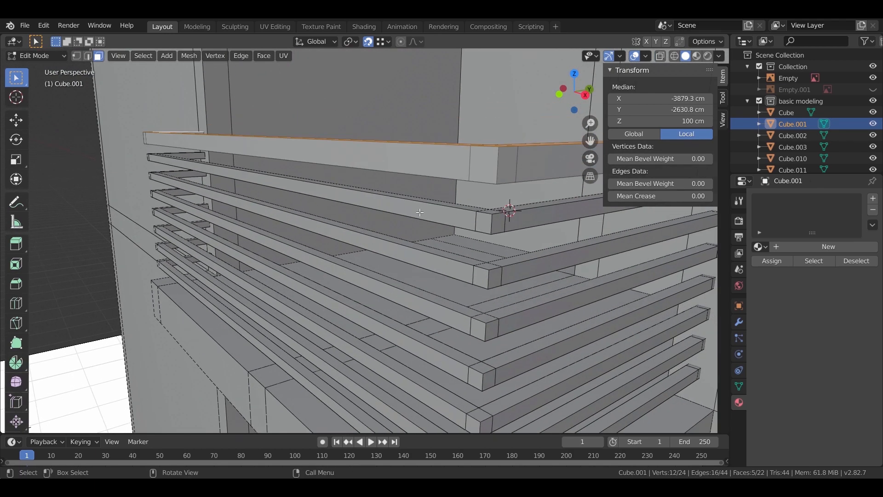
pyautogui.press('g')
pyautogui.press('z')
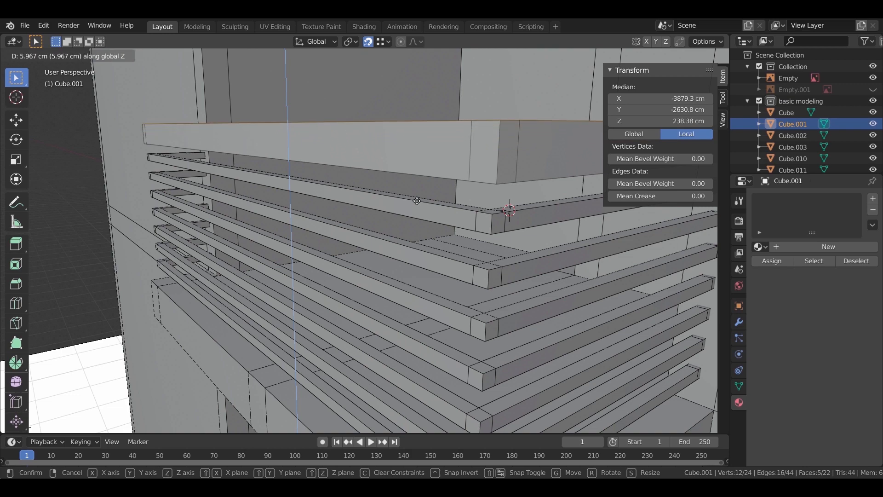
pyautogui.click(417, 200)
pyautogui.press('Tab')
# - Add a cube at the balcony slab's front corner and scale it into a post about 15 × 15 × 94 cm
pyautogui.scroll(-5, 296, 203)
pyautogui.moveTo(296, 203); pyautogui.dragTo(364, 250, button='middle')
pyautogui.moveTo(403, 282); pyautogui.dragTo(372, 138, button='middle')
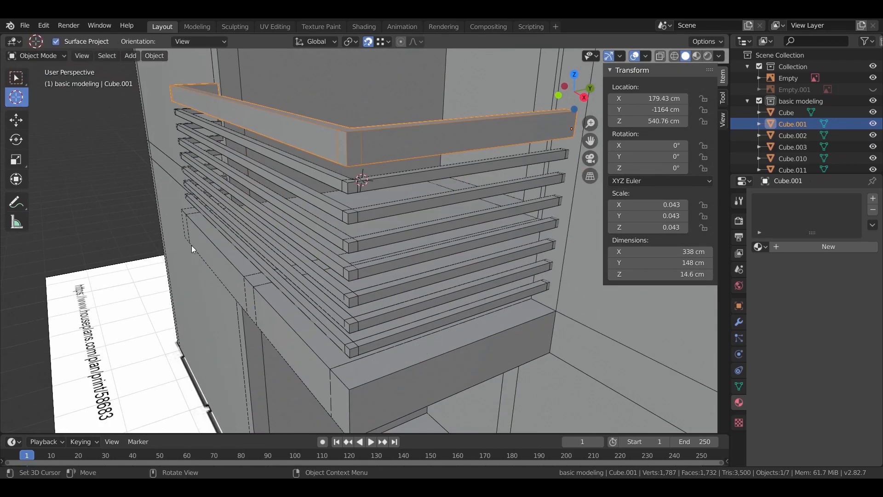
pyautogui.click(350, 359)
pyautogui.hotkey('shift', 'a')
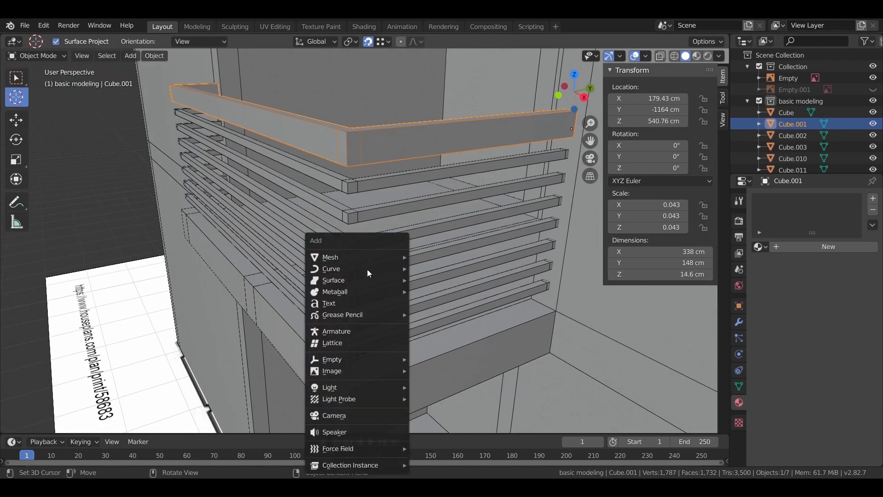
pyautogui.moveTo(373, 256)
pyautogui.click(451, 270)
pyautogui.press('s')
pyautogui.click(418, 357)
pyautogui.press('s')
pyautogui.press('z')
pyautogui.click(486, 151)
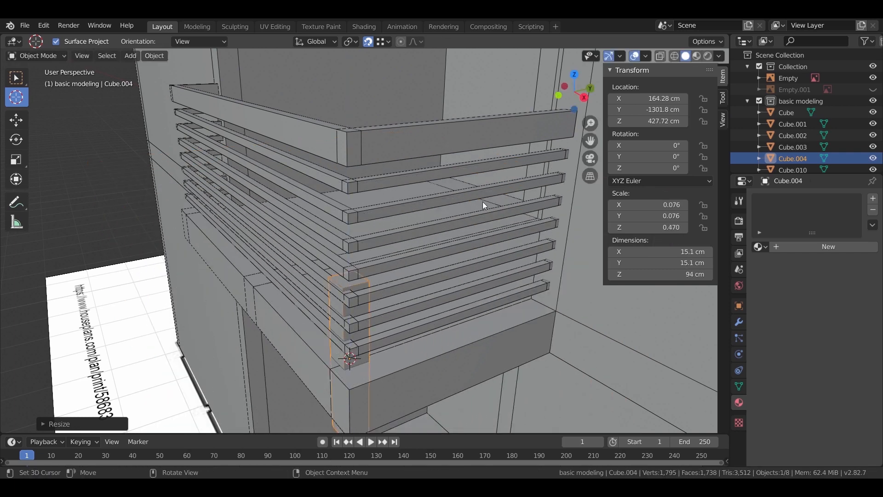
# - Scale the post to about 12 cm wide and position it at the railing's front corner on the slab
pyautogui.press('g')
pyautogui.press('z')
pyautogui.click(506, 175)
pyautogui.press('s')
pyautogui.click(448, 221)
pyautogui.moveTo(448, 221); pyautogui.dragTo(227, 100, button='middle')
pyautogui.press('g')
pyautogui.click(451, 295)
# - Move the top vertices of the post along Z until they sit slightly above the top rail
pyautogui.press('Tab')
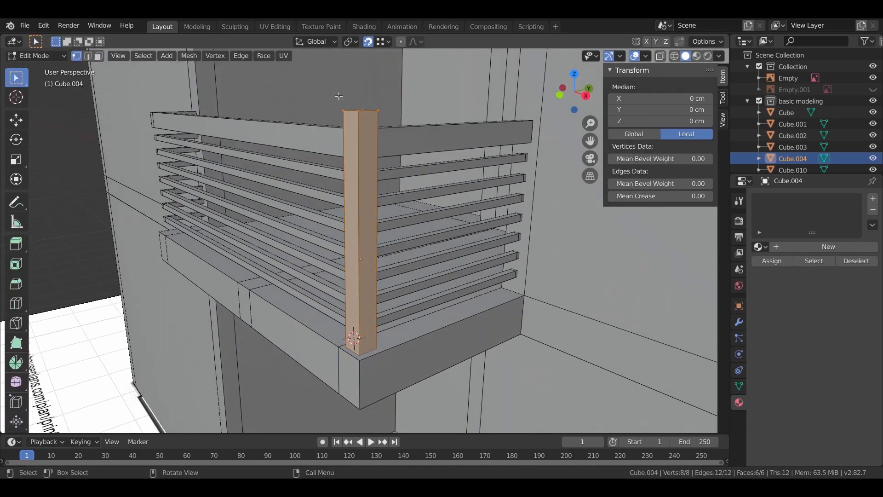
pyautogui.click(361, 111)
pyautogui.press('g')
pyautogui.click(360, 133)
pyautogui.press('g')
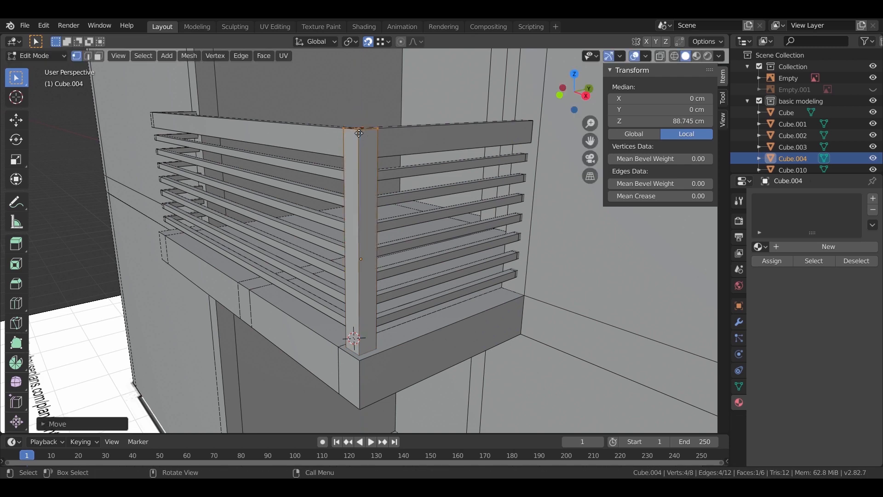
pyautogui.click(477, 242)
# - Raise the bottom vertices of the post along Z to the slab's top surface and finish editing its mesh
pyautogui.hotkey('shift', 'z')
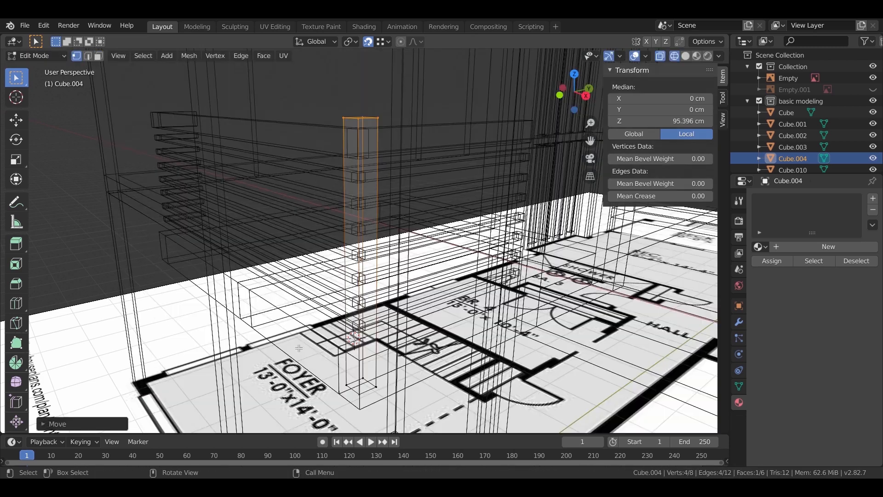
pyautogui.hotkey('shift', 'z')
pyautogui.press('g')
pyautogui.press('z')
pyautogui.click(477, 362)
pyautogui.scroll(-2, 477, 363)
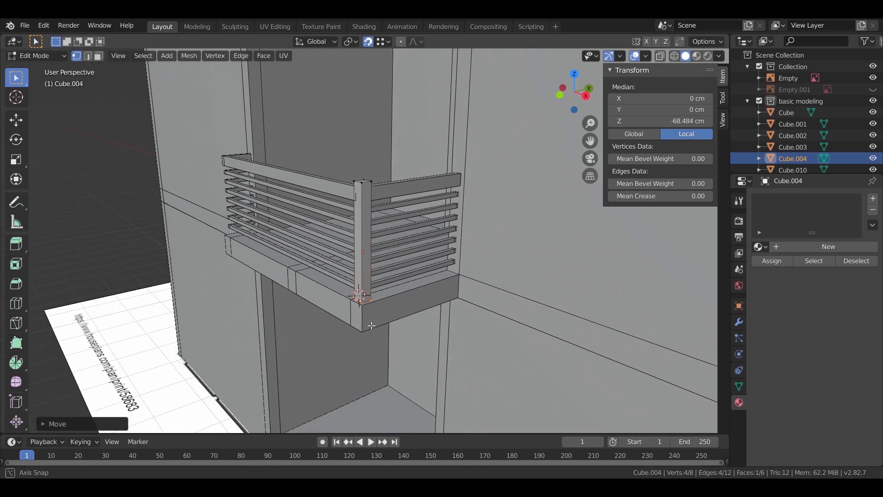
pyautogui.moveTo(481, 320); pyautogui.dragTo(525, 336, button='middle')
pyautogui.press('Tab')
# - Duplicate the post, move the copy along X to the railing's opposite front corner and join both posts
pyautogui.hotkey('shift', 'd')
pyautogui.click(417, 331)
pyautogui.moveTo(416, 331); pyautogui.dragTo(385, 278, button='middle')
pyautogui.press('g')
pyautogui.press('x')
pyautogui.click(488, 333)
pyautogui.keyDown('shift'); pyautogui.click(572, 256); pyautogui.keyUp('shift')
pyautogui.hotkey('ctrl', 'j')
# - Add a cube at the lower front corner of the balcony slab and scale it to about 84 cm
pyautogui.scroll(-3, 350, 241)
pyautogui.scroll(4, 369, 311)
pyautogui.moveTo(369, 311); pyautogui.dragTo(363, 191, button='middle')
pyautogui.hotkey('ctrl', 'a')
pyautogui.hotkey('shift', 'a')
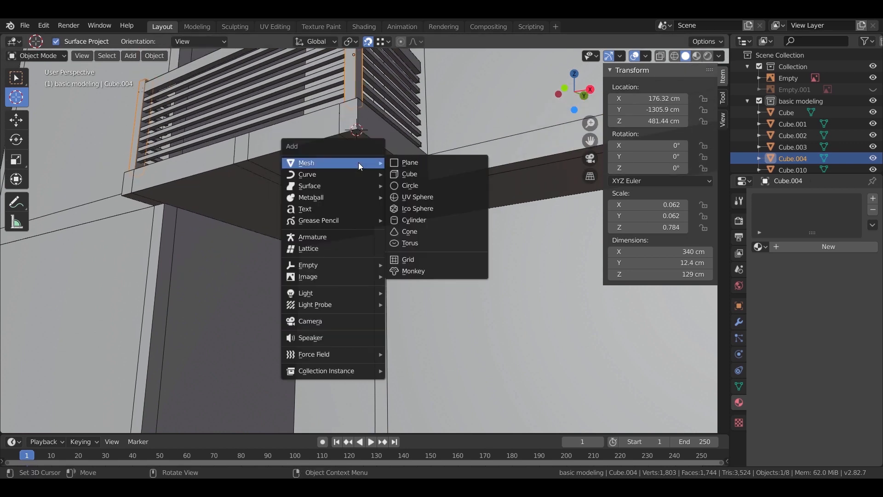
pyautogui.click(417, 173)
pyautogui.press('s')
pyautogui.click(419, 150)
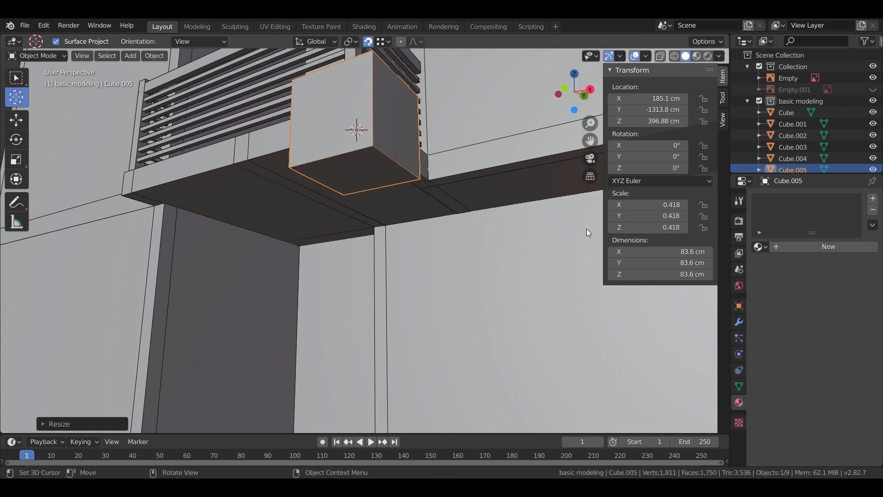
# - Set the cube's dimensions to 30 cm in X, 30 cm in Y and 400 cm in Z
pyautogui.click(659, 251)
pyautogui.write('30')
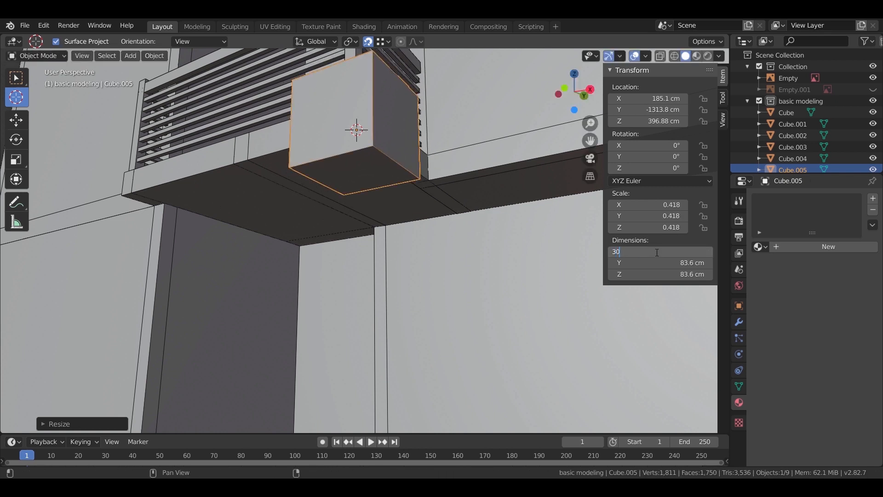
pyautogui.press('Tab')
pyautogui.write('30')
pyautogui.press('Tab')
pyautogui.write('30')
pyautogui.press('Return')
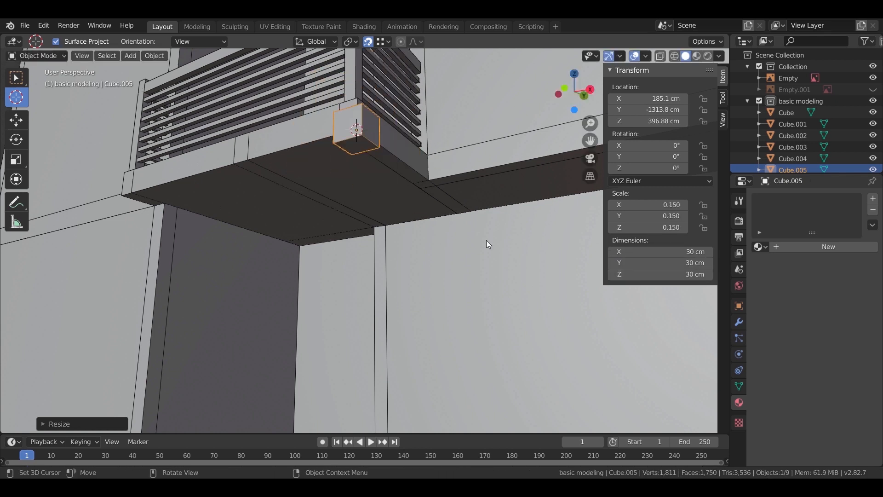
pyautogui.scroll(-2, 597, 277)
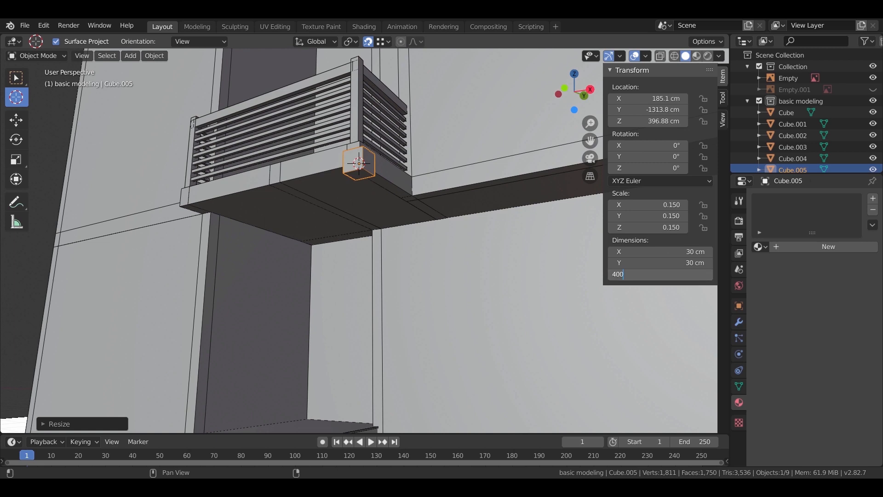
pyautogui.press('Return')
# - Move the column down 200 cm along Z so it stands beneath the balcony
pyautogui.scroll(-3, 388, 204)
pyautogui.moveTo(388, 203); pyautogui.dragTo(392, 302, button='middle')
pyautogui.moveTo(396, 244); pyautogui.dragTo(422, 217, button='middle')
pyautogui.scroll(3, 421, 216)
pyautogui.write('gz-200')
pyautogui.press('Return')
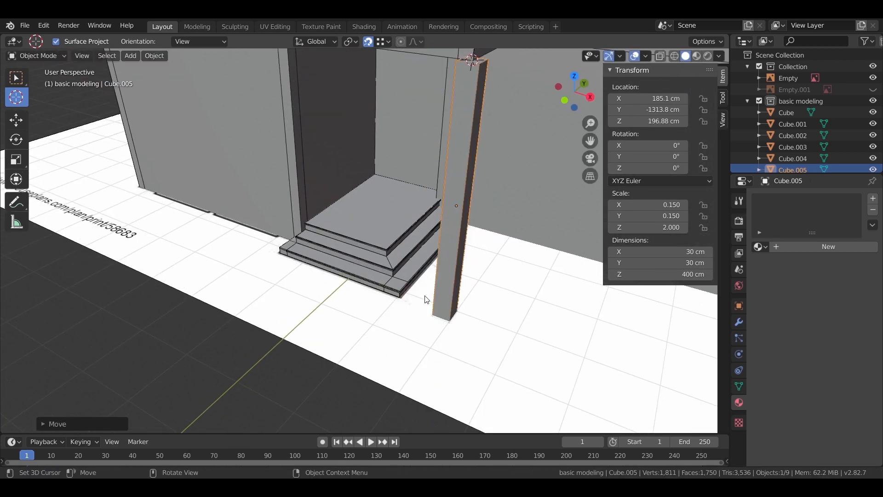
# - Shift the column horizontally by about 16 cm in X and Y to sit under the slab's front corner
pyautogui.scroll(-2, 419, 303)
pyautogui.moveTo(437, 260); pyautogui.dragTo(450, 300, button='middle')
pyautogui.scroll(1, 485, 309)
pyautogui.press('g')
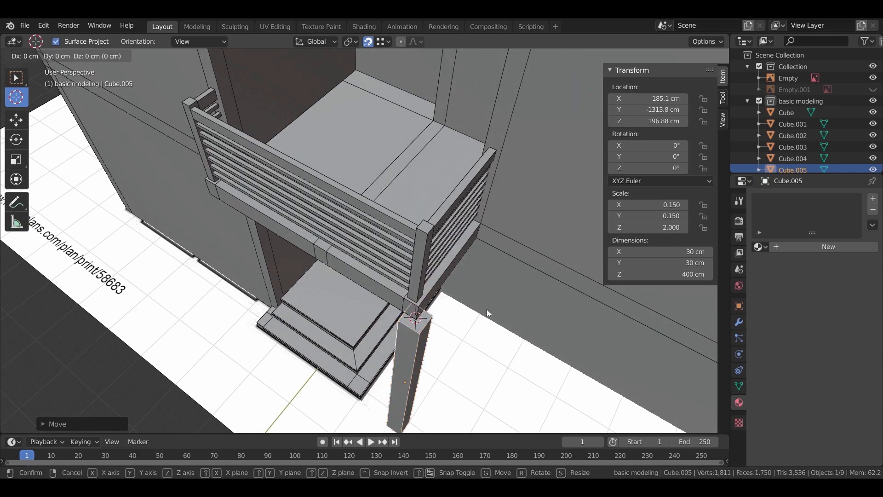
pyautogui.click(489, 340)
pyautogui.moveTo(489, 340)
pyautogui.mouseDown(button='middle')
pyautogui.moveTo(455, 315)
pyautogui.moveTo(518, 317)
pyautogui.moveTo(495, 323)
pyautogui.mouseUp(button='middle')
pyautogui.scroll(2, 502, 315)
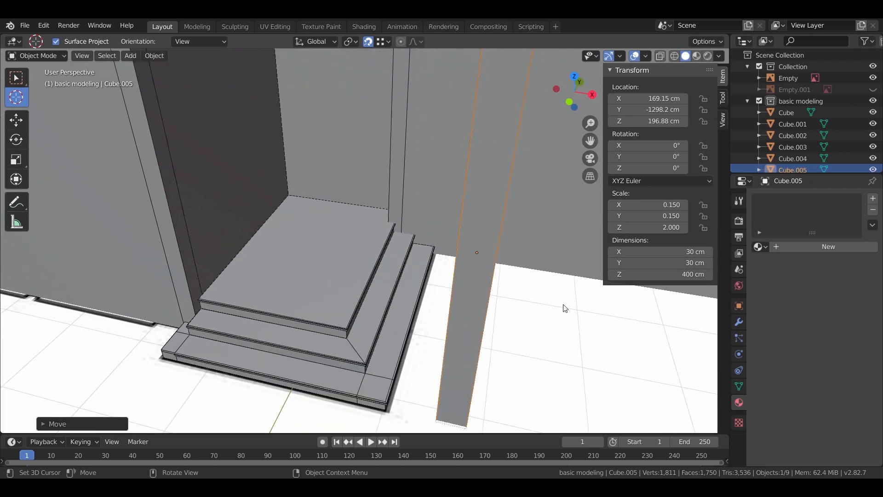
# - Set the column's X and Y dimensions to 40 cm
pyautogui.click(661, 251)
pyautogui.write('40')
pyautogui.press('Tab')
pyautogui.write('40')
pyautogui.press('Return')
# - Realign the widened column with the balcony slab's front corner, moving it only in the horizontal plane
pyautogui.scroll(-3, 467, 313)
pyautogui.moveTo(468, 314); pyautogui.dragTo(392, 314, button='middle')
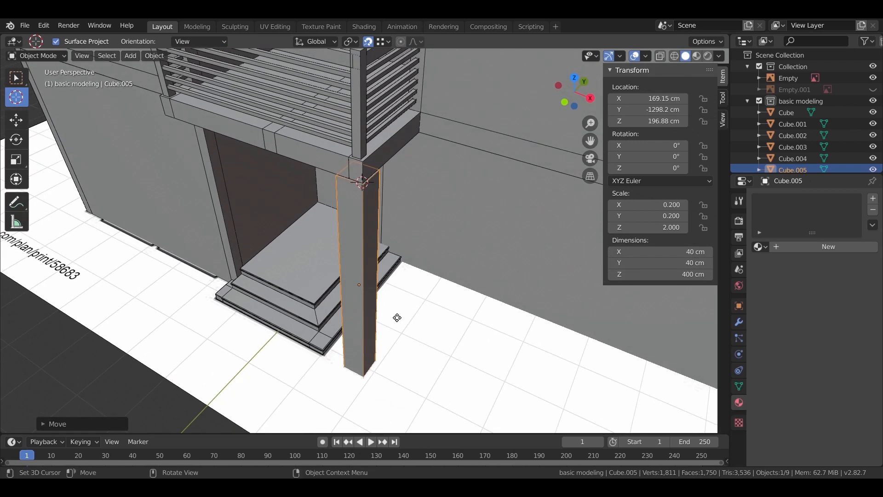
pyautogui.press('g')
pyautogui.hotkey('shift', 'z')
pyautogui.click(395, 311)
pyautogui.moveTo(410, 338); pyautogui.dragTo(416, 290, button='middle')
pyautogui.scroll(2, 452, 216)
# - Cut two centred vertical edge loops through the column in each horizontal direction
pyautogui.press('Tab')
pyautogui.moveTo(451, 217); pyautogui.dragTo(345, 111, button='middle')
pyautogui.hotkey('ctrl', 'r')
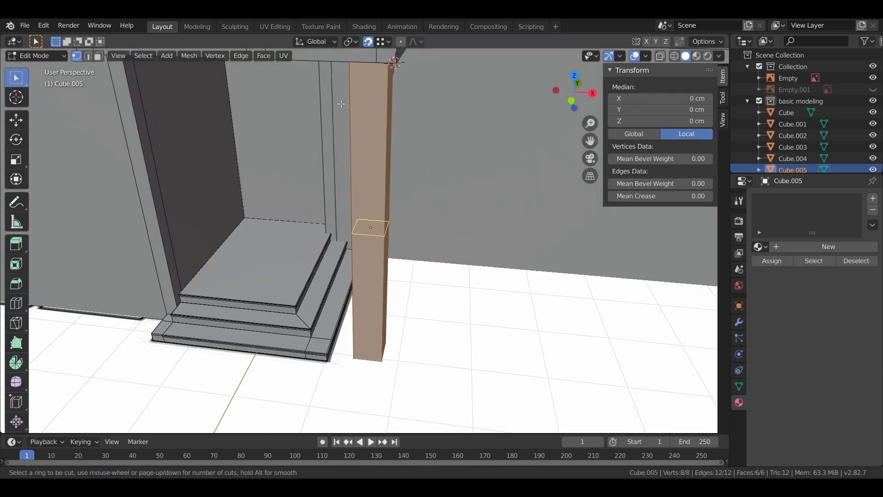
pyautogui.scroll(1, 365, 72)
pyautogui.click(366, 72)
pyautogui.rightClick(365, 73)
pyautogui.moveTo(365, 72); pyautogui.dragTo(354, 180, button='middle')
pyautogui.hotkey('ctrl', 'r')
pyautogui.click(230, 114)
pyautogui.rightClick(231, 114)
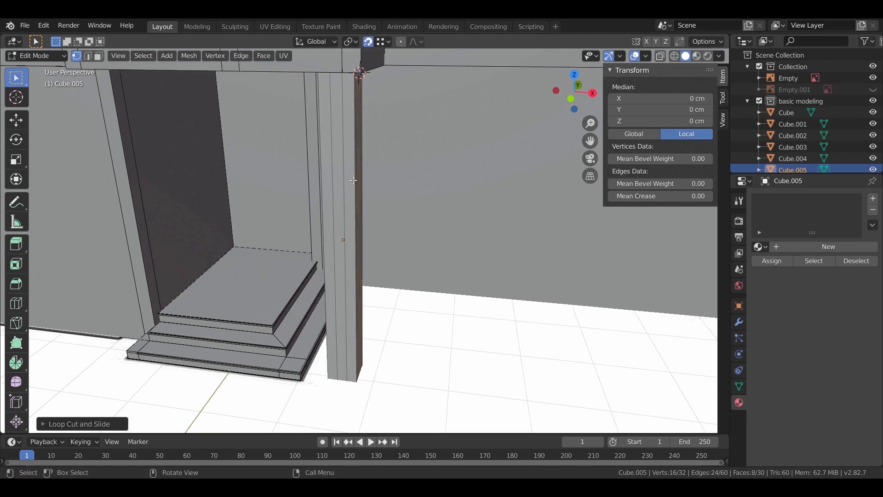
# - Cut a horizontal edge loop near the column's top and a second loop 10 cm above it
pyautogui.hotkey('ctrl', 'r')
pyautogui.click(351, 154)
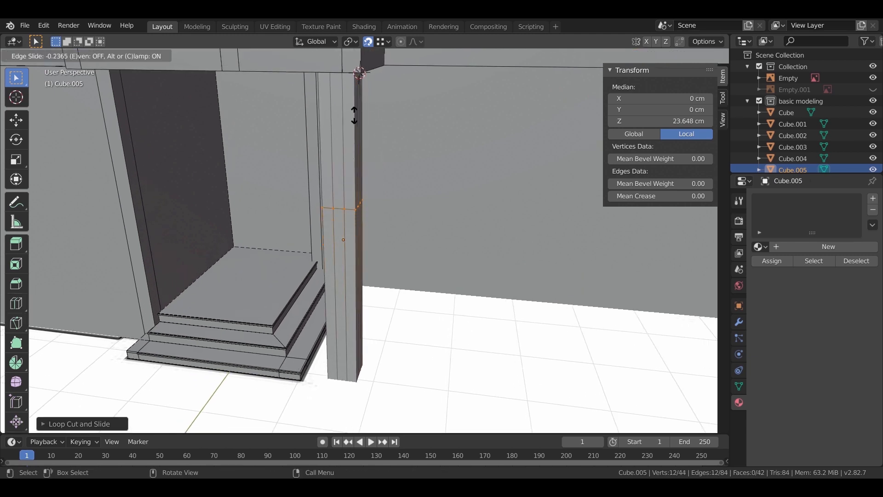
pyautogui.click(368, 426)
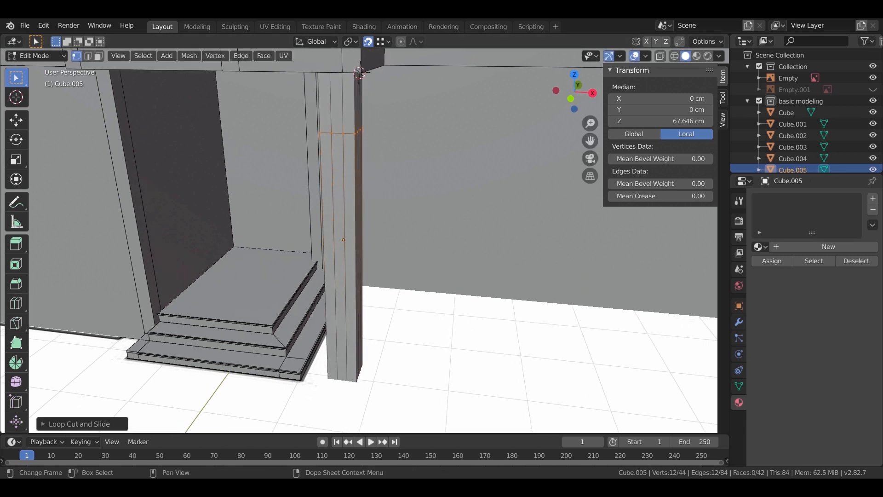
pyautogui.hotkey('ctrl', 'r')
pyautogui.click(356, 104)
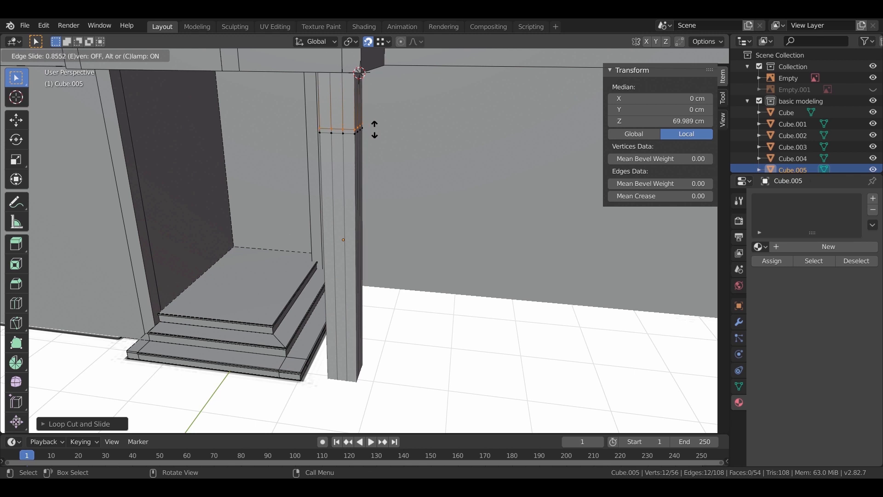
pyautogui.click(374, 135)
pyautogui.press('g')
pyautogui.press('z')
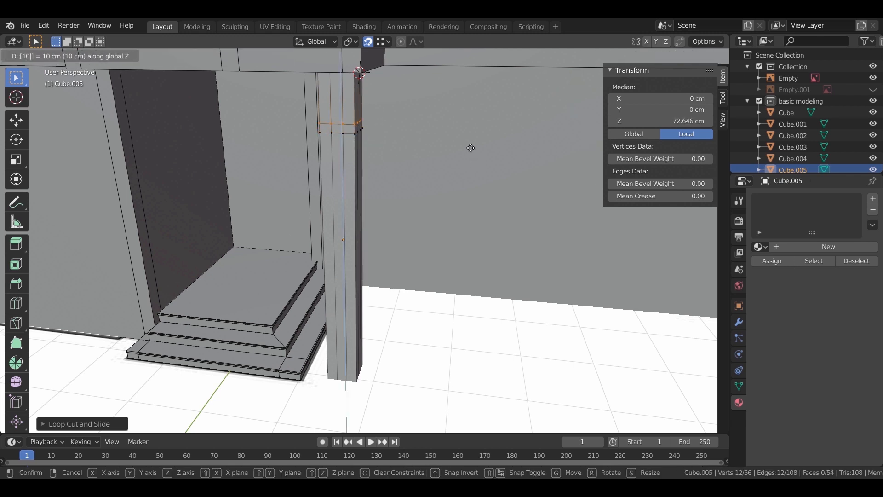
pyautogui.press('Return')
# - Cut a horizontal edge loop near the column's base and a second loop 10 cm below it
pyautogui.hotkey('ctrl', 'r')
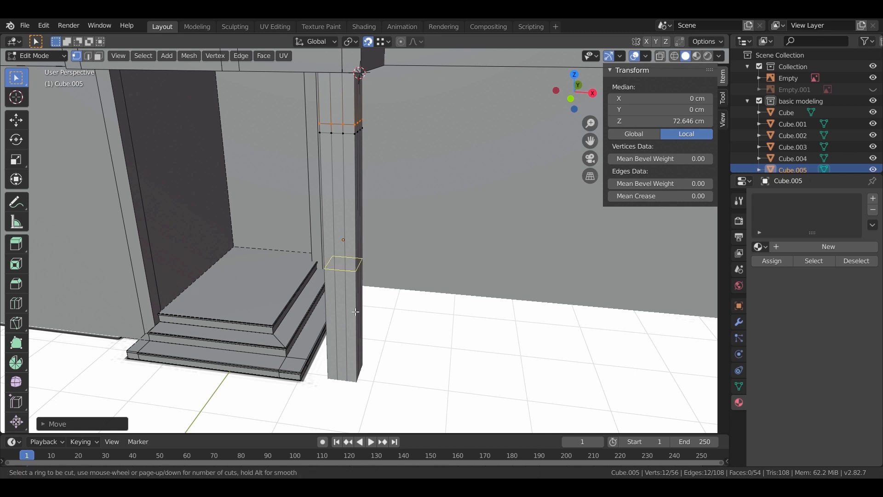
pyautogui.click(354, 311)
pyautogui.click(380, 376)
pyautogui.hotkey('ctrl', 'r')
pyautogui.click(360, 348)
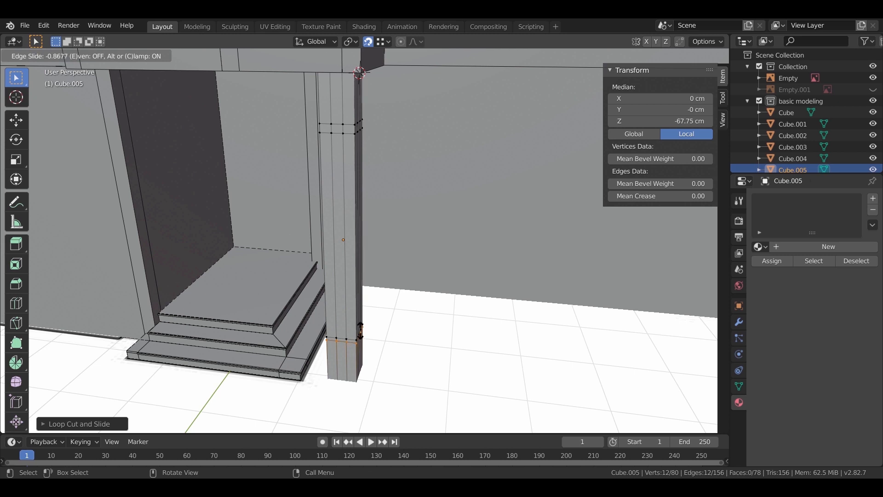
pyautogui.click(359, 328)
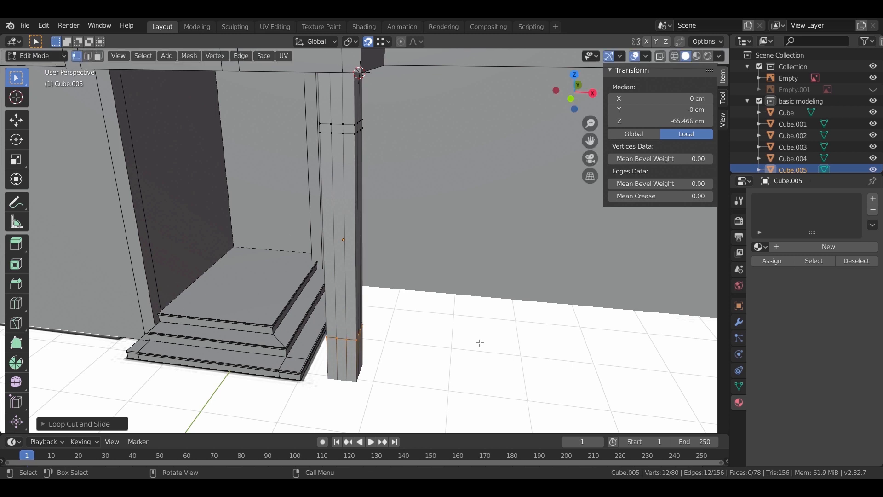
pyautogui.press('g')
pyautogui.press('z')
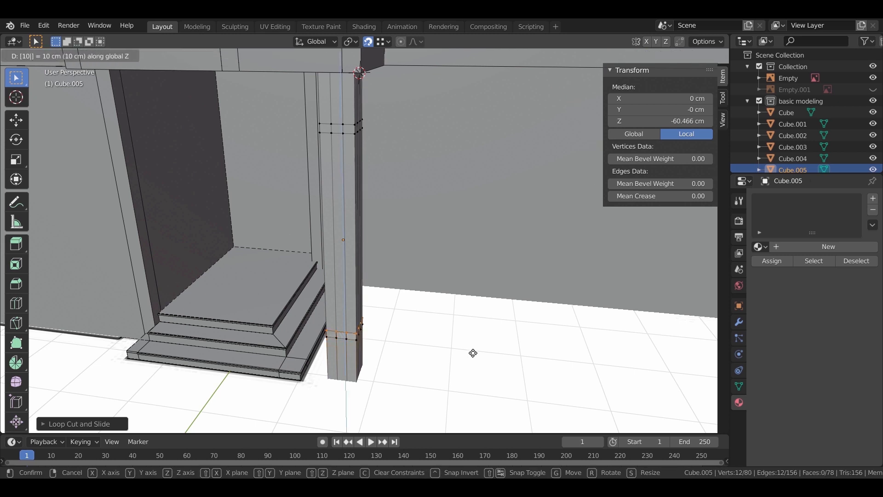
pyautogui.press('Return')
# - Select the upper pair of horizontal edge loops on the column in front wireframe view and adjust their height, moving only vertically
pyautogui.moveTo(353, 294); pyautogui.dragTo(334, 220, button='middle')
pyautogui.hotkey('shift', 'z')
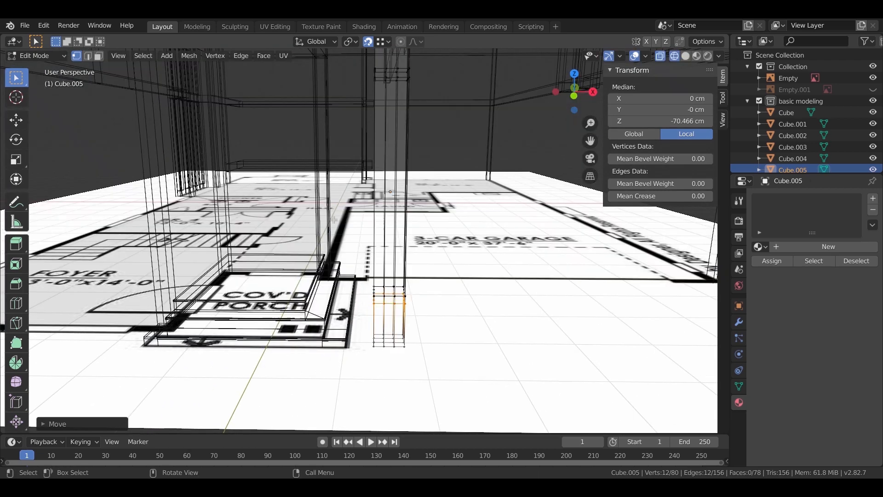
pyautogui.press('KP_1')
pyautogui.scroll(2, 479, 138)
pyautogui.keyDown('shift'); pyautogui.moveTo(479, 138); pyautogui.dragTo(437, 275, button='middle'); pyautogui.keyUp('shift')
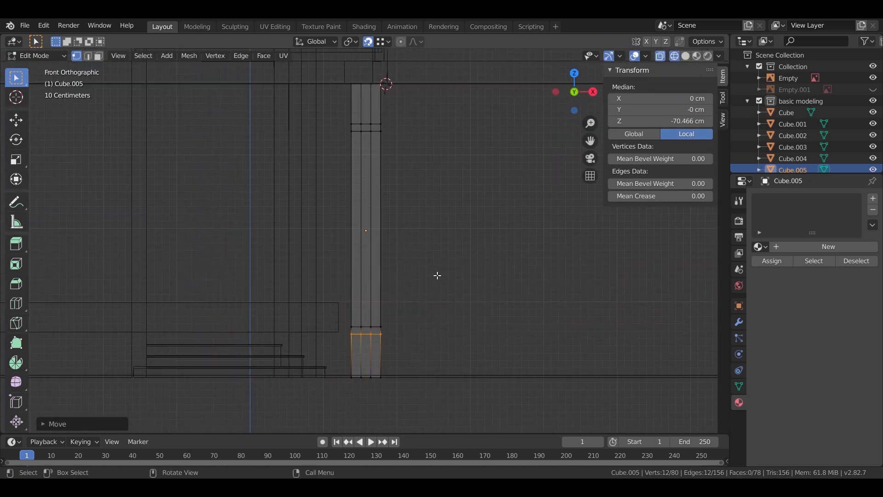
pyautogui.moveTo(343, 115); pyautogui.dragTo(399, 144)
pyautogui.press('g')
pyautogui.press('z')
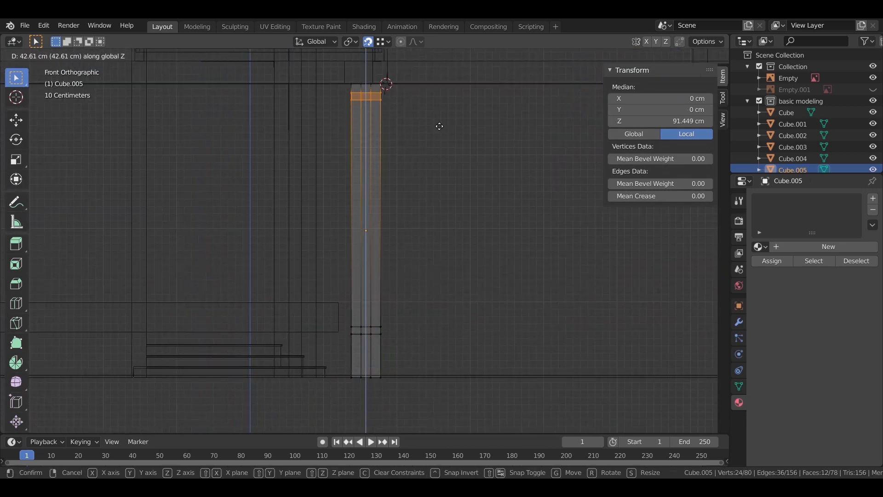
pyautogui.click(440, 124)
pyautogui.press('g')
pyautogui.press('z')
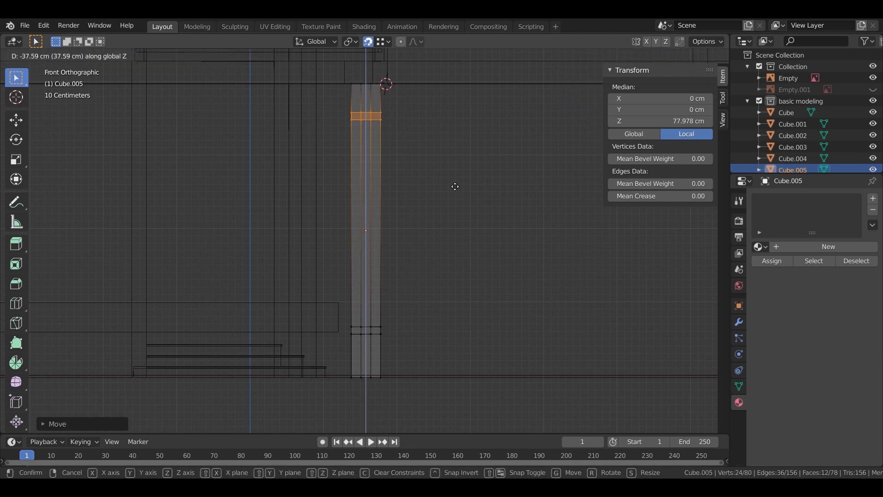
pyautogui.click(455, 187)
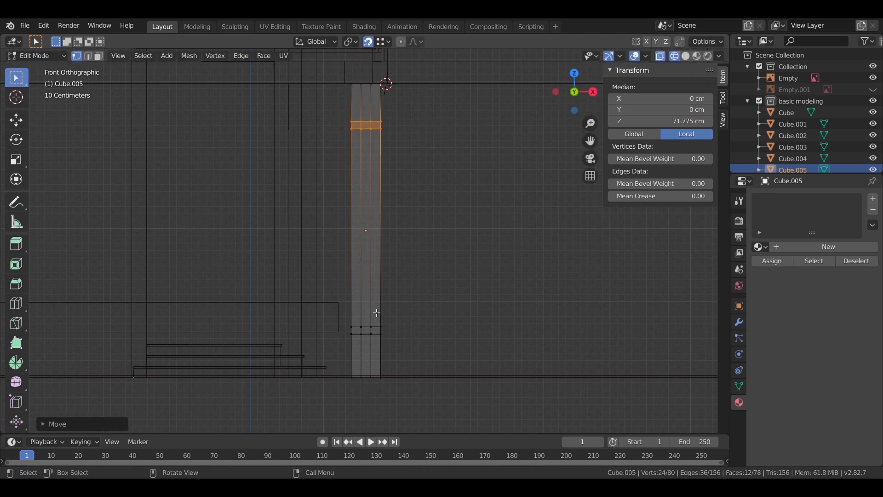
# - Move the lower pair of horizontal edge loops down to the column's base, then raise them 50 cm vertically
pyautogui.moveTo(342, 316); pyautogui.dragTo(430, 360)
pyautogui.press('g')
pyautogui.press('z')
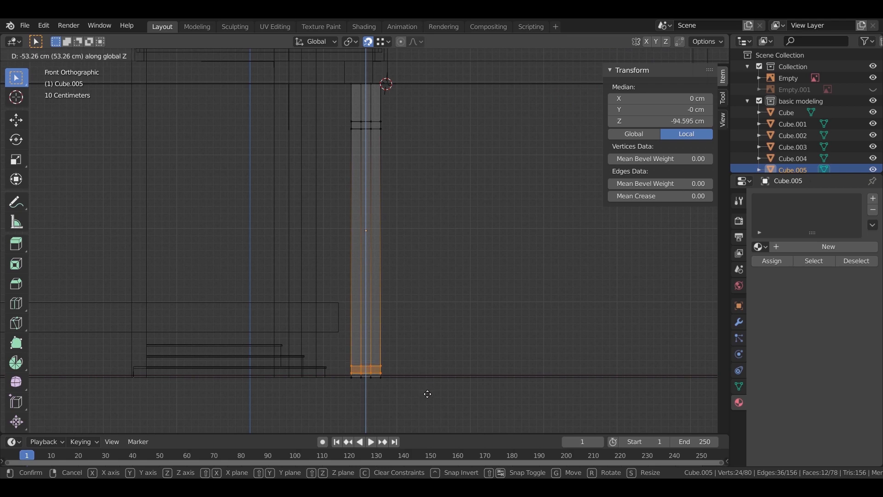
pyautogui.click(427, 397)
pyautogui.write('gz')
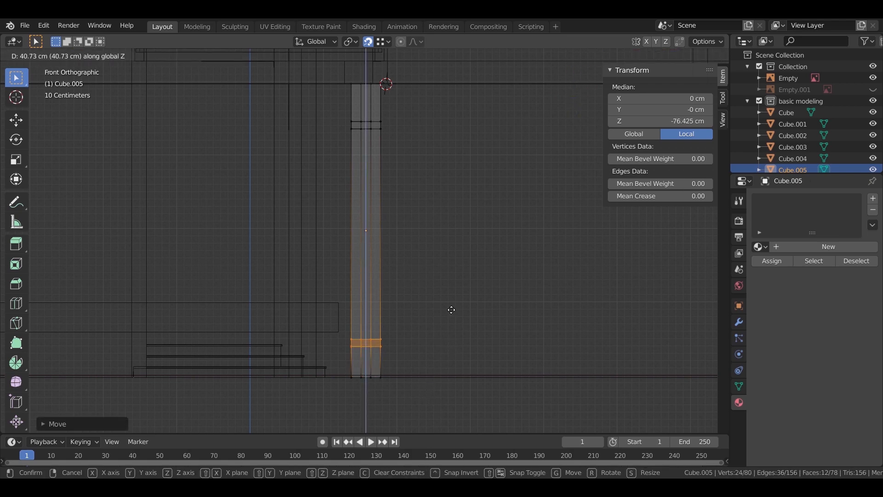
pyautogui.write('50')
pyautogui.press('Return')
pyautogui.moveTo(420, 245); pyautogui.dragTo(339, 190, button='middle')
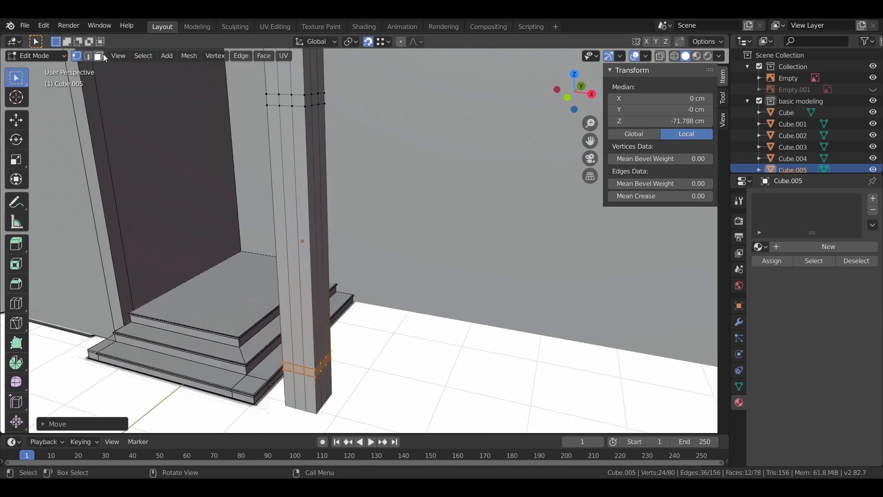
# - Select the full-height middle face strips on two sides of the column and isolate the column by hiding all other objects
pyautogui.click(289, 101)
pyautogui.keyDown('ctrl'); pyautogui.click(296, 366); pyautogui.keyUp('ctrl')
pyautogui.moveTo(296, 366); pyautogui.dragTo(229, 254, button='middle')
pyautogui.hotkey('ctrl', 'z')
pyautogui.keyDown('shift'); pyautogui.click(198, 87); pyautogui.keyUp('shift')
pyautogui.keyDown('ctrl'); pyautogui.click(232, 360); pyautogui.keyUp('ctrl')
pyautogui.moveTo(286, 327); pyautogui.dragTo(320, 239, button='middle')
pyautogui.press('Tab')
pyautogui.hotkey('shift', 'h')
pyautogui.press('Tab')
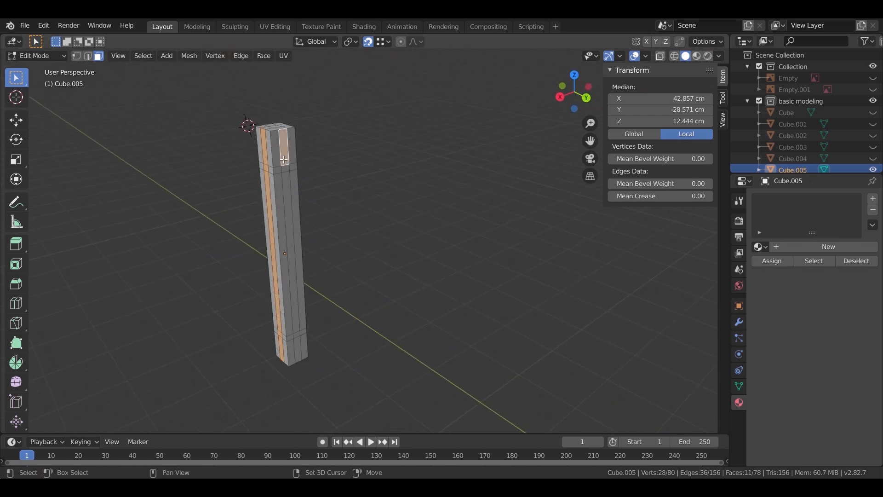
# - Add the full-height middle face strips of the column's other two sides to the face selection
pyautogui.keyDown('ctrl'); pyautogui.click(297, 343); pyautogui.keyUp('ctrl')
pyautogui.moveTo(345, 283); pyautogui.dragTo(363, 137, button='middle')
pyautogui.keyDown('shift'); pyautogui.click(362, 129); pyautogui.keyUp('shift')
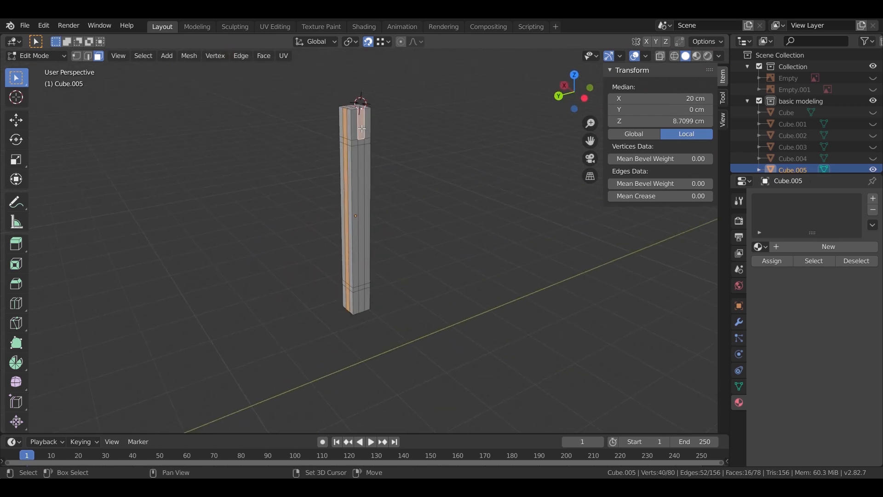
pyautogui.keyDown('ctrl'); pyautogui.click(361, 296); pyautogui.keyUp('ctrl')
pyautogui.moveTo(418, 249); pyautogui.dragTo(327, 213, button='middle')
pyautogui.scroll(4, 260, 149)
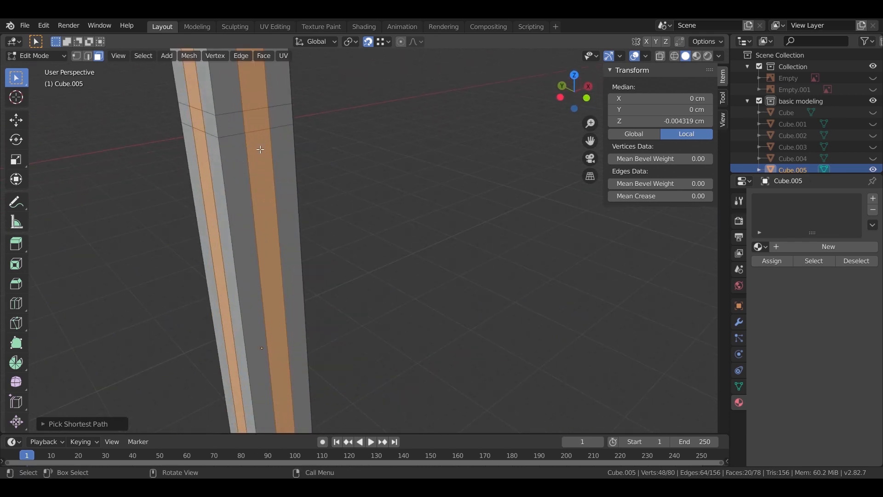
# - Add the corner faces of the narrow upper horizontal band on all four sides of the column to the selection
pyautogui.keyDown('shift'); pyautogui.click(227, 123); pyautogui.keyUp('shift')
pyautogui.keyDown('shift'); pyautogui.click(208, 122); pyautogui.keyUp('shift')
pyautogui.keyDown('shift'); pyautogui.click(276, 113); pyautogui.keyUp('shift')
pyautogui.moveTo(277, 113); pyautogui.dragTo(360, 103, button='middle')
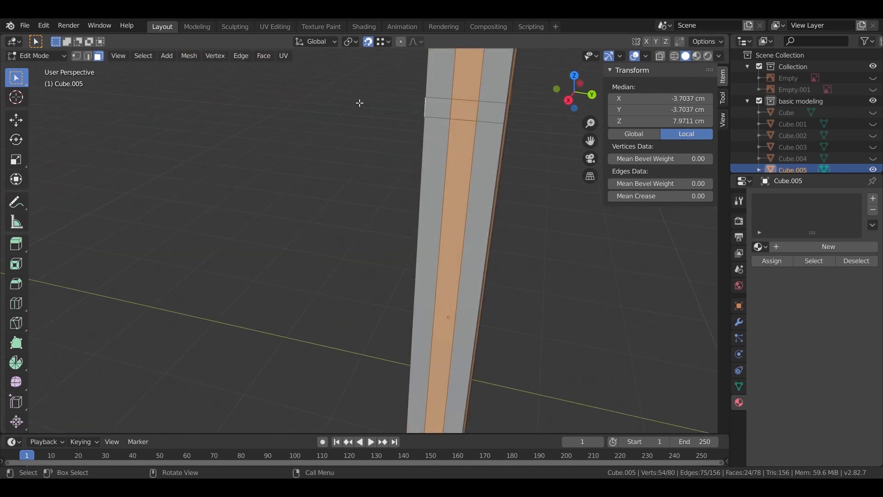
pyautogui.keyDown('shift'); pyautogui.click(441, 107); pyautogui.keyUp('shift')
pyautogui.keyDown('shift'); pyautogui.click(491, 113); pyautogui.keyUp('shift')
pyautogui.moveTo(513, 137); pyautogui.dragTo(411, 136, button='middle')
pyautogui.keyDown('shift'); pyautogui.click(408, 136); pyautogui.keyUp('shift')
pyautogui.keyDown('shift'); pyautogui.click(482, 135); pyautogui.keyUp('shift')
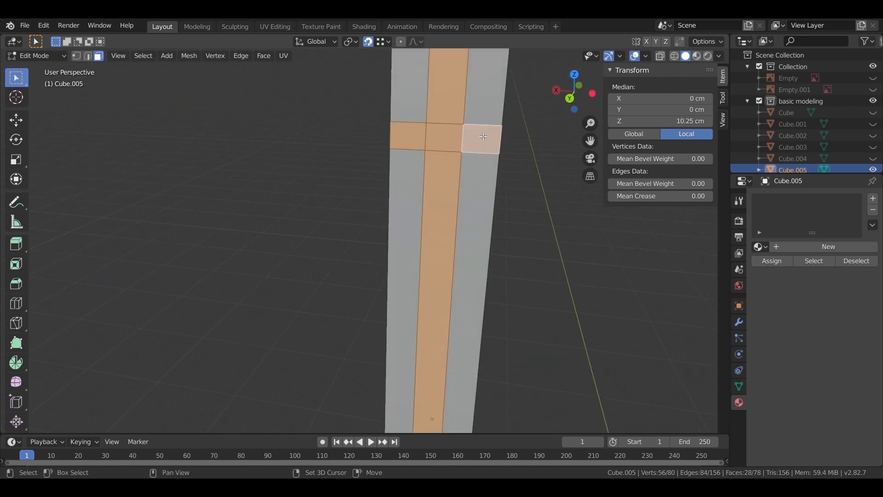
# - Add the corner faces of the narrow lower horizontal band on all four sides of the column to the selection
pyautogui.scroll(-3, 493, 223)
pyautogui.keyDown('shift'); pyautogui.scroll(-5, 426, 282); pyautogui.keyUp('shift')
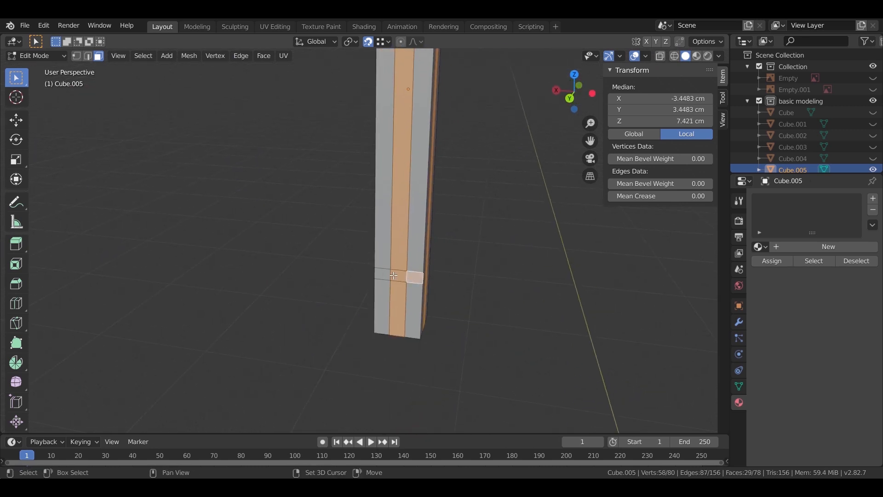
pyautogui.moveTo(398, 271); pyautogui.dragTo(380, 312, button='middle')
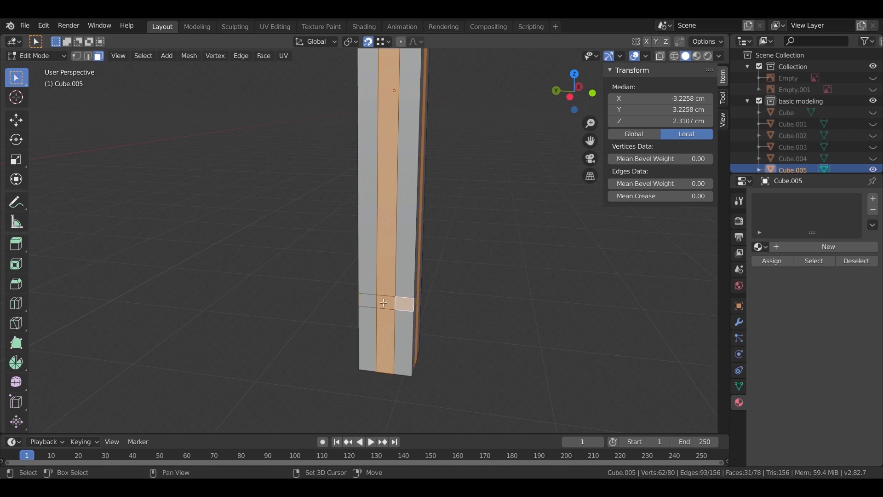
pyautogui.moveTo(422, 299); pyautogui.dragTo(276, 303, button='middle')
pyautogui.keyDown('shift'); pyautogui.click(303, 292); pyautogui.keyUp('shift')
pyautogui.keyDown('shift'); pyautogui.click(341, 294); pyautogui.keyUp('shift')
pyautogui.scroll(4, 275, 303)
pyautogui.keyDown('shift'); pyautogui.click(270, 310); pyautogui.keyUp('shift')
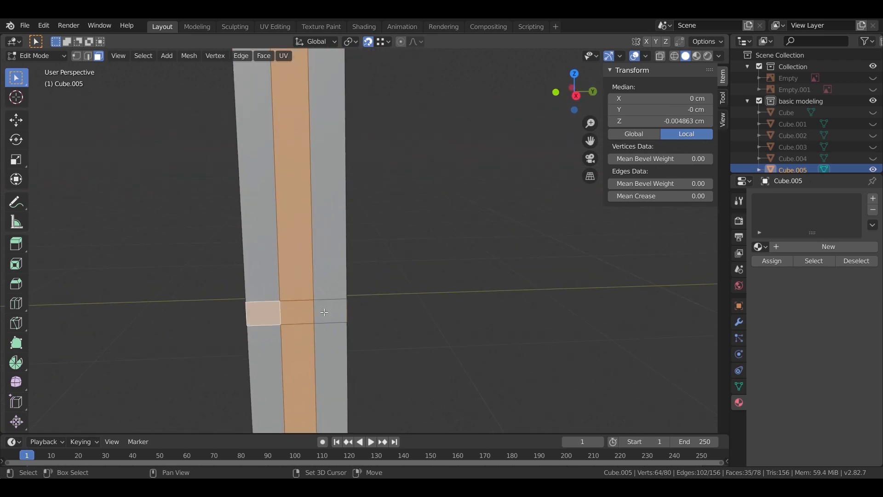
pyautogui.keyDown('shift'); pyautogui.click(322, 313); pyautogui.keyUp('shift')
# - Apply the column's scale in Object Mode and return to editing its mesh
pyautogui.scroll(-2, 392, 258)
pyautogui.moveTo(393, 258)
pyautogui.mouseDown(button='middle')
pyautogui.moveTo(327, 281)
pyautogui.moveTo(396, 267)
pyautogui.mouseUp(button='middle')
pyautogui.press('Tab')
pyautogui.hotkey('ctrl', 'a')
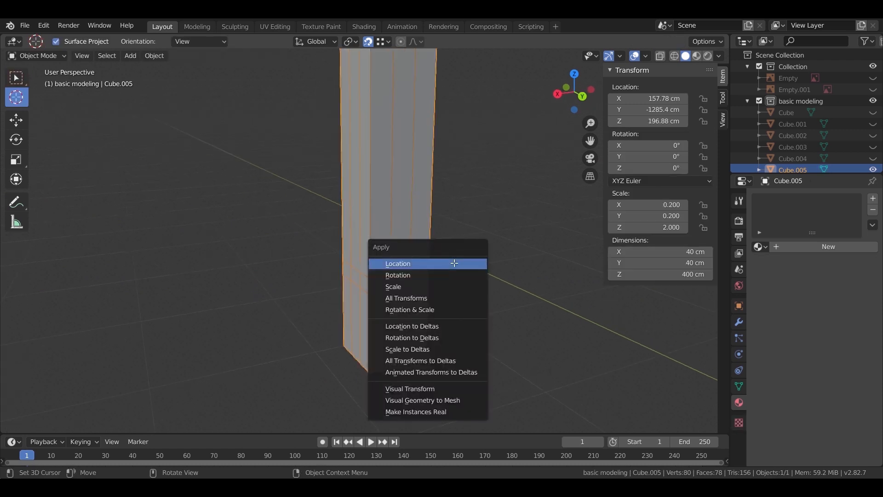
pyautogui.click(442, 286)
pyautogui.press('Tab')
pyautogui.rightClick(426, 269)
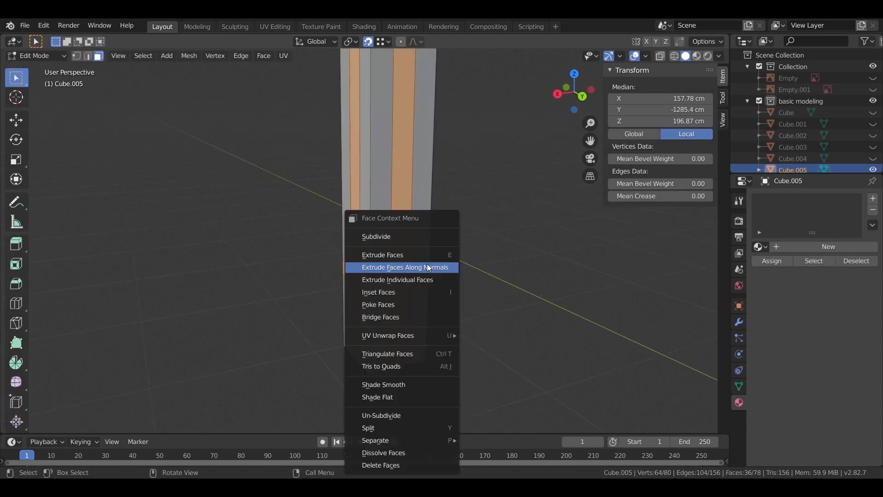
pyautogui.click(424, 279)
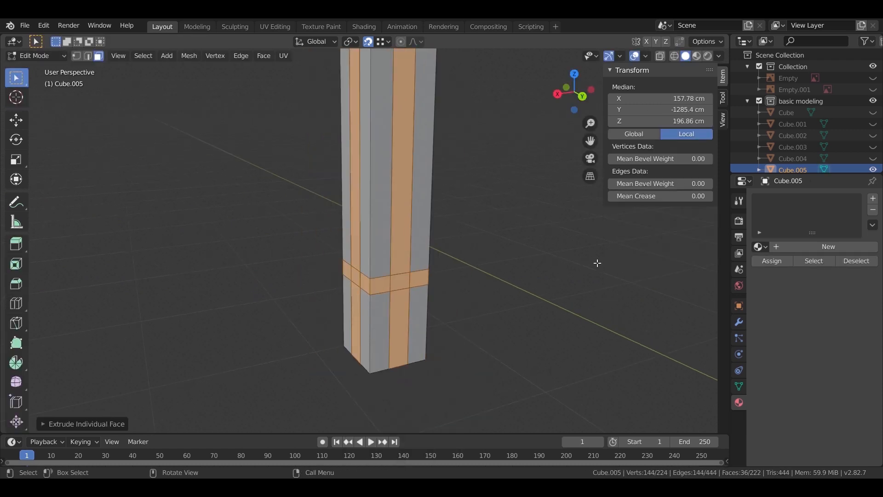
pyautogui.press('i')
pyautogui.press('Escape')
pyautogui.moveTo(614, 276); pyautogui.dragTo(580, 308, button='middle')
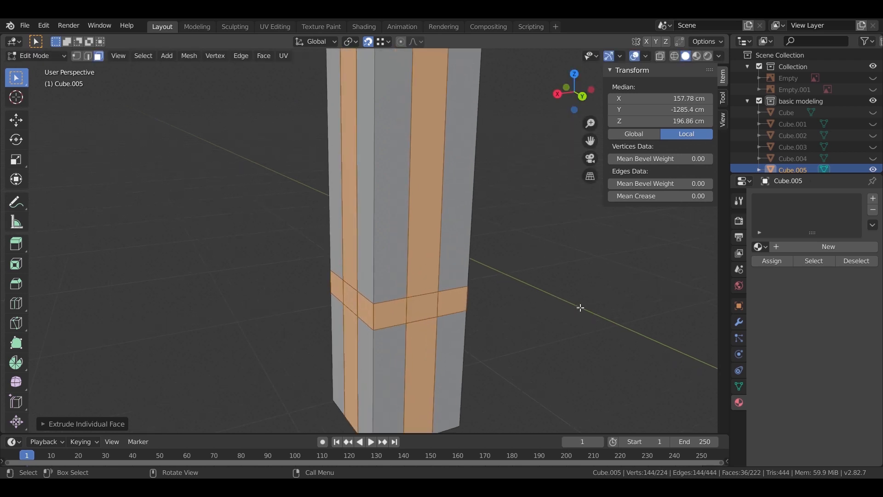
pyautogui.scroll(3, 581, 309)
pyautogui.press('Tab')
pyautogui.press('Tab')
# - Inset the selected strips and bands by about 1.1 cm, then extrude them along their normals about 0.8 cm into the column
pyautogui.press('i')
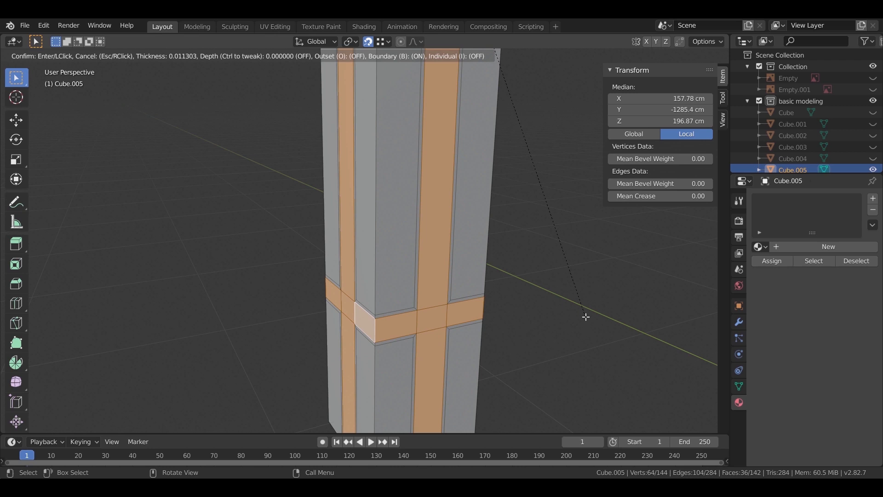
pyautogui.click(586, 317)
pyautogui.moveTo(586, 317); pyautogui.dragTo(447, 280, button='middle')
pyautogui.rightClick(427, 269)
pyautogui.click(421, 269)
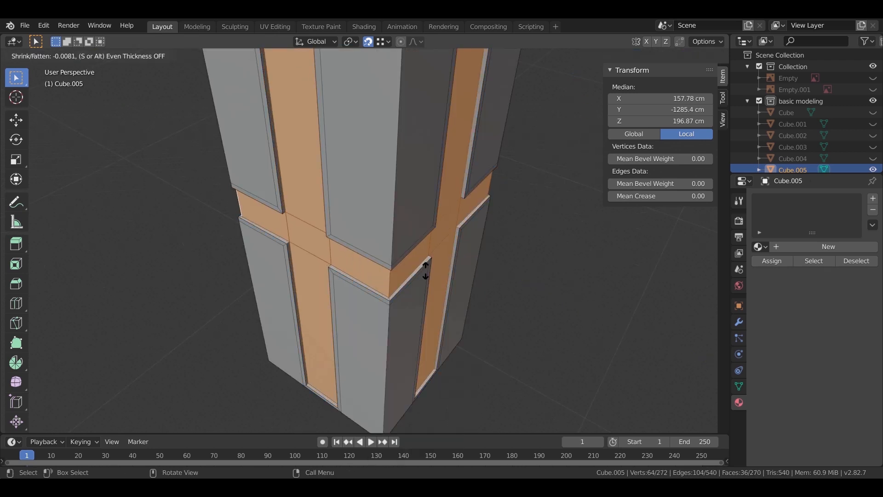
pyautogui.click(426, 269)
pyautogui.moveTo(426, 267); pyautogui.dragTo(417, 294, button='middle')
# - Give the column a base material, then add a second material named metal and assign it to the recessed faces
pyautogui.press('Tab')
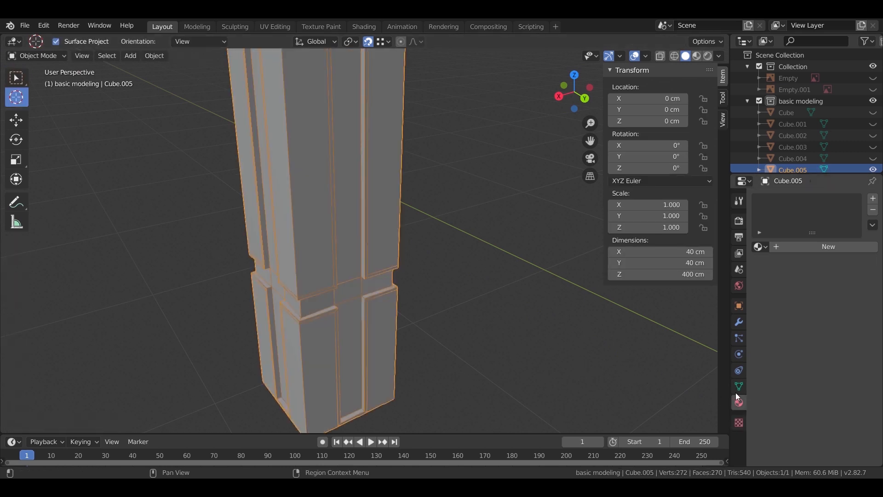
pyautogui.click(808, 247)
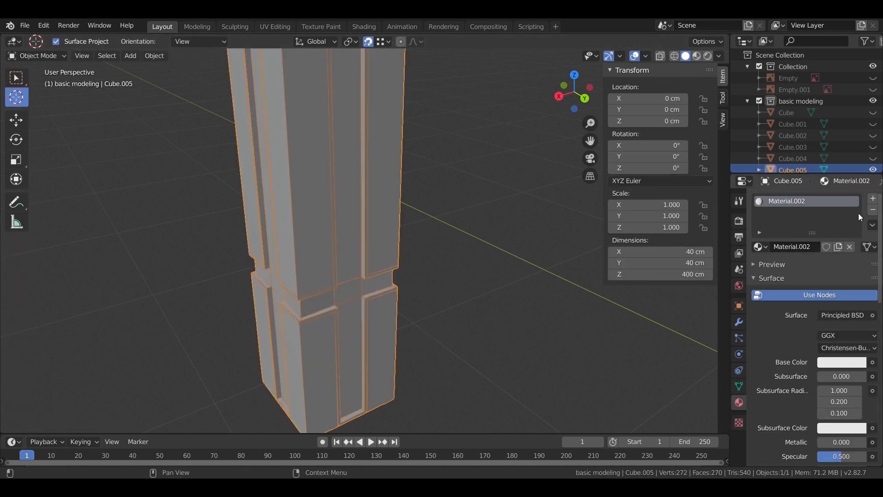
pyautogui.press('Tab')
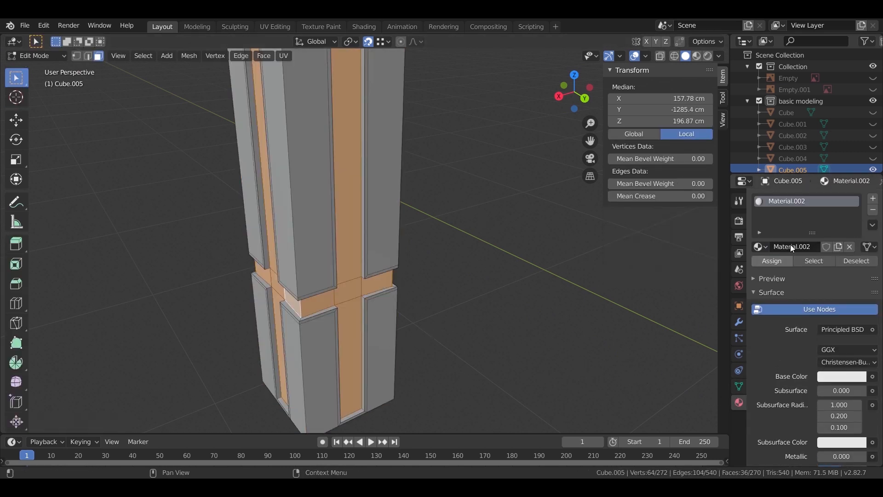
pyautogui.click(874, 201)
pyautogui.click(798, 269)
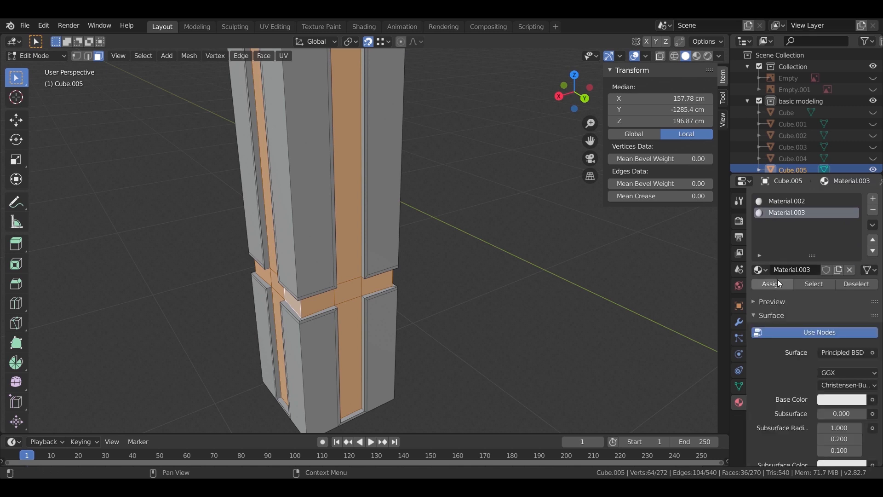
pyautogui.doubleClick(800, 270)
pyautogui.click(786, 285)
pyautogui.press('Tab')
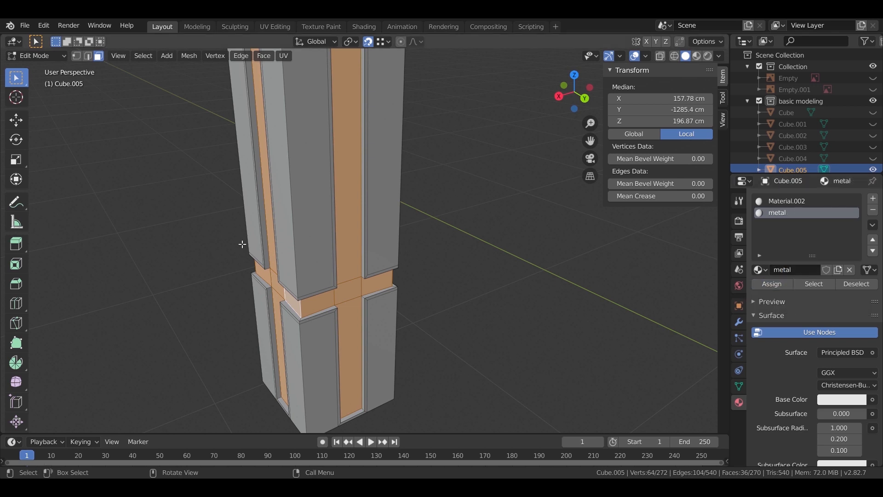
# - Bring back all hidden objects of the house, switch to the Select Box tool and deselect everything
pyautogui.scroll(-3, 380, 282)
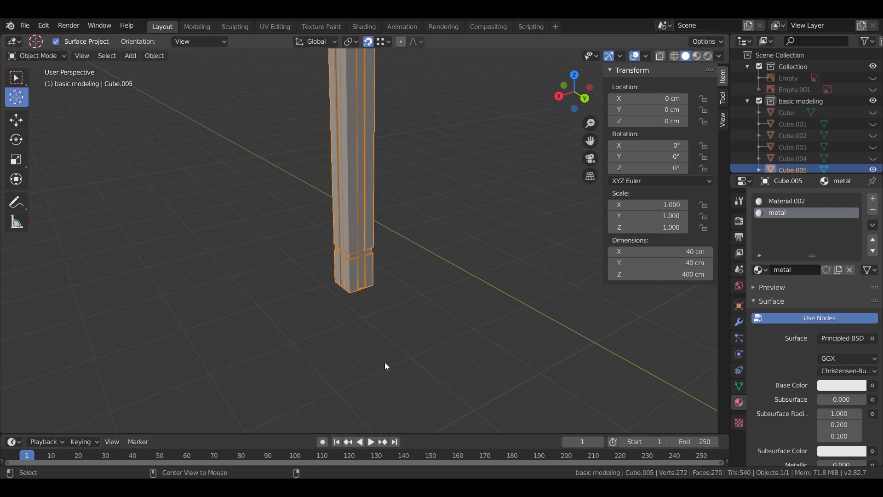
pyautogui.press('KP_Divide')
pyautogui.scroll(-7, 335, 332)
pyautogui.click(211, 319)
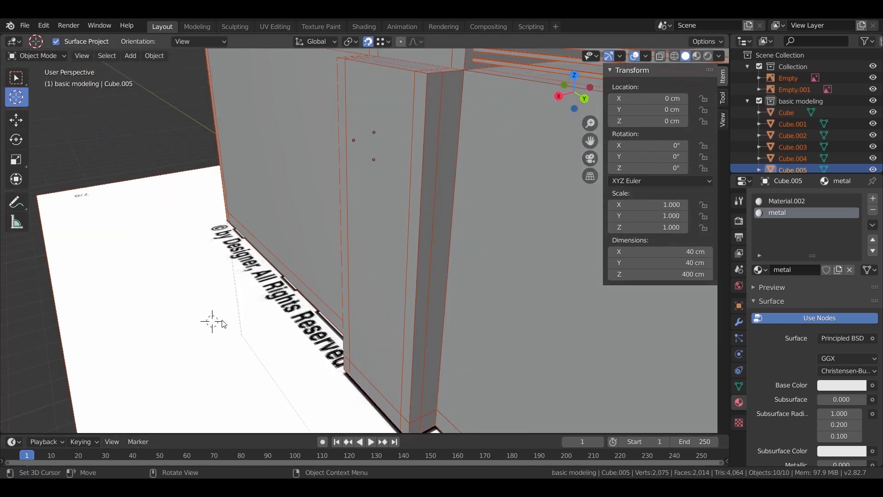
pyautogui.scroll(-2, 221, 305)
pyautogui.click(16, 78)
pyautogui.click(75, 200)
# - Hide the collection holding the floor plan images and view the porch side of the house
pyautogui.scroll(-8, 99, 276)
pyautogui.moveTo(225, 309); pyautogui.dragTo(3, 317, button='middle')
pyautogui.scroll(2, 644, 304)
pyautogui.click(872, 66)
pyautogui.moveTo(325, 267); pyautogui.dragTo(207, 289, button='middle')
pyautogui.scroll(4, 366, 255)
pyautogui.keyDown('shift'); pyautogui.moveTo(366, 254); pyautogui.dragTo(425, 237, button='middle'); pyautogui.keyUp('shift')
pyautogui.moveTo(426, 238); pyautogui.dragTo(410, 323, button='middle')
pyautogui.scroll(2, 465, 192)
pyautogui.scroll(-6, 411, 323)
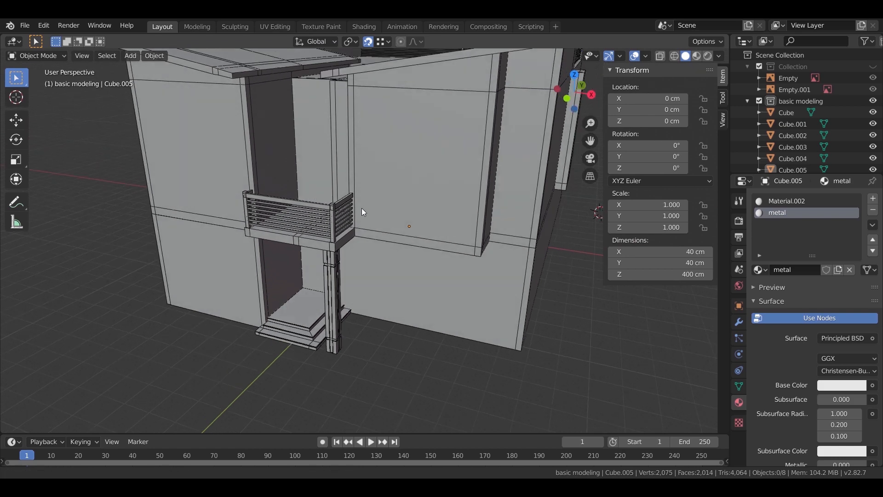
pyautogui.keyDown('shift'); pyautogui.moveTo(362, 207); pyautogui.dragTo(360, 263, button='middle'); pyautogui.keyUp('shift')
# - Collapse the existing collections in the outliner and create a new collection named windows
pyautogui.click(748, 101)
pyautogui.click(747, 66)
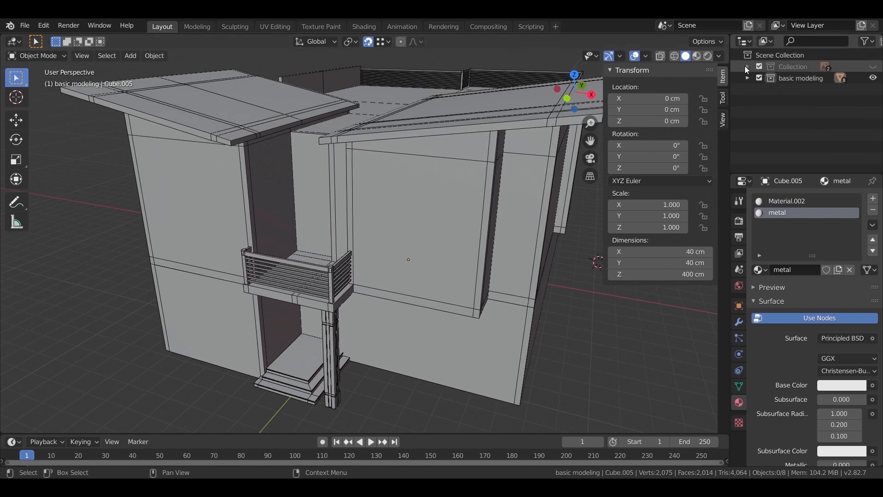
pyautogui.rightClick(762, 94)
pyautogui.click(761, 101)
pyautogui.doubleClick(794, 94)
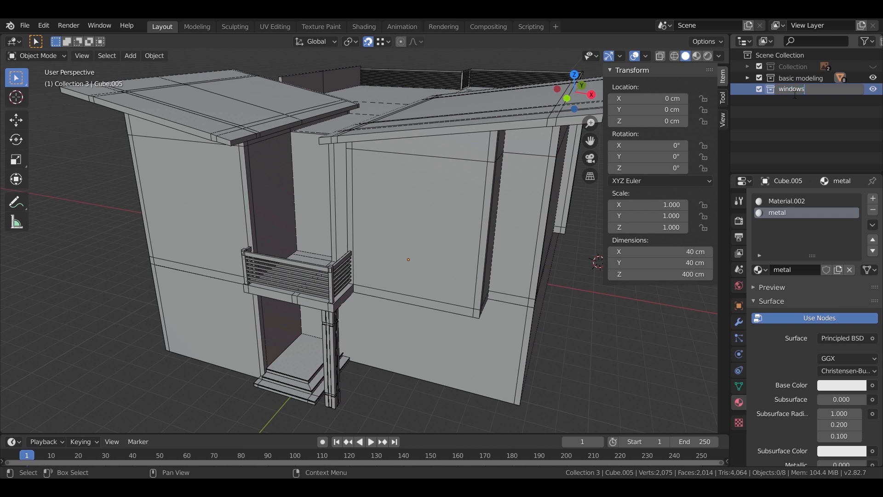
pyautogui.press('Return')
# - Create another new collection and name it Boolean
pyautogui.rightClick(795, 111)
pyautogui.click(795, 110)
pyautogui.doubleClick(794, 101)
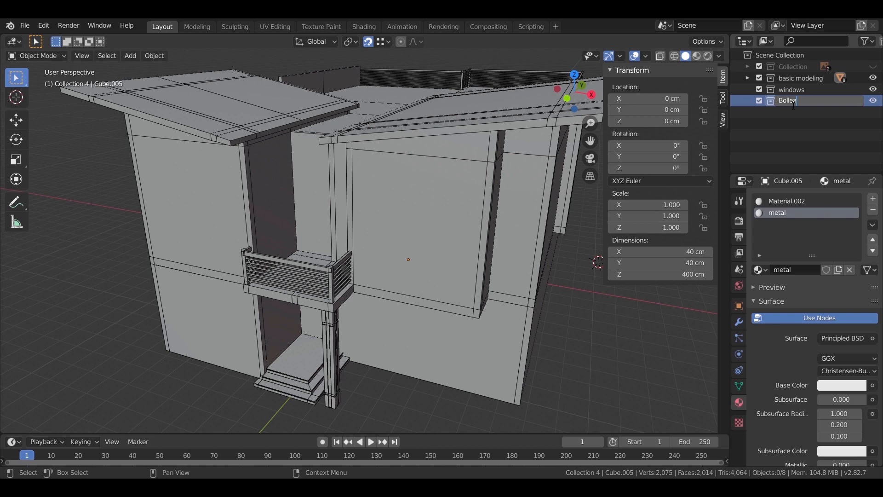
pyautogui.write('Boolean')
pyautogui.press('Return')
# - Place the 3D cursor on the upper-floor front wall beside the balcony and add a cube there in the Boolean collection
pyautogui.moveTo(478, 230); pyautogui.dragTo(496, 268, button='middle')
pyautogui.scroll(1, 486, 252)
pyautogui.click(16, 98)
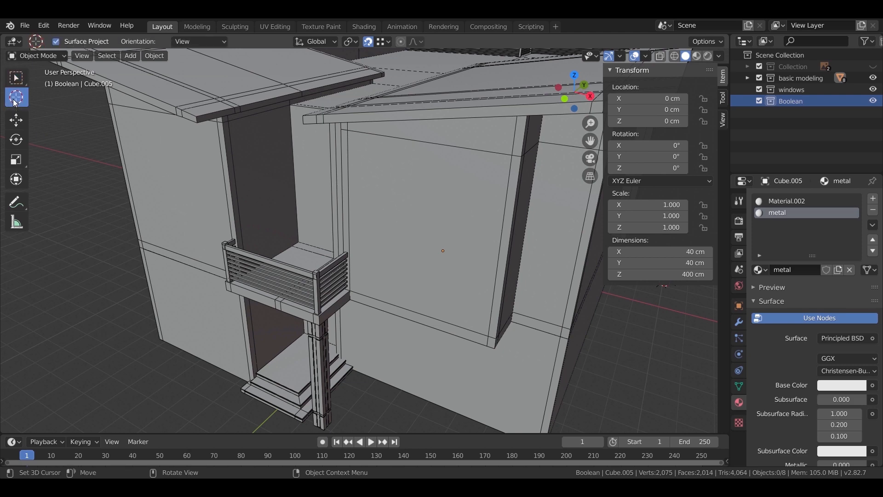
pyautogui.click(461, 239)
pyautogui.hotkey('shift', 'a')
pyautogui.click(525, 241)
pyautogui.moveTo(551, 276); pyautogui.dragTo(534, 236, button='middle')
pyautogui.scroll(1, 528, 250)
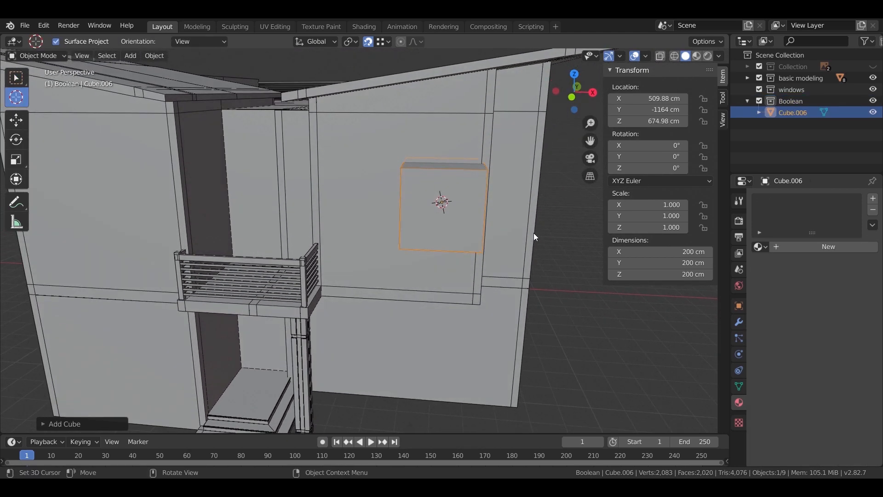
# - Shift the cutter cube along X to about 491.84 cm on the upper-floor front wall
pyautogui.press('KP_1')
pyautogui.keyDown('shift'); pyautogui.moveTo(478, 191); pyautogui.dragTo(442, 204, button='middle'); pyautogui.keyUp('shift')
pyautogui.scroll(2, 523, 193)
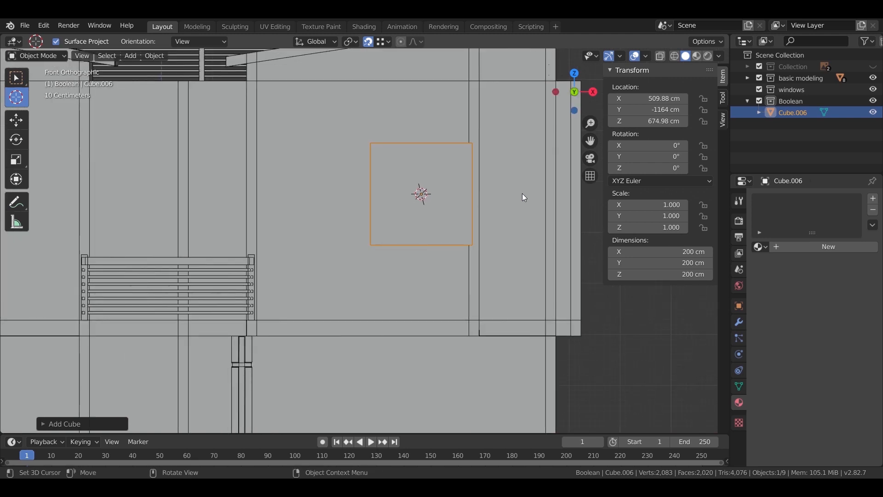
pyautogui.press('g')
pyautogui.press('x')
pyautogui.click(514, 197)
# - Stretch the cutter cube vertically to about 423 cm high so it nearly fills the upper-floor wall section
pyautogui.press('s')
pyautogui.press('z')
pyautogui.click(549, 374)
pyautogui.press('g')
pyautogui.press('z')
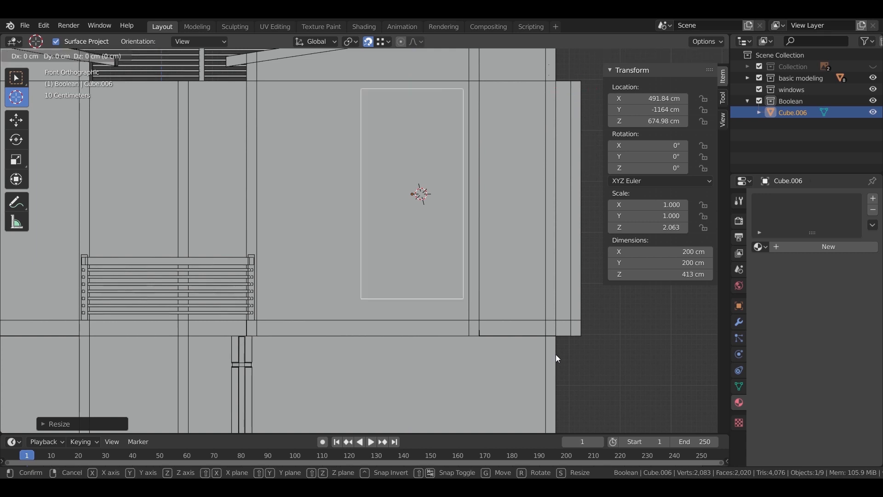
pyautogui.click(554, 358)
pyautogui.press('s')
pyautogui.press('z')
pyautogui.click(553, 327)
# - Adjust the cutter cube's height position along Z to about 660.55 cm, within the upper-floor wall section
pyautogui.press('g')
pyautogui.press('z')
pyautogui.click(516, 222)
pyautogui.press('g')
pyautogui.press('z')
pyautogui.click(517, 219)
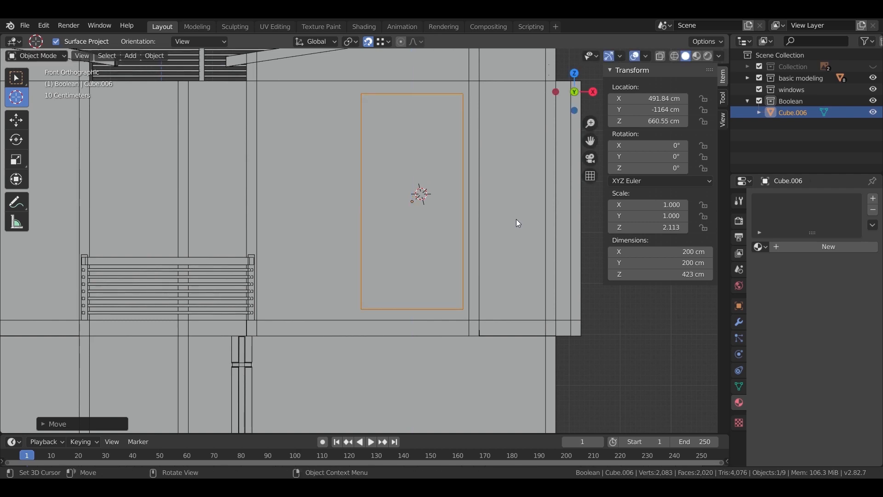
# - Narrow the cutter cube to about 194 cm wide and thin it to about 61.9 cm deep
pyautogui.press('s')
pyautogui.press('x')
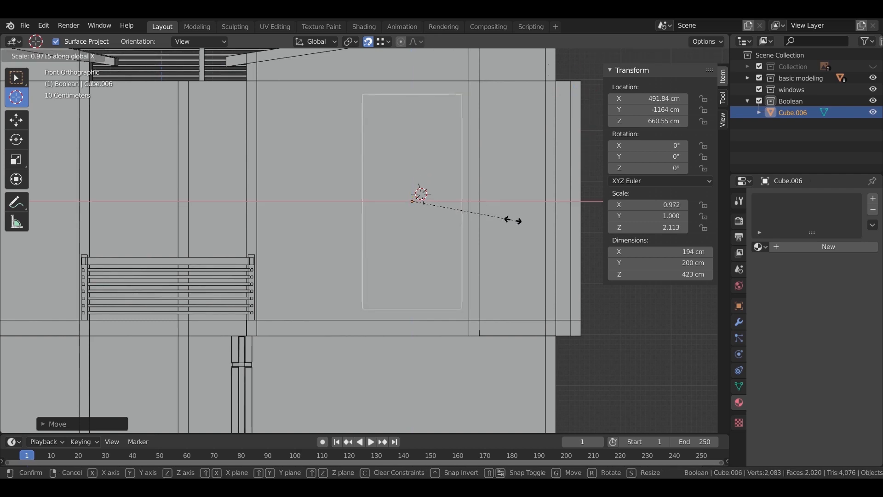
pyautogui.click(536, 232)
pyautogui.moveTo(535, 228); pyautogui.dragTo(480, 272, button='middle')
pyautogui.press('s')
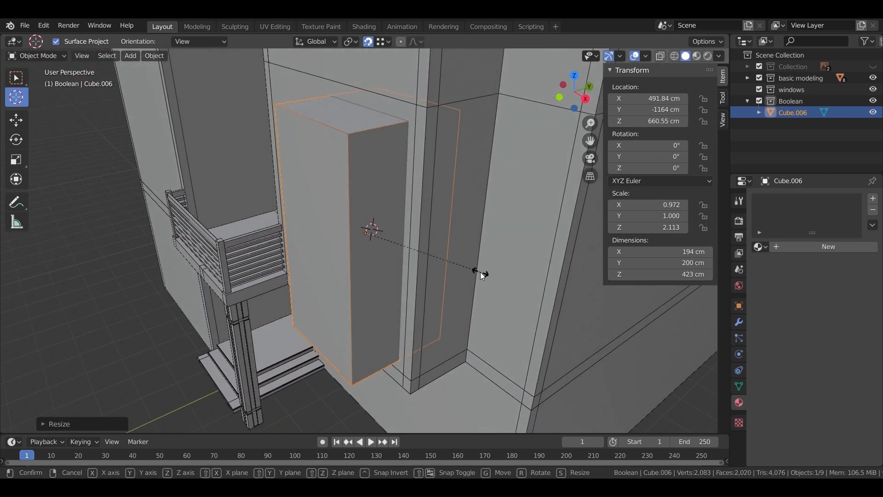
pyautogui.press('y')
pyautogui.click(406, 239)
# - Move the cutter cube along Y to about -1154.3 cm so it passes through the front wall
pyautogui.press('g')
pyautogui.press('x')
pyautogui.scroll(3, 468, 259)
pyautogui.press('y')
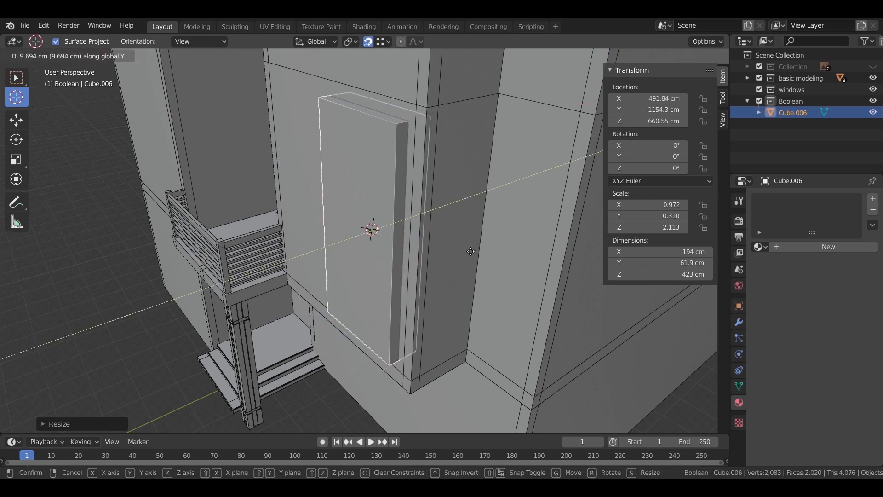
pyautogui.click(477, 273)
# - Duplicate the cutter cube along X by about 201 cm, placing the copy next to it on the balcony side
pyautogui.moveTo(477, 272); pyautogui.dragTo(493, 296, button='middle')
pyautogui.press('KP_1')
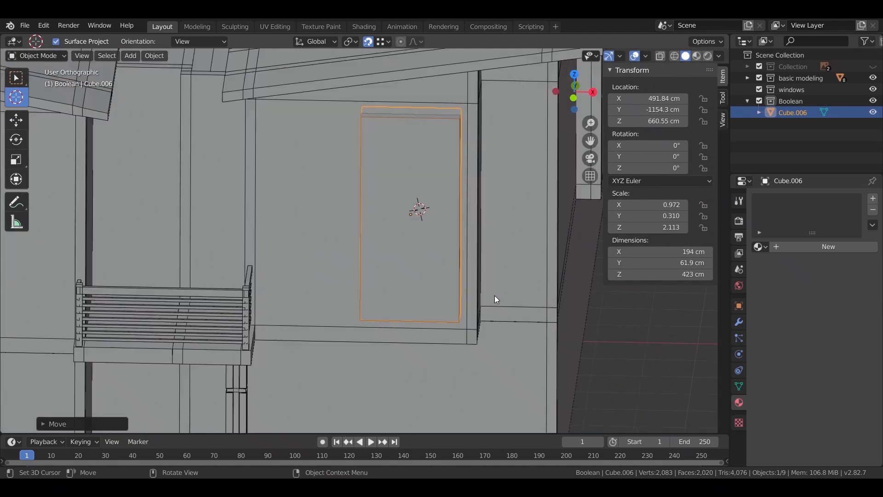
pyautogui.hotkey('shift', 'd')
pyautogui.press('x')
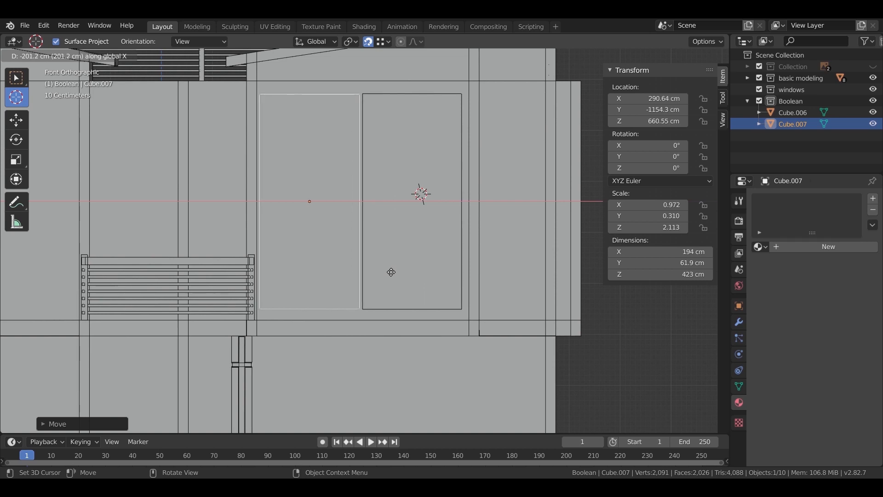
pyautogui.click(393, 273)
# - Narrow the copied cutter cube to about 188 cm wide
pyautogui.moveTo(398, 275); pyautogui.dragTo(472, 247, button='middle')
pyautogui.press('s')
pyautogui.press('x')
pyautogui.click(474, 241)
pyautogui.click(452, 218)
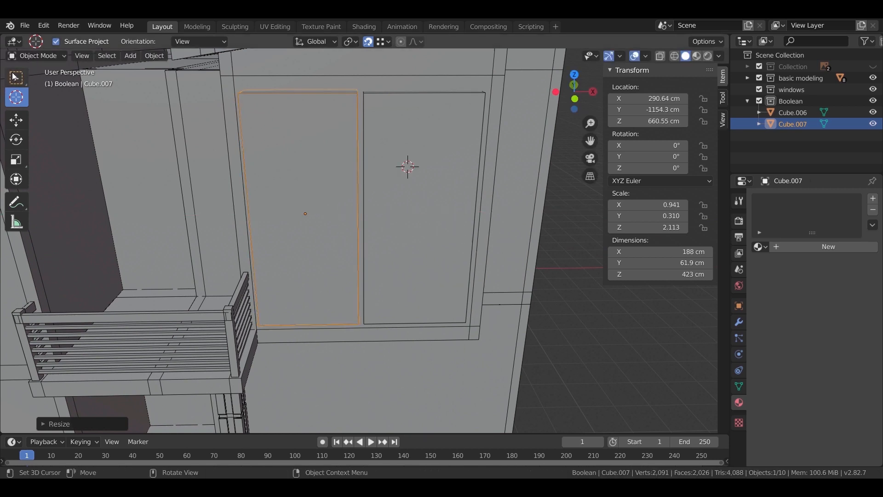
# - Delete the original cutter cube farther from the balcony, keeping the narrowed copy
pyautogui.click(14, 75)
pyautogui.click(391, 206)
pyautogui.press('Delete')
# - Narrow the remaining cutter cube to about 184 cm and shift it along X to about 296.05 cm
pyautogui.click(327, 201)
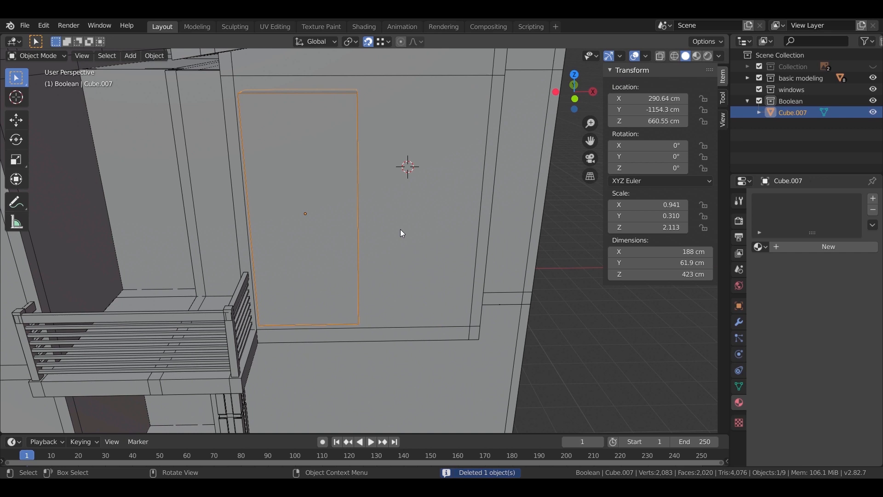
pyautogui.press('KP_1')
pyautogui.press('s')
pyautogui.press('x')
pyautogui.click(440, 234)
pyautogui.press('g')
pyautogui.press('x')
pyautogui.click(462, 251)
# - Duplicate the narrowed cutter along X to about 498.16 cm, leaving a thin mullion gap between the two
pyautogui.hotkey('shift', 'd')
pyautogui.press('x')
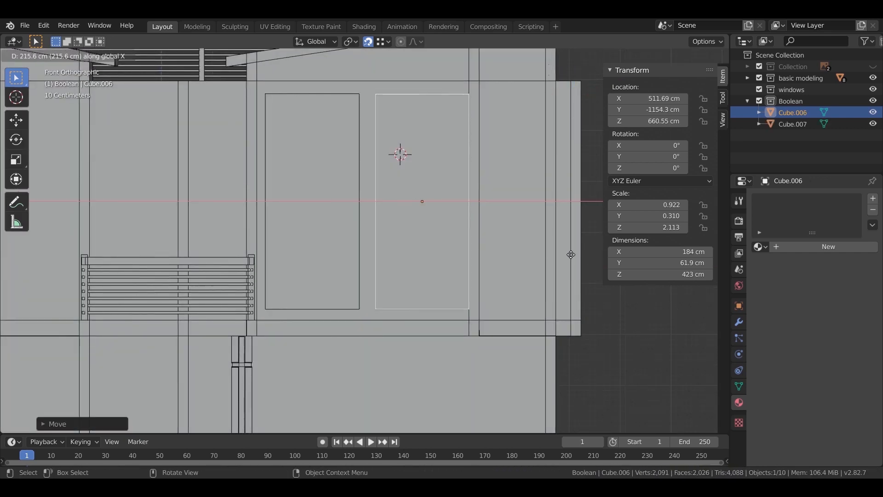
pyautogui.click(564, 254)
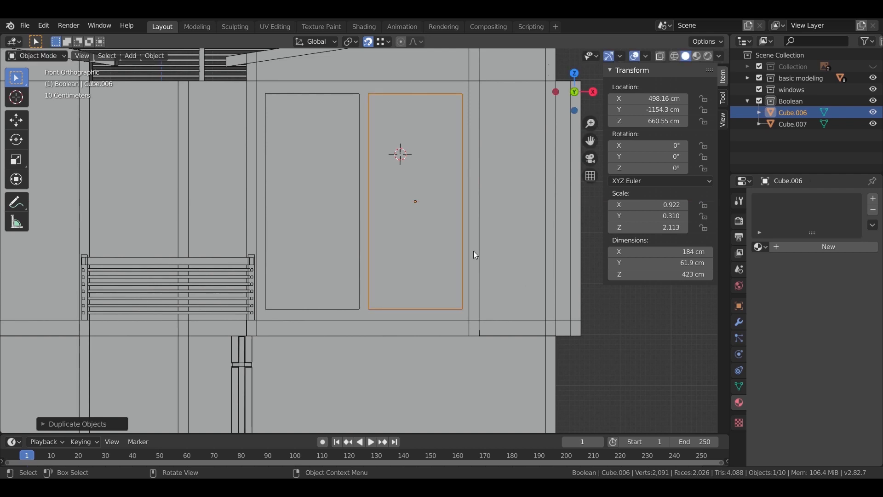
# - Join the two cutter cubes into a single object
pyautogui.moveTo(477, 250); pyautogui.dragTo(361, 237, button='middle')
pyautogui.keyDown('shift'); pyautogui.click(359, 244); pyautogui.keyUp('shift')
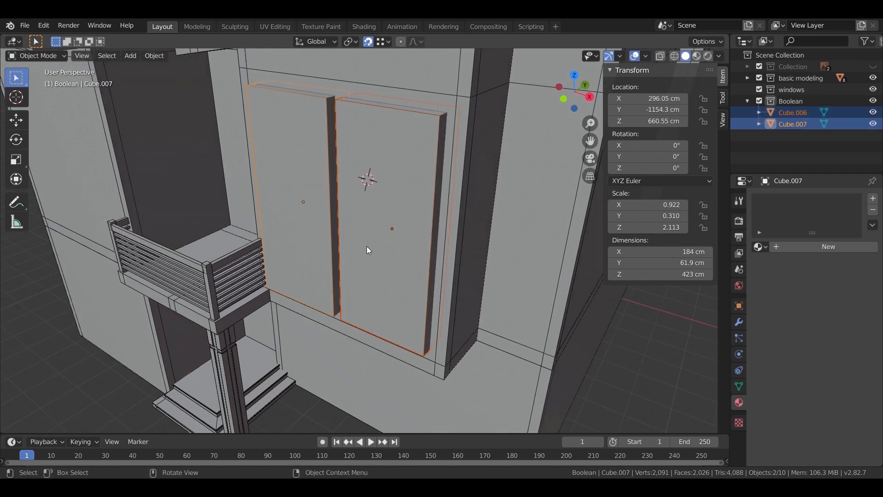
pyautogui.hotkey('ctrl', 'j')
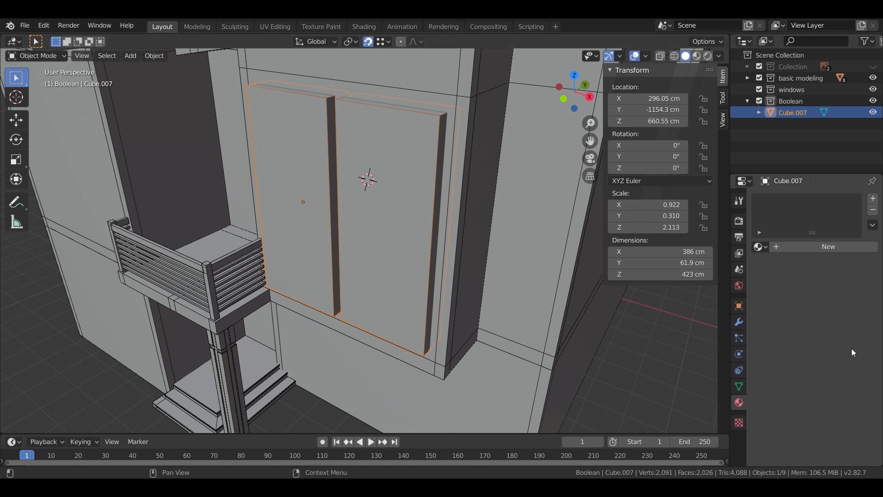
# - Add a Boolean modifier with the Difference operation to the house body, using the joined cutter as its object
pyautogui.click(481, 209)
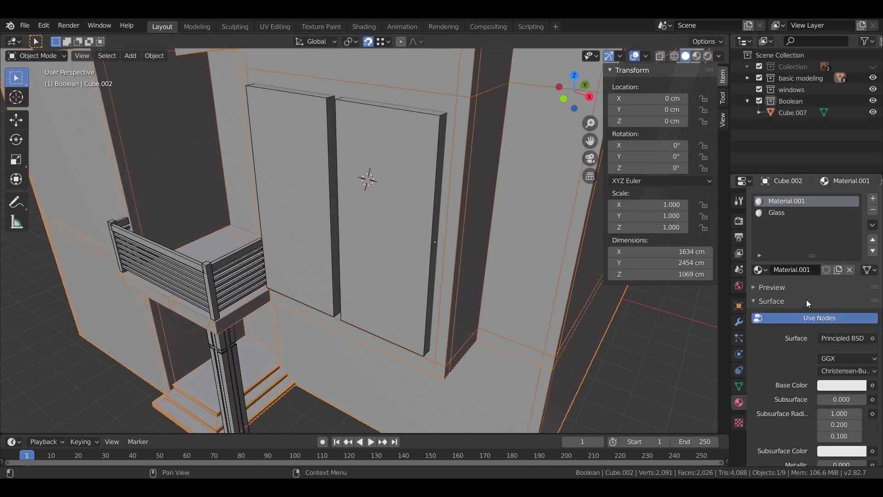
pyautogui.click(739, 323)
pyautogui.click(779, 199)
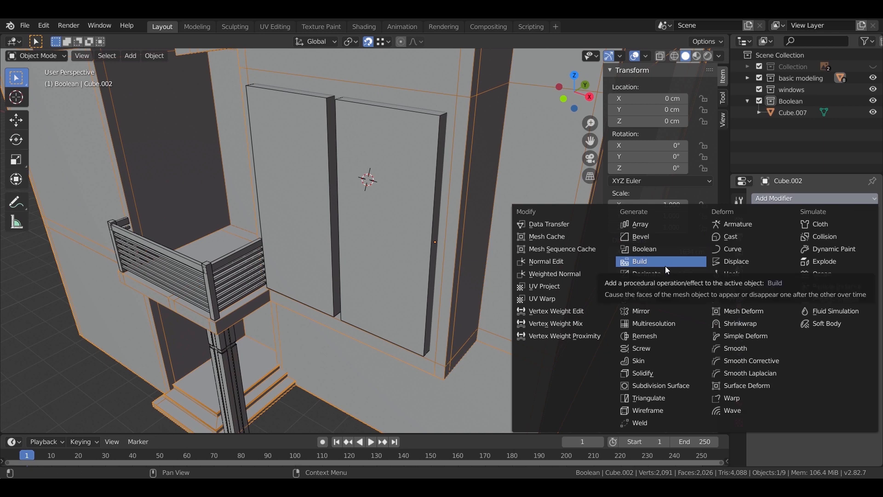
pyautogui.click(662, 252)
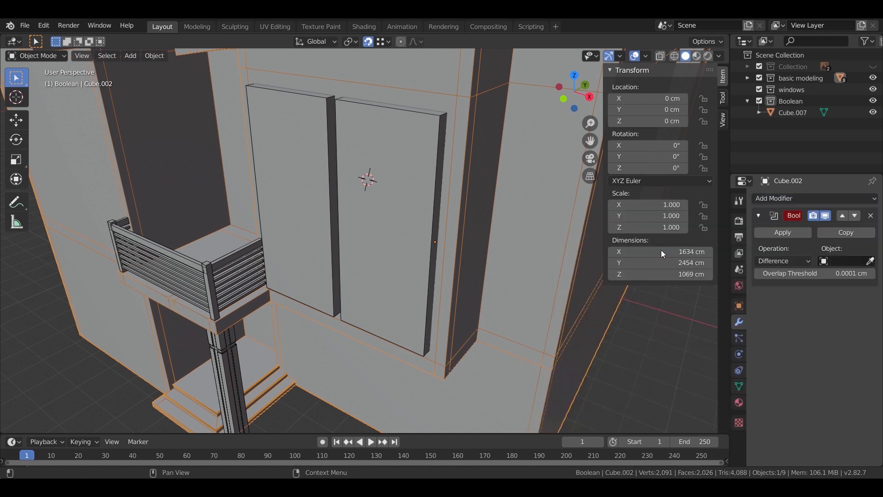
pyautogui.click(870, 261)
pyautogui.click(431, 200)
# - Set the joined cutter's viewport display to Wire
pyautogui.moveTo(561, 291); pyautogui.dragTo(436, 189, button='middle')
pyautogui.click(436, 188)
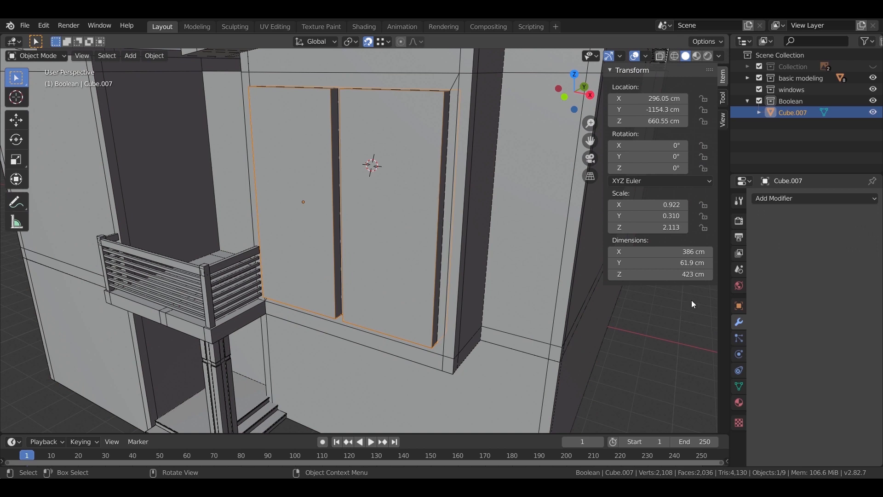
pyautogui.click(739, 306)
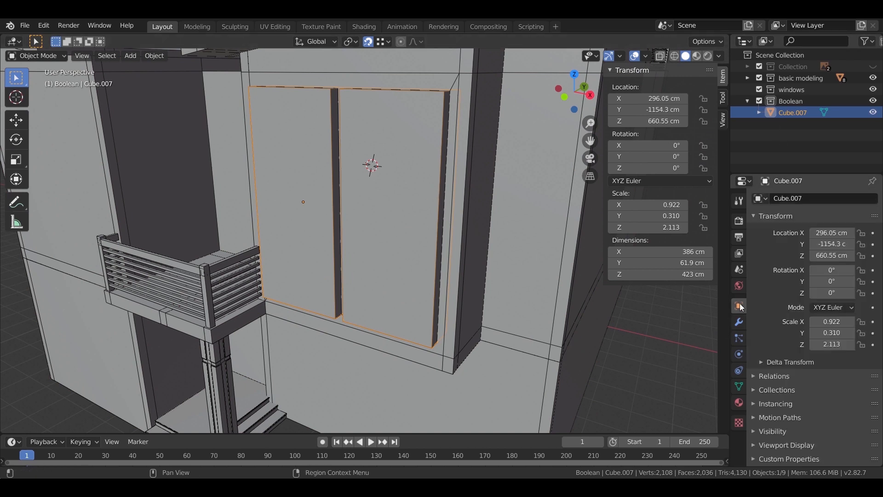
pyautogui.click(760, 446)
pyautogui.scroll(-4, 815, 414)
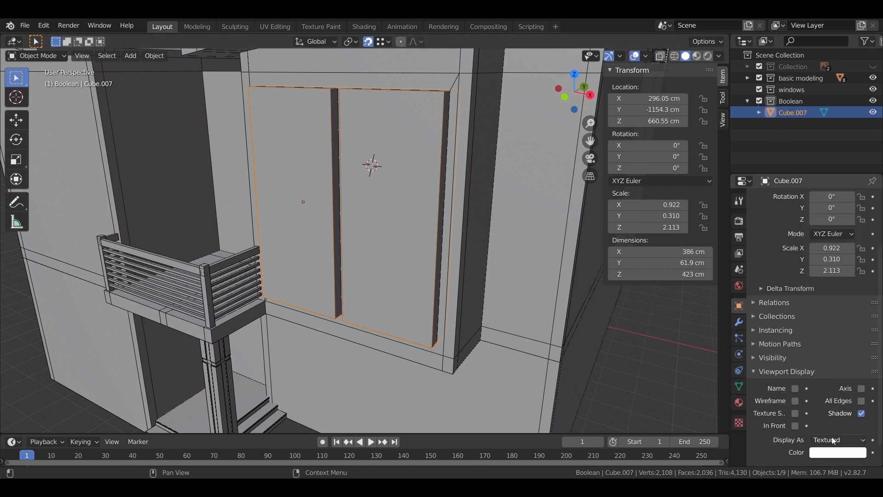
pyautogui.click(832, 439)
pyautogui.click(828, 413)
pyautogui.moveTo(435, 294)
pyautogui.mouseDown(button='middle')
pyautogui.moveTo(349, 313)
pyautogui.moveTo(398, 283)
pyautogui.moveTo(452, 295)
pyautogui.moveTo(411, 311)
pyautogui.moveTo(363, 299)
pyautogui.mouseUp(button='middle')
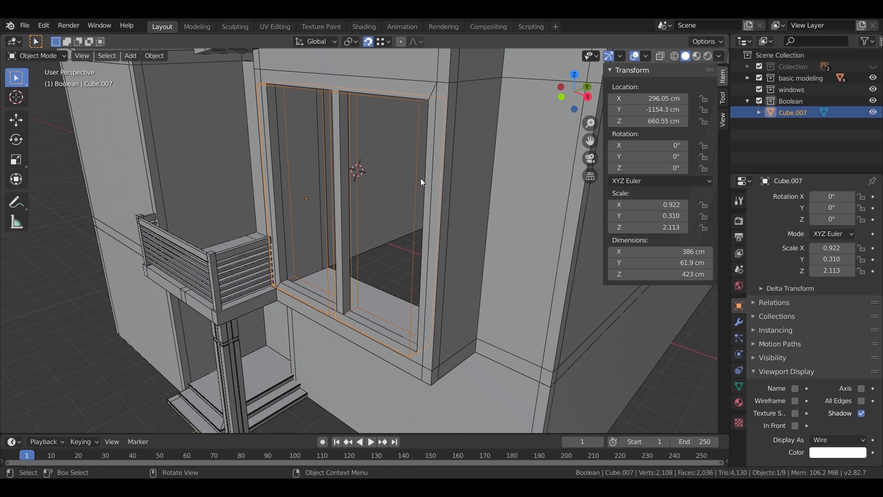
# - Duplicate the cutter in place and move the copy into the windows collection
pyautogui.hotkey('shift', 'd')
pyautogui.press('Escape')
pyautogui.moveTo(792, 113); pyautogui.dragTo(788, 93)
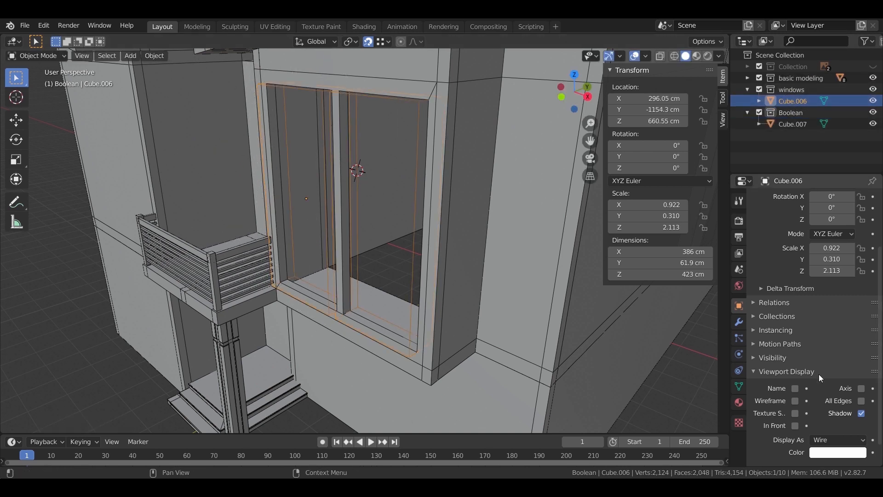
# - Open the viewport display type choices for the copy in the windows collection
pyautogui.click(823, 441)
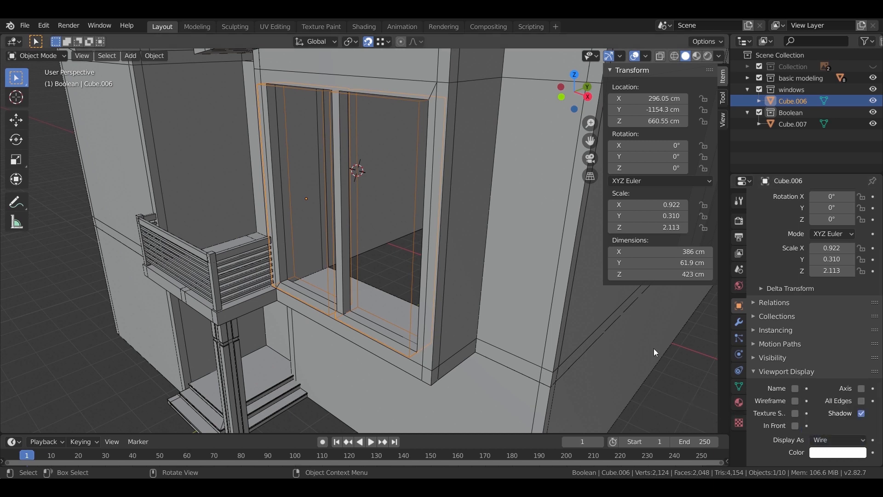
# - Set the viewport display of the selected window block to Textured
pyautogui.click(836, 440)
pyautogui.click(824, 390)
pyautogui.moveTo(441, 253); pyautogui.dragTo(294, 229, button='middle')
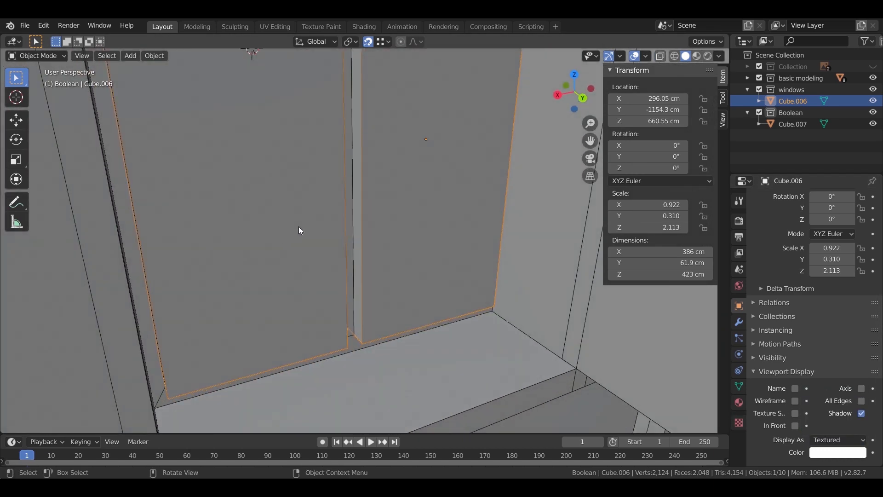
# - Delete every face of the window block's mesh except the two large outer pane faces
pyautogui.press('Tab')
pyautogui.moveTo(211, 164); pyautogui.dragTo(443, 179, button='middle')
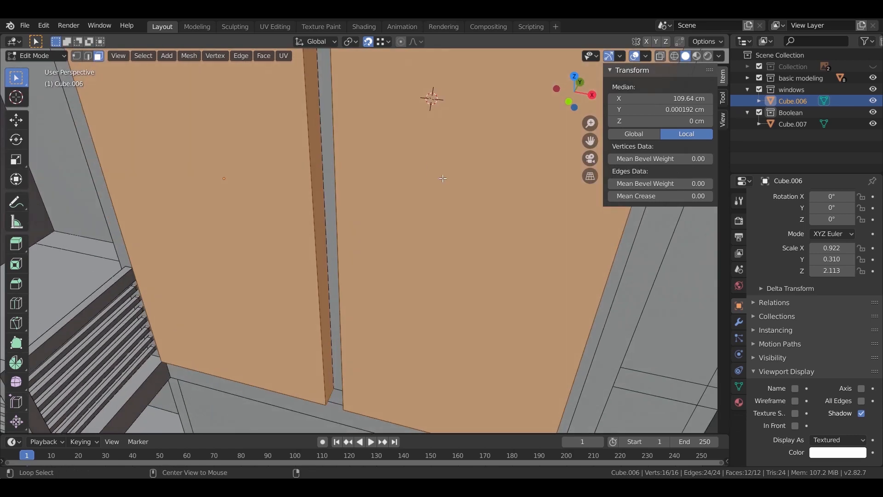
pyautogui.keyDown('ctrl'); pyautogui.click(440, 211); pyautogui.keyUp('ctrl')
pyautogui.keyDown('ctrl'); pyautogui.click(251, 225); pyautogui.keyUp('ctrl')
pyautogui.moveTo(256, 231); pyautogui.dragTo(417, 299, button='middle')
pyautogui.press('x')
pyautogui.click(358, 236)
pyautogui.press('Tab')
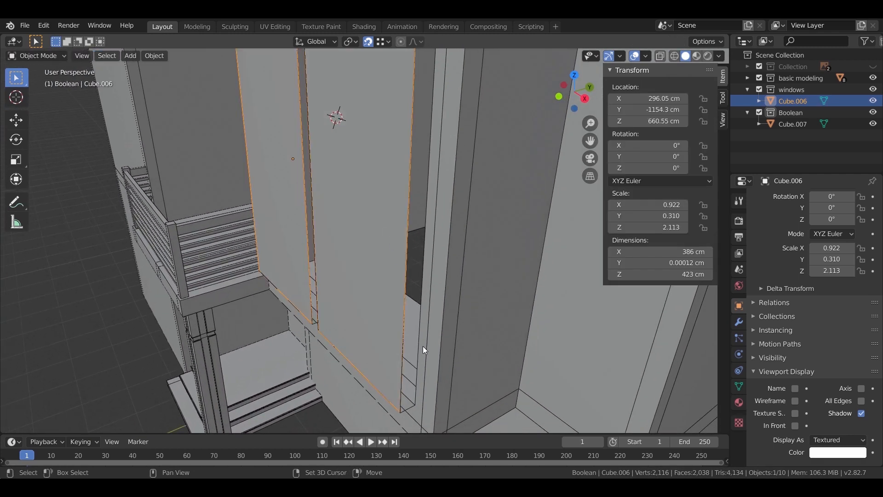
# - Move the window panes along Y into the wall opening, to about Y -1133 cm
pyautogui.moveTo(423, 346); pyautogui.dragTo(406, 283, button='middle')
pyautogui.press('g')
pyautogui.press('y')
pyautogui.click(451, 359)
pyautogui.moveTo(451, 359); pyautogui.dragTo(432, 235, button='middle')
# - Apply all transforms to the window pane object
pyautogui.press('Tab')
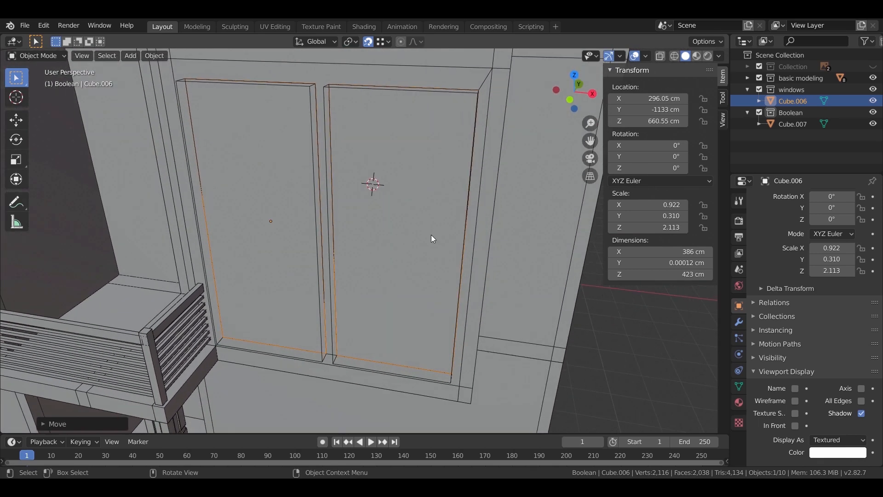
pyautogui.press('Tab')
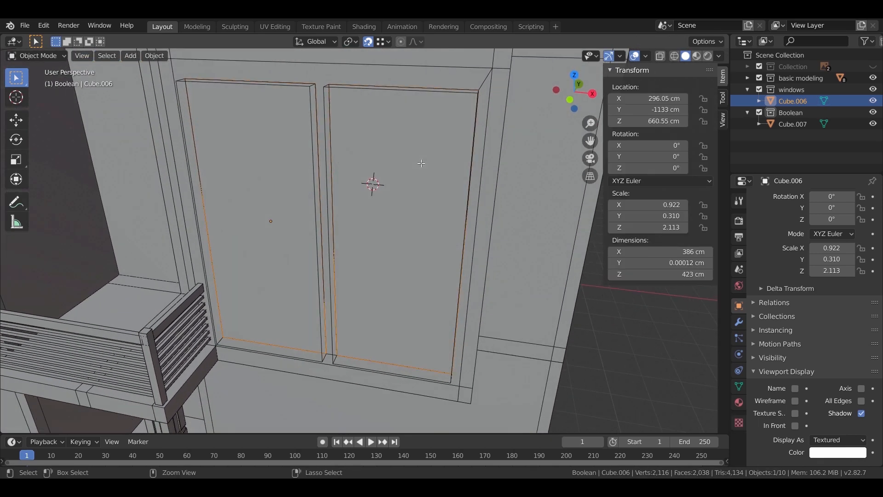
pyautogui.hotkey('ctrl', 'a')
pyautogui.click(416, 164)
# - Inset both window pane faces to form a thin outer frame around each one
pyautogui.press('Tab')
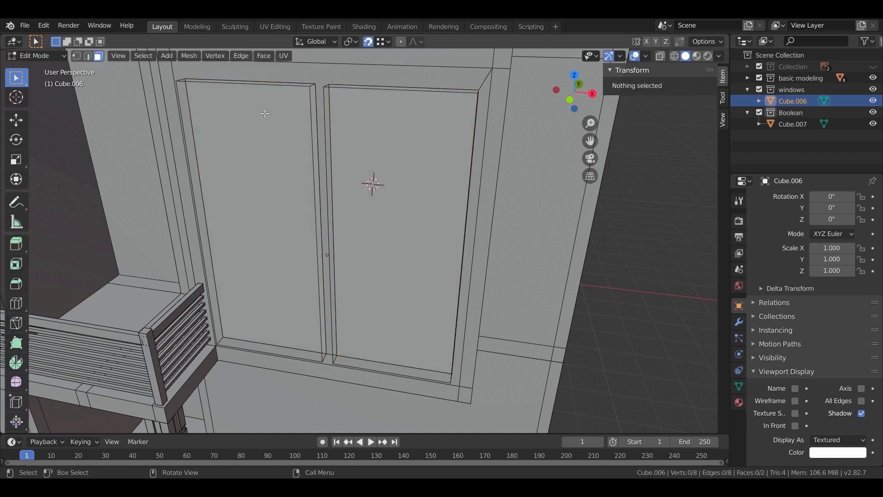
pyautogui.press('a')
pyautogui.press('i')
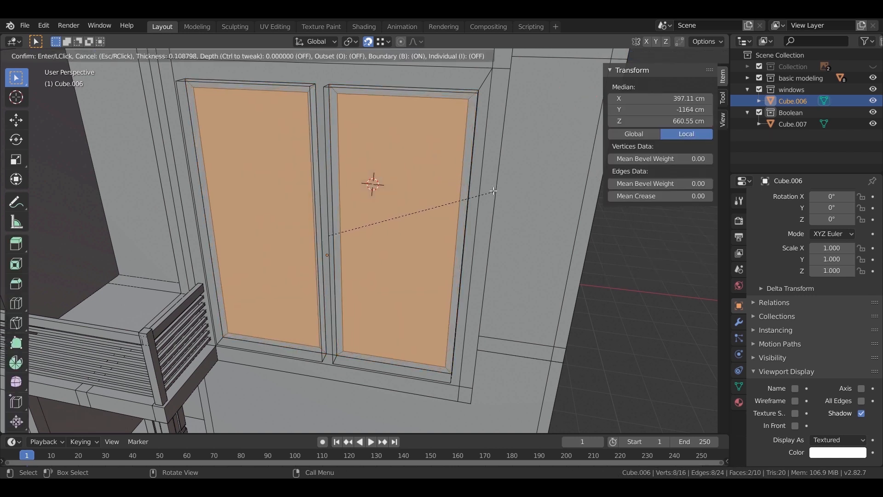
pyautogui.click(441, 211)
pyautogui.scroll(5, 441, 211)
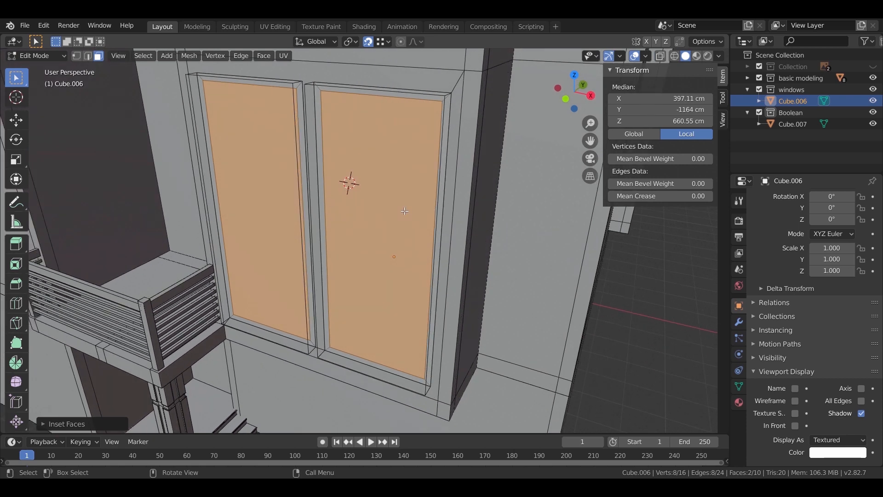
# - Extrude the inset pane faces and recess them 5 cm inward along Y
pyautogui.press('e')
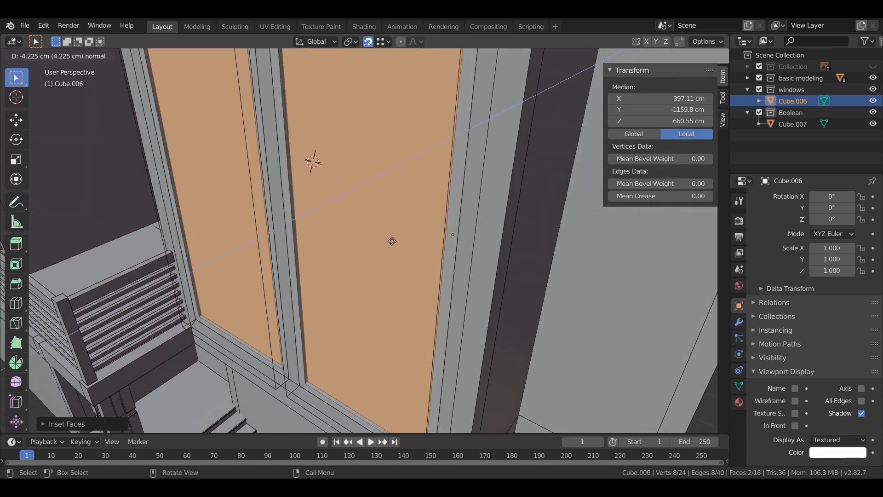
pyautogui.write('3')
pyautogui.press('-')
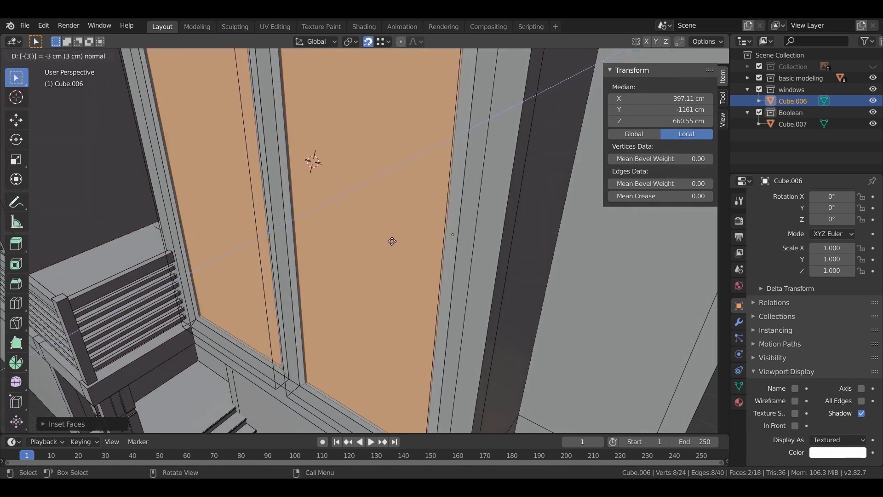
pyautogui.press('Return')
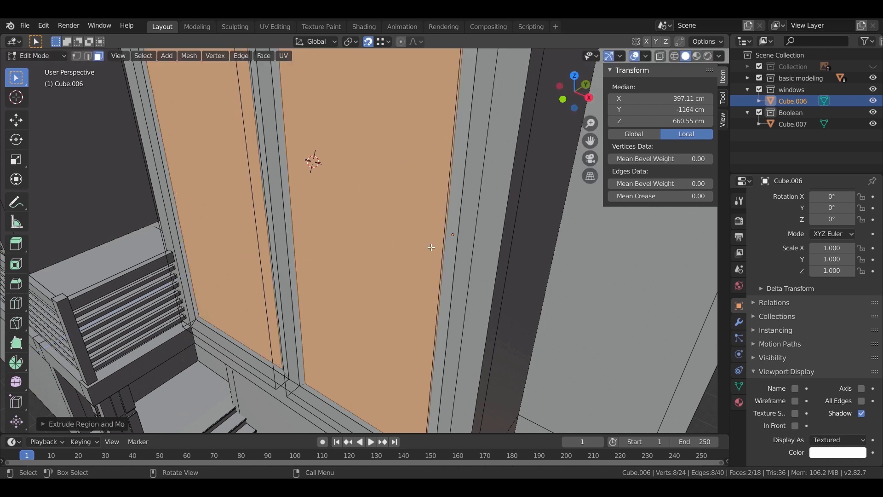
pyautogui.write('gy5')
pyautogui.press('Return')
pyautogui.moveTo(424, 272); pyautogui.dragTo(455, 269, button='middle')
pyautogui.press('e')
pyautogui.press('Escape')
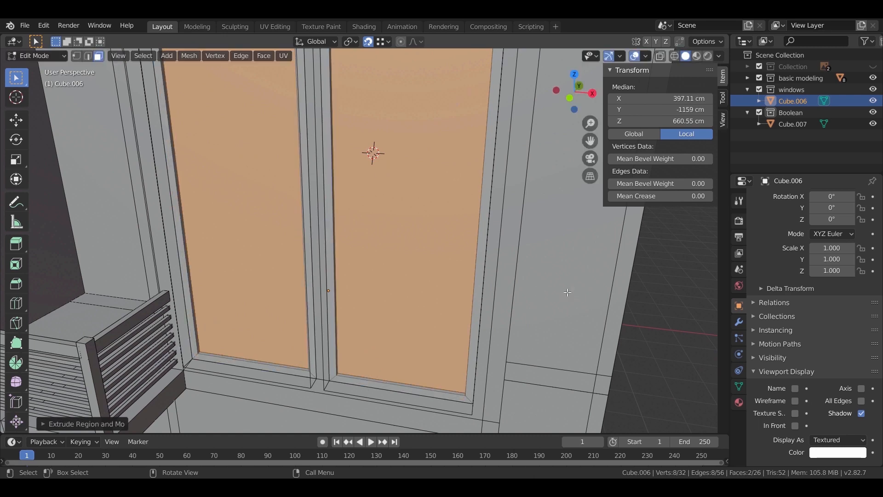
# - Inset the recessed pane faces by about 0.06 and extrude them 2 cm inward
pyautogui.press('i')
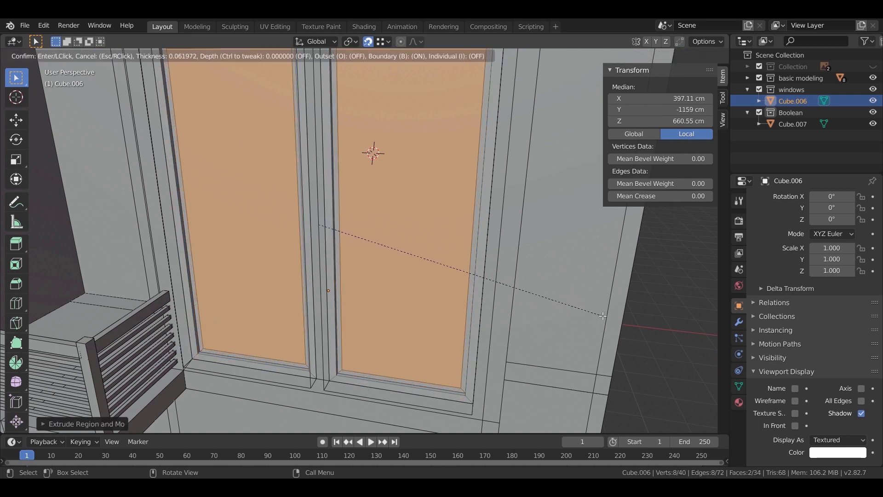
pyautogui.click(603, 317)
pyautogui.moveTo(368, 322); pyautogui.dragTo(376, 283, button='middle')
pyautogui.scroll(3, 349, 380)
pyautogui.write('e2')
pyautogui.press('-')
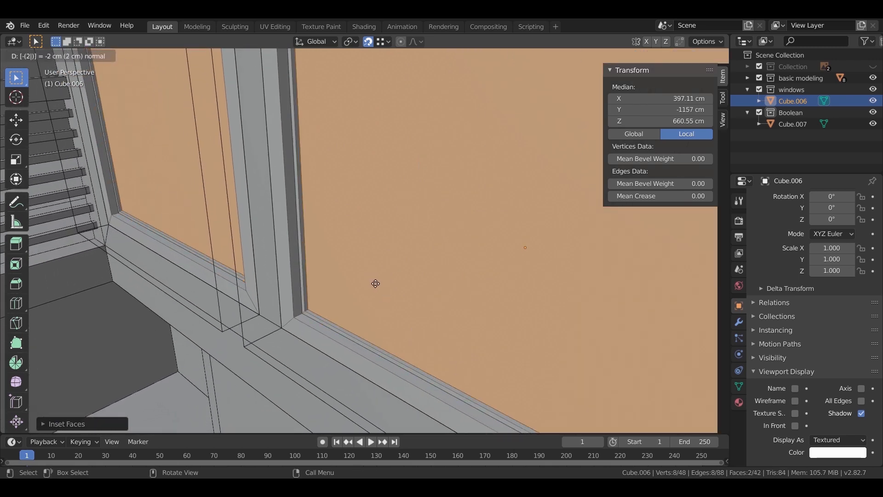
pyautogui.press('Return')
pyautogui.moveTo(376, 284); pyautogui.dragTo(453, 290, button='middle')
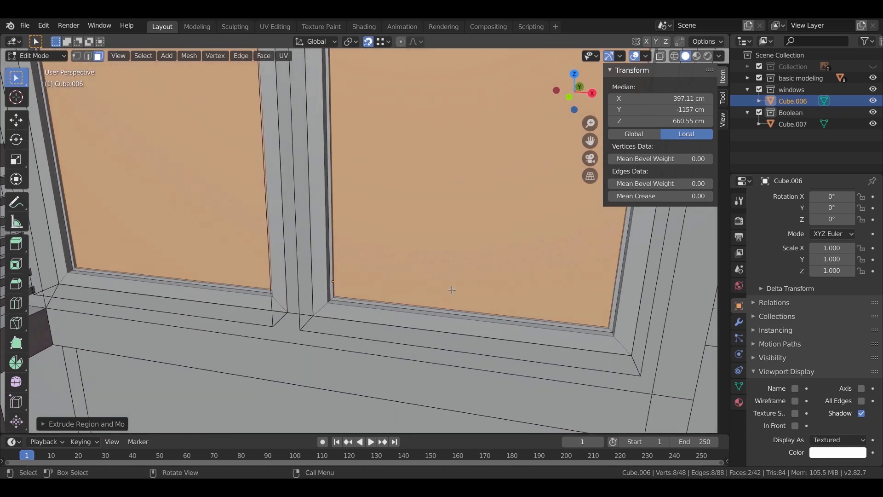
# - Inset the innermost pane faces by another 2 cm
pyautogui.press('i')
pyautogui.write('2')
pyautogui.press('Return')
pyautogui.moveTo(501, 320)
pyautogui.mouseDown(button='middle')
pyautogui.moveTo(339, 268)
pyautogui.moveTo(367, 299)
pyautogui.moveTo(507, 317)
pyautogui.mouseUp(button='middle')
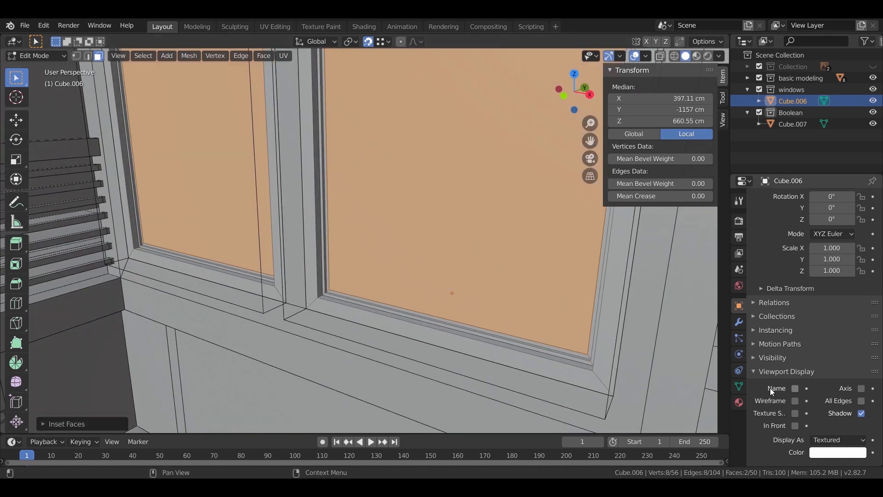
# - Create a new material for the window object and name it metal frame
pyautogui.press('Tab')
pyautogui.click(738, 404)
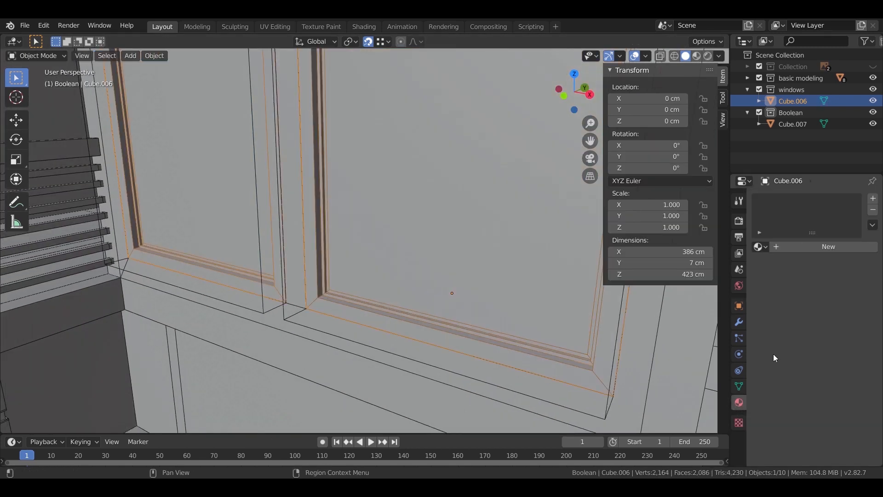
pyautogui.click(803, 248)
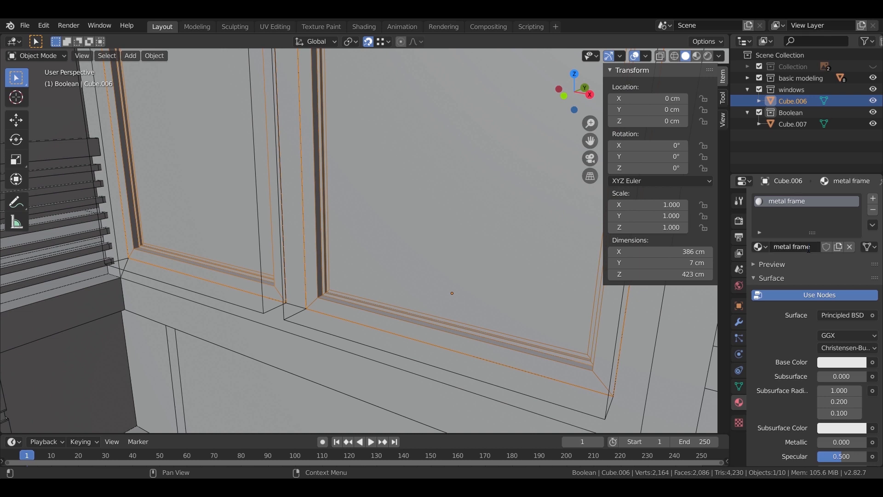
# - Add a second material slot to the window object with a new material named Glass
pyautogui.press('Tab')
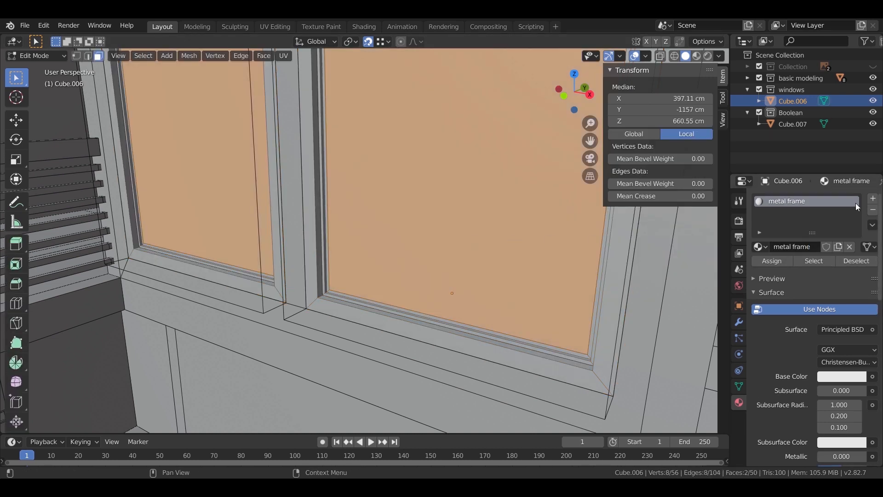
pyautogui.click(872, 199)
pyautogui.click(797, 271)
pyautogui.doubleClick(791, 271)
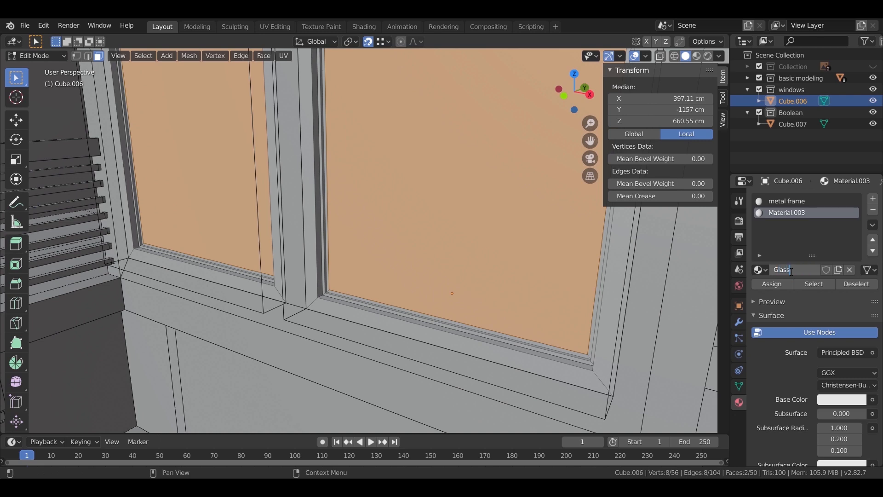
pyautogui.moveTo(376, 274)
pyautogui.mouseDown(button='middle')
pyautogui.moveTo(374, 264)
pyautogui.moveTo(365, 289)
pyautogui.moveTo(376, 300)
pyautogui.moveTo(325, 311)
pyautogui.moveTo(375, 292)
pyautogui.moveTo(393, 292)
pyautogui.moveTo(368, 300)
pyautogui.moveTo(417, 290)
pyautogui.mouseUp(button='middle')
pyautogui.press('Tab')
# - Place the 3D cursor on the blank upper wall beside the balcony and add a cube there in the Boolean collection
pyautogui.moveTo(276, 206); pyautogui.dragTo(354, 193, button='middle')
pyautogui.click(16, 97)
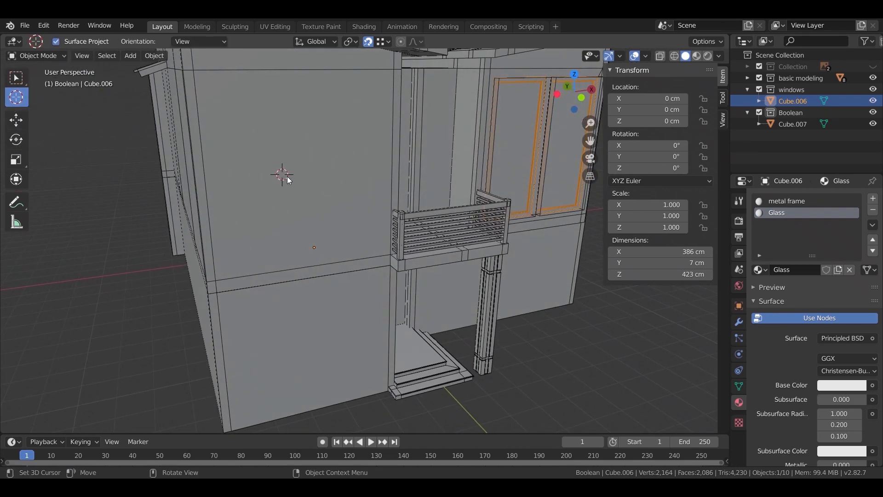
pyautogui.click(818, 112)
pyautogui.moveTo(180, 160); pyautogui.dragTo(171, 140, button='middle')
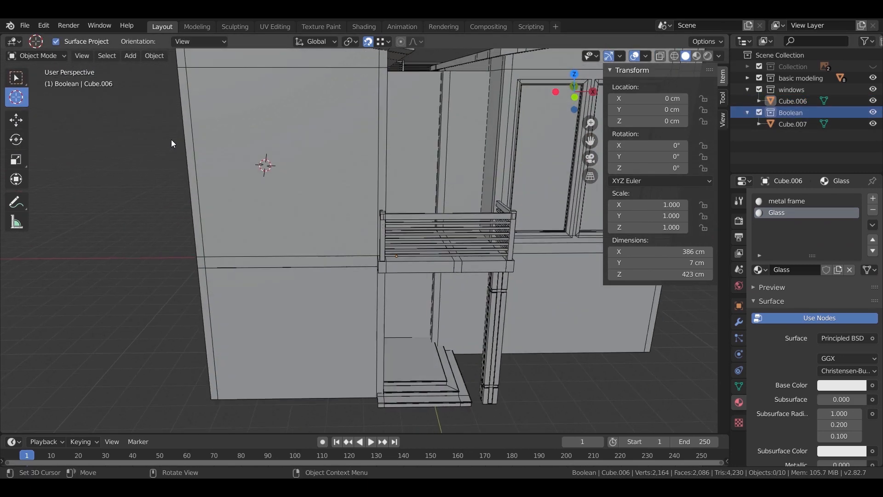
pyautogui.hotkey('shift', 'a')
pyautogui.click(296, 186)
pyautogui.moveTo(352, 187); pyautogui.dragTo(341, 164, button='middle')
# - In front view, scale the new cube to about 428 cm high and move it to about X -495 cm
pyautogui.press('KP_1')
pyautogui.press('s')
pyautogui.press('z')
pyautogui.click(424, 306)
pyautogui.press('g')
pyautogui.press('x')
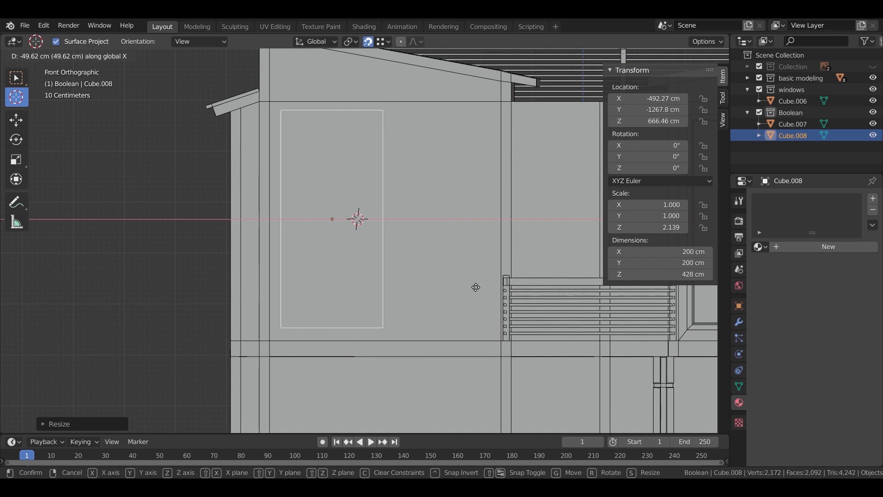
pyautogui.click(473, 292)
# - Shift the cube vertically to about Z 665 cm and scale its width to about 196 cm
pyautogui.press('g')
pyautogui.press('z')
pyautogui.click(436, 276)
pyautogui.press('s')
pyautogui.press('x')
pyautogui.click(462, 209)
# - Duplicate the cube along X to about X -277 cm and join both cubes into one object
pyautogui.hotkey('shift', 'd')
pyautogui.press('x')
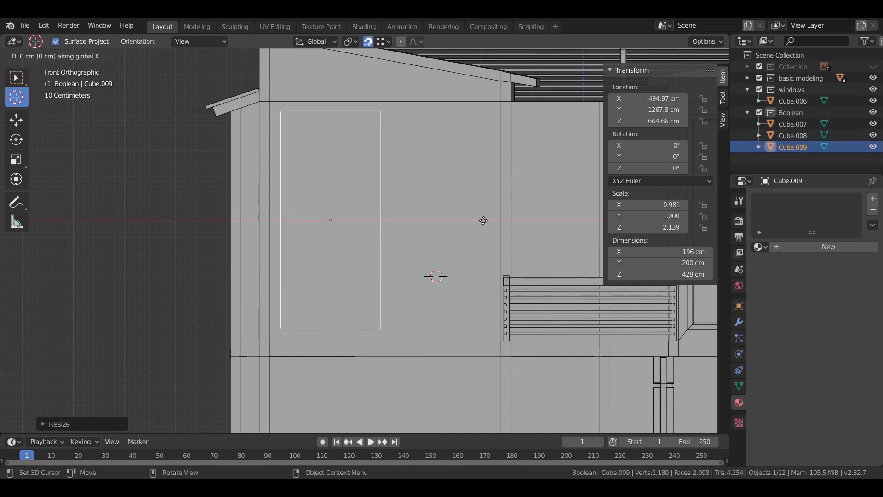
pyautogui.click(586, 214)
pyautogui.scroll(2, 435, 195)
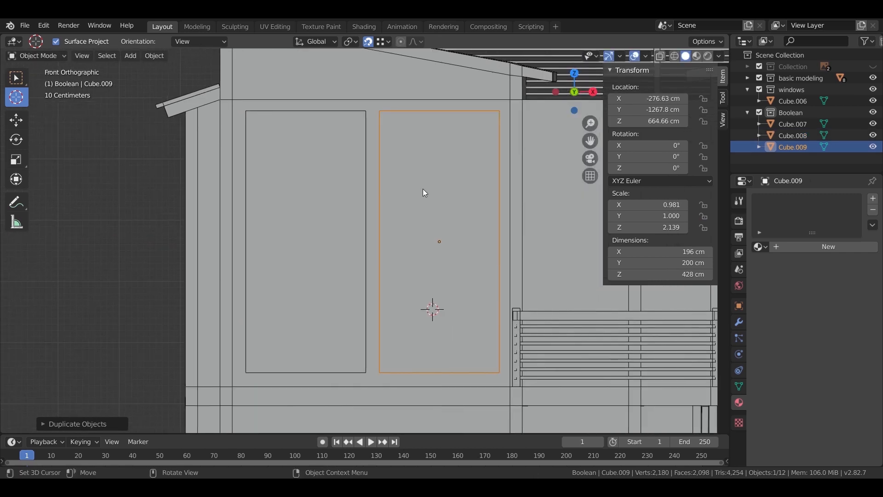
pyautogui.keyDown('shift'); pyautogui.click(364, 190); pyautogui.keyUp('shift')
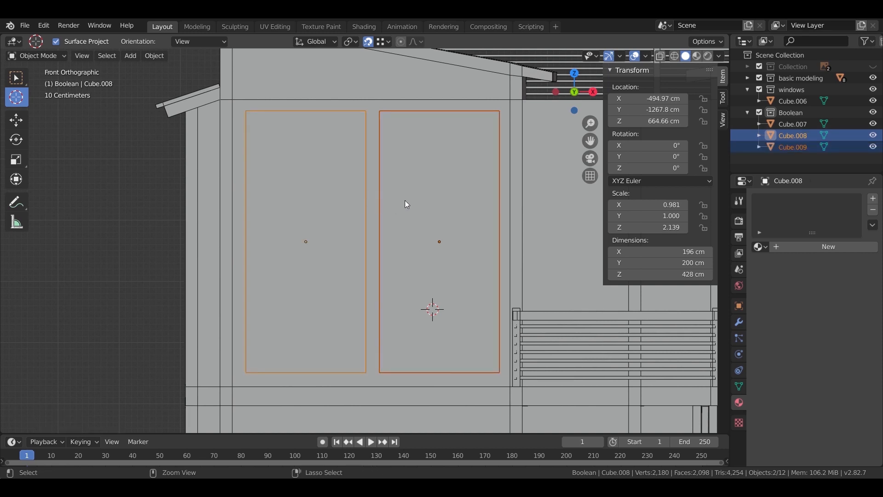
pyautogui.hotkey('ctrl', 'j')
# - Raise the top vertices of the two joined blocks, except the far corner near the balcony, to about 113 cm local Z
pyautogui.press('Tab')
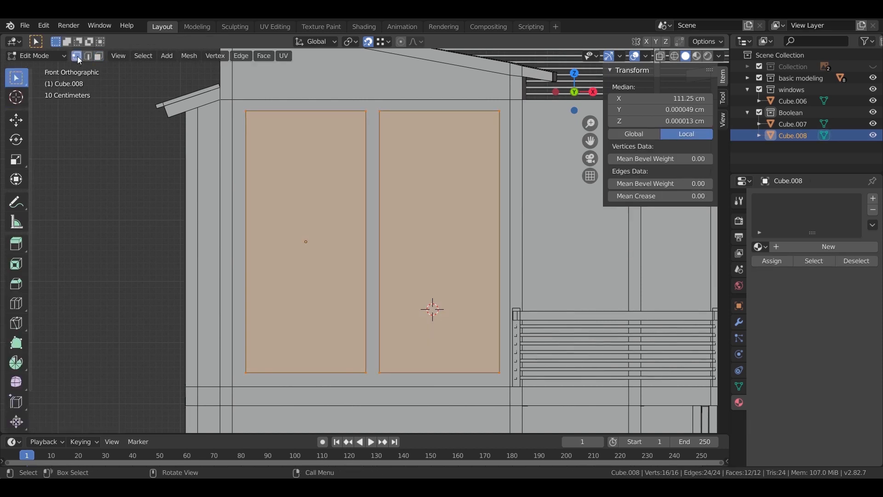
pyautogui.keyDown('shift'); pyautogui.moveTo(344, 132); pyautogui.dragTo(346, 189, button='middle'); pyautogui.keyUp('shift')
pyautogui.moveTo(407, 203); pyautogui.dragTo(407, 202)
pyautogui.hotkey('alt', 'z')
pyautogui.moveTo(223, 142); pyautogui.dragTo(397, 203)
pyautogui.press('g')
pyautogui.press('z')
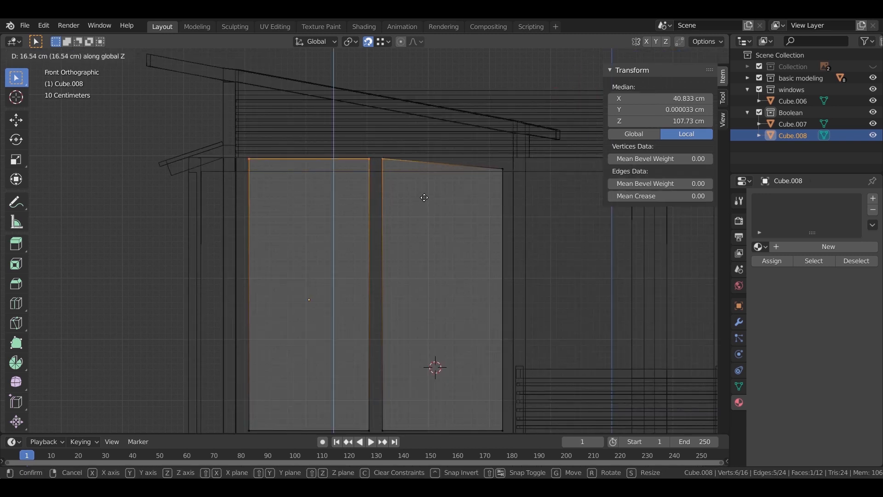
pyautogui.click(423, 193)
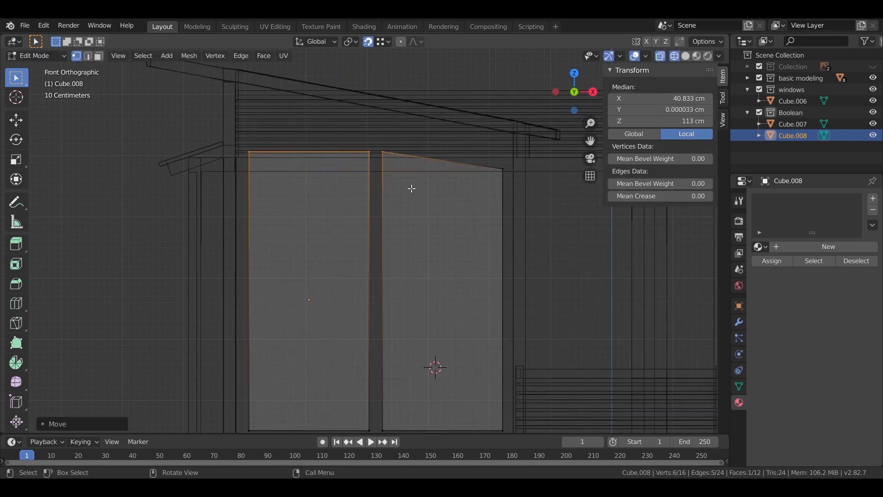
# - Raise only the top vertices of the block farther from the balcony to about 116 cm local Z
pyautogui.keyDown('shift'); pyautogui.click(383, 151); pyautogui.keyUp('shift')
pyautogui.keyDown('shift'); pyautogui.click(382, 152); pyautogui.keyUp('shift')
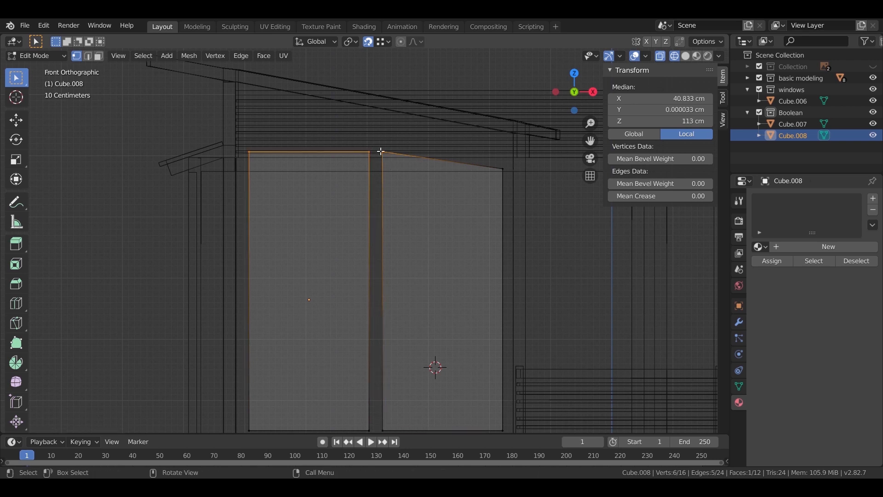
pyautogui.press('g')
pyautogui.press('z')
pyautogui.click(405, 196)
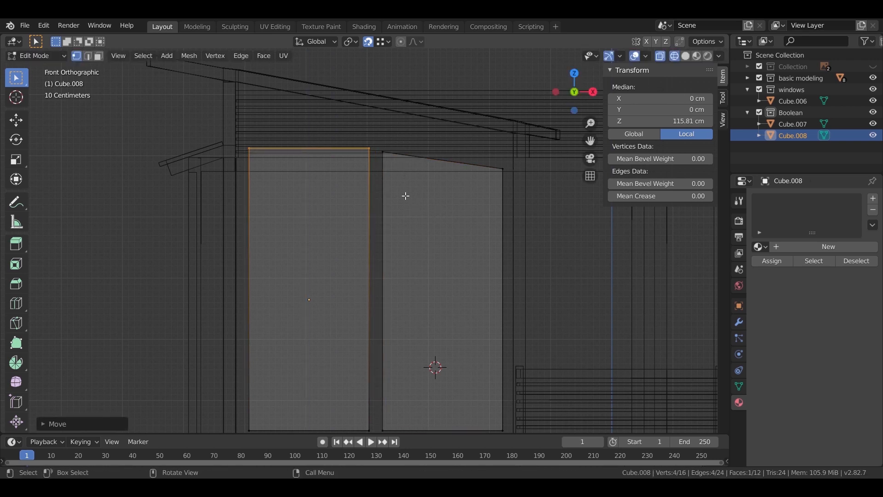
# - Raise that block's outer top corner by about 24 cm along Z to follow the roof slope
pyautogui.keyDown('shift'); pyautogui.click(370, 150); pyautogui.keyUp('shift')
pyautogui.press('g')
pyautogui.press('z')
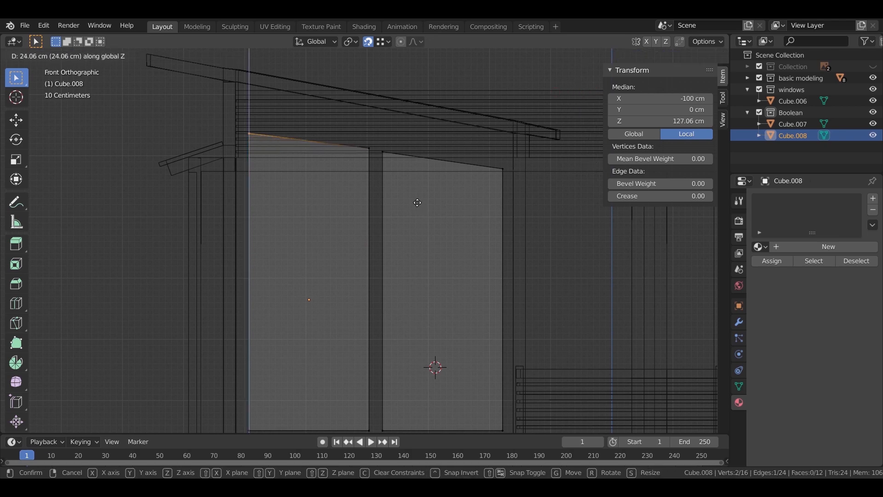
pyautogui.click(417, 203)
# - Return to solid shading in Object Mode and select the house body behind the two blocks
pyautogui.moveTo(418, 202); pyautogui.dragTo(419, 263, button='middle')
pyautogui.press('z')
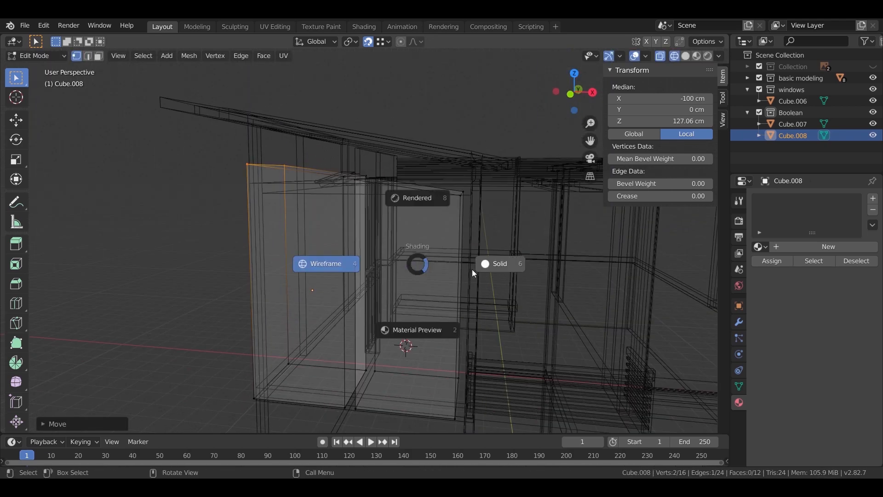
pyautogui.click(472, 269)
pyautogui.moveTo(472, 269); pyautogui.dragTo(470, 256, button='middle')
pyautogui.press('Tab')
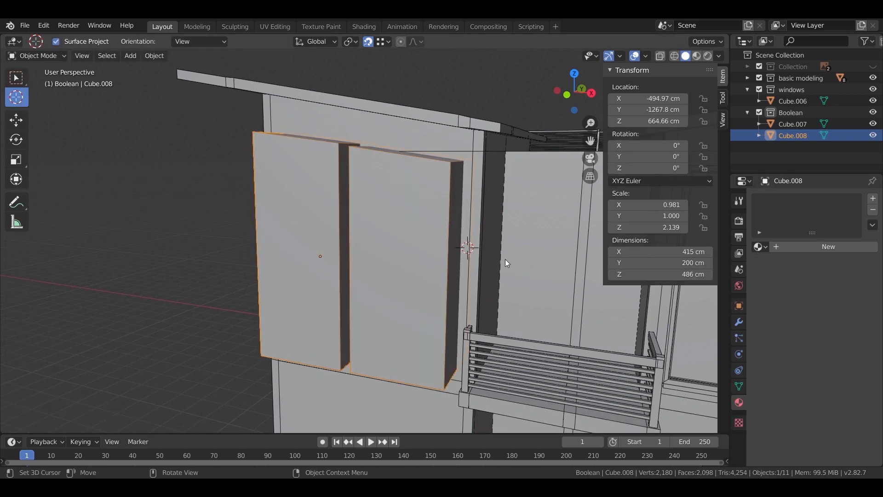
pyautogui.click(16, 78)
pyautogui.click(460, 172)
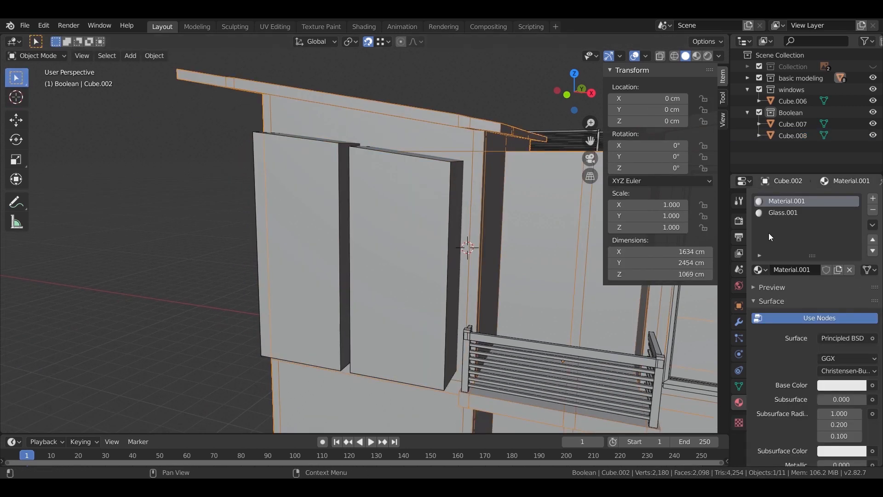
# - Add a Boolean modifier with the Difference operation to the house body, using the joined window blocks as the cutter
pyautogui.click(741, 320)
pyautogui.click(764, 200)
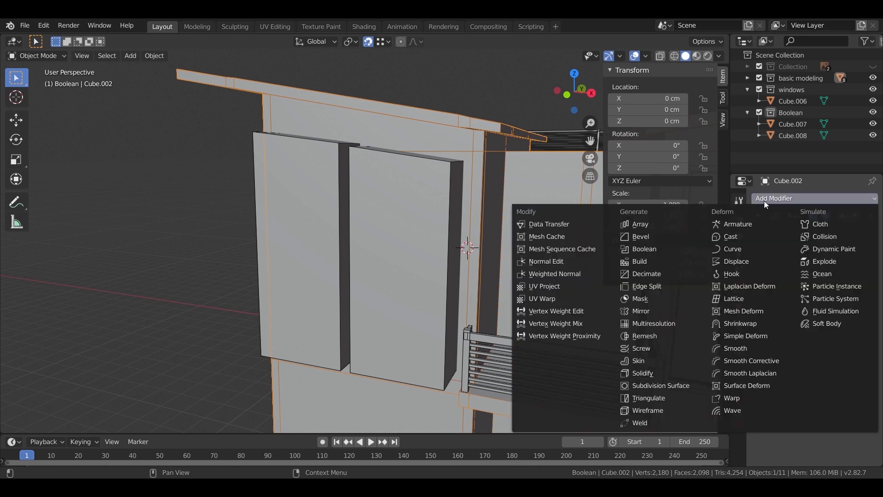
pyautogui.click(644, 249)
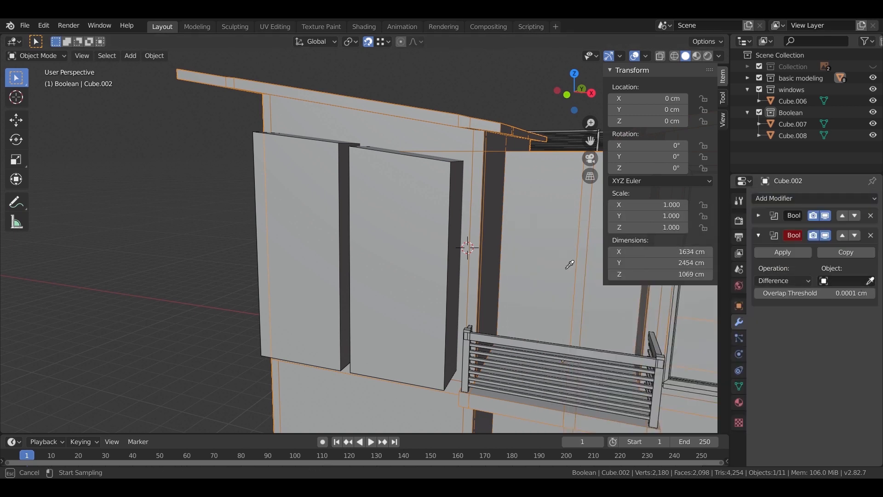
pyautogui.click(411, 228)
pyautogui.click(758, 236)
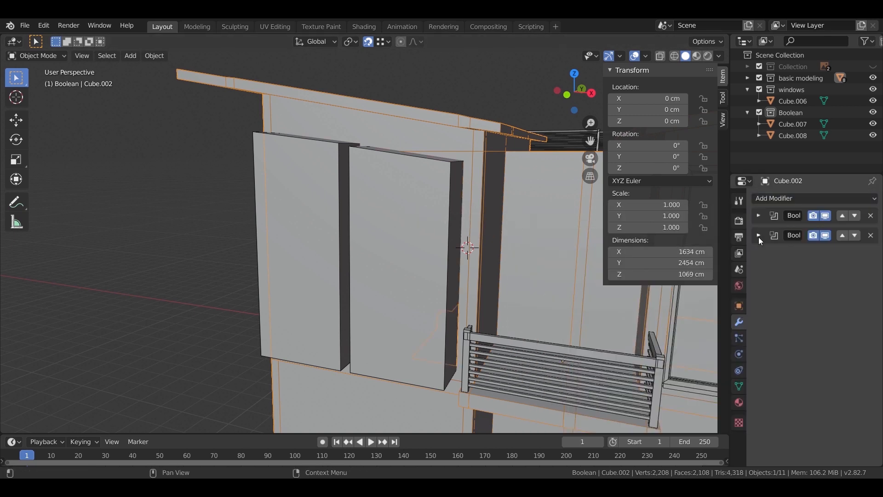
# - Set the joined window cutter's viewport display to Wire
pyautogui.click(432, 185)
pyautogui.click(739, 304)
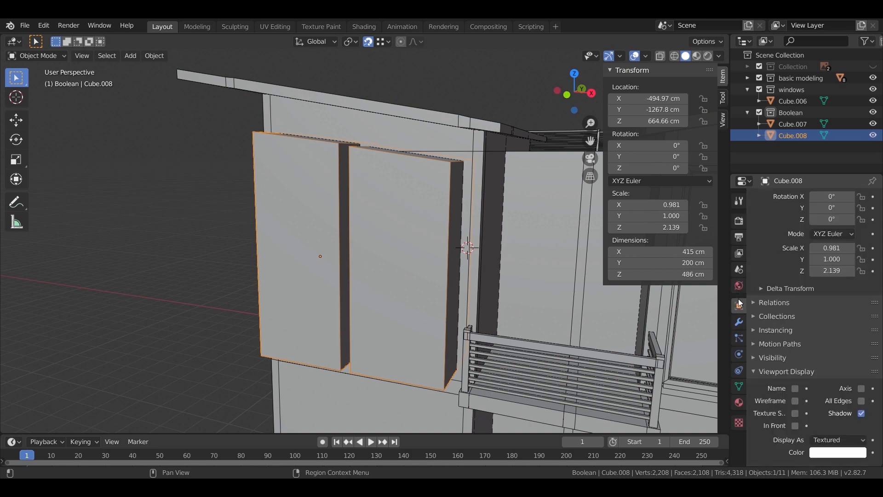
pyautogui.click(823, 438)
pyautogui.click(819, 414)
pyautogui.moveTo(391, 301)
pyautogui.mouseDown(button='middle')
pyautogui.moveTo(441, 293)
pyautogui.moveTo(391, 302)
pyautogui.moveTo(383, 299)
pyautogui.moveTo(413, 300)
pyautogui.moveTo(385, 289)
pyautogui.moveTo(436, 283)
pyautogui.mouseUp(button='middle')
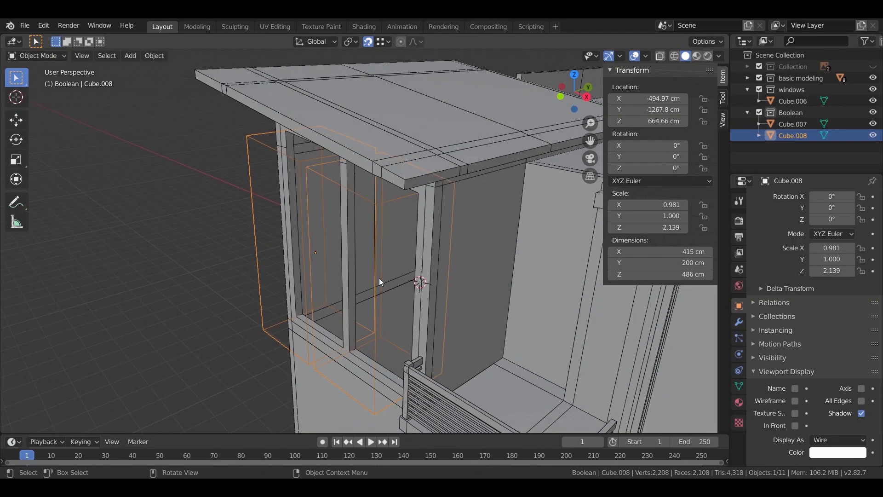
# - Scale the cutter along Y to about 103 cm deep and move it about 22 cm along Y into the wall
pyautogui.press('s')
pyautogui.press('x')
pyautogui.press('y')
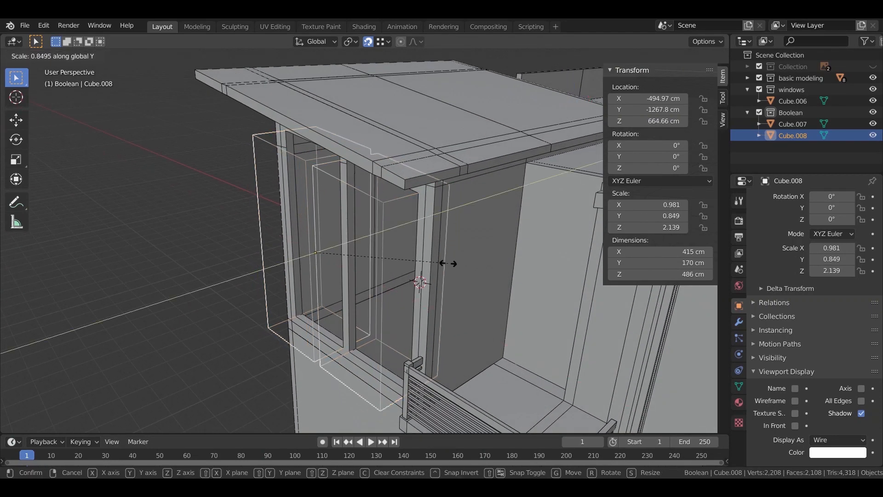
pyautogui.click(416, 267)
pyautogui.press('g')
pyautogui.press('y')
pyautogui.click(424, 265)
pyautogui.moveTo(424, 266); pyautogui.dragTo(419, 221, button='middle')
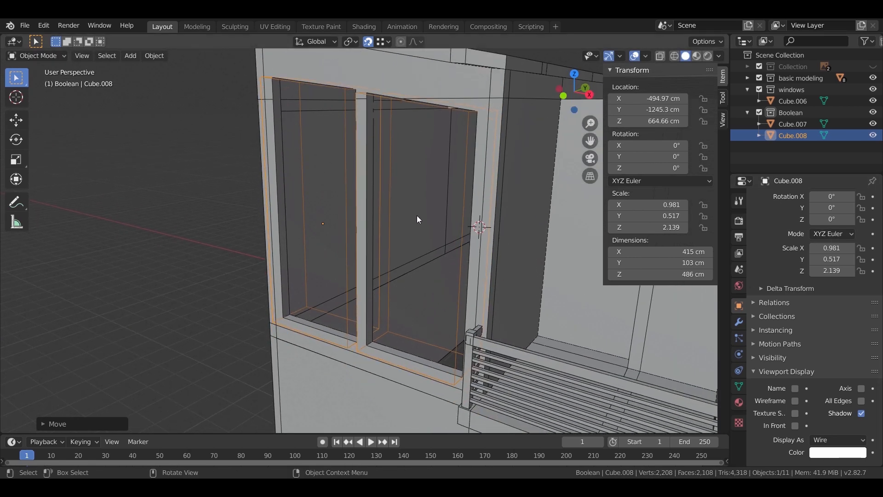
# - Duplicate the cutter in place, move the copy to the windows collection and display it as Textured
pyautogui.hotkey('shift', 'd')
pyautogui.press('Escape')
pyautogui.moveTo(792, 149); pyautogui.dragTo(788, 90)
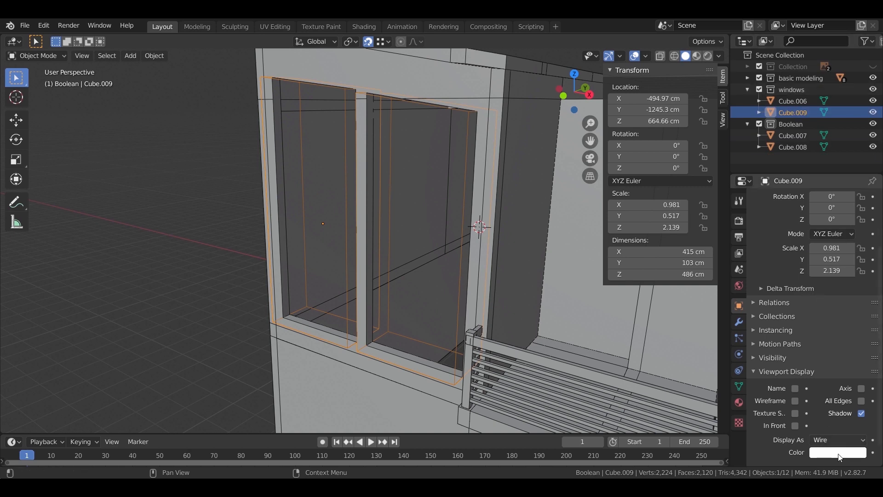
pyautogui.click(833, 441)
pyautogui.click(824, 389)
pyautogui.moveTo(474, 264); pyautogui.dragTo(421, 228, button='middle')
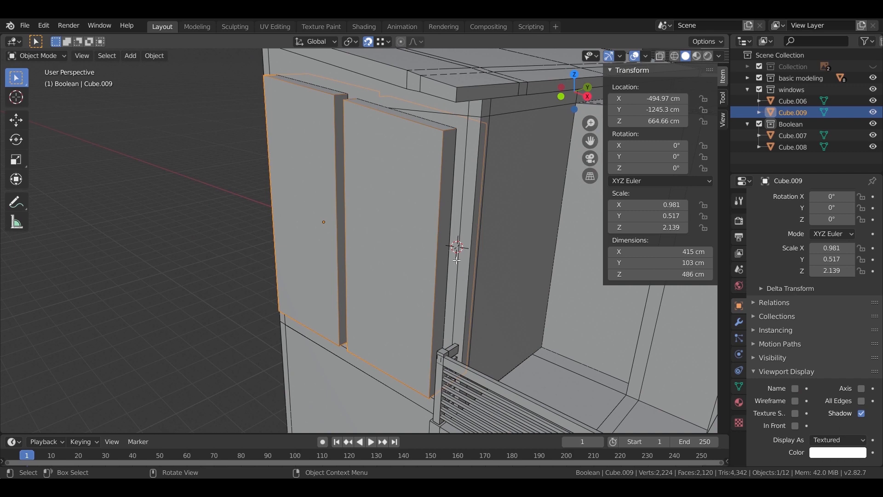
# - Delete the back and side faces of the duplicated blocks, keeping only the two outer faces as window panes
pyautogui.press('Tab')
pyautogui.press('a')
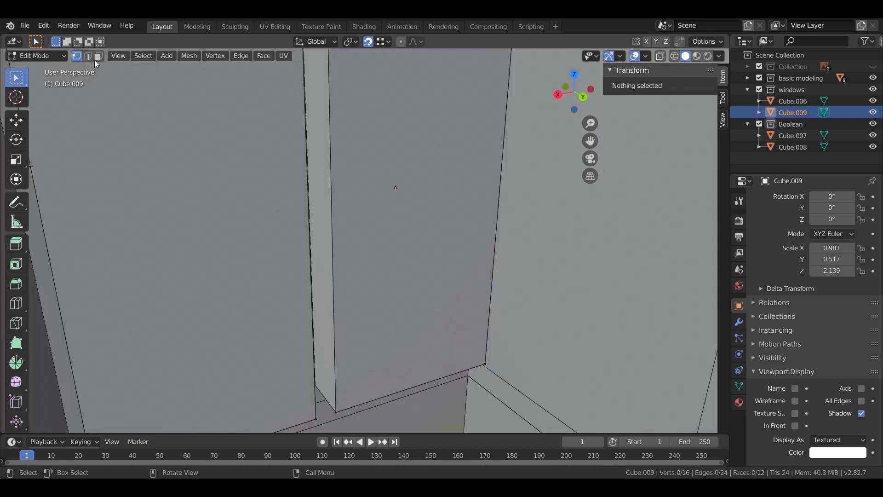
pyautogui.click(98, 56)
pyautogui.click(395, 215)
pyautogui.keyDown('shift'); pyautogui.click(229, 249); pyautogui.keyUp('shift')
pyautogui.moveTo(228, 249); pyautogui.dragTo(408, 280, button='middle')
pyautogui.press('ctrl+KP_Add')
pyautogui.press('x')
pyautogui.click(438, 251)
# - Move the two window panes about 29 cm along Y so they sit inside the wall openings
pyautogui.press('Tab')
pyautogui.press('g')
pyautogui.press('y')
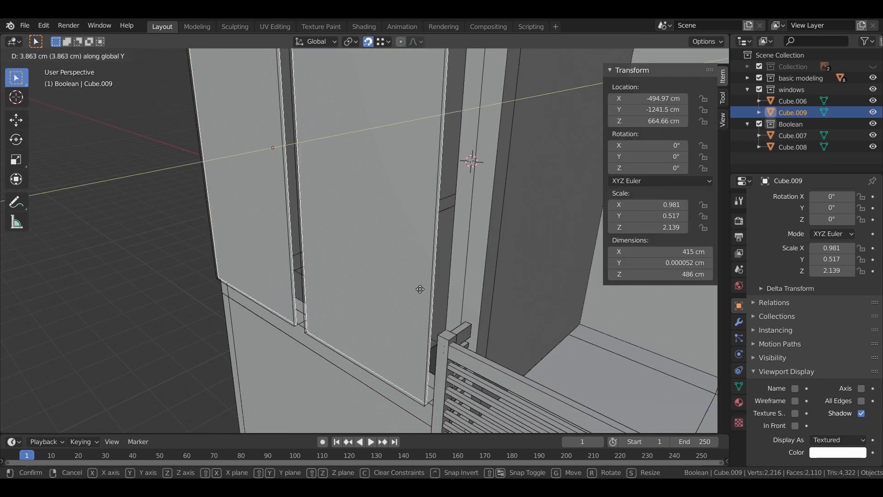
pyautogui.click(330, 323)
pyautogui.moveTo(330, 323); pyautogui.dragTo(409, 295, button='middle')
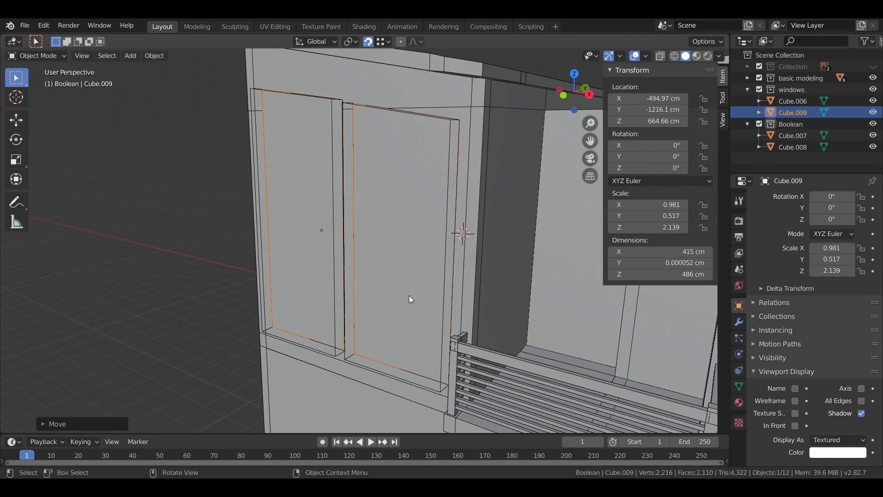
# - Apply the location and scale of the window panes, and reopen the mesh for editing
pyautogui.press('Tab')
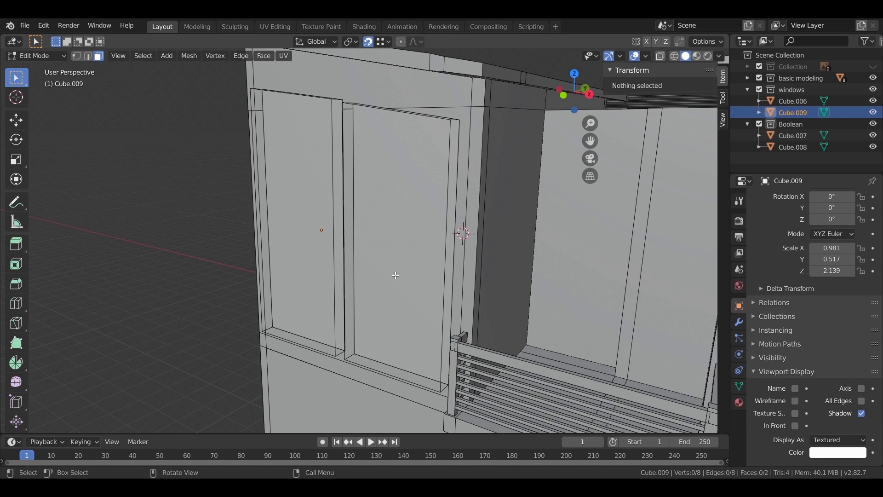
pyautogui.press('Tab')
pyautogui.hotkey('ctrl', 'a')
pyautogui.click(396, 275)
pyautogui.press('Tab')
pyautogui.moveTo(396, 279); pyautogui.dragTo(460, 230, button='middle')
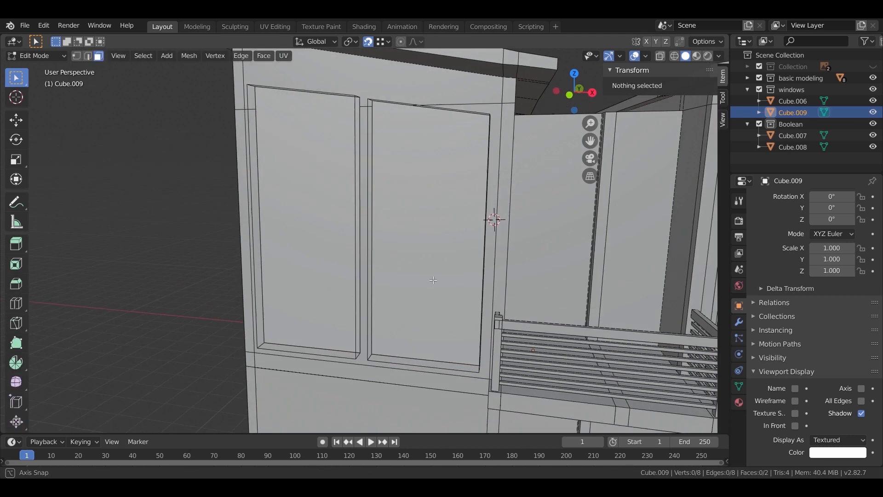
pyautogui.scroll(2, 471, 226)
pyautogui.press('Tab')
pyautogui.press('Tab')
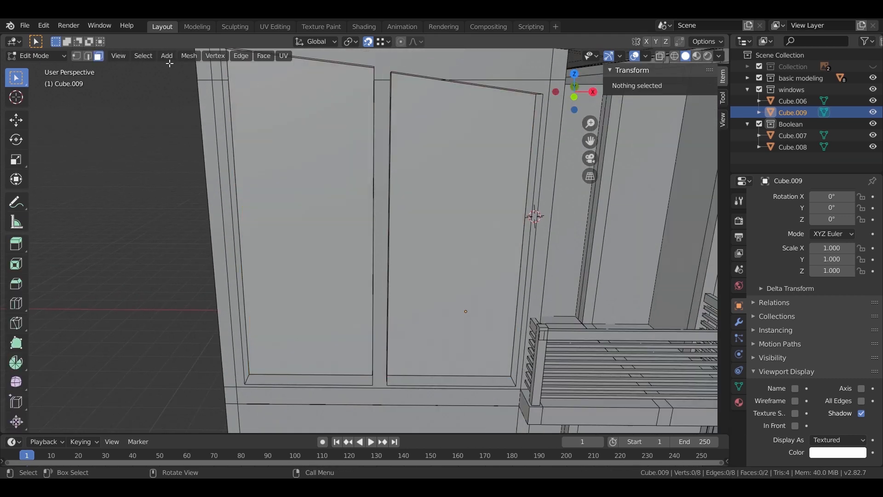
# - Inset both window pane faces to form the outer frame and extrude the inner faces 5 cm inward
pyautogui.click(446, 156)
pyautogui.keyDown('shift'); pyautogui.click(304, 207); pyautogui.keyUp('shift')
pyautogui.press('i')
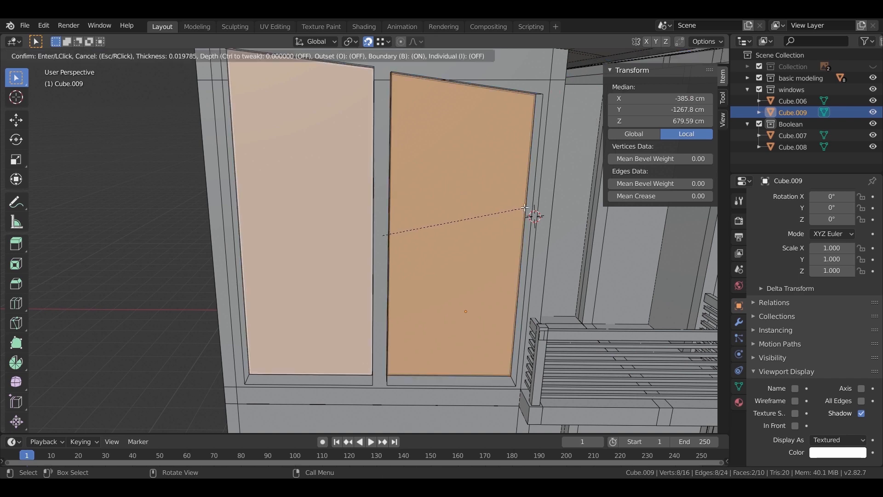
pyautogui.click(527, 214)
pyautogui.scroll(6, 528, 223)
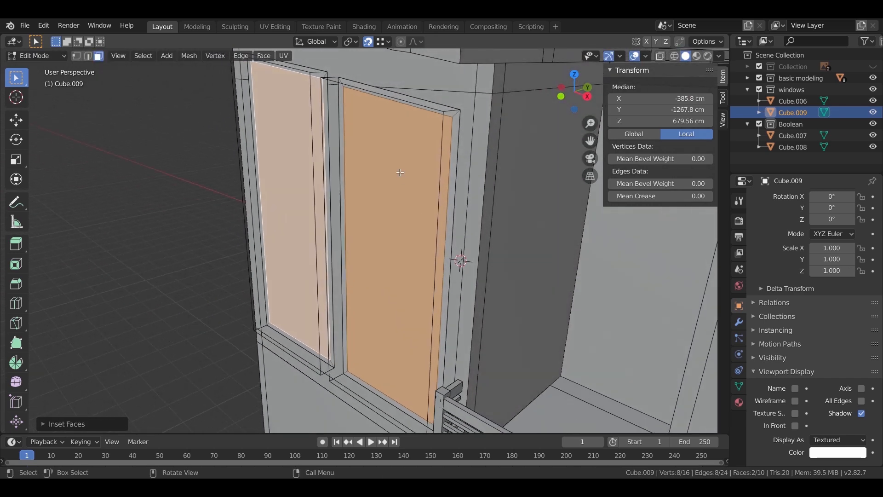
pyautogui.write('e5')
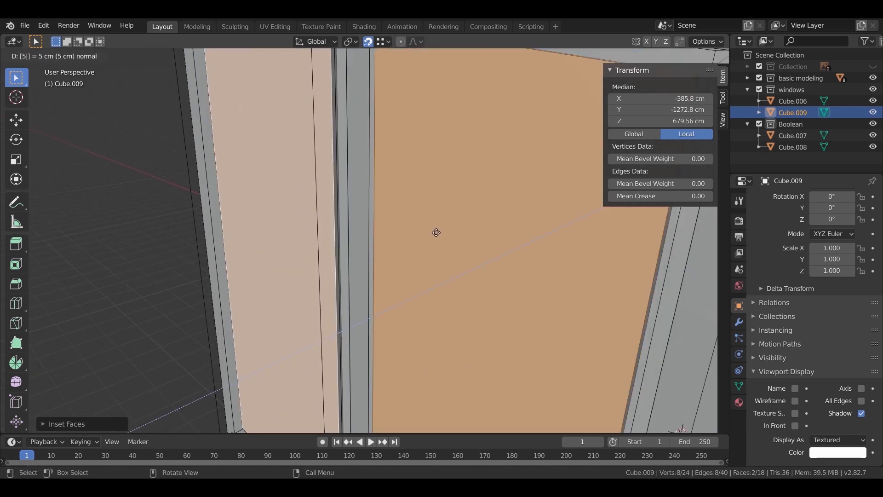
pyautogui.press('Return')
# - Inset the two recessed pane faces by 2 cm and extrude them 2 cm inward
pyautogui.write('i')
pyautogui.write('2')
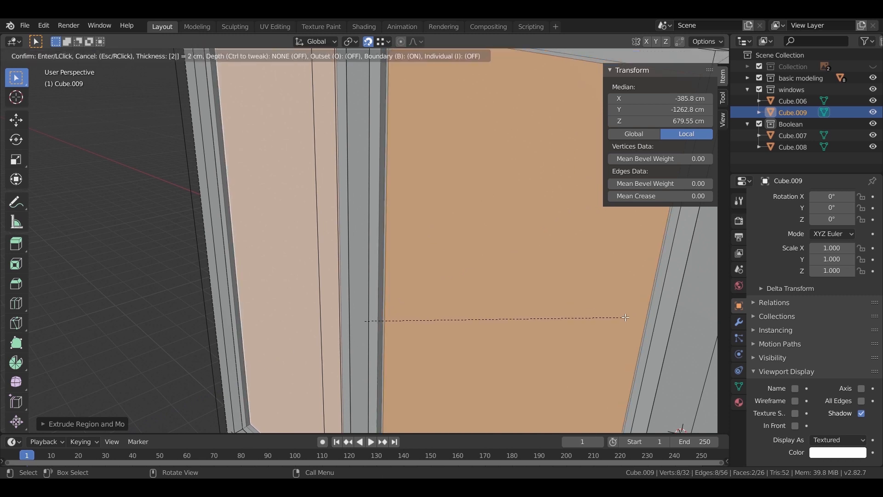
pyautogui.press('Return')
pyautogui.write('e2')
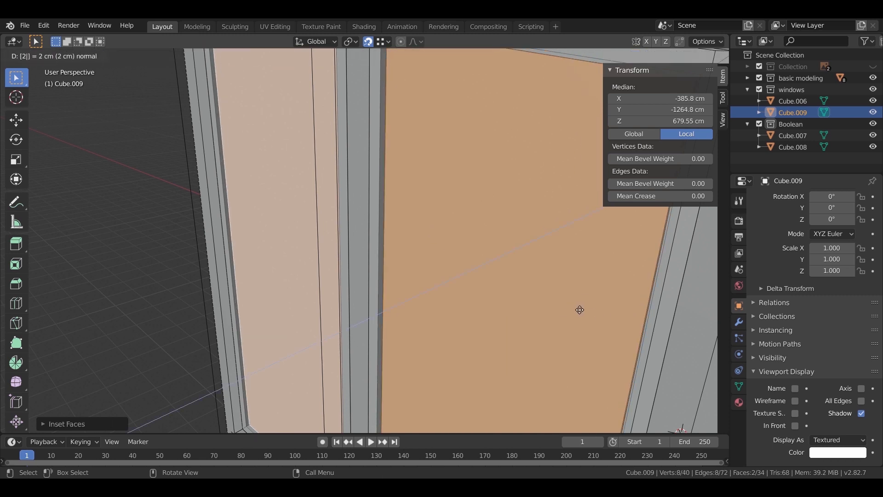
pyautogui.press('Return')
# - Inset the innermost pane faces once more
pyautogui.press('i')
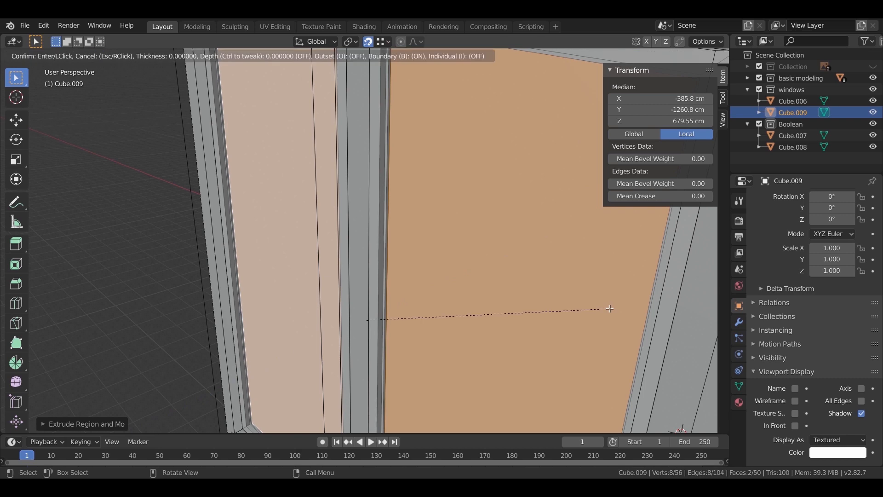
pyautogui.press('Return')
pyautogui.keyDown('shift'); pyautogui.moveTo(610, 308); pyautogui.dragTo(520, 312, button='middle'); pyautogui.keyUp('shift')
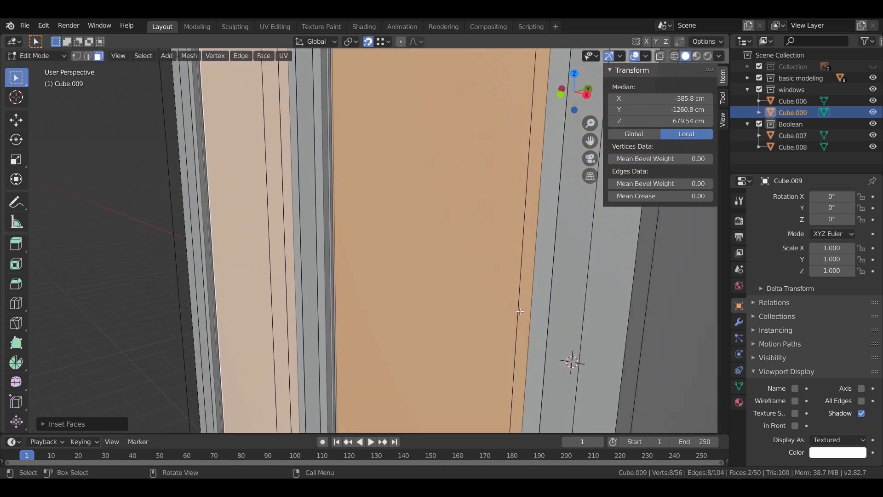
# - Give the new window object the existing metal frame material
pyautogui.click(739, 403)
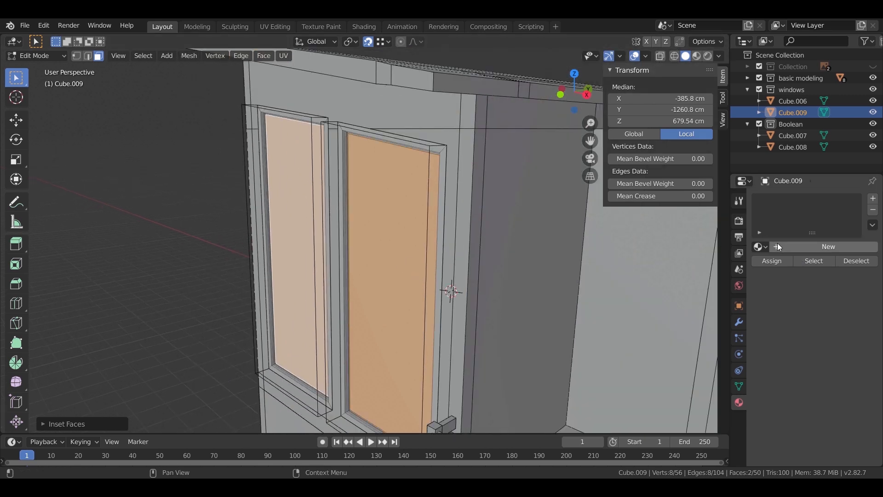
pyautogui.click(781, 244)
pyautogui.click(761, 247)
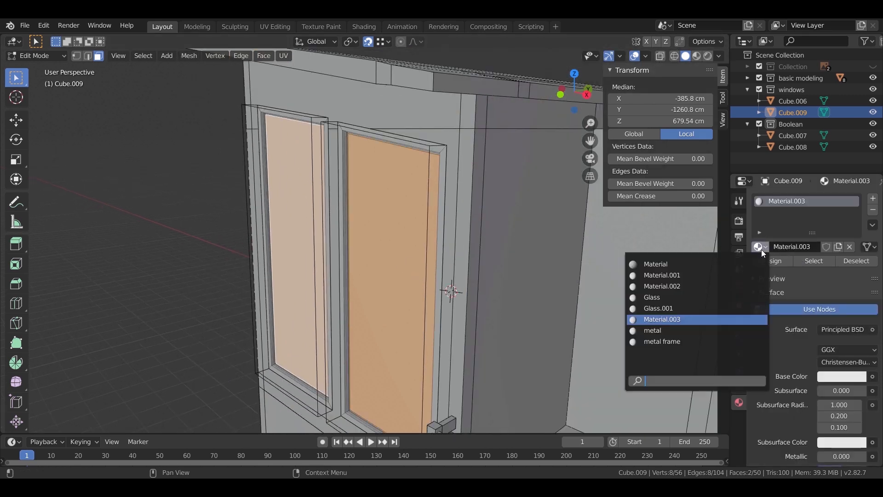
pyautogui.click(662, 341)
pyautogui.scroll(3, 469, 227)
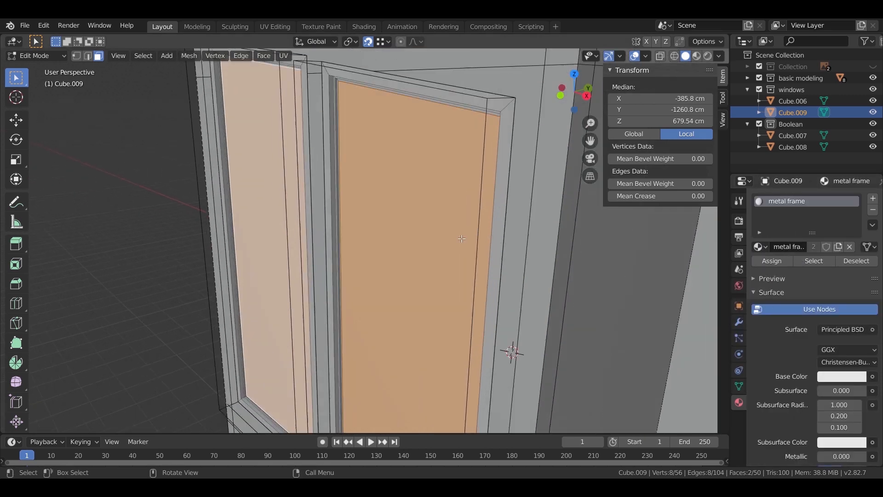
# - Add a second material slot with the existing Glass material and assign it to the two selected pane faces
pyautogui.press('Tab')
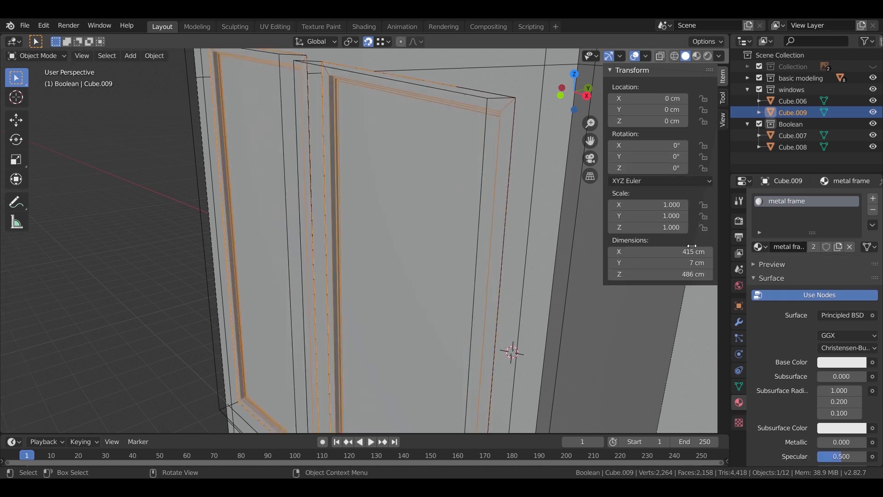
pyautogui.click(873, 198)
pyautogui.press('Tab')
pyautogui.click(797, 268)
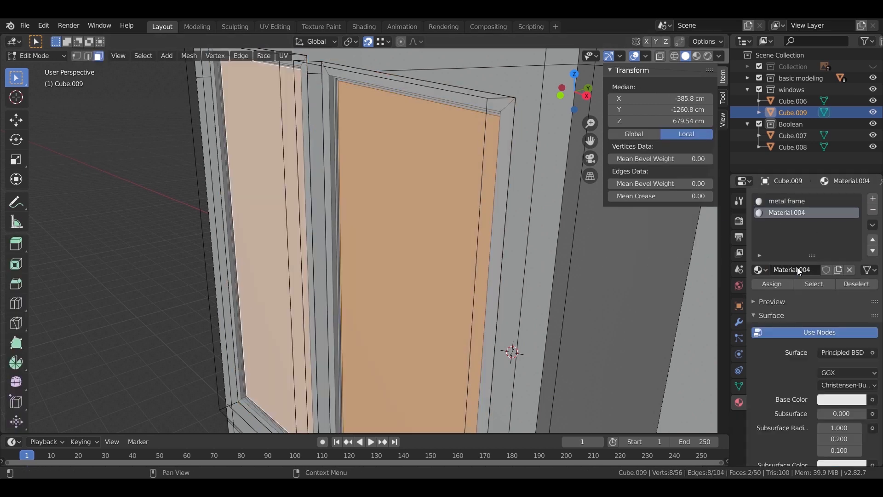
pyautogui.click(759, 269)
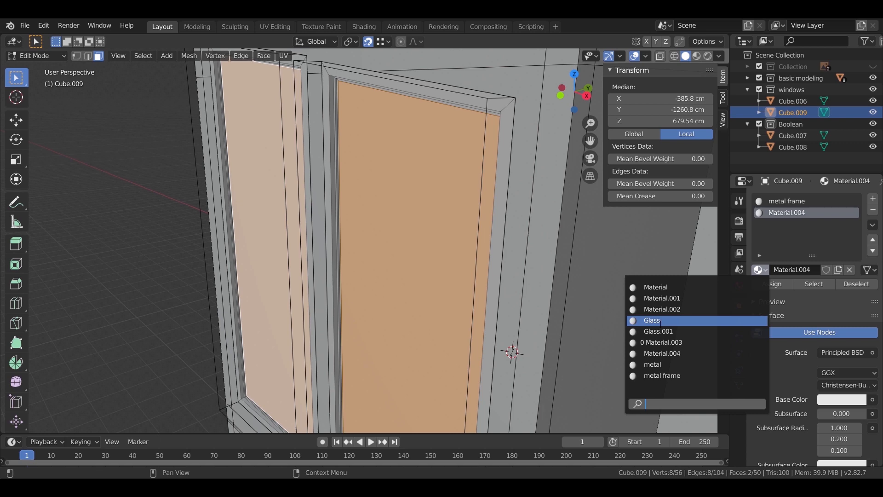
pyautogui.click(661, 322)
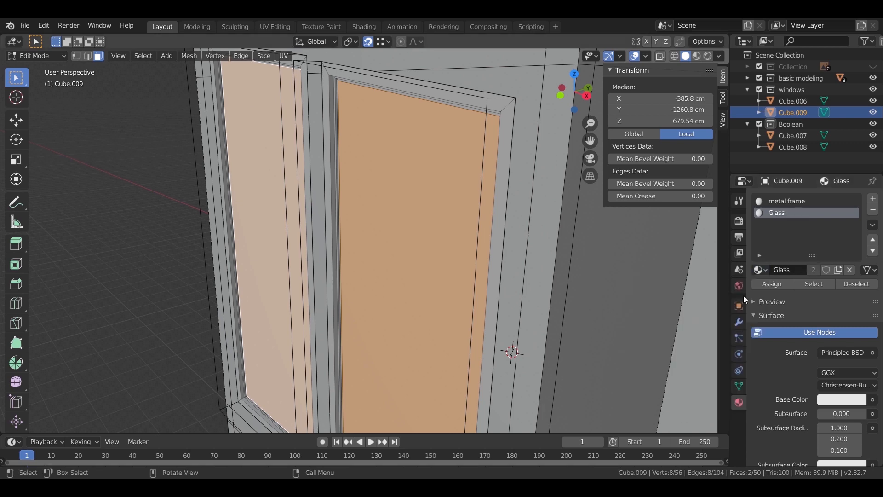
pyautogui.click(772, 284)
pyautogui.press('Tab')
pyautogui.scroll(-5, 324, 217)
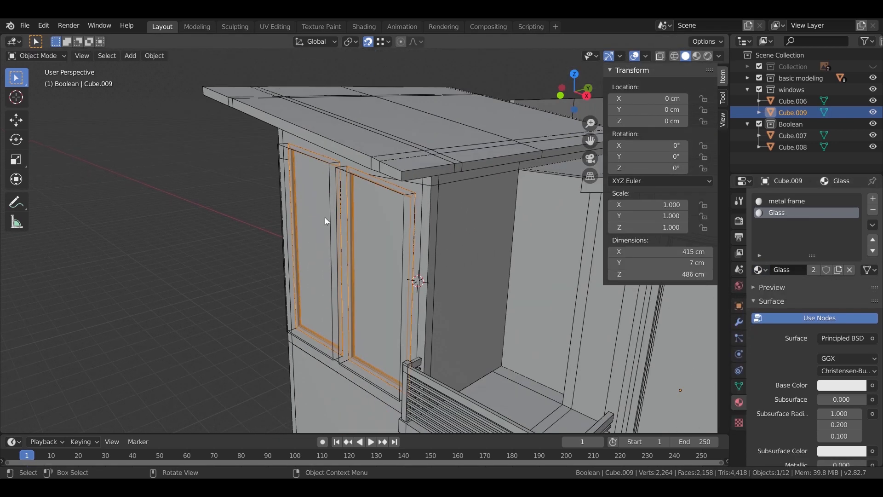
# - Inspect the finished window beside the balcony and the new window, comparing their material slots
pyautogui.keyDown('shift'); pyautogui.moveTo(325, 217); pyautogui.dragTo(237, 171, button='middle'); pyautogui.keyUp('shift')
pyautogui.scroll(1, 237, 171)
pyautogui.scroll(-1, 407, 204)
pyautogui.click(408, 204)
pyautogui.click(474, 225)
pyautogui.click(473, 226)
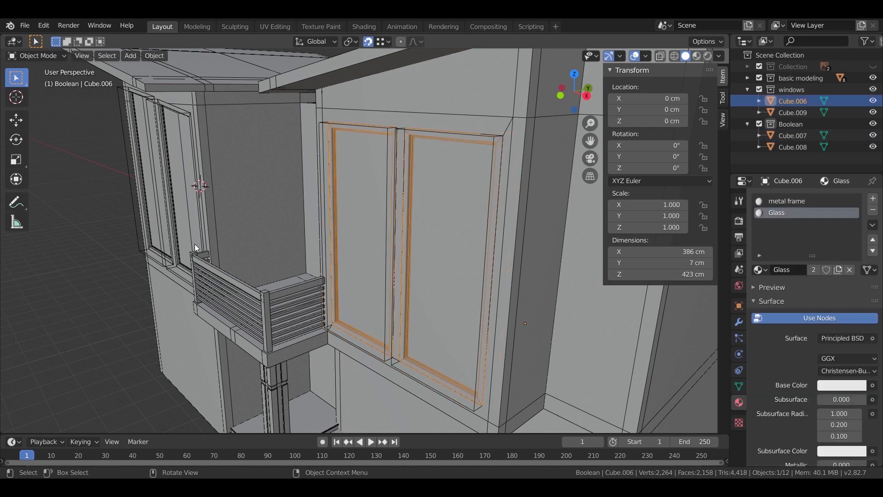
pyautogui.moveTo(194, 244); pyautogui.dragTo(281, 217, button='middle')
pyautogui.click(280, 216)
pyautogui.moveTo(189, 276); pyautogui.dragTo(506, 252, button='middle')
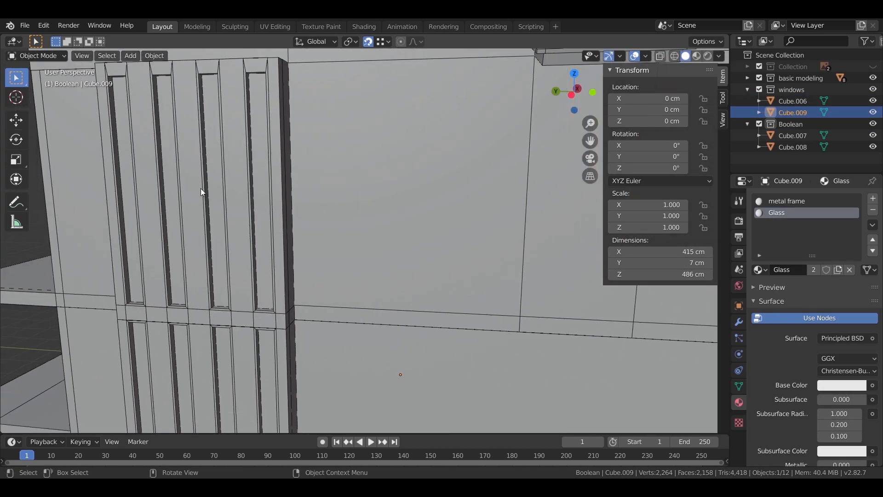
# - Replace the Glass.001 material in the house body's second slot with the shared Glass material
pyautogui.click(214, 186)
pyautogui.click(790, 211)
pyautogui.click(761, 269)
pyautogui.click(667, 320)
pyautogui.scroll(-5, 358, 254)
pyautogui.moveTo(373, 303); pyautogui.dragTo(394, 225, button='middle')
# - Add a vertical loop cut near the ground-floor front wall's outer corner and move it -50 cm along X
pyautogui.scroll(3, 419, 239)
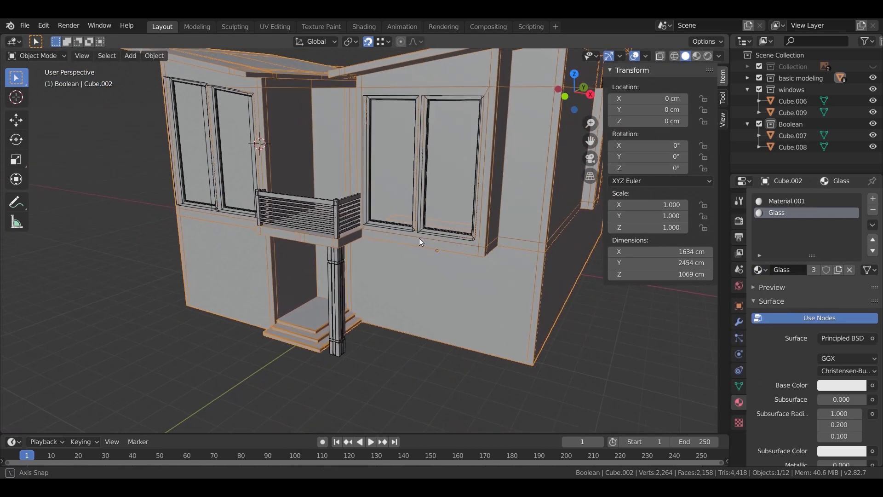
pyautogui.scroll(3, 484, 270)
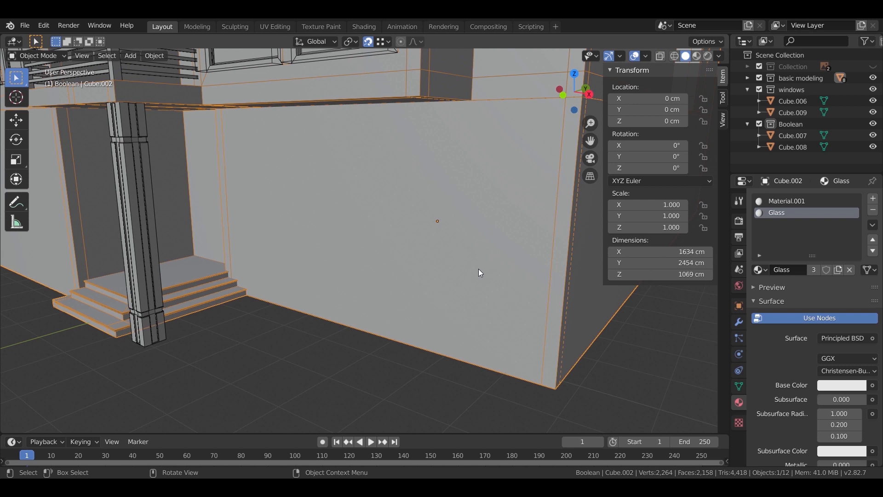
pyautogui.moveTo(479, 275); pyautogui.dragTo(476, 278, button='middle')
pyautogui.press('Tab')
pyautogui.keyDown('shift'); pyautogui.moveTo(506, 326); pyautogui.dragTo(489, 292, button='middle'); pyautogui.keyUp('shift')
pyautogui.click(511, 326)
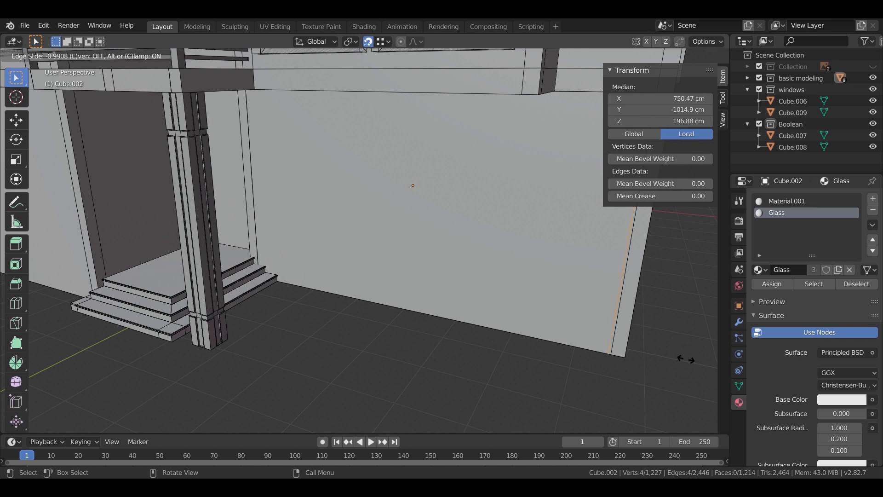
pyautogui.click(653, 339)
pyautogui.press('g')
pyautogui.press('x')
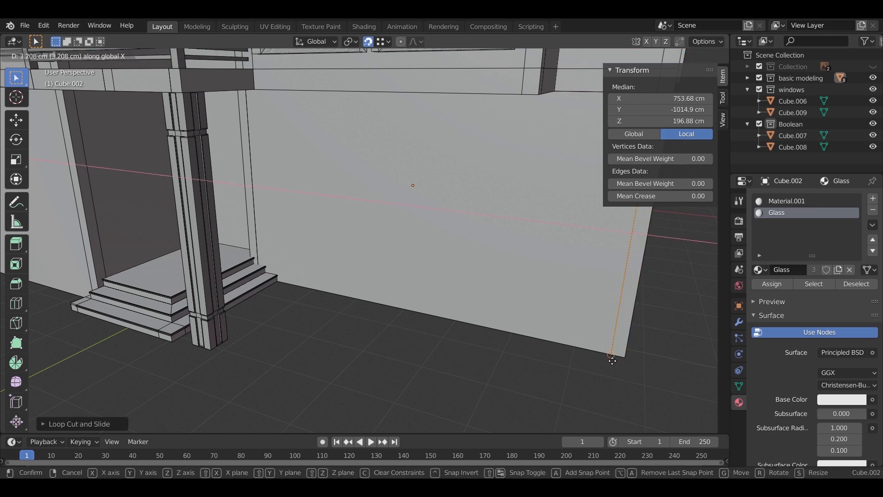
pyautogui.press('x')
pyautogui.press('5')
pyautogui.press('Return')
pyautogui.scroll(-5, 568, 361)
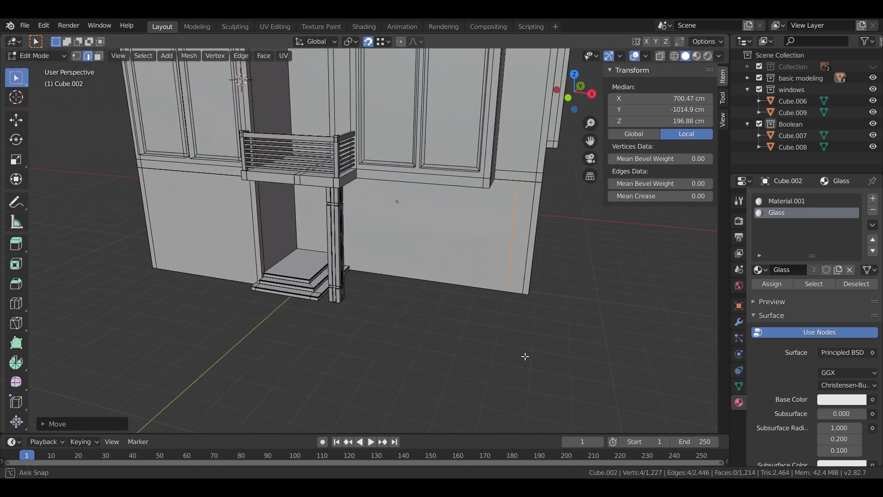
# - Try to add a second vertical loop cut near the entrance column and shift it along X
pyautogui.scroll(5, 396, 305)
pyautogui.hotkey('ctrl', 'r')
pyautogui.click(450, 298)
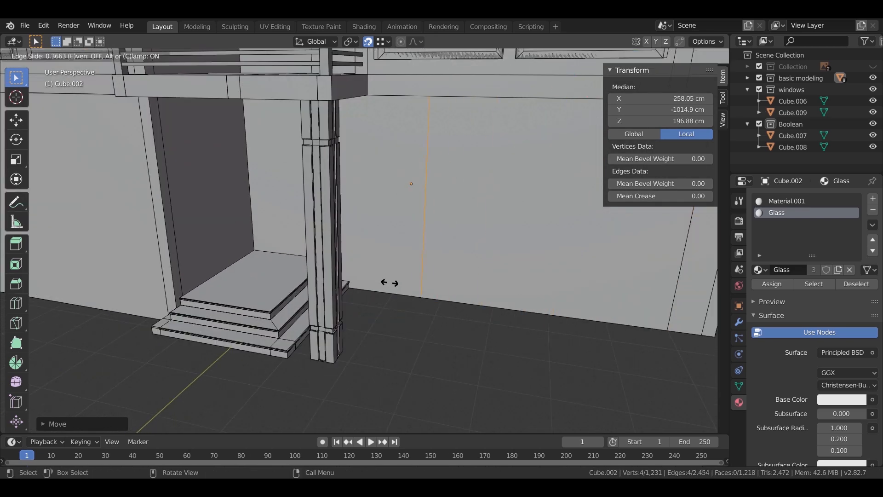
pyautogui.click(348, 360)
pyautogui.press('g')
pyautogui.press('x')
pyautogui.press('Return')
pyautogui.moveTo(390, 325); pyautogui.dragTo(465, 324, button='middle')
pyautogui.press('g')
pyautogui.press('x')
pyautogui.press('Return')
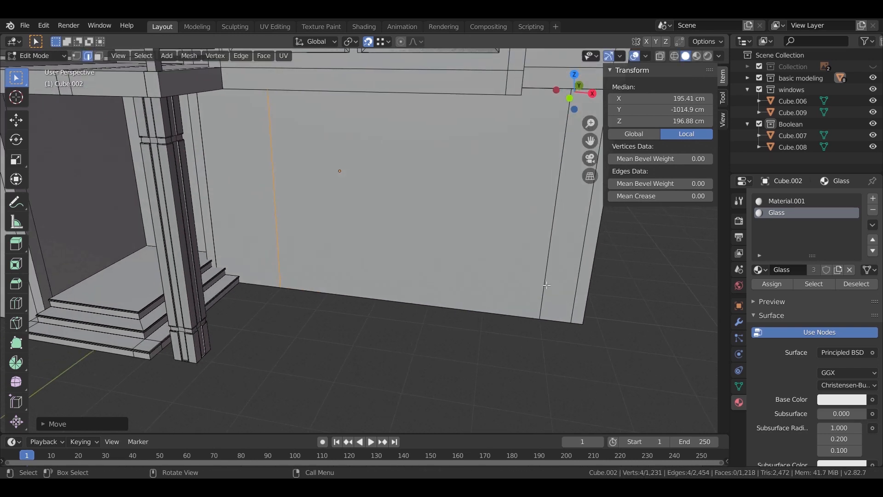
pyautogui.hotkey('ctrl', 'z')
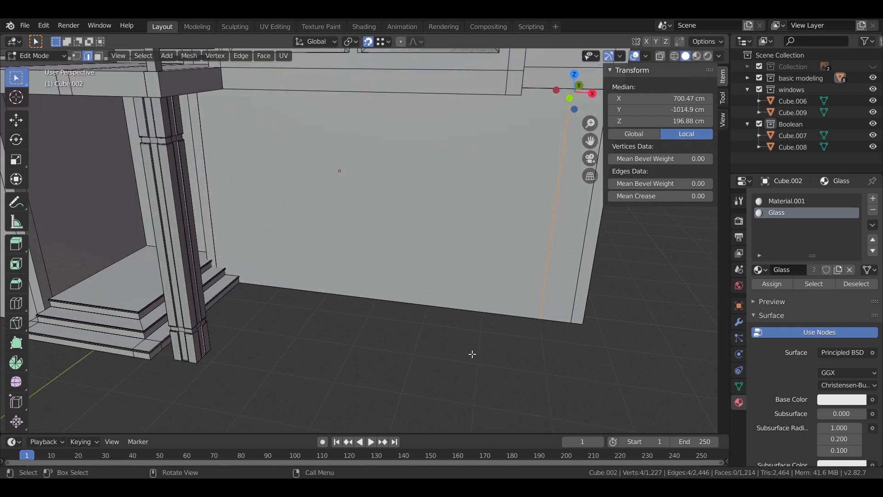
# - Move the vertical cut near the wall's outer corner along X to about 734 cm
pyautogui.press('g')
pyautogui.press('x')
pyautogui.click(493, 354)
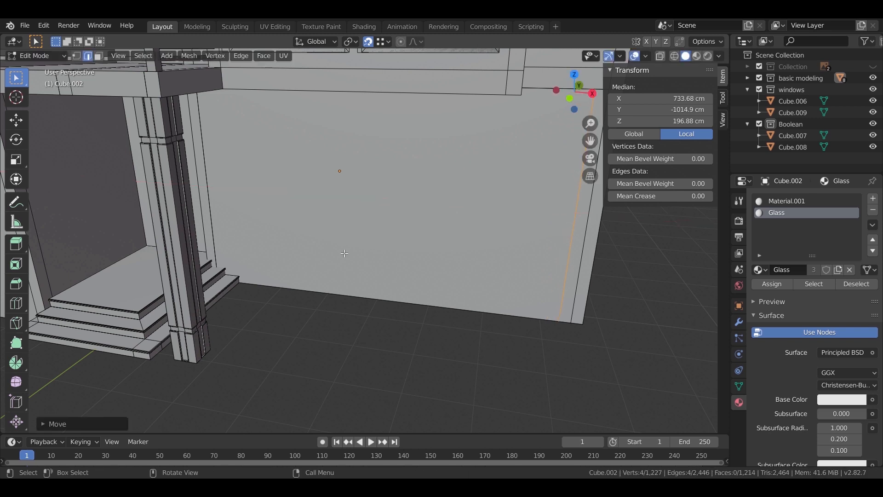
# - Add a vertical loop cut across the ground-floor wall and move it along X beside the entrance, at about 178 cm
pyautogui.hotkey('ctrl', 'r')
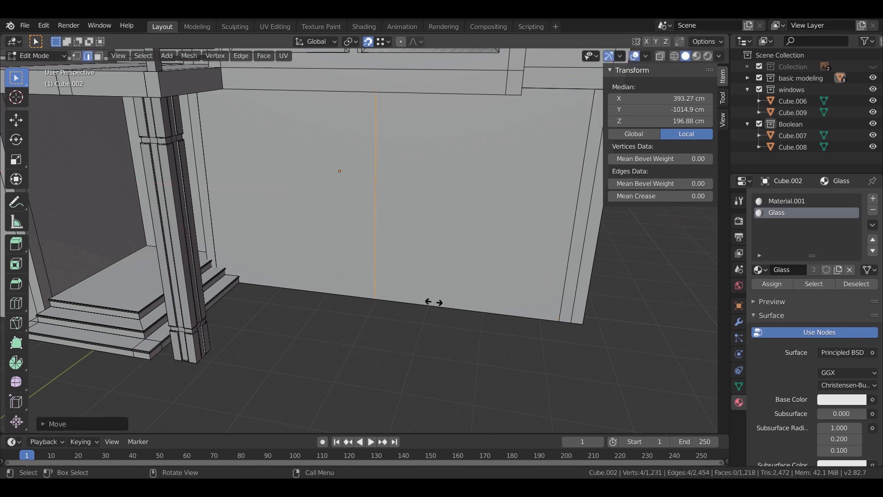
pyautogui.click(414, 297)
pyautogui.rightClick(204, 349)
pyautogui.press('g')
pyautogui.press('x')
pyautogui.click(213, 346)
pyautogui.moveTo(282, 339); pyautogui.dragTo(398, 321, button='middle')
pyautogui.scroll(-1, 397, 321)
pyautogui.moveTo(453, 309)
pyautogui.mouseDown(button='middle')
pyautogui.moveTo(426, 320)
pyautogui.moveTo(203, 279)
pyautogui.moveTo(367, 283)
pyautogui.moveTo(332, 284)
pyautogui.mouseUp(button='middle')
pyautogui.press('z')
pyautogui.click(276, 288)
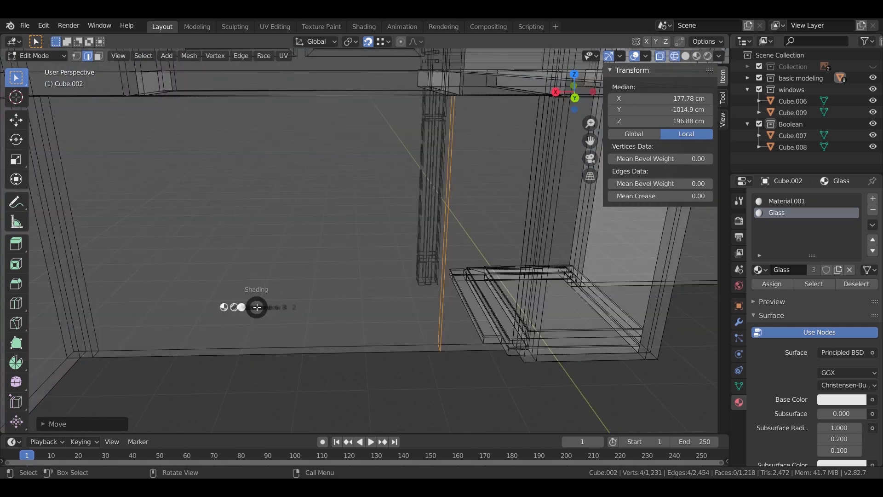
pyautogui.hotkey('shift', 'z')
# - Add a horizontal loop cut at the top edge of the inner ground-floor wall and move it -100 cm along Z
pyautogui.click(98, 56)
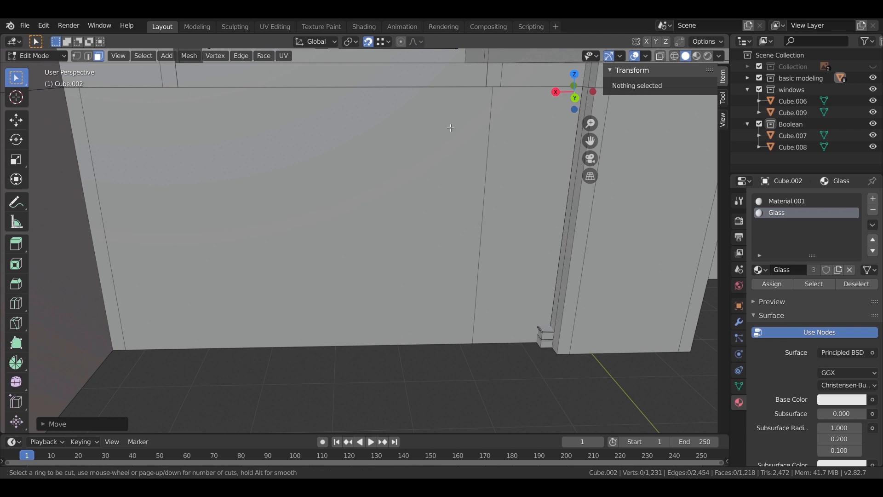
pyautogui.click(497, 130)
pyautogui.click(502, 87)
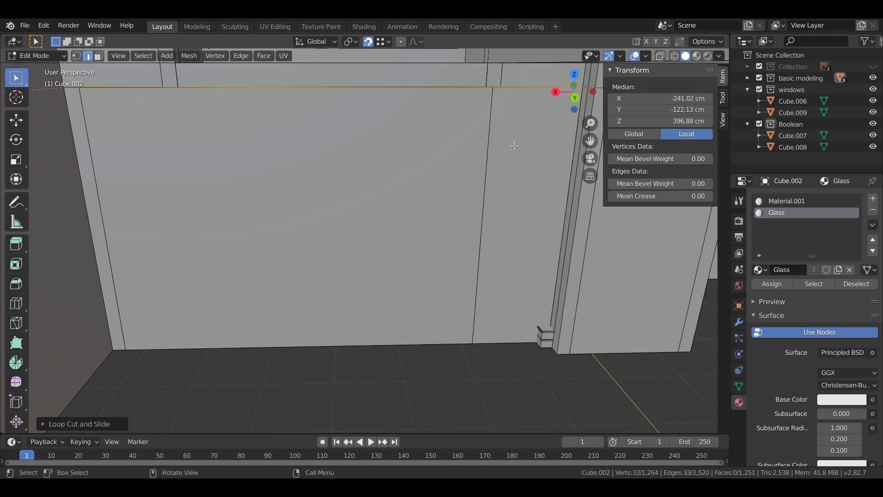
pyautogui.press('g')
pyautogui.press('z')
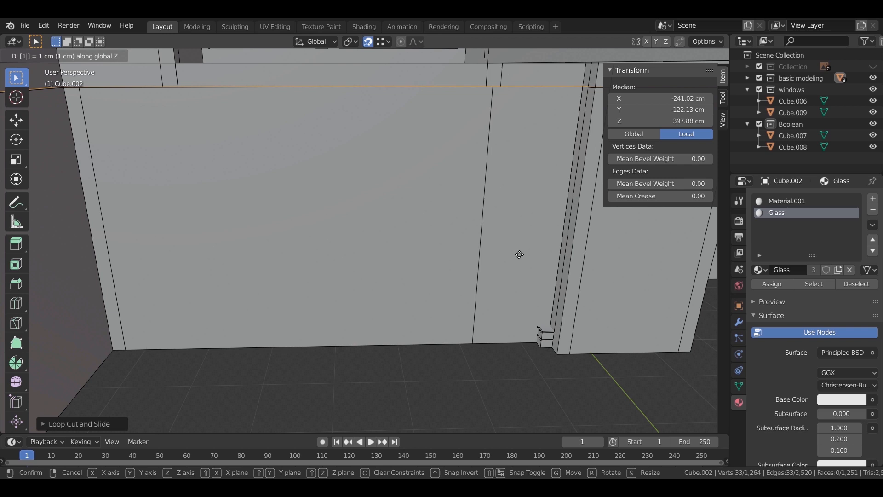
pyautogui.write('00-')
pyautogui.press('Return')
# - Add a horizontal loop cut around the outer ground-floor wall and move it along Z to the inner cut's height
pyautogui.scroll(-3, 520, 255)
pyautogui.moveTo(520, 254); pyautogui.dragTo(442, 272, button='middle')
pyautogui.hotkey('ctrl', 'r')
pyautogui.click(491, 237)
pyautogui.click(492, 239)
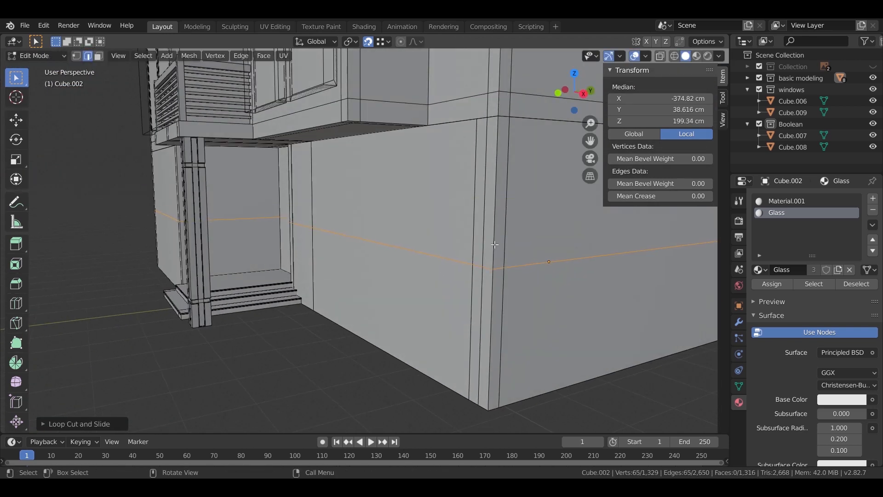
pyautogui.press('g')
pyautogui.press('z')
pyautogui.press('Return')
pyautogui.moveTo(454, 207)
pyautogui.mouseDown(button='middle')
pyautogui.moveTo(435, 230)
pyautogui.moveTo(467, 232)
pyautogui.mouseUp(button='middle')
pyautogui.press('z')
pyautogui.click(368, 214)
pyautogui.press('z')
pyautogui.click(503, 236)
# - Select the large outer and inner wall faces below the horizontal cut and bridge them into an opening
pyautogui.moveTo(313, 136); pyautogui.dragTo(328, 133, button='middle')
pyautogui.press('3')
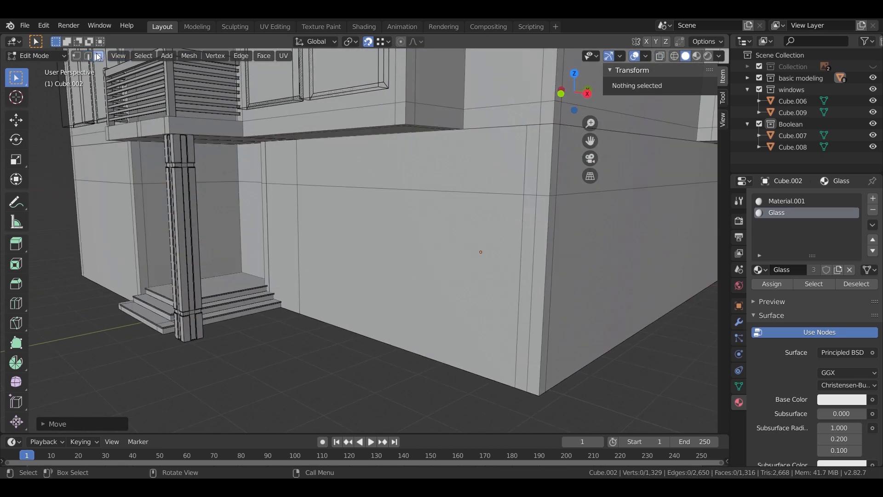
pyautogui.click(428, 276)
pyautogui.moveTo(428, 276); pyautogui.dragTo(256, 262, button='middle')
pyautogui.keyDown('shift'); pyautogui.click(276, 258); pyautogui.keyUp('shift')
pyautogui.moveTo(322, 252); pyautogui.dragTo(443, 241, button='middle')
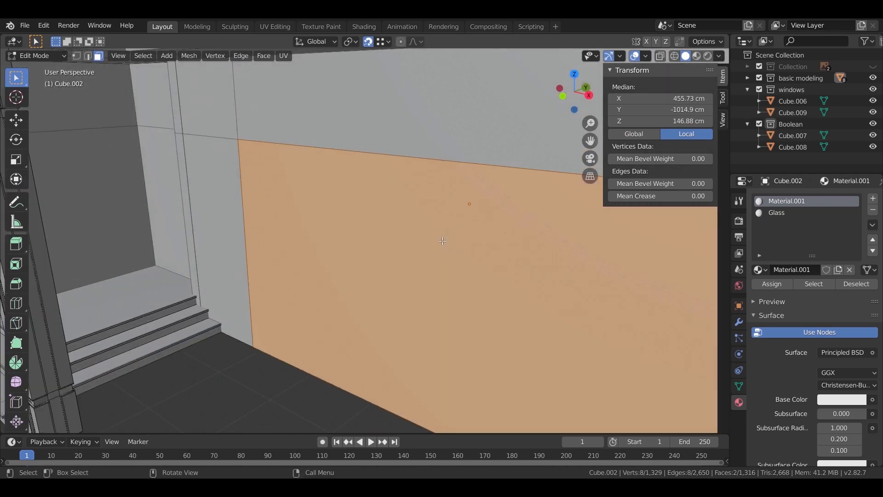
pyautogui.rightClick(442, 242)
pyautogui.click(429, 290)
pyautogui.scroll(-4, 429, 288)
pyautogui.keyDown('shift'); pyautogui.moveTo(424, 292); pyautogui.dragTo(361, 244, button='middle'); pyautogui.keyUp('shift')
pyautogui.moveTo(317, 262); pyautogui.dragTo(288, 270, button='middle')
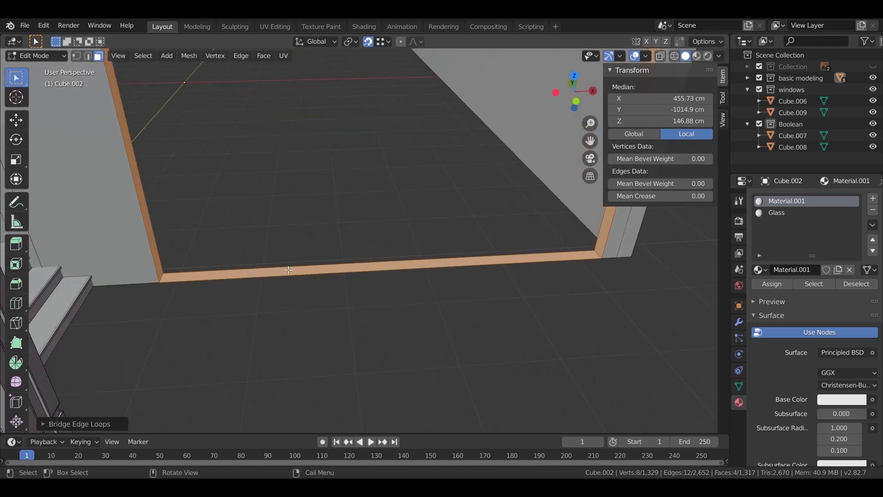
# - Delete the narrow face along the bottom of the new wall opening
pyautogui.click(405, 254)
pyautogui.click(393, 265)
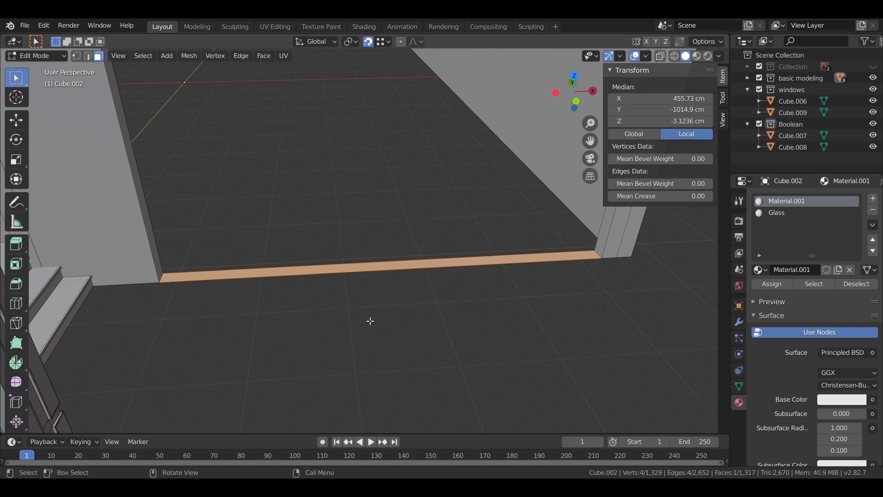
pyautogui.press('x')
pyautogui.click(378, 289)
pyautogui.moveTo(421, 301); pyautogui.dragTo(361, 270, button='middle')
# - Place the 3D cursor at the opening's lower corner on the entrance side and add a cube there
pyautogui.click(87, 56)
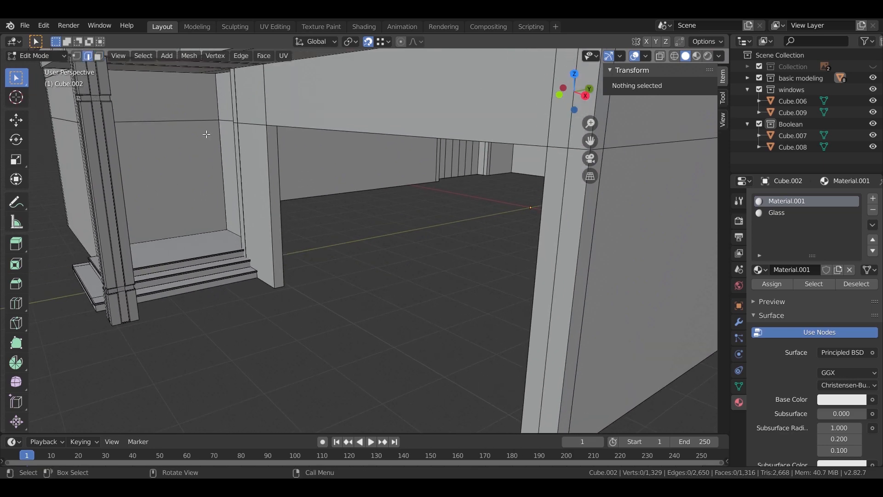
pyautogui.click(270, 175)
pyautogui.moveTo(301, 252); pyautogui.dragTo(193, 249, button='middle')
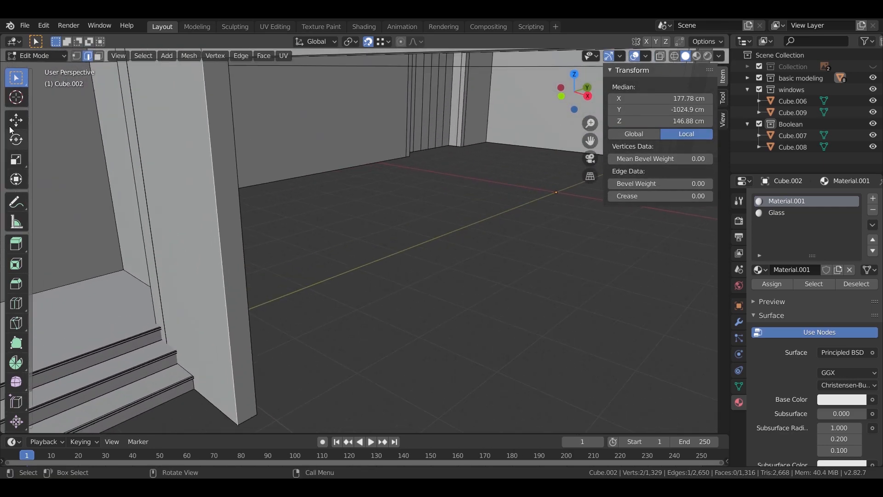
pyautogui.press('Tab')
pyautogui.click(20, 101)
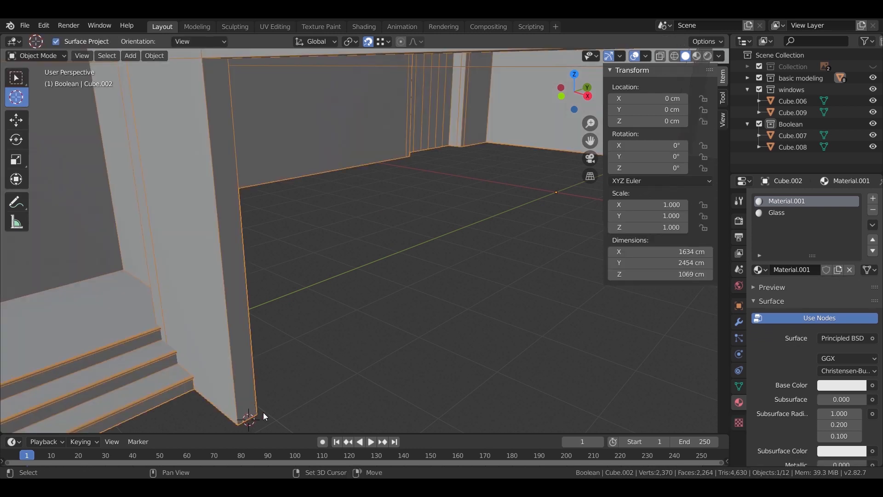
pyautogui.hotkey('shift', 'a')
pyautogui.moveTo(244, 257)
pyautogui.click(308, 267)
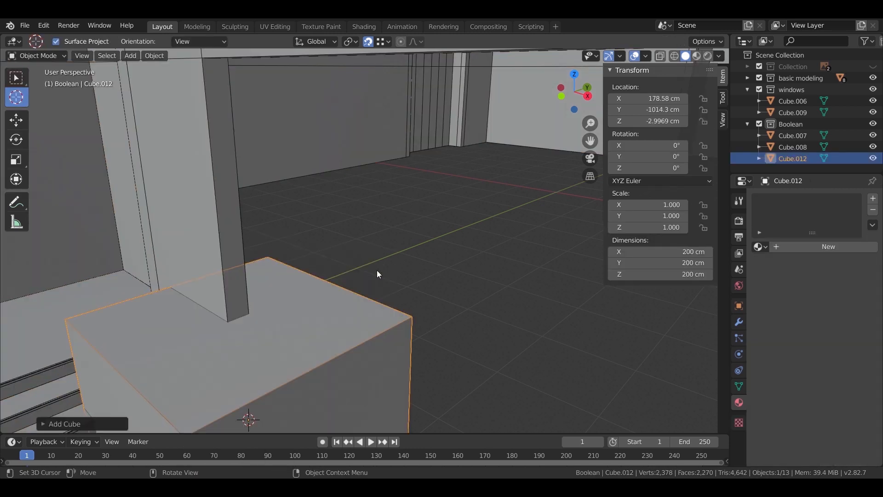
# - Flatten the new cube into a panel with a Y dimension of 6 cm and a Z dimension of 300 cm
pyautogui.press('s')
pyautogui.press('y')
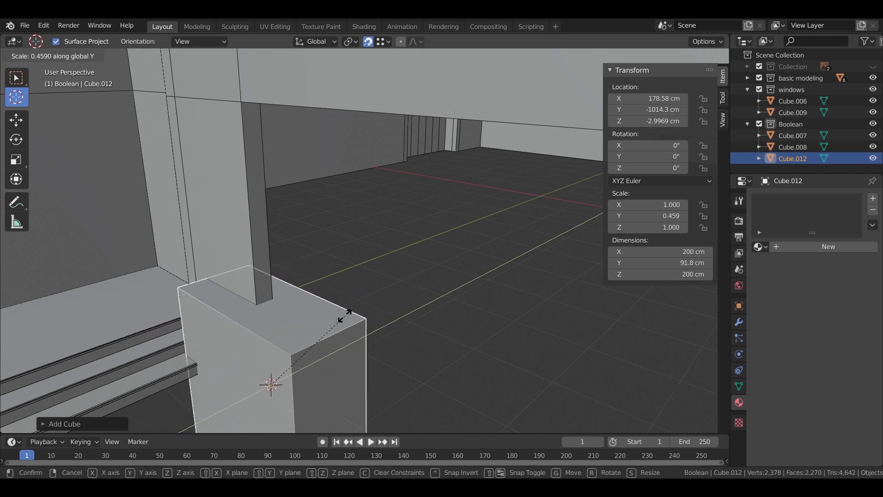
pyautogui.click(351, 312)
pyautogui.click(666, 264)
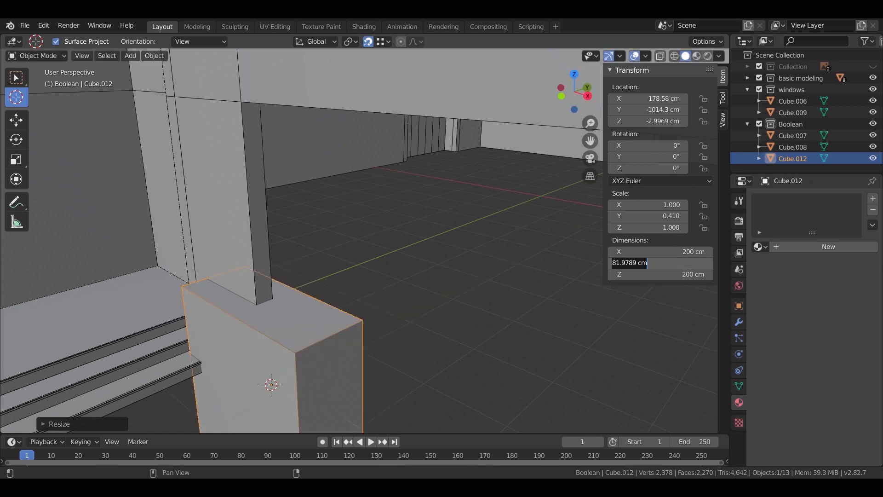
pyautogui.write('6')
pyautogui.press('Return')
pyautogui.moveTo(361, 363); pyautogui.dragTo(542, 276, button='middle')
pyautogui.write('3')
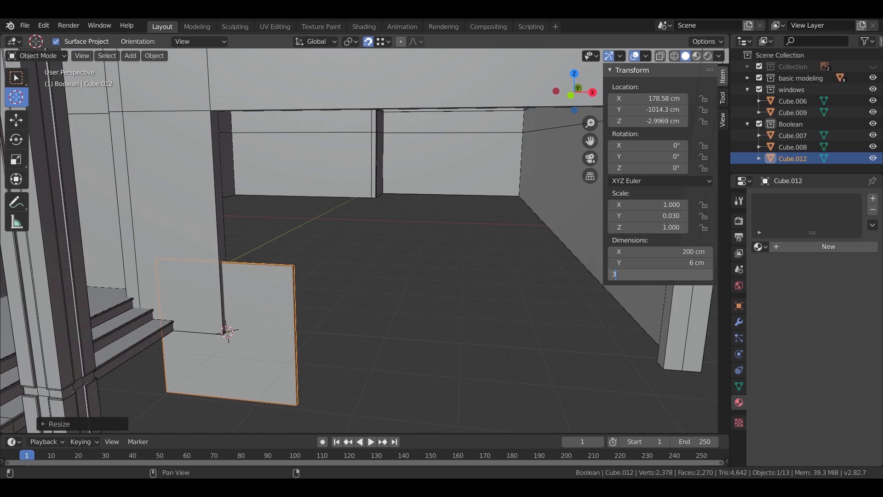
pyautogui.write('00')
pyautogui.press('Return')
# - Move the panel along Z to fit the opening's height and along X against its entrance-side edge
pyautogui.press('g')
pyautogui.press('z')
pyautogui.click(236, 336)
pyautogui.moveTo(365, 343); pyautogui.dragTo(340, 349, button='middle')
pyautogui.press('g')
pyautogui.press('x')
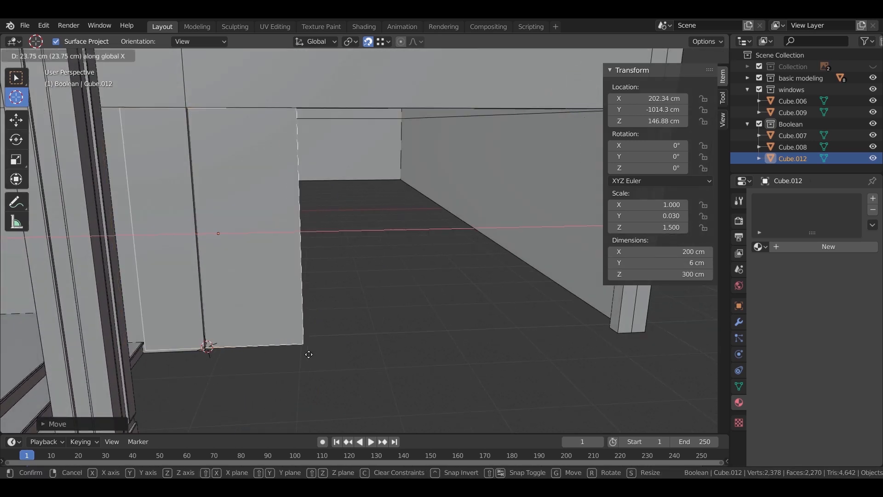
pyautogui.click(352, 353)
# - Move the panel's free side face along X to the far edge of the opening so it spans the full width
pyautogui.moveTo(351, 353); pyautogui.dragTo(366, 329, button='middle')
pyautogui.press('Tab')
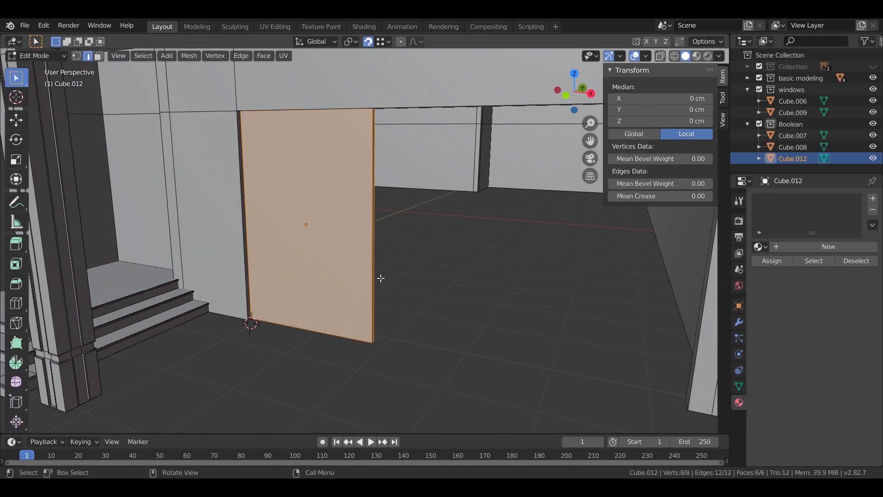
pyautogui.moveTo(381, 278); pyautogui.dragTo(133, 118, button='middle')
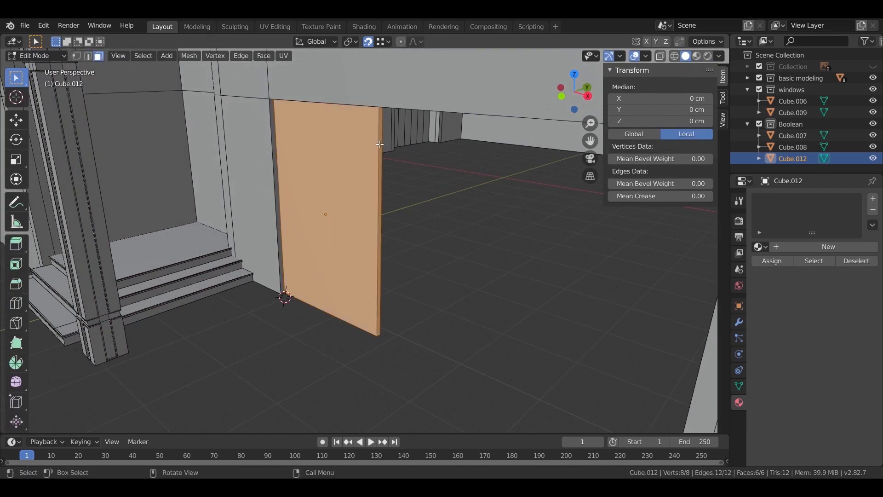
pyautogui.keyDown('shift'); pyautogui.moveTo(420, 205); pyautogui.dragTo(403, 210, button='middle'); pyautogui.keyUp('shift')
pyautogui.press('g')
pyautogui.press('x')
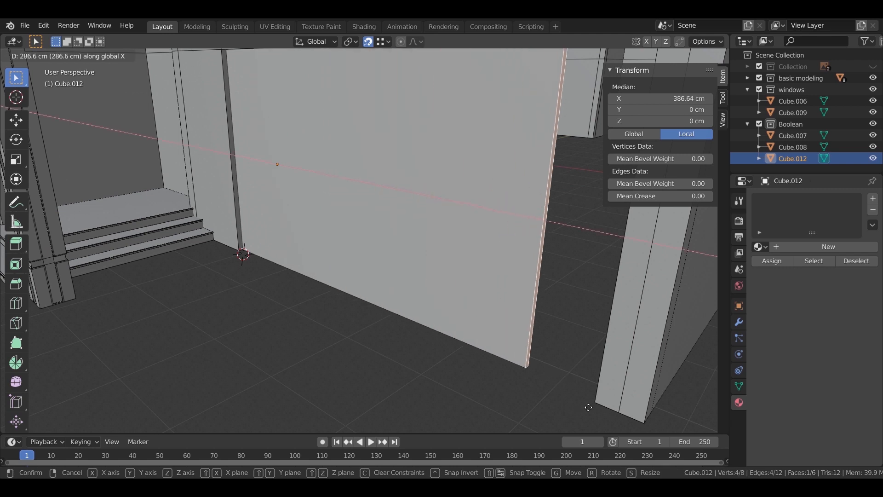
pyautogui.click(458, 320)
pyautogui.moveTo(458, 320); pyautogui.dragTo(392, 302, button='middle')
# - Inset the panel's large front and back faces together to form a narrow frame border around both sides
pyautogui.scroll(3, 442, 304)
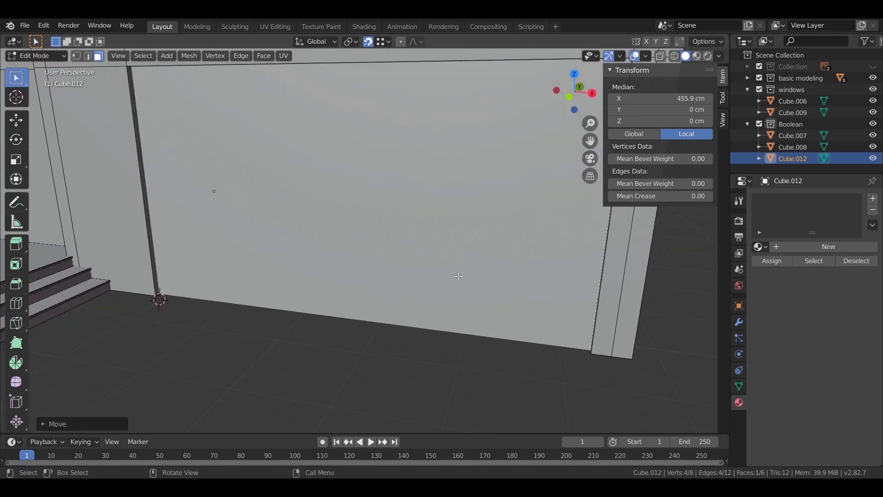
pyautogui.scroll(-1, 446, 274)
pyautogui.moveTo(346, 304); pyautogui.dragTo(335, 301, button='middle')
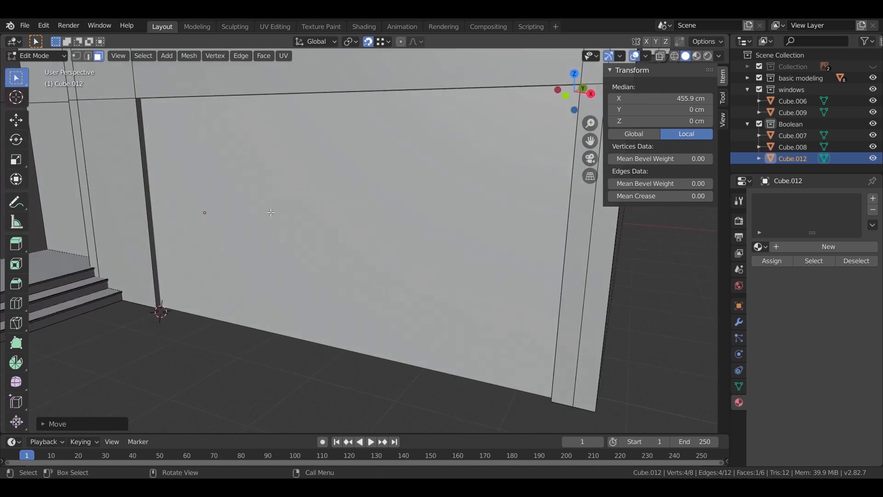
pyautogui.click(432, 199)
pyautogui.moveTo(443, 212); pyautogui.dragTo(437, 221, button='middle')
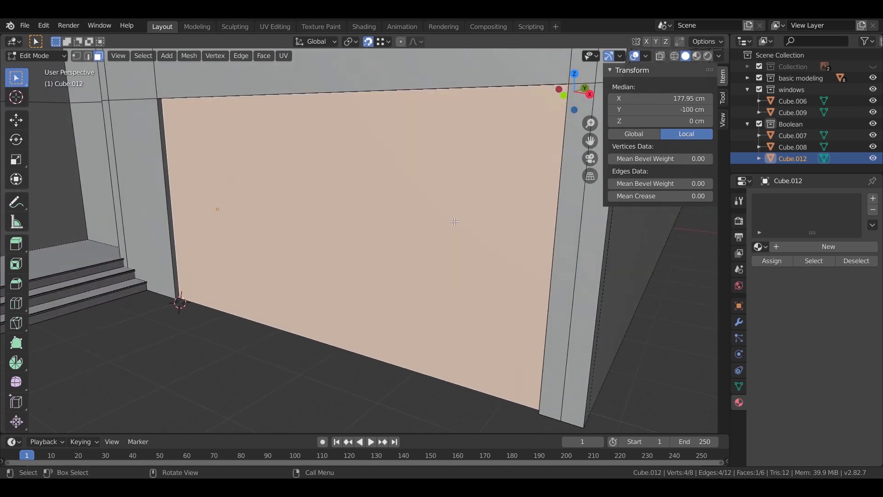
pyautogui.scroll(2, 453, 222)
pyautogui.moveTo(453, 222); pyautogui.dragTo(310, 198, button='middle')
pyautogui.keyDown('shift'); pyautogui.click(351, 201); pyautogui.keyUp('shift')
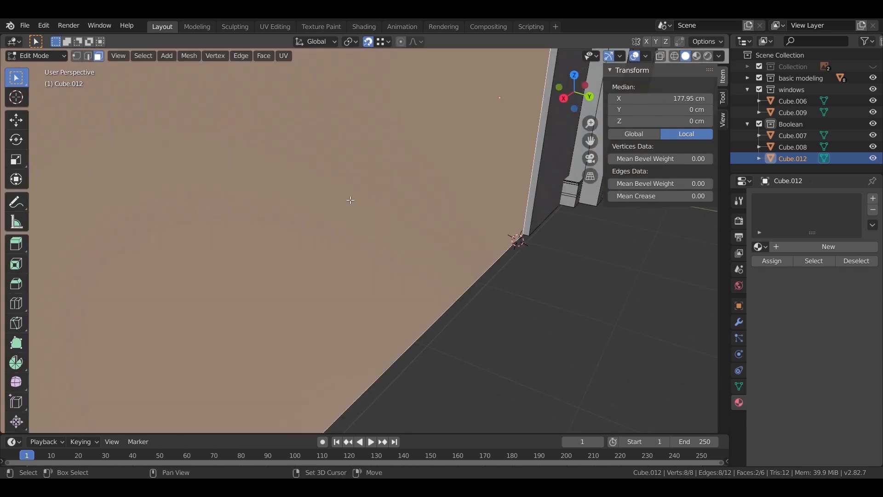
pyautogui.moveTo(258, 253); pyautogui.dragTo(533, 242, button='middle')
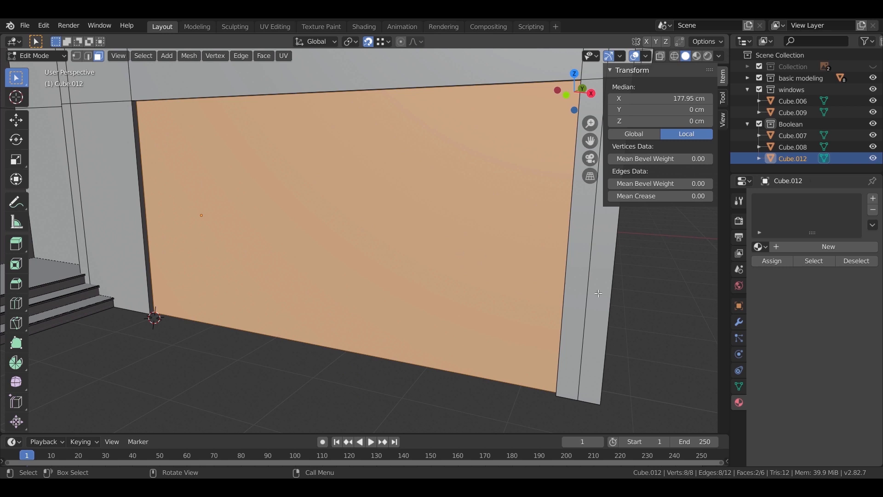
pyautogui.press('i')
pyautogui.press('Escape')
pyautogui.press('i')
pyautogui.click(560, 285)
pyautogui.moveTo(462, 283); pyautogui.dragTo(435, 292, button='middle')
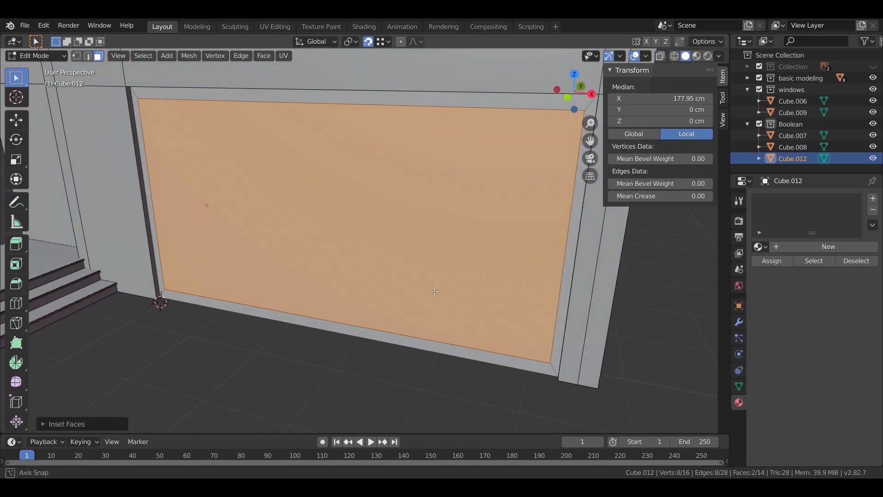
pyautogui.hotkey('ctrl', 'r')
pyautogui.scroll(3, 353, 110)
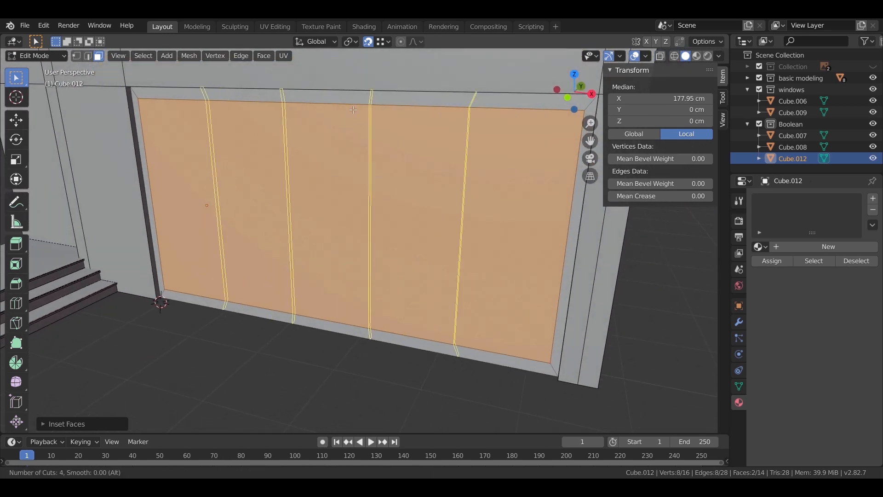
pyautogui.scroll(2, 353, 109)
pyautogui.scroll(-1, 353, 110)
pyautogui.click(352, 110)
pyautogui.rightClick(455, 182)
pyautogui.scroll(1, 556, 240)
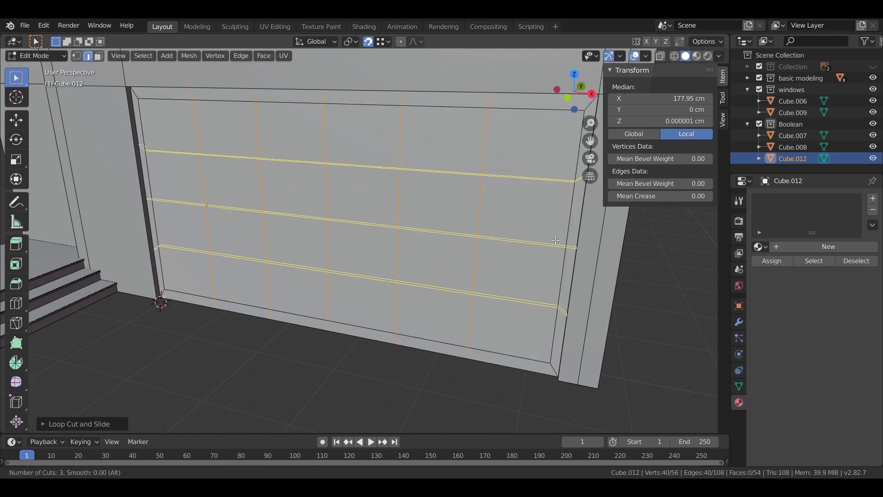
pyautogui.scroll(-1, 555, 241)
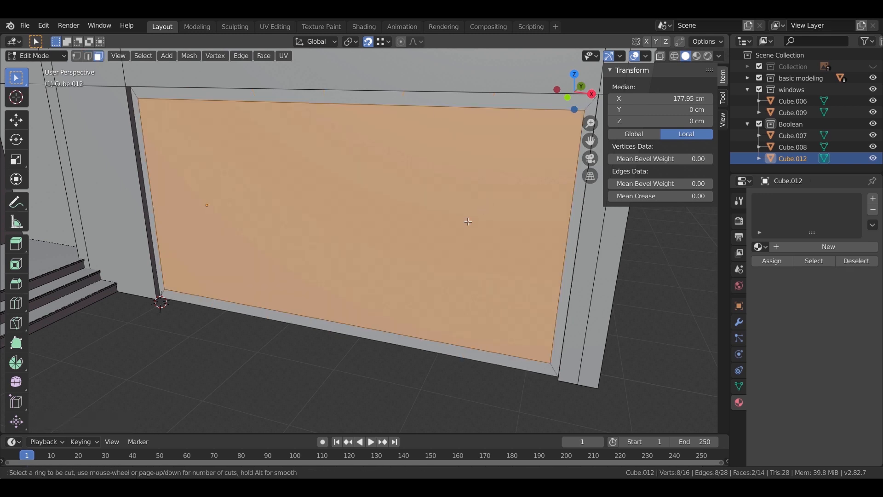
# - Add two vertical and three horizontal loop cuts to divide the panel into three columns and four rows
pyautogui.click(412, 94)
pyautogui.rightClick(443, 183)
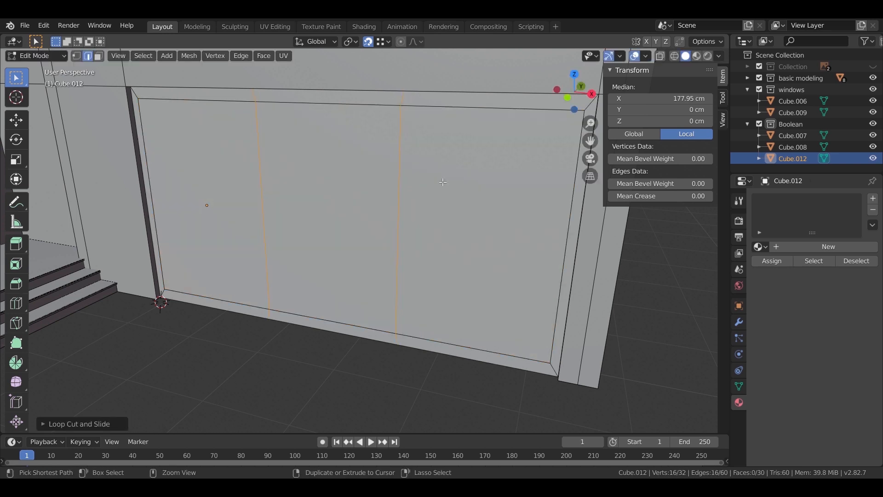
pyautogui.click(566, 199)
pyautogui.rightClick(566, 200)
pyautogui.scroll(-2, 410, 161)
pyautogui.moveTo(457, 215); pyautogui.dragTo(469, 154, button='middle')
pyautogui.scroll(2, 434, 216)
pyautogui.scroll(-2, 434, 215)
pyautogui.scroll(2, 469, 154)
# - Select the twelve grid faces inside the front frame border and extrude them inward
pyautogui.click(98, 56)
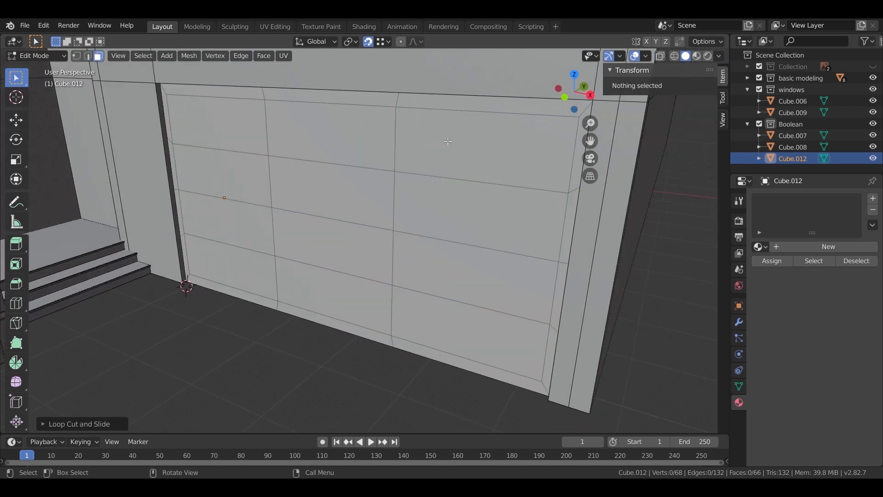
pyautogui.click(411, 141)
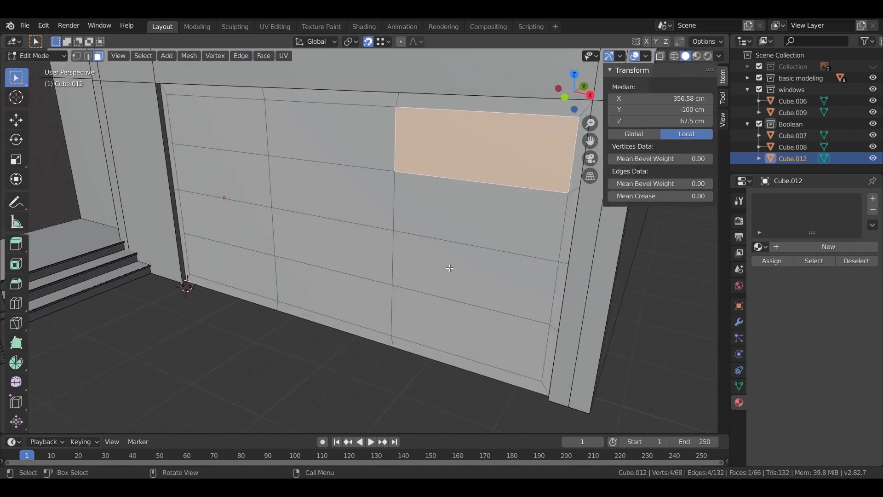
pyautogui.hotkey('alt', 'a')
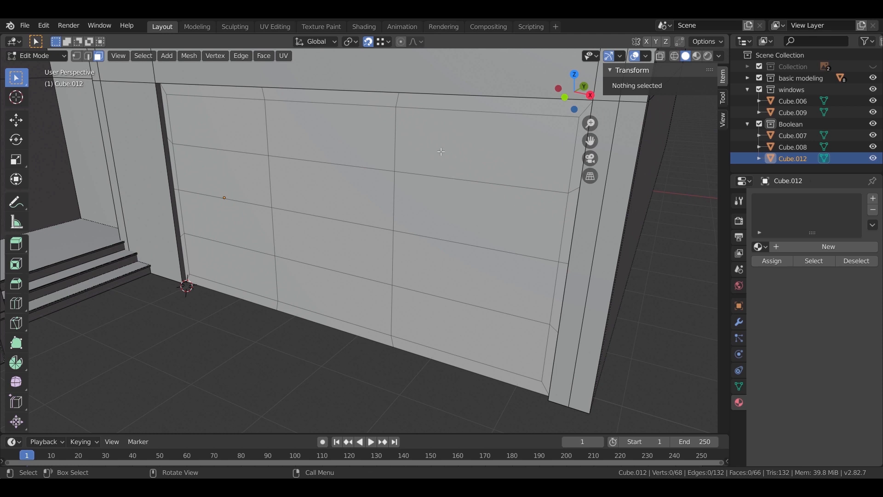
pyautogui.moveTo(452, 146); pyautogui.dragTo(249, 274)
pyautogui.scroll(1, 407, 288)
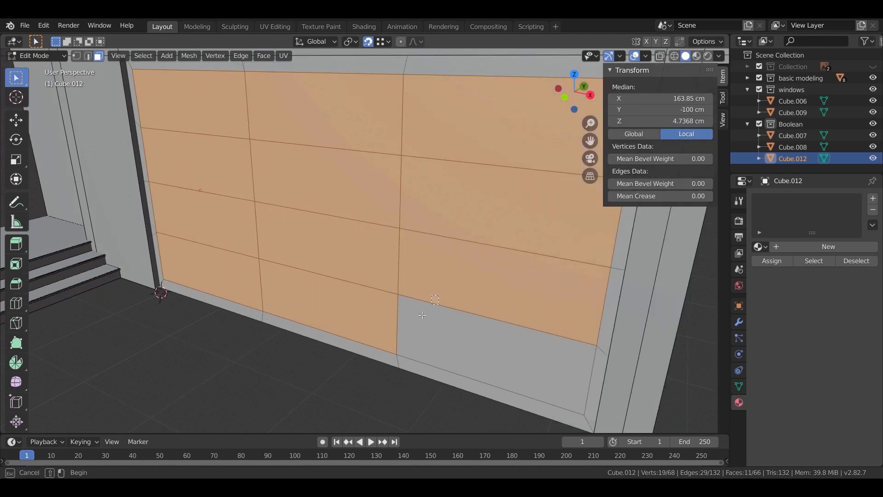
pyautogui.moveTo(386, 246); pyautogui.dragTo(447, 211, button='middle')
pyautogui.press('b')
pyautogui.moveTo(447, 211); pyautogui.dragTo(317, 277)
pyautogui.moveTo(399, 235); pyautogui.dragTo(406, 215, button='middle')
pyautogui.hotkey('ctrl', 'z')
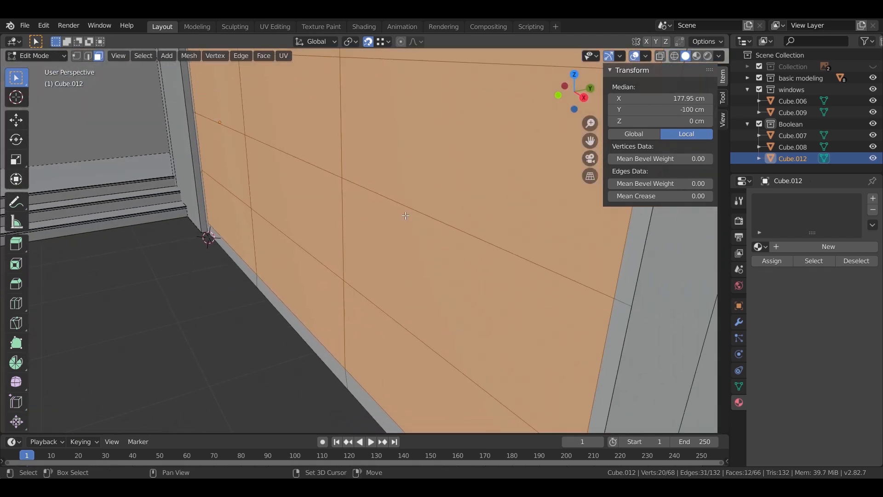
pyautogui.press('e')
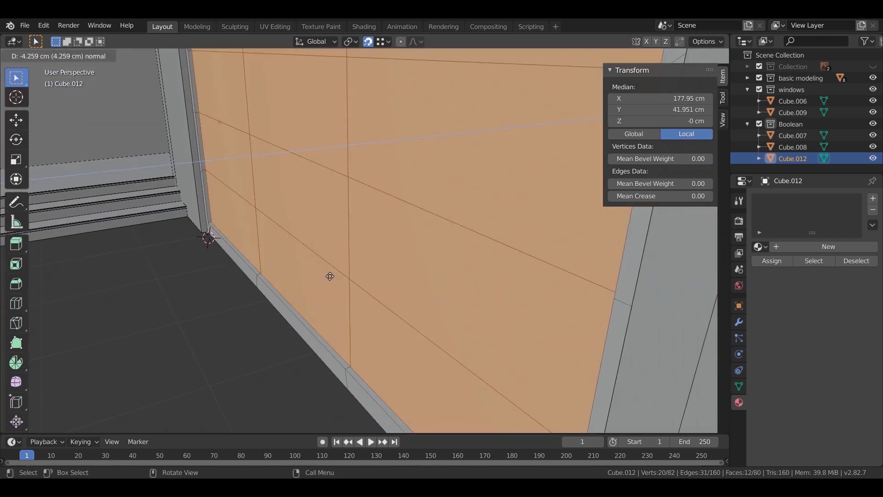
pyautogui.click(329, 276)
# - Extrude the twelve grid faces on the panel's back side inward by 2 cm
pyautogui.moveTo(330, 277); pyautogui.dragTo(505, 108, button='middle')
pyautogui.moveTo(323, 269); pyautogui.dragTo(320, 272)
pyautogui.moveTo(319, 271); pyautogui.dragTo(393, 317, button='middle')
pyautogui.scroll(1, 414, 326)
pyautogui.write('e')
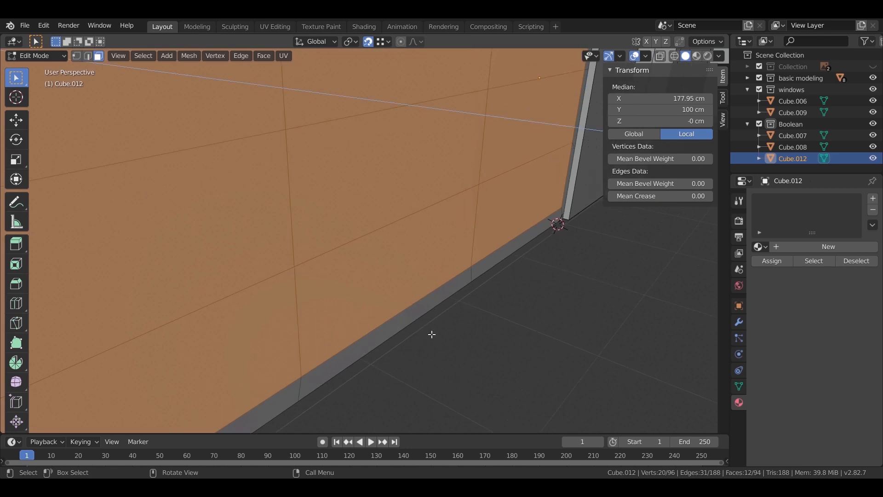
pyautogui.write('2')
pyautogui.press('Return')
# - Select the recessed grid faces on both sides of the panel and extrude them as individual faces
pyautogui.moveTo(426, 332); pyautogui.dragTo(449, 266, button='middle')
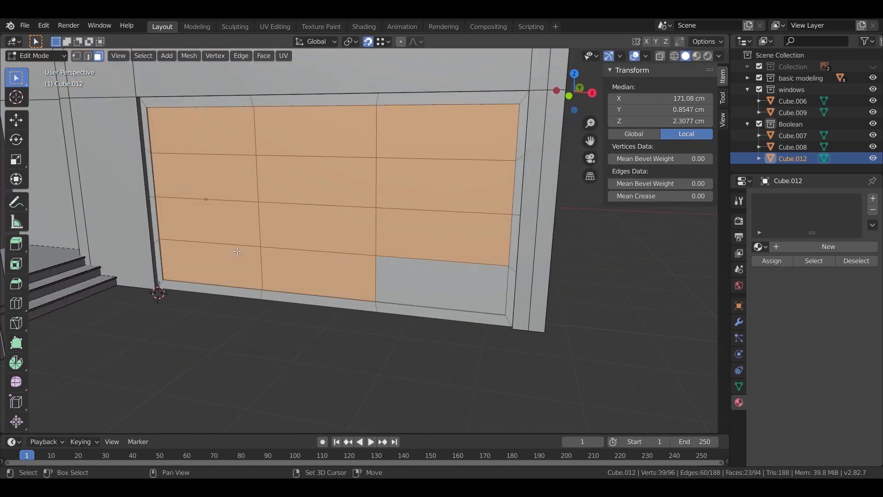
pyautogui.scroll(1, 405, 234)
pyautogui.press('i')
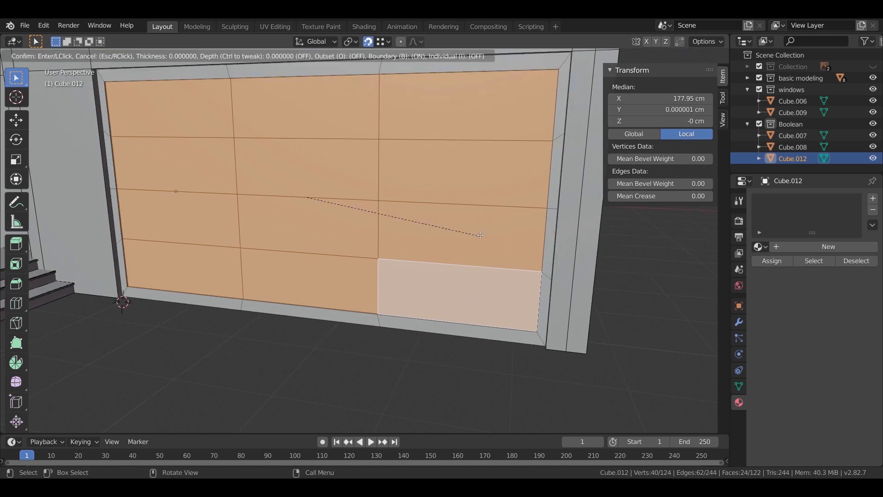
pyautogui.rightClick(402, 186)
pyautogui.click(392, 153)
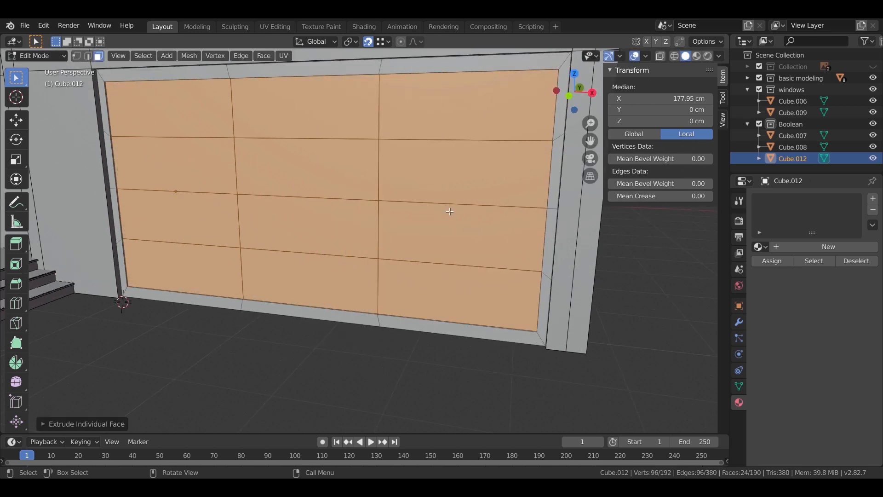
pyautogui.press('i')
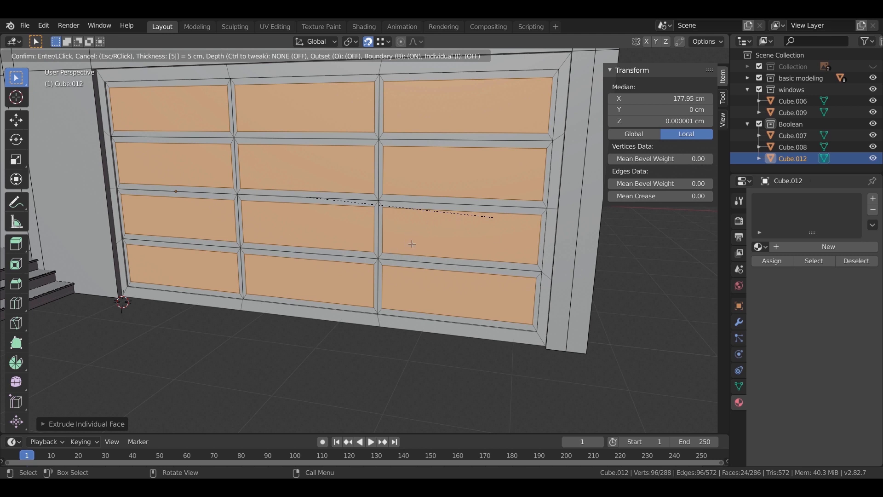
pyautogui.press('Escape')
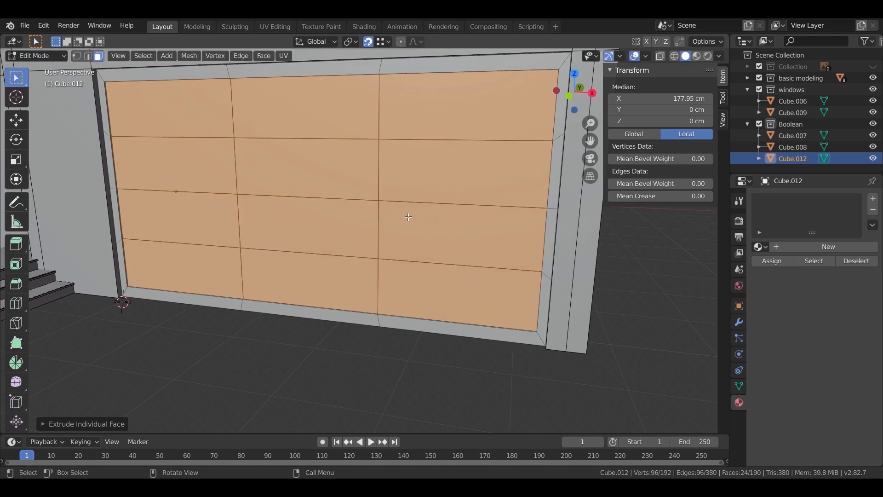
pyautogui.moveTo(409, 217); pyautogui.dragTo(392, 235, button='middle')
pyautogui.scroll(-3, 498, 247)
pyautogui.press('i')
pyautogui.click(391, 226)
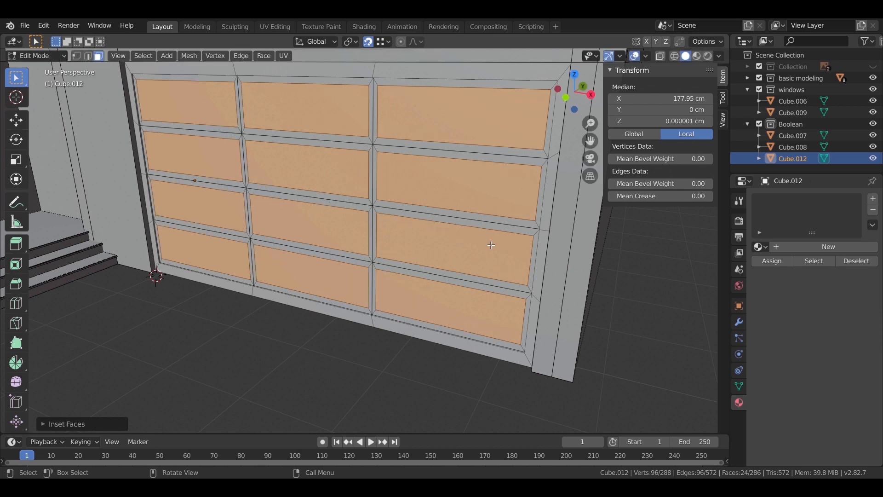
pyautogui.moveTo(391, 227); pyautogui.dragTo(421, 202, button='middle')
pyautogui.scroll(6, 421, 203)
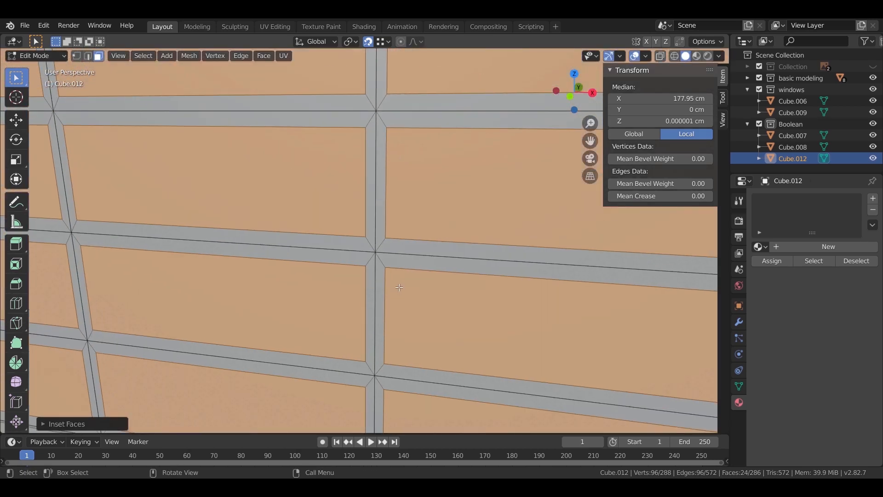
# - Inset each grid face to leave bars between the panes, and extrude the panes slightly inward along their normals
pyautogui.press('i')
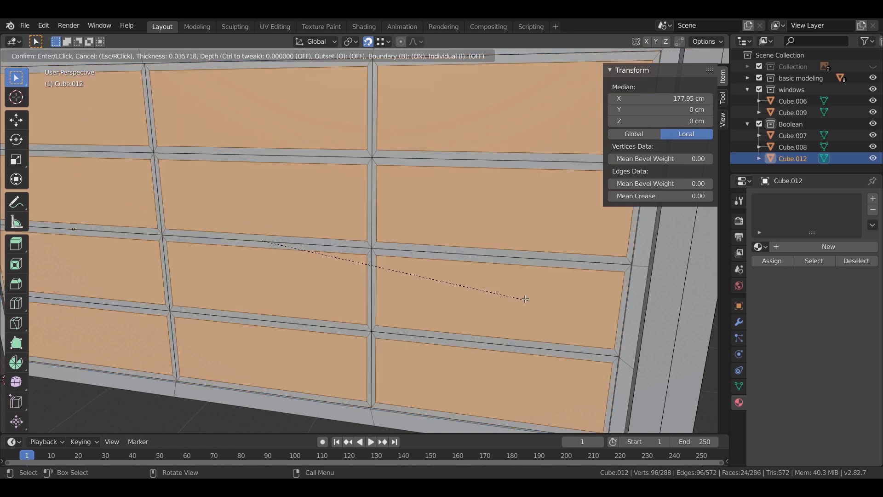
pyautogui.click(416, 281)
pyautogui.moveTo(415, 281); pyautogui.dragTo(432, 288, button='middle')
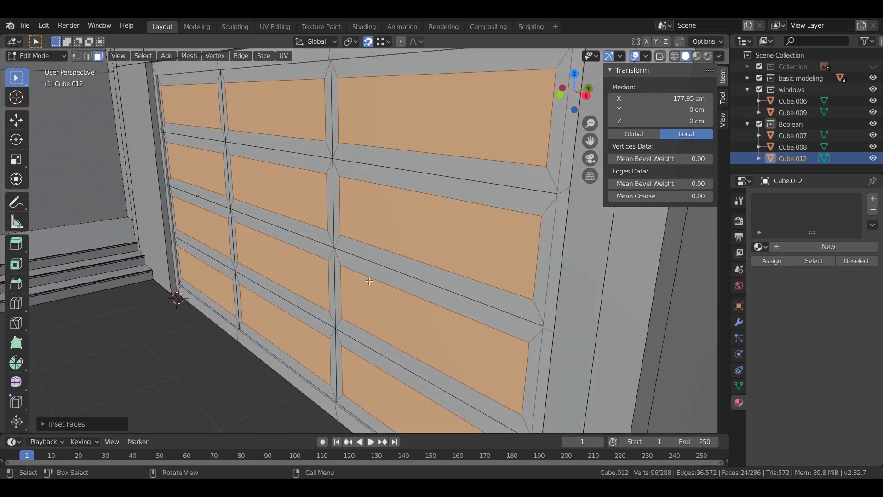
pyautogui.scroll(2, 369, 281)
pyautogui.rightClick(404, 238)
pyautogui.click(404, 239)
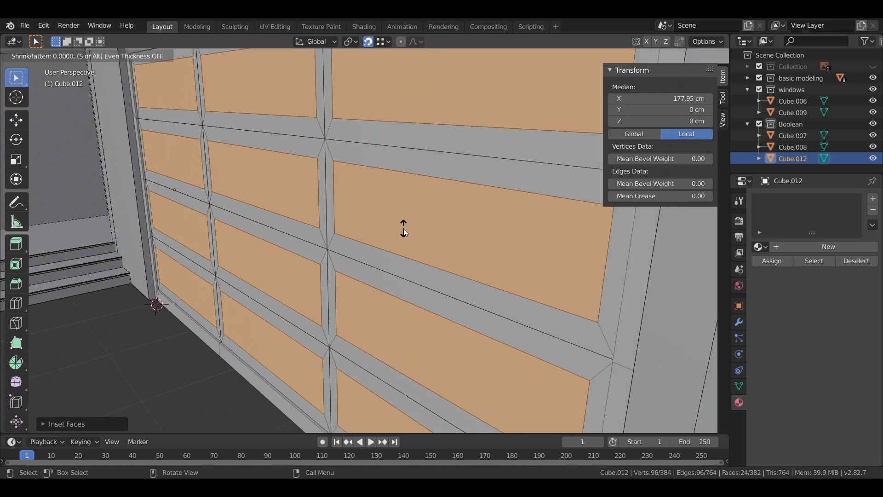
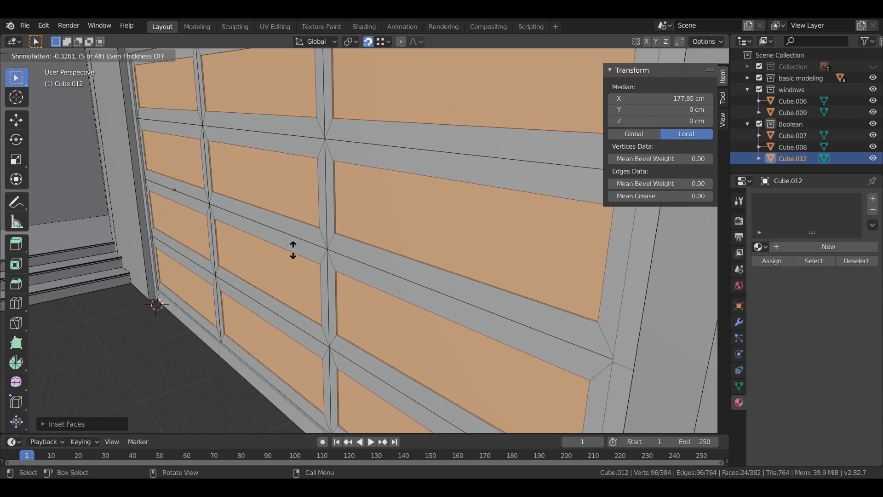
# - Inset the recessed pane faces on both sides by 2 cm
pyautogui.moveTo(309, 261); pyautogui.dragTo(394, 279, button='middle')
pyautogui.scroll(2, 414, 279)
pyautogui.scroll(3, 441, 255)
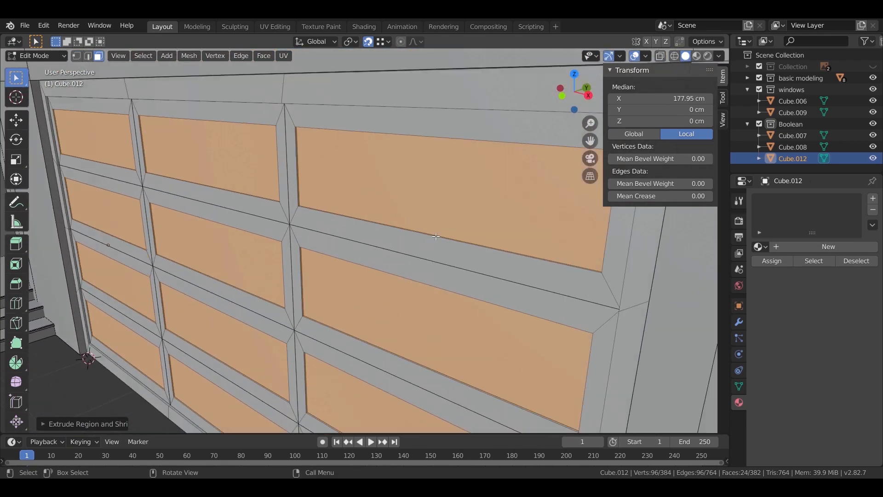
pyautogui.press('i')
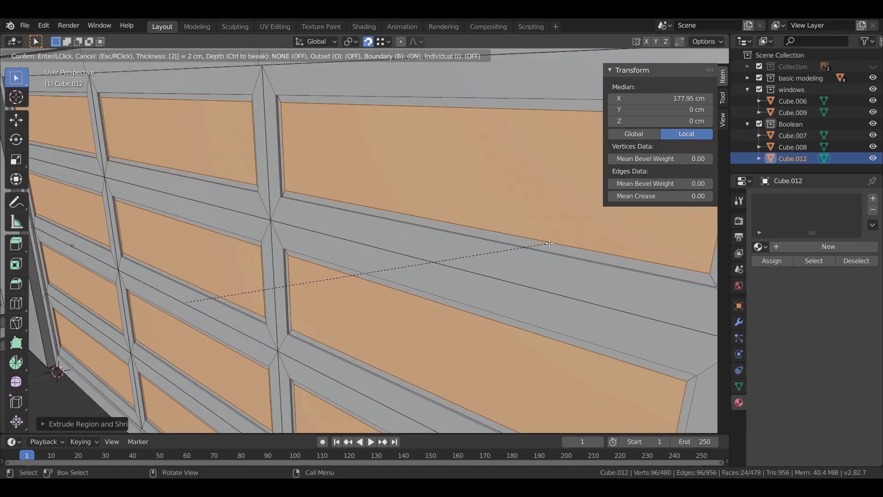
pyautogui.click(549, 242)
pyautogui.scroll(-2, 504, 229)
pyautogui.keyDown('shift'); pyautogui.moveTo(406, 293); pyautogui.dragTo(481, 253, button='middle'); pyautogui.keyUp('shift')
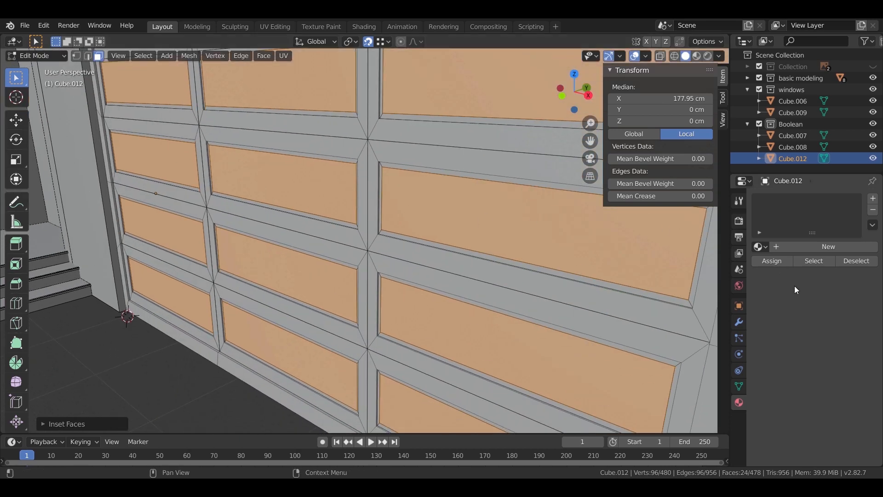
# - Create a new material named metal for the panel and add a second material slot
pyautogui.press('Tab')
pyautogui.click(787, 247)
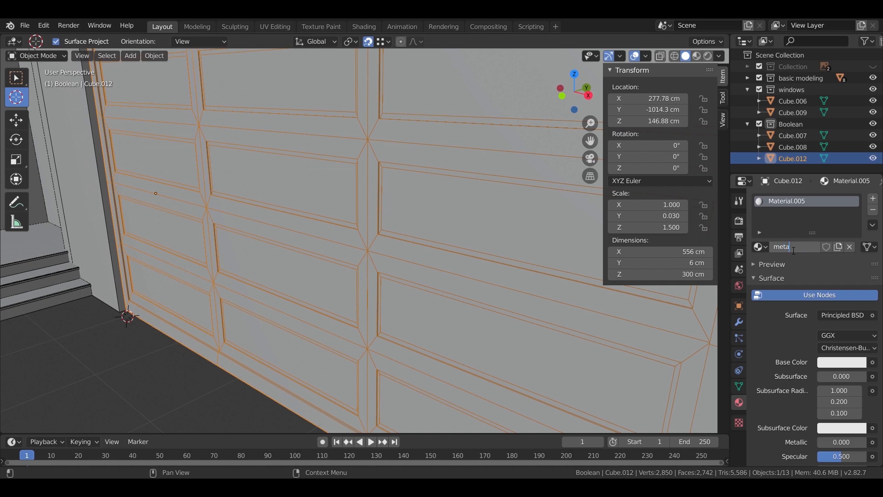
pyautogui.click(873, 201)
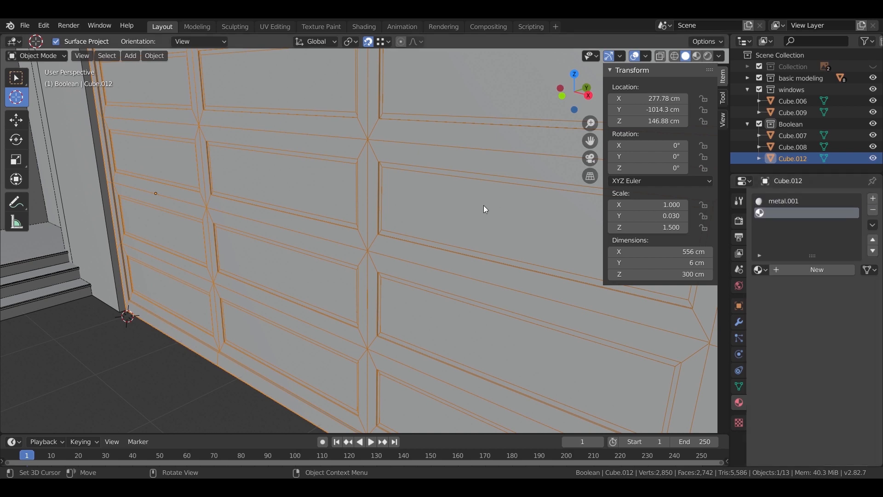
# - Use the existing Glass material in the panel's second slot for the selected pane faces
pyautogui.press('Tab')
pyautogui.click(795, 272)
pyautogui.click(758, 270)
pyautogui.click(692, 320)
pyautogui.press('Tab')
pyautogui.moveTo(420, 235); pyautogui.dragTo(383, 343, button='middle')
pyautogui.scroll(-5, 391, 264)
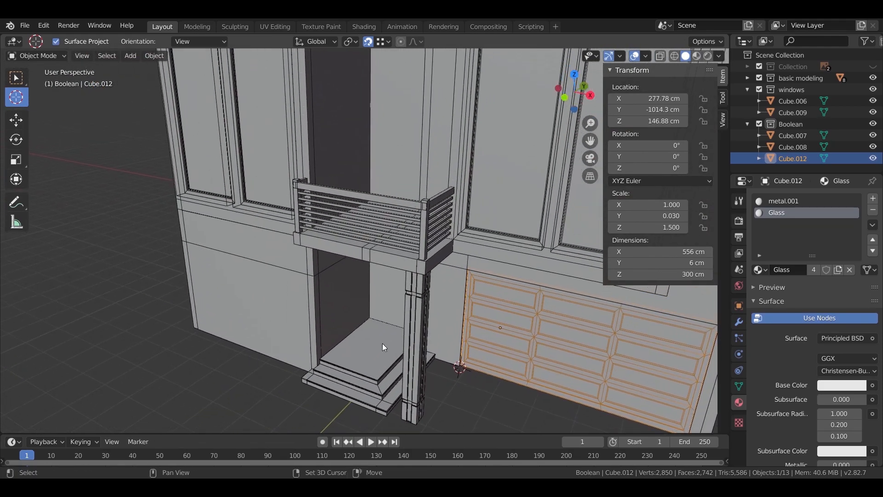
pyautogui.moveTo(310, 326); pyautogui.dragTo(432, 328, button='middle')
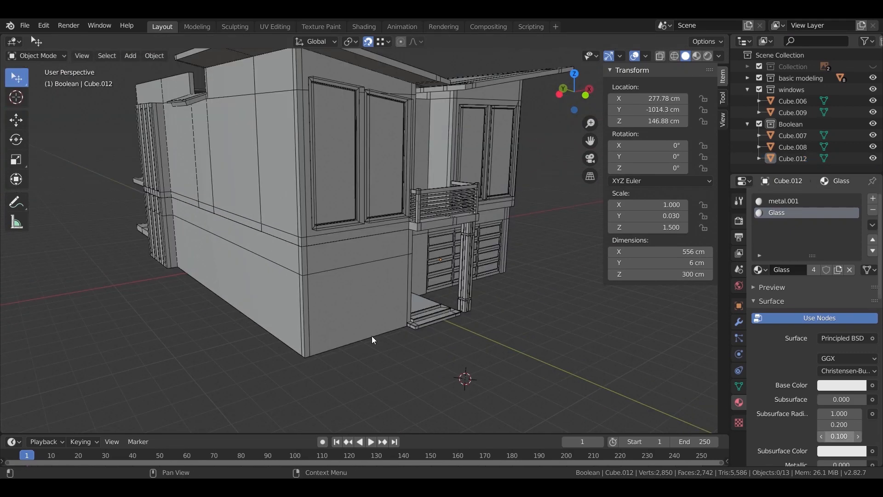
pyautogui.scroll(3, 419, 322)
pyautogui.moveTo(419, 322); pyautogui.dragTo(345, 315, button='middle')
pyautogui.scroll(2, 478, 237)
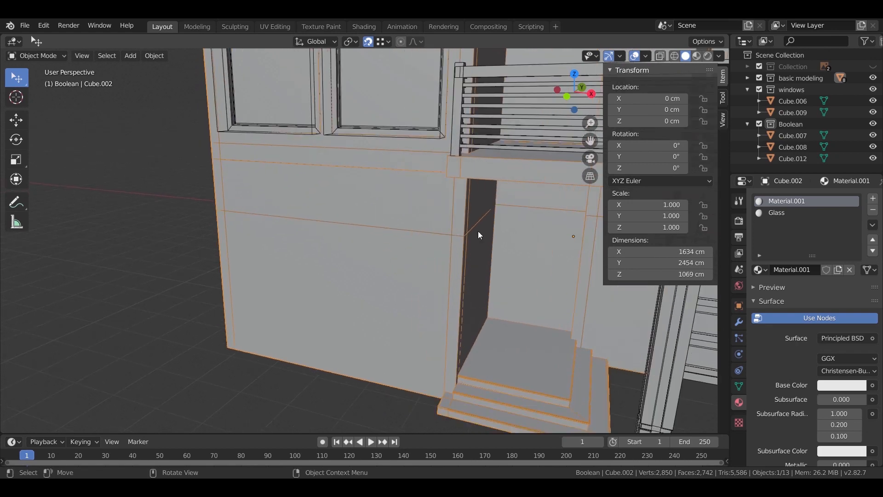
pyautogui.click(790, 92)
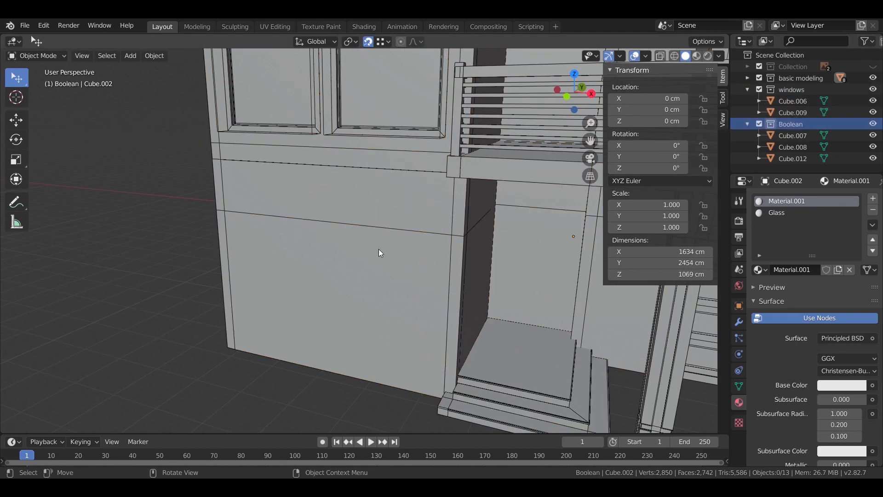
pyautogui.hotkey('shift', 'a')
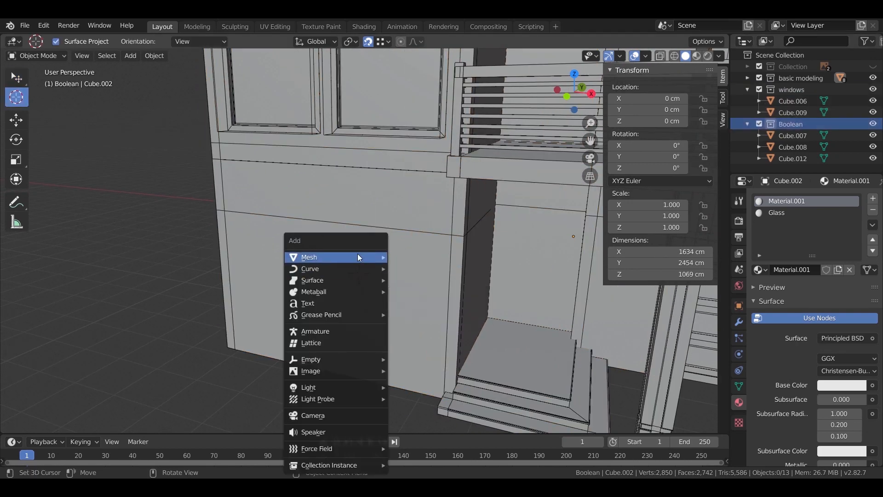
pyautogui.moveTo(360, 258)
pyautogui.click(422, 268)
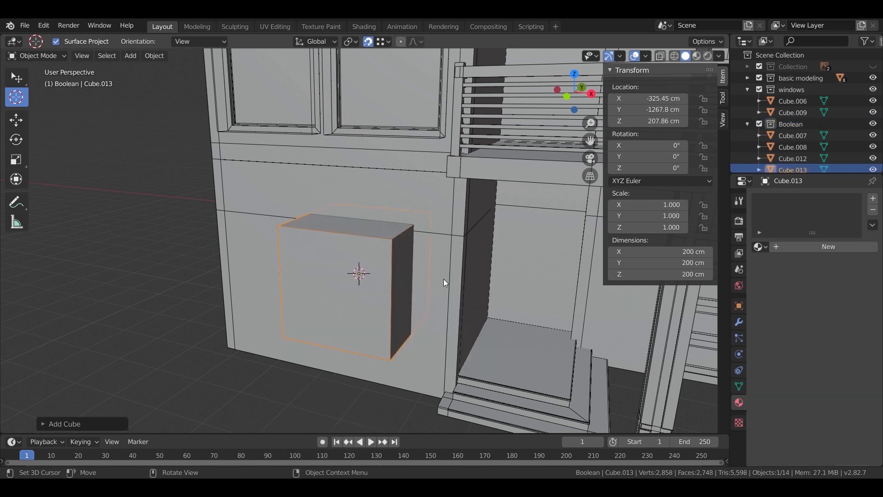
pyautogui.moveTo(460, 286)
pyautogui.mouseDown(button='middle')
pyautogui.moveTo(410, 297)
pyautogui.moveTo(509, 290)
pyautogui.moveTo(471, 296)
pyautogui.moveTo(454, 283)
pyautogui.mouseUp(button='middle')
pyautogui.press('Delete')
pyautogui.press('w')
# - Duplicate the upper-floor front window cutter and place the copy directly below it on the ground-floor wall
pyautogui.click(385, 211)
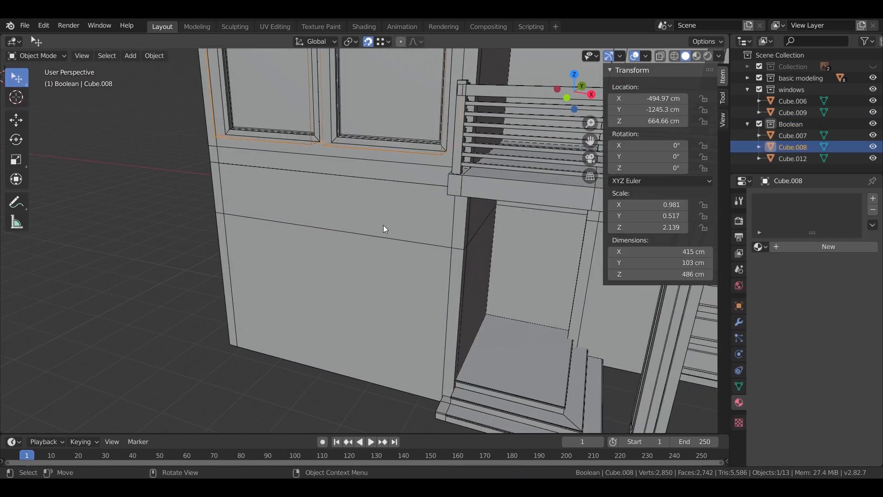
pyautogui.press('KP_Decimal')
pyautogui.hotkey('shift', 'd')
pyautogui.rightClick(371, 190)
pyautogui.scroll(2, 388, 170)
pyautogui.click(389, 347)
pyautogui.moveTo(389, 348); pyautogui.dragTo(446, 337, button='middle')
pyautogui.scroll(-1, 445, 338)
# - Select the upper corner vertices of the copied cutter blocks and lower them along Z to shorten the blocks
pyautogui.press('Tab')
pyautogui.moveTo(406, 153); pyautogui.dragTo(387, 161, button='middle')
pyautogui.click(76, 56)
pyautogui.hotkey('alt', 'a')
pyautogui.moveTo(419, 204); pyautogui.dragTo(399, 203, button='middle')
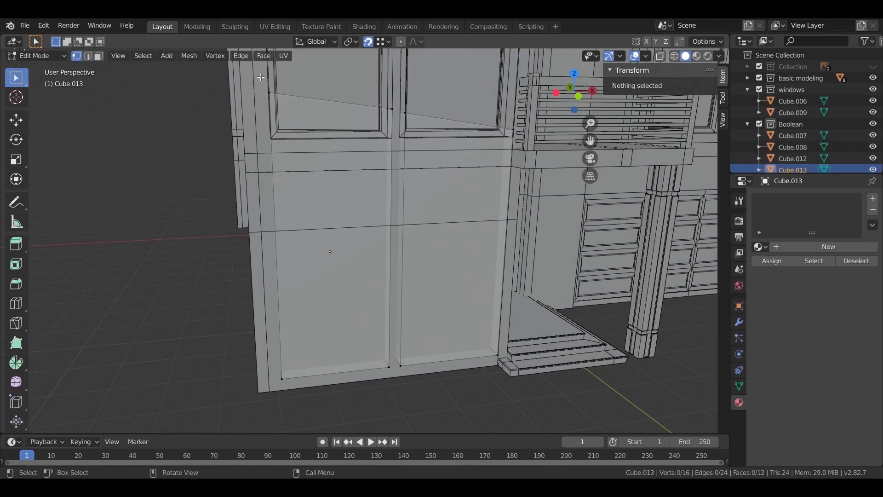
pyautogui.moveTo(251, 69); pyautogui.dragTo(487, 152)
pyautogui.keyDown('shift'); pyautogui.moveTo(488, 111); pyautogui.dragTo(534, 173); pyautogui.keyUp('shift')
pyautogui.press('g')
pyautogui.press('z')
pyautogui.click(532, 171)
pyautogui.press('ctrl+KP_1')
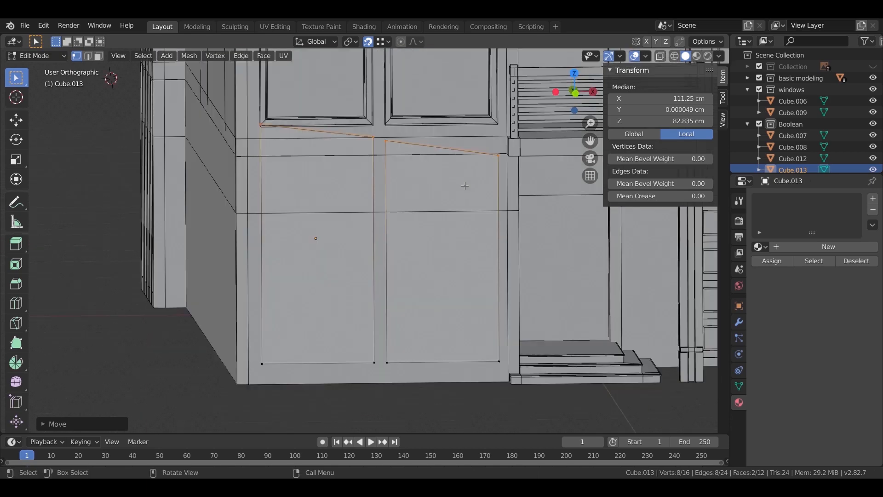
# - Level the slanted top edges of both cutter blocks by moving their higher vertices down along Z in front view
pyautogui.hotkey('shift', 'z')
pyautogui.moveTo(403, 148); pyautogui.dragTo(410, 166, button='middle')
pyautogui.press('KP_1')
pyautogui.moveTo(372, 121); pyautogui.dragTo(418, 166)
pyautogui.press('g')
pyautogui.press('z')
pyautogui.click(492, 147)
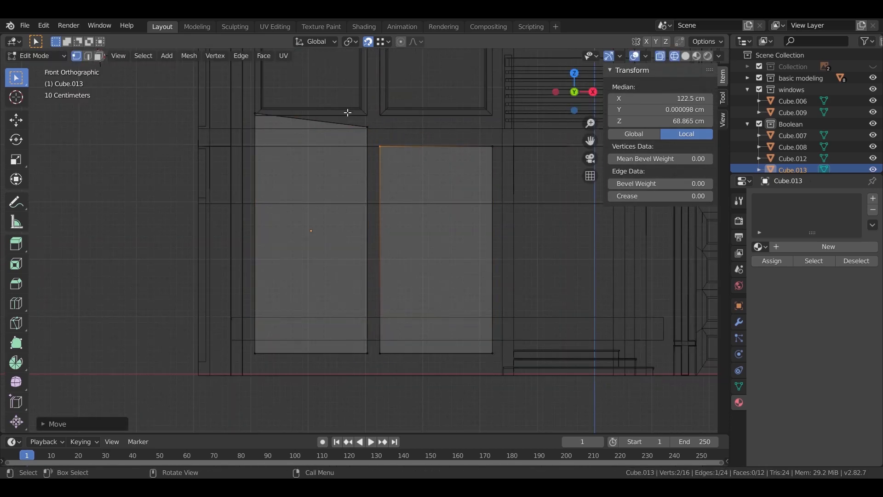
pyautogui.click(323, 138)
pyautogui.moveTo(322, 138)
pyautogui.mouseDown(button='middle')
pyautogui.moveTo(392, 233)
pyautogui.moveTo(306, 242)
pyautogui.moveTo(458, 209)
pyautogui.moveTo(504, 234)
pyautogui.moveTo(546, 241)
pyautogui.mouseUp(button='middle')
pyautogui.hotkey('shift', 'z')
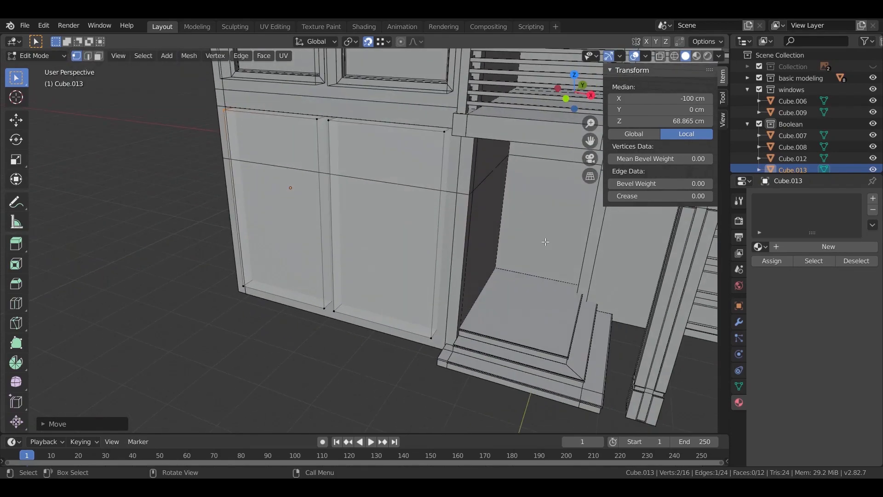
# - Cut the ground-floor openings with a Boolean Difference modifier on the house body, using Cube.013 as the object
pyautogui.press('Tab')
pyautogui.click(463, 203)
pyautogui.click(739, 322)
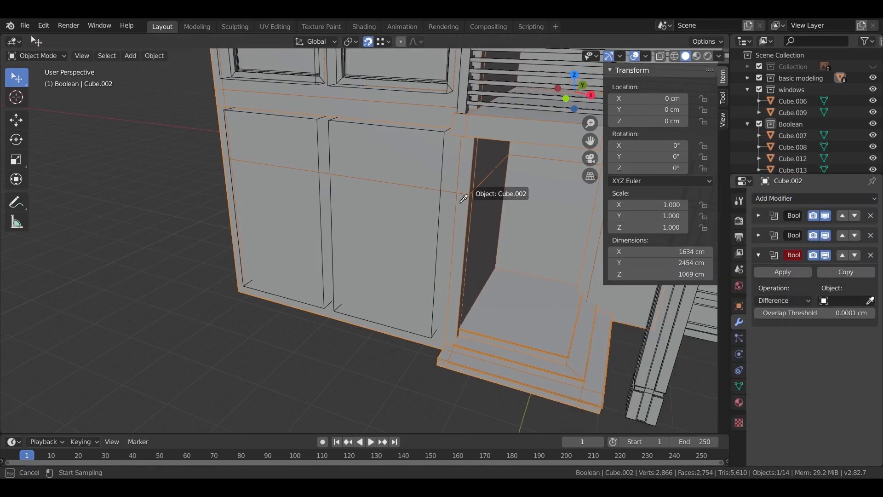
pyautogui.click(443, 193)
pyautogui.moveTo(469, 211); pyautogui.dragTo(451, 211, button='middle')
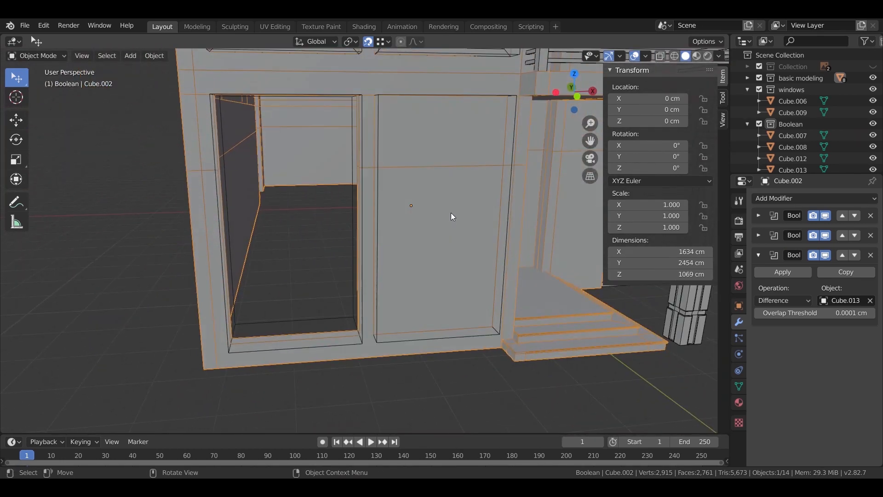
# - Lower the ground-floor cutter along Z to a location of about 247.5 cm
pyautogui.press('g')
pyautogui.press('z')
pyautogui.rightClick(451, 213)
pyautogui.click(507, 208)
pyautogui.press('g')
pyautogui.press('z')
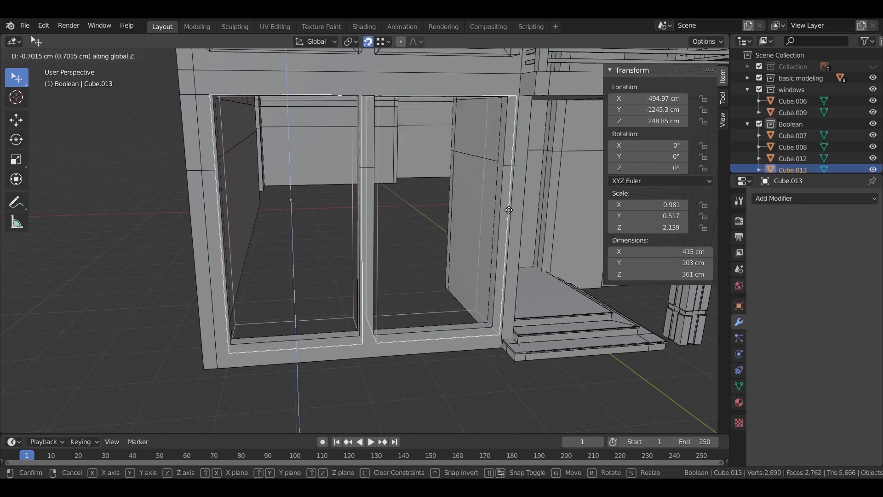
pyautogui.click(509, 213)
# - Nudge the ground-floor cutter to a Z location of 246.73 cm against the wall edge above the openings
pyautogui.moveTo(509, 214); pyautogui.dragTo(459, 212, button='middle')
pyautogui.scroll(4, 305, 134)
pyautogui.moveTo(289, 136); pyautogui.dragTo(317, 289, button='middle')
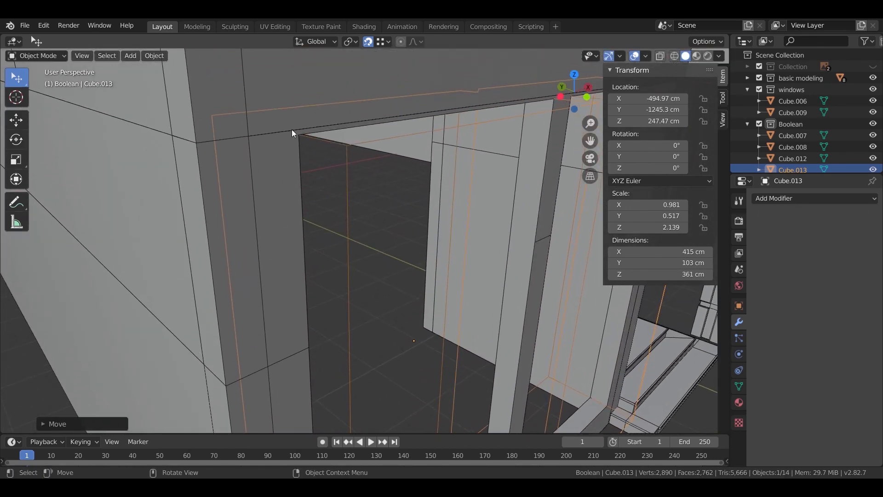
pyautogui.press('g')
pyautogui.press('z')
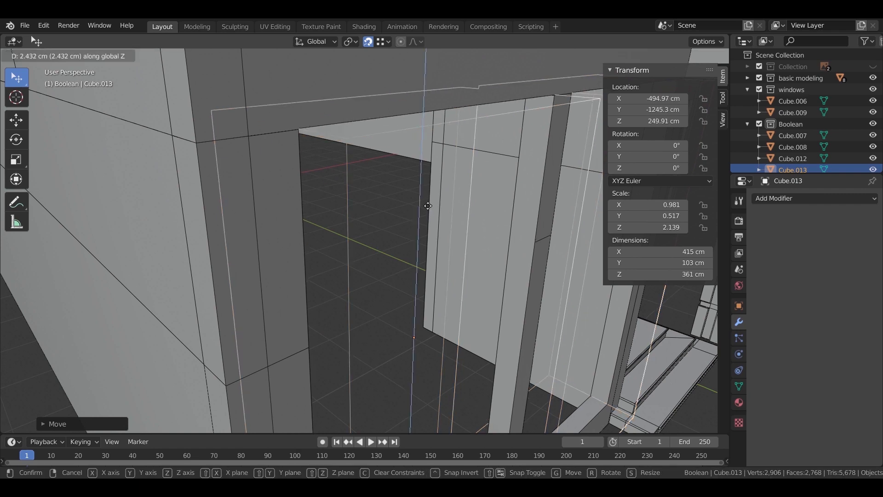
pyautogui.press('Escape')
pyautogui.press('g')
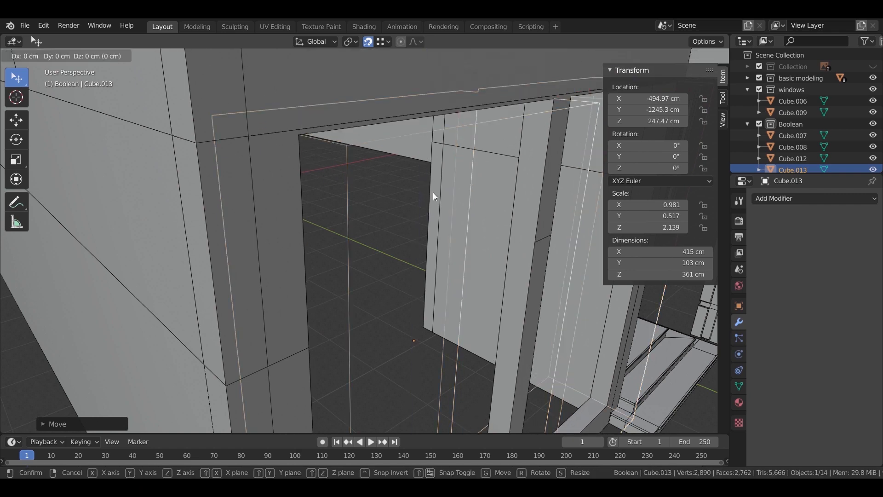
pyautogui.click(433, 194)
# - Place a copy of the ground-floor cutter in the windows collection and set its viewport display to Textured
pyautogui.moveTo(418, 184); pyautogui.dragTo(319, 132, button='middle')
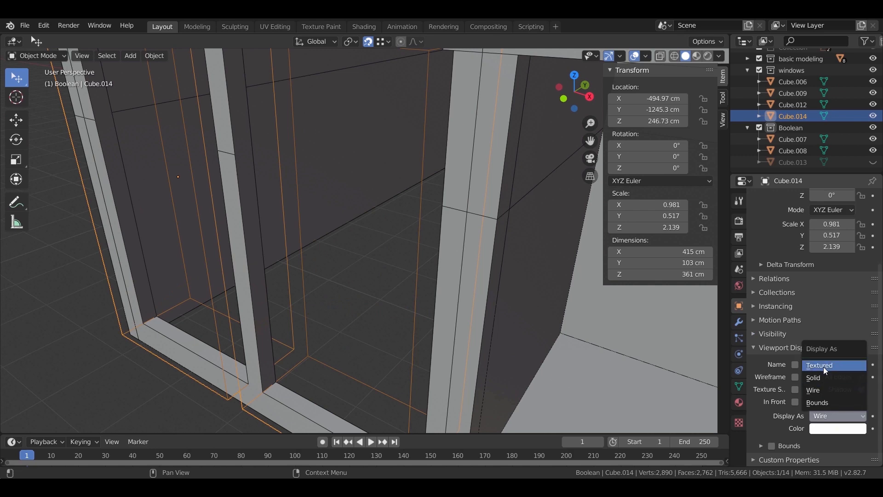
pyautogui.click(826, 366)
pyautogui.scroll(-3, 357, 280)
pyautogui.press('KP_Decimal')
# - Delete all faces of the window copy except the two front ones, and move it along Y into the openings
pyautogui.press('Tab')
pyautogui.keyDown('ctrl'); pyautogui.moveTo(246, 222); pyautogui.dragTo(246, 224); pyautogui.keyUp('ctrl')
pyautogui.press('x')
pyautogui.click(247, 226)
pyautogui.press('Tab')
pyautogui.press('g')
pyautogui.press('y')
pyautogui.click(428, 365)
pyautogui.press('Escape')
pyautogui.press('KP_Decimal')
pyautogui.press('Tab')
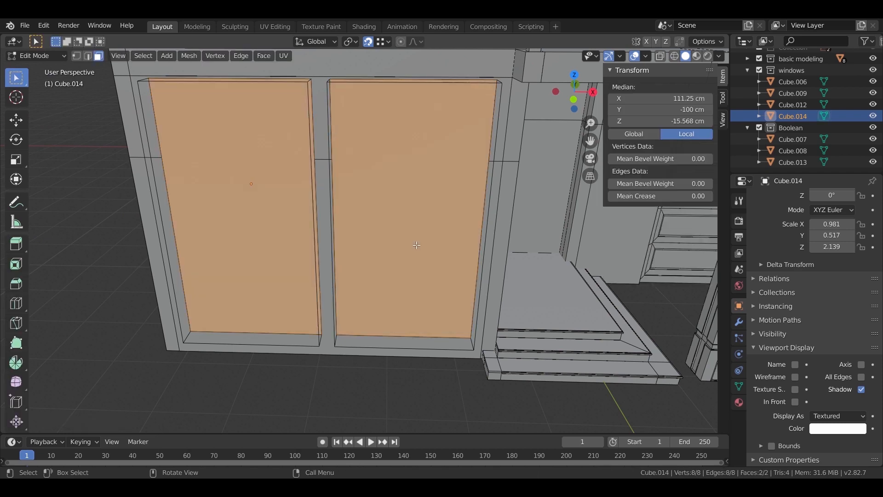
# - Undo the last change and apply all transforms to the ground-floor window object
pyautogui.moveTo(459, 264); pyautogui.dragTo(427, 223, button='middle')
pyautogui.hotkey('ctrl', 'z')
pyautogui.press('Tab')
pyautogui.hotkey('ctrl', 'a')
pyautogui.click(421, 260)
pyautogui.moveTo(422, 260); pyautogui.dragTo(497, 274, button='middle')
# - Form frames around both ground-floor panes by insetting and extruding the window faces to an overall depth of about 7 cm
pyautogui.press('Tab')
pyautogui.press('i')
pyautogui.click(502, 258)
pyautogui.scroll(4, 381, 313)
pyautogui.press('Return')
pyautogui.press('i')
pyautogui.click(538, 276)
pyautogui.scroll(-1, 538, 276)
pyautogui.press('Tab')
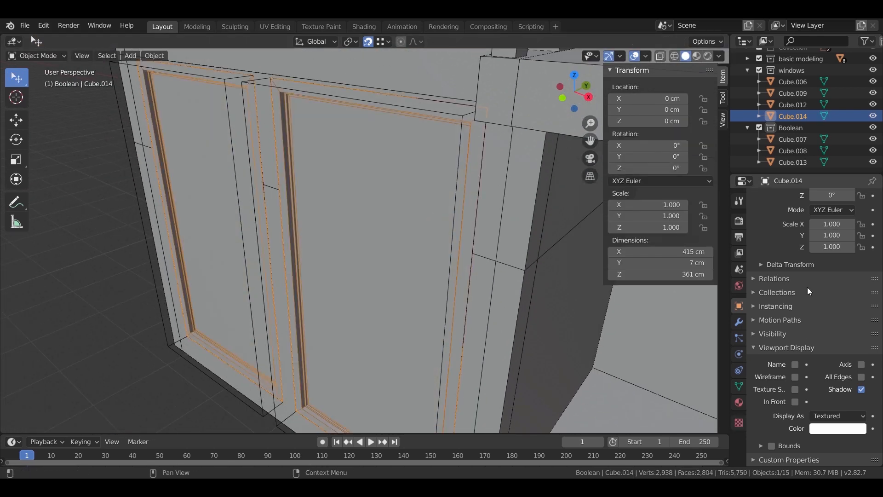
# - Give the ground-floor window the existing metal frame material, and use Glass in a second slot for the panes
pyautogui.click(739, 403)
pyautogui.click(872, 199)
pyautogui.click(760, 247)
pyautogui.write('f')
pyautogui.click(681, 264)
pyautogui.press('Tab')
pyautogui.click(873, 198)
pyautogui.click(813, 269)
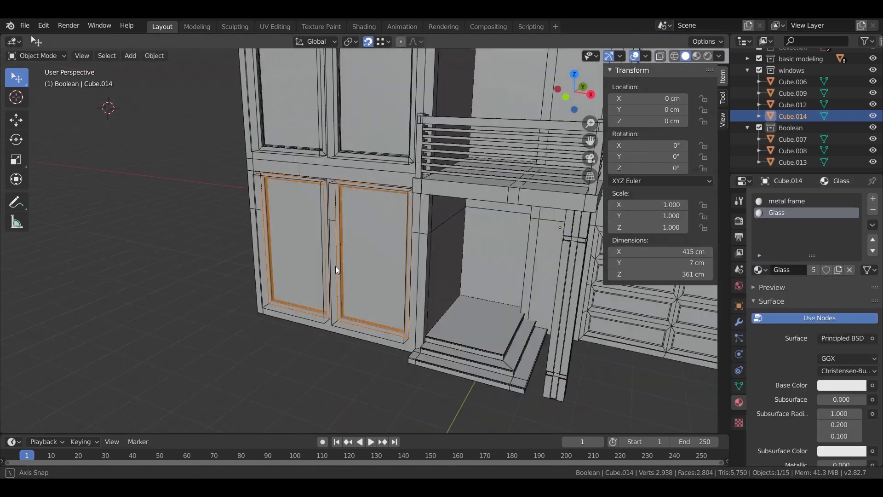
# - Move the upper and lower front windows together along Y, deeper into their wall openings
pyautogui.moveTo(335, 270); pyautogui.dragTo(346, 242, button='middle')
pyautogui.click(316, 333)
pyautogui.scroll(3, 346, 242)
pyautogui.moveTo(357, 281); pyautogui.dragTo(355, 304, button='middle')
pyautogui.scroll(3, 330, 228)
pyautogui.press('g')
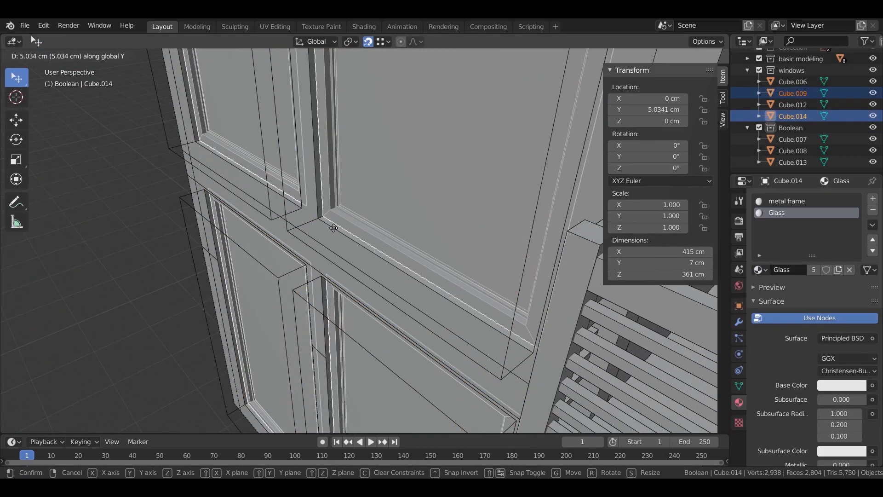
pyautogui.click(339, 244)
# - Move the balcony window along Y, deeper into its wall opening
pyautogui.scroll(-4, 340, 244)
pyautogui.keyDown('shift'); pyautogui.moveTo(530, 313); pyautogui.dragTo(304, 249, button='middle'); pyautogui.keyUp('shift')
pyautogui.click(457, 325)
pyautogui.scroll(4, 347, 225)
pyautogui.moveTo(457, 326); pyautogui.dragTo(354, 251, button='middle')
pyautogui.press('g')
pyautogui.press('y')
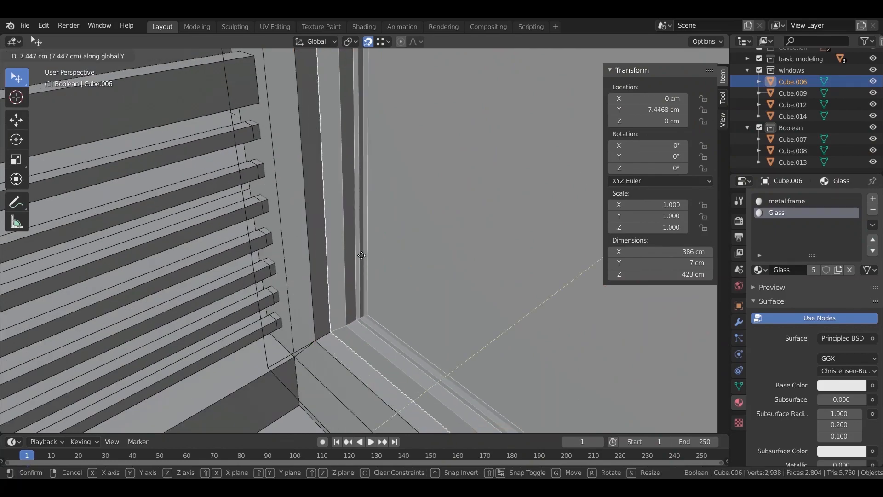
pyautogui.click(402, 292)
# - Hide the Boolean collection to examine the house windows without the cutters
pyautogui.scroll(-5, 402, 292)
pyautogui.moveTo(446, 325); pyautogui.dragTo(548, 340, button='middle')
pyautogui.click(872, 127)
pyautogui.scroll(6, 446, 213)
pyautogui.scroll(-7, 385, 241)
pyautogui.moveTo(386, 241); pyautogui.dragTo(274, 161, button='middle')
pyautogui.hotkey('ctrl', 'z')
# - Place the 3D cursor on the upper side wall near the front corner and add a cube there
pyautogui.hotkey('shift', 'space')
pyautogui.press('space')
pyautogui.click(272, 160)
pyautogui.hotkey('shift', 'a')
pyautogui.click(325, 174)
pyautogui.moveTo(325, 193); pyautogui.dragTo(276, 138, button='middle')
# - Stretch the new cube vertically to about 474 cm tall by moving its end face along Z
pyautogui.press('Tab')
pyautogui.click(262, 111)
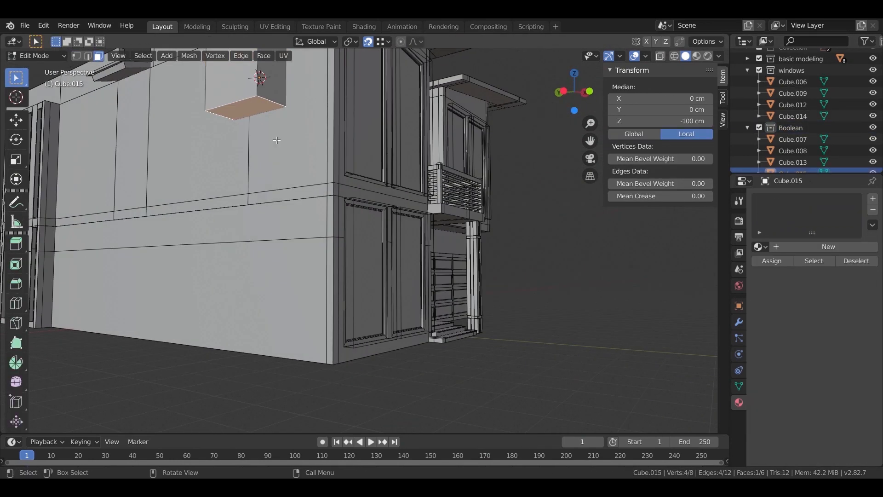
pyautogui.moveTo(344, 177); pyautogui.dragTo(354, 209, button='middle')
pyautogui.click(262, 123)
pyautogui.press('g')
pyautogui.press('z')
pyautogui.moveTo(317, 165); pyautogui.dragTo(401, 308, button='middle')
pyautogui.click(262, 163)
pyautogui.press('Tab')
# - Move the tall block along Y beside the front corner of the side wall, and scale it on X to about 83 cm
pyautogui.press('g')
pyautogui.press('y')
pyautogui.click(396, 262)
pyautogui.click(360, 267)
pyautogui.press('s')
pyautogui.press('x')
pyautogui.click(368, 272)
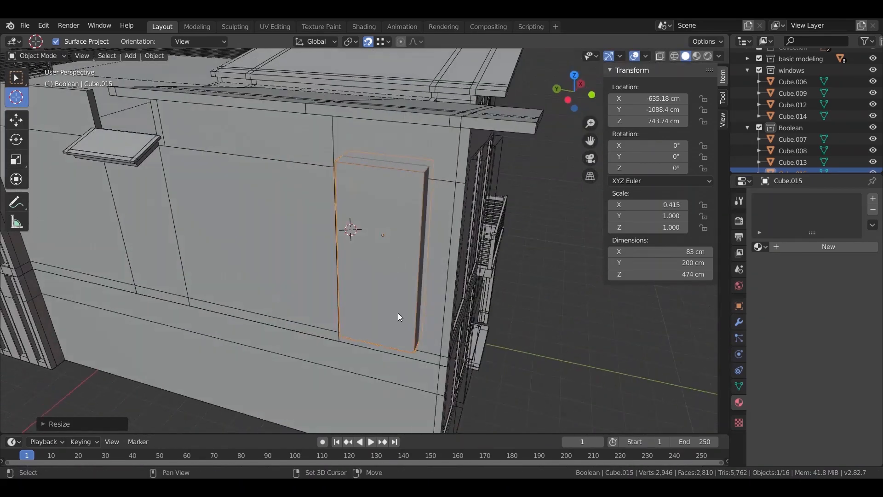
# - Place a copy beside the tall block on the side wall, with both 69.6 cm deep on X, and join them into one cutter
pyautogui.moveTo(337, 298); pyautogui.dragTo(367, 250, button='middle')
pyautogui.keyDown('shift'); pyautogui.click(367, 249); pyautogui.keyUp('shift')
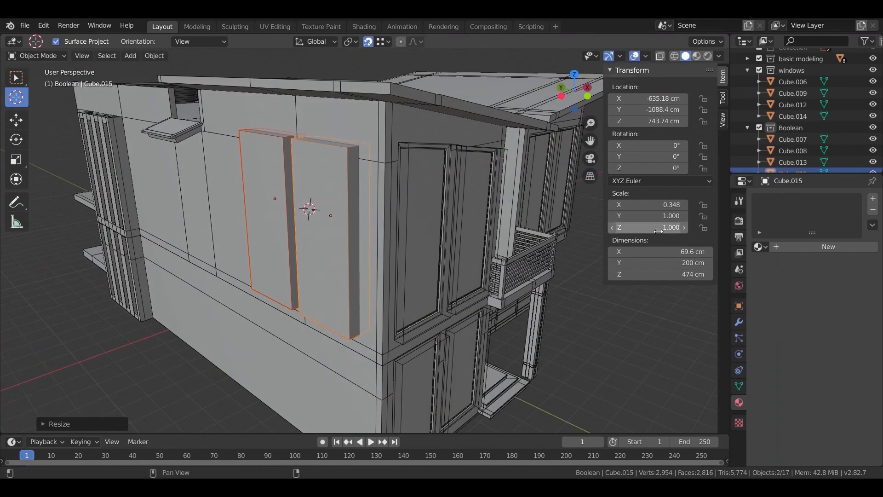
pyautogui.click(16, 77)
# - Add another Boolean Difference modifier to the house body, using the side-wall cutter Cube.015 as the object
pyautogui.click(370, 152)
pyautogui.click(739, 322)
pyautogui.click(759, 255)
pyautogui.click(782, 199)
pyautogui.click(639, 250)
pyautogui.click(320, 175)
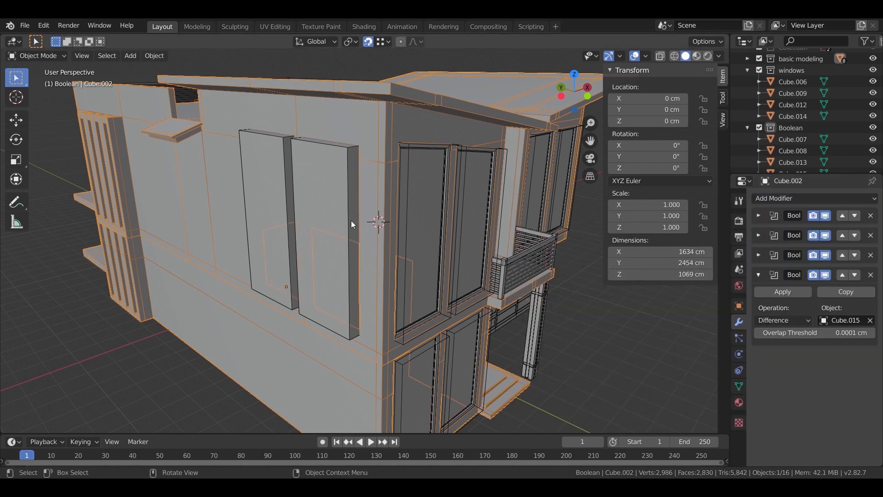
# - Set the side-wall cutter's viewport display to Wire
pyautogui.click(351, 224)
pyautogui.click(739, 306)
pyautogui.click(836, 416)
pyautogui.click(827, 393)
pyautogui.scroll(4, 368, 318)
pyautogui.moveTo(371, 321); pyautogui.dragTo(352, 228, button='middle')
# - Duplicate the side-wall cutter in place and move the copy into the windows collection
pyautogui.rightClick(308, 231)
pyautogui.scroll(2, 797, 163)
pyautogui.moveTo(798, 175); pyautogui.dragTo(791, 90)
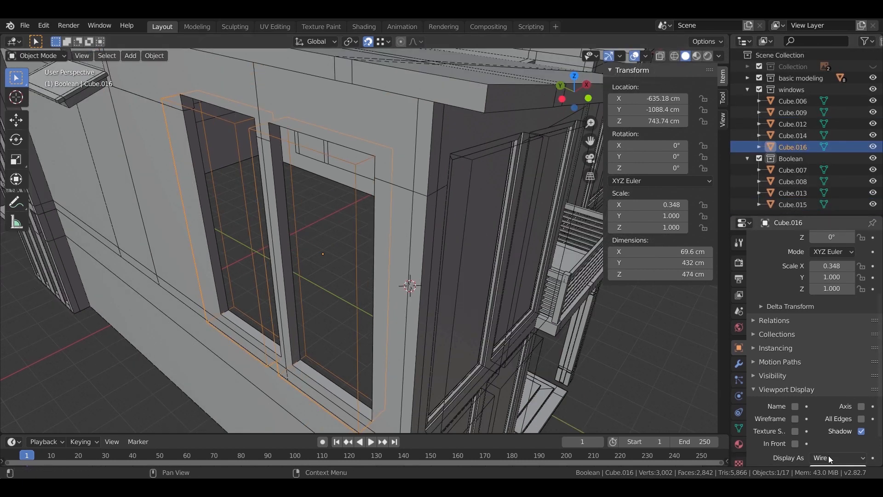
# - Reduce the copied side-wall cutter Cube.016 to two flat window faces set back in the wall, and apply all its transforms
pyautogui.press('Tab')
pyautogui.press('a')
pyautogui.press('KP_Decimal')
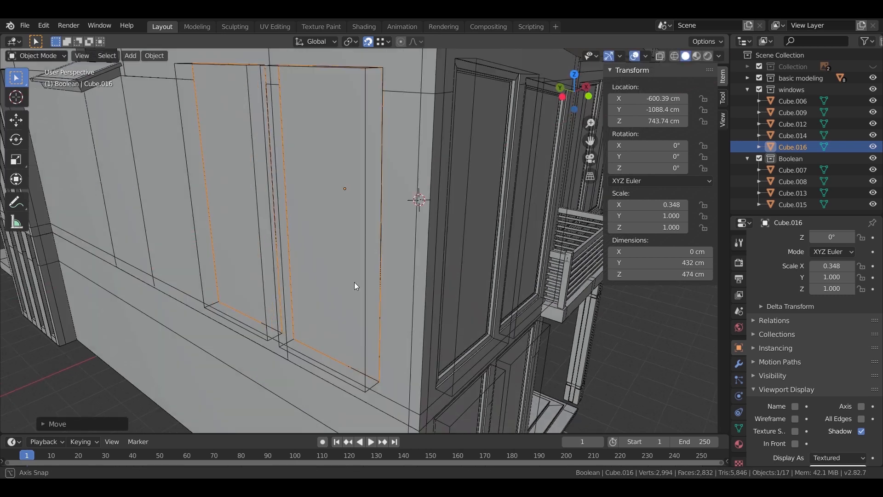
pyautogui.hotkey('ctrl', 'a')
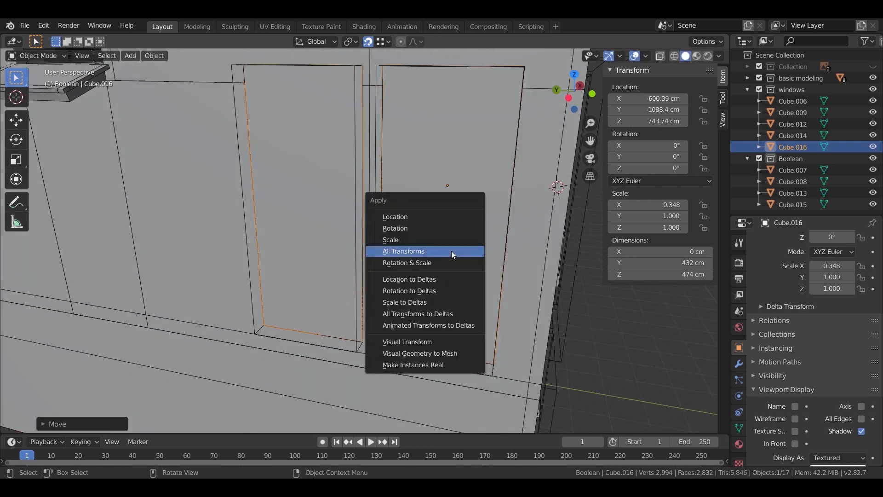
pyautogui.click(452, 251)
pyautogui.click(461, 261)
pyautogui.press('a')
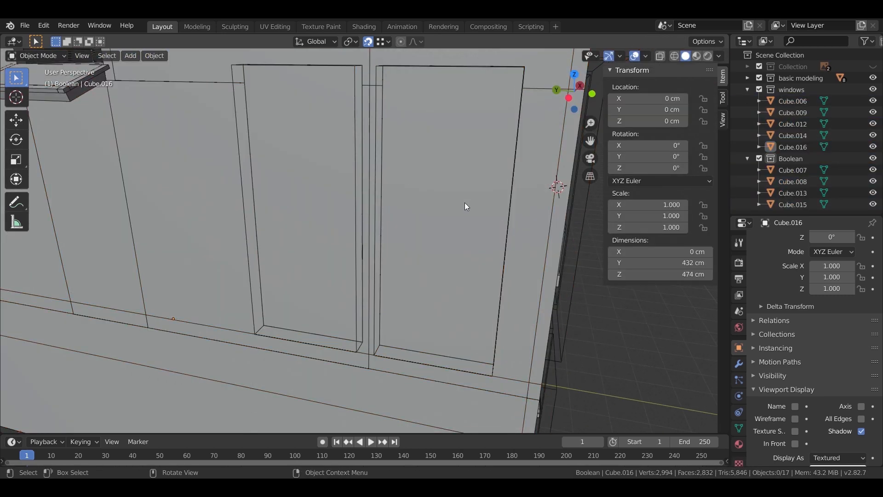
# - Inset the two side-wall window faces to create a frame border around each pane
pyautogui.press('Tab')
pyautogui.press('i')
pyautogui.click(457, 212)
# - Extrude the inset panes 5 cm inward and add a second recess, making the frame 7 cm deep overall
pyautogui.moveTo(457, 213); pyautogui.dragTo(432, 152, button='middle')
pyautogui.scroll(5, 433, 151)
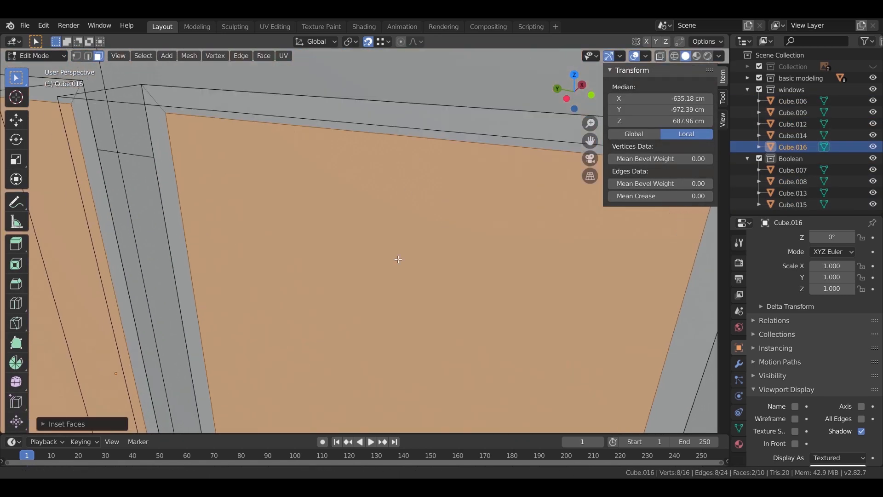
pyautogui.write('e5-')
pyautogui.press('Return')
pyautogui.press('Return')
pyautogui.moveTo(631, 325); pyautogui.dragTo(389, 300, button='middle')
pyautogui.press('e')
pyautogui.press('Return')
pyautogui.scroll(-4, 397, 252)
pyautogui.moveTo(397, 252); pyautogui.dragTo(322, 230, button='middle')
# - Give the side-wall window the metal frame material and assign Glass to its two inner panes
pyautogui.click(739, 443)
pyautogui.click(819, 290)
pyautogui.click(758, 289)
pyautogui.write('f')
pyautogui.press('Return')
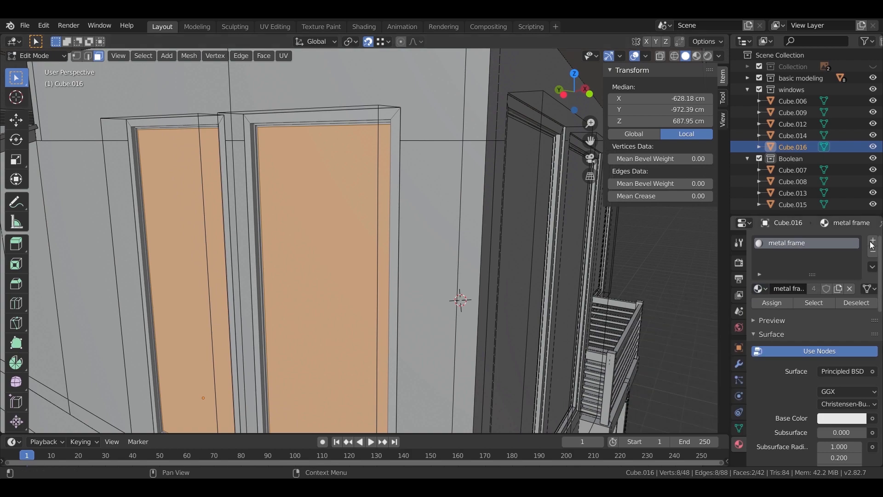
pyautogui.click(872, 240)
pyautogui.press('Tab')
pyautogui.press('Tab')
pyautogui.click(760, 311)
pyautogui.click(652, 362)
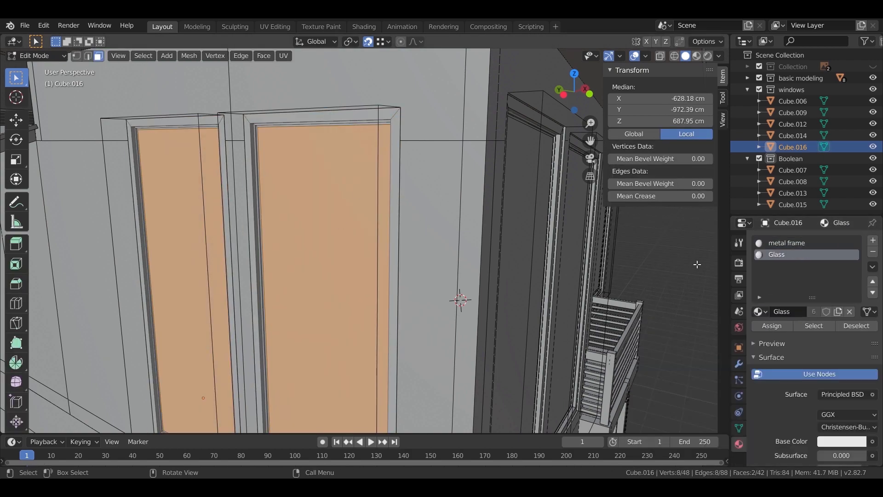
pyautogui.press('Tab')
# - Duplicate the side-wall window together with its cutter straight down about 418 cm to the ground floor
pyautogui.moveTo(306, 195); pyautogui.dragTo(376, 233, button='middle')
pyautogui.scroll(-3, 368, 245)
pyautogui.click(355, 213)
pyautogui.keyDown('shift'); pyautogui.click(355, 227); pyautogui.keyUp('shift')
pyautogui.scroll(1, 354, 228)
pyautogui.scroll(-2, 354, 227)
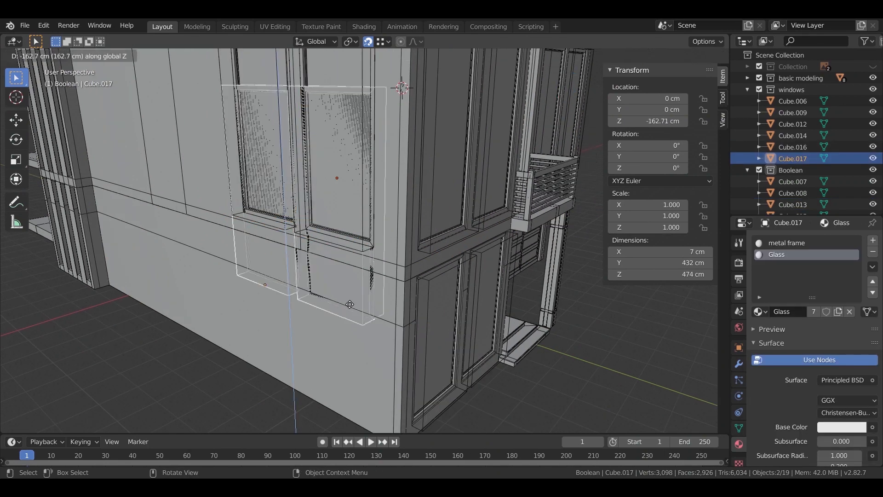
pyautogui.hotkey('shift', 'd')
pyautogui.click(394, 274)
pyautogui.click(404, 265)
pyautogui.scroll(3, 403, 265)
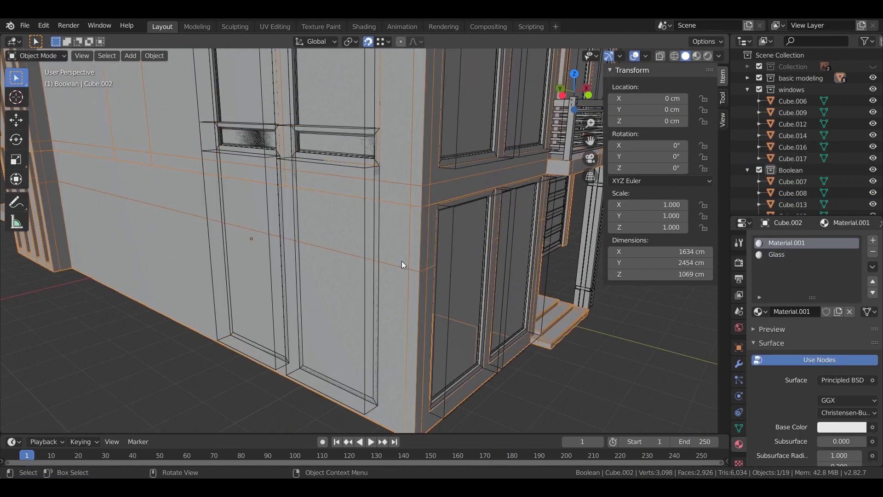
# - Add another Boolean Difference modifier to the house body, using the ground-floor side-wall cutter Cube.018 as the object
pyautogui.click(739, 364)
pyautogui.click(759, 317)
pyautogui.click(761, 241)
pyautogui.click(633, 287)
pyautogui.click(219, 307)
# - Lower the top of the ground-floor side-wall cutter to the height of the adjacent front ground-floor openings
pyautogui.scroll(1, 304, 337)
pyautogui.moveTo(303, 336); pyautogui.dragTo(428, 278, button='middle')
pyautogui.scroll(1, 454, 279)
pyautogui.scroll(2, 453, 279)
pyautogui.click(208, 318)
pyautogui.click(208, 313)
pyautogui.click(209, 308)
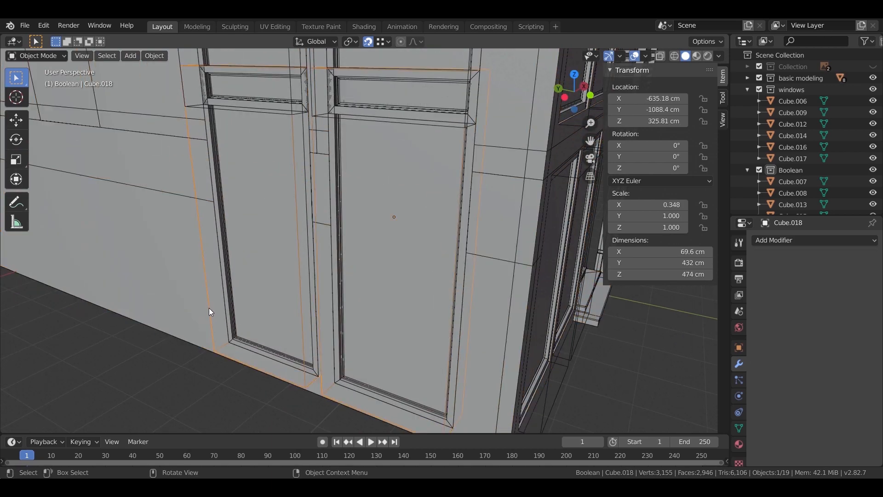
pyautogui.press('Tab')
pyautogui.scroll(-3, 209, 308)
pyautogui.keyDown('shift'); pyautogui.moveTo(276, 207); pyautogui.dragTo(251, 264, button='middle'); pyautogui.keyUp('shift')
pyautogui.click(77, 55)
pyautogui.hotkey('shift', 'z')
pyautogui.hotkey('shift', 'z')
pyautogui.press('g')
pyautogui.press('z')
pyautogui.scroll(2, 362, 241)
pyautogui.press('Tab')
# - Lower the top vertices of the ground-floor side-wall window Cube.017 by about 99 cm along Z
pyautogui.click(379, 257)
pyautogui.moveTo(378, 257); pyautogui.dragTo(294, 224, button='middle')
pyautogui.press('Tab')
pyautogui.hotkey('shift', 'z')
pyautogui.moveTo(190, 100)
pyautogui.mouseDown()
pyautogui.moveTo(290, 136)
pyautogui.moveTo(443, 163)
pyautogui.mouseUp()
pyautogui.moveTo(443, 184); pyautogui.dragTo(410, 198, button='middle')
pyautogui.hotkey('shift', 'z')
pyautogui.press('g')
pyautogui.press('z')
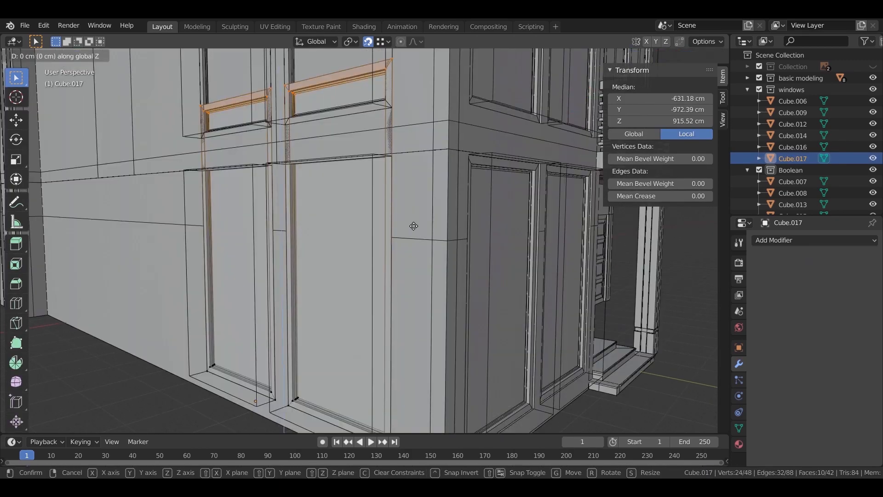
pyautogui.click(470, 158)
pyautogui.moveTo(470, 158); pyautogui.dragTo(333, 96, button='middle')
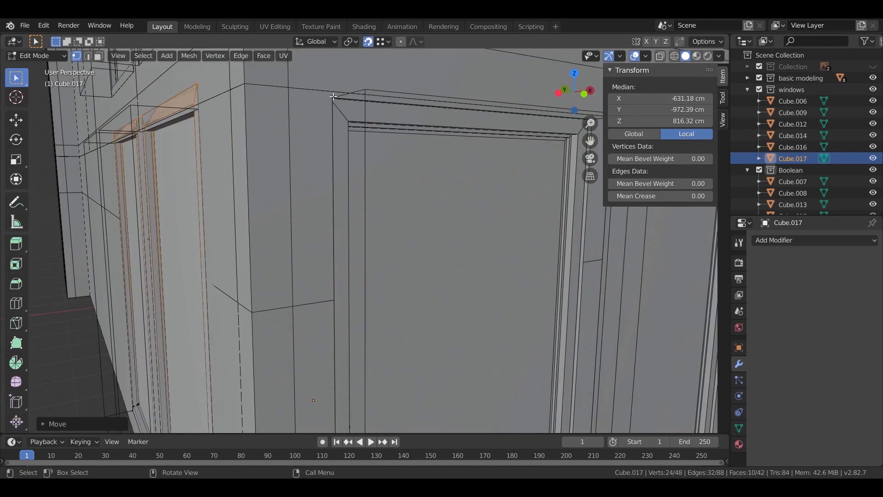
# - Fine-tune the height of the ground-floor window's top along Z so its frame fits the lowered opening
pyautogui.click(346, 126)
pyautogui.press('g')
pyautogui.press('z')
pyautogui.click(296, 145)
pyautogui.moveTo(296, 146); pyautogui.dragTo(322, 208, button='middle')
pyautogui.press('Tab')
# - Move both side-wall windows 4 cm along X and save the file
pyautogui.moveTo(322, 207); pyautogui.dragTo(248, 244, button='middle')
pyautogui.keyDown('shift'); pyautogui.click(289, 147); pyautogui.keyUp('shift')
pyautogui.keyDown('shift'); pyautogui.moveTo(303, 336); pyautogui.dragTo(274, 235, button='middle'); pyautogui.keyUp('shift')
pyautogui.write('gx4')
pyautogui.press('Return')
pyautogui.moveTo(207, 266); pyautogui.dragTo(317, 137, button='middle')
pyautogui.scroll(-5, 318, 252)
pyautogui.hotkey('alt', 'a')
pyautogui.hotkey('ctrl', 's')
pyautogui.scroll(4, 322, 290)
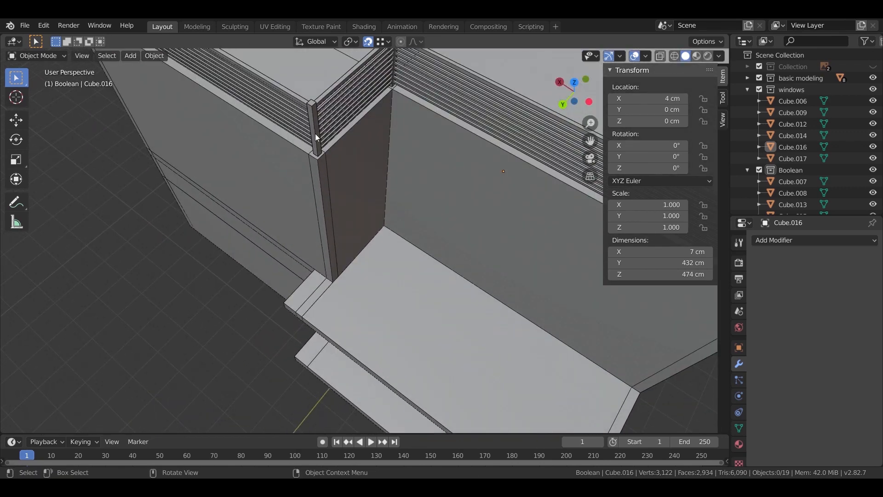
# - Duplicate the roof railing posts Cube.003 down to the balcony slab and shift the copy horizontally toward its outer edge
pyautogui.click(315, 133)
pyautogui.moveTo(327, 215); pyautogui.dragTo(326, 197, button='middle')
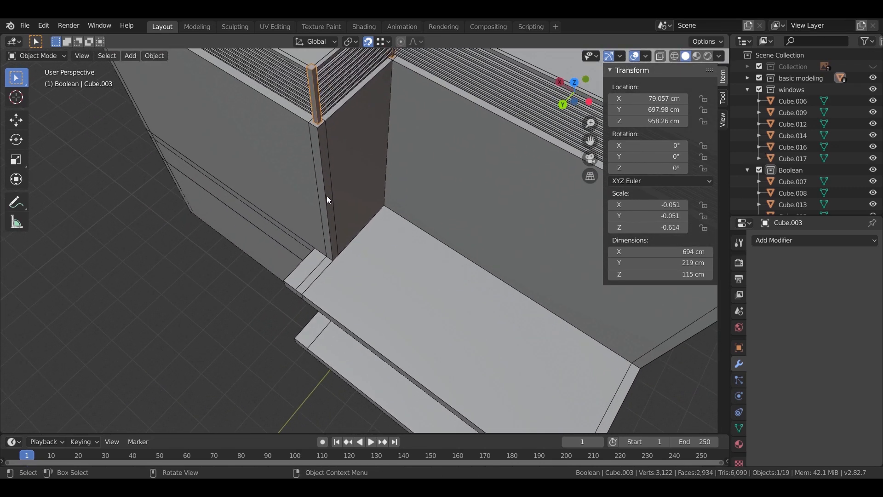
pyautogui.hotkey('shift', 'd')
pyautogui.press('z')
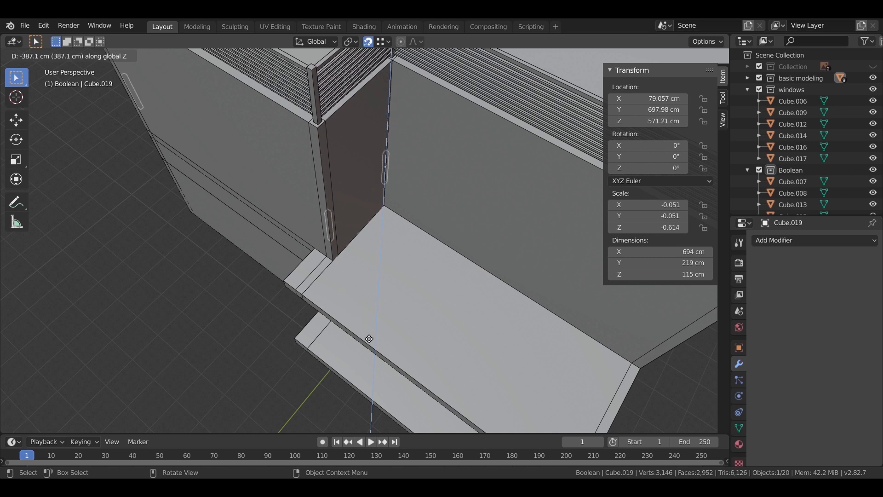
pyautogui.moveTo(375, 349); pyautogui.dragTo(371, 221, button='middle')
pyautogui.press('g')
pyautogui.hotkey('shift', 'z')
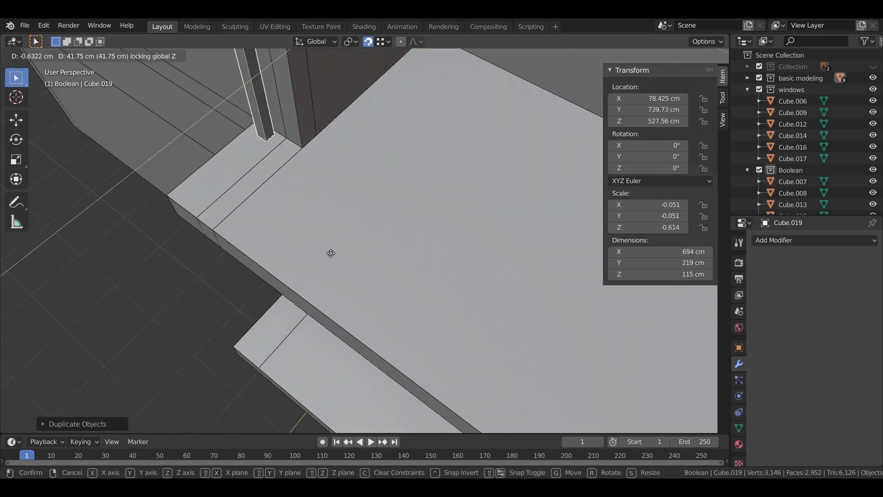
pyautogui.click(264, 262)
# - Position the copied railing posts at the balcony slab's outer corner, with the copy at about 489 cm in Z
pyautogui.moveTo(264, 262); pyautogui.dragTo(324, 230, button='middle')
pyautogui.press('g')
pyautogui.click(351, 134)
pyautogui.press('g')
pyautogui.press('Escape')
pyautogui.press('g')
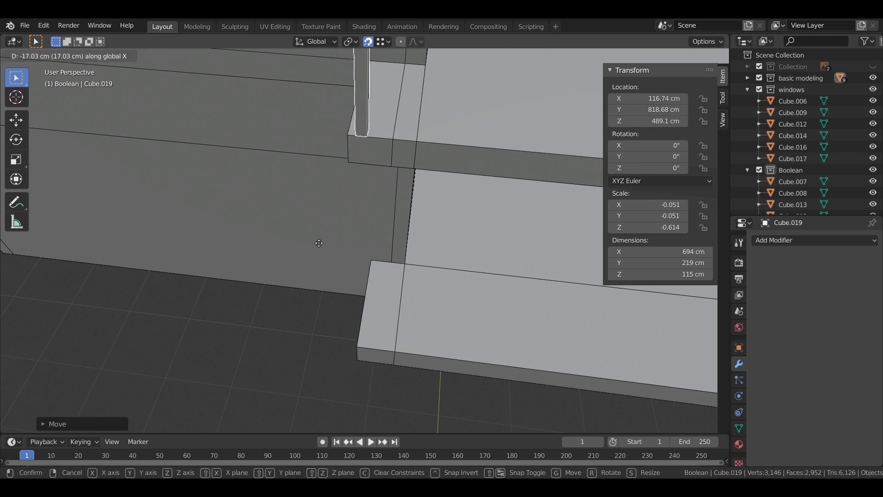
pyautogui.moveTo(316, 243); pyautogui.dragTo(336, 323, button='middle')
pyautogui.press('g')
pyautogui.hotkey('shift', 'z')
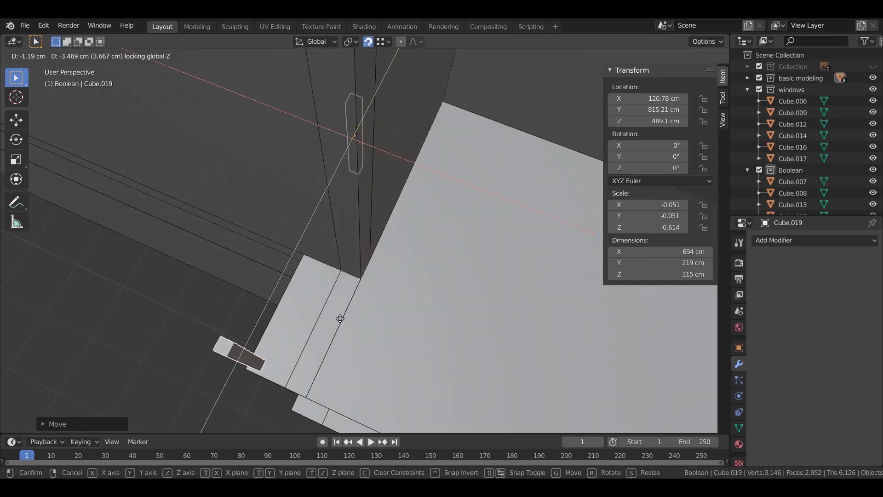
pyautogui.click(339, 318)
# - Delete the inner-corner post from the copied railing posts and set the object's origin to its geometry
pyautogui.press('Tab')
pyautogui.hotkey('alt', 'z')
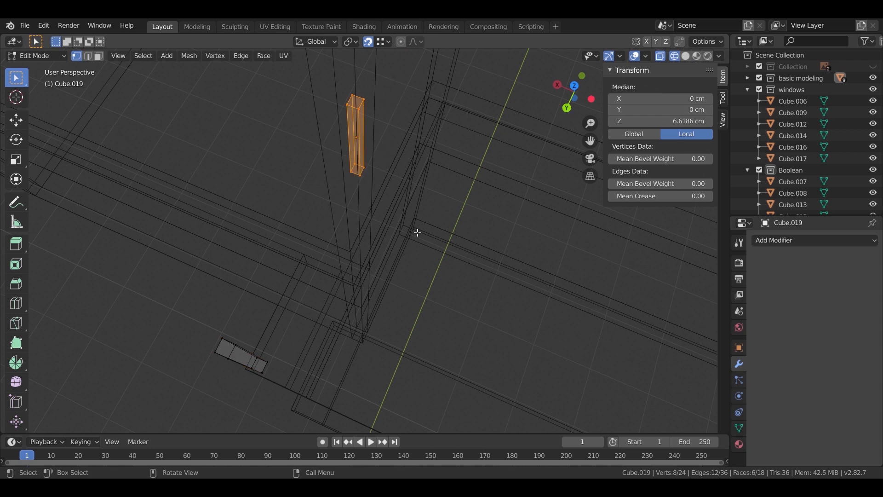
pyautogui.press('x')
pyautogui.click(407, 232)
pyautogui.moveTo(397, 227); pyautogui.dragTo(145, 98, button='middle')
pyautogui.press('a')
pyautogui.press('Tab')
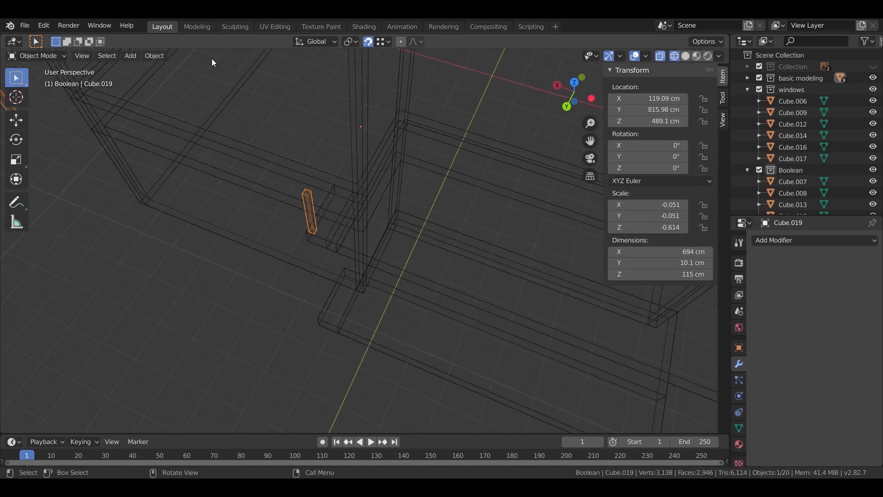
pyautogui.click(159, 57)
pyautogui.click(285, 97)
# - Move the two remaining posts about 713 cm along negative X onto the balcony slab
pyautogui.press('Tab')
pyautogui.moveTo(335, 197); pyautogui.dragTo(391, 234, button='middle')
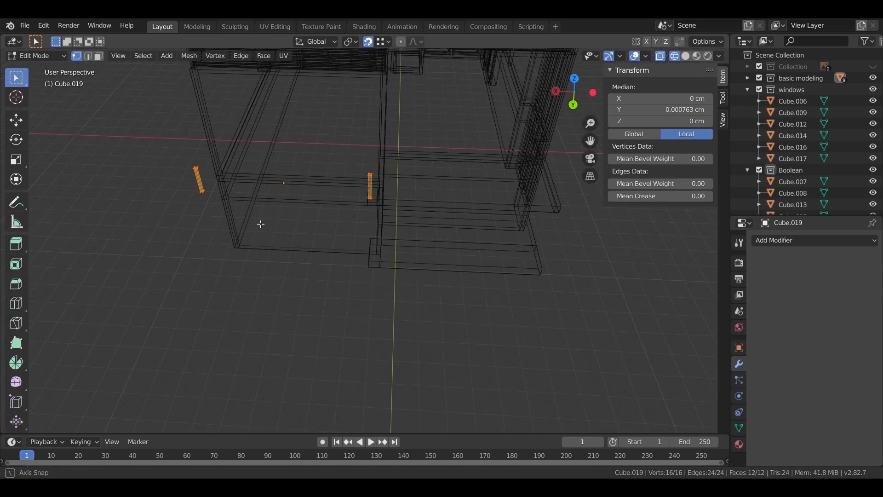
pyautogui.moveTo(261, 225); pyautogui.dragTo(463, 212, button='middle')
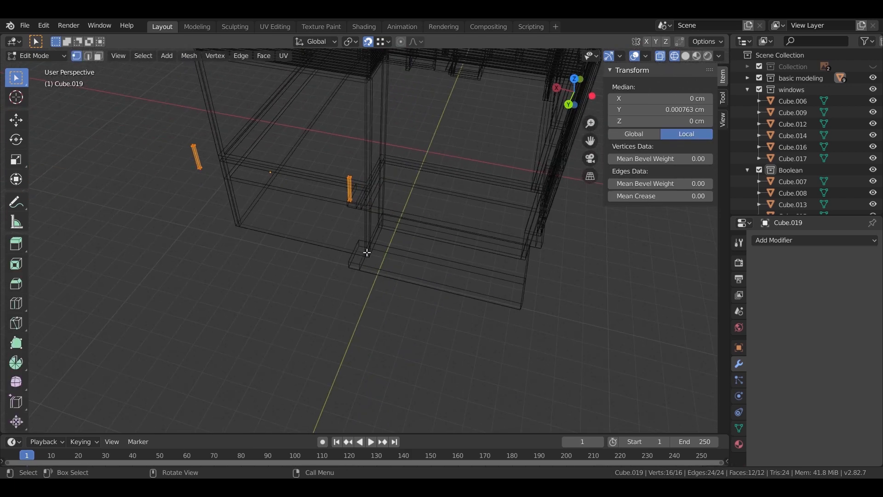
pyautogui.hotkey('shift', 'z')
pyautogui.moveTo(441, 246); pyautogui.dragTo(342, 241, button='middle')
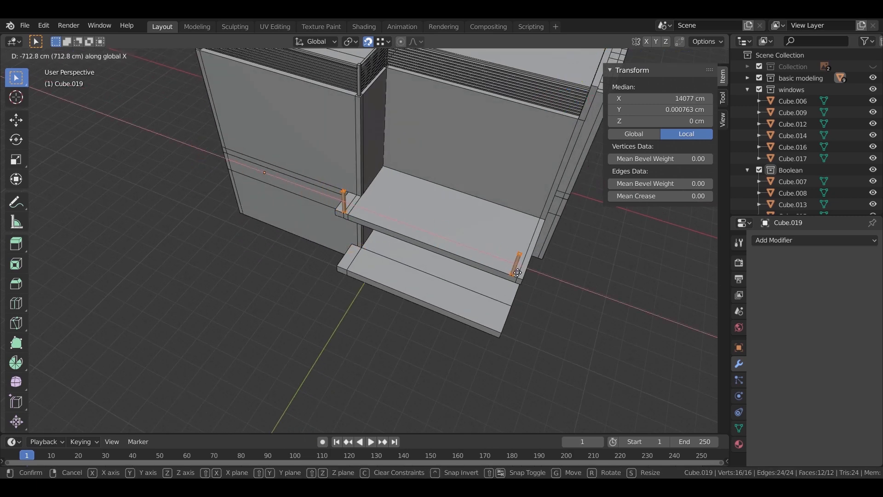
pyautogui.click(517, 272)
# - Adjust the post nearest the projecting wall so it stands at its outer corner of the balcony slab
pyautogui.scroll(4, 379, 211)
pyautogui.hotkey('shift', 'z')
pyautogui.moveTo(296, 110); pyautogui.dragTo(393, 234)
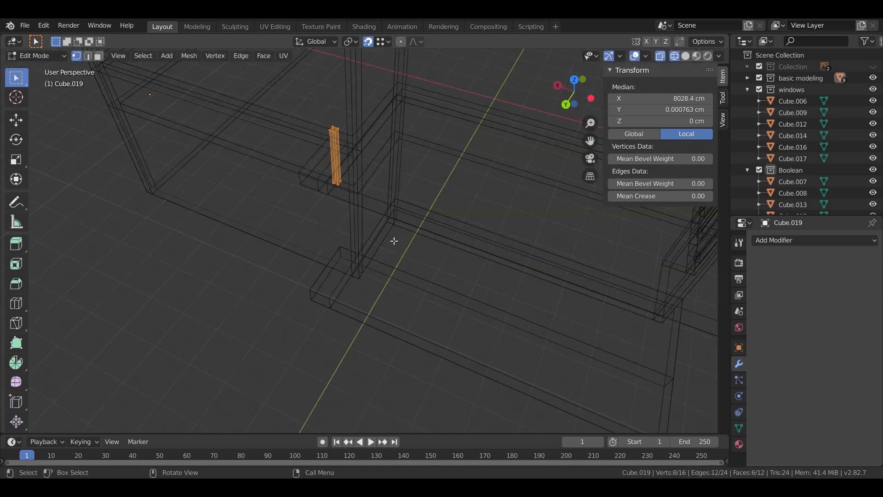
pyautogui.click(377, 243)
pyautogui.scroll(-4, 370, 246)
pyautogui.hotkey('shift', 'z')
# - Adjust the second post to the balcony's opposite outer corner, making the pair span 742 cm along X
pyautogui.moveTo(497, 271); pyautogui.dragTo(391, 249, button='middle')
pyautogui.scroll(4, 388, 248)
pyautogui.press('z')
pyautogui.moveTo(363, 155); pyautogui.dragTo(451, 319)
pyautogui.click(450, 315)
pyautogui.hotkey('shift', 'z')
pyautogui.moveTo(394, 282); pyautogui.dragTo(405, 299, button='middle')
pyautogui.press('Tab')
pyautogui.scroll(-2, 398, 266)
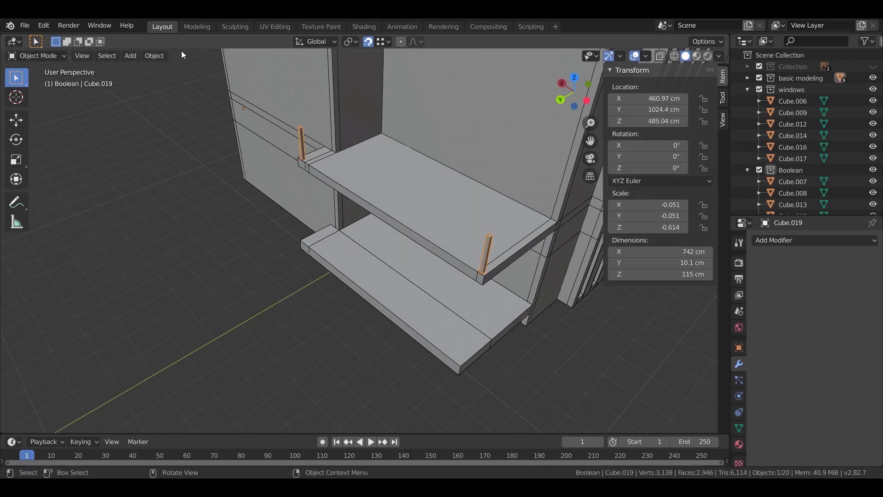
# - Set the origin of the two balcony posts to their geometry
pyautogui.click(154, 56)
pyautogui.moveTo(197, 77)
pyautogui.click(288, 89)
# - Duplicate the roof railing's top handrail straight down to the balcony floor level, at Z 431.23 cm
pyautogui.moveTo(334, 264); pyautogui.dragTo(389, 250, button='middle')
pyautogui.scroll(4, 414, 180)
pyautogui.keyDown('shift'); pyautogui.moveTo(470, 329); pyautogui.dragTo(380, 295, button='middle'); pyautogui.keyUp('shift')
pyautogui.scroll(-5, 391, 304)
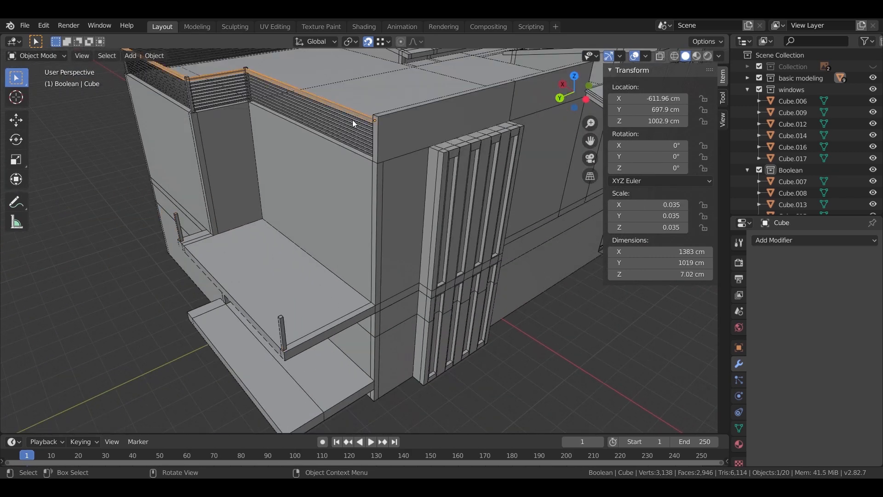
pyautogui.hotkey('shift', 'd')
pyautogui.press('z')
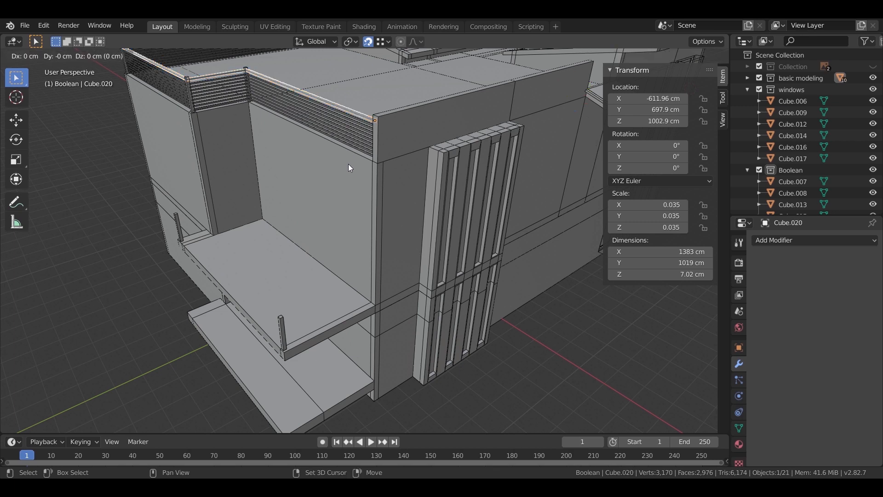
pyautogui.click(375, 301)
pyautogui.moveTo(375, 302); pyautogui.dragTo(407, 288, button='middle')
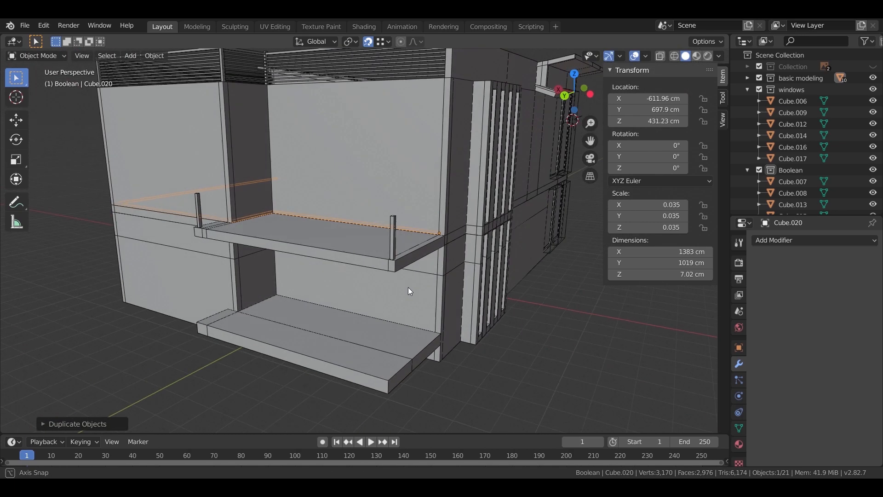
# - Raise the copied handrail 120 cm along Z above the balcony floor
pyautogui.scroll(3, 407, 288)
pyautogui.press('g')
pyautogui.press('z')
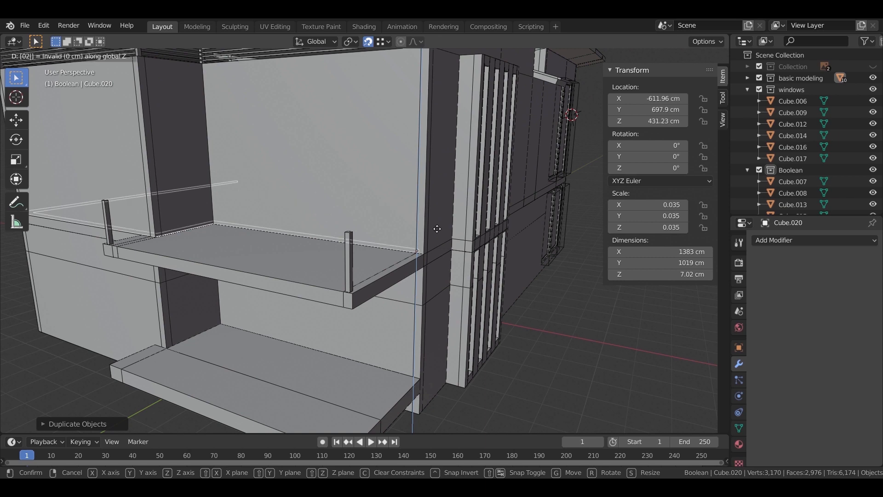
pyautogui.write('gz120')
pyautogui.press('Return')
pyautogui.moveTo(438, 233); pyautogui.dragTo(391, 265, button='middle')
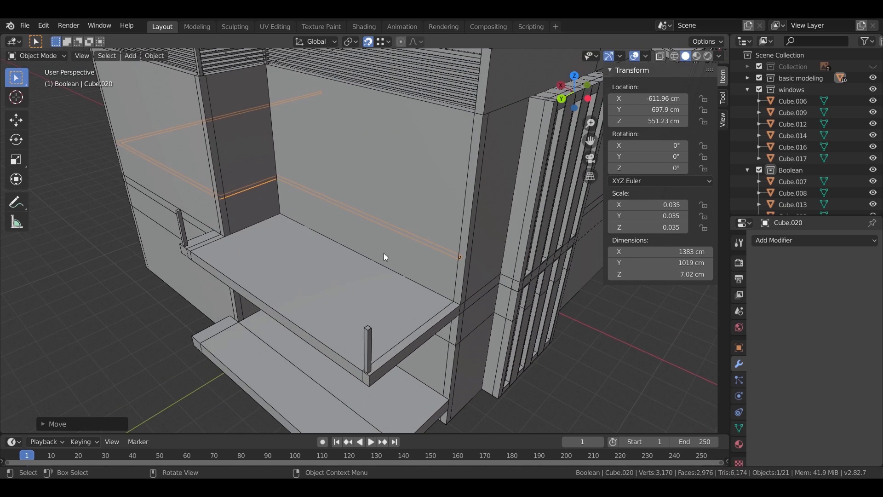
pyautogui.moveTo(328, 252); pyautogui.dragTo(326, 200, button='middle')
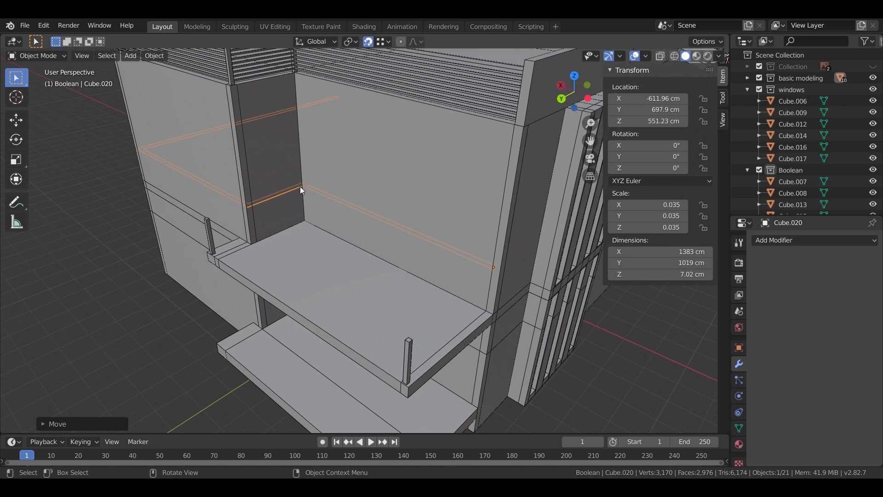
# - Delete the end vertices of the copied handrail's surplus segment that runs past the inner corner
pyautogui.press('g')
pyautogui.rightClick(494, 314)
pyautogui.moveTo(366, 233); pyautogui.dragTo(355, 242, button='middle')
pyautogui.press('z')
pyautogui.press('4')
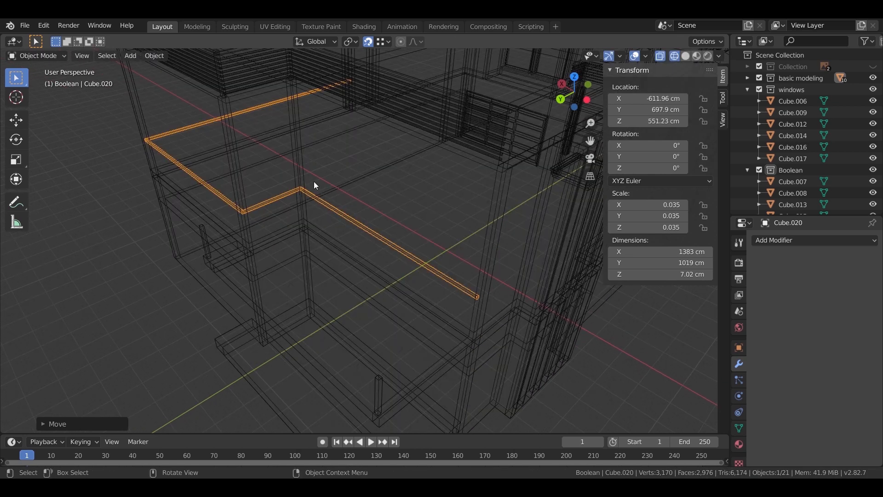
pyautogui.press('Tab')
pyautogui.press('x')
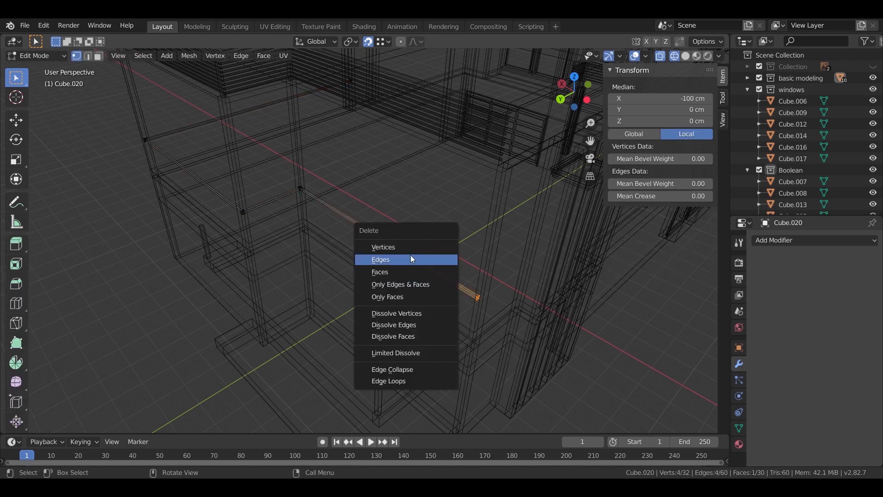
pyautogui.click(410, 255)
# - Delete the remaining stray vertices of the surplus segment so the copied handrail ends at the inner corner
pyautogui.scroll(5, 374, 253)
pyautogui.keyDown('shift'); pyautogui.moveTo(405, 330); pyautogui.dragTo(311, 212, button='middle'); pyautogui.keyUp('shift')
pyautogui.press('x')
pyautogui.click(354, 199)
pyautogui.moveTo(226, 226); pyautogui.dragTo(179, 276)
pyautogui.click(205, 278)
pyautogui.press('x')
pyautogui.click(187, 276)
pyautogui.moveTo(258, 288); pyautogui.dragTo(270, 292, button='middle')
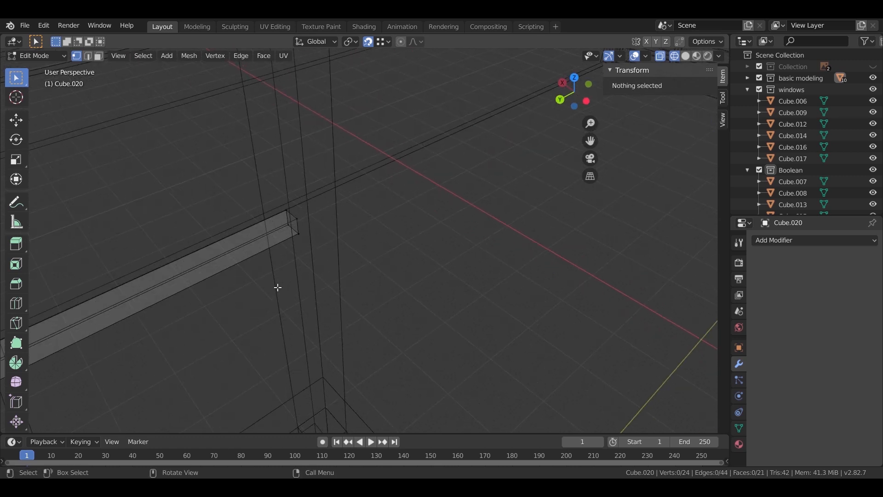
# - Move the whole trimmed handrail onto the balcony and raise it 120 cm along Z
pyautogui.scroll(-9, 281, 274)
pyautogui.scroll(1, 317, 254)
pyautogui.scroll(-2, 321, 256)
pyautogui.press('a')
pyautogui.press('g')
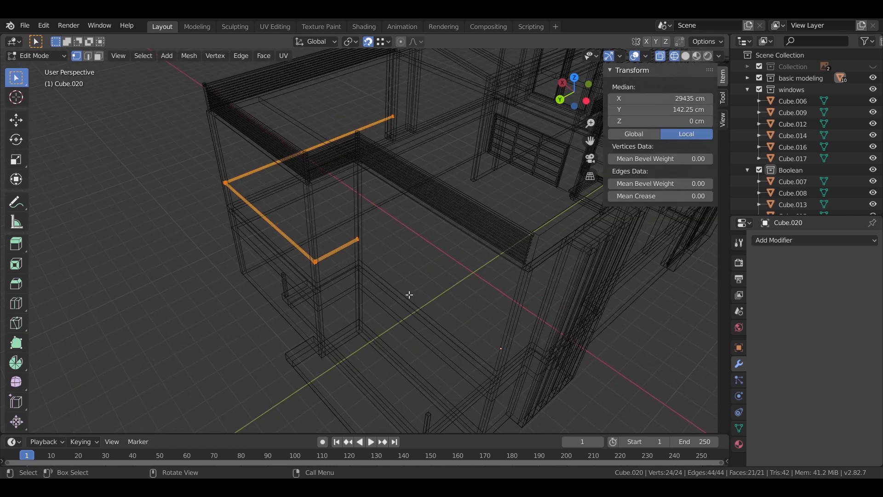
pyautogui.click(498, 342)
pyautogui.moveTo(497, 341); pyautogui.dragTo(497, 304, button='middle')
pyautogui.hotkey('shift', 'z')
pyautogui.scroll(4, 483, 310)
pyautogui.write('gz120')
pyautogui.press('Return')
# - Move the handrail's front segment about 136.7 cm along Y toward the balcony's outer edge
pyautogui.moveTo(381, 281); pyautogui.dragTo(355, 310, button='middle')
pyautogui.press('KP_7')
pyautogui.hotkey('shift', 'z')
pyautogui.moveTo(188, 227); pyautogui.dragTo(457, 285)
pyautogui.press('g')
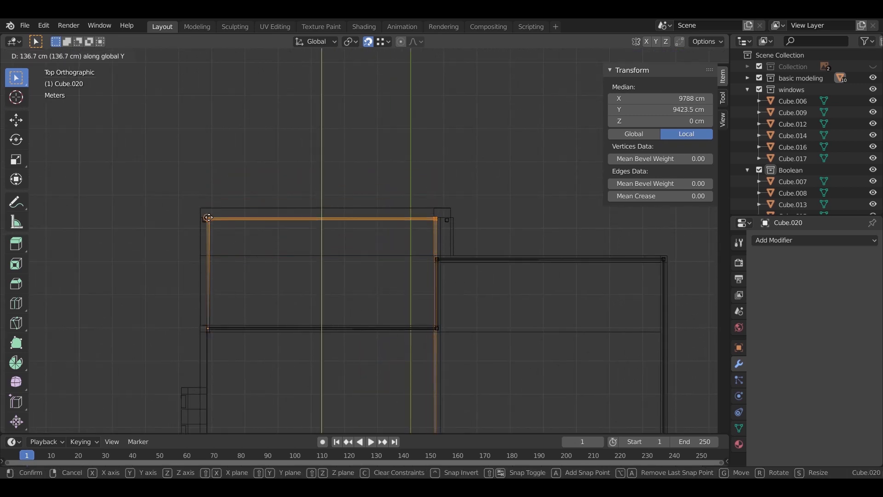
pyautogui.click(209, 218)
# - Shorten the handrail's long side segment by moving its end vertices along Y to the balcony's wall line
pyautogui.scroll(-3, 402, 264)
pyautogui.keyDown('shift'); pyautogui.moveTo(414, 366); pyautogui.dragTo(408, 248, button='middle'); pyautogui.keyUp('shift')
pyautogui.moveTo(378, 354); pyautogui.dragTo(448, 309)
pyautogui.scroll(2, 448, 309)
pyautogui.scroll(-2, 455, 337)
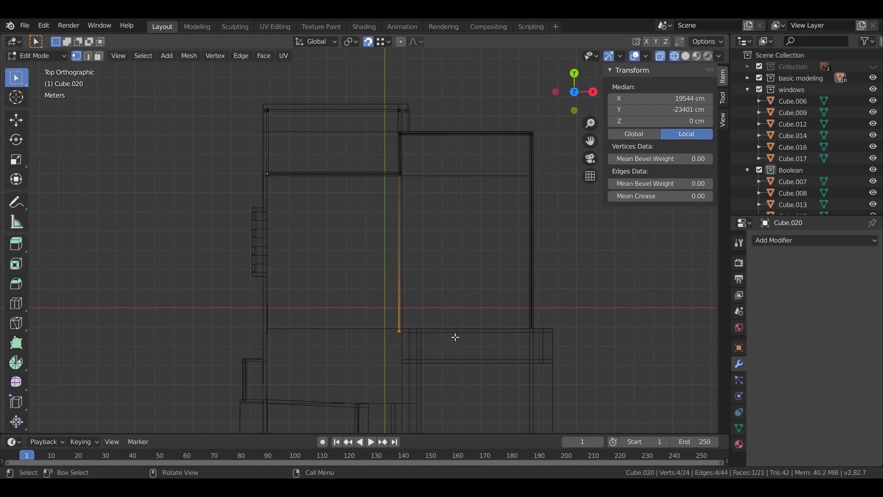
pyautogui.click(403, 133)
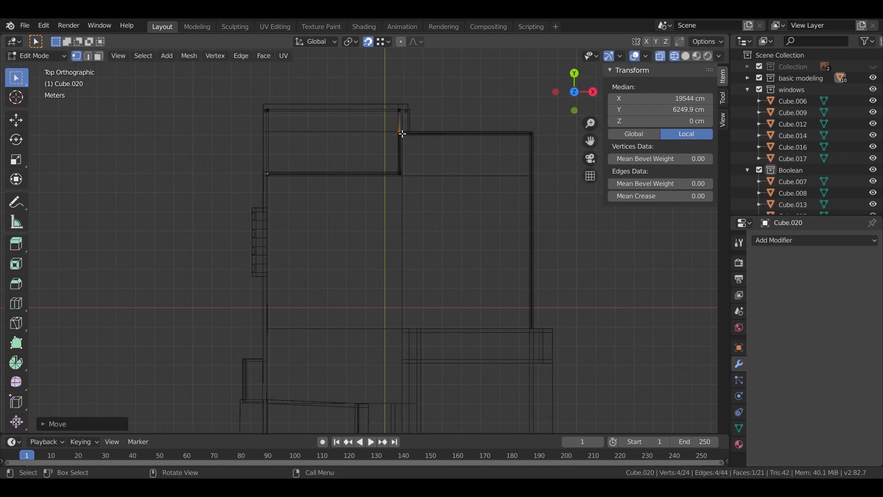
# - Move the shortened side segment of the handrail outward along X into line with its balcony corner post
pyautogui.moveTo(377, 212); pyautogui.dragTo(399, 197, button='middle')
pyautogui.press('KP_5')
pyautogui.press('KP_Decimal')
pyautogui.press('KP_7')
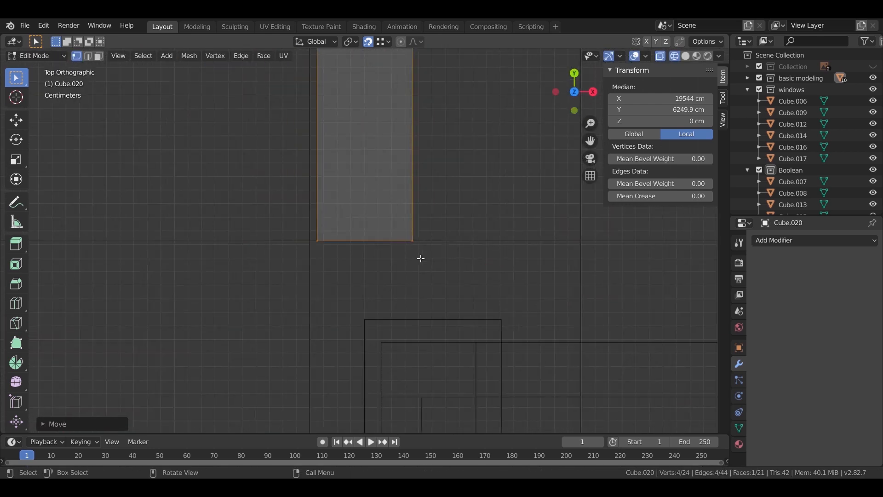
pyautogui.scroll(-10, 420, 256)
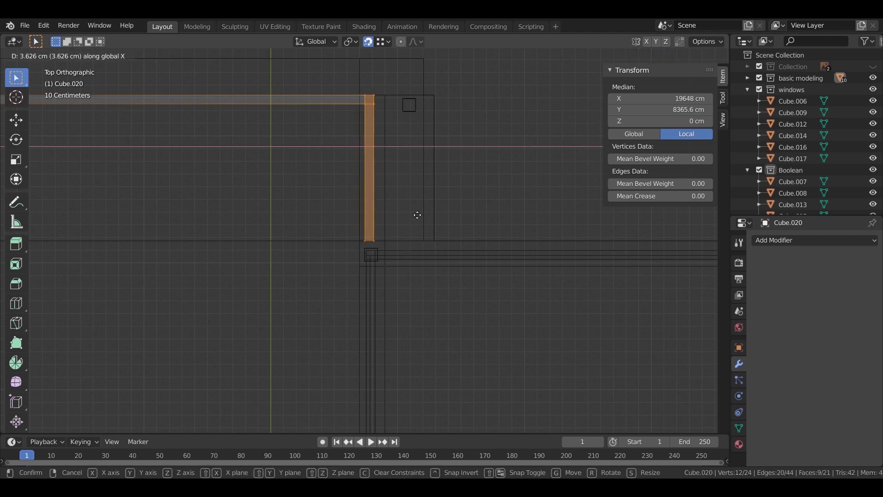
pyautogui.click(454, 173)
pyautogui.scroll(-4, 446, 189)
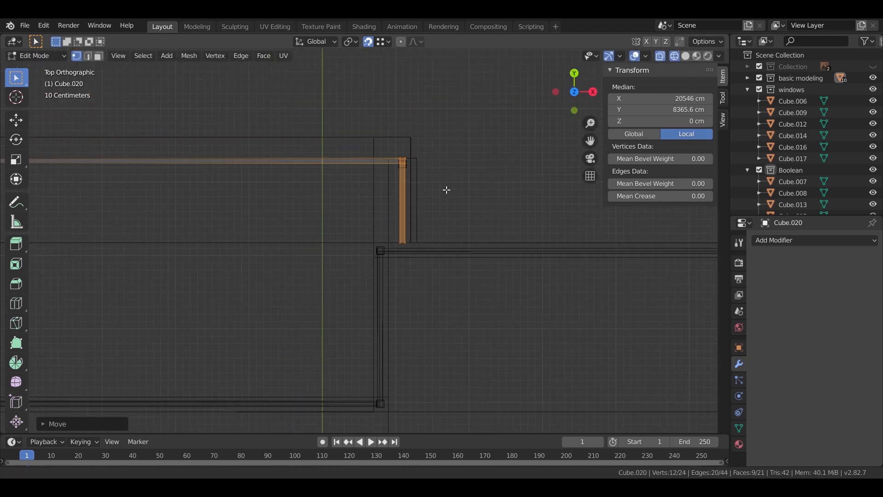
# - Move the handrail's opposite side segment outward along X until it lines up with the other corner post
pyautogui.scroll(3, 236, 183)
pyautogui.keyDown('shift'); pyautogui.moveTo(236, 184); pyautogui.dragTo(395, 258, button='middle'); pyautogui.keyUp('shift')
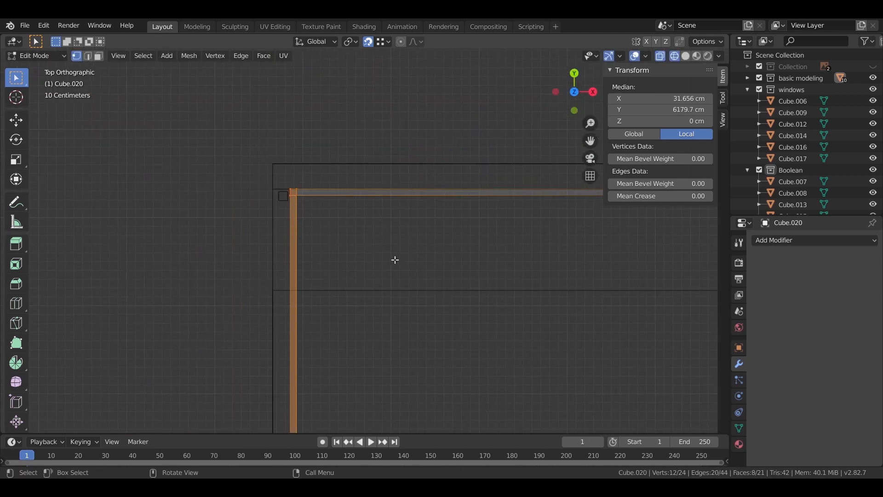
pyautogui.press('g')
pyautogui.press('x')
pyautogui.click(381, 255)
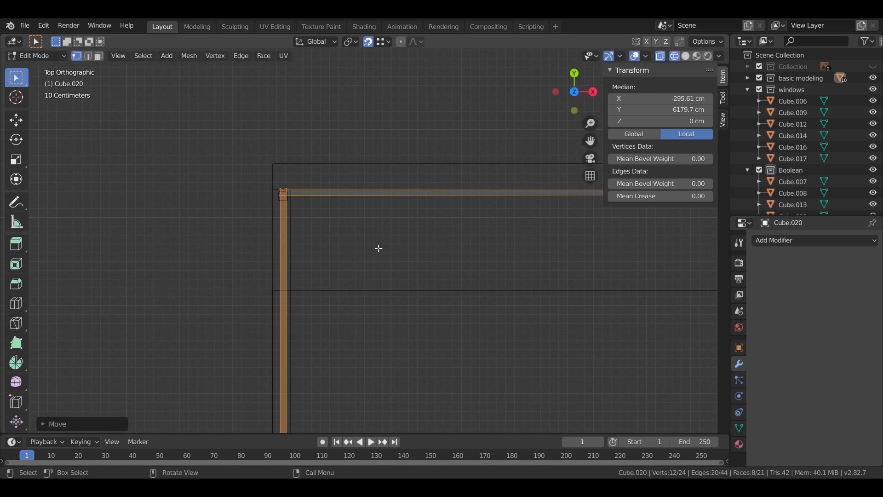
# - Adjust the handrail's front segment along Y so it runs centred through both corner posts
pyautogui.scroll(3, 430, 227)
pyautogui.scroll(1, 356, 247)
pyautogui.press('g')
pyautogui.press('y')
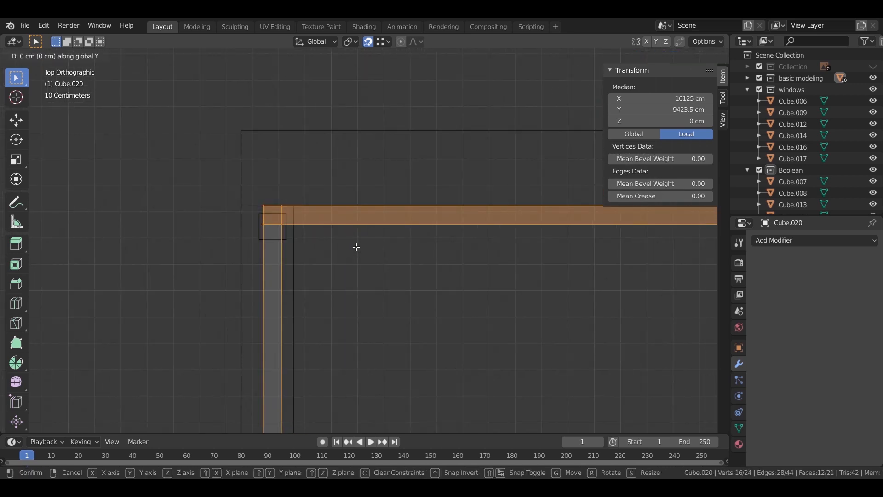
pyautogui.click(354, 258)
pyautogui.scroll(-3, 349, 343)
pyautogui.moveTo(349, 343); pyautogui.dragTo(535, 236, button='middle')
pyautogui.press('Tab')
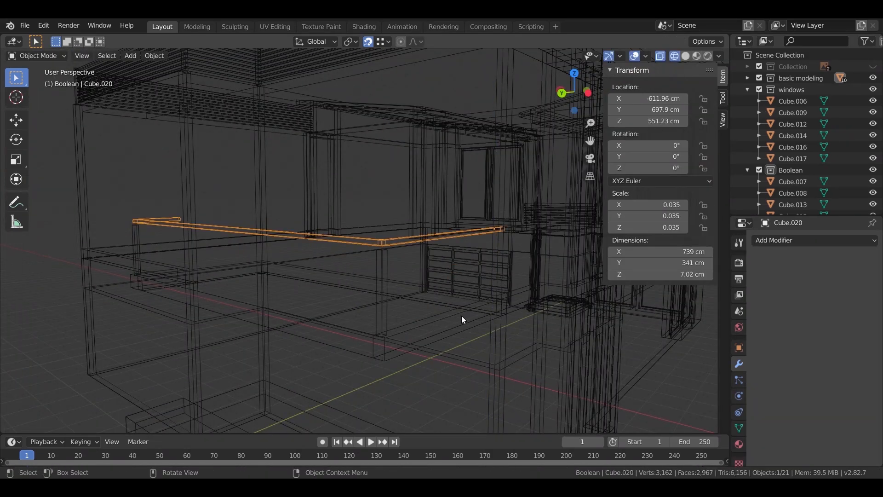
# - Lower the balcony handrail along Z to the tops of the posts, at Z 533.16 cm
pyautogui.hotkey('shift', 'z')
pyautogui.moveTo(534, 283); pyautogui.dragTo(478, 272, button='middle')
pyautogui.press('g')
pyautogui.press('z')
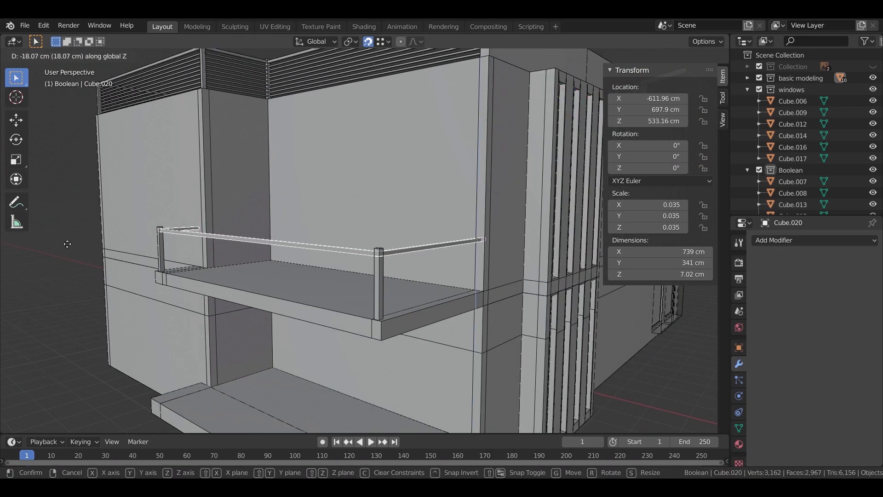
pyautogui.click(88, 293)
pyautogui.moveTo(88, 293); pyautogui.dragTo(113, 277, button='middle')
pyautogui.scroll(8, 357, 250)
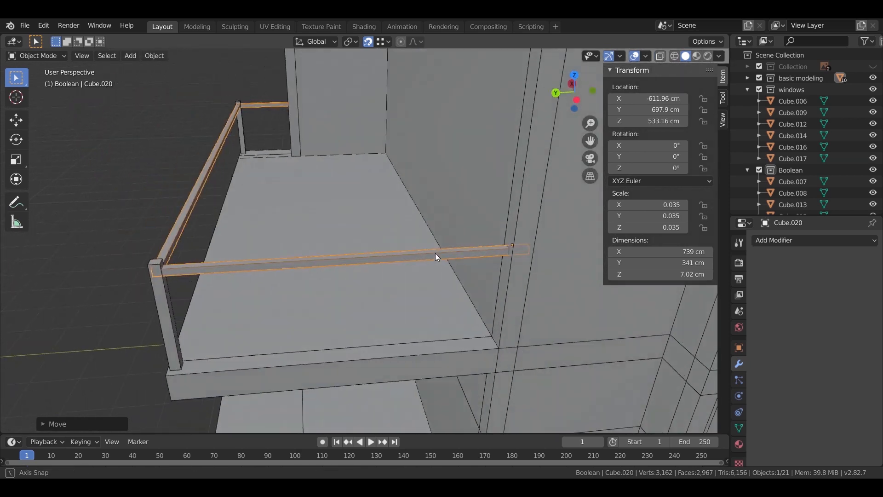
# - Move the vertices at the handrail's protruding open end back to the wall face
pyautogui.hotkey('shift', 'z')
pyautogui.press('Tab')
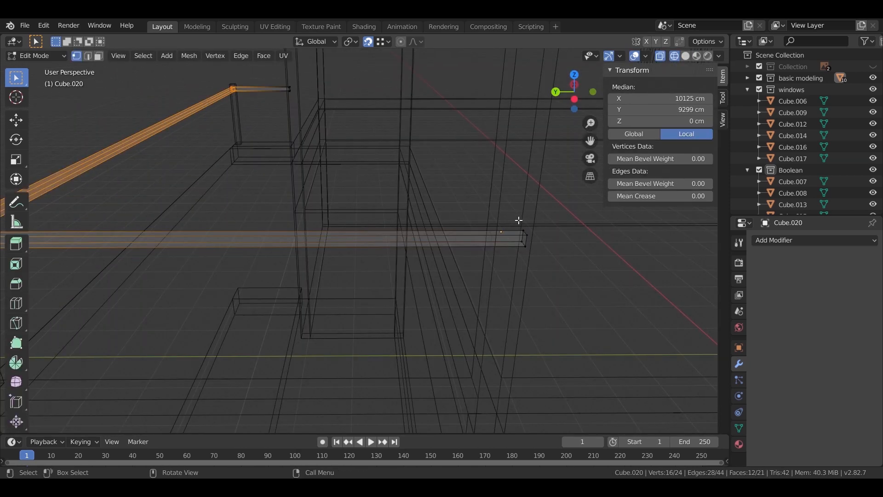
pyautogui.click(475, 393)
pyautogui.scroll(-3, 323, 299)
# - Align the open end of the handrail's other side segment with its adjoining wall face
pyautogui.moveTo(217, 258); pyautogui.dragTo(373, 276, button='middle')
pyautogui.scroll(2, 424, 341)
pyautogui.moveTo(184, 227); pyautogui.dragTo(294, 313)
pyautogui.moveTo(358, 368)
pyautogui.keyDown('shift'); pyautogui.mouseDown(button='middle')
pyautogui.moveTo(345, 277)
pyautogui.moveTo(363, 332)
pyautogui.moveTo(304, 349)
pyautogui.moveTo(272, 342)
pyautogui.mouseUp(button='middle'); pyautogui.keyUp('shift')
pyautogui.click(255, 402)
pyautogui.hotkey('shift', 'z')
pyautogui.scroll(-2, 350, 322)
pyautogui.moveTo(448, 308); pyautogui.dragTo(411, 305, button='middle')
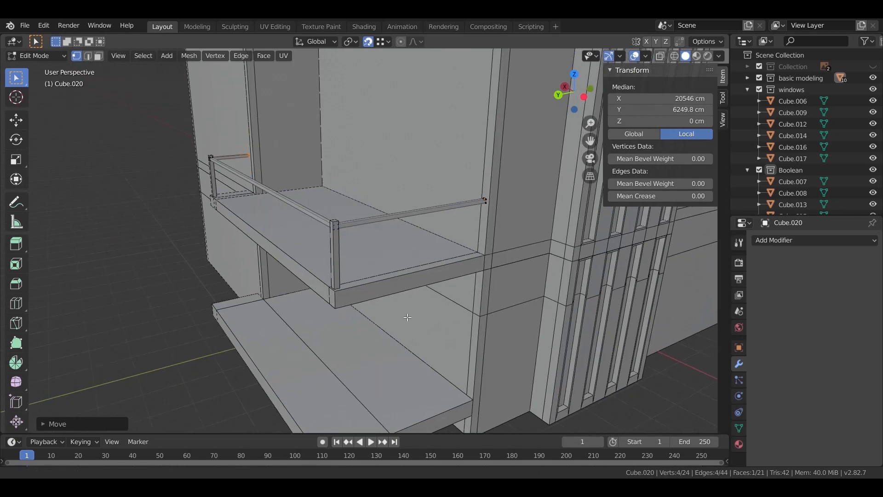
pyautogui.scroll(-4, 411, 306)
pyautogui.scroll(3, 410, 283)
pyautogui.press('Tab')
# - Duplicate the roof railing's horizontal slats straight down to the balcony level, at Z 435.75 cm
pyautogui.click(405, 120)
pyautogui.moveTo(405, 121); pyautogui.dragTo(414, 184, button='middle')
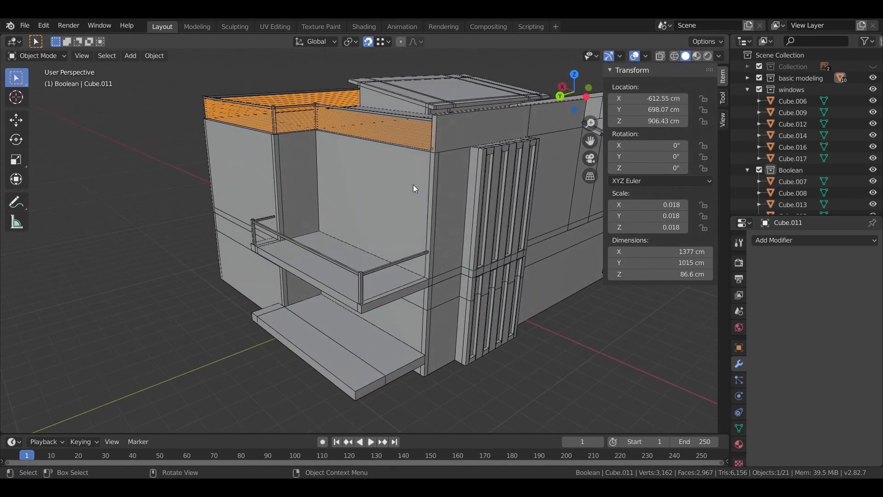
pyautogui.hotkey('shift', 'd')
pyautogui.press('z')
pyautogui.click(429, 271)
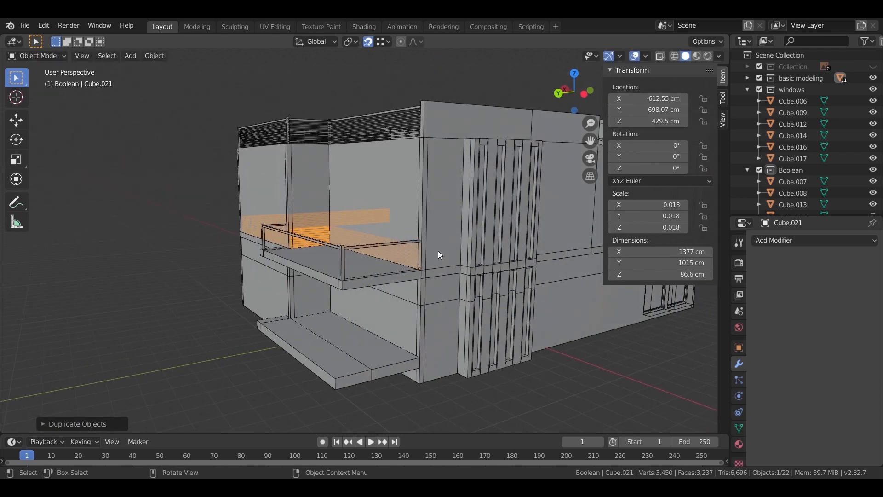
pyautogui.scroll(4, 442, 276)
pyautogui.press('g')
pyautogui.press('z')
pyautogui.click(454, 338)
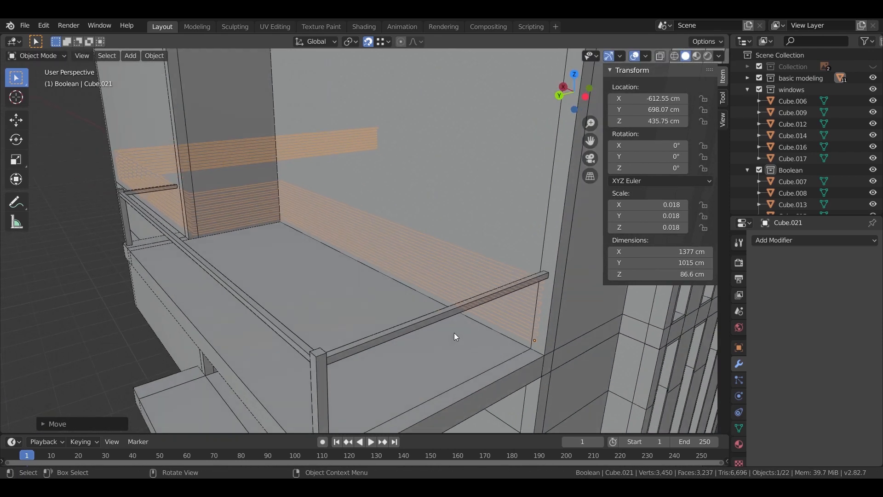
# - Isolate the copied slats and delete the surplus sections, keeping only three connected sides
pyautogui.press('KP_Divide')
pyautogui.moveTo(454, 329); pyautogui.dragTo(431, 271, button='middle')
pyautogui.press('Tab')
pyautogui.press('KP_7')
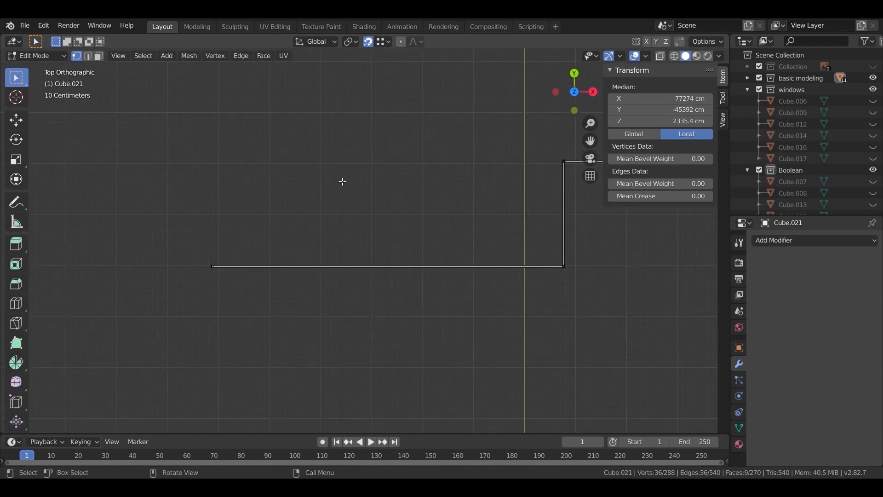
pyautogui.press('x')
pyautogui.click(428, 300)
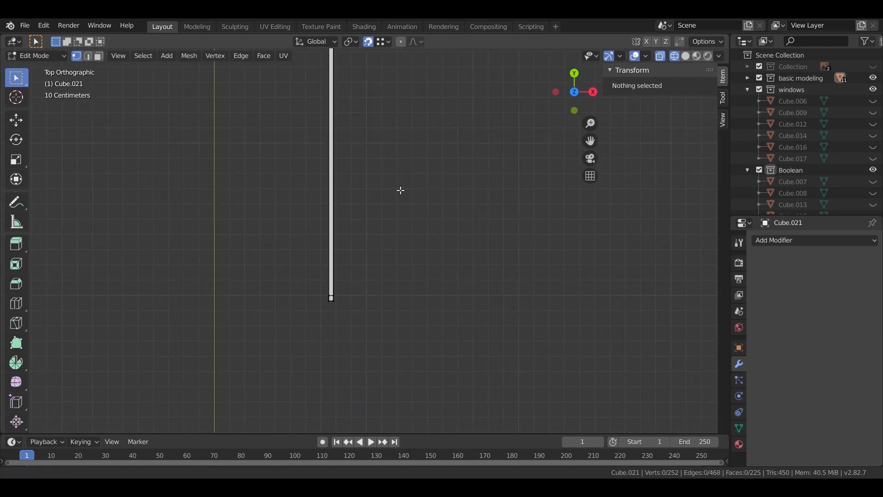
pyautogui.scroll(3, 350, 271)
pyautogui.moveTo(350, 271); pyautogui.dragTo(270, 357)
pyautogui.press('z')
pyautogui.moveTo(207, 355); pyautogui.dragTo(432, 118, button='middle')
pyautogui.moveTo(432, 118); pyautogui.dragTo(364, 346)
pyautogui.press('4')
pyautogui.hotkey('alt', 'a')
# - Shorten the long side section of the copied slats by pulling in its end vertices, and show the hidden objects again
pyautogui.moveTo(382, 230)
pyautogui.mouseDown(button='middle')
pyautogui.moveTo(422, 267)
pyautogui.moveTo(394, 113)
pyautogui.mouseUp(button='middle')
pyautogui.press('l')
pyautogui.press('g')
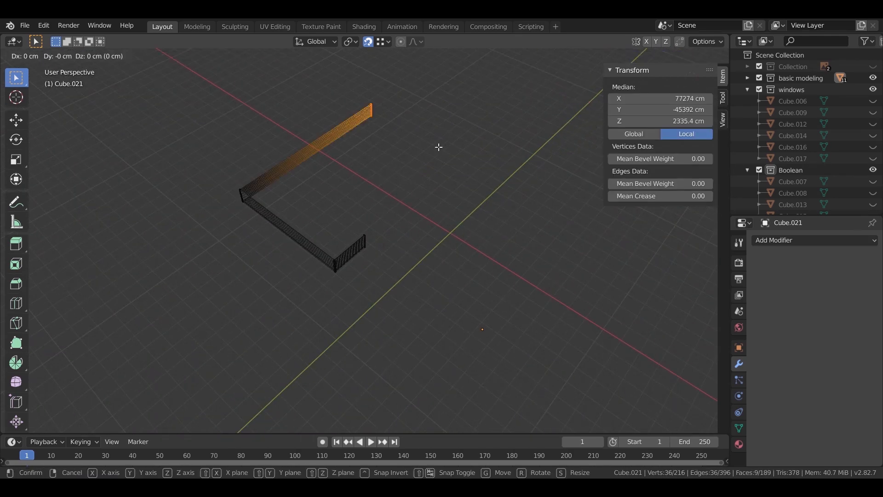
pyautogui.click(357, 173)
pyautogui.press('Tab')
pyautogui.hotkey('alt', 'h')
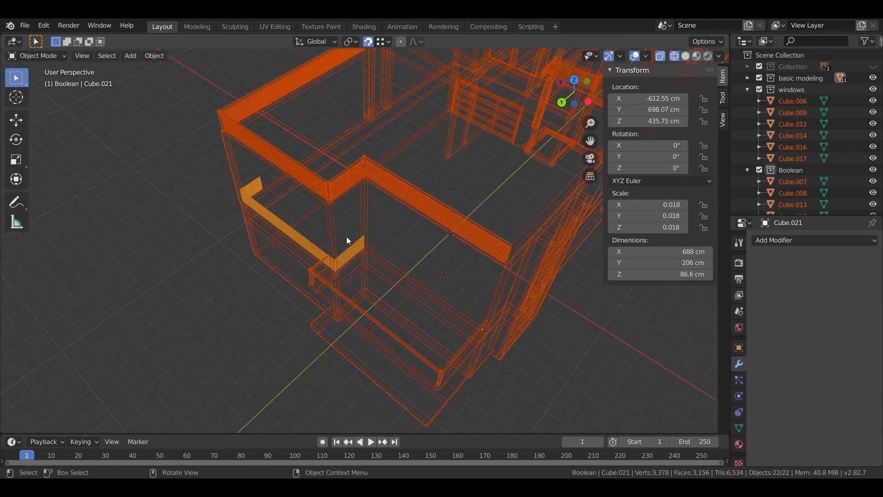
pyautogui.hotkey('alt', 'a')
# - Move the trimmed slats onto the balcony under the handrail, at X -1302.1, Y 705.31, Z 438.6 cm
pyautogui.click(304, 242)
pyautogui.click(354, 262)
pyautogui.hotkey('shift', 'z')
pyautogui.scroll(2, 402, 279)
pyautogui.press('g')
pyautogui.click(443, 290)
pyautogui.scroll(3, 504, 285)
pyautogui.press('g')
pyautogui.click(506, 281)
# - Move one side section of the balcony slats along X into line with its corner post and handrail
pyautogui.moveTo(506, 282); pyautogui.dragTo(407, 300, button='middle')
pyautogui.press('KP_7')
pyautogui.press('Tab')
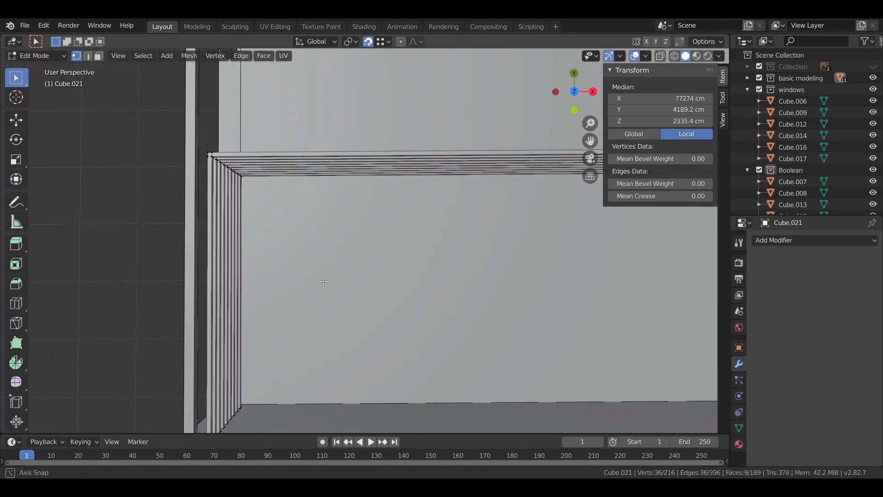
pyautogui.click(248, 349)
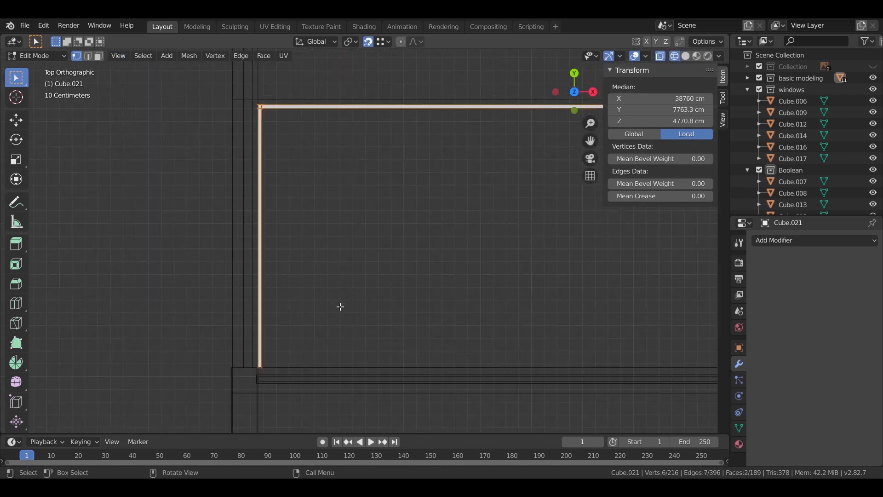
pyautogui.press('Escape')
pyautogui.press('g')
pyautogui.press('x')
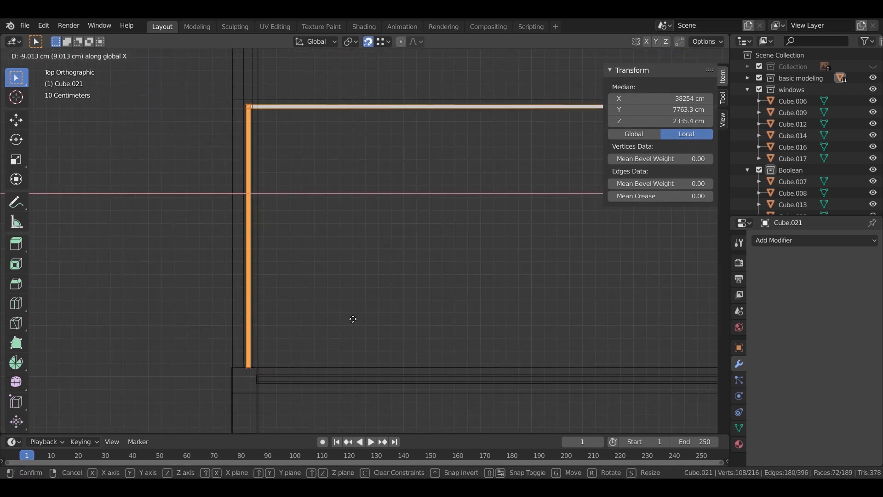
pyautogui.click(355, 320)
# - Move the front section of the slats along Y into line with the corner posts
pyautogui.scroll(-5, 322, 288)
pyautogui.keyDown('shift'); pyautogui.moveTo(241, 185); pyautogui.dragTo(154, 208, button='middle'); pyautogui.keyUp('shift')
pyautogui.moveTo(142, 192); pyautogui.dragTo(630, 254)
pyautogui.scroll(5, 340, 178)
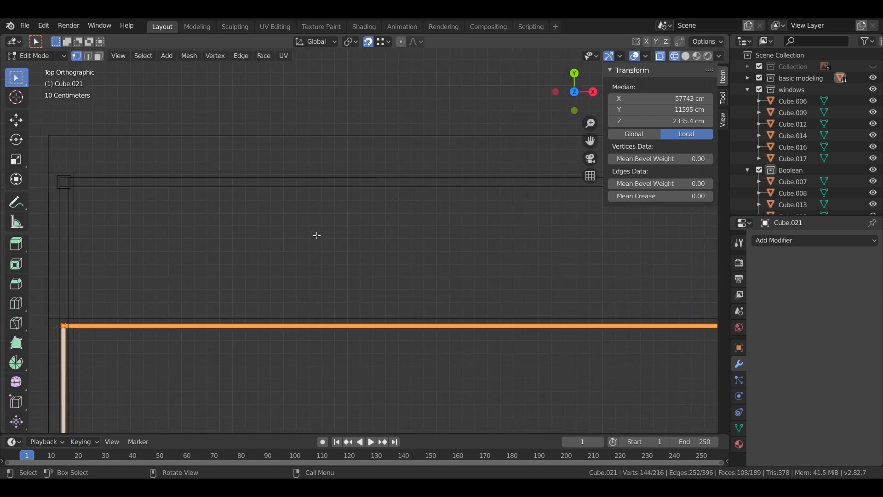
pyautogui.press('g')
pyautogui.press('y')
pyautogui.click(340, 97)
# - Move the opposite side section of the slats along X into line with the second corner post
pyautogui.scroll(-4, 388, 283)
pyautogui.scroll(2, 388, 283)
pyautogui.keyDown('shift'); pyautogui.moveTo(506, 295); pyautogui.dragTo(260, 262, button='middle'); pyautogui.keyUp('shift')
pyautogui.moveTo(432, 106); pyautogui.dragTo(497, 359)
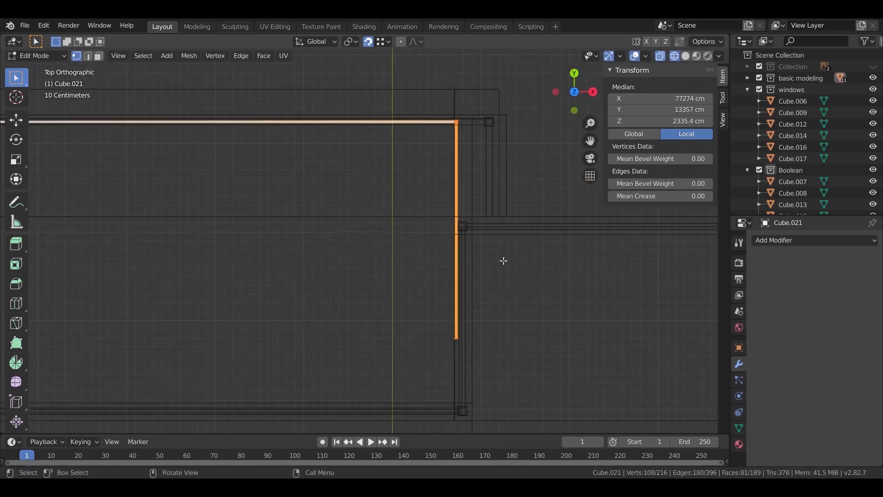
pyautogui.scroll(2, 495, 262)
pyautogui.keyDown('shift'); pyautogui.moveTo(495, 262); pyautogui.dragTo(463, 292, button='middle'); pyautogui.keyUp('shift')
pyautogui.press('g')
pyautogui.press('x')
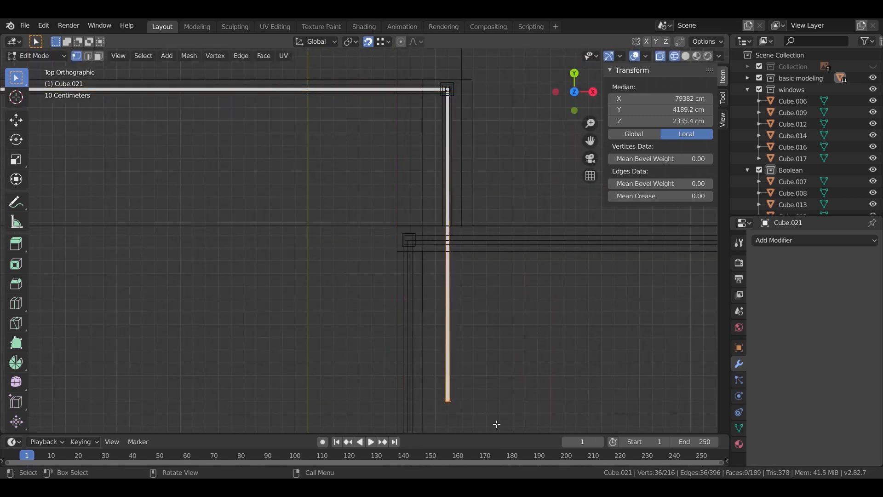
# - Trim the overlong side slats by moving their end vertices along Y to the wall face
pyautogui.click(455, 221)
pyautogui.scroll(-4, 339, 304)
pyautogui.press('z')
pyautogui.moveTo(339, 304)
pyautogui.mouseDown(button='middle')
pyautogui.moveTo(365, 256)
pyautogui.moveTo(583, 394)
pyautogui.mouseUp(button='middle')
pyautogui.click(405, 259)
pyautogui.press('Tab')
# - Duplicate the balcony railing's posts, handrail and slats along Z down onto the lower balcony slab
pyautogui.scroll(5, 530, 345)
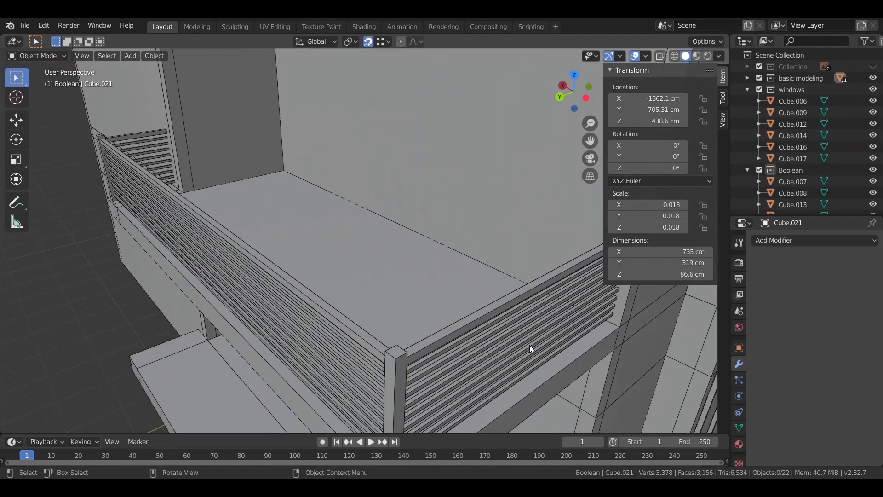
pyautogui.moveTo(529, 345); pyautogui.dragTo(517, 335, button='middle')
pyautogui.scroll(-5, 393, 268)
pyautogui.moveTo(392, 268); pyautogui.dragTo(406, 295, button='middle')
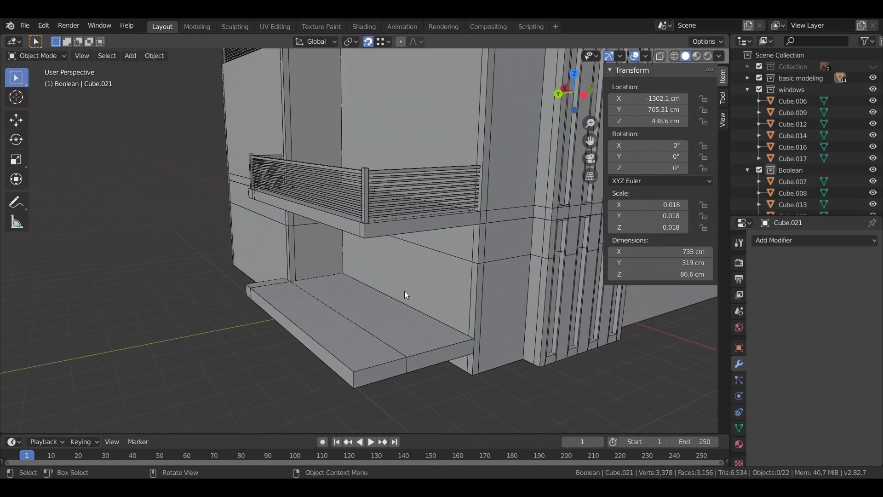
pyautogui.click(365, 189)
pyautogui.keyDown('shift'); pyautogui.click(378, 173); pyautogui.keyUp('shift')
pyautogui.keyDown('shift'); pyautogui.click(381, 178); pyautogui.keyUp('shift')
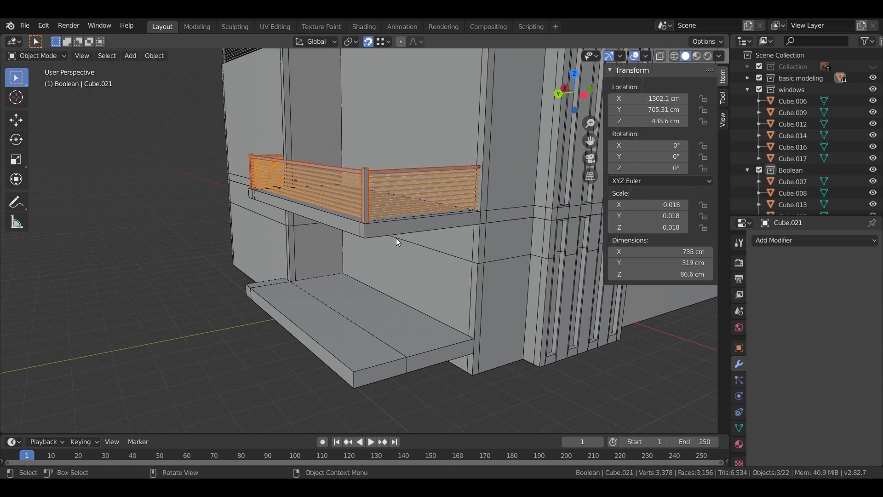
pyautogui.hotkey('shift', 'd')
pyautogui.press('z')
pyautogui.click(476, 363)
pyautogui.moveTo(476, 363); pyautogui.dragTo(426, 377, button='middle')
pyautogui.keyDown('shift'); pyautogui.moveTo(420, 359); pyautogui.dragTo(441, 334, button='middle'); pyautogui.keyUp('shift')
pyautogui.moveTo(376, 312); pyautogui.dragTo(356, 324, button='middle')
# - Move the lower railing's corner posts about 20 cm along Y toward the slab's front edge
pyautogui.click(323, 308)
pyautogui.click(307, 305)
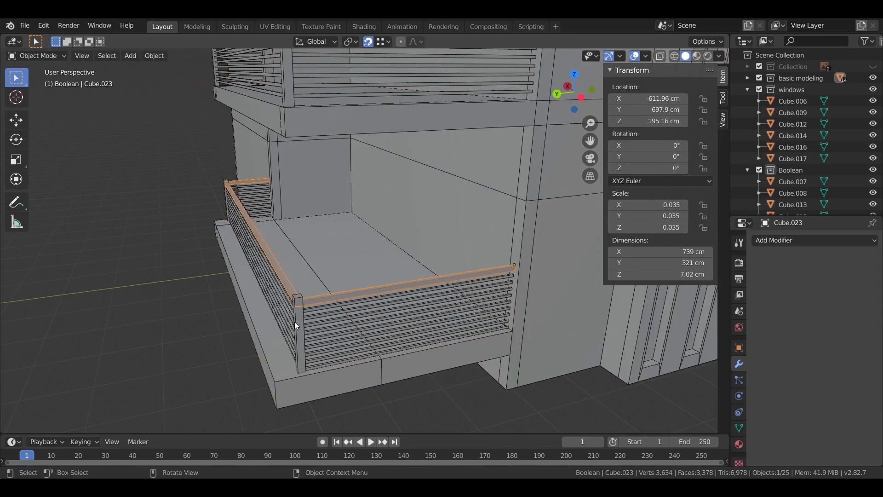
pyautogui.press('g')
pyautogui.press('y')
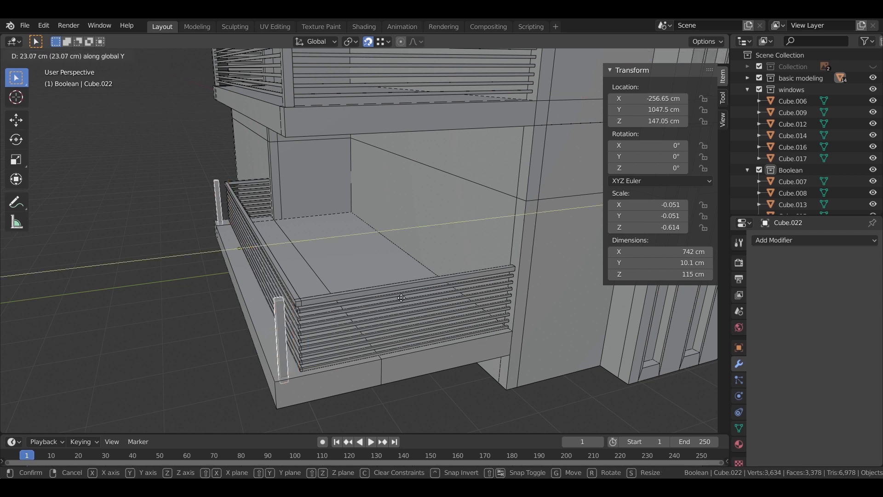
pyautogui.click(405, 297)
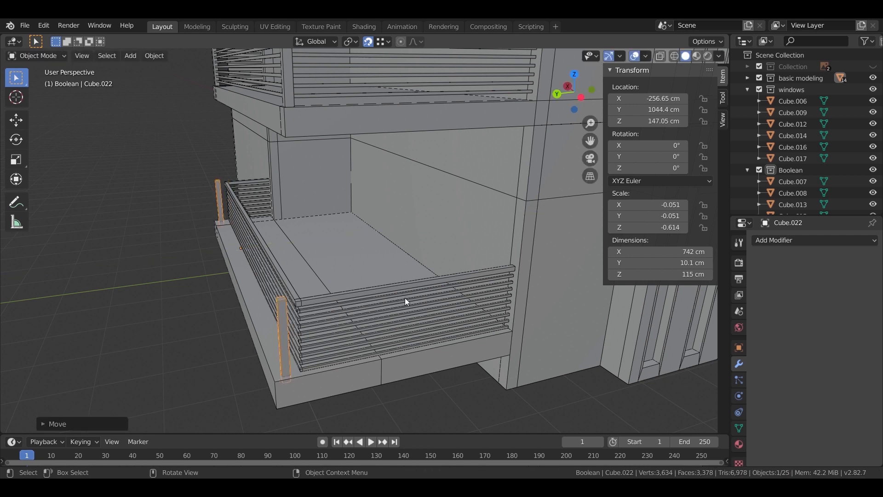
# - Extend the lower handrail by moving its front vertices along Y into line with the corner posts
pyautogui.click(317, 309)
pyautogui.click(313, 298)
pyautogui.press('Tab')
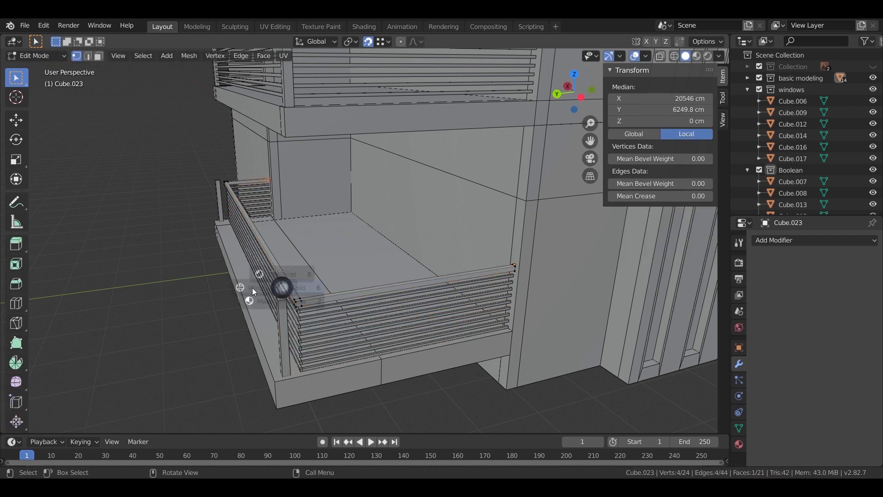
pyautogui.hotkey('shift', 'z')
pyautogui.moveTo(282, 289); pyautogui.dragTo(317, 327)
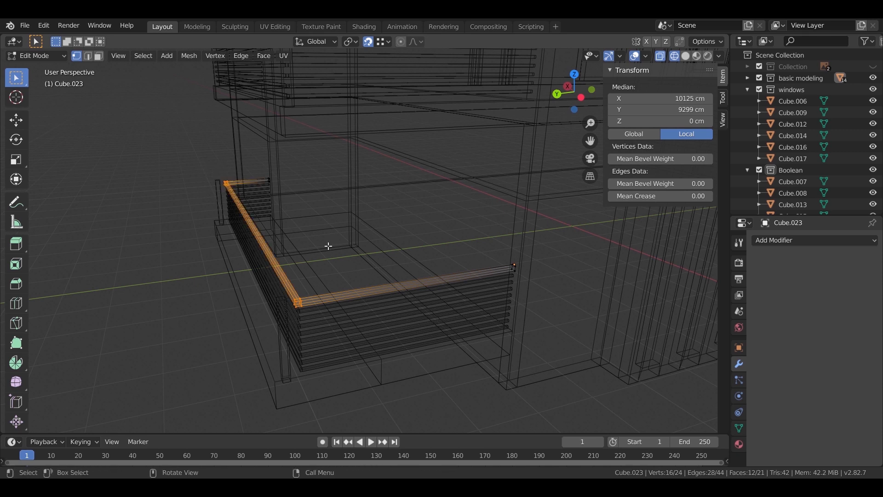
pyautogui.press('g')
pyautogui.press('y')
pyautogui.press('Return')
# - Extend the lower railing's slats by moving their front vertices along Y into line with the corner posts
pyautogui.press('Tab')
pyautogui.click(339, 316)
pyautogui.press('Tab')
pyautogui.moveTo(279, 280); pyautogui.dragTo(333, 385)
pyautogui.keyDown('shift'); pyautogui.moveTo(204, 178); pyautogui.dragTo(301, 367); pyautogui.keyUp('shift')
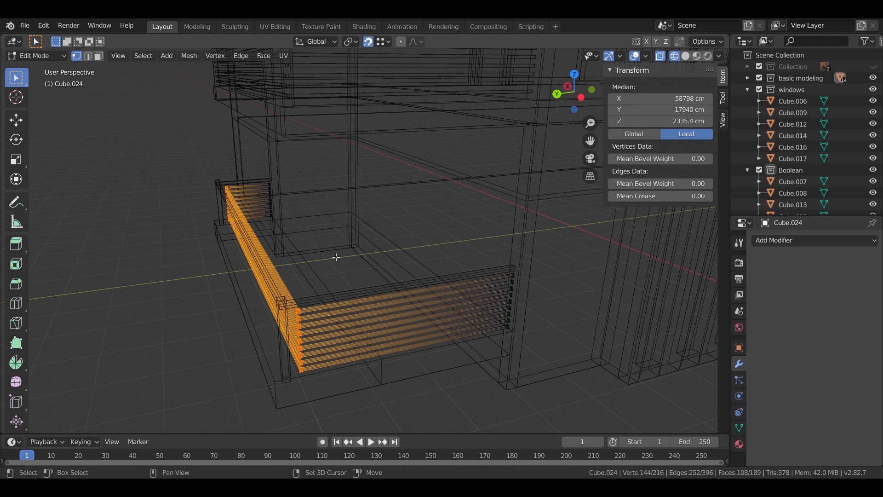
pyautogui.press('g')
pyautogui.press('y')
pyautogui.press('Return')
pyautogui.press('Tab')
pyautogui.hotkey('shift', 'z')
pyautogui.moveTo(367, 299)
pyautogui.mouseDown(button='middle')
pyautogui.moveTo(424, 306)
pyautogui.moveTo(370, 333)
pyautogui.moveTo(425, 330)
pyautogui.moveTo(358, 206)
pyautogui.mouseUp(button='middle')
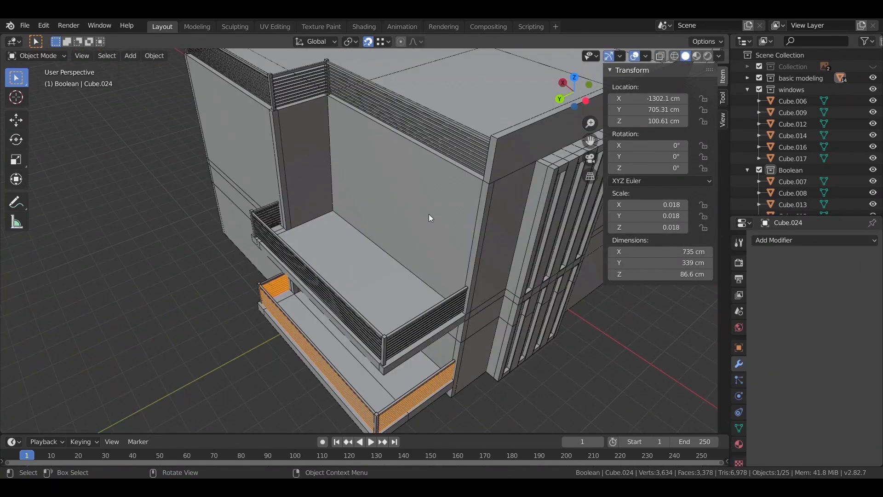
# - Place the 3D cursor on the upper balcony's back wall near its outer corner and add a cube there
pyautogui.scroll(2, 440, 208)
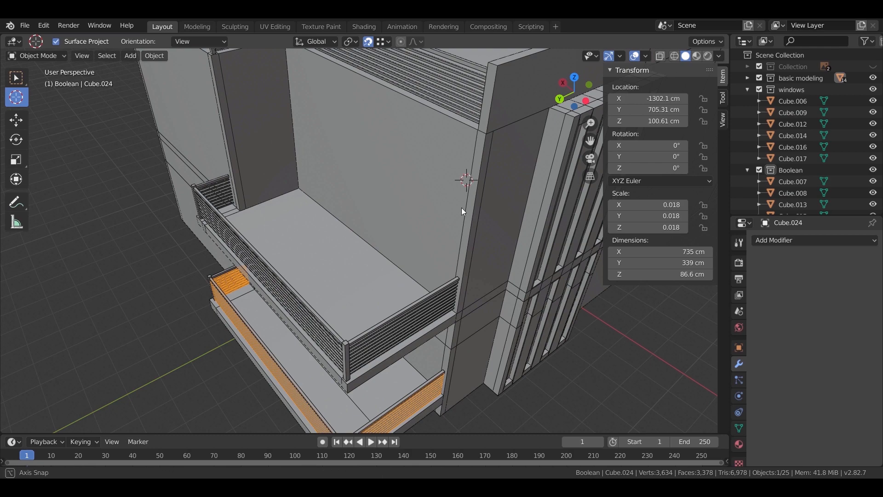
pyautogui.scroll(3, 462, 211)
pyautogui.click(494, 155)
pyautogui.hotkey('shift', 'a')
pyautogui.moveTo(499, 154)
pyautogui.click(575, 166)
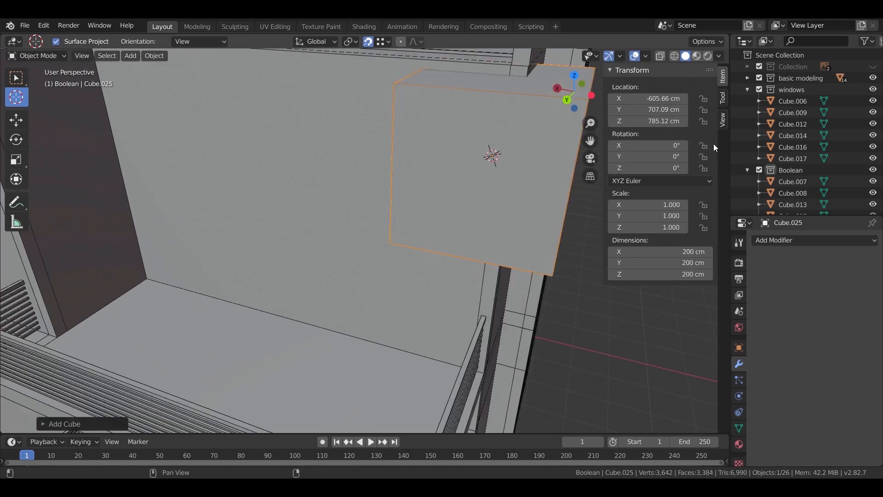
# - Move the new cube into the basic modeling collection and collapse the windows and Boolean collections
pyautogui.scroll(-3, 464, 185)
pyautogui.moveTo(464, 185); pyautogui.dragTo(453, 185, button='middle')
pyautogui.scroll(-2, 806, 180)
pyautogui.moveTo(807, 201); pyautogui.dragTo(798, 93)
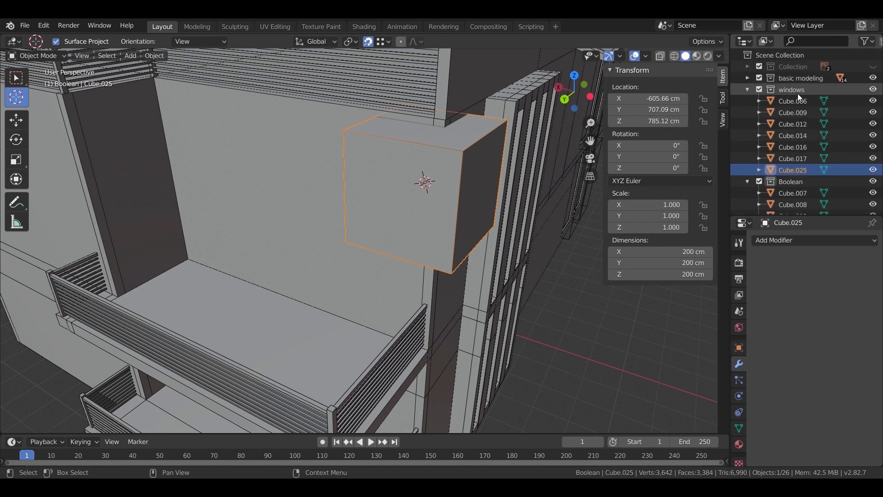
pyautogui.moveTo(784, 170); pyautogui.dragTo(786, 78)
pyautogui.click(748, 89)
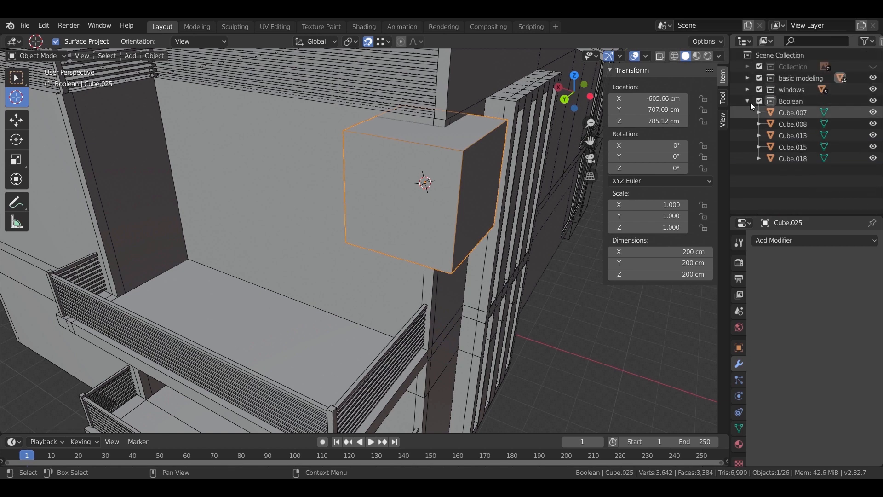
pyautogui.click(748, 101)
# - Resize the cube into a beam 25 cm in X, 400 cm in Y and 25 cm in Z
pyautogui.press('s')
pyautogui.click(435, 185)
pyautogui.moveTo(435, 185); pyautogui.dragTo(414, 240, button='middle')
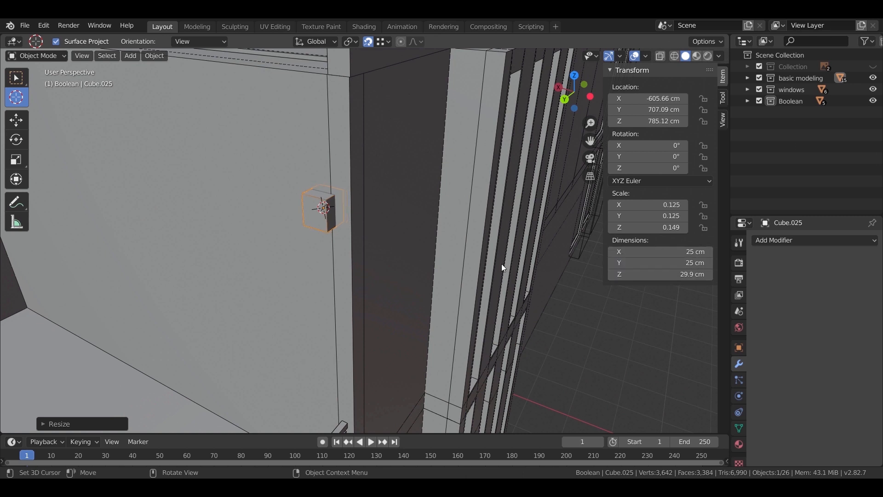
pyautogui.moveTo(414, 240); pyautogui.dragTo(314, 216, button='middle')
pyautogui.press('s')
pyautogui.press('y')
pyautogui.press('Escape')
pyautogui.write('400')
pyautogui.press('Return')
# - Move the beam about 200 cm along Y out from the wall and set its X and Z dimensions to 20 cm
pyautogui.moveTo(314, 216); pyautogui.dragTo(419, 216, button='middle')
pyautogui.press('g')
pyautogui.press('y')
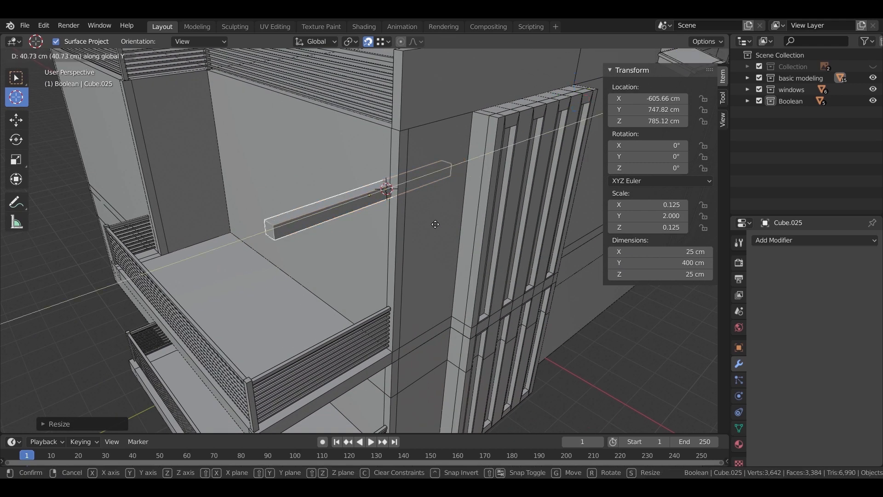
pyautogui.click(390, 305)
pyautogui.moveTo(390, 305); pyautogui.dragTo(376, 257, button='middle')
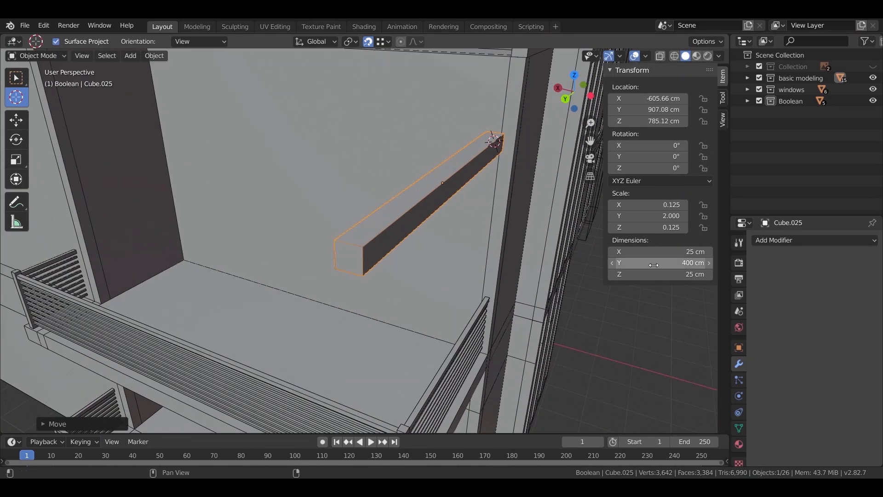
pyautogui.press('Return')
pyautogui.moveTo(364, 253); pyautogui.dragTo(402, 255, button='middle')
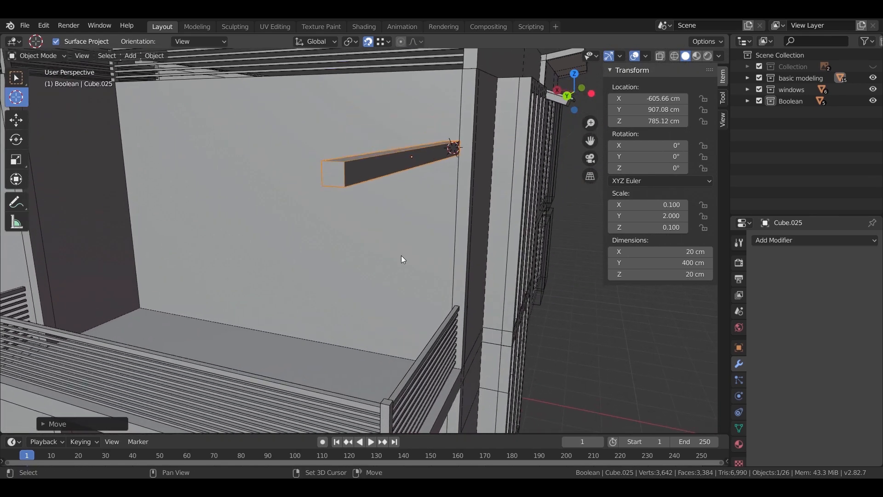
# - Raise the beam about 75 cm along Z to just below the roof edge and line it up with the wall's outer corner
pyautogui.press('g')
pyautogui.press('z')
pyautogui.click(460, 198)
pyautogui.moveTo(461, 198); pyautogui.dragTo(495, 238, button='middle')
pyautogui.press('g')
pyautogui.click(436, 218)
pyautogui.moveTo(435, 218); pyautogui.dragTo(382, 243, button='middle')
pyautogui.press('g')
pyautogui.press('z')
pyautogui.click(394, 236)
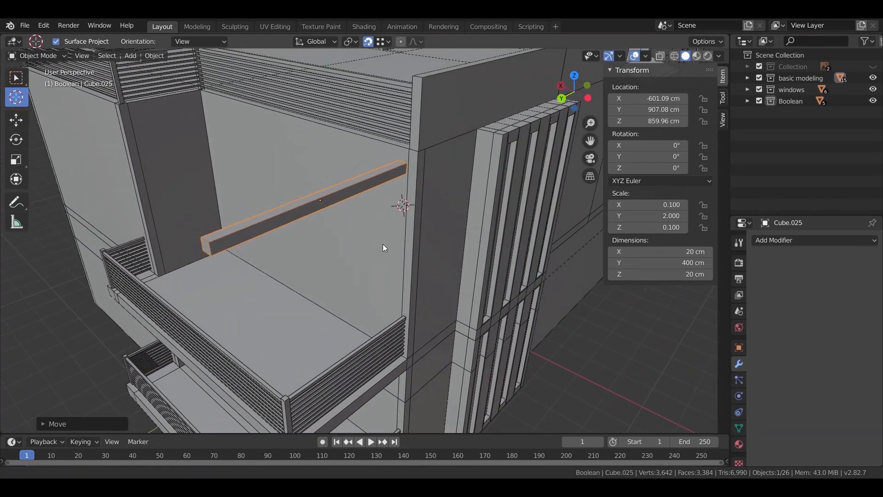
# - Shift the beam about 2.5 cm back along Y so its end meets the wall face
pyautogui.scroll(4, 419, 209)
pyautogui.scroll(-3, 419, 209)
pyautogui.press('g')
pyautogui.press('y')
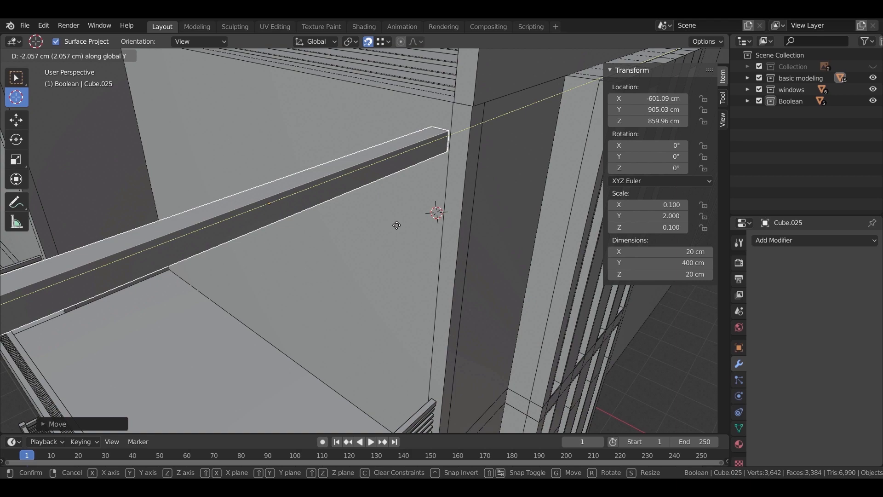
pyautogui.click(401, 220)
# - Duplicate the beam about 31 cm along X to set the spacing of the row
pyautogui.scroll(-5, 401, 225)
pyautogui.moveTo(401, 225); pyautogui.dragTo(368, 295, button='middle')
pyautogui.scroll(3, 368, 295)
pyautogui.hotkey('shift', 'd')
pyautogui.press('x')
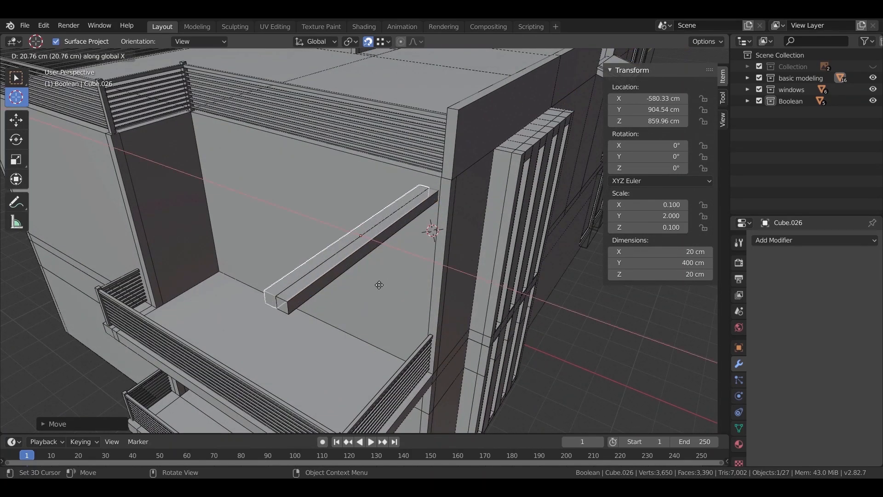
pyautogui.click(374, 283)
pyautogui.moveTo(374, 283); pyautogui.dragTo(387, 296, button='middle')
# - Repeat the beam duplication along X until 25 beams span the balcony and reach past the roof railing's corner post
pyautogui.hotkey('shift', 'r')
pyautogui.hotkey('shift', 'r')
pyautogui.hotkey('shift', 'r')
pyautogui.hotkey('shift', 'r')
pyautogui.hotkey('shift', 'r')
pyautogui.hotkey('shift', 'r')
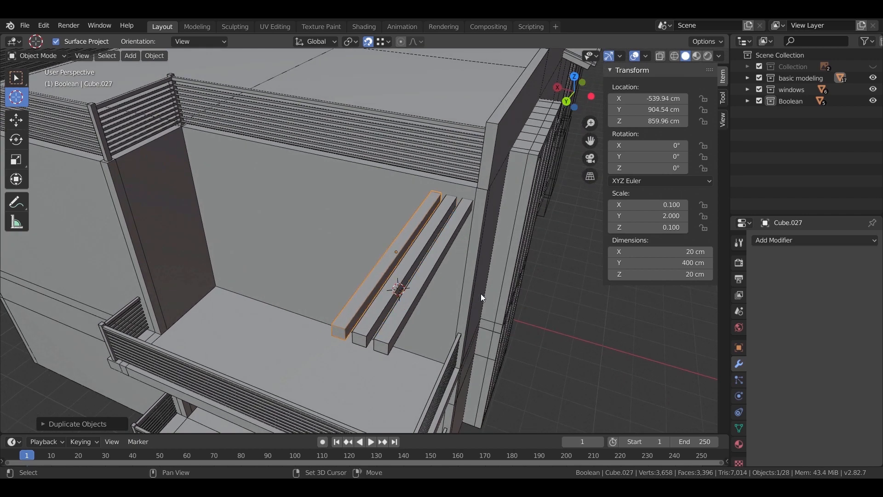
pyautogui.hotkey('shift', 'r')
pyautogui.hotkey('shift', 'r')
pyautogui.hotkey('shift', 'r')
pyautogui.hotkey('shift', 'r')
pyautogui.hotkey('shift', 'r')
pyautogui.hotkey('shift', 'r')
pyautogui.hotkey('shift', 'r')
pyautogui.hotkey('shift', 'r')
pyautogui.hotkey('shift', 'r')
pyautogui.hotkey('shift', 'r')
pyautogui.hotkey('shift', 'r')
pyautogui.hotkey('shift', 'r')
pyautogui.hotkey('shift', 'r')
pyautogui.hotkey('shift', 'r')
pyautogui.hotkey('shift', 'r')
pyautogui.hotkey('shift', 'r')
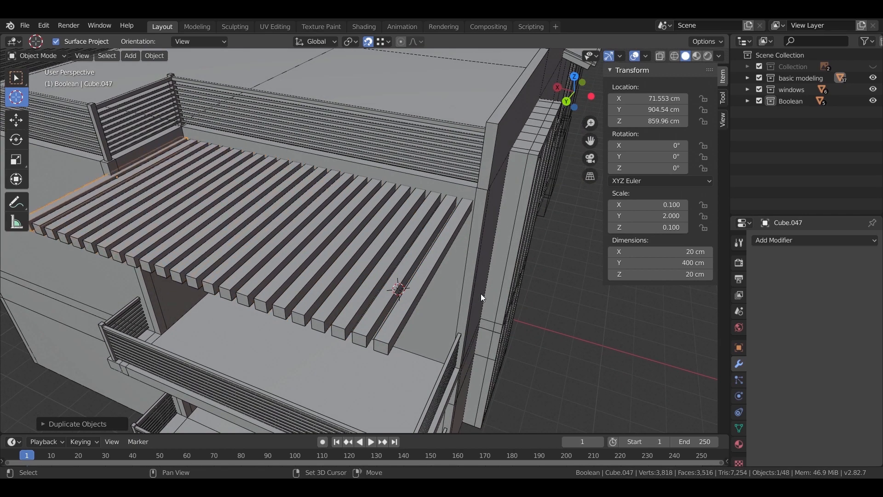
pyautogui.moveTo(360, 321); pyautogui.dragTo(338, 321, button='middle')
pyautogui.hotkey('shift', 'r')
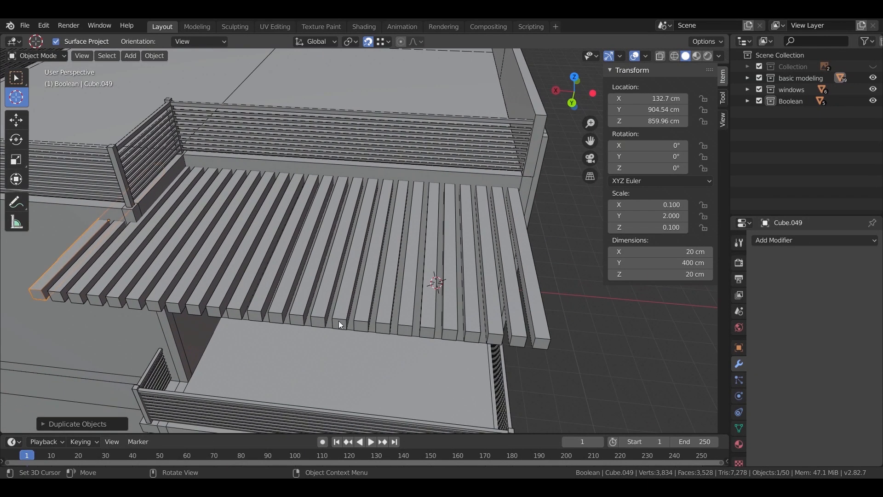
# - Select all the beams in the row and join them into one object
pyautogui.keyDown('shift'); pyautogui.click(65, 286); pyautogui.keyUp('shift')
pyautogui.keyDown('shift'); pyautogui.click(84, 288); pyautogui.keyUp('shift')
pyautogui.keyDown('shift'); pyautogui.click(104, 289); pyautogui.keyUp('shift')
pyautogui.keyDown('shift'); pyautogui.click(123, 289); pyautogui.keyUp('shift')
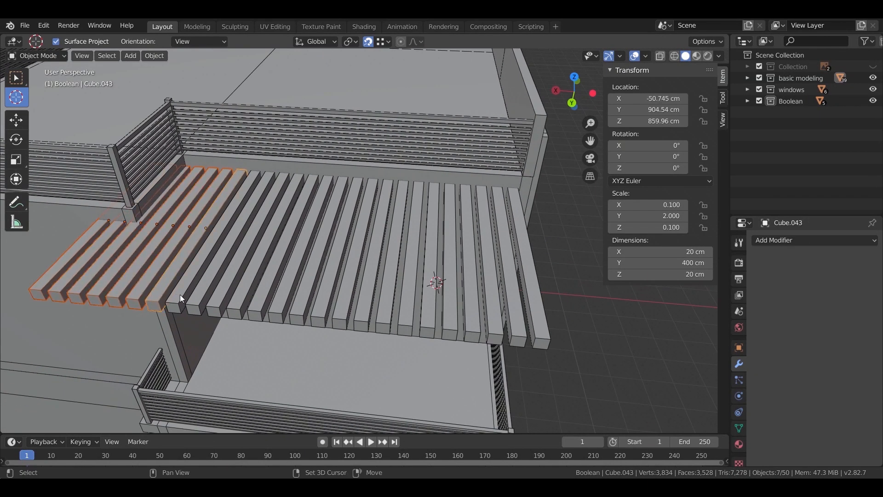
pyautogui.keyDown('shift'); pyautogui.click(283, 307); pyautogui.keyUp('shift')
pyautogui.keyDown('shift'); pyautogui.click(298, 309); pyautogui.keyUp('shift')
pyautogui.keyDown('shift'); pyautogui.click(319, 310); pyautogui.keyUp('shift')
pyautogui.keyDown('shift'); pyautogui.click(340, 313); pyautogui.keyUp('shift')
pyautogui.keyDown('shift'); pyautogui.click(362, 315); pyautogui.keyUp('shift')
pyautogui.keyDown('shift'); pyautogui.click(417, 324); pyautogui.keyUp('shift')
pyautogui.keyDown('shift'); pyautogui.click(435, 325); pyautogui.keyUp('shift')
pyautogui.keyDown('shift'); pyautogui.click(497, 325); pyautogui.keyUp('shift')
pyautogui.keyDown('shift'); pyautogui.click(521, 322); pyautogui.keyUp('shift')
pyautogui.keyDown('shift'); pyautogui.click(534, 317); pyautogui.keyUp('shift')
pyautogui.moveTo(459, 299); pyautogui.dragTo(332, 290, button='middle')
pyautogui.press('g')
pyautogui.press('Escape')
pyautogui.hotkey('ctrl', 'j')
# - Move the joined beams along X to align the row with the wall's outer corner
pyautogui.scroll(2, 415, 288)
pyautogui.moveTo(461, 272)
pyautogui.keyDown('shift'); pyautogui.mouseDown(button='middle')
pyautogui.moveTo(438, 244)
pyautogui.moveTo(311, 292)
pyautogui.moveTo(345, 293)
pyautogui.moveTo(264, 288)
pyautogui.moveTo(265, 251)
pyautogui.moveTo(234, 274)
pyautogui.mouseUp(button='middle'); pyautogui.keyUp('shift')
pyautogui.press('g')
pyautogui.press('x')
pyautogui.click(443, 247)
# - Shorten the two beams past the roof corner post by moving their wall-end vertices about 213 cm along Y to the projecting wall
pyautogui.press('z')
pyautogui.click(227, 269)
pyautogui.press('Tab')
pyautogui.click(250, 320)
pyautogui.press('KP_7')
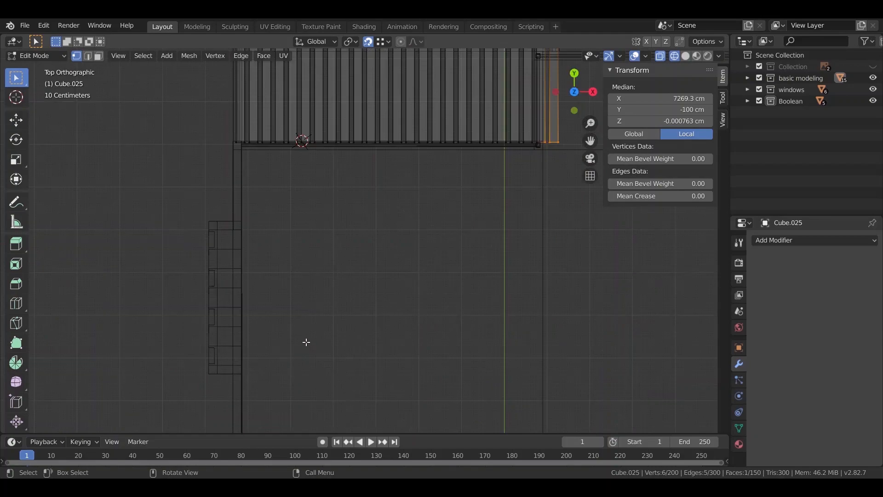
pyautogui.scroll(3, 474, 216)
pyautogui.scroll(-8, 200, 311)
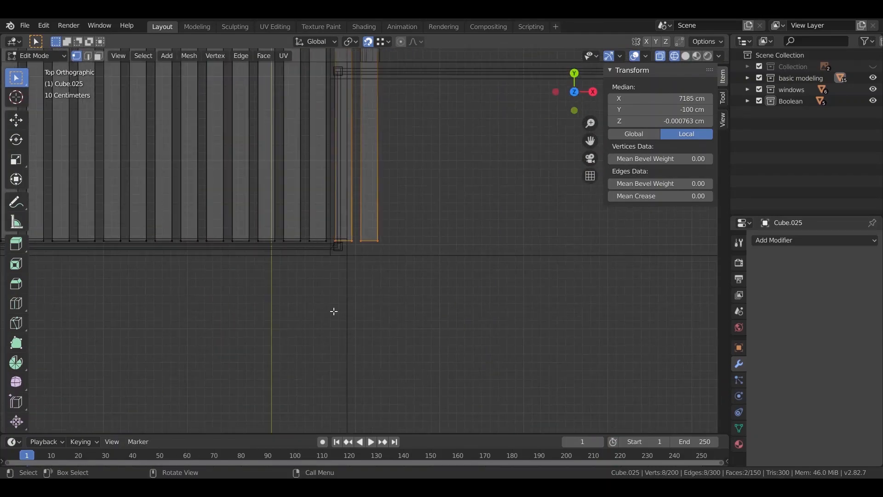
pyautogui.press('g')
pyautogui.press('y')
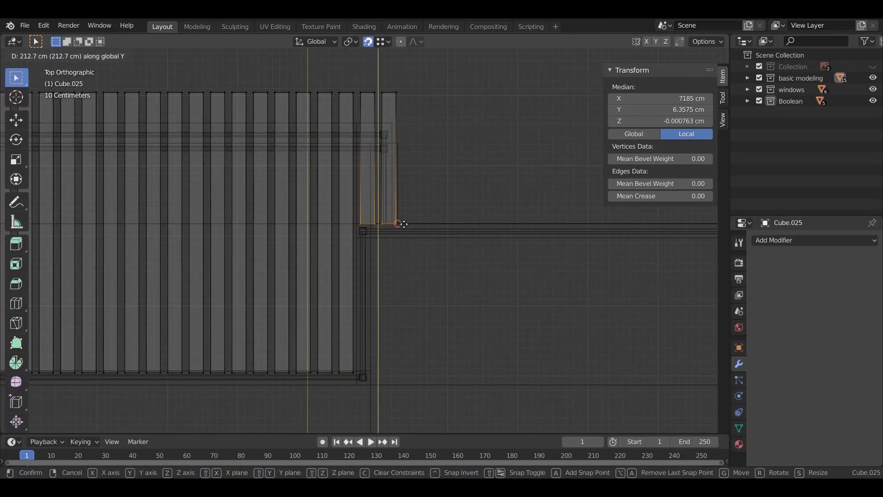
pyautogui.click(400, 223)
pyautogui.scroll(-4, 453, 296)
pyautogui.moveTo(453, 296); pyautogui.dragTo(271, 221, button='middle')
pyautogui.press('z')
pyautogui.click(398, 229)
pyautogui.moveTo(478, 276); pyautogui.dragTo(481, 286, button='middle')
pyautogui.scroll(10, 481, 286)
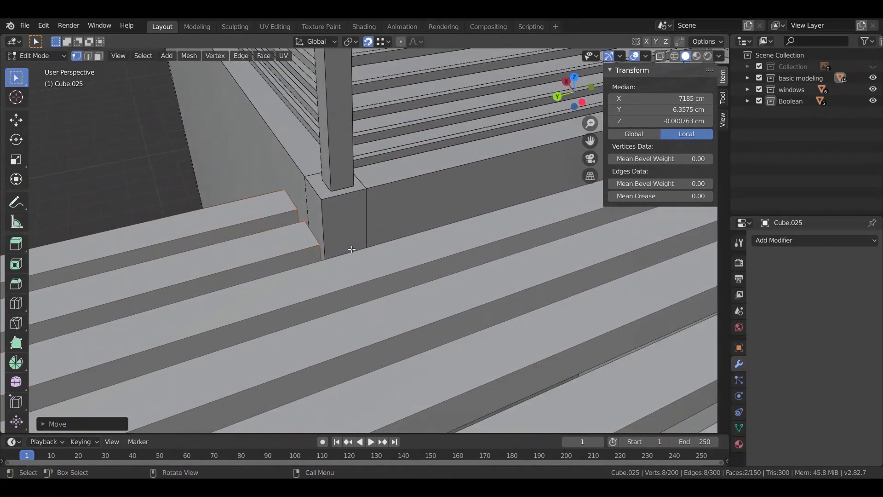
# - Nudge the wall-end vertices of the two shortened beams along Y so they meet the projecting wall
pyautogui.press('g')
pyautogui.press('y')
pyautogui.click(356, 251)
pyautogui.scroll(-10, 356, 251)
pyautogui.moveTo(356, 251); pyautogui.dragTo(639, 325, button='middle')
pyautogui.moveTo(363, 488)
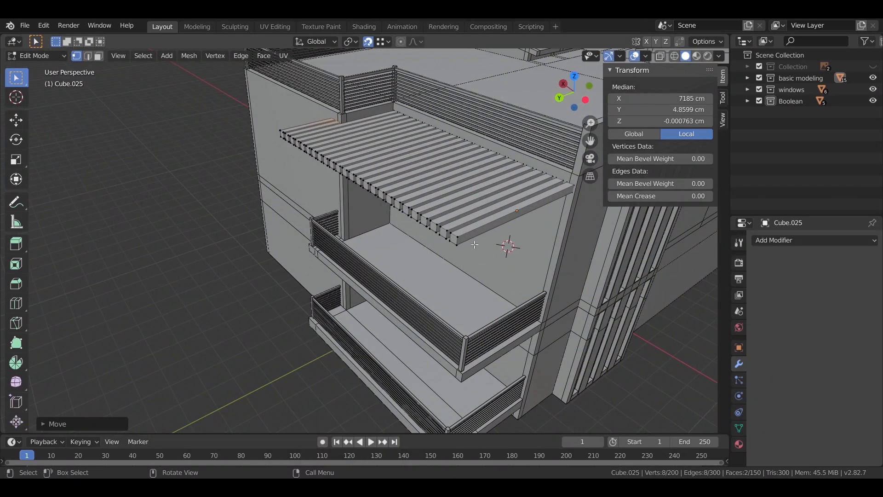
pyautogui.moveTo(475, 244); pyautogui.dragTo(401, 216, button='middle')
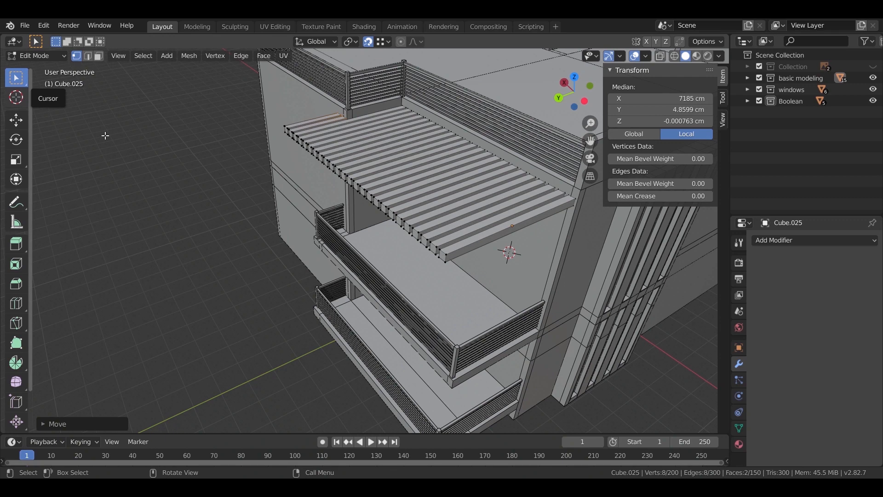
# - Leave mesh editing, place the 3D cursor at the front end of the pergola's outermost beam and add a cube there
pyautogui.press('Tab')
pyautogui.click(19, 104)
pyautogui.click(443, 254)
pyautogui.hotkey('shift', 'a')
pyautogui.moveTo(487, 257)
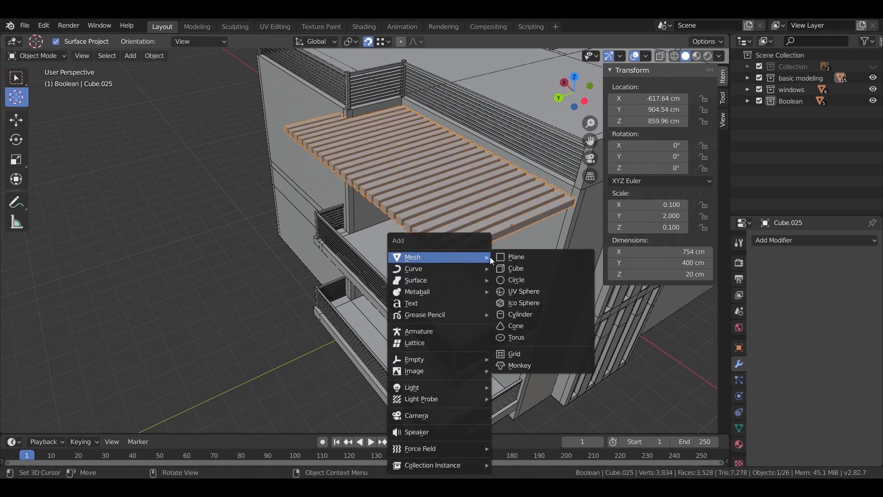
pyautogui.click(514, 266)
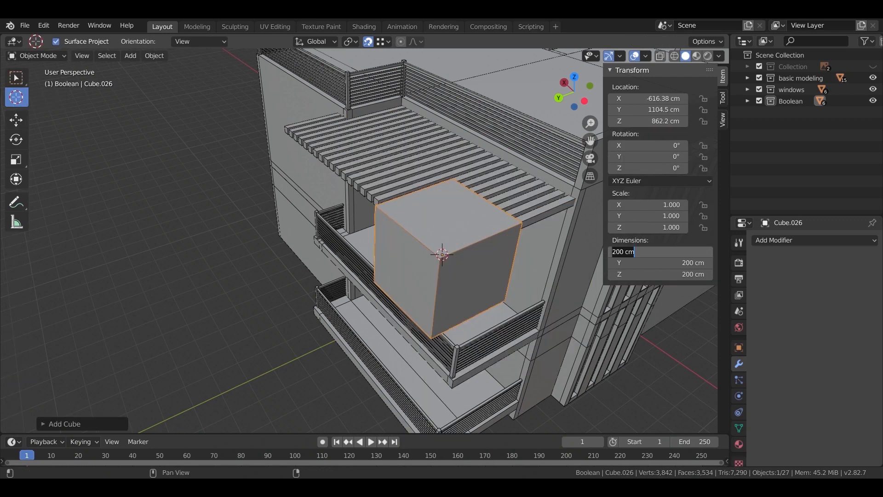
# - Set the new cube's dimensions to 600 cm in X, 25 cm in Y and 25 cm in Z
pyautogui.press('Return')
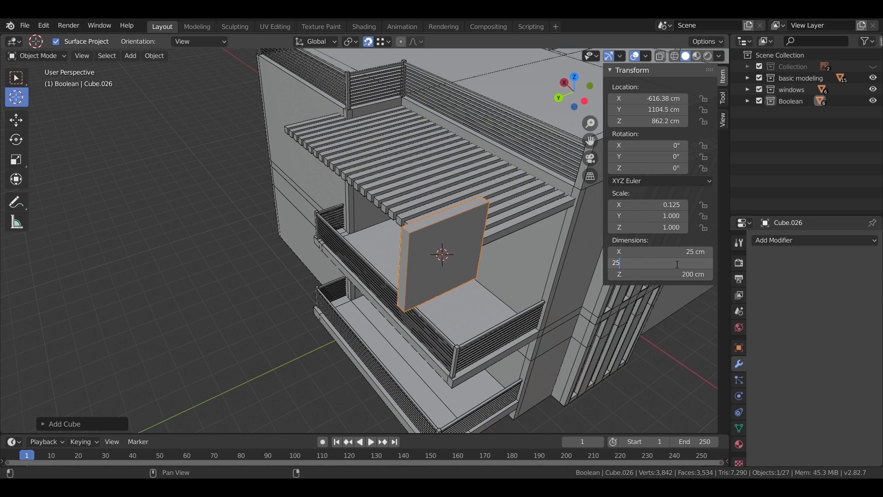
pyautogui.press('Return')
pyautogui.scroll(3, 445, 262)
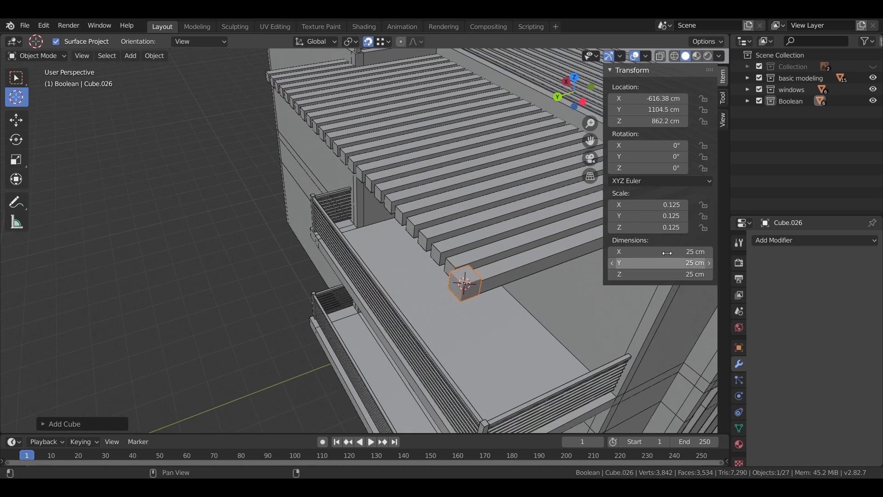
pyautogui.write('600')
pyautogui.press('Return')
# - Move the new cross beam along X so it runs along the front ends of the pergola beams
pyautogui.moveTo(460, 276); pyautogui.dragTo(587, 368, button='middle')
pyautogui.press('g')
pyautogui.press('x')
pyautogui.click(460, 268)
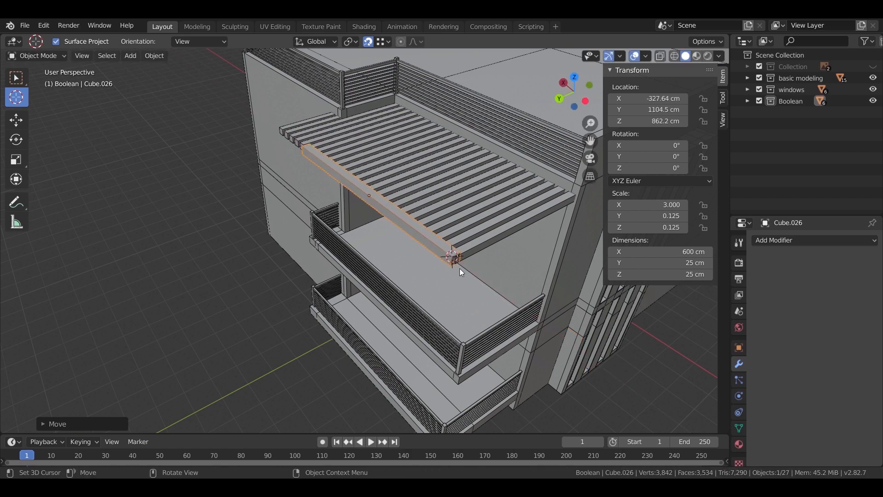
# - Stretch and shift the cross beam along X to about 794 cm so it spans the whole row of beam ends
pyautogui.moveTo(460, 268); pyautogui.dragTo(499, 270, button='middle')
pyautogui.press('s')
pyautogui.press('x')
pyautogui.click(551, 234)
pyautogui.press('g')
pyautogui.press('x')
pyautogui.click(524, 241)
pyautogui.press('s')
pyautogui.press('x')
pyautogui.click(528, 240)
# - Move the cross beam along Y to about 1095.6 cm so it closes against the pergola beam ends
pyautogui.moveTo(528, 241); pyautogui.dragTo(433, 260, button='middle')
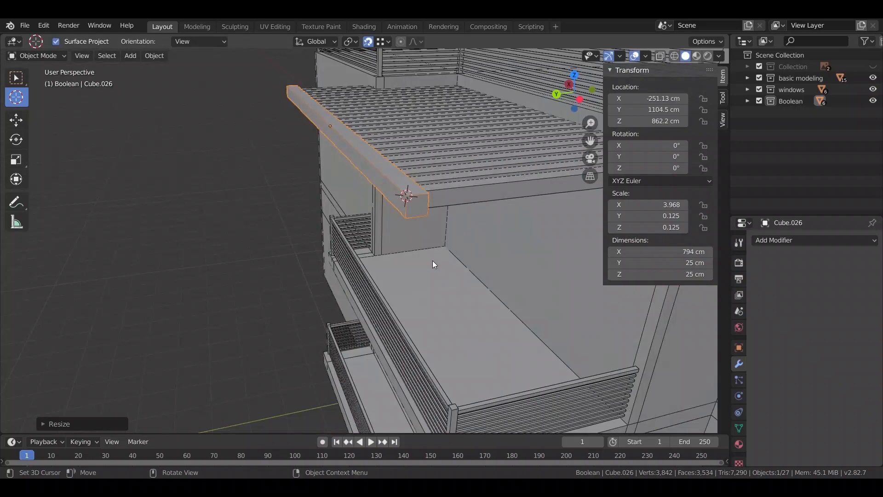
pyautogui.press('g')
pyautogui.press('y')
pyautogui.click(442, 264)
pyautogui.moveTo(310, 261); pyautogui.dragTo(357, 259, button='middle')
pyautogui.press('g')
pyautogui.press('x')
pyautogui.press('y')
pyautogui.click(465, 289)
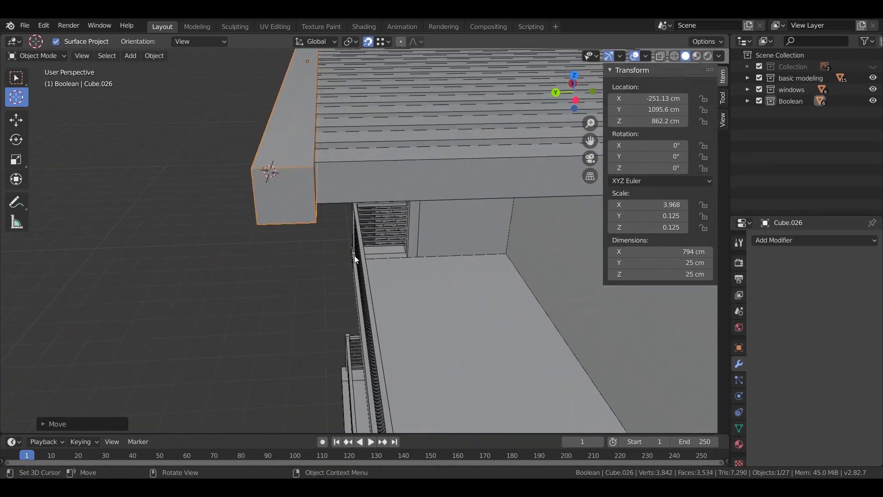
# - Widen the cross beam along Y to about 36.3 cm and lower it slightly to a Z location of about 860.6 cm
pyautogui.press('s')
pyautogui.press('y')
pyautogui.click(478, 225)
pyautogui.moveTo(478, 225); pyautogui.dragTo(153, 249, button='middle')
pyautogui.press('w')
pyautogui.click(65, 160)
pyautogui.moveTo(65, 161); pyautogui.dragTo(320, 219, button='middle')
pyautogui.click(410, 229)
pyautogui.press('g')
pyautogui.press('z')
pyautogui.click(446, 232)
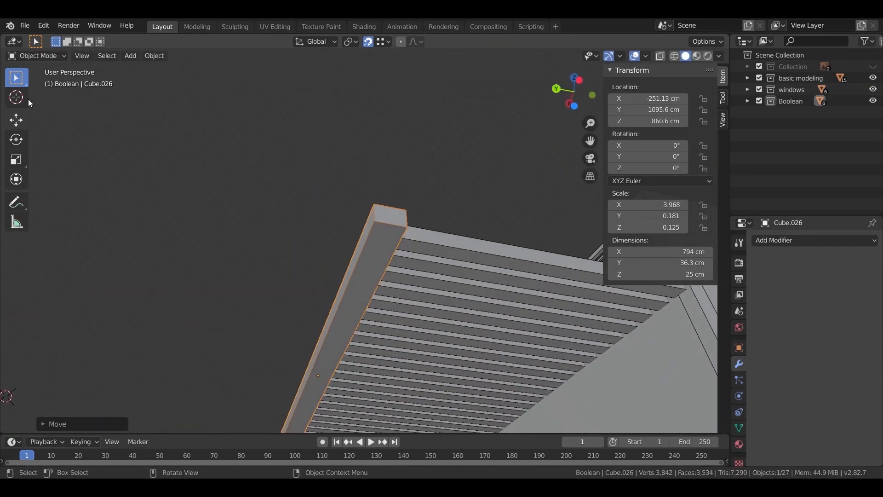
# - Place the 3D cursor under the outer end of the cross beam and add another cube there
pyautogui.hotkey('shift', 'space')
pyautogui.press('space')
pyautogui.hotkey('shift', 'a')
pyautogui.click(448, 252)
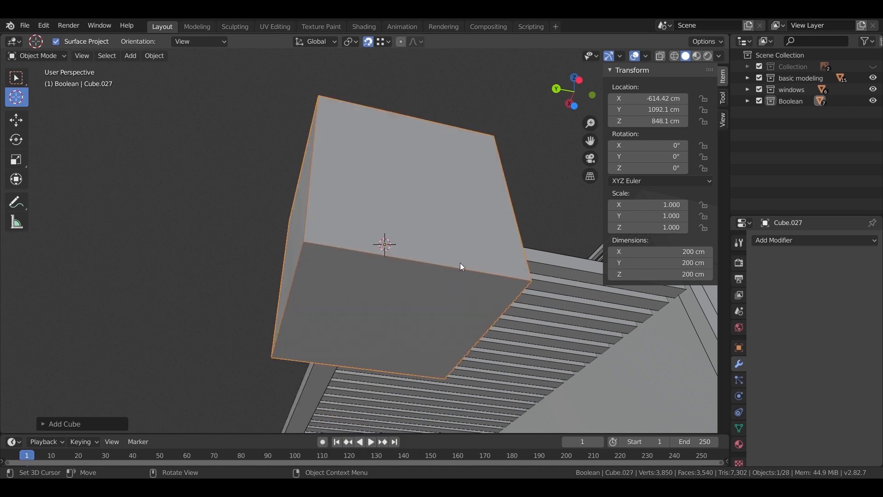
# - Size the new cube as a pillar 60 cm in X, 60 cm in Y and 900 cm in Z
pyautogui.write('60')
pyautogui.press('Return')
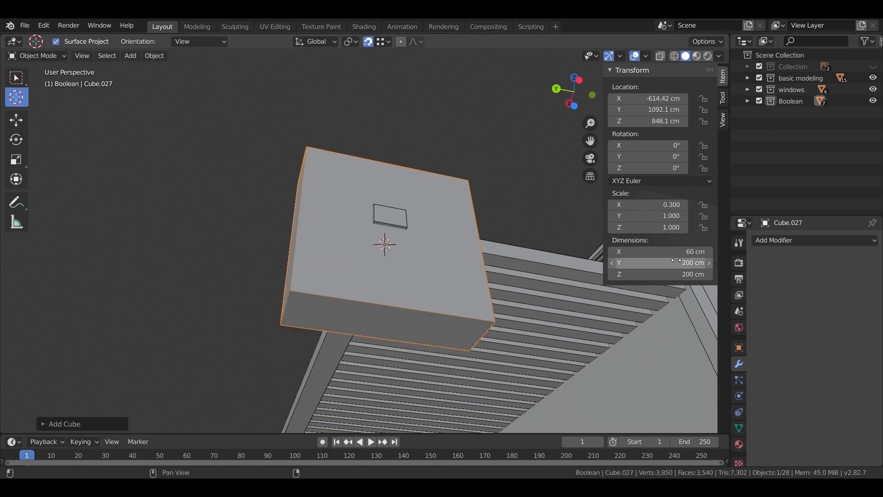
pyautogui.press('Return')
pyautogui.click(684, 273)
pyautogui.write('900')
pyautogui.press('Return')
# - Lower the pillar about 401 cm along Z so it stands under the pergola corner
pyautogui.moveTo(568, 272); pyautogui.dragTo(422, 145, button='middle')
pyautogui.press('g')
pyautogui.press('z')
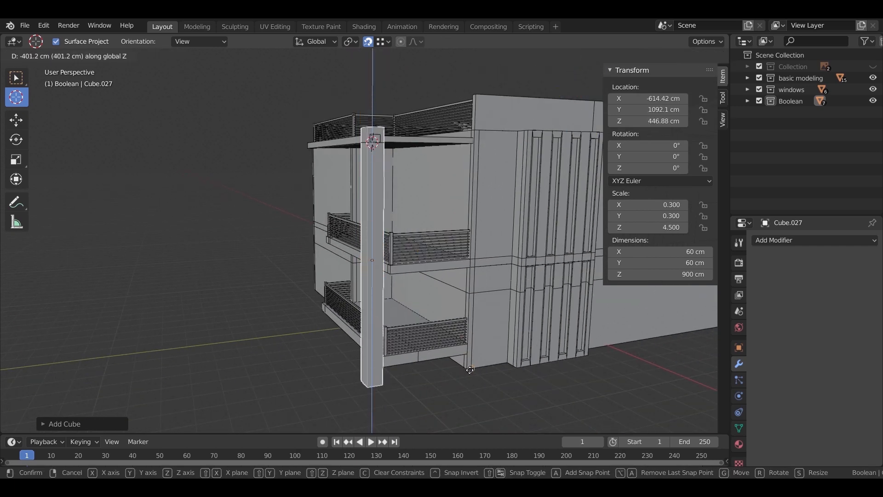
pyautogui.click(423, 146)
# - Align the pillar with the pergola's outer corner in top view, at about X -632.6 cm and Y 1101.2 cm
pyautogui.moveTo(424, 259)
pyautogui.mouseDown(button='middle')
pyautogui.moveTo(406, 282)
pyautogui.moveTo(399, 383)
pyautogui.moveTo(422, 187)
pyautogui.moveTo(414, 249)
pyautogui.mouseUp(button='middle')
pyautogui.press('KP_7')
pyautogui.press('g')
pyautogui.press('x')
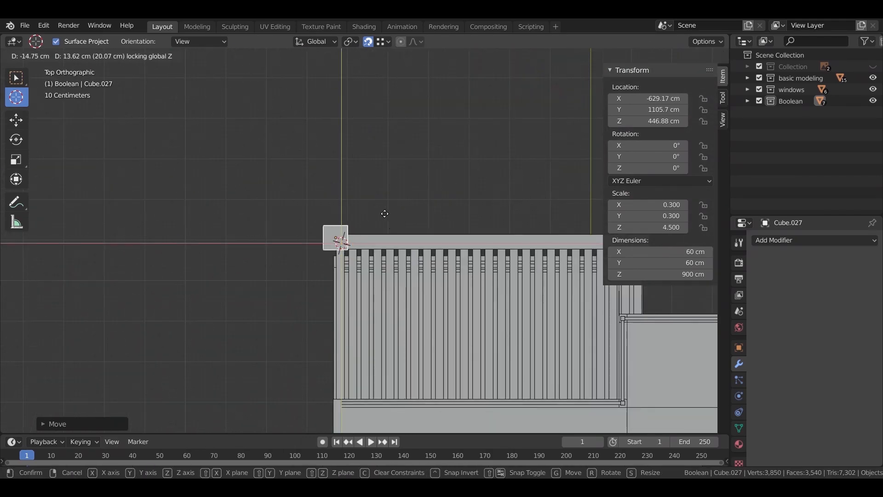
pyautogui.click(385, 216)
pyautogui.moveTo(385, 217); pyautogui.dragTo(439, 286, button='middle')
pyautogui.moveTo(401, 255); pyautogui.dragTo(419, 275, button='middle')
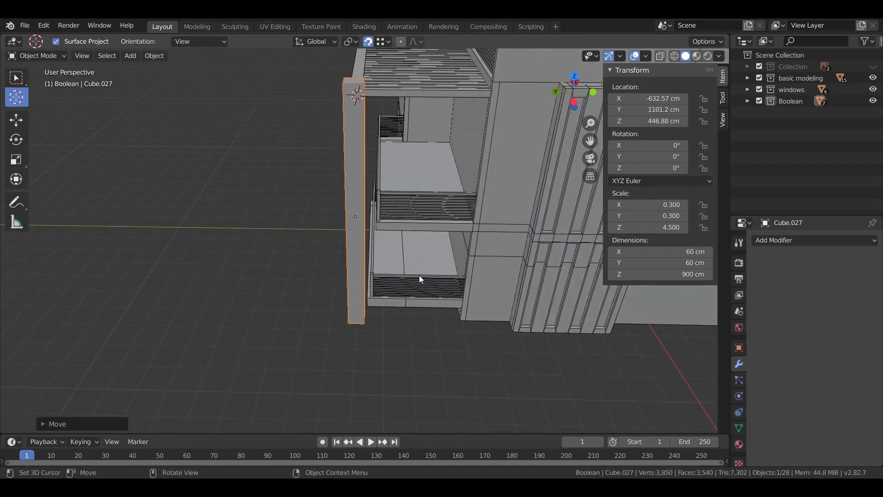
# - Select the pergola beams, the cross beam and the corner pillar together and move them along Y toward the balconies
pyautogui.click(386, 327)
pyautogui.click(408, 329)
pyautogui.moveTo(408, 328); pyautogui.dragTo(435, 168, button='middle')
pyautogui.click(358, 160)
pyautogui.keyDown('shift'); pyautogui.click(374, 174); pyautogui.keyUp('shift')
pyautogui.moveTo(374, 174); pyautogui.dragTo(422, 189, button='middle')
pyautogui.press('g')
pyautogui.press('y')
pyautogui.rightClick(432, 188)
pyautogui.keyDown('shift'); pyautogui.click(366, 295); pyautogui.keyUp('shift')
pyautogui.moveTo(455, 291); pyautogui.dragTo(396, 370, button='middle')
pyautogui.press('g')
pyautogui.press('y')
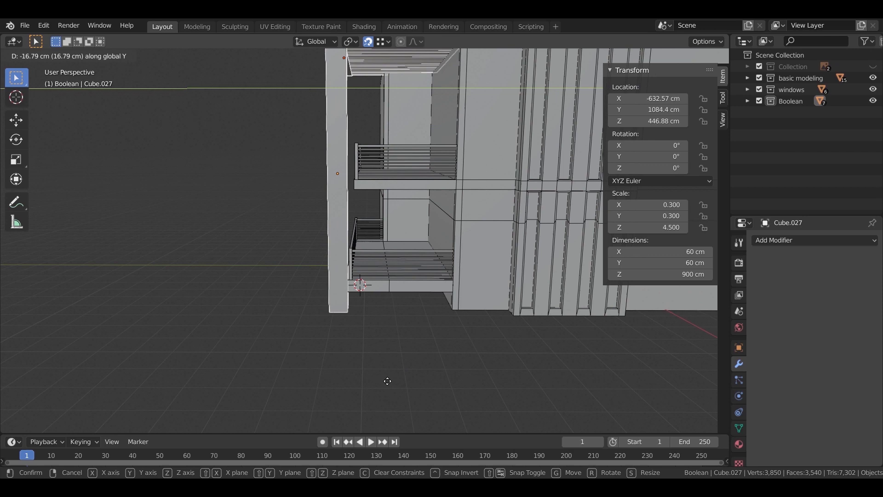
pyautogui.click(391, 335)
# - Delete the lower balcony railing's corner post vertices where the pillar stands, using wireframe display
pyautogui.moveTo(391, 335); pyautogui.dragTo(419, 287, button='middle')
pyautogui.click(419, 287)
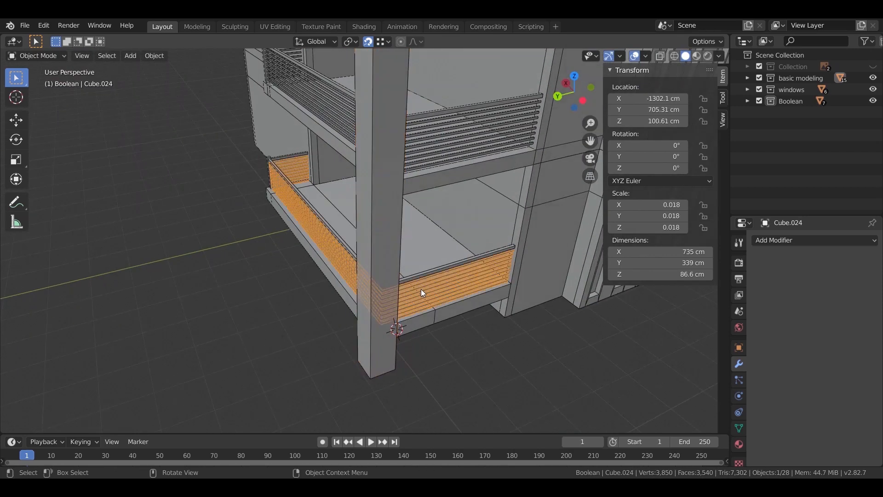
pyautogui.click(265, 158)
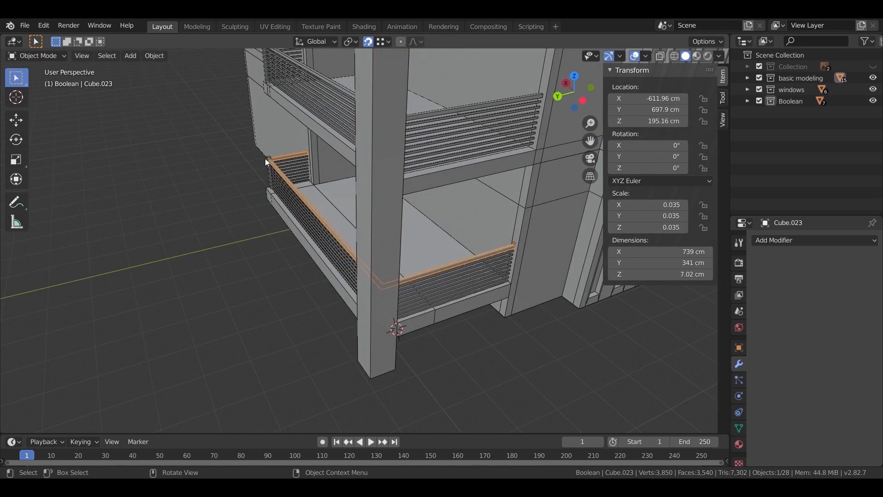
pyautogui.press('Tab')
pyautogui.press('z')
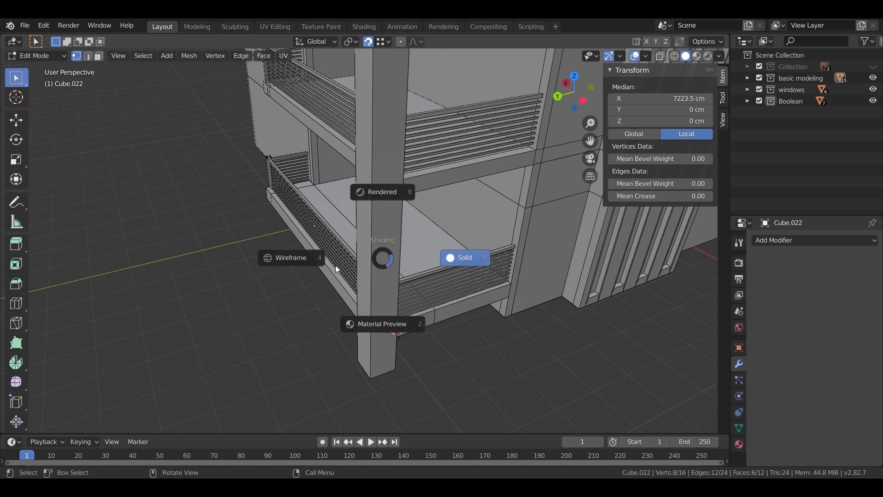
pyautogui.click(350, 263)
pyautogui.press('x')
pyautogui.click(378, 314)
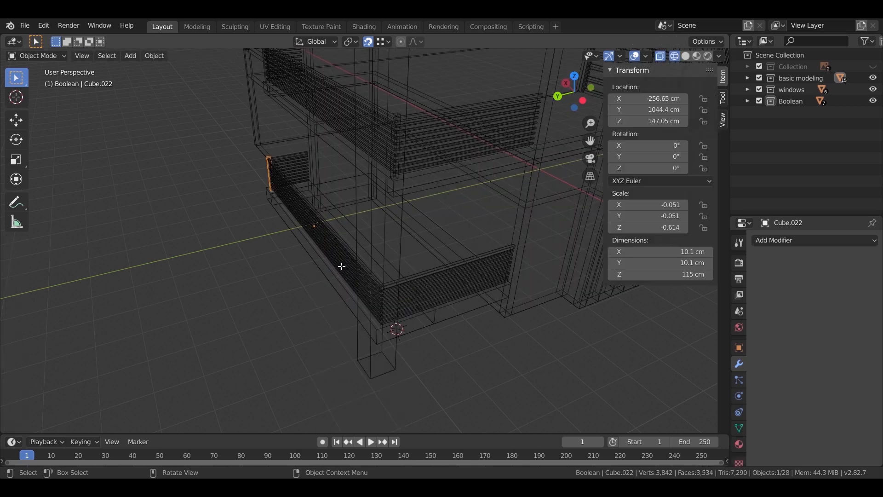
# - Delete the upper balcony railing's corner post vertices at the pillar as well
pyautogui.keyDown('shift'); pyautogui.moveTo(342, 267); pyautogui.dragTo(345, 352, button='middle'); pyautogui.keyUp('shift')
pyautogui.press('Tab')
pyautogui.click(277, 112)
pyautogui.click(276, 108)
pyautogui.press('Tab')
pyautogui.press('x')
pyautogui.click(437, 229)
pyautogui.press('Tab')
# - Select the front faces of the upper balcony slab on the house mesh and move them outward along Y to match the lower balcony
pyautogui.scroll(-1, 391, 254)
pyautogui.moveTo(377, 262); pyautogui.dragTo(333, 278, button='middle')
pyautogui.press('z')
pyautogui.click(414, 275)
pyautogui.scroll(2, 337, 286)
pyautogui.click(341, 291)
pyautogui.moveTo(369, 305); pyautogui.dragTo(470, 299, button='middle')
pyautogui.press('Tab')
pyautogui.click(98, 56)
pyautogui.click(188, 199)
pyautogui.hotkey('alt', 'z')
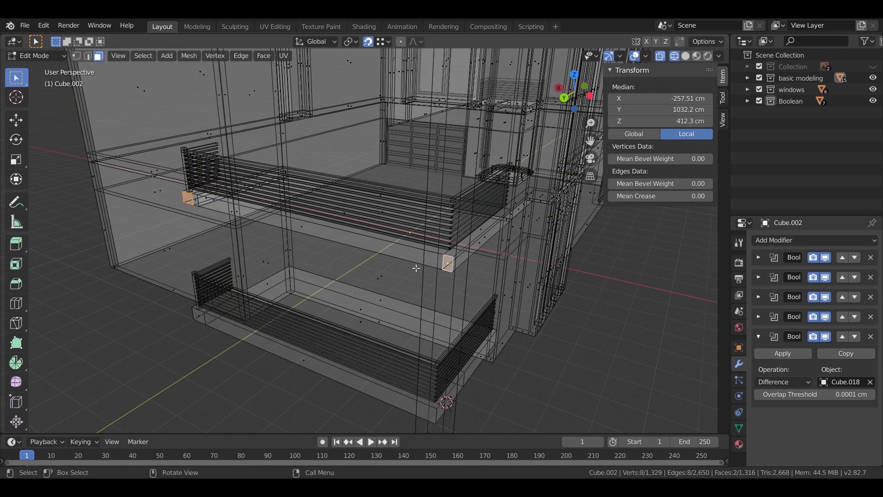
pyautogui.keyDown('ctrl'); pyautogui.click(446, 266); pyautogui.keyUp('ctrl')
pyautogui.hotkey('ctrl', 'z')
pyautogui.keyDown('shift'); pyautogui.click(292, 226); pyautogui.keyUp('shift')
pyautogui.keyDown('shift'); pyautogui.click(196, 201); pyautogui.keyUp('shift')
pyautogui.moveTo(329, 234); pyautogui.dragTo(298, 243, button='middle')
pyautogui.hotkey('shift', 'z')
pyautogui.moveTo(448, 299); pyautogui.dragTo(403, 316, button='middle')
pyautogui.scroll(2, 446, 332)
pyautogui.moveTo(496, 324); pyautogui.dragTo(655, 242, button='middle')
pyautogui.press('g')
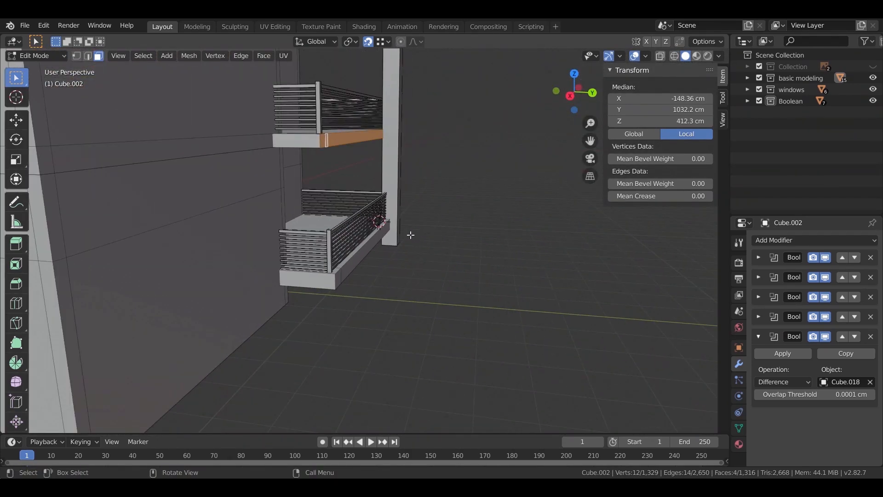
pyautogui.press('y')
pyautogui.click(305, 349)
# - Select the upper balcony railing's post, handrail and bars and delete them
pyautogui.moveTo(305, 349); pyautogui.dragTo(262, 204, button='middle')
pyautogui.press('Tab')
pyautogui.click(277, 282)
pyautogui.moveTo(277, 282); pyautogui.dragTo(488, 263, button='middle')
pyautogui.keyDown('shift'); pyautogui.click(39, 291); pyautogui.keyUp('shift')
pyautogui.scroll(-3, 171, 287)
pyautogui.moveTo(173, 286); pyautogui.dragTo(330, 289, button='middle')
pyautogui.press('x')
pyautogui.click(200, 279)
# - Duplicate the lower balcony's post, handrail and bars and raise the copy along Z onto the upper balcony slab
pyautogui.click(282, 333)
pyautogui.keyDown('shift'); pyautogui.click(338, 337); pyautogui.keyUp('shift')
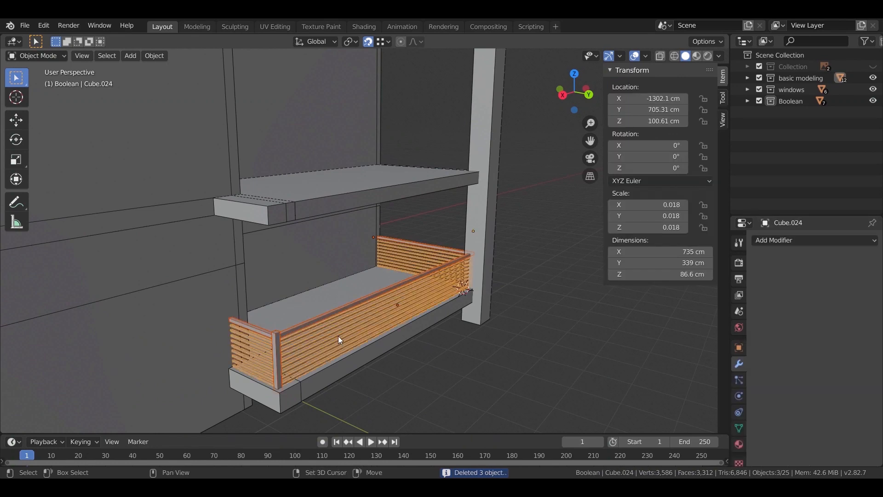
pyautogui.hotkey('shift', 'd')
pyautogui.press('z')
pyautogui.click(277, 145)
pyautogui.press('g')
pyautogui.press('z')
pyautogui.click(376, 215)
# - Add a horizontal edge loop around the lower part of the corner pillar
pyautogui.moveTo(376, 214); pyautogui.dragTo(324, 251, button='middle')
pyautogui.click(460, 218)
pyautogui.moveTo(480, 217); pyautogui.dragTo(330, 191, button='middle')
pyautogui.scroll(2, 330, 191)
pyautogui.press('Tab')
pyautogui.scroll(-2, 344, 205)
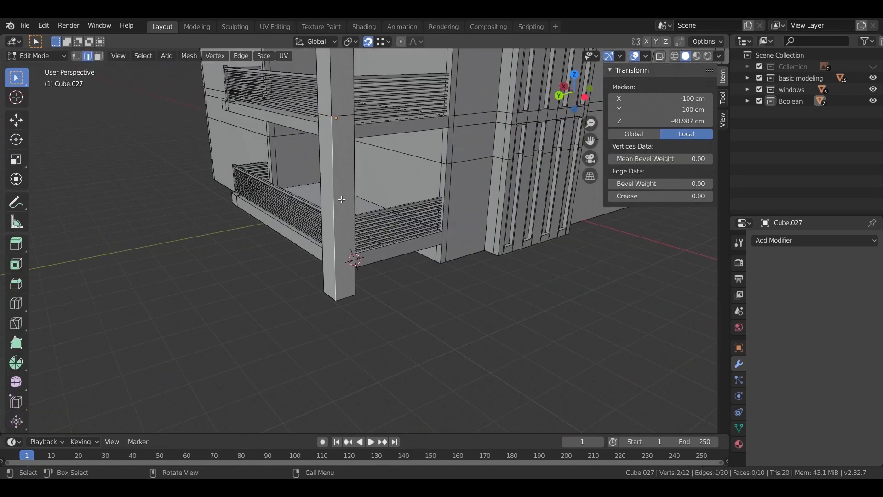
pyautogui.rightClick(341, 155)
pyautogui.moveTo(211, 164); pyautogui.dragTo(259, 229, button='middle')
pyautogui.hotkey('ctrl', 'z')
pyautogui.hotkey('ctrl', 'z')
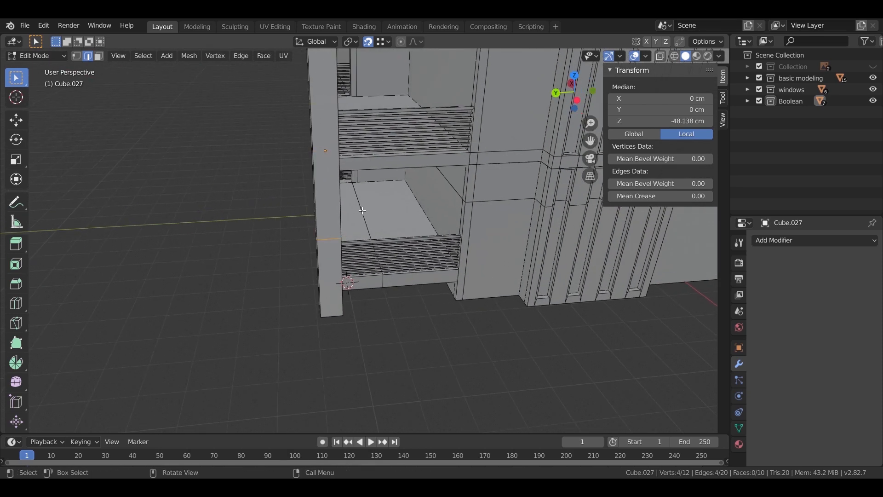
# - Move the pillar's edge loop up along Z to just above the lower balcony railing
pyautogui.moveTo(362, 211); pyautogui.dragTo(476, 237, button='middle')
pyautogui.scroll(3, 475, 236)
pyautogui.press('g')
pyautogui.click(478, 220)
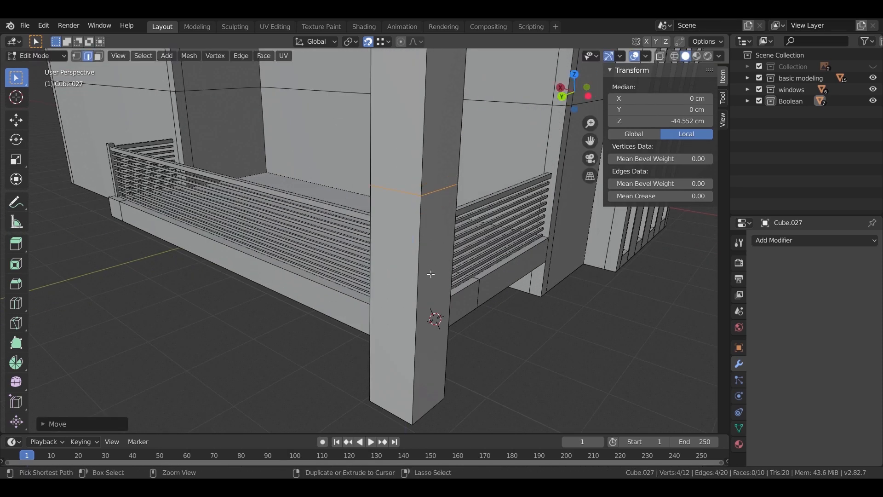
# - Add a horizontal edge loop around the corner pillar just below the lower balcony slab
pyautogui.press('g')
pyautogui.press('g')
pyautogui.click(435, 319)
pyautogui.moveTo(434, 319); pyautogui.dragTo(391, 304, button='middle')
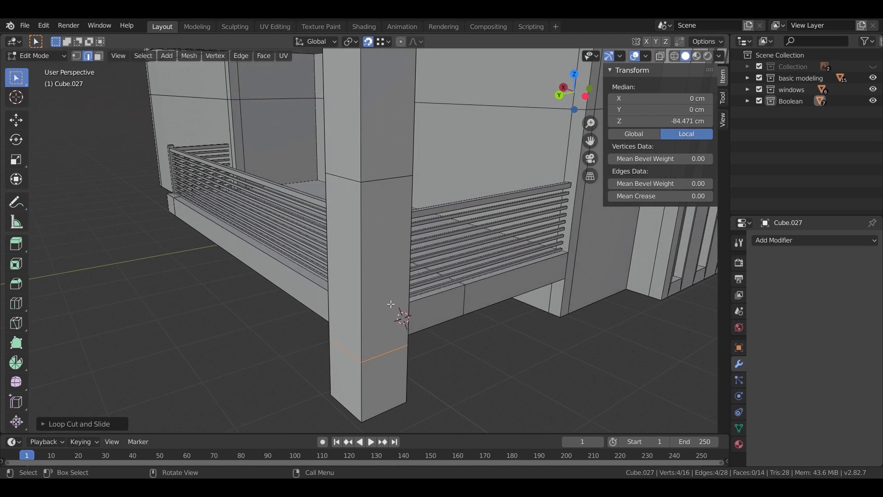
# - Add edge loops at mid-railing height and beside the pillar's base loop, moving the latter along Z to form a narrow band
pyautogui.click(372, 275)
pyautogui.click(373, 276)
pyautogui.scroll(3, 402, 378)
pyautogui.click(400, 381)
pyautogui.click(389, 417)
pyautogui.moveTo(427, 367); pyautogui.dragTo(421, 332, button='middle')
pyautogui.press('g')
pyautogui.press('z')
pyautogui.click(406, 319)
pyautogui.press('g')
pyautogui.press('z')
pyautogui.press('Return')
# - Add another edge loop at the pillar's mid-railing loop and offset it 5 cm along Z to form a narrow band
pyautogui.click(407, 178)
pyautogui.press('g')
pyautogui.press('z')
pyautogui.click(385, 209)
pyautogui.write('g')
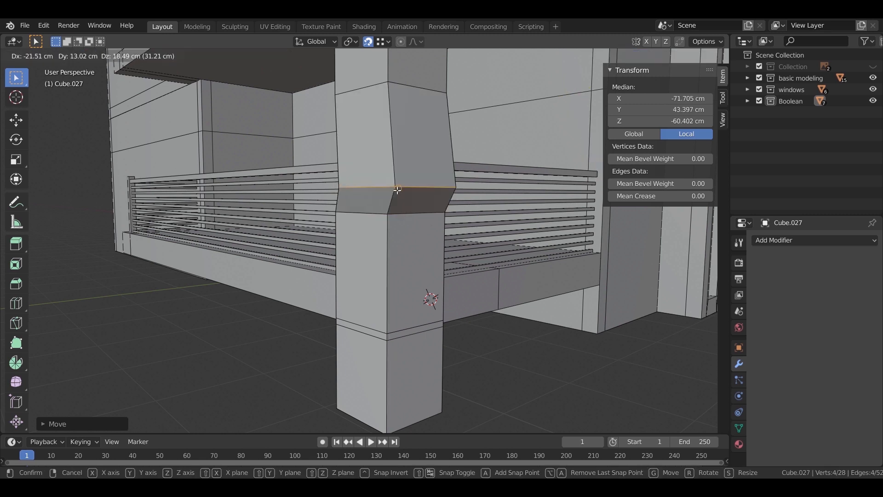
pyautogui.write('z5')
pyautogui.press('Return')
pyautogui.moveTo(395, 173); pyautogui.dragTo(361, 184, button='middle')
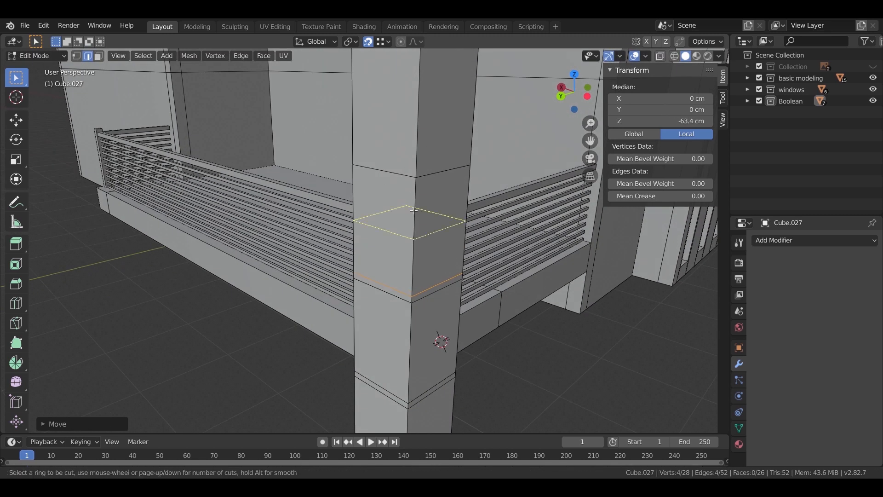
# - Add an edge loop and move it along Z next to the loop above the lower railing, forming a third narrow band
pyautogui.click(414, 178)
pyautogui.press('g')
pyautogui.press('z')
pyautogui.click(432, 209)
pyautogui.click(421, 233)
# - Add horizontal edge loops around the upper pillar above the upper balcony railing and just below the pergola
pyautogui.moveTo(453, 248); pyautogui.dragTo(359, 202, button='middle')
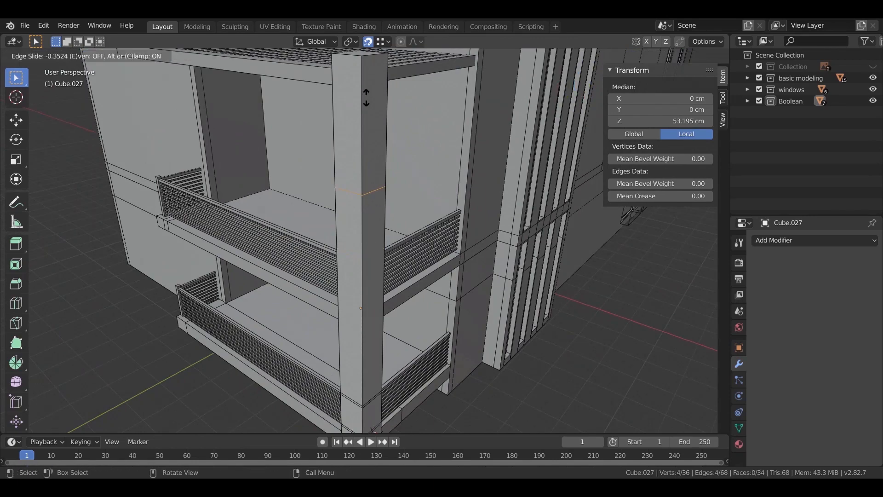
pyautogui.click(366, 98)
pyautogui.moveTo(366, 98); pyautogui.dragTo(363, 198, button='middle')
pyautogui.hotkey('ctrl', 'r')
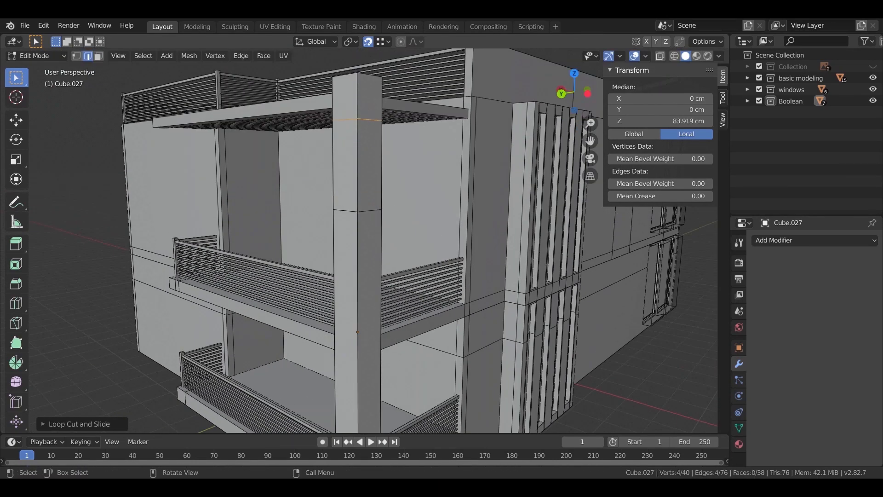
pyautogui.click(364, 115)
pyautogui.scroll(-1, 382, 223)
pyautogui.moveTo(381, 223); pyautogui.dragTo(376, 217, button='middle')
pyautogui.scroll(2, 376, 217)
# - Pair the upper pillar's edge loops into narrow bands and add another band midway between them
pyautogui.hotkey('shift', 'z')
pyautogui.press('g')
pyautogui.click(411, 205)
pyautogui.hotkey('shift', 'z')
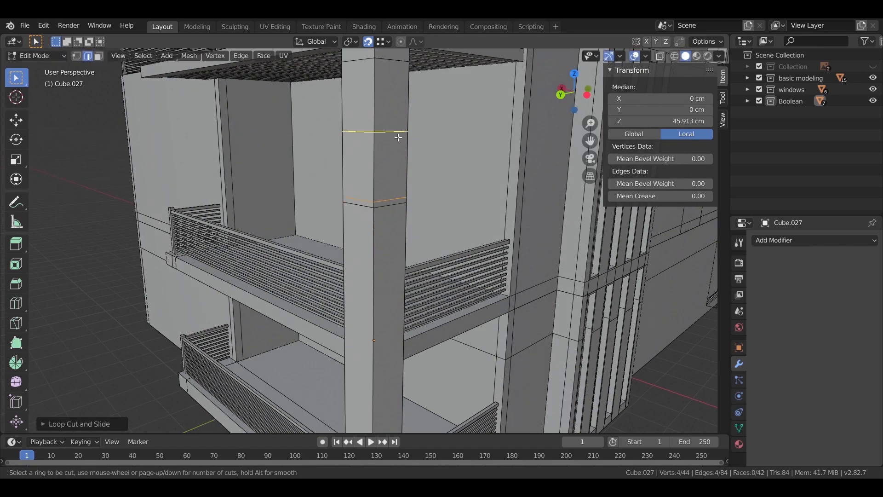
pyautogui.click(385, 130)
pyautogui.click(398, 147)
pyautogui.moveTo(398, 146); pyautogui.dragTo(351, 167, button='middle')
pyautogui.press('Tab')
pyautogui.press('Tab')
pyautogui.scroll(2, 352, 167)
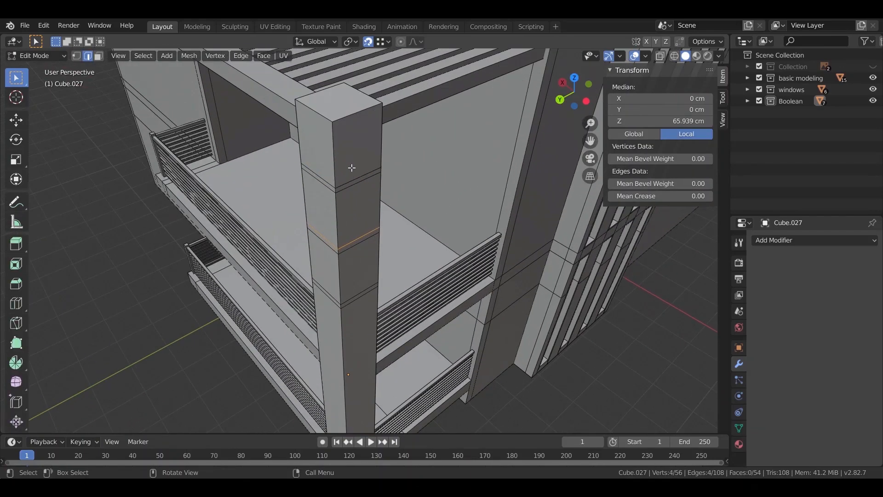
# - Select the pillar's top face and move it along Z to about the height of the pergola beams' tops
pyautogui.press('3')
pyautogui.click(354, 106)
pyautogui.moveTo(355, 106); pyautogui.dragTo(376, 169, button='middle')
pyautogui.press('g')
pyautogui.press('z')
pyautogui.rightClick(384, 93)
pyautogui.press('g')
pyautogui.press('z')
pyautogui.rightClick(404, 81)
pyautogui.press('g')
pyautogui.press('z')
pyautogui.click(551, 162)
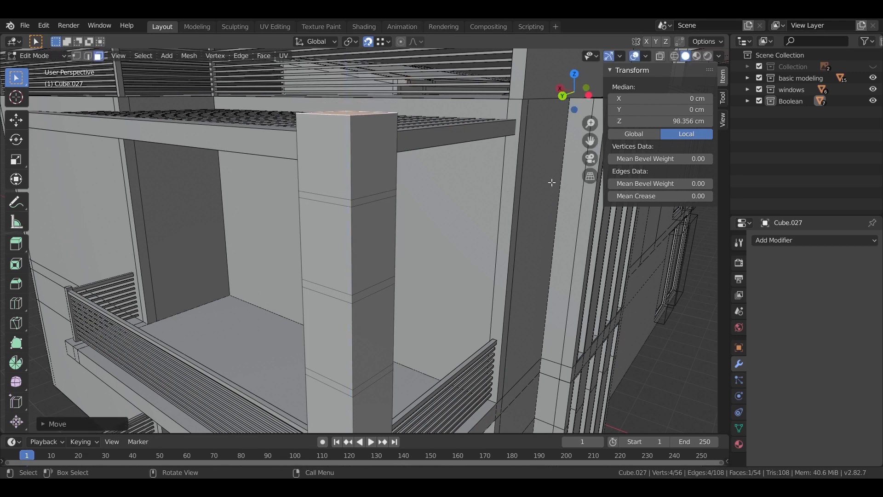
# - Extrude the pillar's top face slightly upward into a thin cap and expand the selection to its side faces
pyautogui.press('e')
pyautogui.click(552, 174)
pyautogui.moveTo(389, 139); pyautogui.dragTo(363, 131, button='middle')
pyautogui.press('ctrl+KP_Add')
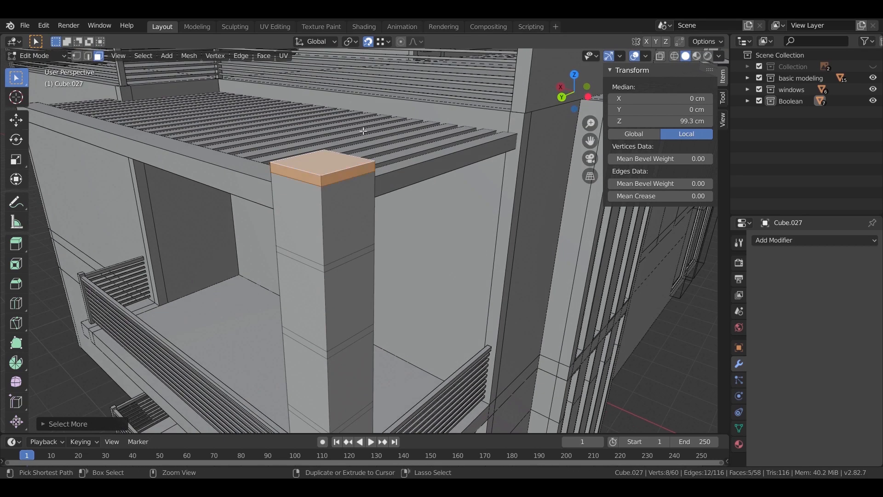
# - Extrude the cap's four side faces outward along their normals to form an overhanging rim
pyautogui.rightClick(343, 168)
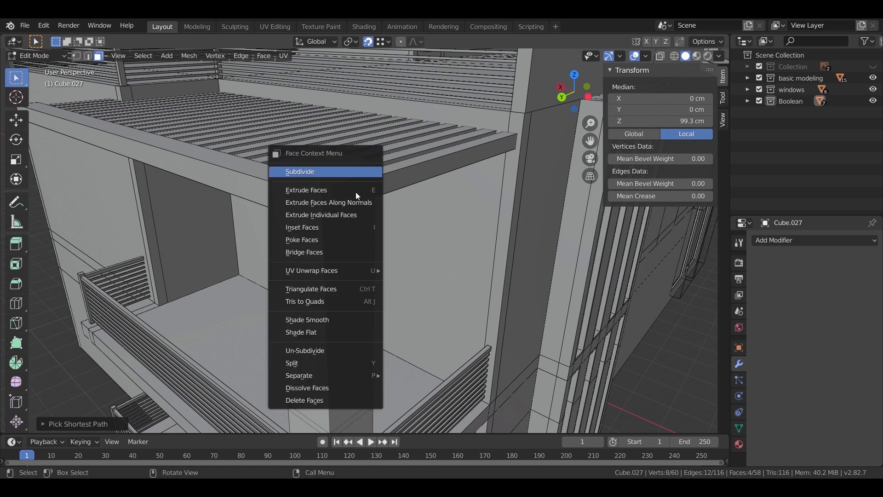
pyautogui.click(363, 206)
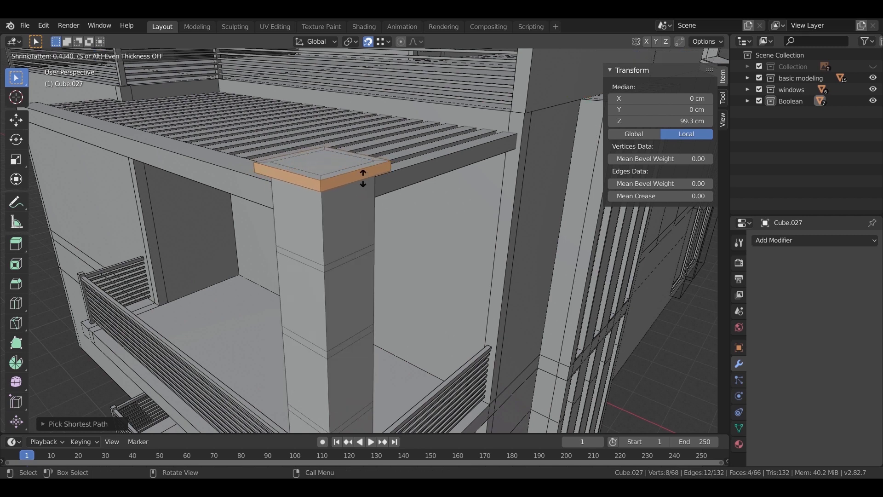
pyautogui.click(337, 135)
pyautogui.moveTo(336, 136); pyautogui.dragTo(339, 198, button='middle')
pyautogui.hotkey('ctrl', 'z')
pyautogui.rightClick(328, 131)
pyautogui.click(328, 131)
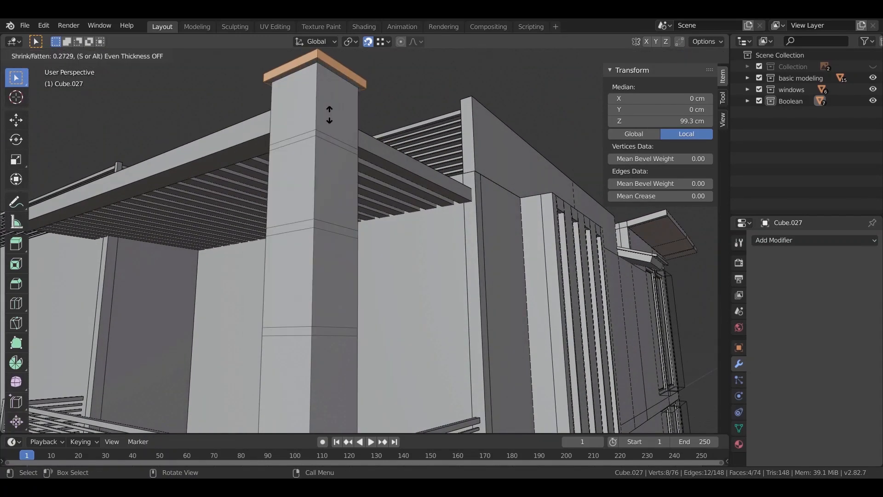
pyautogui.click(77, 79)
# - Try to bevel the cap's upper and lower outer edge loops
pyautogui.press('KP_Decimal')
pyautogui.press('2')
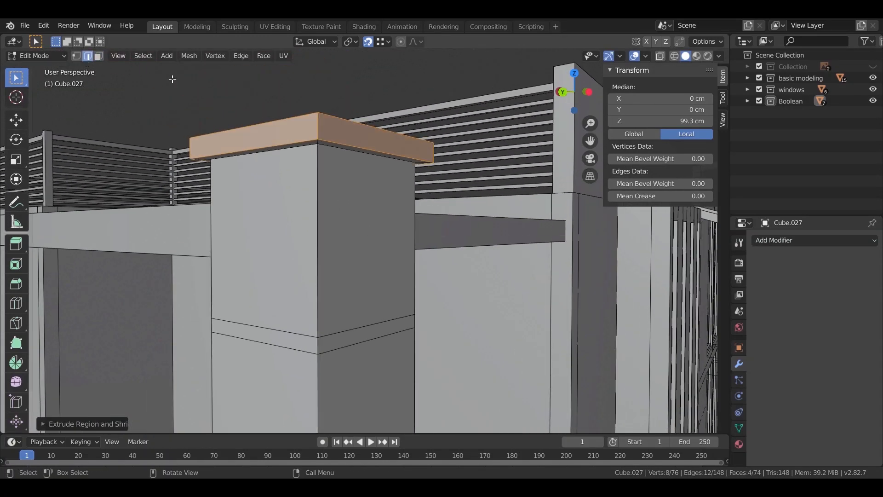
pyautogui.keyDown('alt'); pyautogui.click(300, 142); pyautogui.keyUp('alt')
pyautogui.moveTo(301, 142); pyautogui.dragTo(355, 236, button='middle')
pyautogui.keyDown('shift'); pyautogui.click(356, 236); pyautogui.keyUp('shift')
pyautogui.keyDown('alt'); pyautogui.keyDown('shift'); pyautogui.click(355, 236); pyautogui.keyUp('shift'); pyautogui.keyUp('alt')
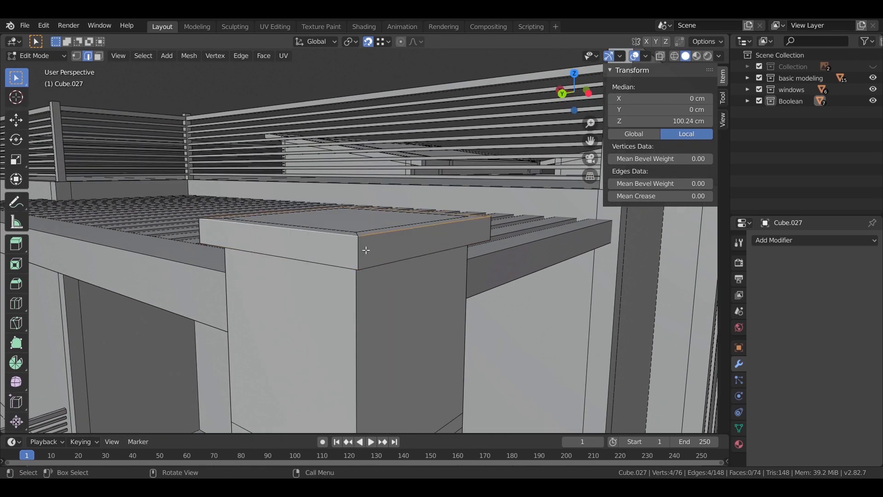
pyautogui.keyDown('alt'); pyautogui.keyDown('shift'); pyautogui.click(374, 265); pyautogui.keyUp('shift'); pyautogui.keyUp('alt')
pyautogui.moveTo(374, 265); pyautogui.dragTo(316, 256, button='middle')
pyautogui.hotkey('ctrl', 'b')
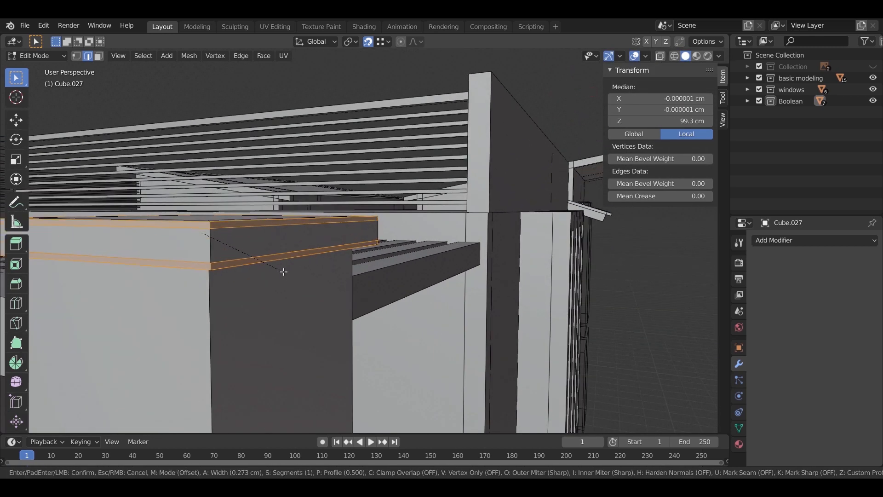
pyautogui.click(293, 276)
pyautogui.moveTo(292, 276); pyautogui.dragTo(350, 292, button='middle')
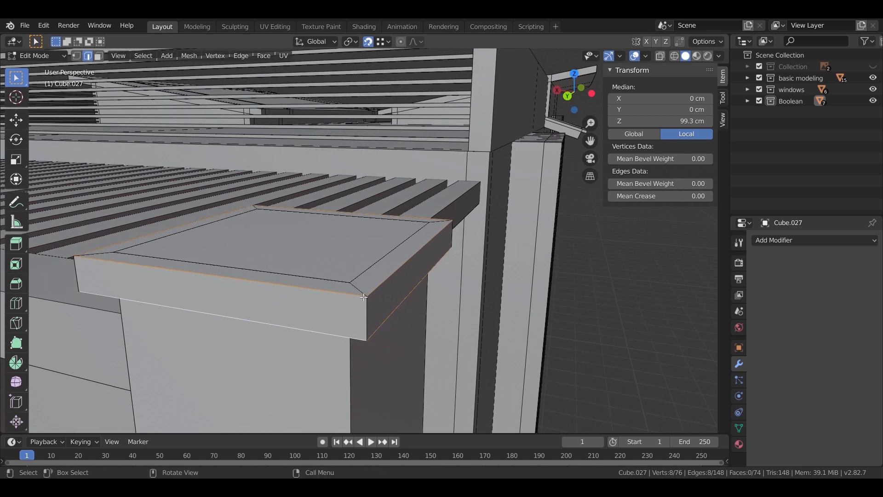
# - Try to bevel only the cap's upper outer edge loop
pyautogui.keyDown('alt'); pyautogui.click(349, 294); pyautogui.keyUp('alt')
pyautogui.hotkey('ctrl', 'b')
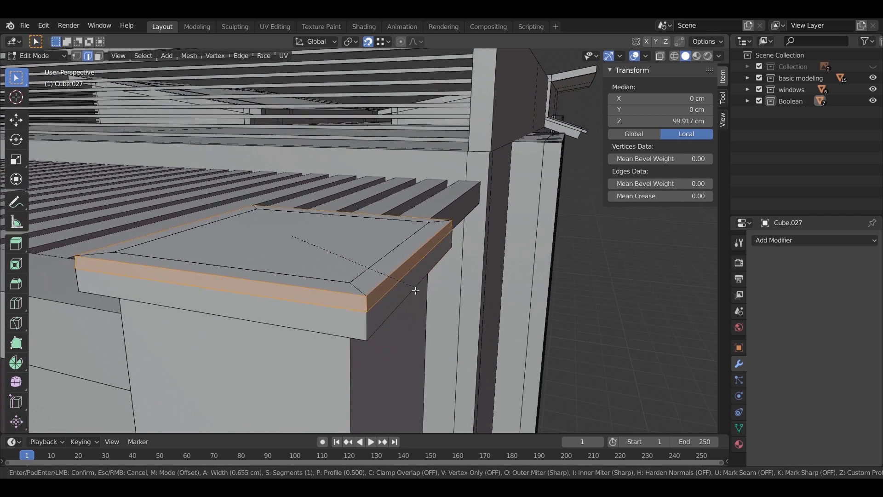
pyautogui.click(410, 290)
pyautogui.moveTo(410, 290); pyautogui.dragTo(242, 233, button='middle')
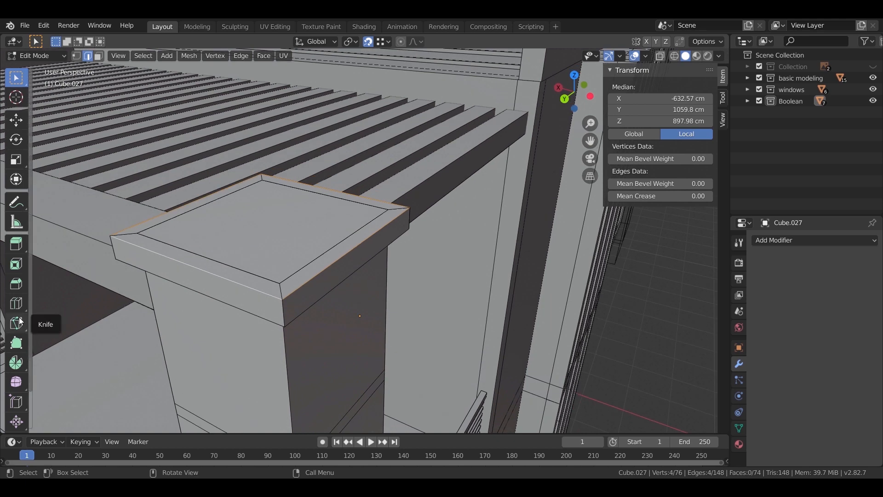
# - Try a five-segment bevel on the cap's upper outer edge loop and undo it
pyautogui.click(16, 289)
pyautogui.moveTo(392, 220)
pyautogui.mouseDown()
pyautogui.moveTo(418, 232)
pyautogui.moveTo(403, 230)
pyautogui.mouseUp()
pyautogui.keyDown('alt'); pyautogui.click(320, 269); pyautogui.keyUp('alt')
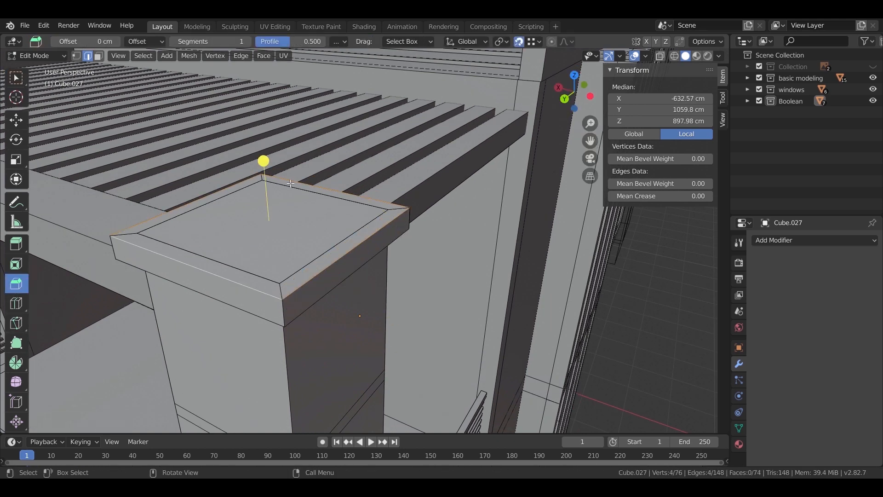
pyautogui.hotkey('ctrl', 'b')
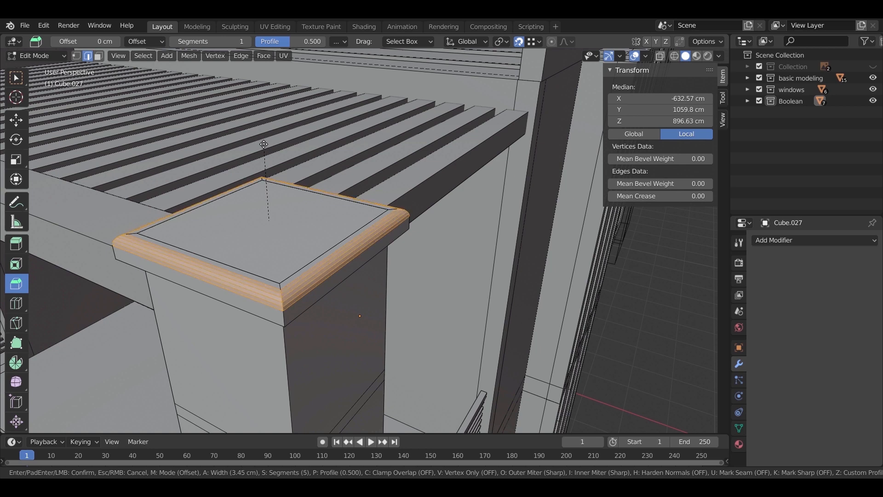
pyautogui.click(264, 144)
pyautogui.moveTo(263, 144); pyautogui.dragTo(297, 145, button='middle')
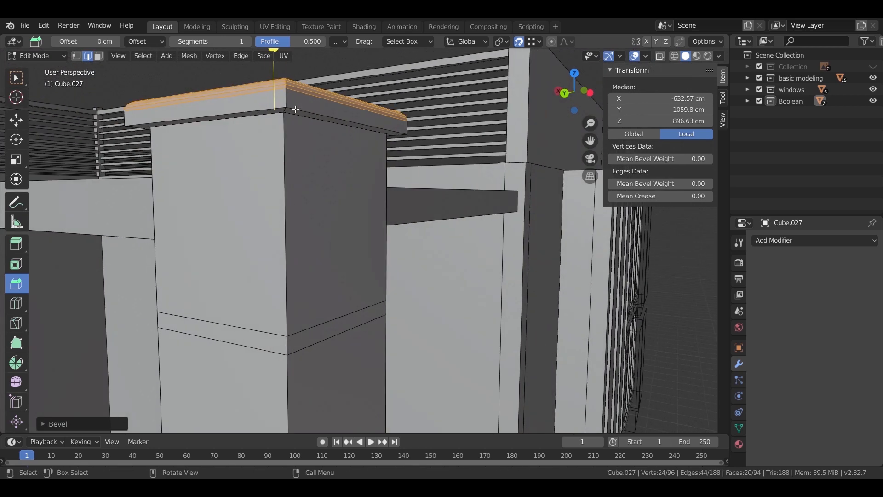
pyautogui.keyDown('alt'); pyautogui.click(272, 108); pyautogui.keyUp('alt')
pyautogui.hotkey('ctrl', 'z')
pyautogui.hotkey('ctrl', 'z')
pyautogui.hotkey('ctrl', 'z')
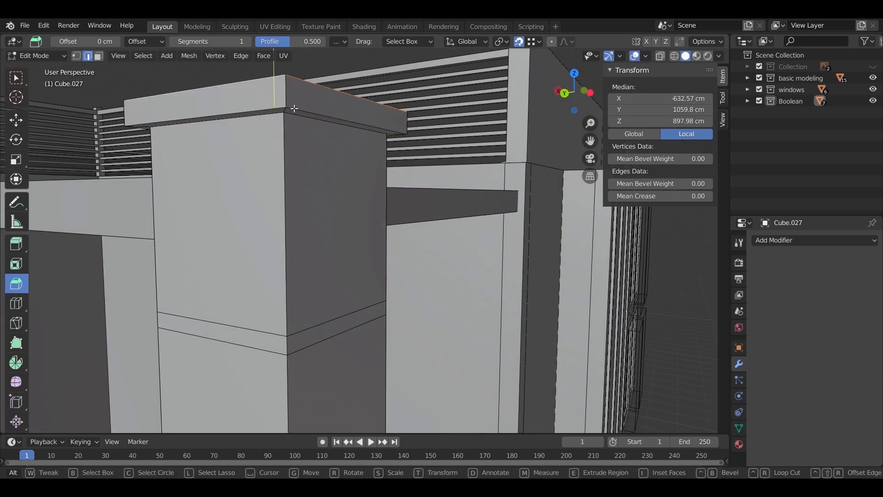
# - Bevel the cap's upper and lower outer edge loops together into rounded edges
pyautogui.moveTo(276, 106)
pyautogui.mouseDown(button='middle')
pyautogui.moveTo(250, 138)
pyautogui.moveTo(270, 102)
pyautogui.mouseUp(button='middle')
pyautogui.hotkey('ctrl', 'b')
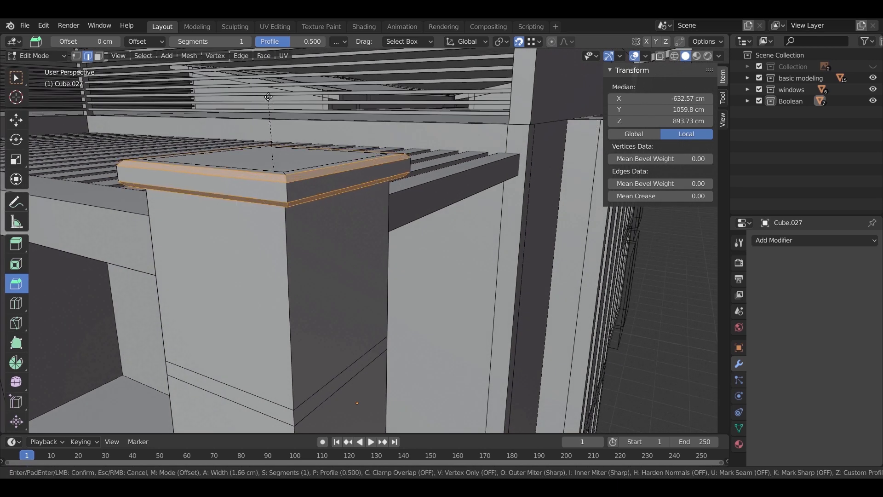
pyautogui.click(268, 92)
pyautogui.moveTo(268, 93); pyautogui.dragTo(342, 199, button='middle')
pyautogui.press('Tab')
pyautogui.press('Tab')
# - Select the faces of the pillar's topmost narrow band all the way around
pyautogui.press('3')
pyautogui.click(349, 195)
pyautogui.keyDown('alt'); pyautogui.click(305, 199); pyautogui.keyUp('alt')
pyautogui.click(349, 197)
pyautogui.keyDown('ctrl'); pyautogui.click(303, 199); pyautogui.keyUp('ctrl')
pyautogui.moveTo(335, 211); pyautogui.dragTo(115, 111, button='middle')
pyautogui.press('w')
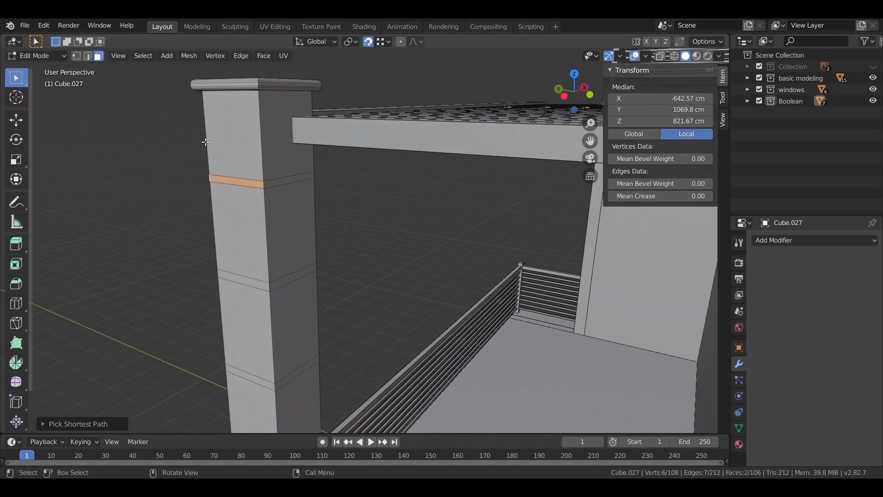
pyautogui.keyDown('alt'); pyautogui.click(283, 179); pyautogui.keyUp('alt')
pyautogui.hotkey('ctrl', 'z')
pyautogui.moveTo(276, 182); pyautogui.dragTo(448, 209, button='middle')
pyautogui.keyDown('ctrl'); pyautogui.click(448, 208); pyautogui.keyUp('ctrl')
# - Add the faces of the upper pillar's other two narrow bands to the selection
pyautogui.keyDown('shift'); pyautogui.click(446, 326); pyautogui.keyUp('shift')
pyautogui.hotkey('ctrl', 'z')
pyautogui.keyDown('alt'); pyautogui.keyDown('shift'); pyautogui.click(450, 322); pyautogui.keyUp('shift'); pyautogui.keyUp('alt')
pyautogui.moveTo(450, 322); pyautogui.dragTo(281, 267, button='middle')
pyautogui.keyDown('shift'); pyautogui.click(282, 276); pyautogui.keyUp('shift')
pyautogui.scroll(-4, 267, 324)
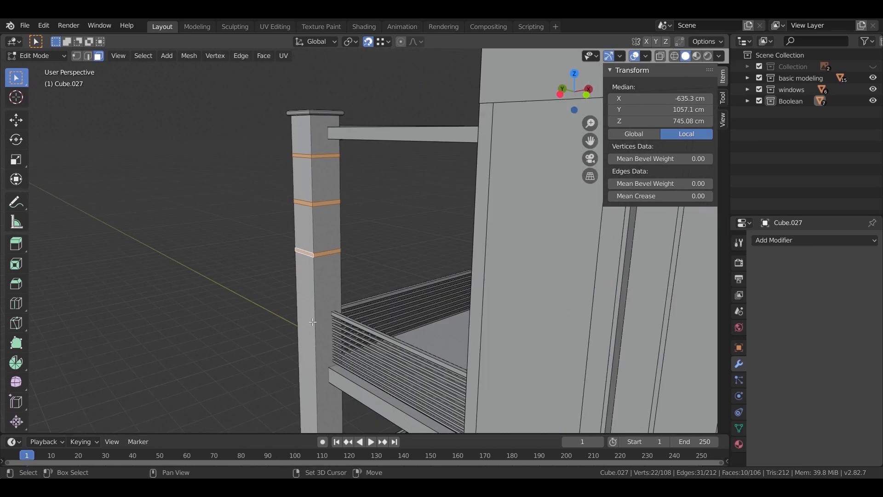
# - Add the faces of the three narrow bands on the lower part of the pillar to the selection
pyautogui.keyDown('shift'); pyautogui.moveTo(267, 324); pyautogui.dragTo(272, 147, button='middle'); pyautogui.keyUp('shift')
pyautogui.scroll(4, 278, 200)
pyautogui.keyDown('shift'); pyautogui.moveTo(279, 201); pyautogui.dragTo(363, 105, button='middle'); pyautogui.keyUp('shift')
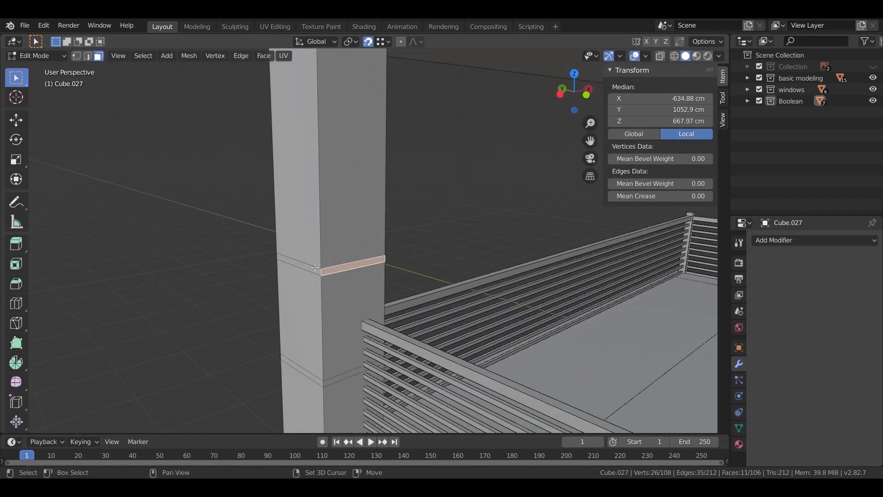
pyautogui.keyDown('shift'); pyautogui.click(327, 381); pyautogui.keyUp('shift')
pyautogui.moveTo(327, 381); pyautogui.dragTo(345, 358, button='middle')
pyautogui.keyDown('shift'); pyautogui.click(315, 288); pyautogui.keyUp('shift')
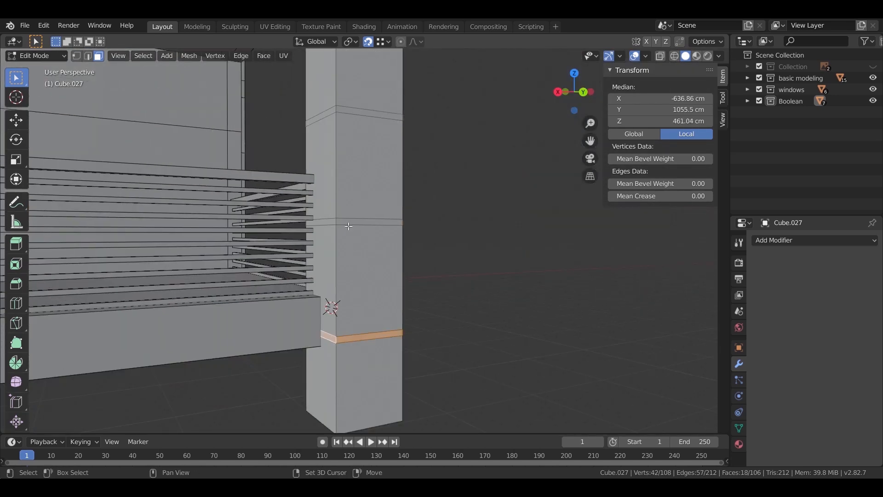
pyautogui.keyDown('shift'); pyautogui.click(336, 111); pyautogui.keyUp('shift')
pyautogui.moveTo(336, 112); pyautogui.dragTo(347, 159, button='middle')
pyautogui.scroll(-4, 386, 198)
pyautogui.moveTo(387, 197); pyautogui.dragTo(406, 267, button='middle')
pyautogui.scroll(4, 305, 211)
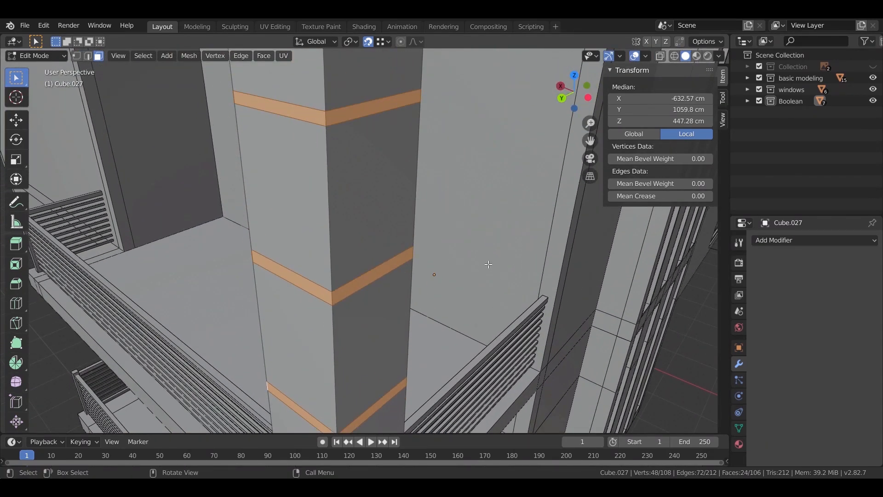
# - Extrude the selected band faces inward along their normals to cut shallow grooves around the pillar
pyautogui.rightClick(363, 224)
pyautogui.click(363, 224)
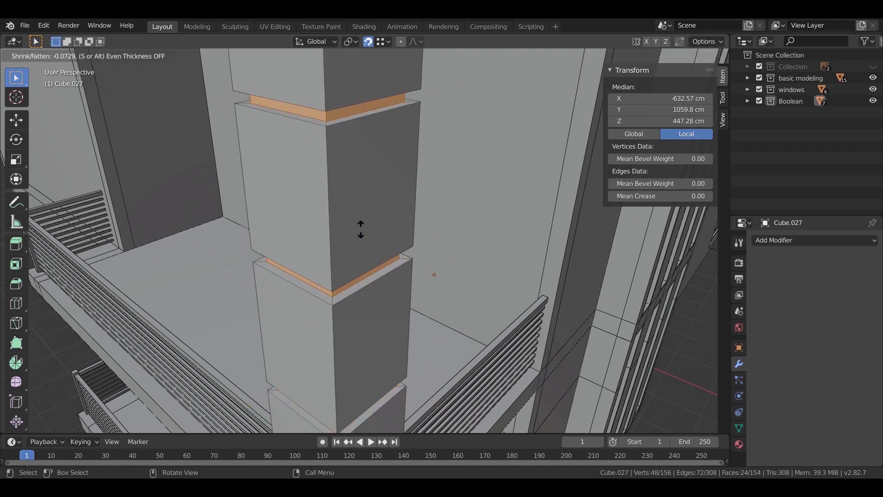
pyautogui.click(360, 230)
pyautogui.scroll(-8, 374, 270)
pyautogui.moveTo(374, 319); pyautogui.dragTo(391, 296, button='middle')
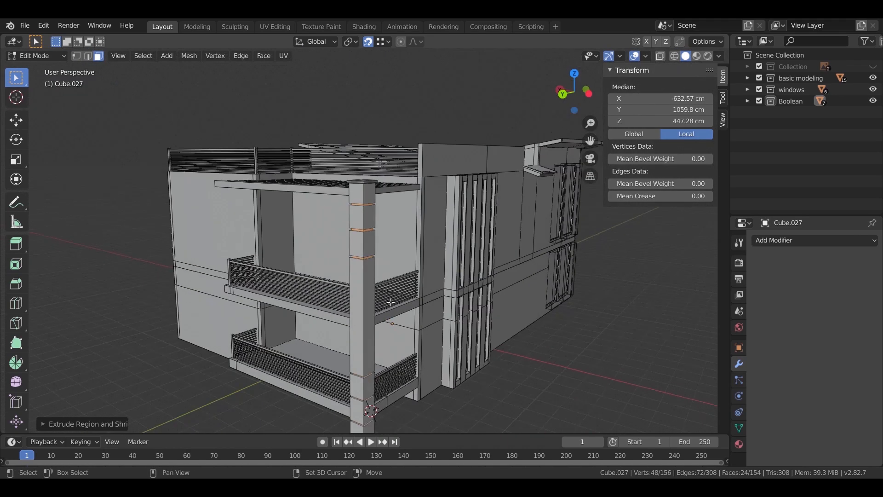
# - Examine the pillar's lower grooves in wireframe and switch to vertex selection
pyautogui.scroll(4, 390, 296)
pyautogui.keyDown('shift'); pyautogui.moveTo(397, 349); pyautogui.dragTo(403, 252, button='middle'); pyautogui.keyUp('shift')
pyautogui.scroll(4, 404, 276)
pyautogui.keyDown('shift'); pyautogui.moveTo(407, 308); pyautogui.dragTo(407, 142, button='middle'); pyautogui.keyUp('shift')
pyautogui.press('z')
pyautogui.click(299, 197)
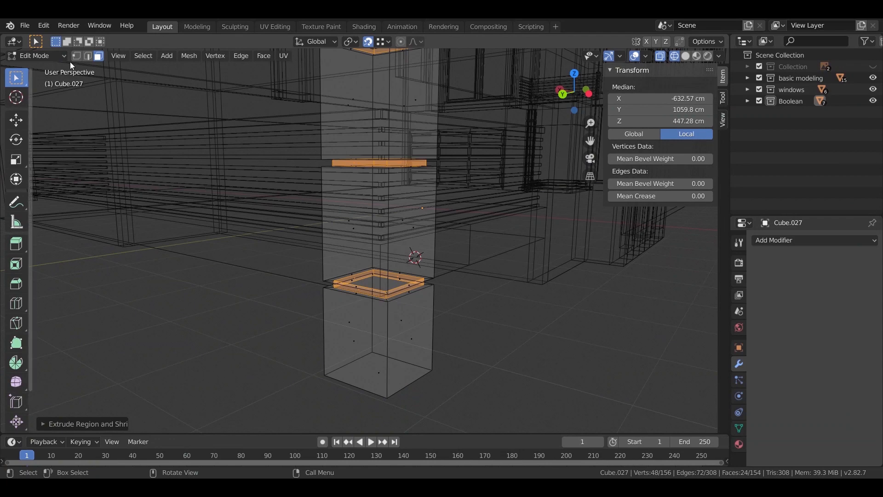
pyautogui.moveTo(299, 261); pyautogui.dragTo(404, 274, button='middle')
pyautogui.press('z')
pyautogui.click(462, 258)
pyautogui.moveTo(461, 258)
pyautogui.mouseDown(button='middle')
pyautogui.moveTo(435, 225)
pyautogui.moveTo(432, 254)
pyautogui.moveTo(390, 283)
pyautogui.mouseUp(button='middle')
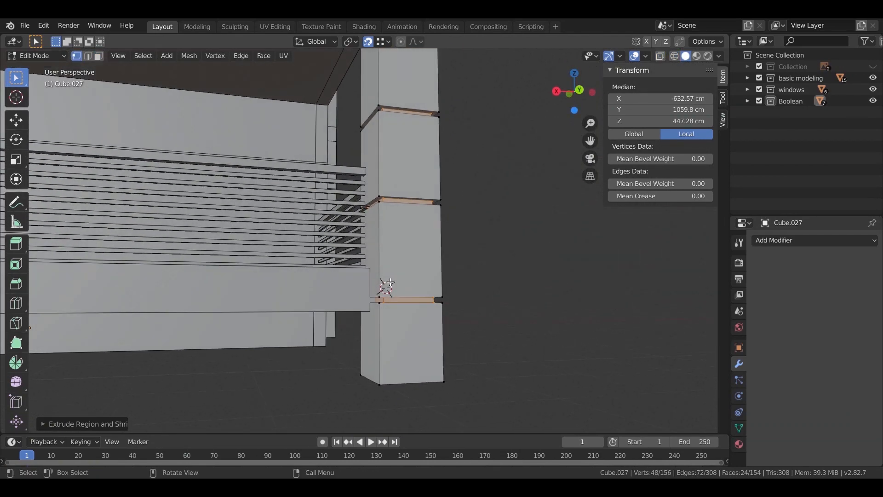
# - Select all vertices of the pillar's lowest groove and move them down along Z towards the base
pyautogui.press('z')
pyautogui.click(337, 290)
pyautogui.press('z')
pyautogui.click(488, 322)
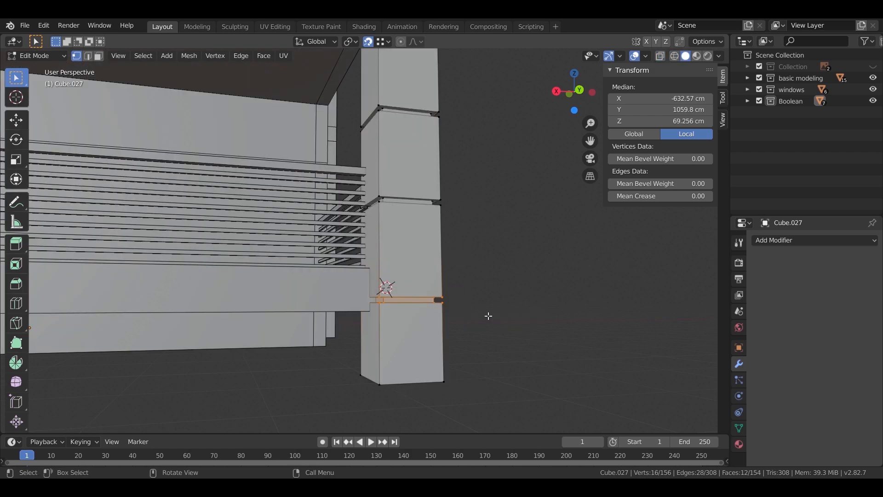
pyautogui.press('g')
pyautogui.press('z')
pyautogui.click(484, 334)
pyautogui.moveTo(484, 335); pyautogui.dragTo(468, 353, button='middle')
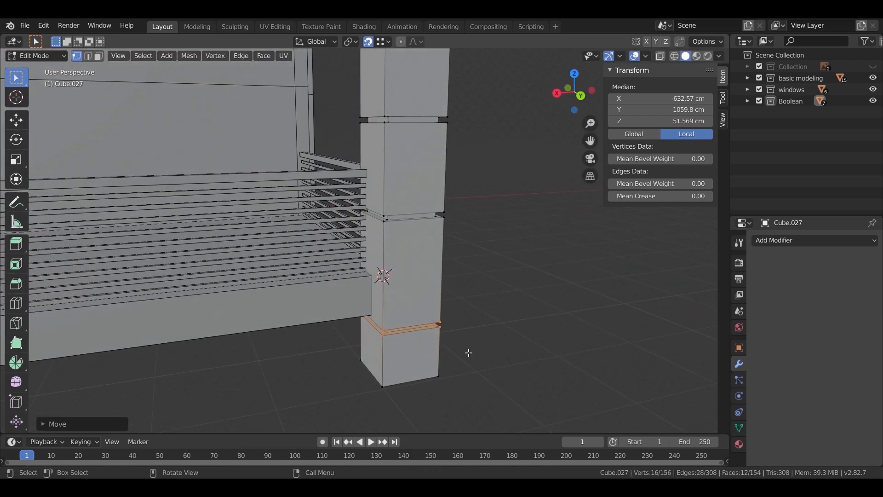
# - Select all vertices of the pillar's two upper grooves in wireframe, move them down about 26 cm along Z, and return to solid shading
pyautogui.moveTo(456, 315); pyautogui.dragTo(437, 317, button='middle')
pyautogui.scroll(-3, 437, 318)
pyautogui.keyDown('shift'); pyautogui.moveTo(349, 194); pyautogui.dragTo(285, 311, button='middle'); pyautogui.keyUp('shift')
pyautogui.hotkey('shift', 'z')
pyautogui.moveTo(308, 100); pyautogui.dragTo(434, 185)
pyautogui.press('g')
pyautogui.press('z')
pyautogui.press('Escape')
pyautogui.press('g')
pyautogui.press('z')
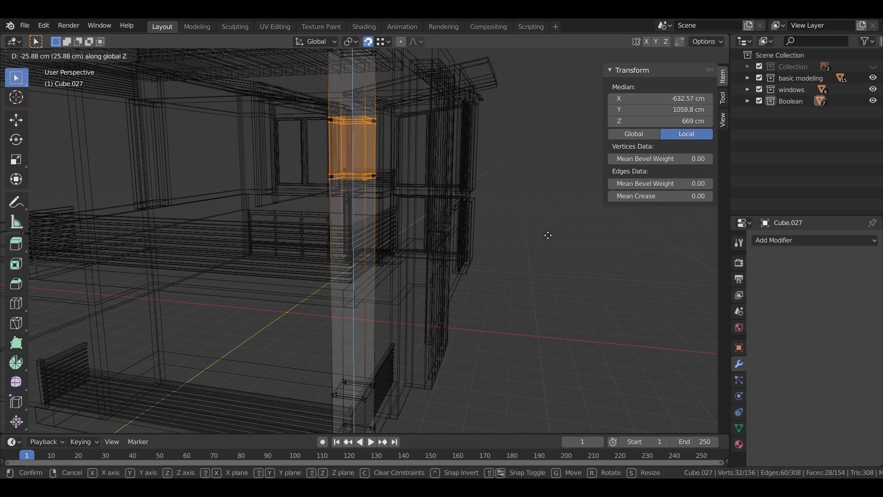
pyautogui.click(548, 235)
pyautogui.press('z')
pyautogui.click(592, 230)
# - Leave Edit Mode on the grooved pillar and save the file
pyautogui.scroll(-3, 552, 267)
pyautogui.moveTo(520, 295)
pyautogui.mouseDown(button='middle')
pyautogui.moveTo(489, 320)
pyautogui.moveTo(483, 244)
pyautogui.moveTo(445, 258)
pyautogui.moveTo(381, 251)
pyautogui.moveTo(440, 251)
pyautogui.mouseUp(button='middle')
pyautogui.scroll(-3, 483, 244)
pyautogui.press('Tab')
pyautogui.hotkey('ctrl', 's')
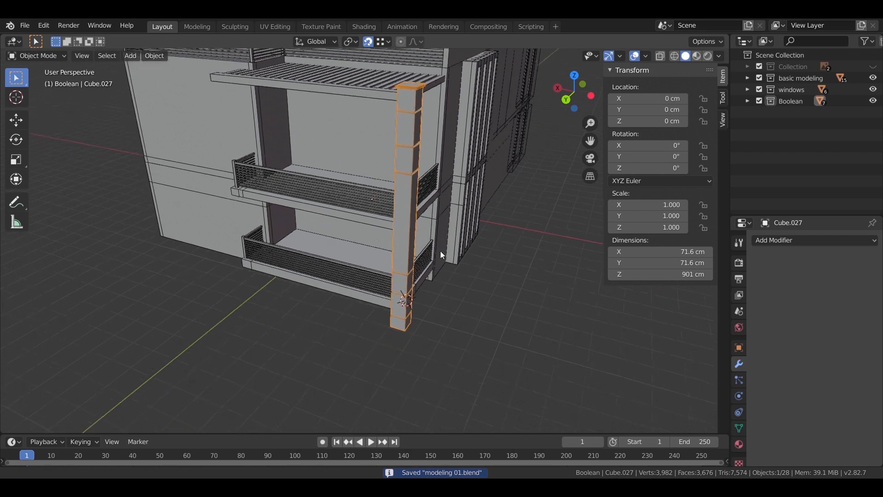
# - Try duplicating the grooved pillar about 742 cm along X to the opposite corner of the balcony
pyautogui.hotkey('shift', 'd')
pyautogui.press('x')
pyautogui.click(272, 252)
pyautogui.moveTo(273, 252); pyautogui.dragTo(405, 337, button='middle')
pyautogui.press('g')
pyautogui.press('x')
pyautogui.click(433, 279)
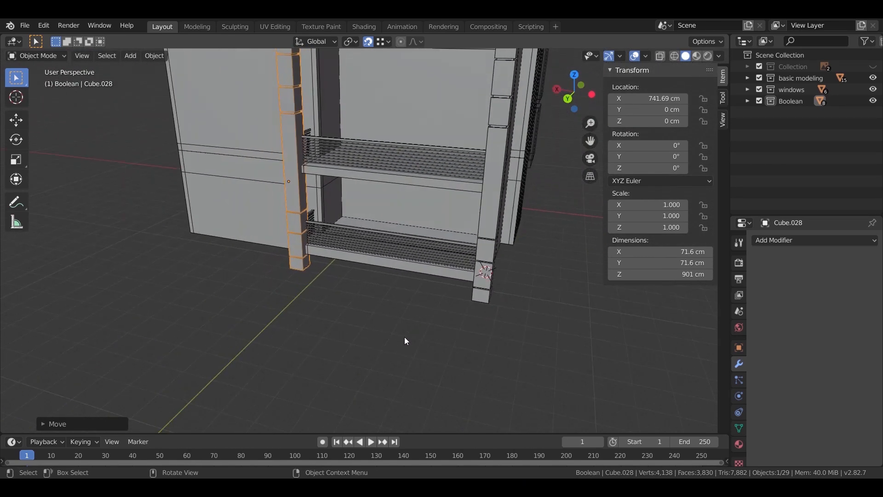
# - Try to loop-select a lower groove on the original pillar in Edit Mode, and undo back to before the pillar was duplicated
pyautogui.click(488, 267)
pyautogui.moveTo(488, 267); pyautogui.dragTo(438, 315, button='middle')
pyautogui.press('Tab')
pyautogui.scroll(3, 446, 310)
pyautogui.press('KP_Decimal')
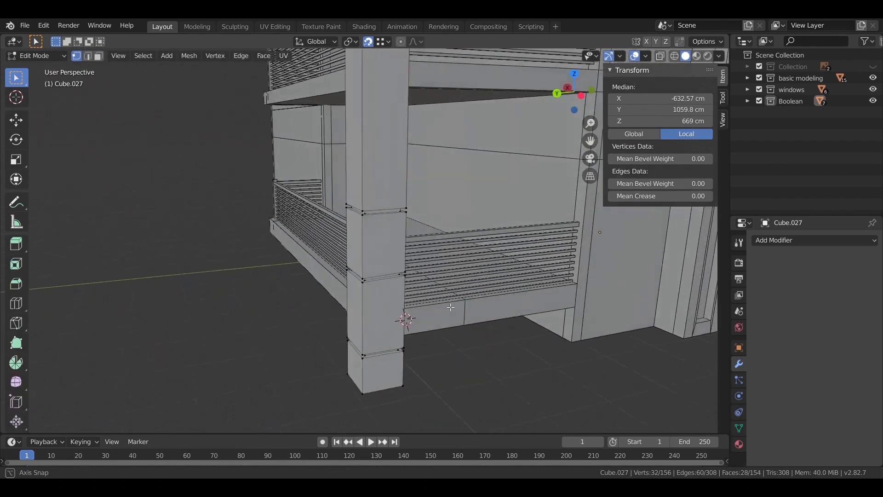
pyautogui.scroll(4, 382, 190)
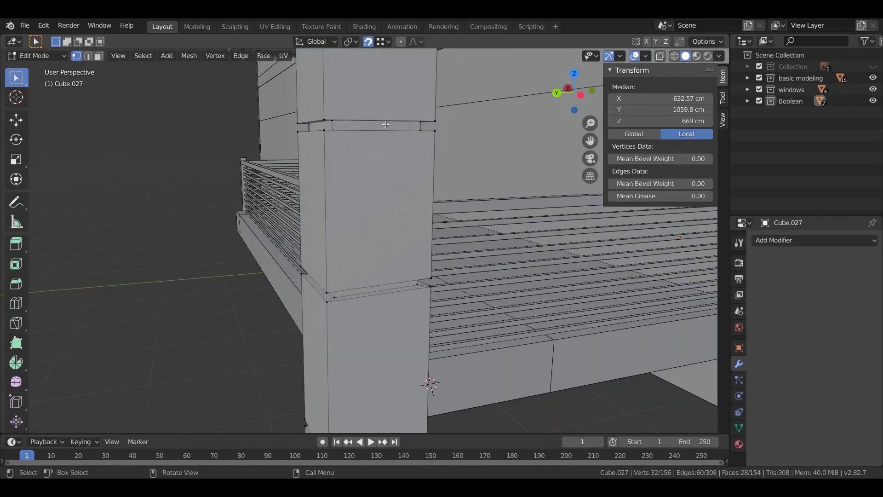
pyautogui.keyDown('alt'); pyautogui.click(329, 122); pyautogui.keyUp('alt')
pyautogui.hotkey('ctrl', 'z')
# - Switch the original pillar to face selection and select the recessed faces of its lower grooves
pyautogui.moveTo(358, 143); pyautogui.dragTo(331, 337, button='middle')
pyautogui.press('Tab')
pyautogui.press('Tab')
pyautogui.press('1')
pyautogui.moveTo(309, 307); pyautogui.dragTo(98, 60, button='middle')
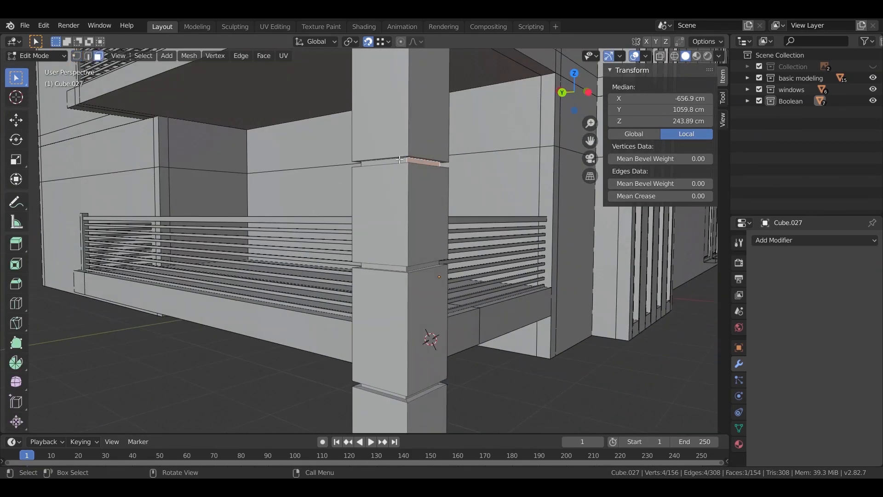
pyautogui.keyDown('shift'); pyautogui.moveTo(403, 269); pyautogui.dragTo(379, 262, button='middle'); pyautogui.keyUp('shift')
pyautogui.keyDown('shift'); pyautogui.click(377, 260); pyautogui.keyUp('shift')
pyautogui.moveTo(421, 290); pyautogui.dragTo(442, 270, button='middle')
pyautogui.keyDown('shift'); pyautogui.click(338, 269); pyautogui.keyUp('shift')
# - Add the recessed faces of the first groove above the upper balcony railing to the selection
pyautogui.scroll(-3, 387, 138)
pyautogui.keyDown('shift'); pyautogui.moveTo(387, 73); pyautogui.dragTo(380, 152, button='middle'); pyautogui.keyUp('shift')
pyautogui.scroll(3, 379, 151)
pyautogui.keyDown('shift'); pyautogui.click(455, 82); pyautogui.keyUp('shift')
pyautogui.moveTo(390, 290); pyautogui.dragTo(536, 278, button='middle')
pyautogui.keyDown('shift'); pyautogui.click(413, 236); pyautogui.keyUp('shift')
pyautogui.keyDown('shift'); pyautogui.click(379, 236); pyautogui.keyUp('shift')
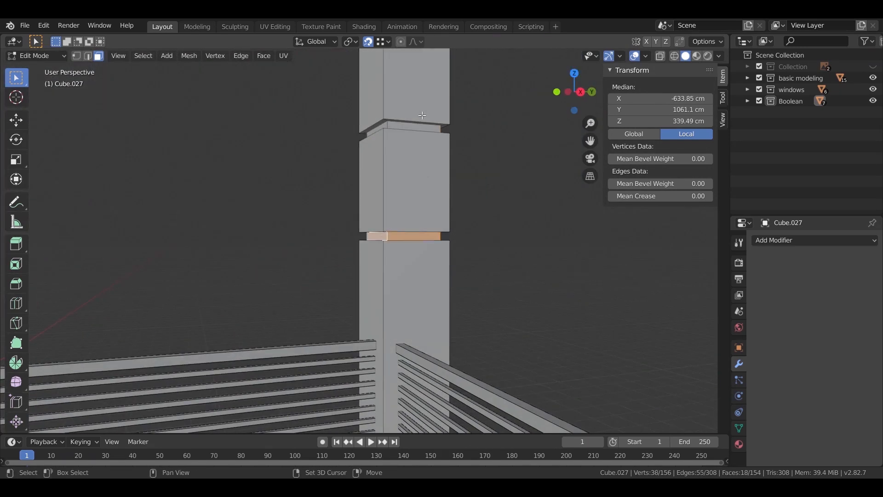
# - Add the recessed faces of the pillar's remaining upper grooves to the selection, going around all sides
pyautogui.keyDown('shift'); pyautogui.moveTo(421, 80); pyautogui.dragTo(415, 237, button='middle'); pyautogui.keyUp('shift')
pyautogui.keyDown('shift'); pyautogui.click(407, 155); pyautogui.keyUp('shift')
pyautogui.keyDown('shift'); pyautogui.click(369, 157); pyautogui.keyUp('shift')
pyautogui.moveTo(368, 157); pyautogui.dragTo(194, 166, button='middle')
pyautogui.keyDown('shift'); pyautogui.click(439, 154); pyautogui.keyUp('shift')
pyautogui.keyDown('shift'); pyautogui.click(370, 154); pyautogui.keyUp('shift')
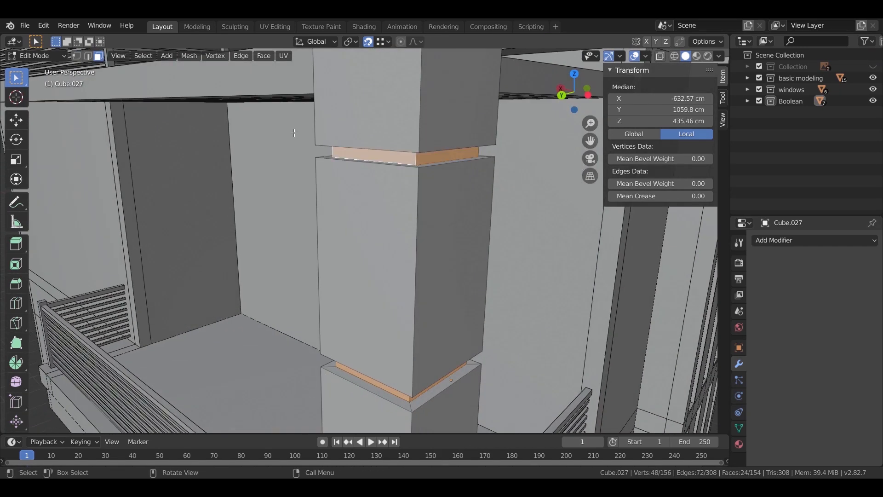
# - Add two materials to the pillar, naming the second one "light material" for the selected groove faces
pyautogui.scroll(-5, 371, 155)
pyautogui.click(740, 446)
pyautogui.press('Tab')
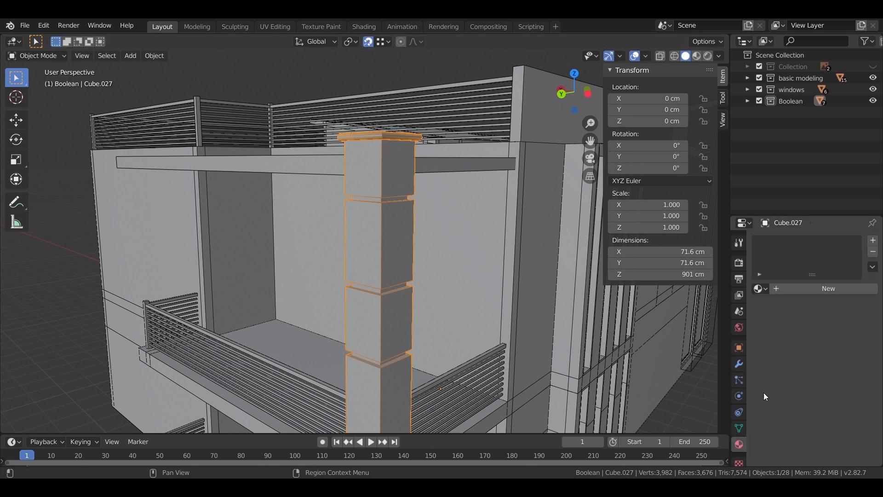
pyautogui.click(873, 240)
pyautogui.click(788, 312)
pyautogui.doubleClick(786, 312)
pyautogui.write('e')
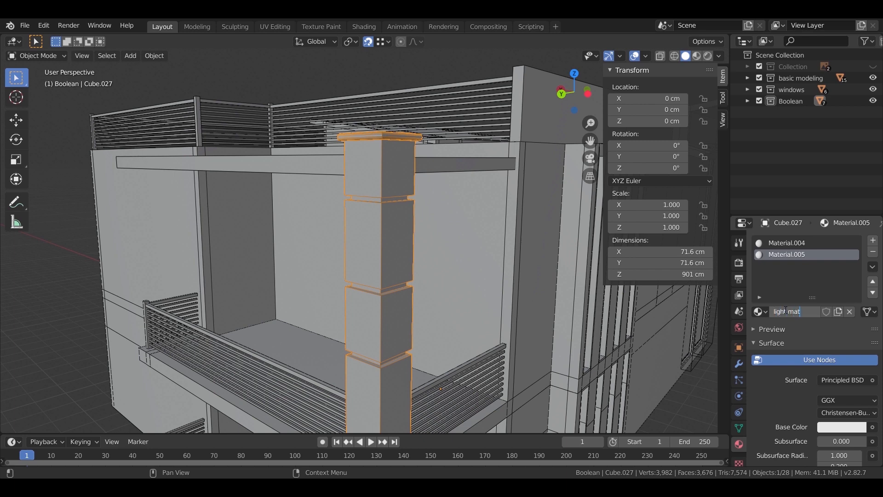
pyautogui.press('Tab')
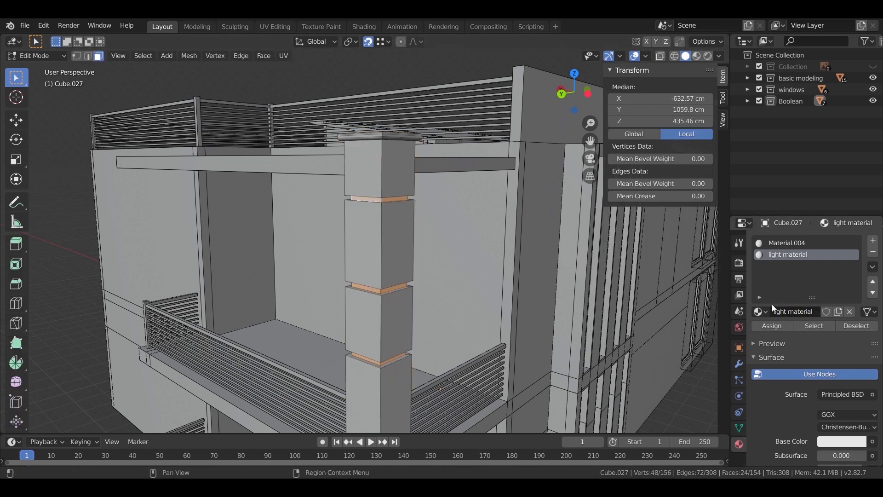
pyautogui.press('Tab')
# - Duplicate the pillar with its materials about 717 cm along X towards the balcony's opposite corner
pyautogui.moveTo(365, 248); pyautogui.dragTo(371, 272, button='middle')
pyautogui.moveTo(372, 332); pyautogui.dragTo(408, 298, button='middle')
pyautogui.scroll(2, 391, 311)
pyautogui.hotkey('shift', 'd')
pyautogui.press('x')
pyautogui.click(236, 325)
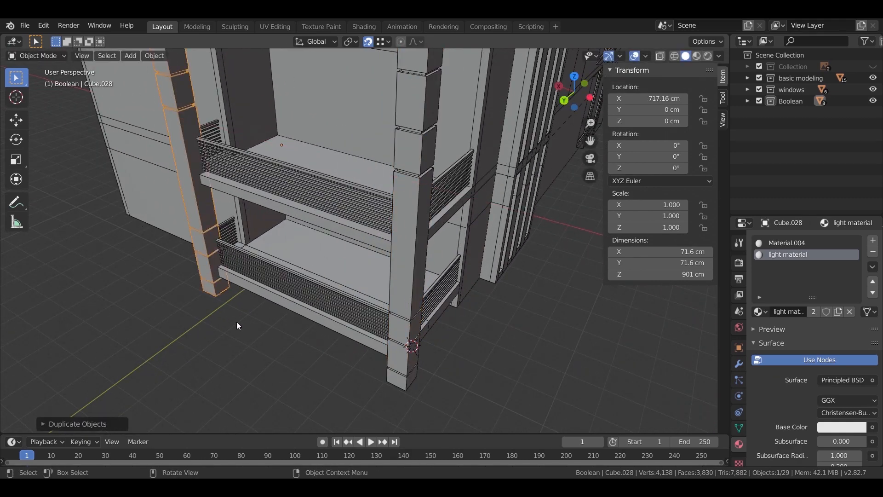
# - Adjust the duplicated pillar's position along X to fit the balcony corner and save the file
pyautogui.moveTo(236, 325); pyautogui.dragTo(432, 124, button='middle')
pyautogui.keyDown('shift'); pyautogui.moveTo(322, 387); pyautogui.dragTo(363, 322, button='middle'); pyautogui.keyUp('shift')
pyautogui.press('g')
pyautogui.press('x')
pyautogui.click(392, 329)
pyautogui.scroll(2, 364, 324)
pyautogui.scroll(-5, 365, 328)
pyautogui.hotkey('ctrl', 's')
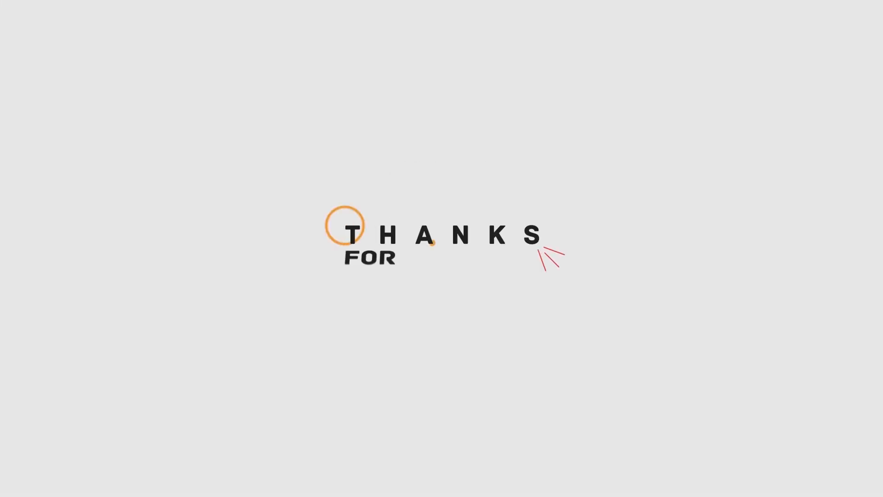